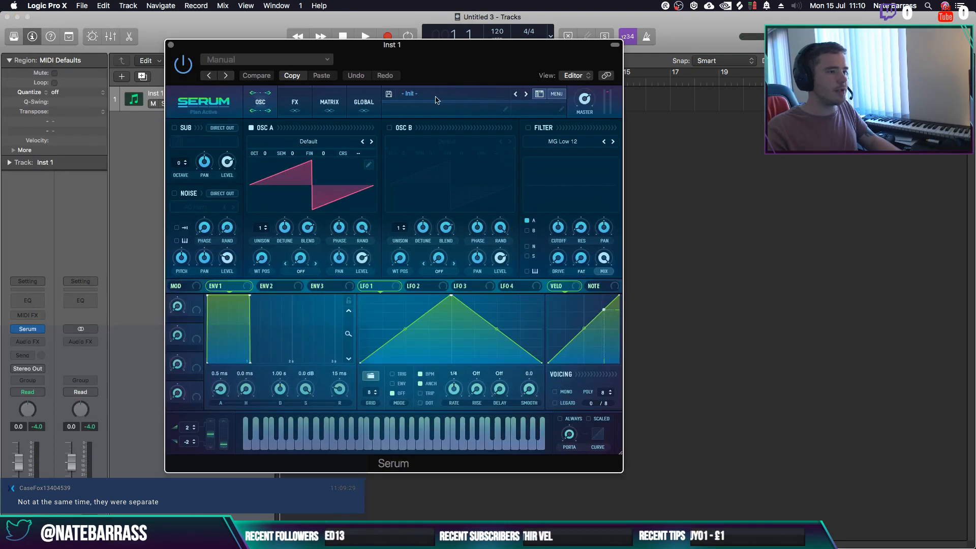
Load LD_ Caribbean from the Jay Eskar - Future Bounce Essentials bank and audition the following lead presets up to LD_Michael Jordan
{"action": "left_click", "coordinate": [436, 100]}
{"action": "mouse_move", "coordinate": [514, 375]}
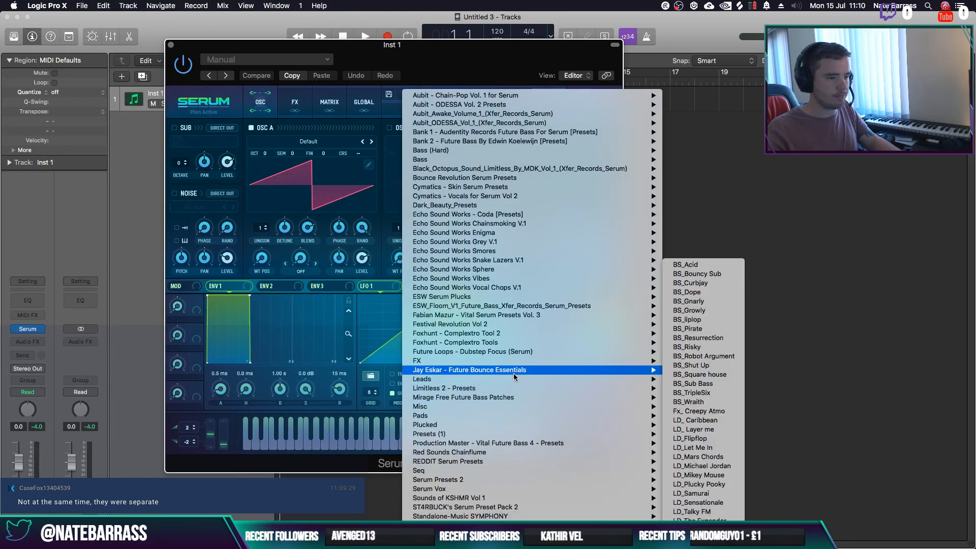
{"action": "left_click", "coordinate": [712, 424]}
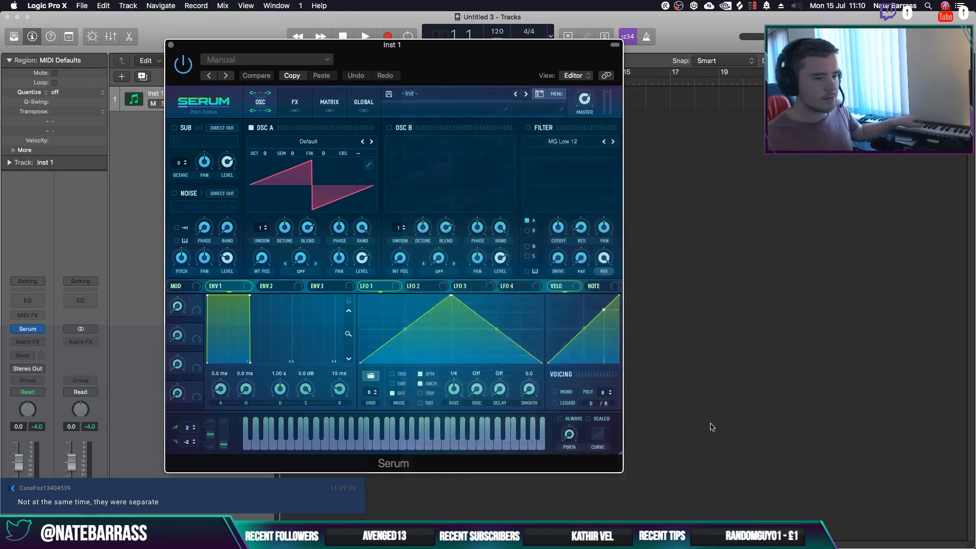
{"action": "left_click", "coordinate": [526, 95]}
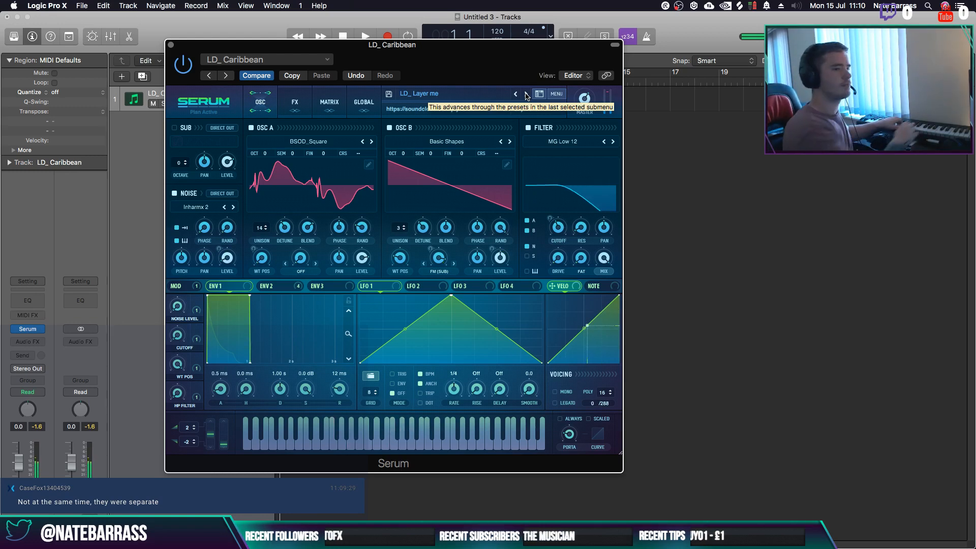
{"action": "left_click", "coordinate": [525, 94]}
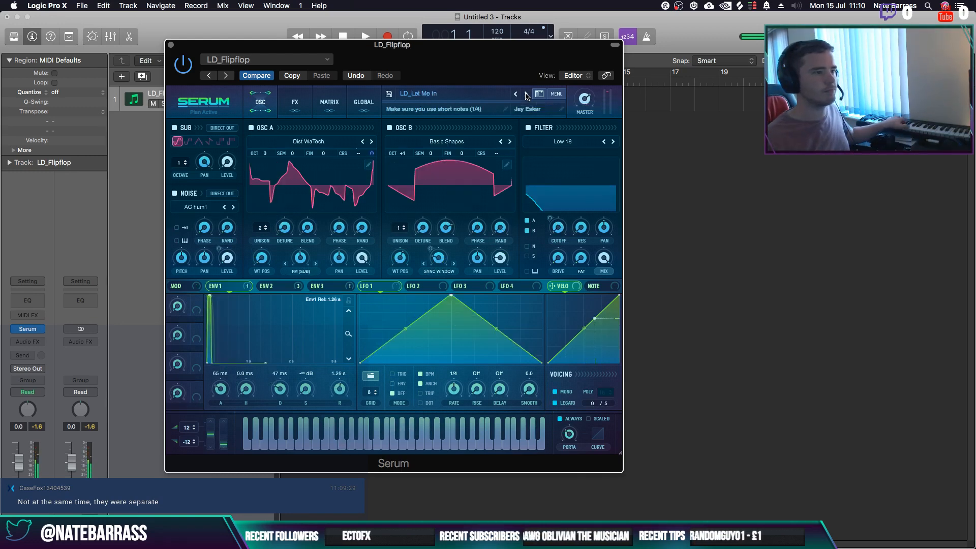
{"action": "left_click", "coordinate": [526, 94]}
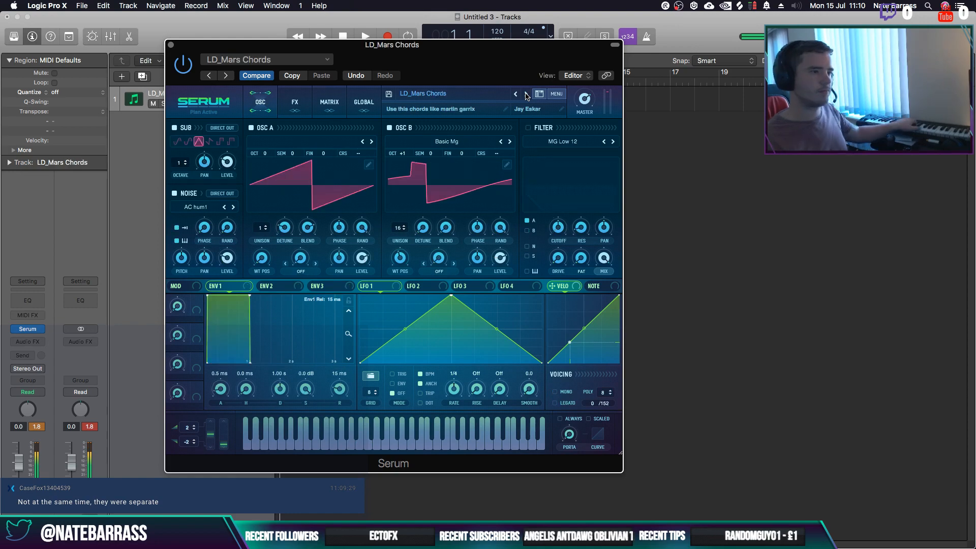
{"action": "left_click", "coordinate": [527, 96]}
Load the CH - Chords 01 preset from the Tunecraft Sounds Future Bass Essentials Vol 2 bank in Serum
{"action": "left_click", "coordinate": [488, 94]}
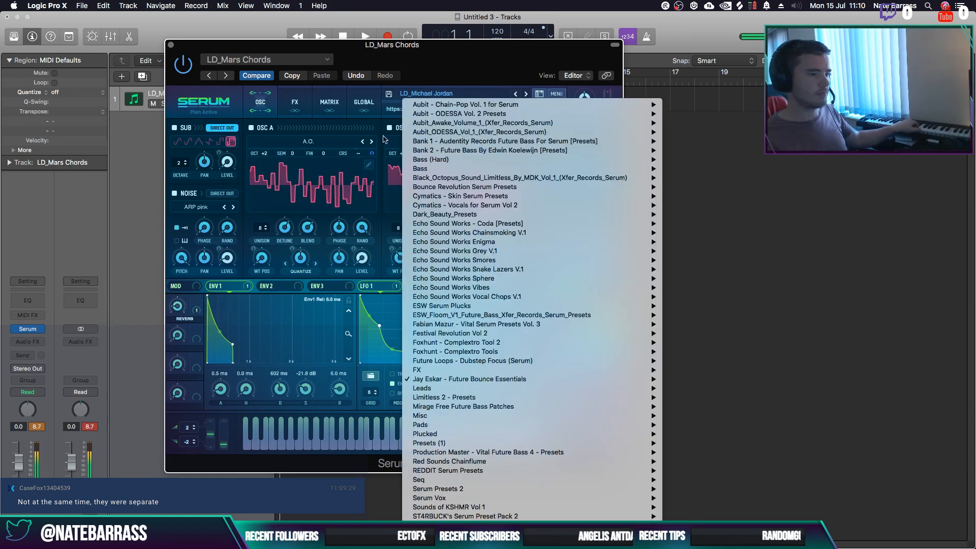
{"action": "mouse_move", "coordinate": [589, 342]}
{"action": "scroll", "coordinate": [580, 411], "scroll_direction": "down", "scroll_amount": 5}
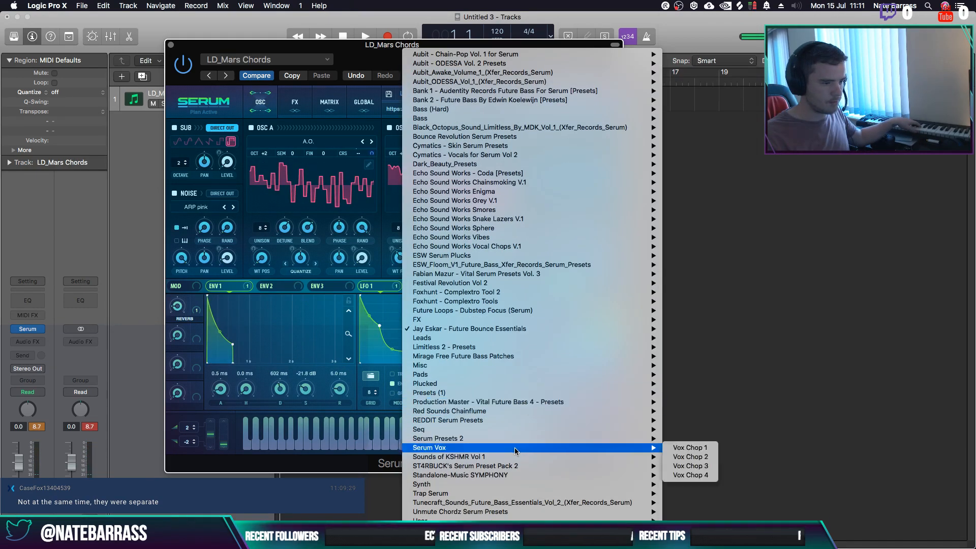
{"action": "mouse_move", "coordinate": [535, 497]}
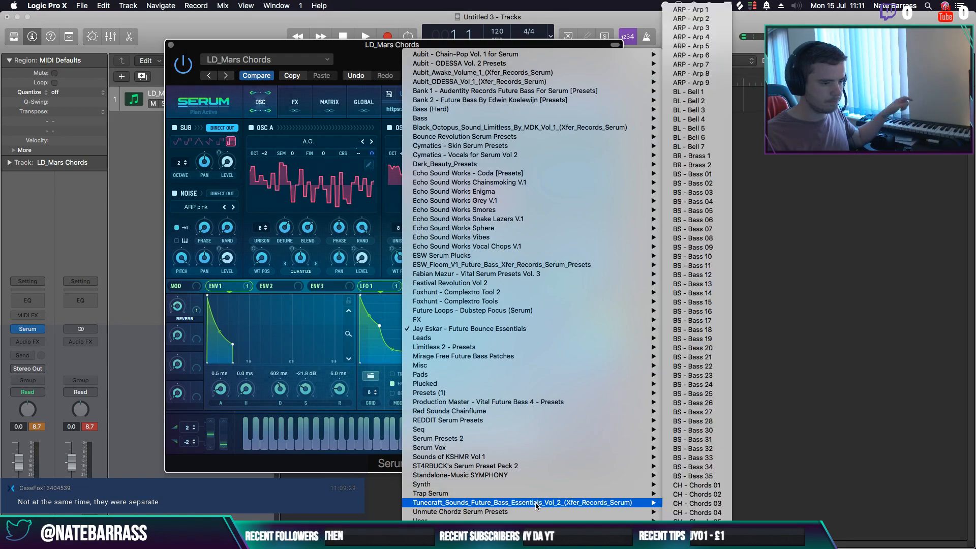
{"action": "left_click", "coordinate": [694, 485]}
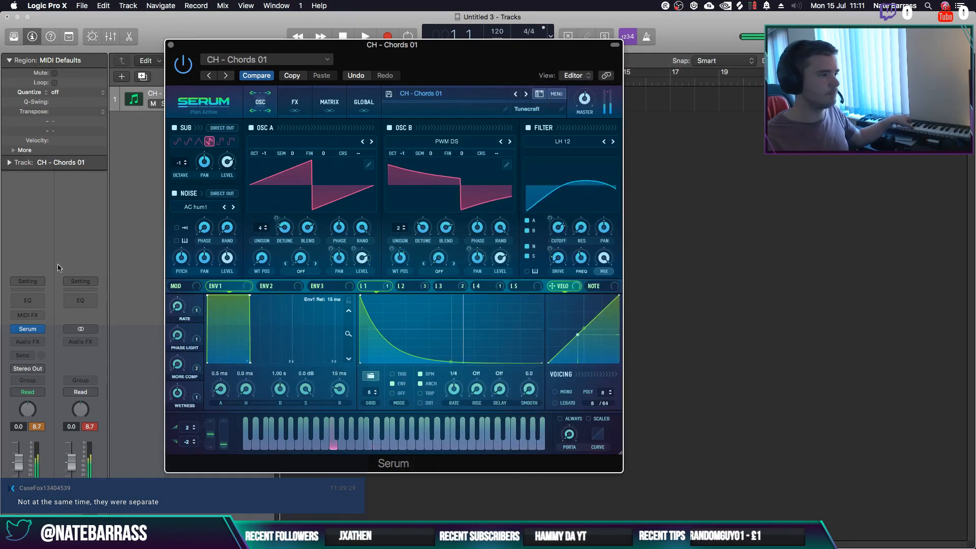
Insert Xfer Records' CthulhuMFX as a MIDI effect on the Serum track and move its window off to the side
{"action": "left_click", "coordinate": [43, 316]}
{"action": "mouse_move", "coordinate": [51, 406]}
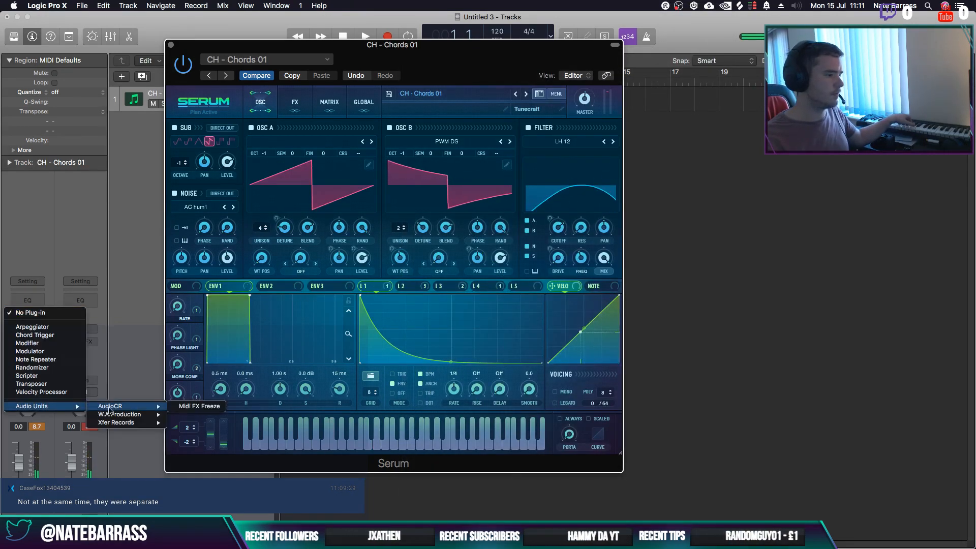
{"action": "mouse_move", "coordinate": [113, 424]}
{"action": "left_click", "coordinate": [196, 422]}
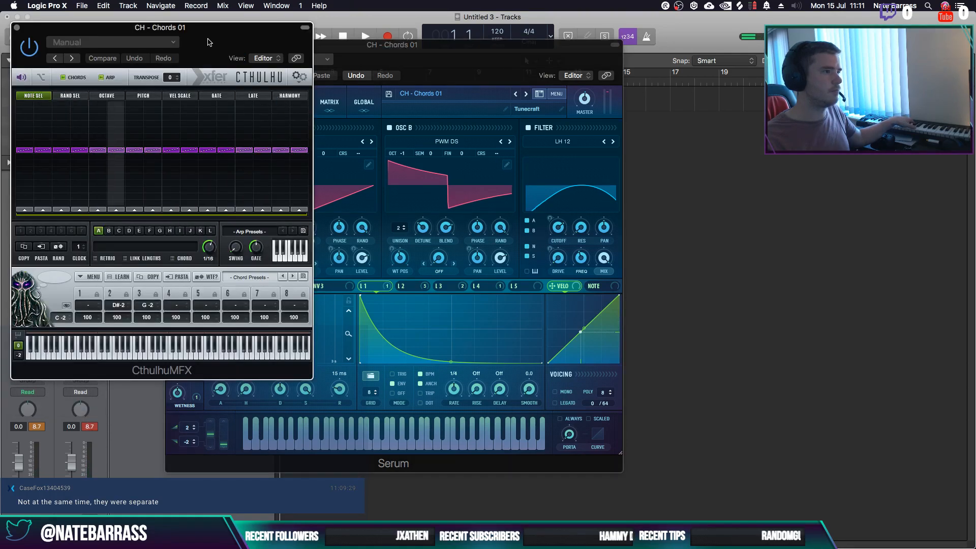
{"action": "left_click_drag", "start_coordinate": [209, 39], "coordinate": [0, 41]}
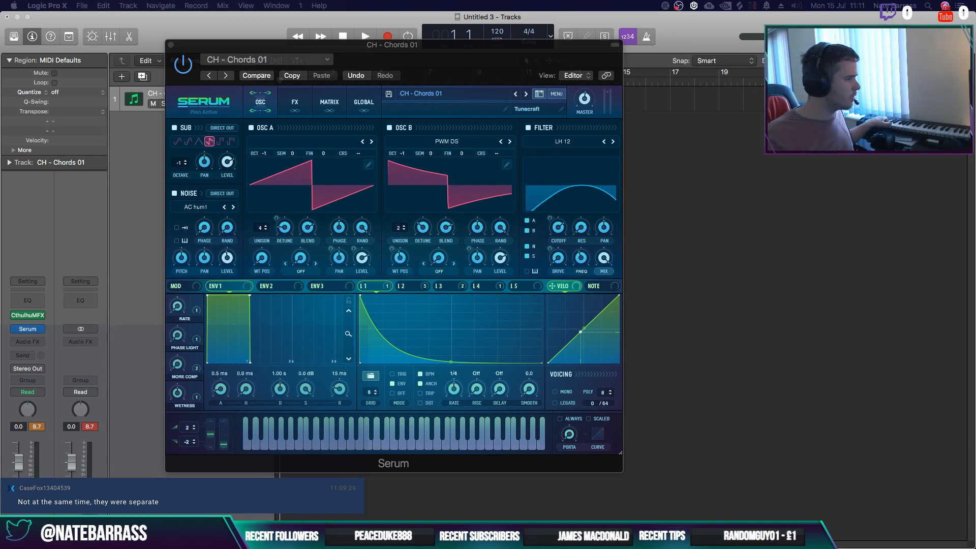
Move the Serum window clear of the transport display and set the project tempo to 140
{"action": "left_click_drag", "start_coordinate": [467, 71], "coordinate": [496, 85]}
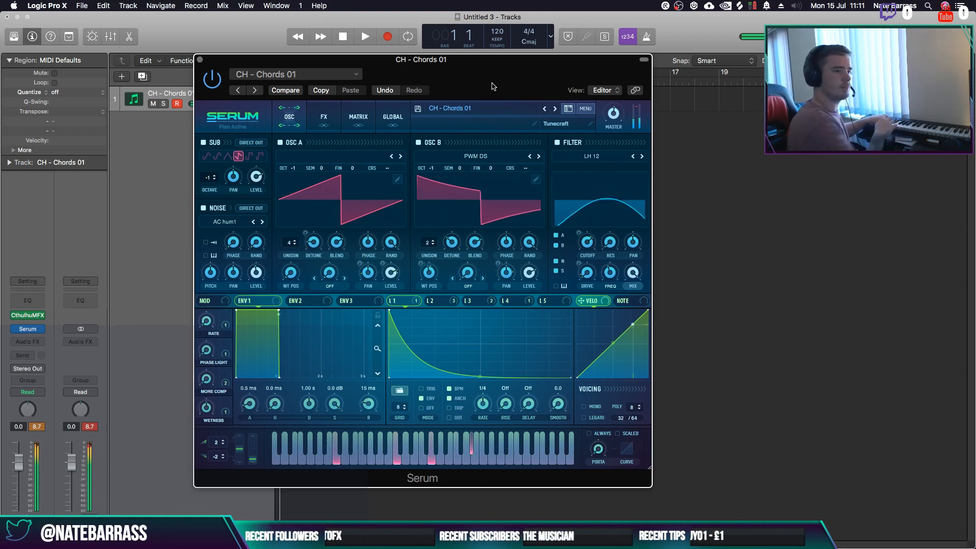
{"action": "left_click_drag", "start_coordinate": [492, 86], "coordinate": [524, 149]}
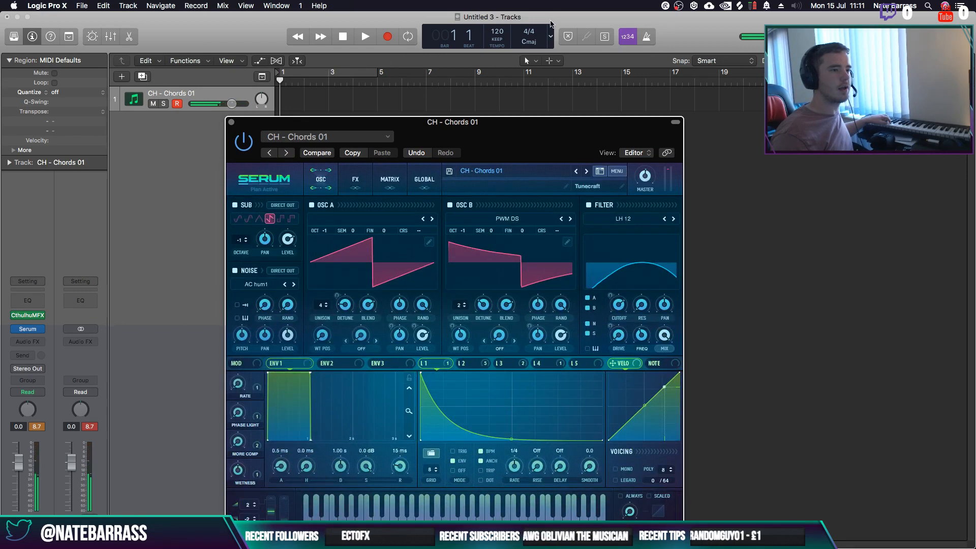
{"action": "left_click", "coordinate": [502, 34]}
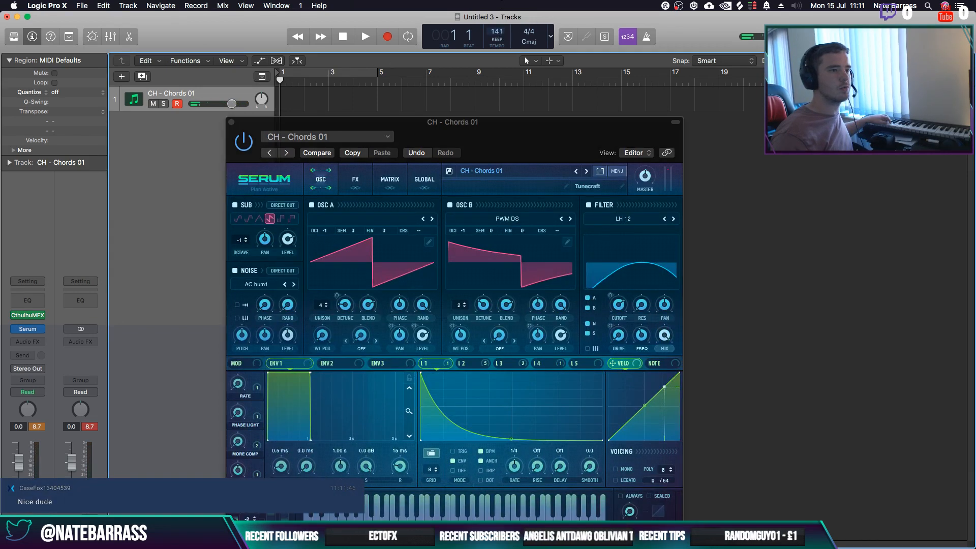
{"action": "left_click_drag", "start_coordinate": [502, 1], "coordinate": [501, 3]}
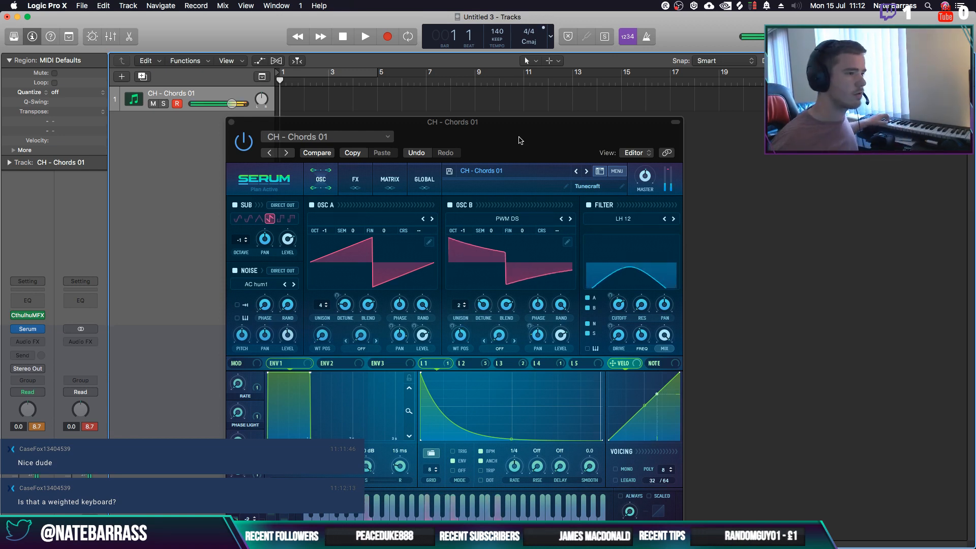
Record a MIDI chord part over the first two bars of the CH - Chords 01 track
{"action": "left_click", "coordinate": [398, 84]}
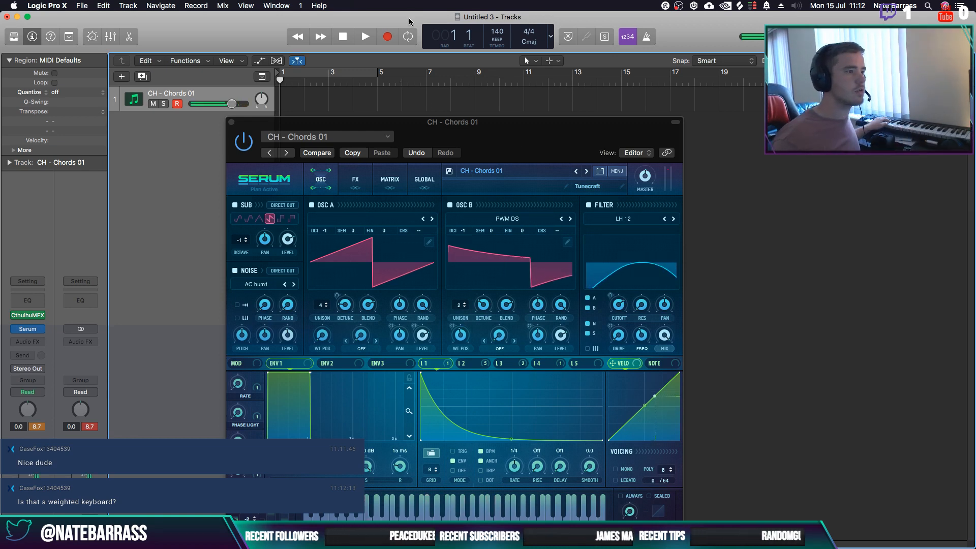
{"action": "left_click", "coordinate": [388, 36]}
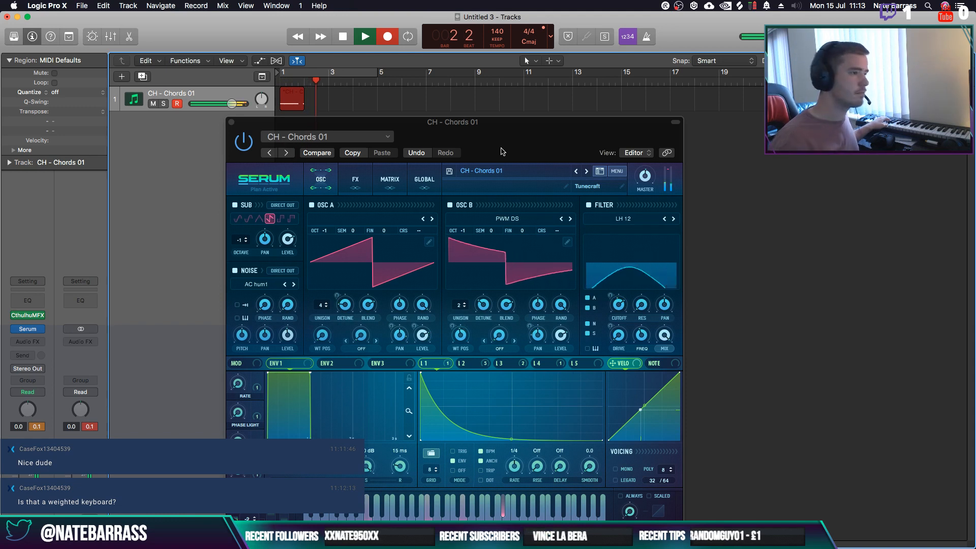
{"action": "key", "text": "space"}
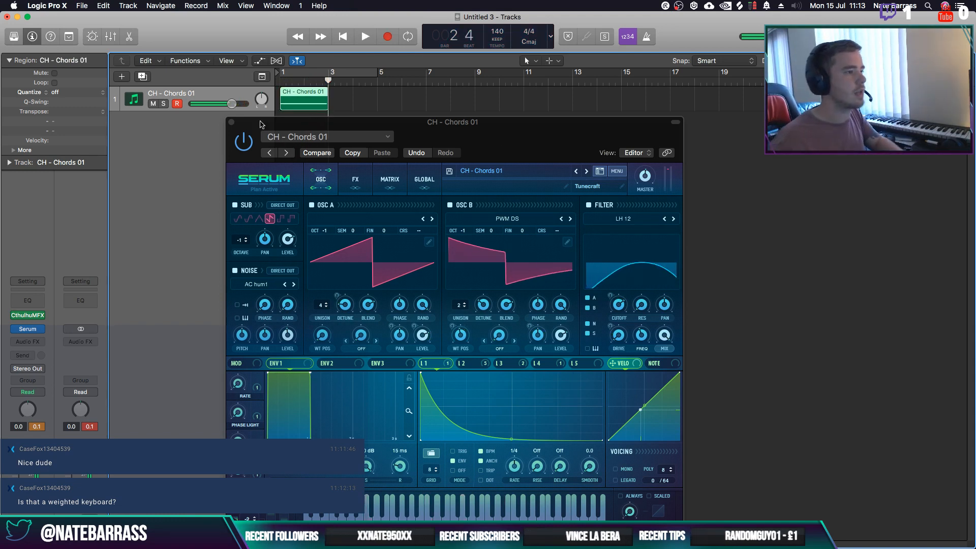
Move Serum off the recorded region, set a cycle range from bar 1 to bar 3 and play it back briefly
{"action": "left_click_drag", "start_coordinate": [301, 123], "coordinate": [452, 116]}
{"action": "key", "text": "space"}
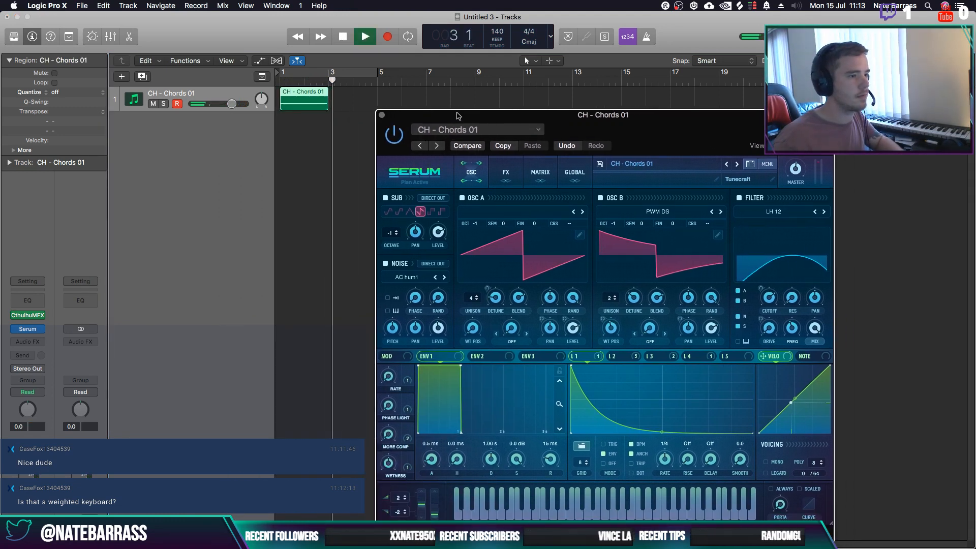
{"action": "key", "text": "space"}
{"action": "left_click", "coordinate": [355, 73]}
{"action": "left_click_drag", "start_coordinate": [376, 73], "coordinate": [326, 72]}
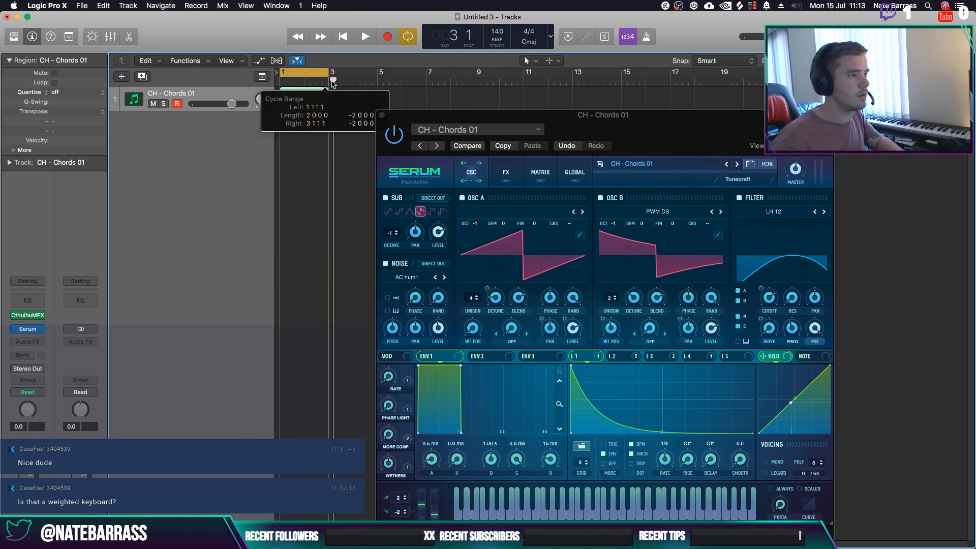
{"action": "key", "text": "space"}
{"action": "key", "text": "space"}
Open the recorded region in the Piano Roll, extend the end of the first note slightly with all notes selected, and play it back
{"action": "left_click", "coordinate": [733, 147]}
{"action": "double_click", "coordinate": [312, 104]}
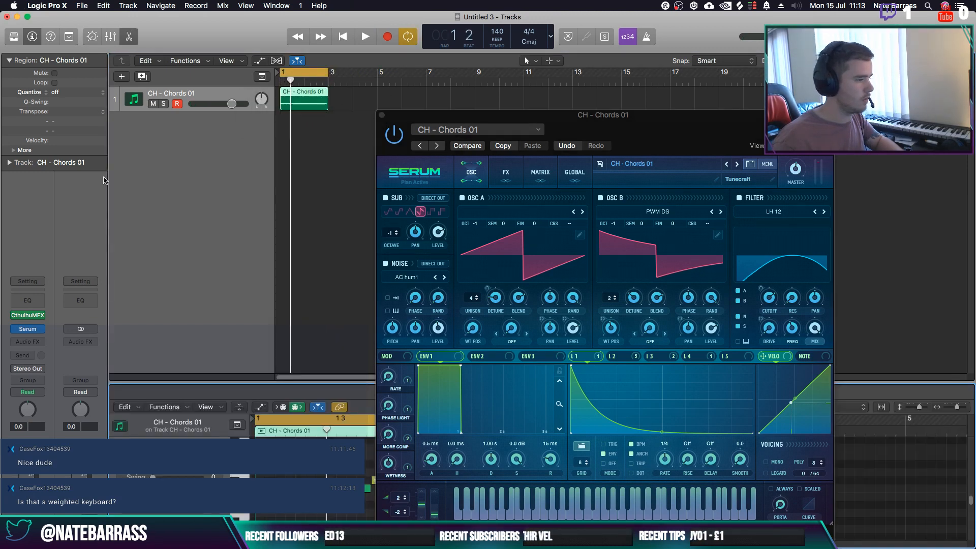
{"action": "key", "text": "super+a"}
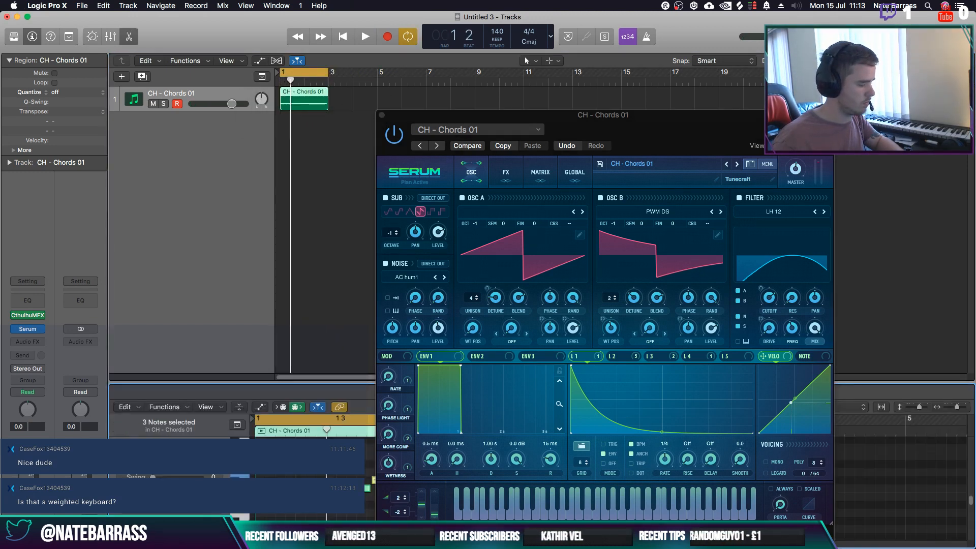
{"action": "left_click_drag", "start_coordinate": [364, 488], "coordinate": [375, 489]}
{"action": "left_click", "coordinate": [356, 468]}
{"action": "key", "text": "space"}
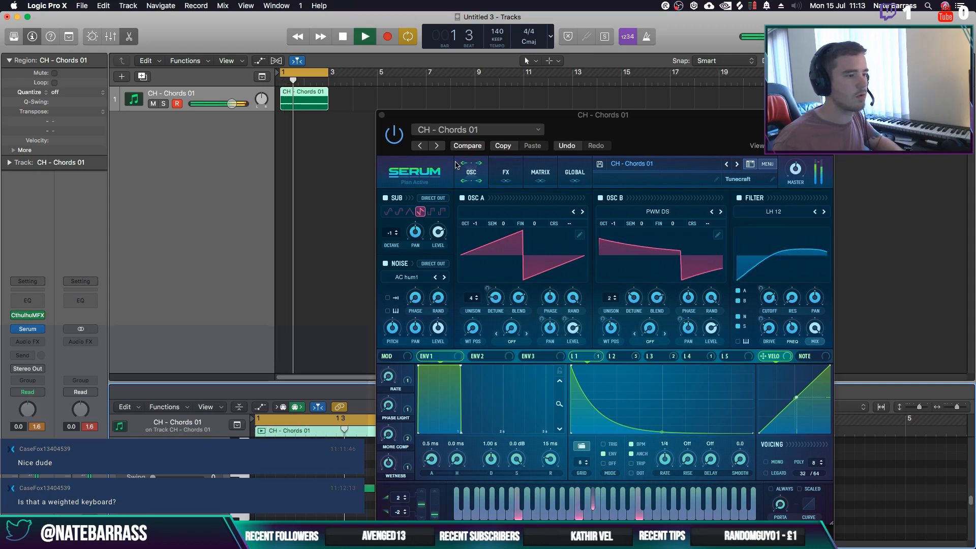
Advance Serum's preset to CH - Chords 03 while auditioning the loop, and close the plug-in window
{"action": "left_click_drag", "start_coordinate": [509, 117], "coordinate": [434, 97]}
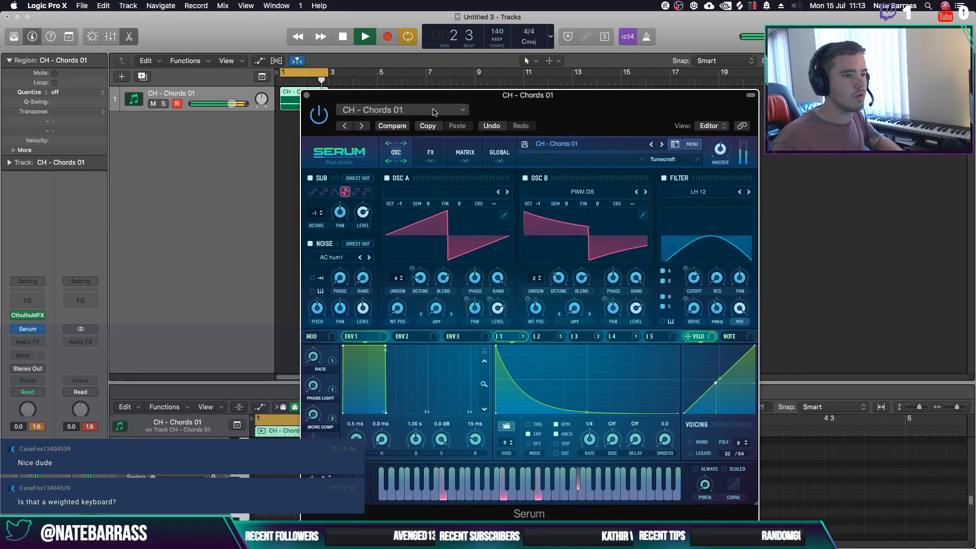
{"action": "key", "text": "space"}
{"action": "left_click", "coordinate": [662, 144]}
{"action": "mouse_move", "coordinate": [648, 133]}
{"action": "left_mouse_down"}
{"action": "mouse_move", "coordinate": [594, 115]}
{"action": "mouse_move", "coordinate": [661, 130]}
{"action": "left_mouse_up"}
{"action": "key", "text": "space"}
{"action": "left_click", "coordinate": [711, 136]}
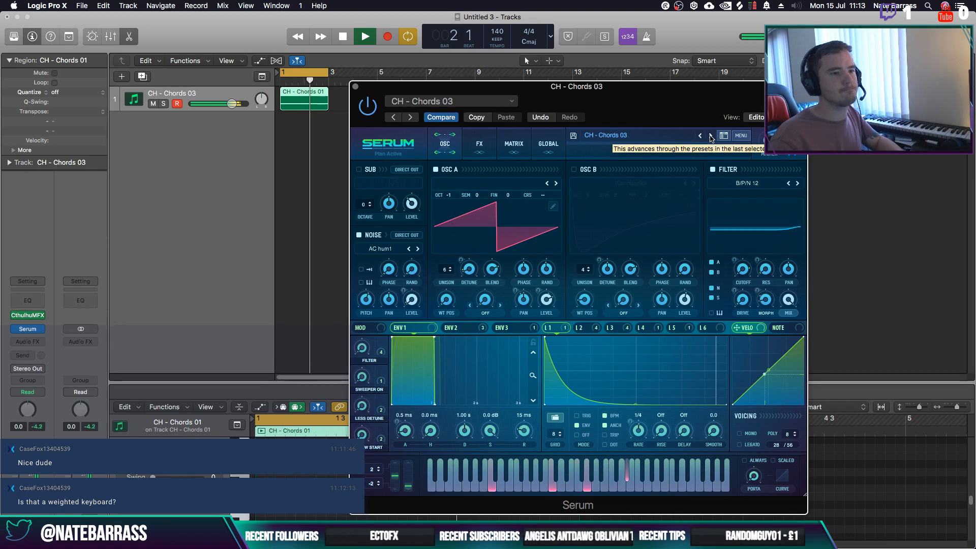
{"action": "key", "text": "space"}
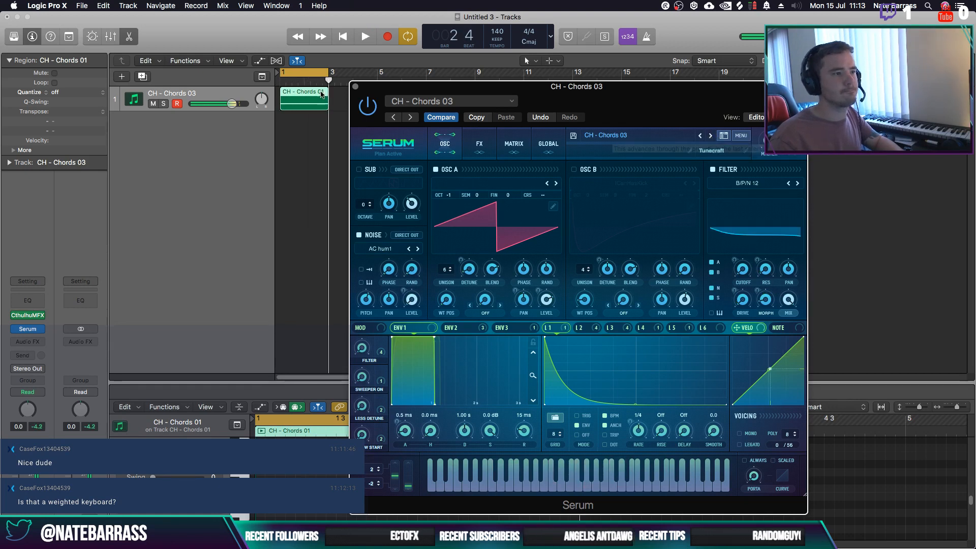
{"action": "left_click", "coordinate": [356, 86]}
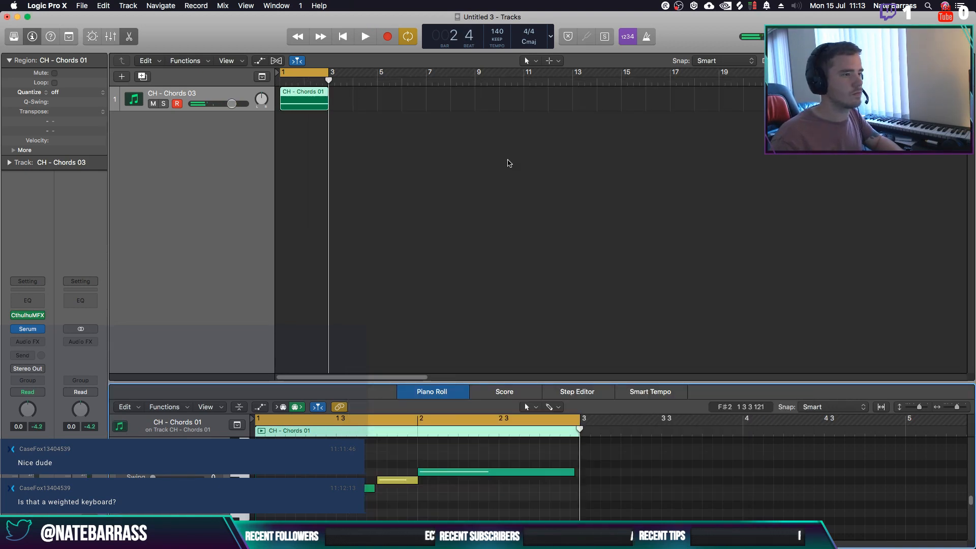
{"action": "key", "text": "space"}
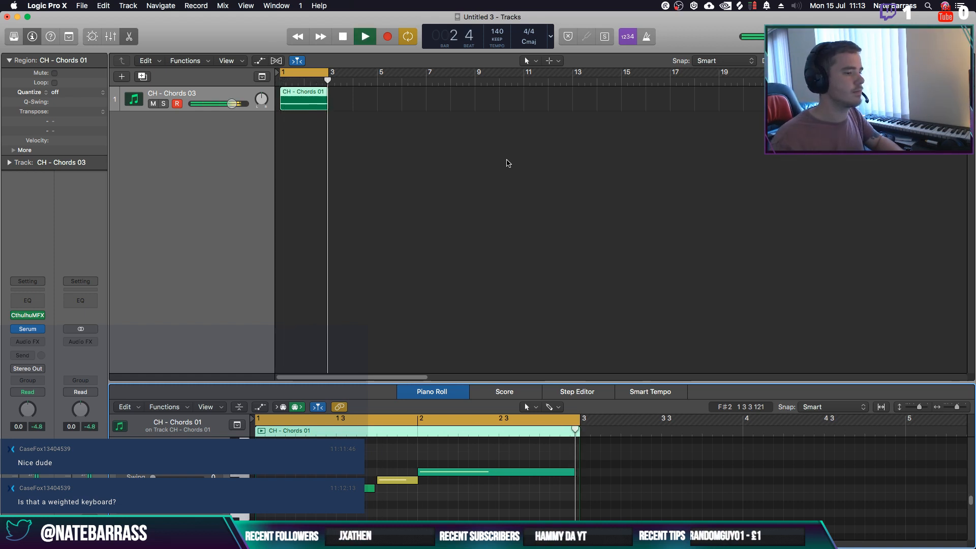
{"action": "key", "text": "space"}
Create a second track with the same settings as CH - Chords 03 and reselect the first track
{"action": "left_click", "coordinate": [482, 168]}
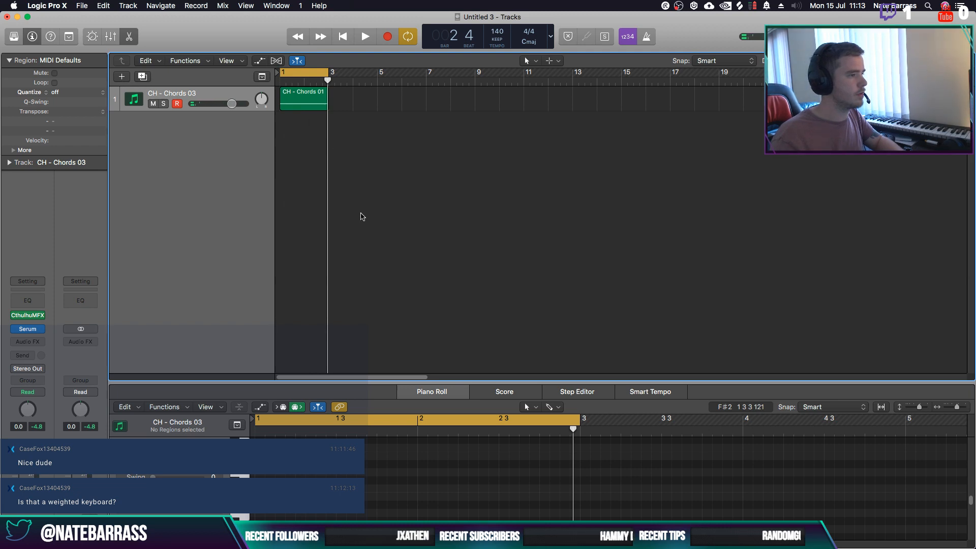
{"action": "key", "text": "super+d"}
{"action": "left_click", "coordinate": [202, 104]}
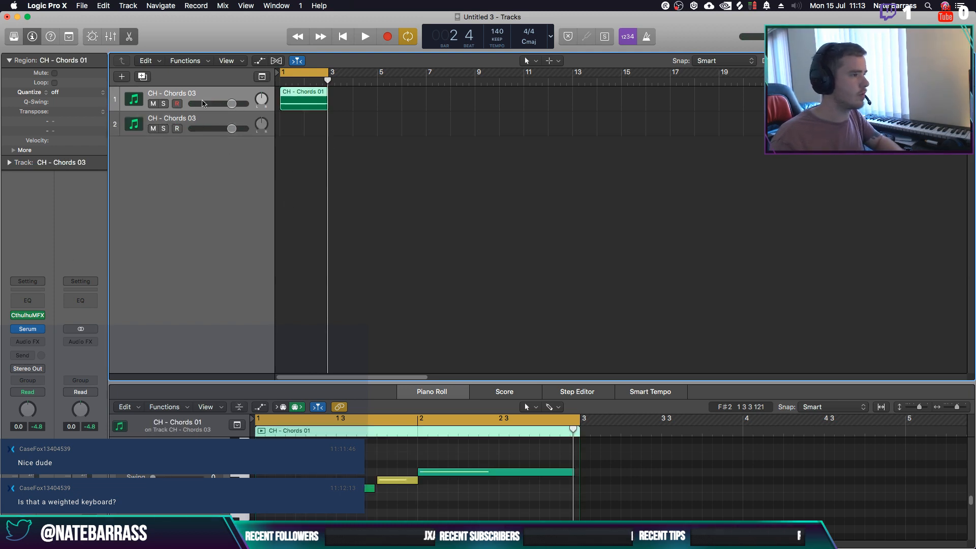
Add AudioCR's Midi FX Freeze after CthulhuMFX on the first track and place its window over the empty arrangement area
{"action": "left_click", "coordinate": [40, 314]}
{"action": "mouse_move", "coordinate": [66, 412]}
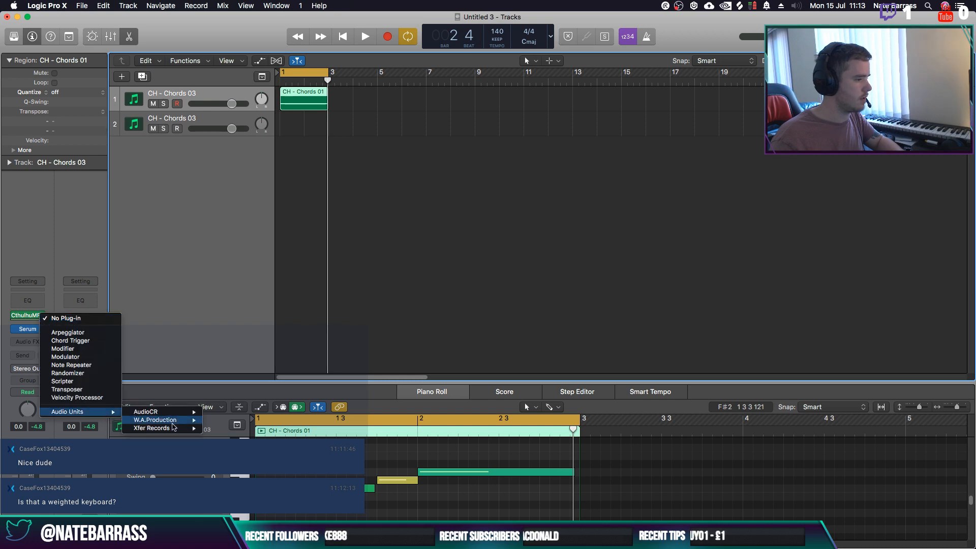
{"action": "mouse_move", "coordinate": [176, 421]}
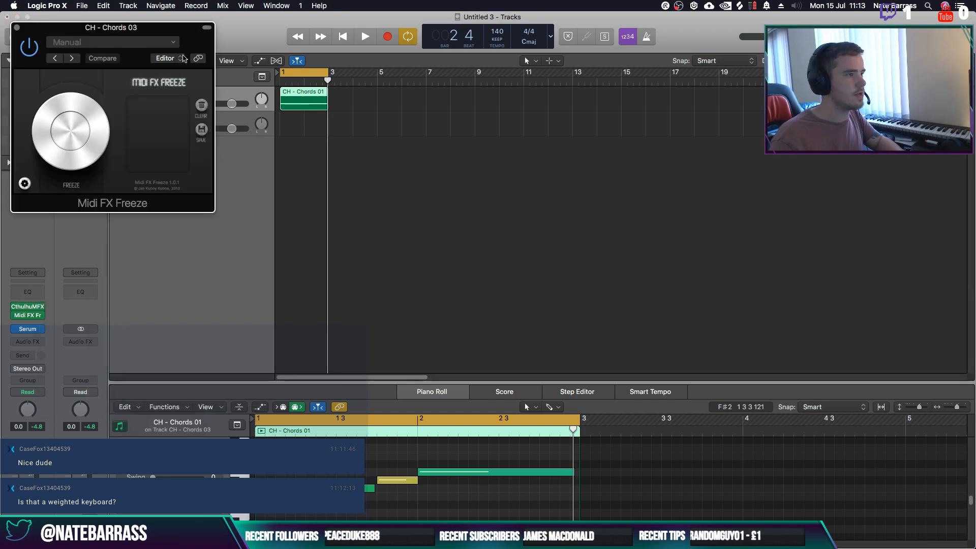
{"action": "left_click_drag", "start_coordinate": [152, 31], "coordinate": [515, 145]}
Extend the cycle range to bar 4, arm the freeze in Midi FX Freeze, and play the region through from the start to capture its MIDI
{"action": "left_click_drag", "start_coordinate": [328, 72], "coordinate": [349, 76]}
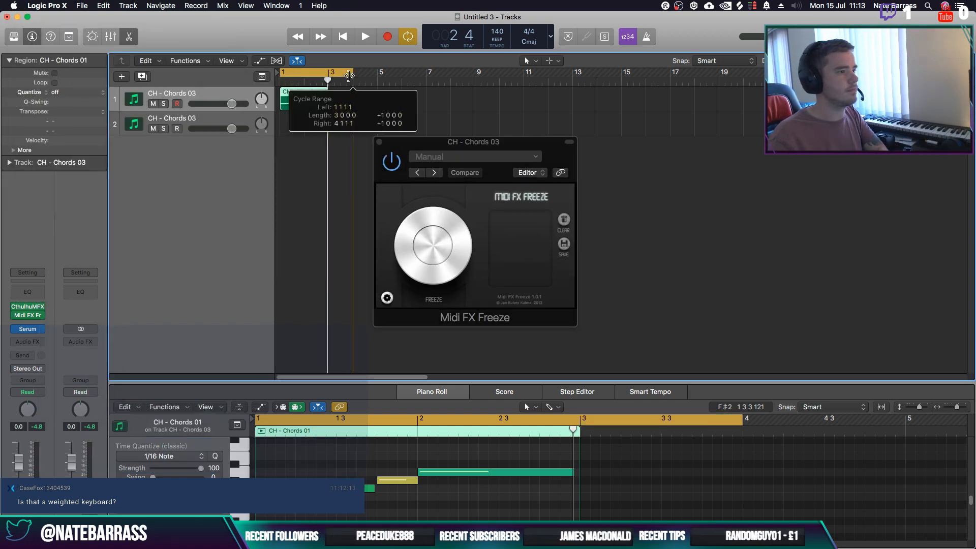
{"action": "key", "text": "space"}
{"action": "key", "text": "space"}
{"action": "key", "text": "Return"}
{"action": "left_click", "coordinate": [438, 247]}
{"action": "key", "text": "space"}
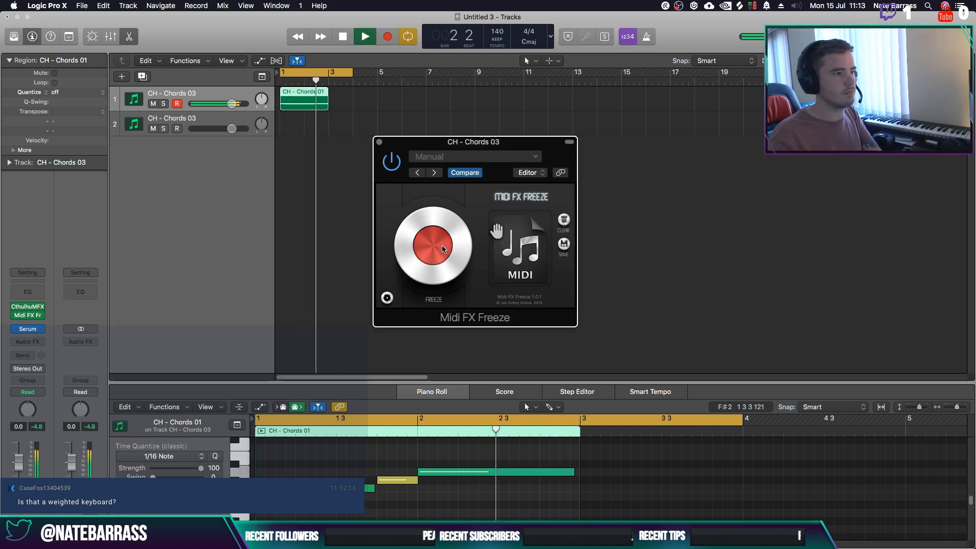
{"action": "key", "text": "space"}
Place the captured MIDI on the second track at bar 1 with the first track muted, and open the new region in the Piano Roll
{"action": "left_click_drag", "start_coordinate": [520, 250], "coordinate": [286, 131]}
{"action": "left_click", "coordinate": [584, 210]}
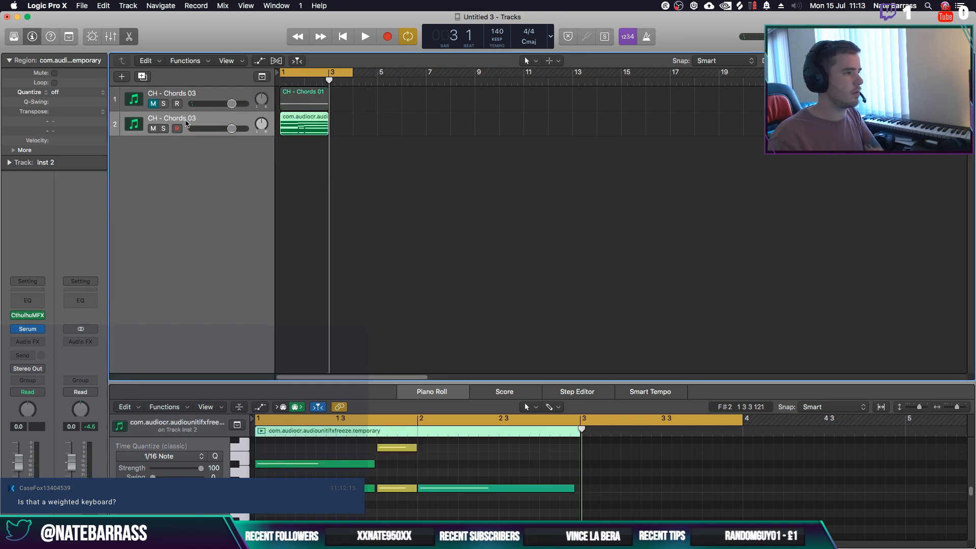
{"action": "double_click", "coordinate": [305, 134]}
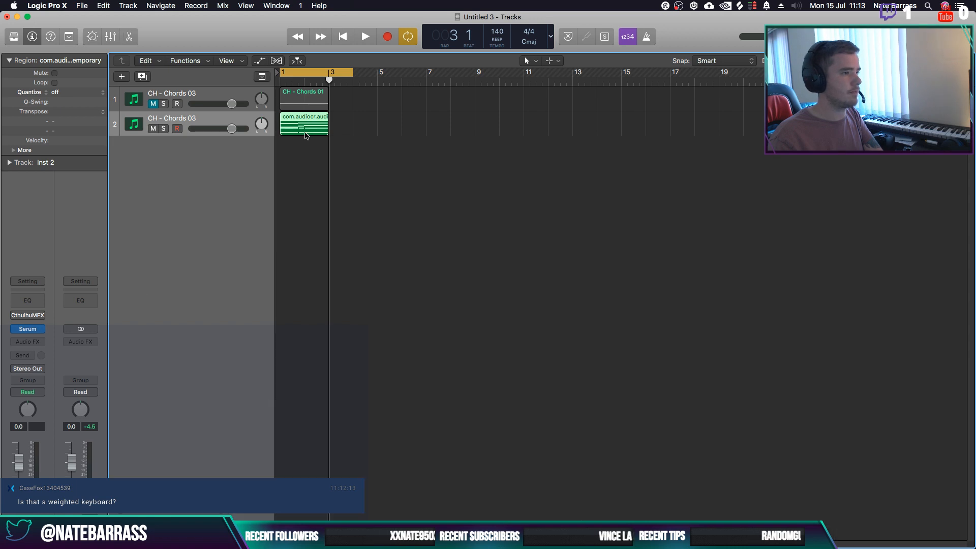
{"action": "double_click", "coordinate": [302, 131]}
Enlarge the Piano Roll while keeping both tracks in view, and play back the captured chords
{"action": "left_click_drag", "start_coordinate": [457, 382], "coordinate": [458, 126]}
{"action": "key", "text": "space"}
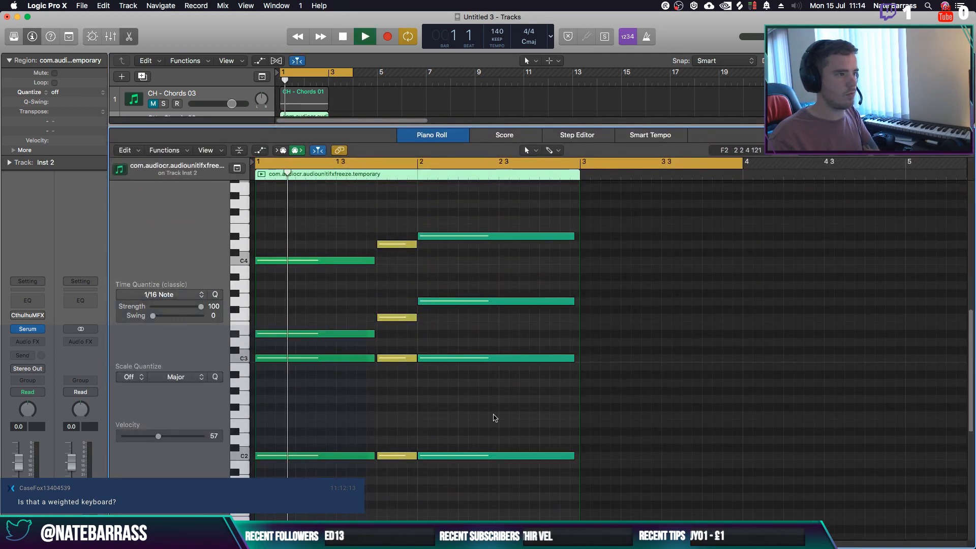
{"action": "left_click_drag", "start_coordinate": [274, 126], "coordinate": [280, 191]}
{"action": "key", "text": "space"}
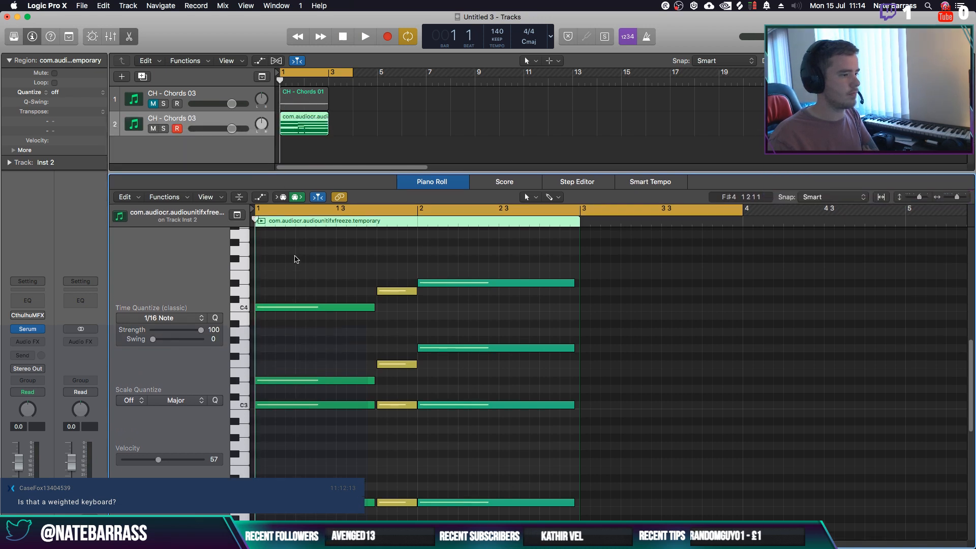
{"action": "key", "text": "space"}
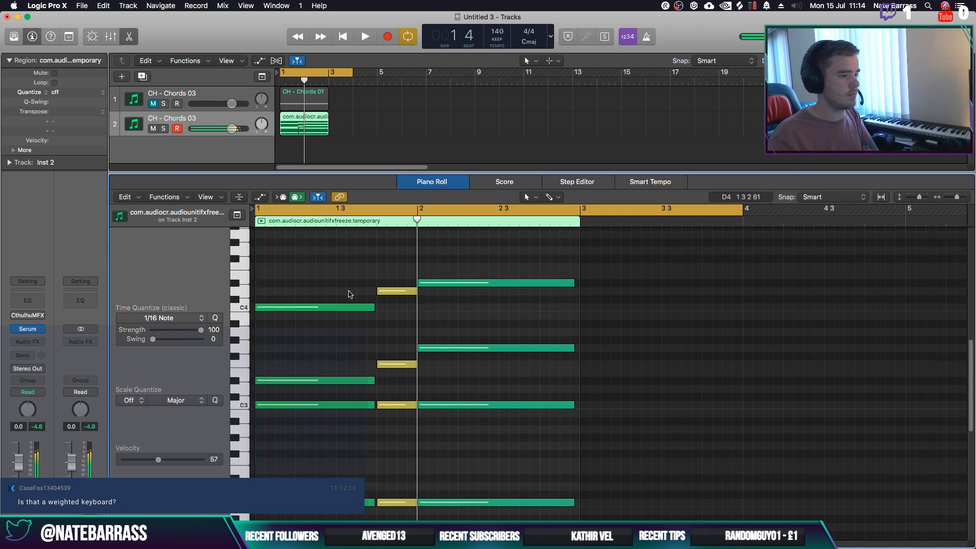
Lengthen the first chord's notes slightly to meet the second chord, and play the loop
{"action": "left_click_drag", "start_coordinate": [340, 284], "coordinate": [372, 504]}
{"action": "left_click", "coordinate": [397, 517]}
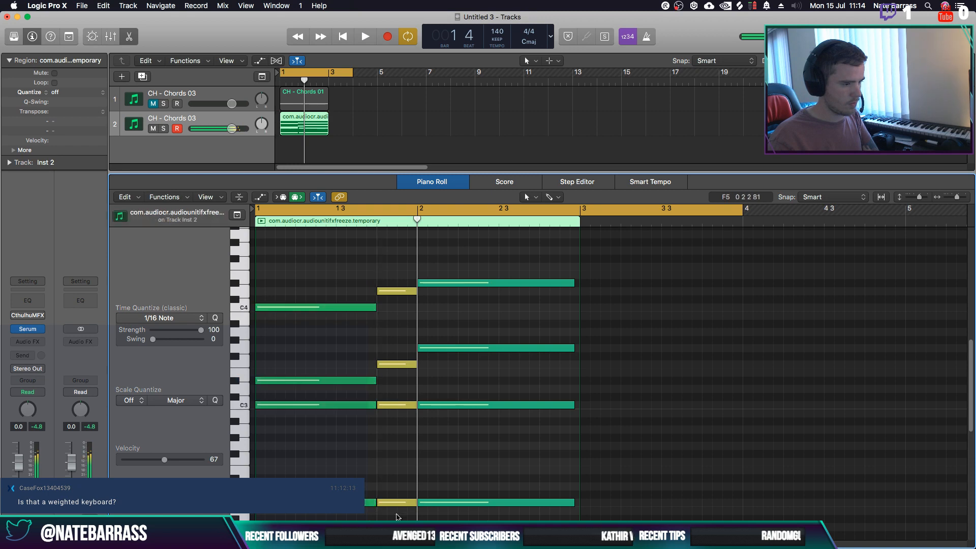
{"action": "key", "text": "space"}
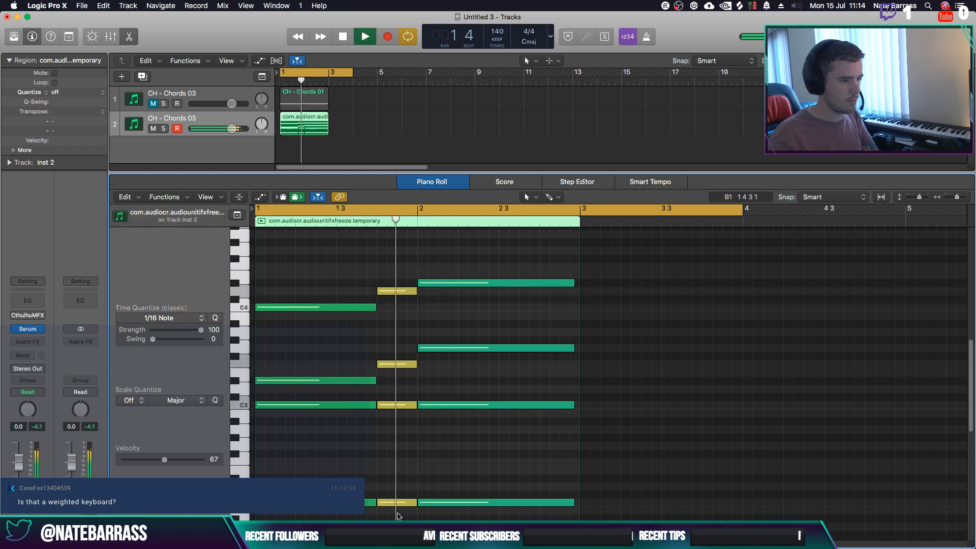
{"action": "key", "text": "space"}
Extend the third chord's notes to bar 3, stretch the region and cycle range to bar 5, and play it
{"action": "left_click_drag", "start_coordinate": [552, 275], "coordinate": [905, 442]}
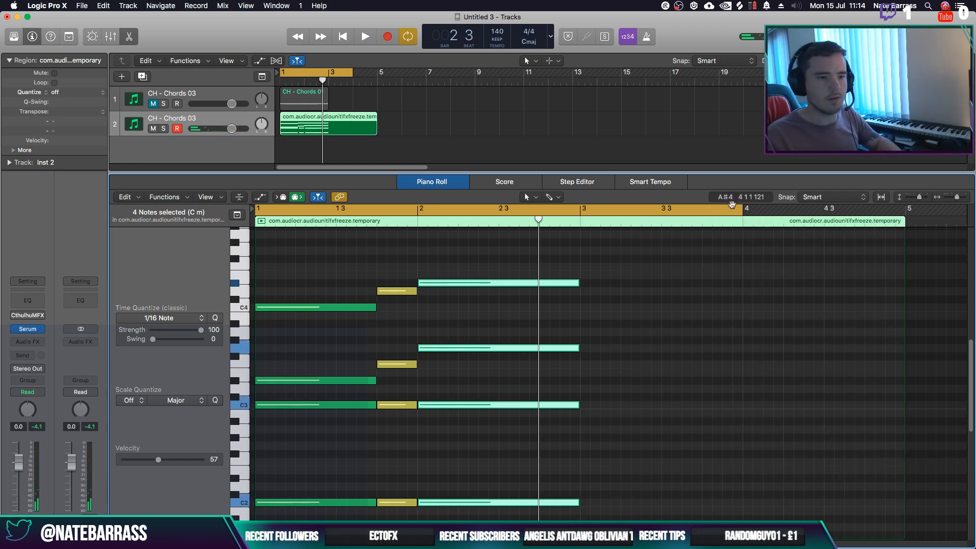
{"action": "left_click_drag", "start_coordinate": [732, 204], "coordinate": [906, 206]}
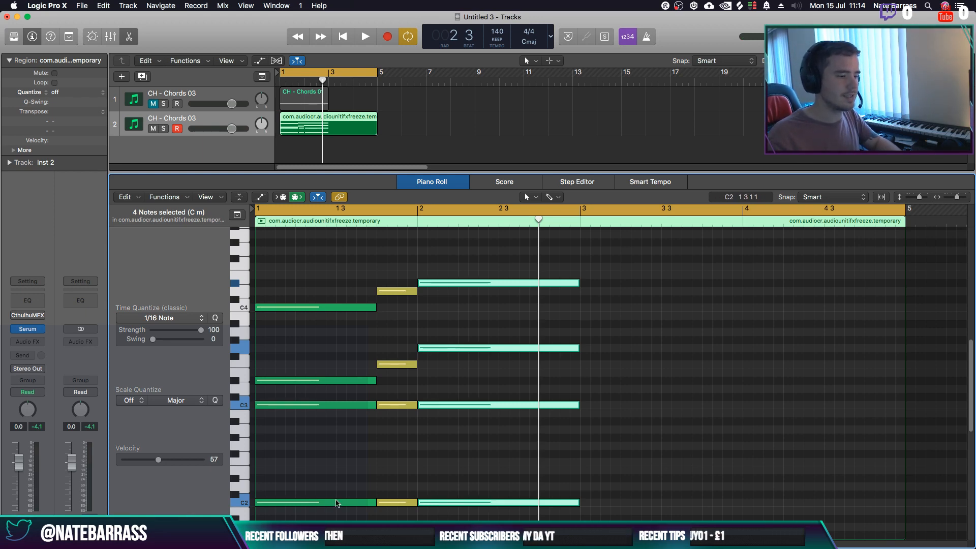
{"action": "key", "text": "space"}
{"action": "key", "text": "space"}
Copy the first chord to start at bar 3 and transpose the copy upward
{"action": "left_click_drag", "start_coordinate": [328, 516], "coordinate": [669, 308]}
{"action": "left_click_drag", "start_coordinate": [710, 517], "coordinate": [627, 367]}
{"action": "left_click_drag", "start_coordinate": [650, 510], "coordinate": [603, 261]}
Scale-quantize the copied bar 3 chord to C Natural Minor and play the loop
{"action": "left_click", "coordinate": [171, 401]}
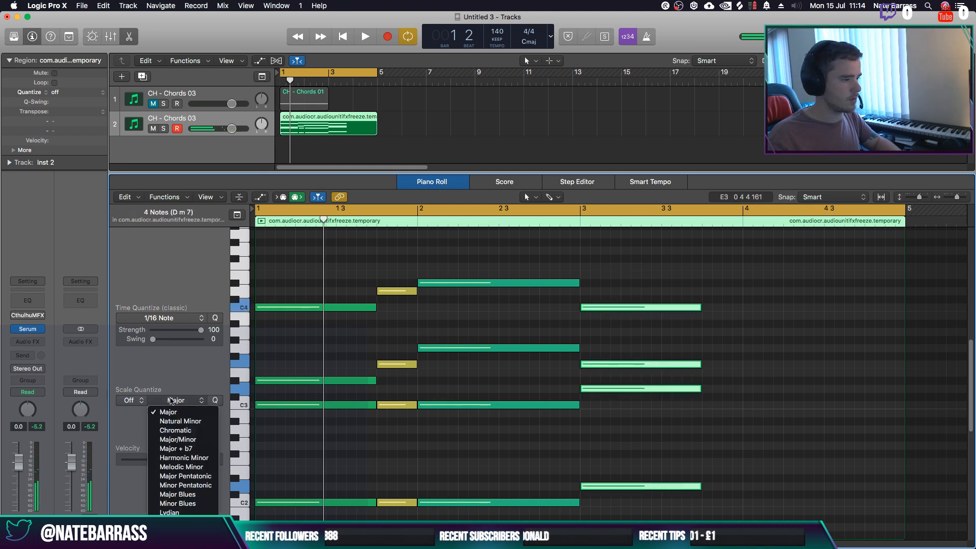
{"action": "left_click", "coordinate": [179, 421]}
{"action": "left_click", "coordinate": [132, 403]}
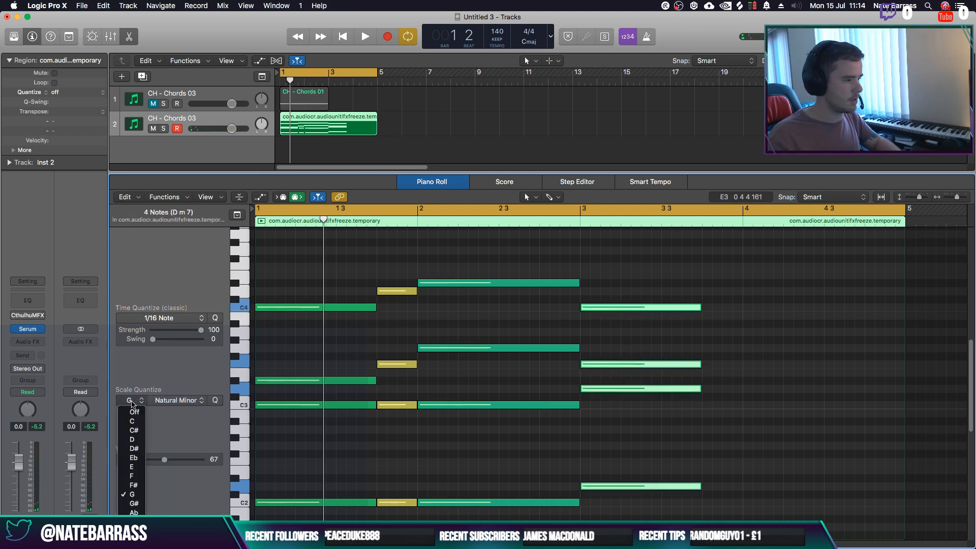
{"action": "left_click", "coordinate": [133, 421]}
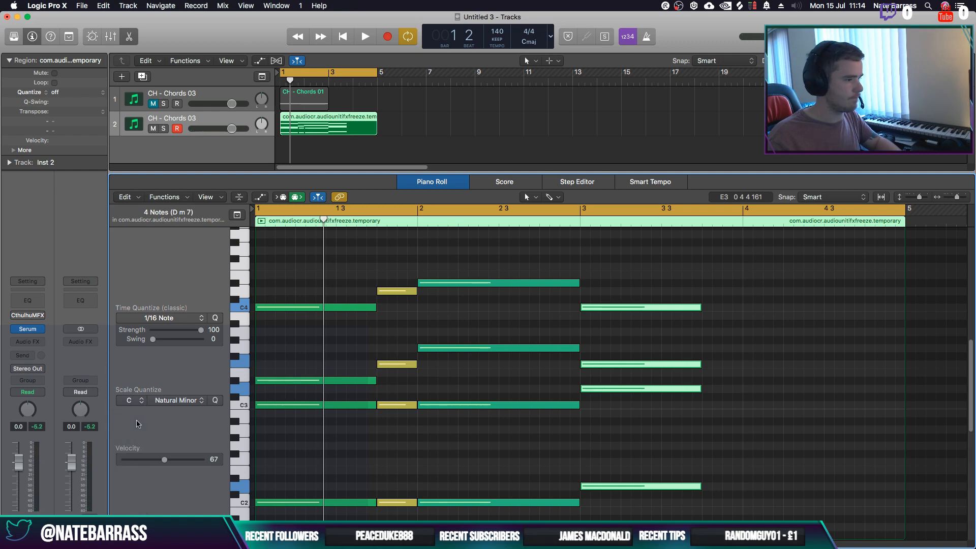
{"action": "left_click", "coordinate": [695, 438]}
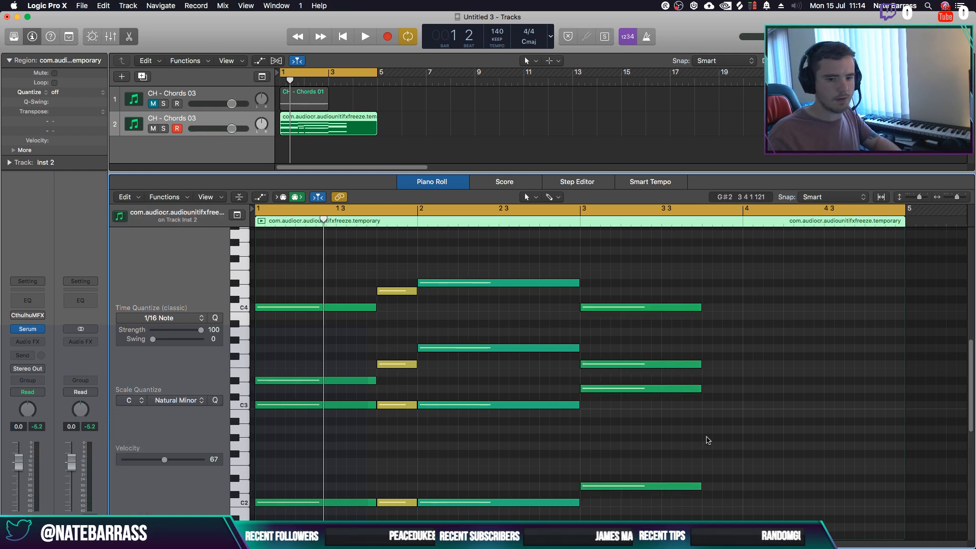
{"action": "key", "text": "space"}
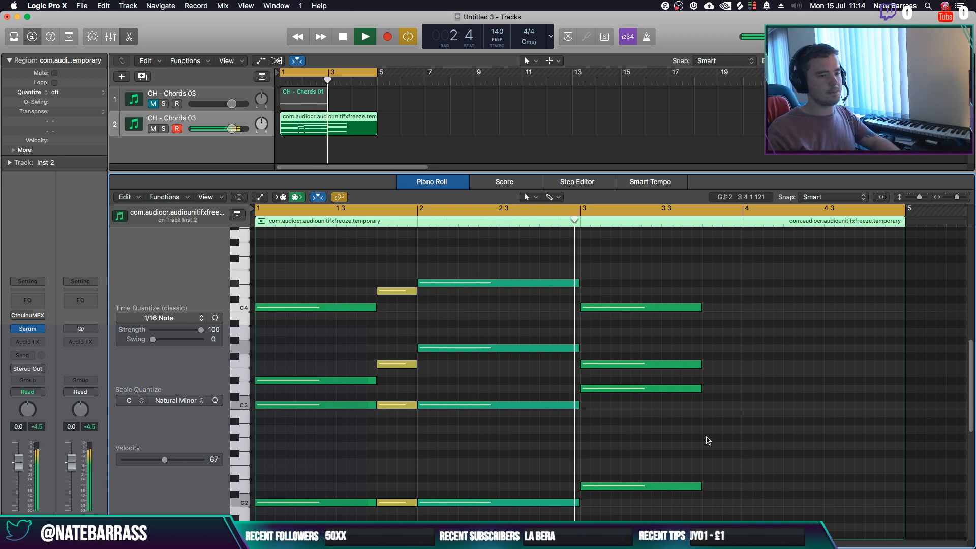
{"action": "key", "text": "space"}
Raise the F3 note of the bar 3 chord to G3 and play the loop
{"action": "scroll", "coordinate": [707, 439], "scroll_direction": "up", "scroll_amount": 3}
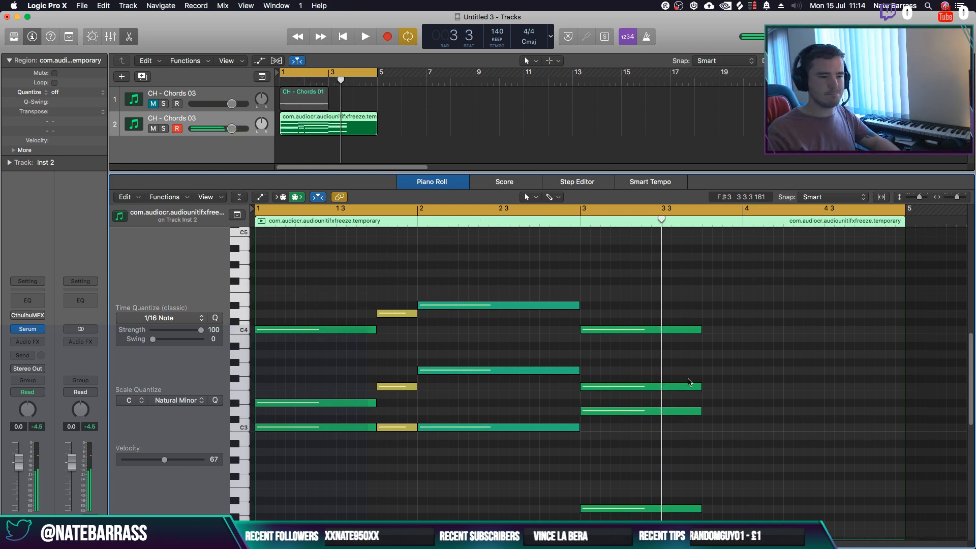
{"action": "left_click", "coordinate": [669, 386]}
{"action": "left_click_drag", "start_coordinate": [669, 385], "coordinate": [669, 369]}
{"action": "key", "text": "space"}
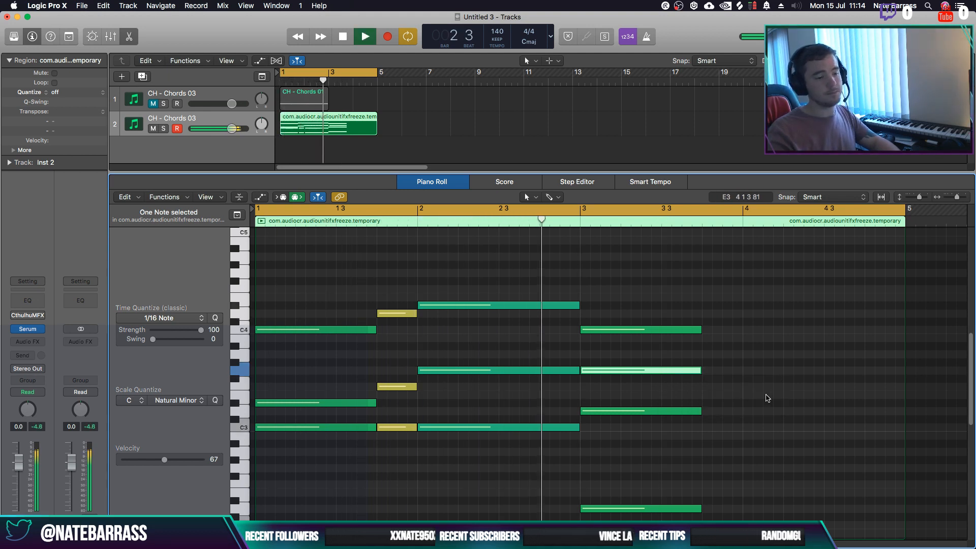
{"action": "key", "text": "space"}
Raise the top note of the bar 3 chord from C4 to F4 and play the loop
{"action": "left_click_drag", "start_coordinate": [621, 330], "coordinate": [619, 295]}
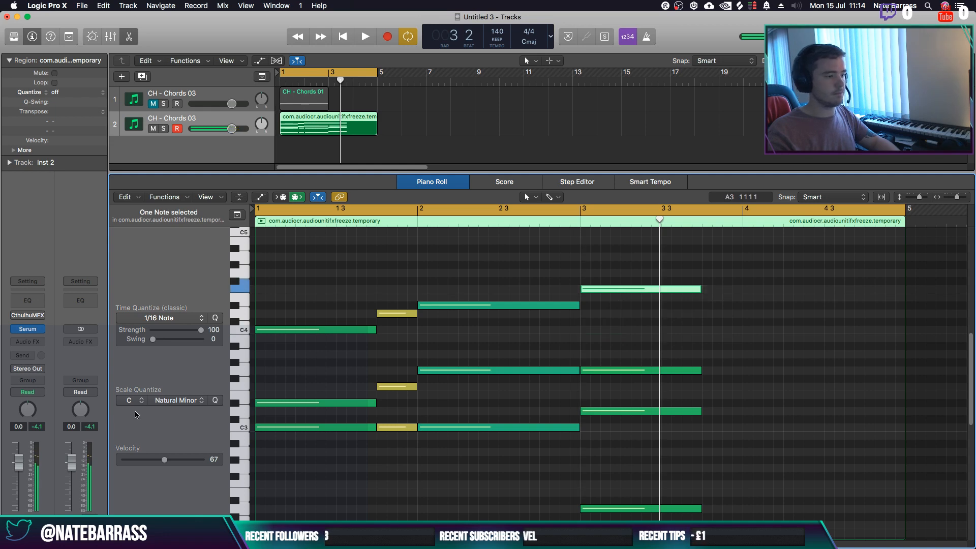
{"action": "left_click", "coordinate": [485, 345]}
{"action": "key", "text": "space"}
{"action": "scroll", "coordinate": [487, 376], "scroll_direction": "down", "scroll_amount": 2}
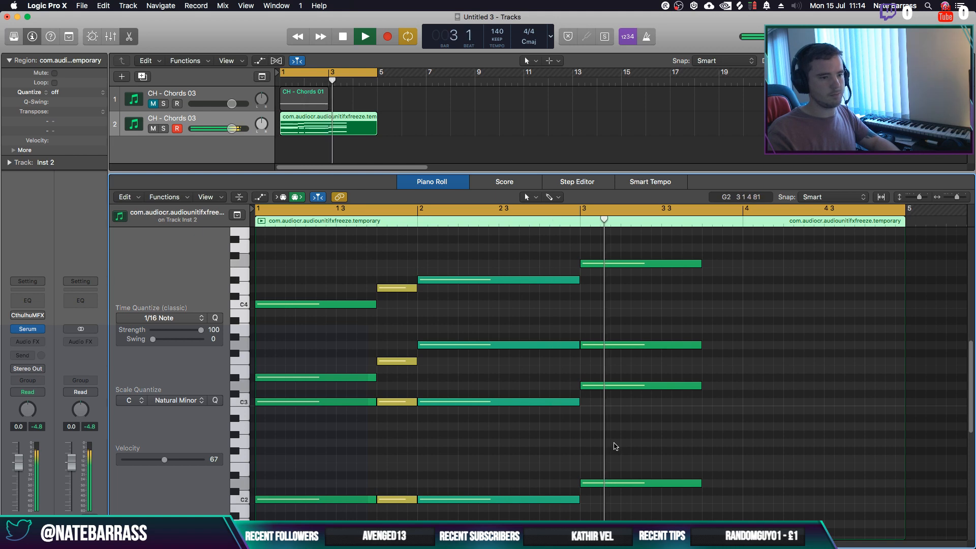
{"action": "key", "text": "space"}
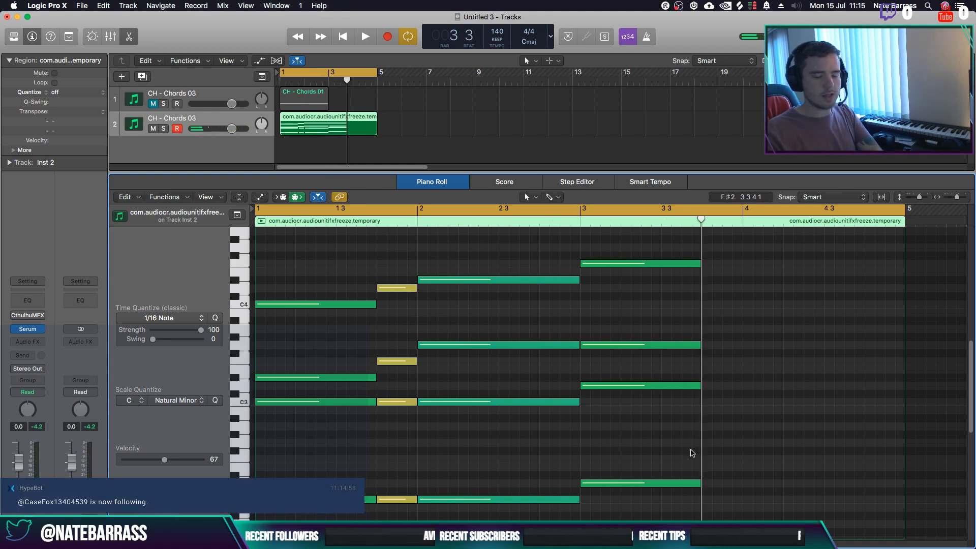
Audition the loop from the start, raise the bar 3 chord's two D notes to D#2 and D#3, and play it again
{"action": "scroll", "coordinate": [782, 416], "scroll_direction": "down", "scroll_amount": 2}
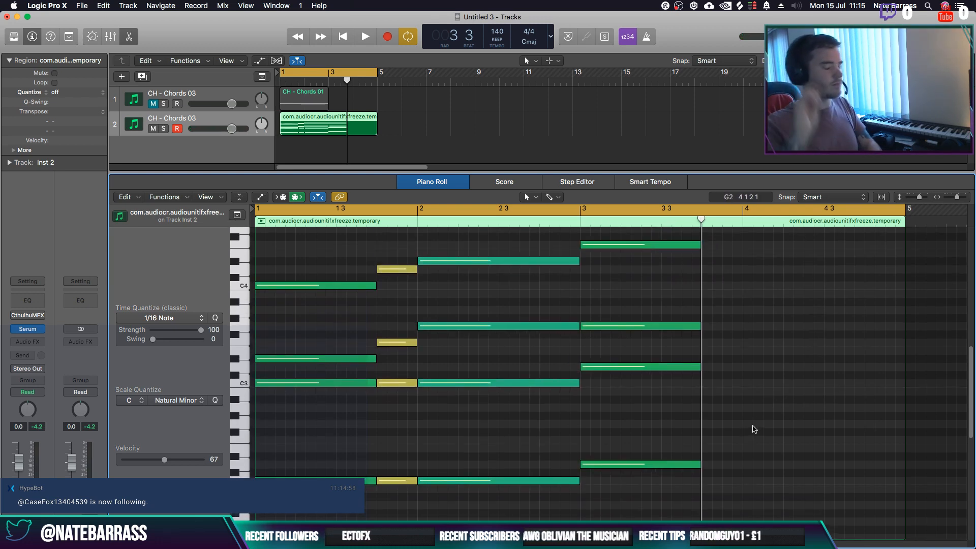
{"action": "key", "text": "Return"}
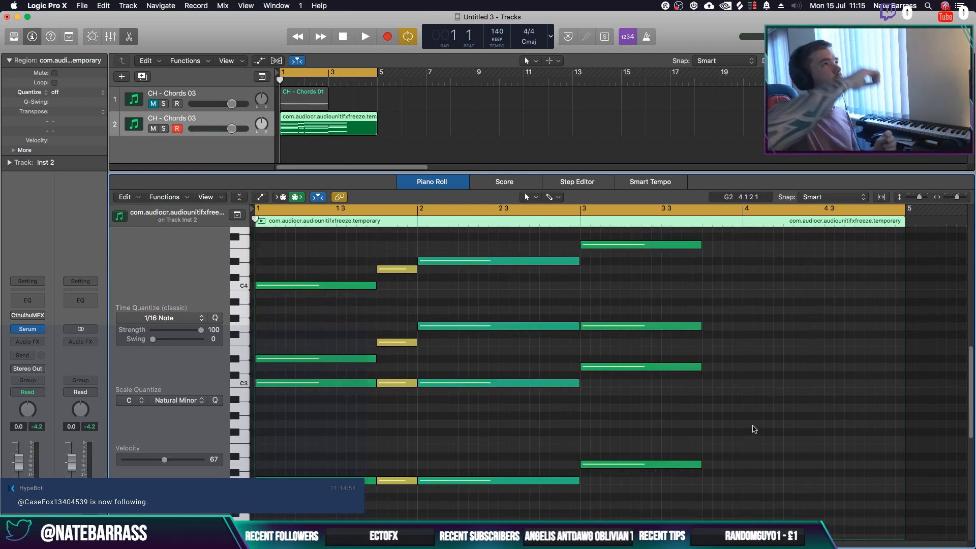
{"action": "key", "text": "space"}
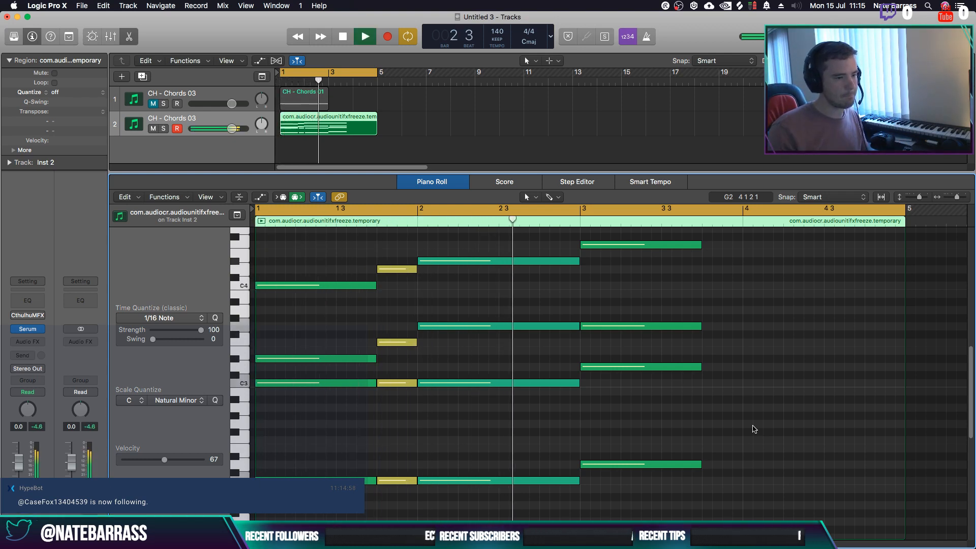
{"action": "key", "text": "space"}
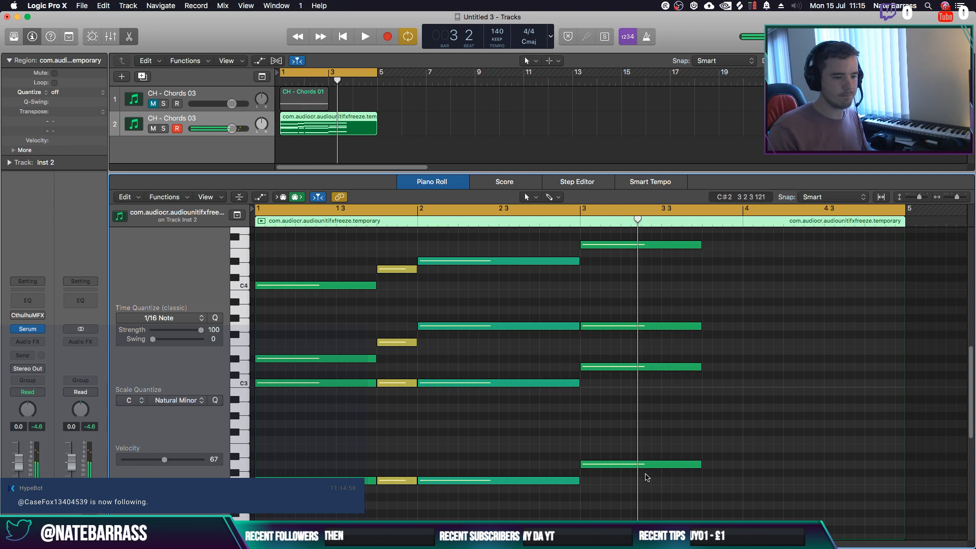
{"action": "left_click_drag", "start_coordinate": [647, 476], "coordinate": [637, 364]}
{"action": "left_click_drag", "start_coordinate": [637, 366], "coordinate": [637, 359]}
{"action": "left_click", "coordinate": [621, 407]}
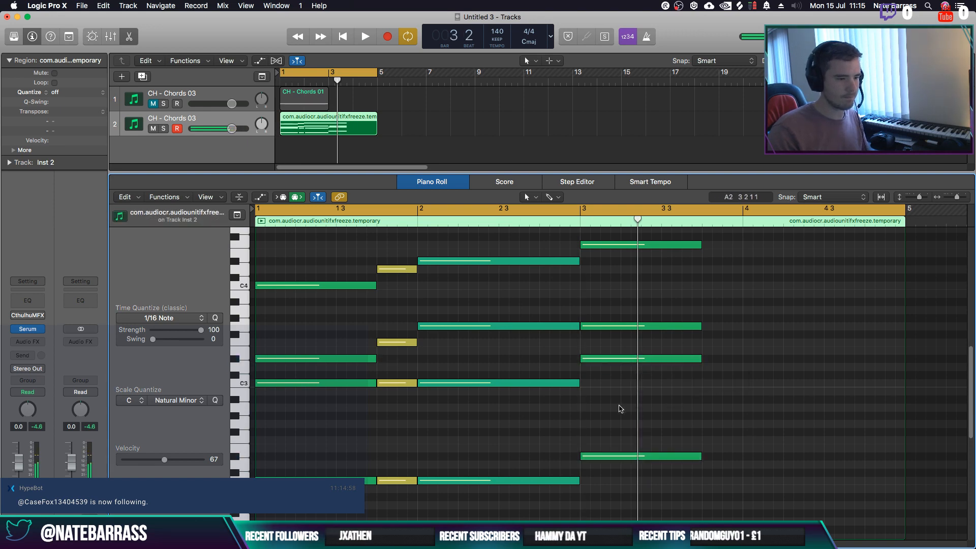
{"action": "key", "text": "space"}
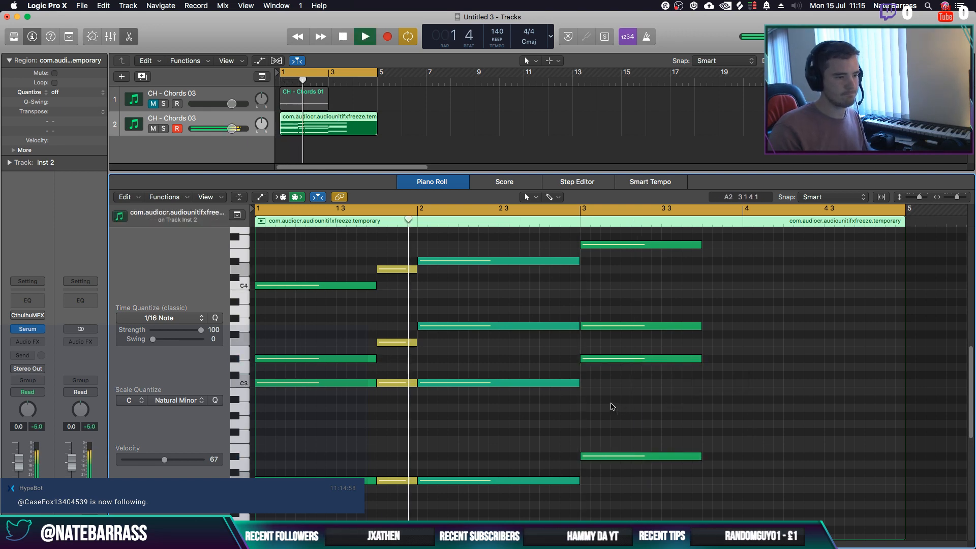
{"action": "scroll", "coordinate": [636, 417], "scroll_direction": "up", "scroll_amount": 1}
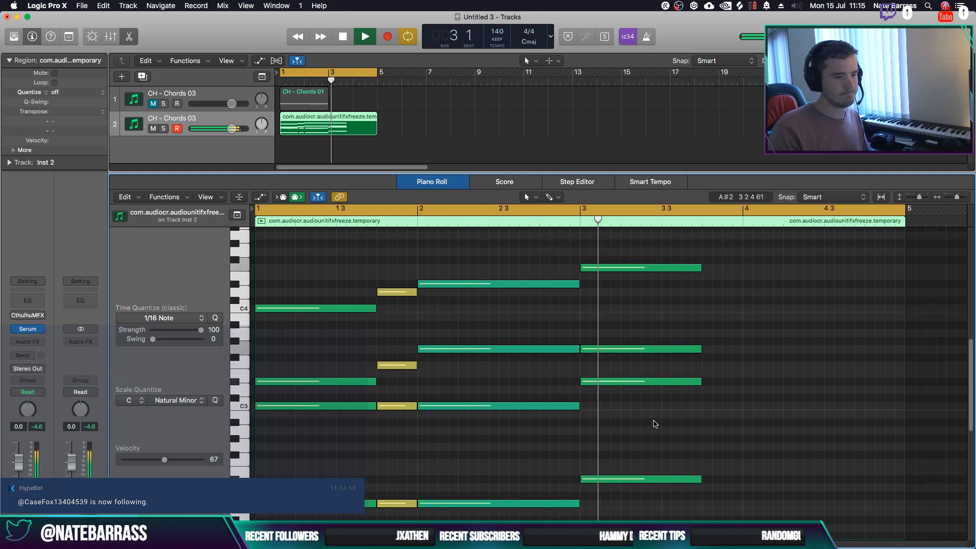
{"action": "key", "text": "space"}
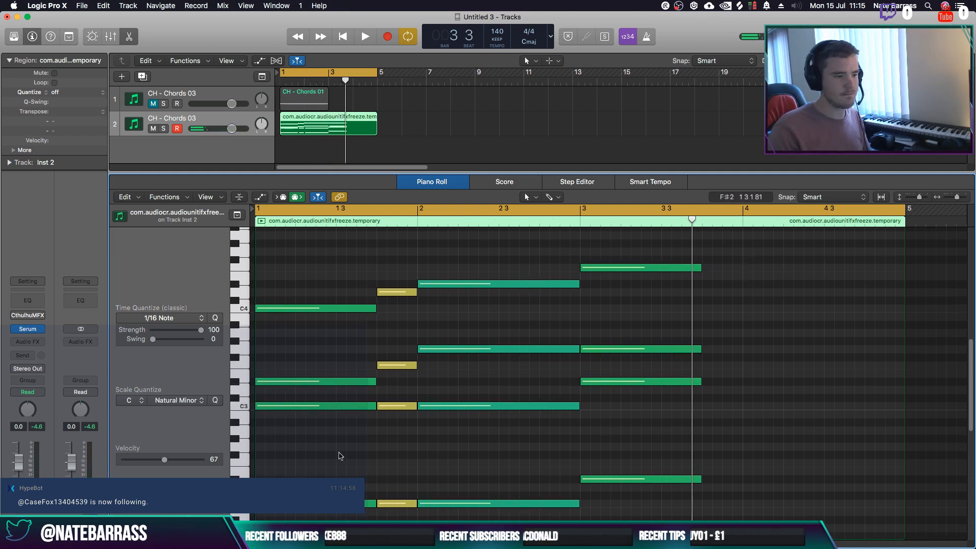
Copy the short second chord to beat 4 of bar 3 as F2, F3, A#3 and G4 in C Natural Minor, and play from bar 3
{"action": "left_click_drag", "start_coordinate": [394, 518], "coordinate": [723, 255]}
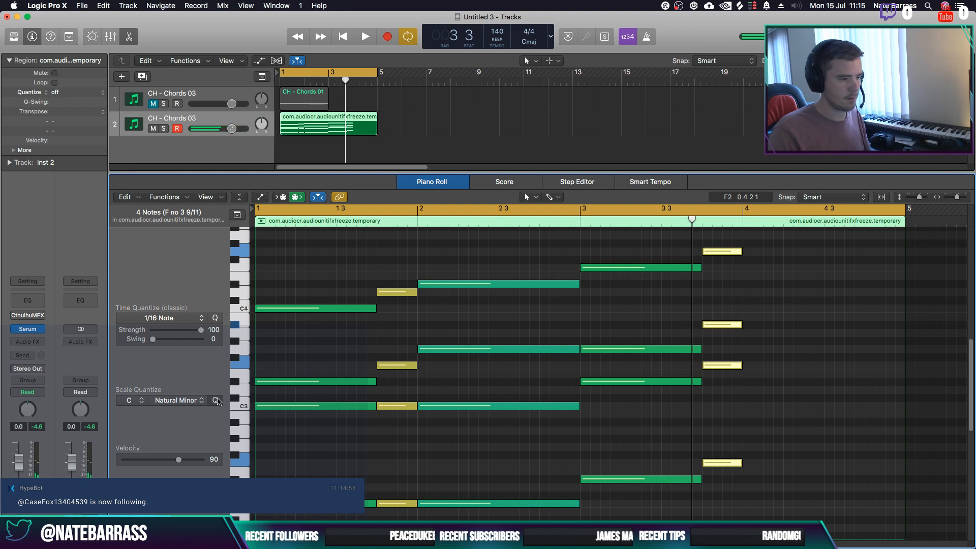
{"action": "left_click", "coordinate": [626, 447]}
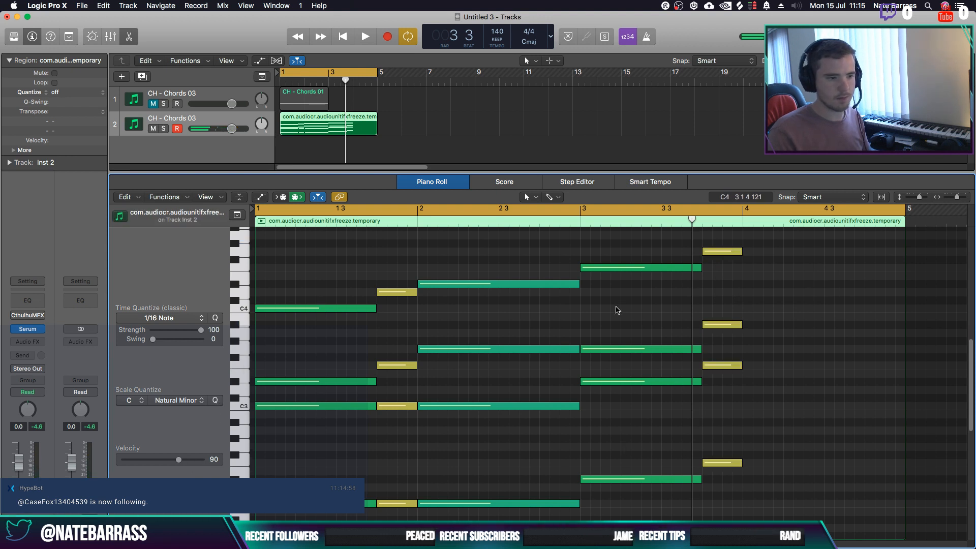
{"action": "left_click", "coordinate": [581, 221]}
{"action": "key", "text": "space"}
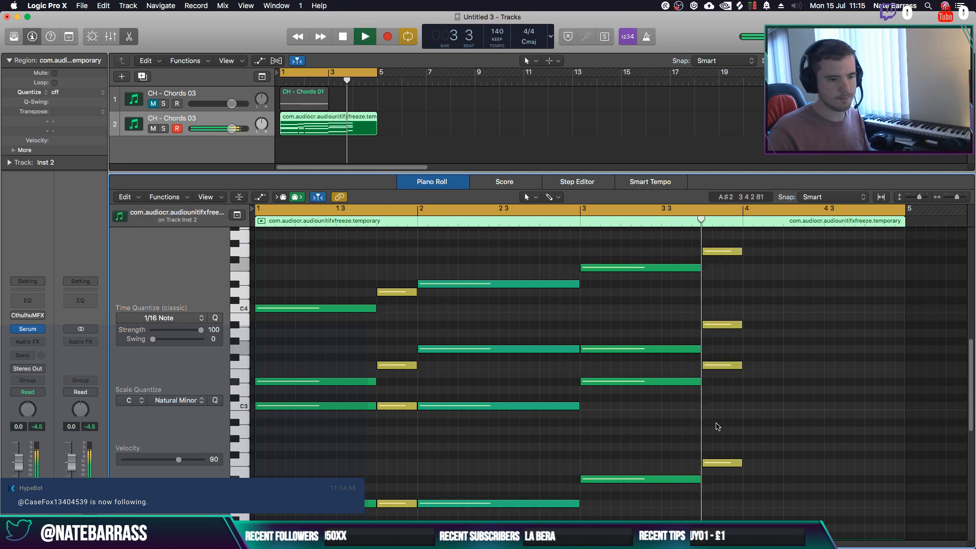
{"action": "key", "text": "space"}
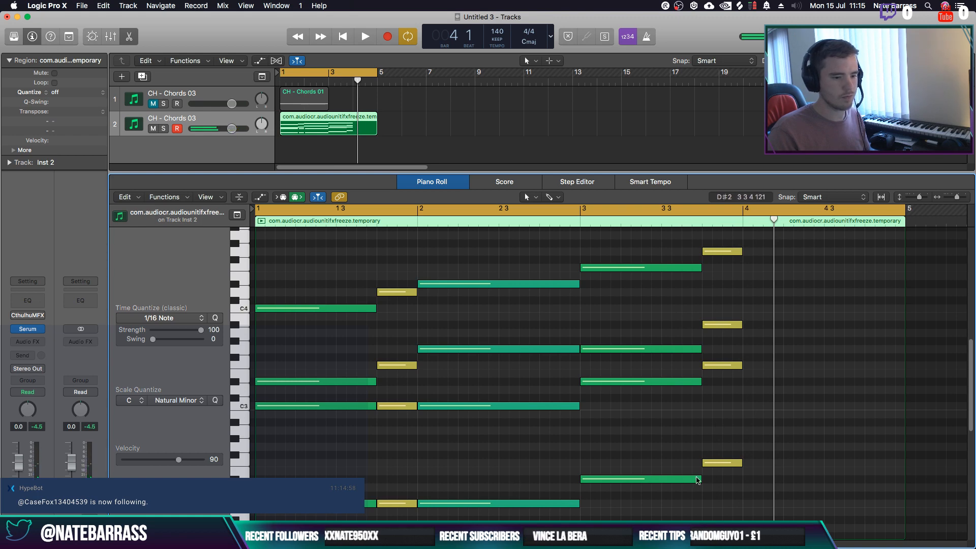
Copy the long bar 2 chord to bar 4 and raise it to D2, D3, G#3 and F4, scale-quantized to C Natural Minor
{"action": "left_click_drag", "start_coordinate": [660, 486], "coordinate": [626, 273]}
{"action": "left_click_drag", "start_coordinate": [488, 270], "coordinate": [805, 486]}
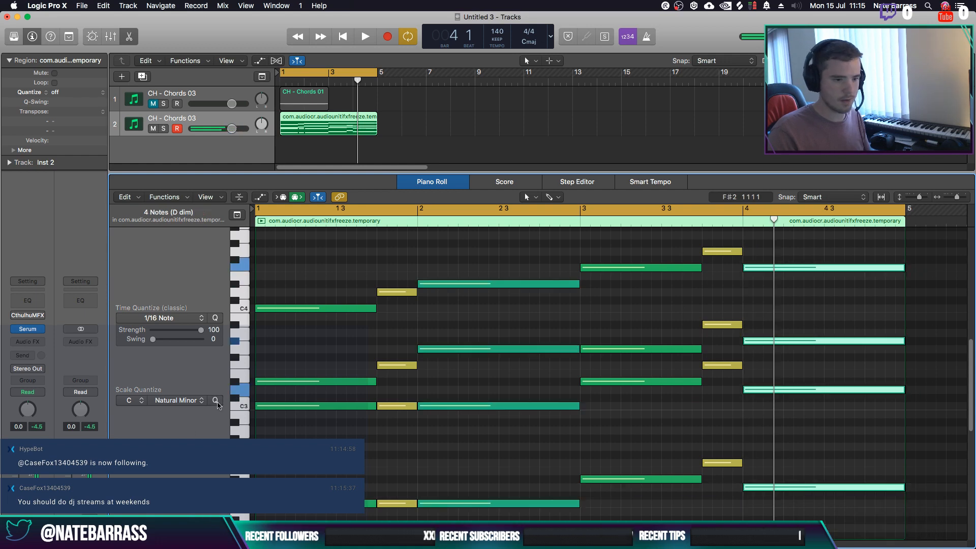
{"action": "left_click", "coordinate": [643, 451]}
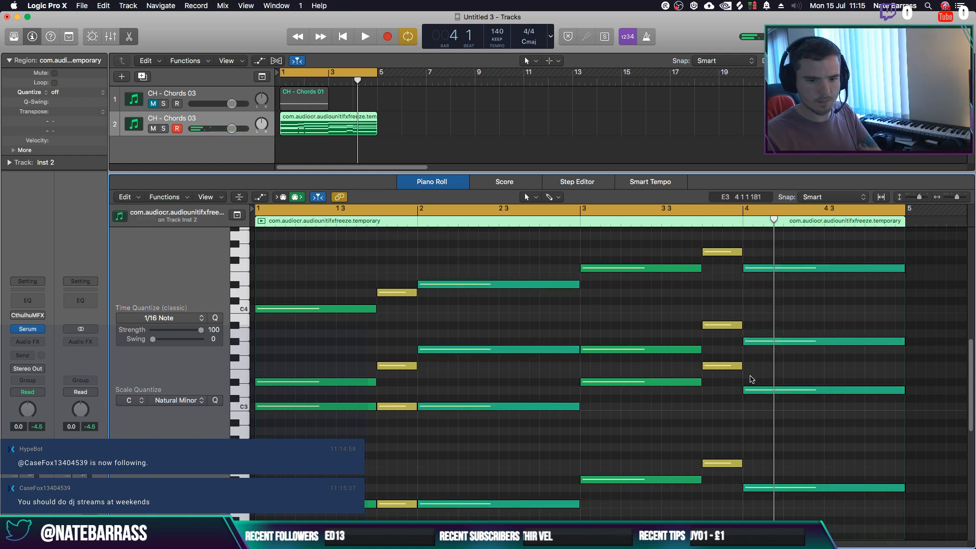
Zoom the piano roll out to fit the four bars and audition the progression from the start
{"action": "scroll", "coordinate": [752, 379], "scroll_direction": "down", "scroll_amount": 3}
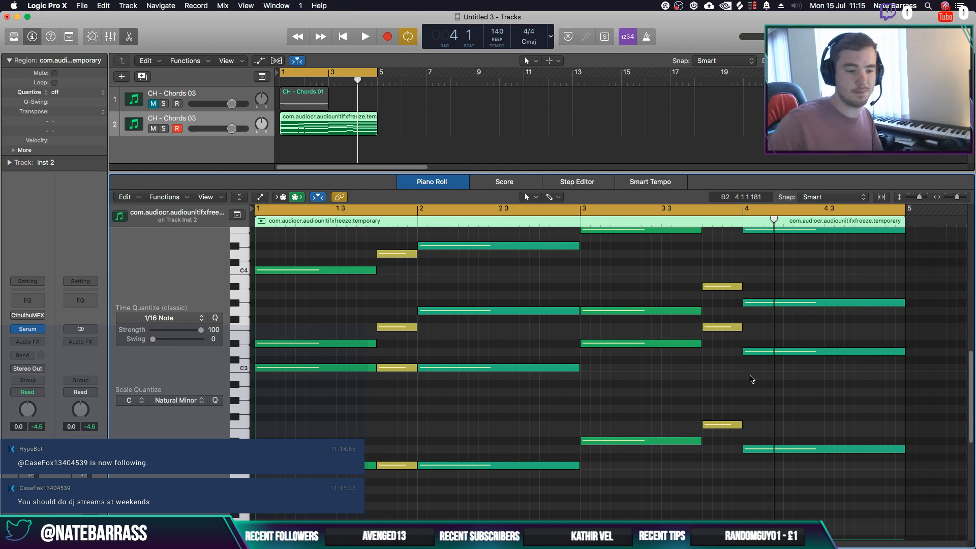
{"action": "scroll", "coordinate": [782, 392], "scroll_direction": "up", "scroll_amount": 3}
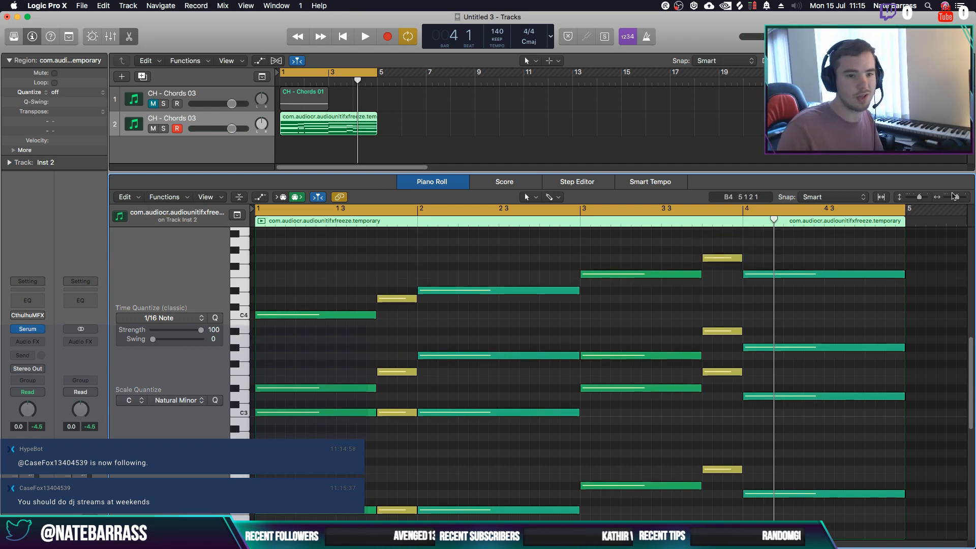
{"action": "left_click_drag", "start_coordinate": [954, 197], "coordinate": [958, 199]}
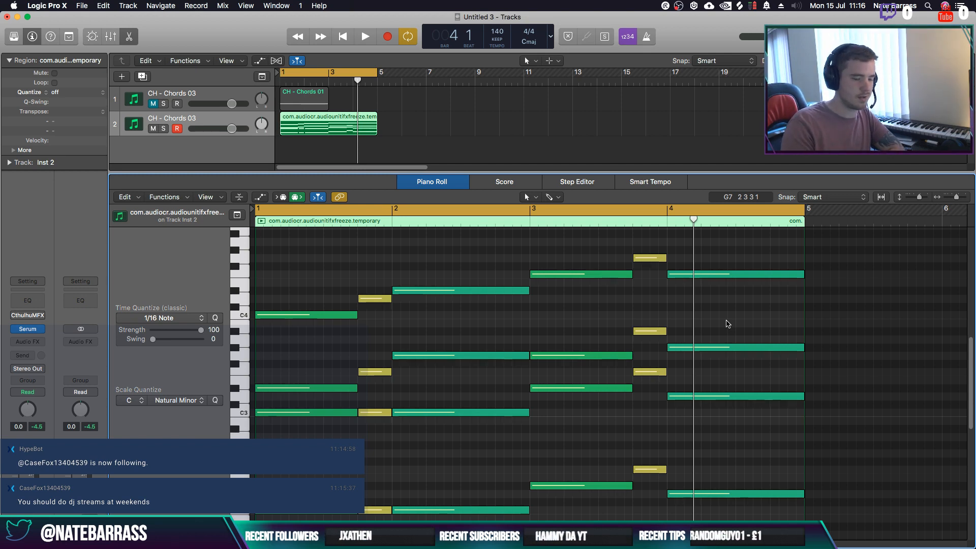
{"action": "key", "text": "Return"}
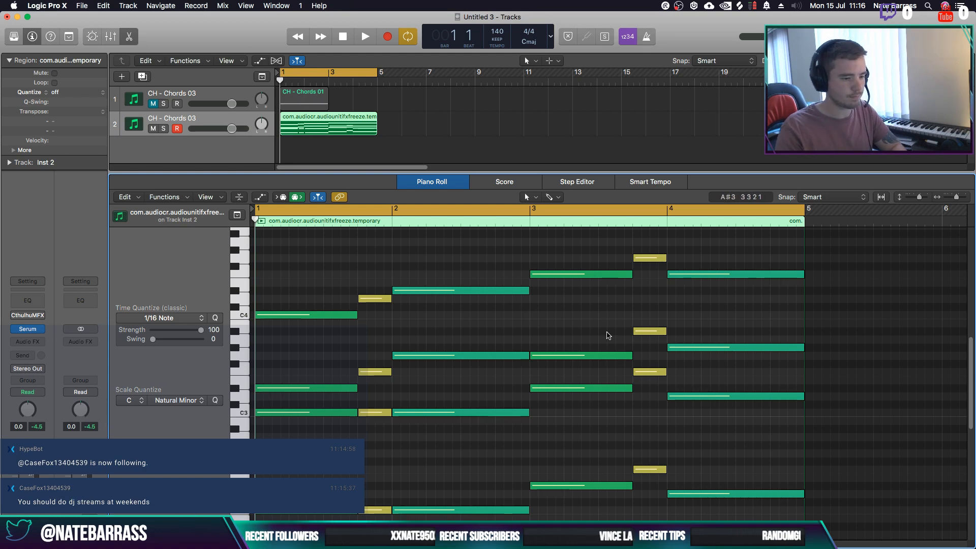
{"action": "key", "text": "space"}
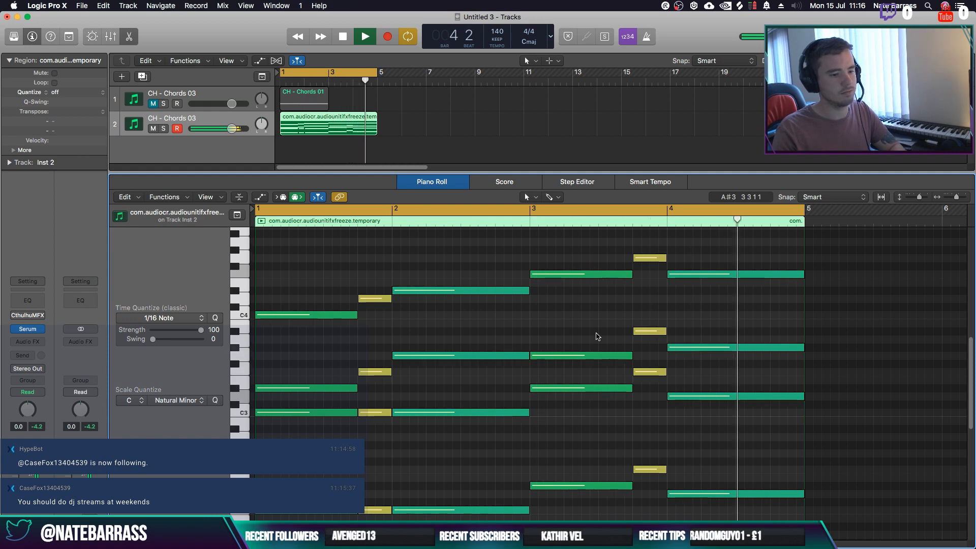
{"action": "key", "text": "space"}
Lower the bar 4 chord's top note to D#4 and the note below it to F3, and play from bar 3
{"action": "left_click_drag", "start_coordinate": [707, 369], "coordinate": [698, 292]}
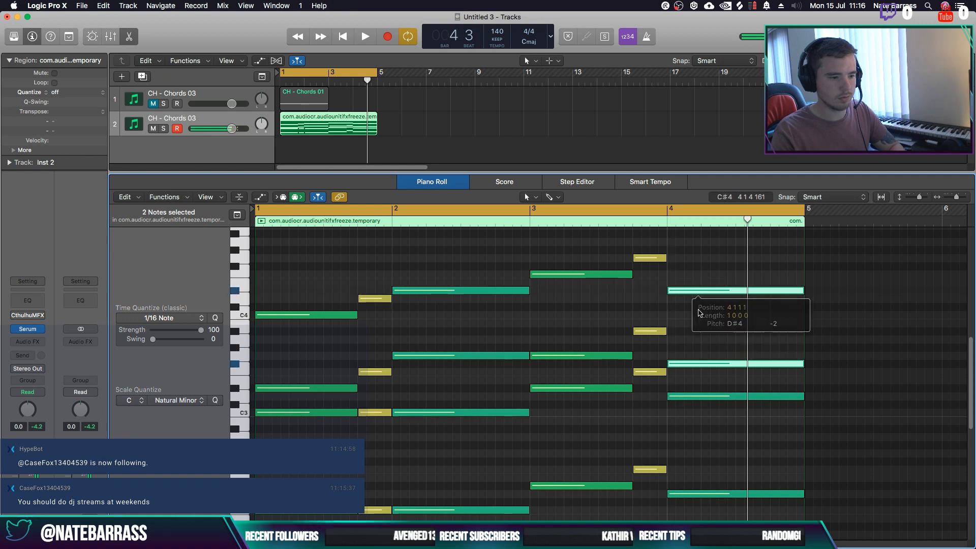
{"action": "left_click", "coordinate": [698, 313]}
{"action": "left_click_drag", "start_coordinate": [692, 366], "coordinate": [692, 376]}
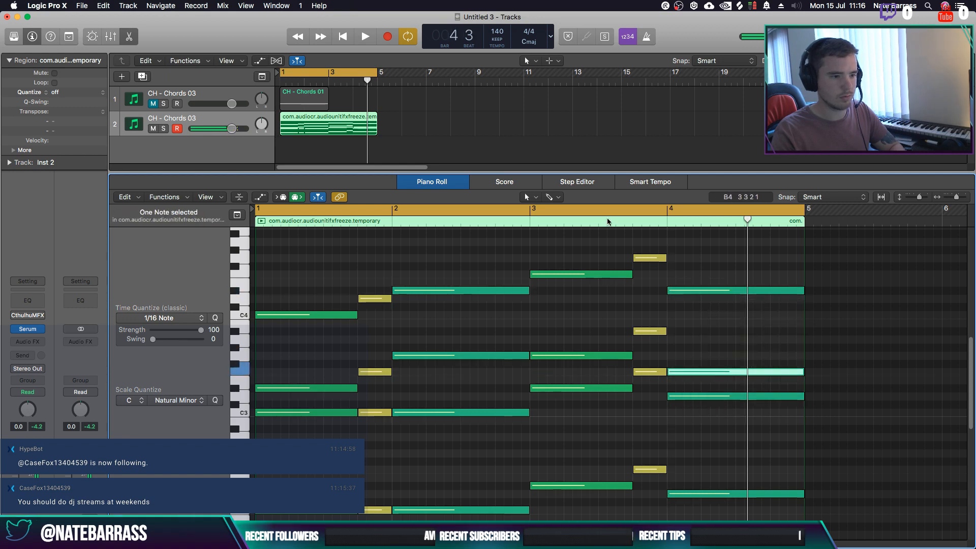
{"action": "double_click", "coordinate": [607, 220]}
{"action": "double_click", "coordinate": [549, 220]}
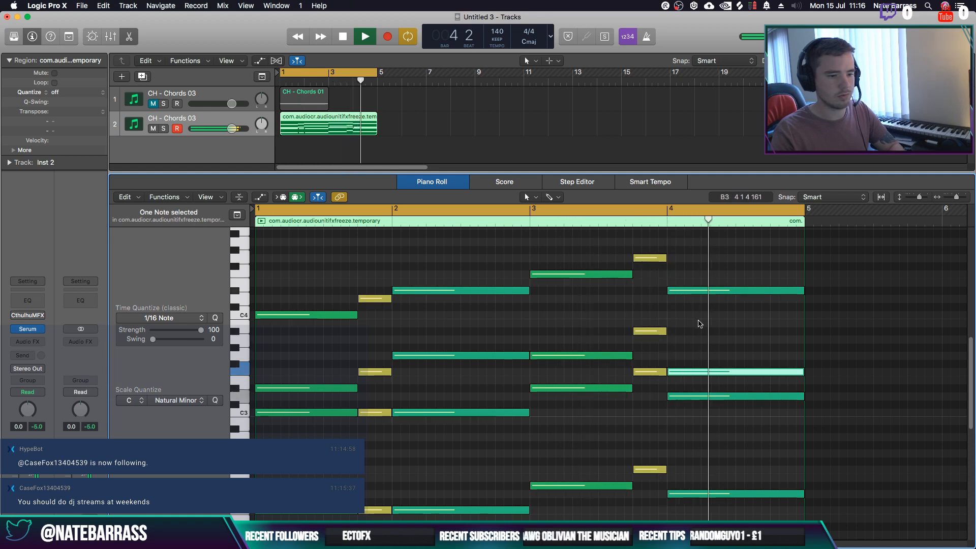
Lower the bar 4 chord's two D notes to C2 and C3 and audition the change from bar 3
{"action": "key", "text": "space"}
{"action": "left_click_drag", "start_coordinate": [690, 506], "coordinate": [698, 398]}
{"action": "left_click_drag", "start_coordinate": [696, 397], "coordinate": [696, 414]}
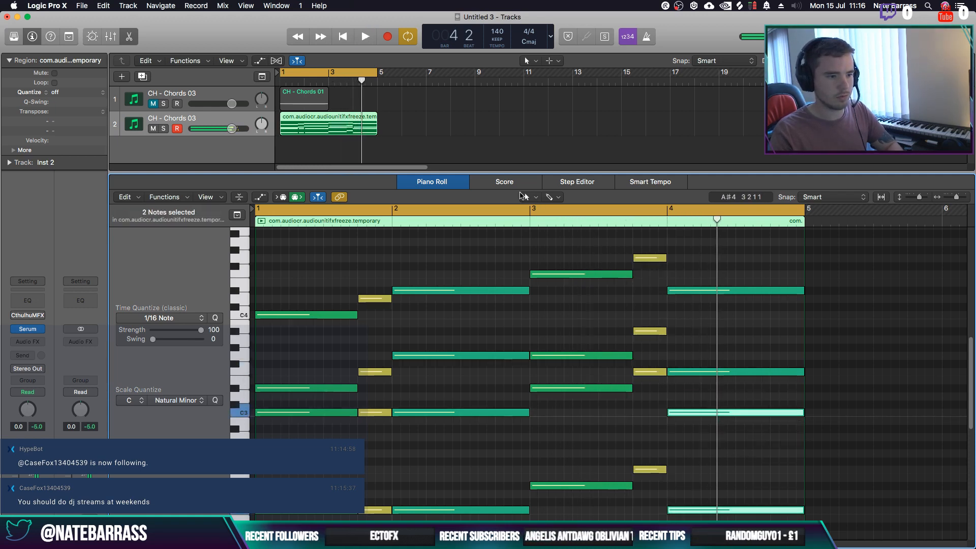
{"action": "key", "text": "space"}
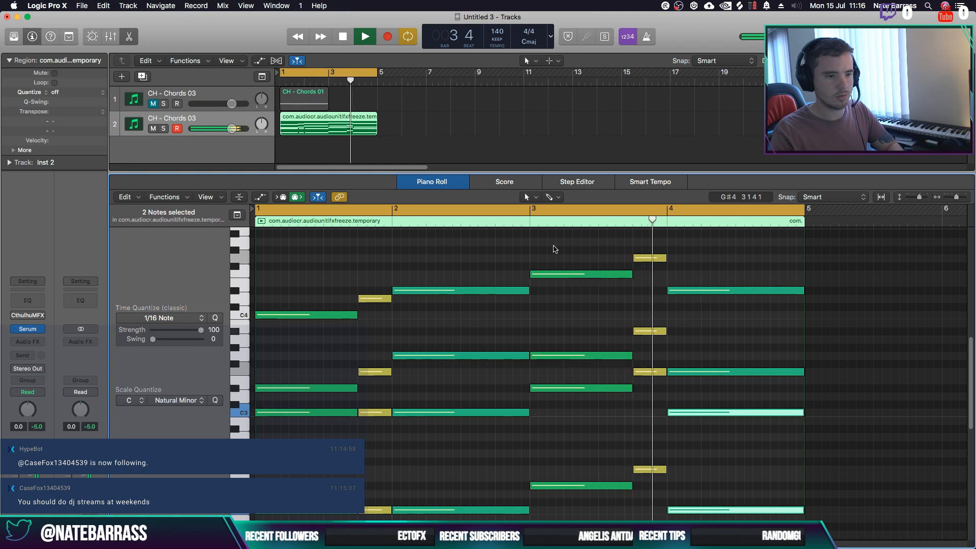
{"action": "left_click", "coordinate": [703, 353]}
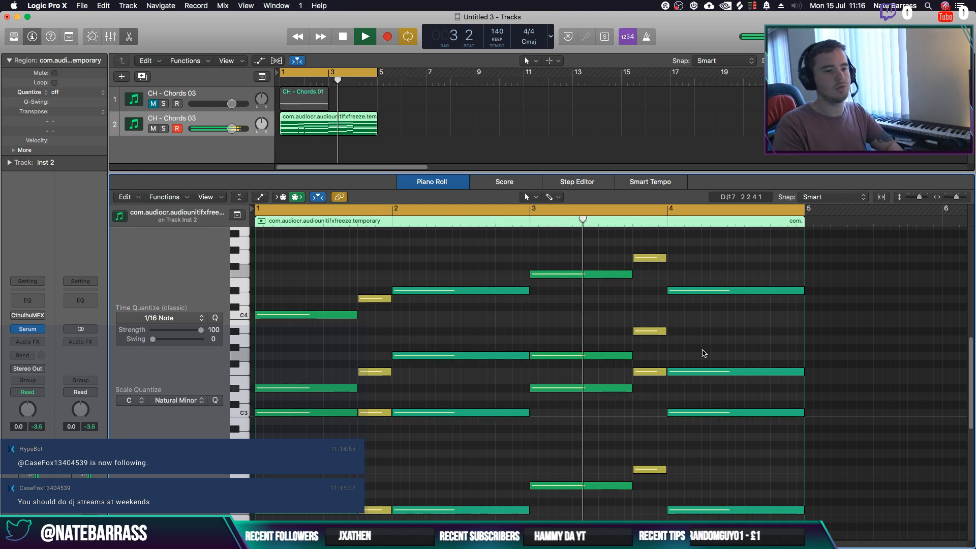
{"action": "key", "text": "space"}
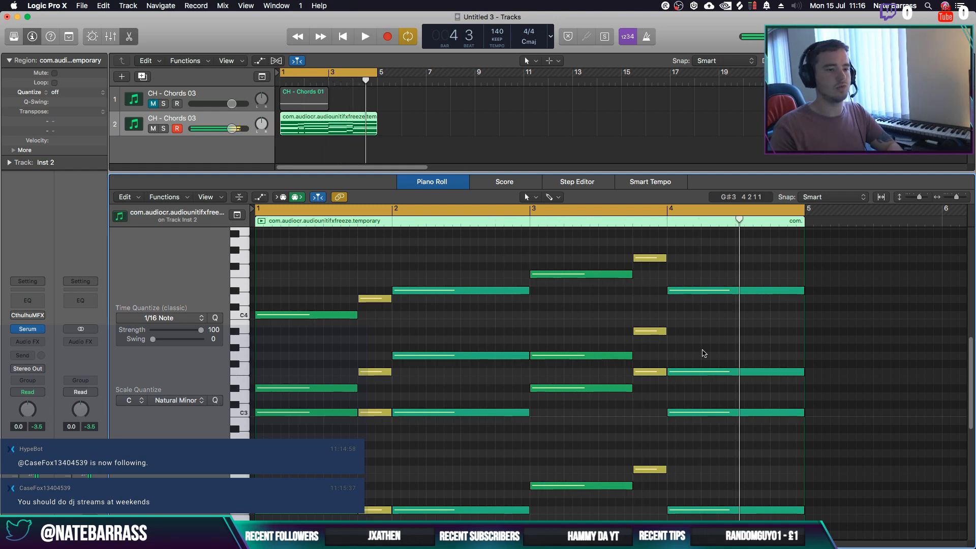
Lower the top note of the bar 4 chord to D4 and audition it from bar 3
{"action": "left_click_drag", "start_coordinate": [695, 293], "coordinate": [695, 301]}
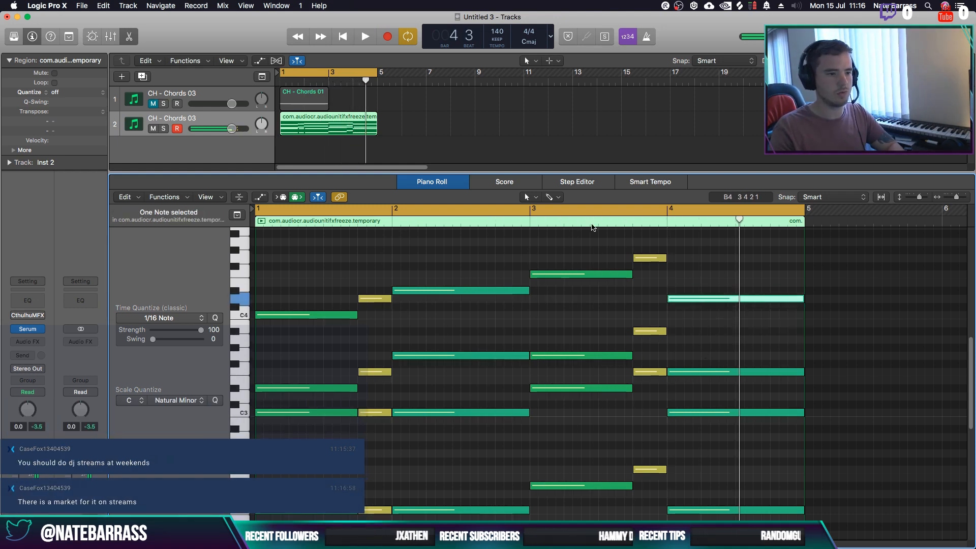
{"action": "double_click", "coordinate": [591, 225]}
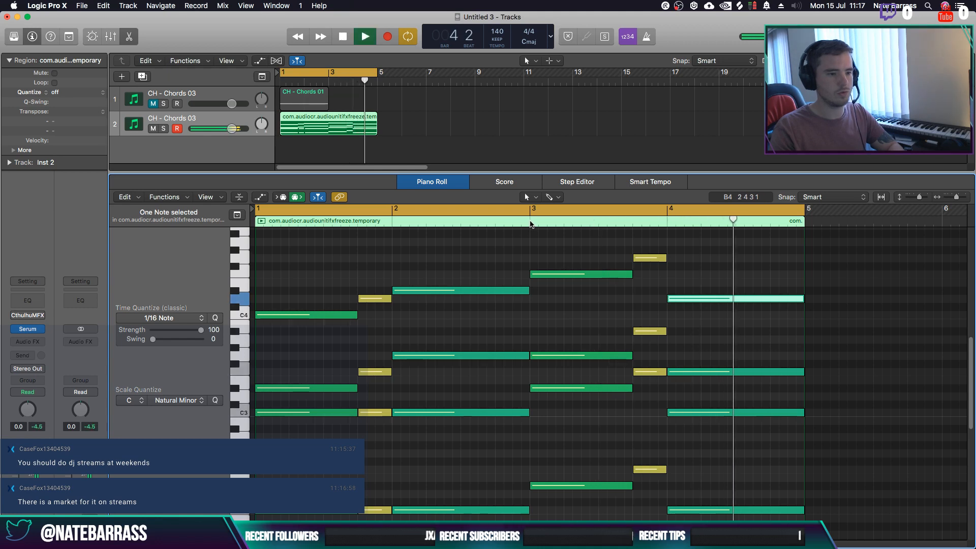
{"action": "key", "text": "space"}
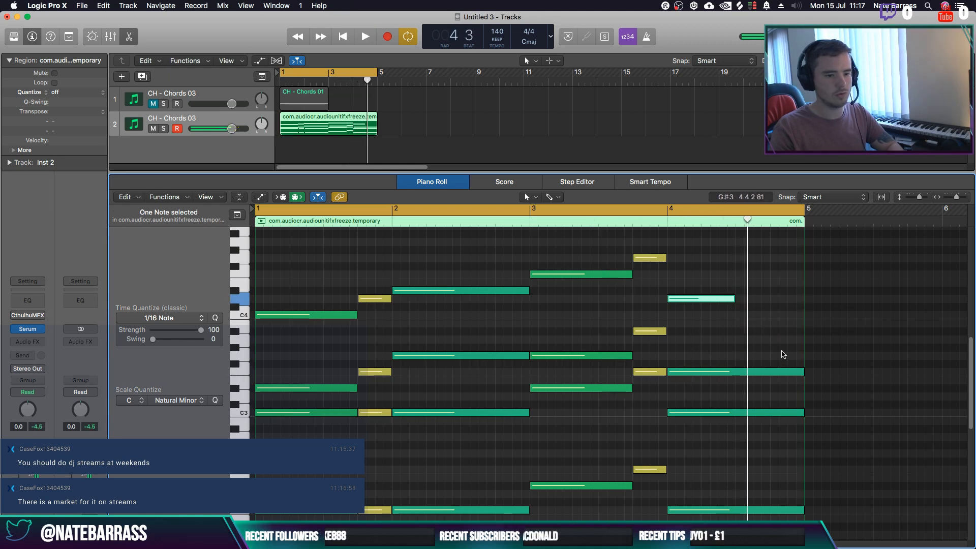
Shorten the notes of the bar 4 chord to half a bar
{"action": "left_click_drag", "start_coordinate": [780, 353], "coordinate": [791, 472]}
{"action": "left_click_drag", "start_coordinate": [742, 427], "coordinate": [735, 427]}
{"action": "scroll", "coordinate": [745, 465], "scroll_direction": "up", "scroll_amount": 5}
{"action": "scroll", "coordinate": [745, 465], "scroll_direction": "down", "scroll_amount": 3}
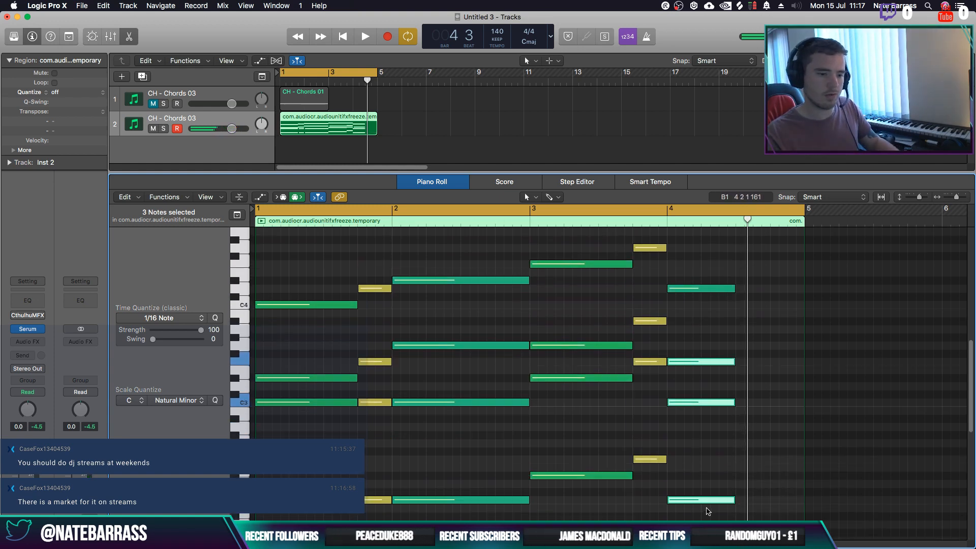
Copy the half-bar chord to the second half of bar 4 and change the copy's top note to C4
{"action": "left_click_drag", "start_coordinate": [706, 509], "coordinate": [706, 273]}
{"action": "left_click_drag", "start_coordinate": [768, 288], "coordinate": [755, 305]}
{"action": "left_click", "coordinate": [757, 276]}
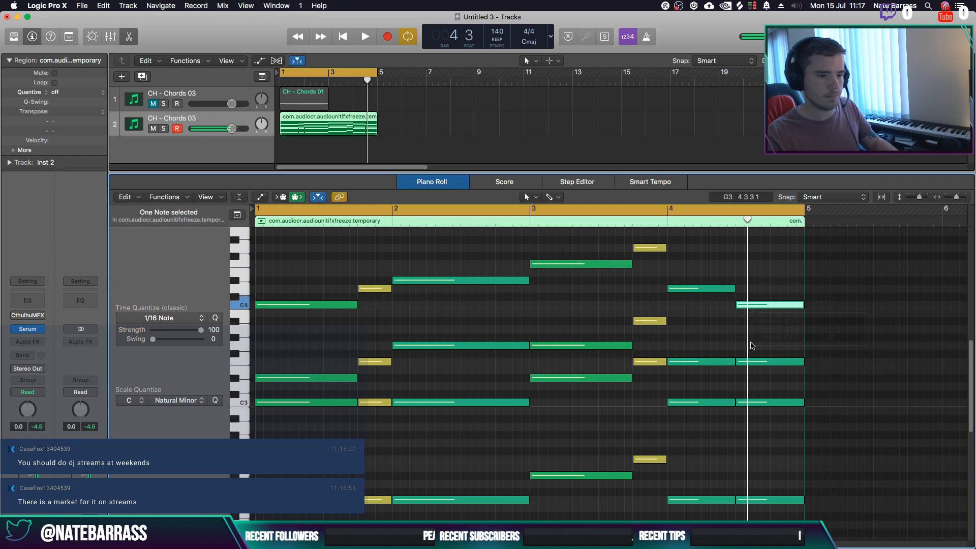
Audition the bar 4 chord change from the end of bar 3 and again within the whole loop
{"action": "left_click", "coordinate": [663, 223]}
{"action": "key", "text": "space"}
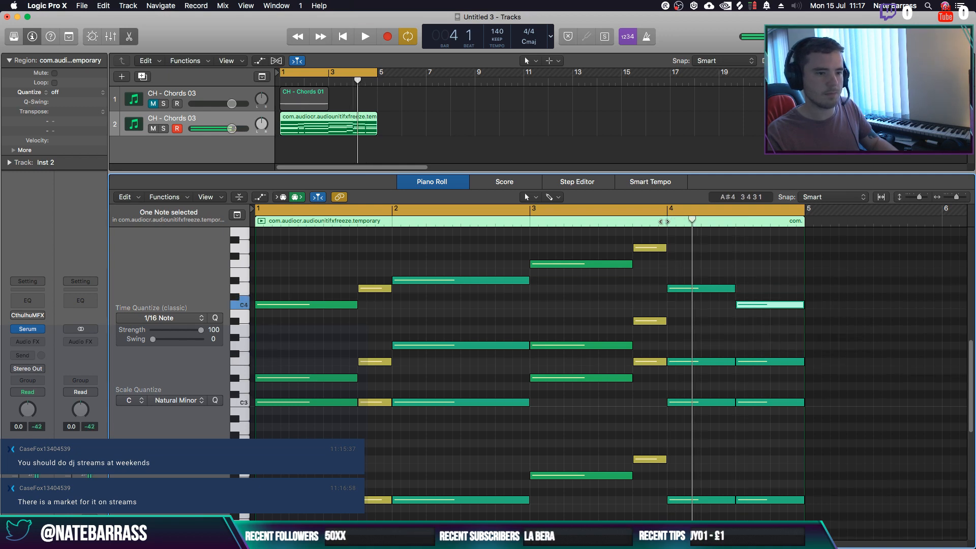
{"action": "key", "text": "space"}
{"action": "left_click", "coordinate": [646, 224]}
{"action": "key", "text": "space"}
{"action": "key", "text": "space"}
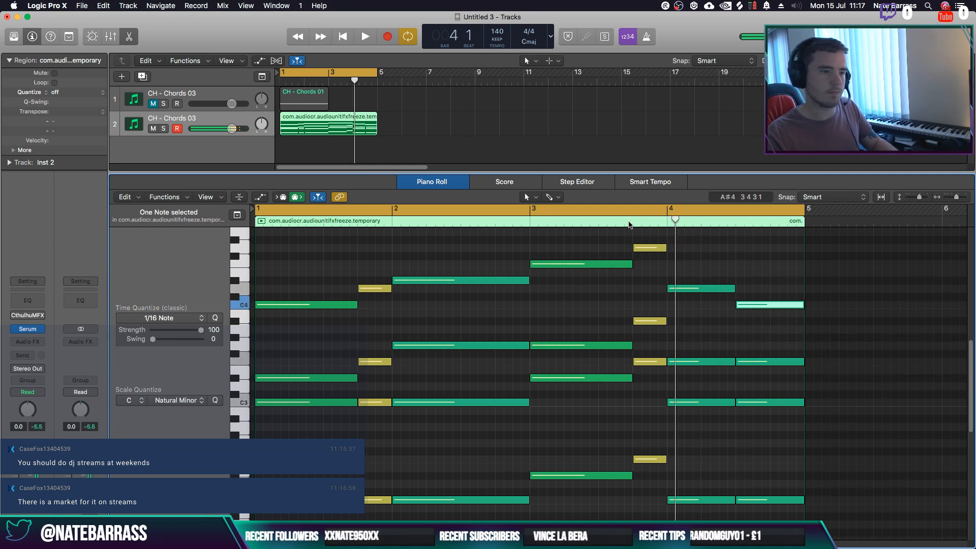
{"action": "key", "text": "Return"}
{"action": "key", "text": "space"}
{"action": "left_click", "coordinate": [626, 224]}
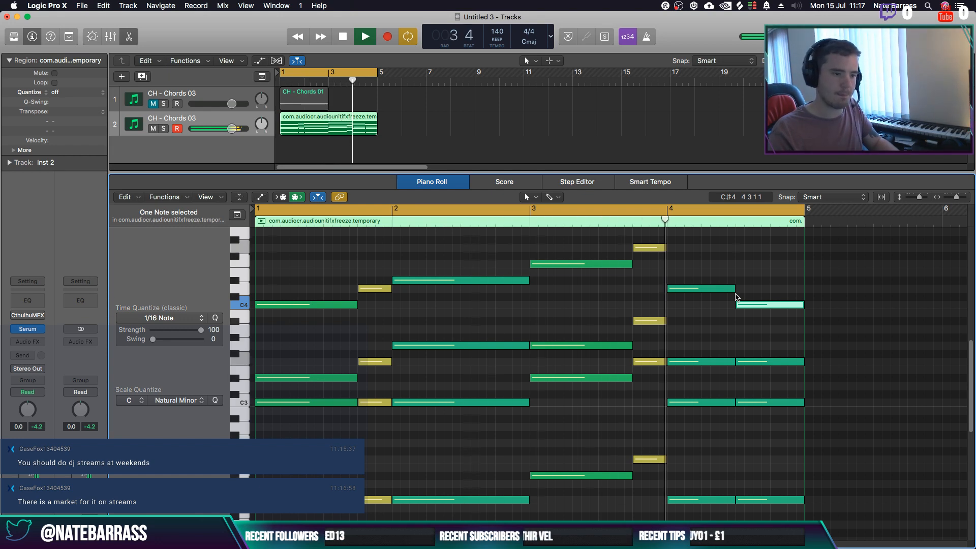
{"action": "key", "text": "space"}
Move the change from D4 to C4 in bar 4 earlier to position 4 2 3, and play from bar 3
{"action": "left_click_drag", "start_coordinate": [735, 293], "coordinate": [719, 305]}
{"action": "left_click", "coordinate": [600, 222]}
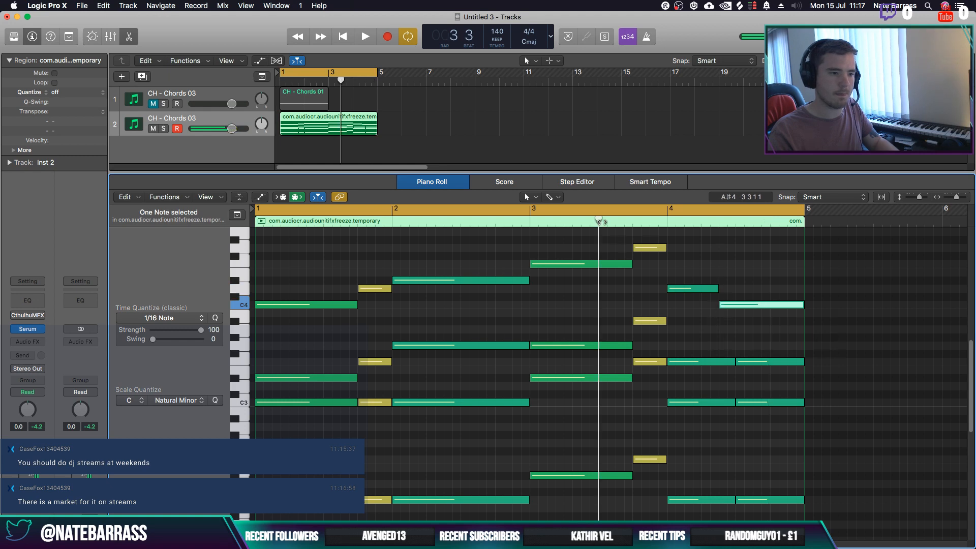
{"action": "key", "text": "space"}
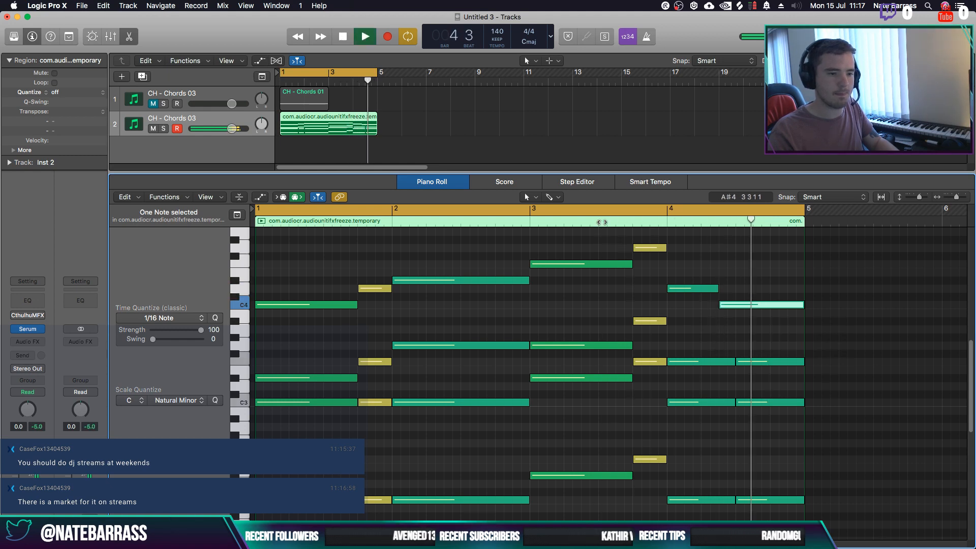
{"action": "key", "text": "space"}
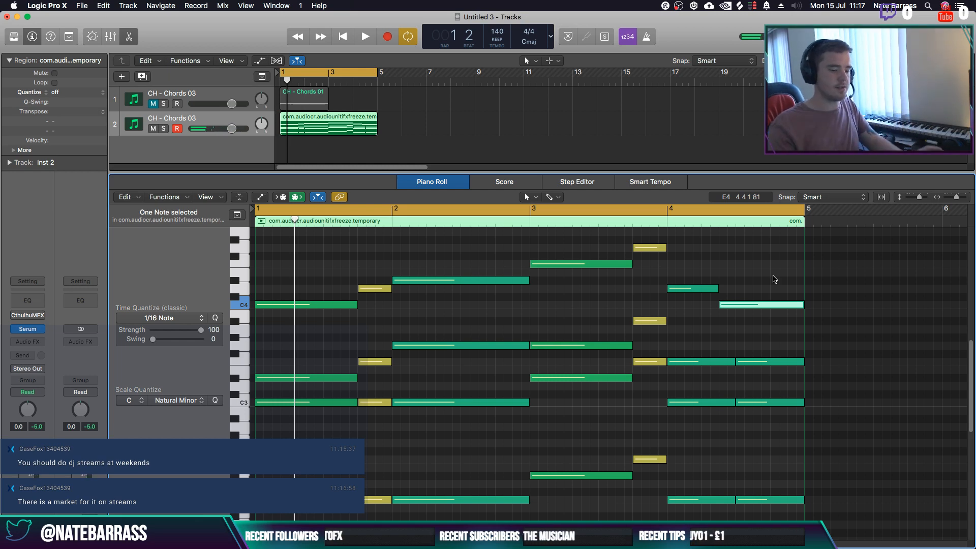
While the loop plays, move the split between the lower three note pairs in bar 4 to position 4 2 3, matching the top notes
{"action": "key", "text": "Return"}
{"action": "key", "text": "space"}
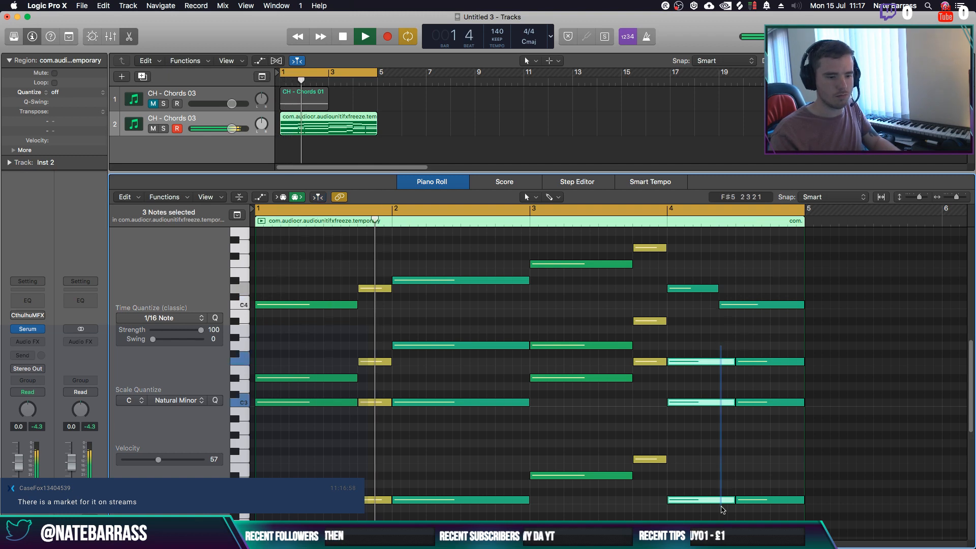
{"action": "left_click_drag", "start_coordinate": [736, 501], "coordinate": [721, 503]}
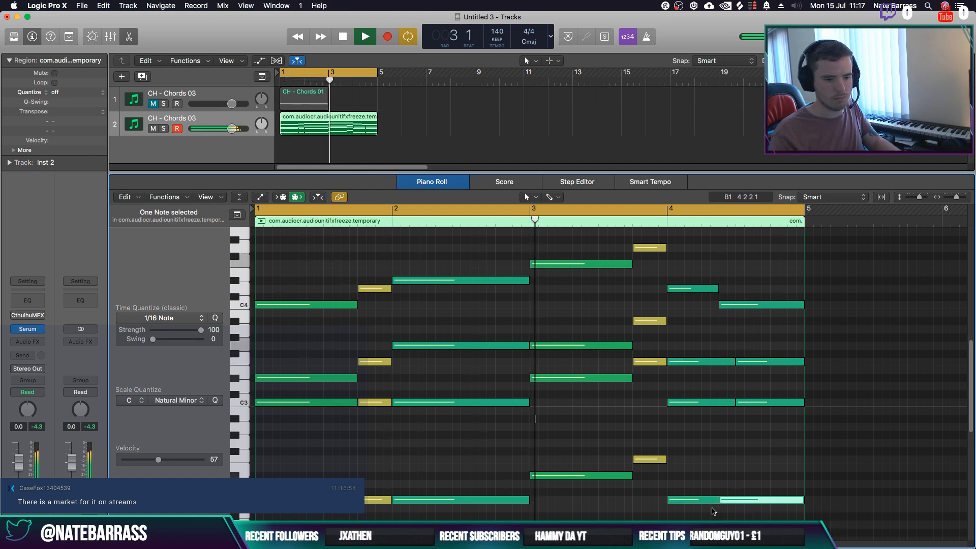
{"action": "left_click", "coordinate": [715, 500]}
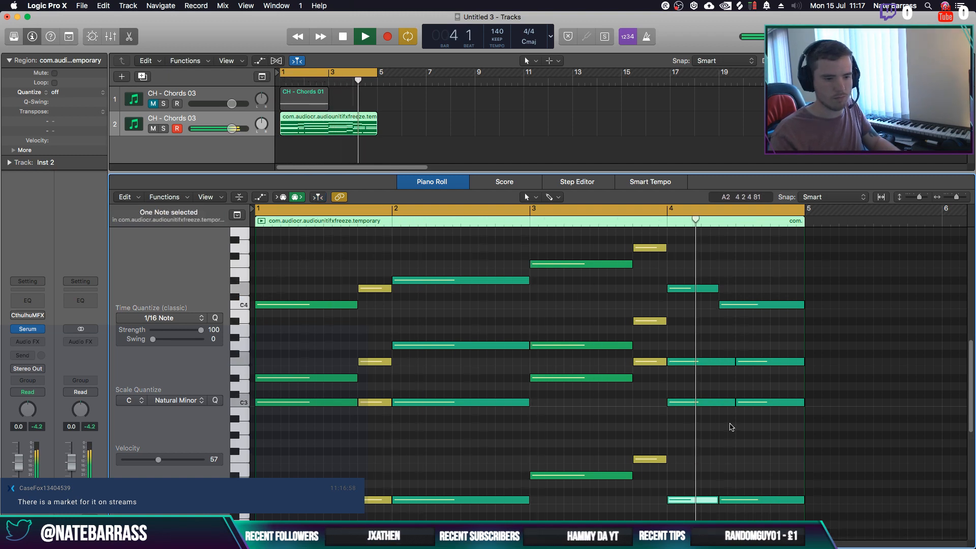
{"action": "left_click", "coordinate": [731, 403]}
{"action": "left_click_drag", "start_coordinate": [733, 403], "coordinate": [722, 405]}
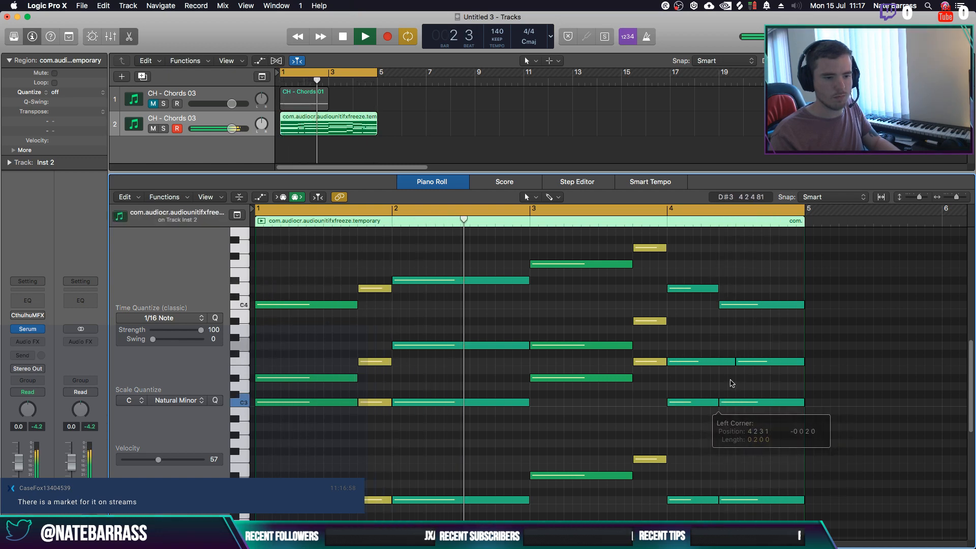
{"action": "left_click_drag", "start_coordinate": [734, 362], "coordinate": [720, 362]}
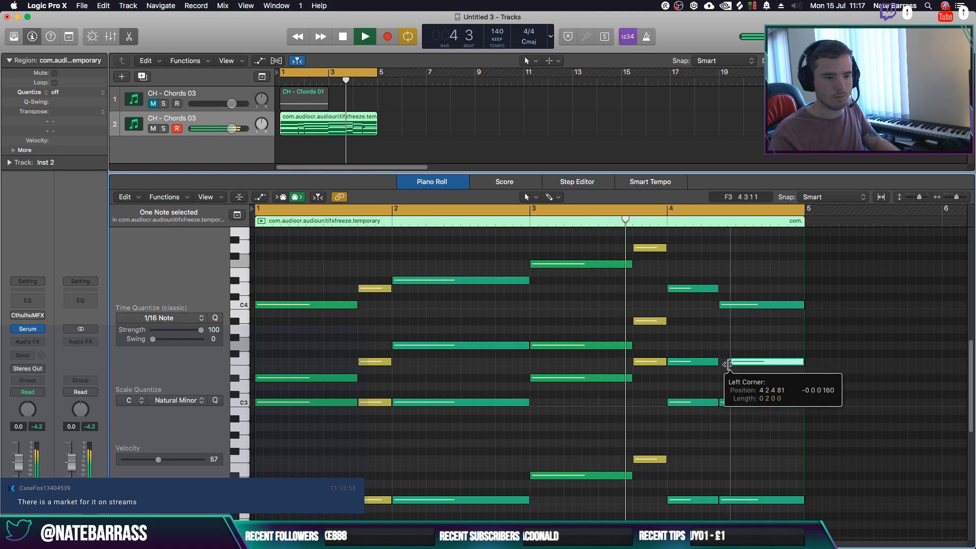
{"action": "left_click", "coordinate": [720, 338]}
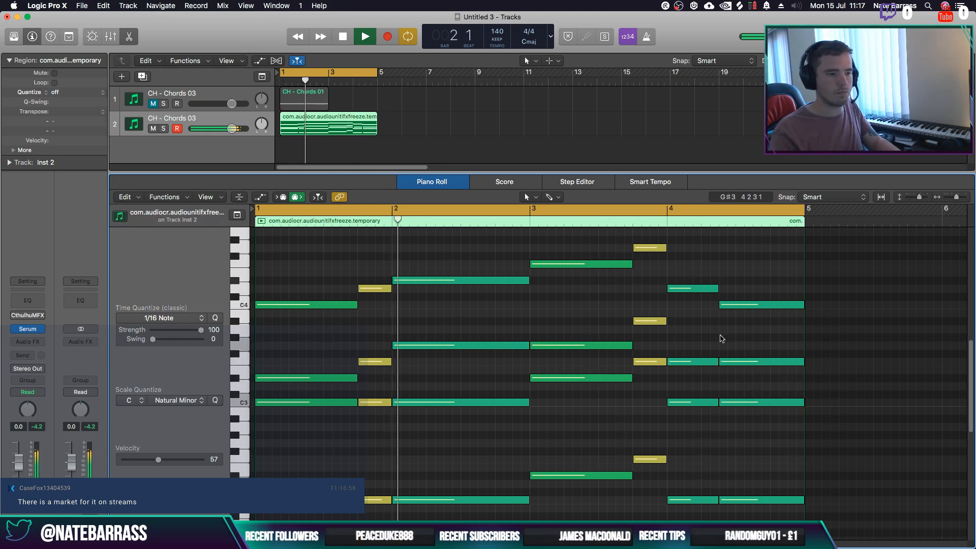
Stop playback and duplicate the Serum chord track with its settings
{"action": "key", "text": "e"}
{"action": "key", "text": "space"}
{"action": "key", "text": "super+d"}
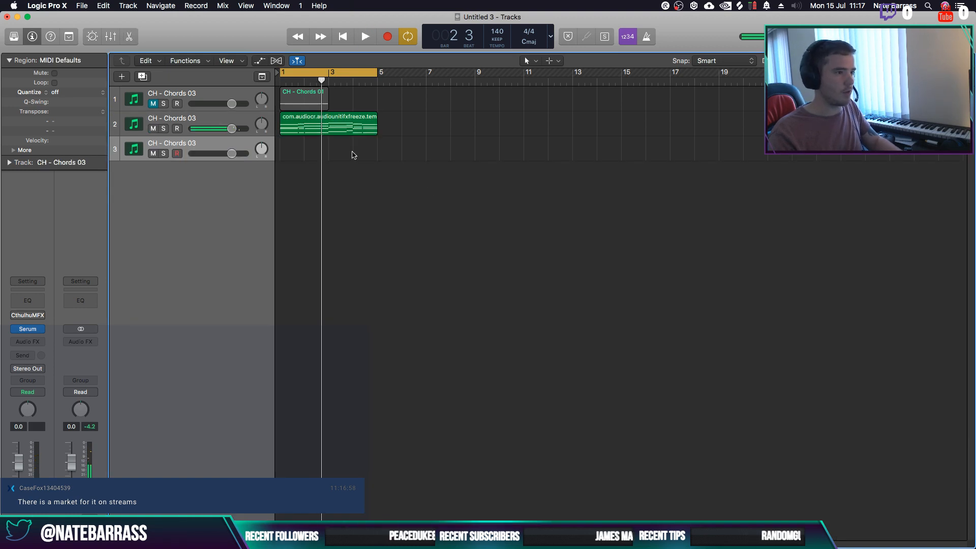
Copy the four-bar chord region to the new track and delete every note above the bottom bass line
{"action": "left_click_drag", "start_coordinate": [321, 123], "coordinate": [317, 150]}
{"action": "key", "text": "e"}
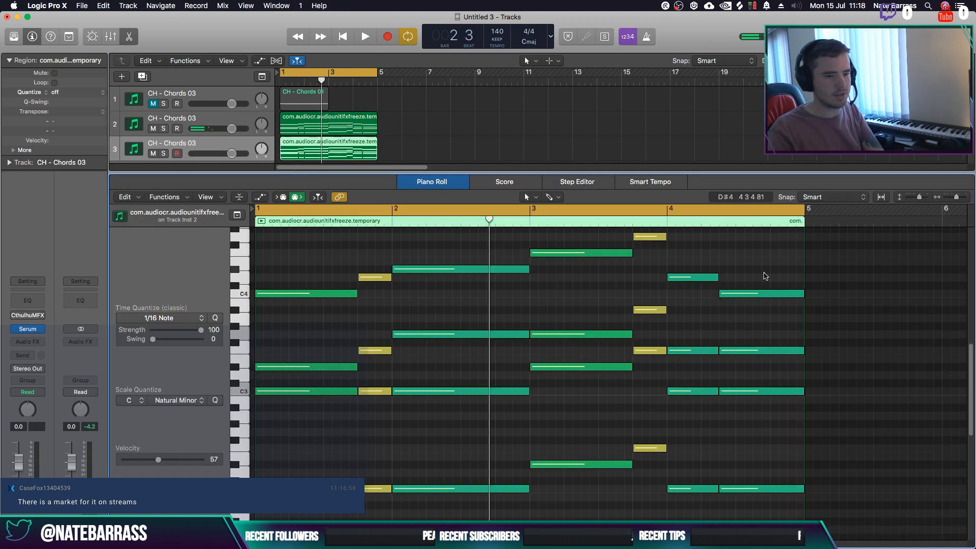
{"action": "left_click_drag", "start_coordinate": [831, 430], "coordinate": [252, 233]}
{"action": "key", "text": "Delete"}
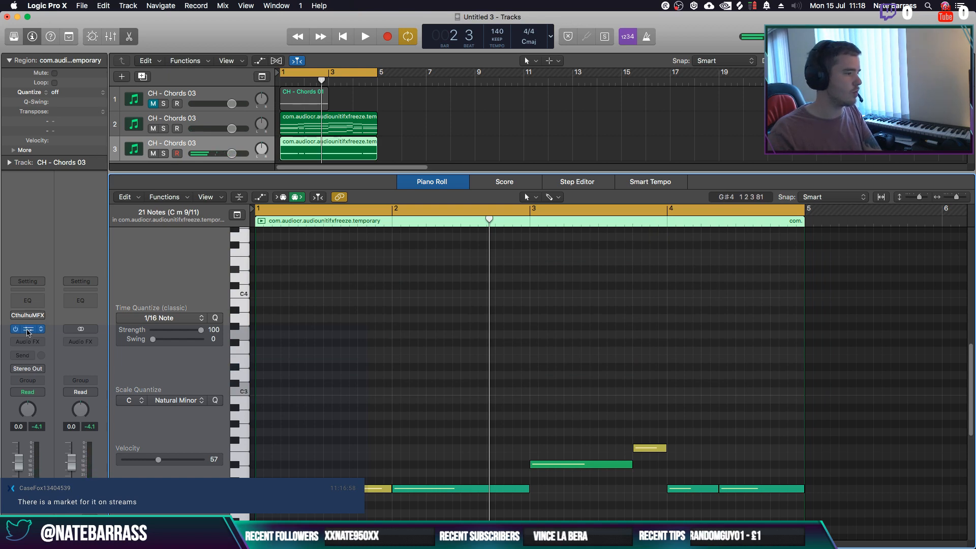
Open Serum on the new track and search its preset browser for a replacement sound
{"action": "key", "text": "v"}
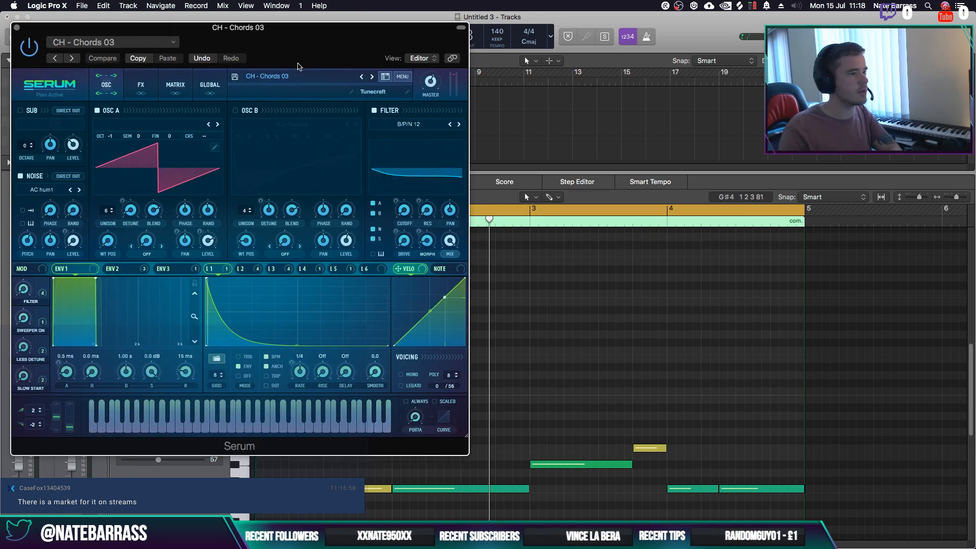
{"action": "left_click", "coordinate": [385, 77]}
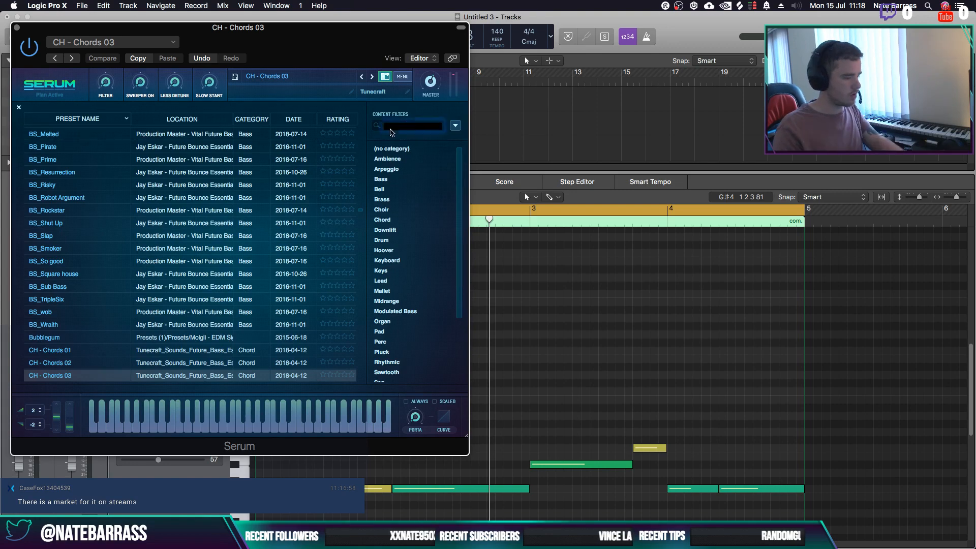
{"action": "key", "text": "Return"}
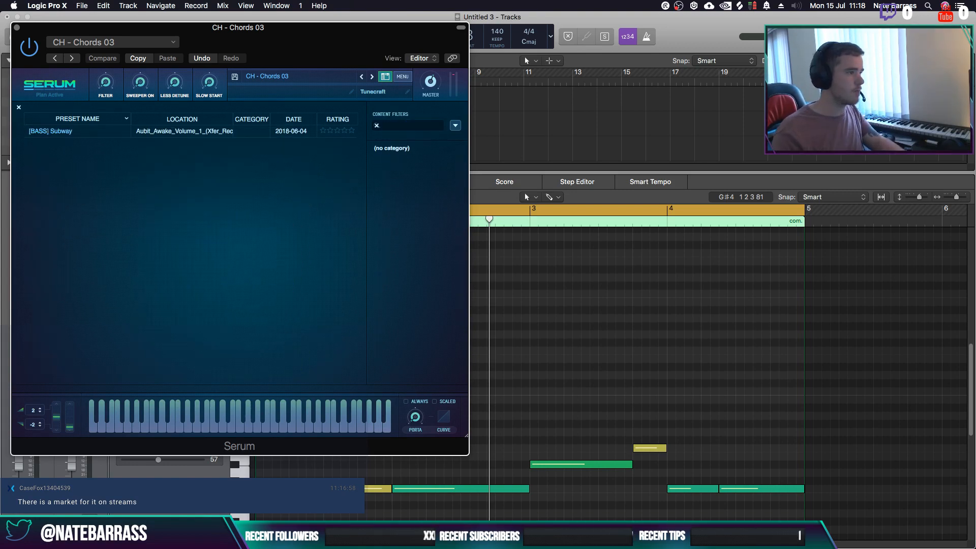
Load the [BASS] Subway preset on the new Serum track and audition the bass line soloed
{"action": "left_click", "coordinate": [76, 132]}
{"action": "left_click_drag", "start_coordinate": [265, 33], "coordinate": [555, 63]}
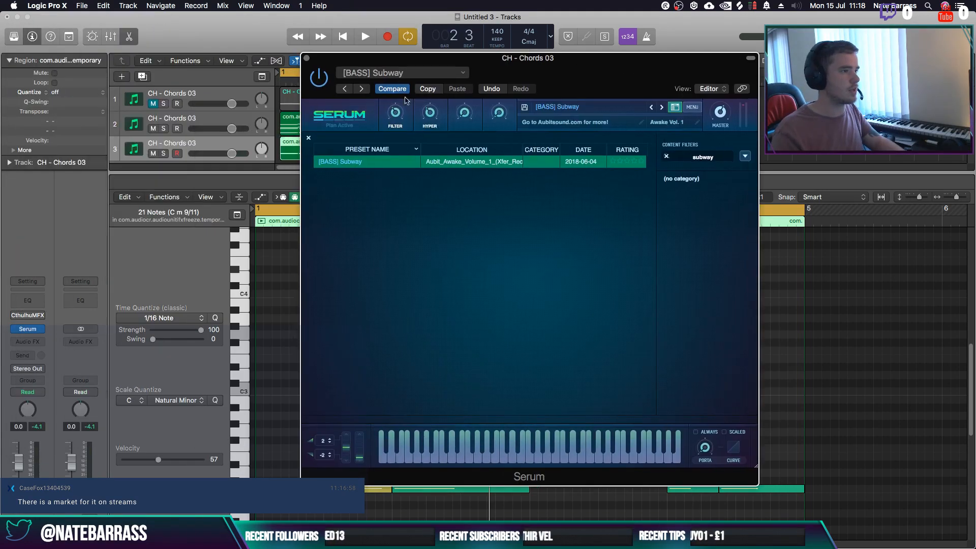
{"action": "left_click", "coordinate": [307, 58]}
{"action": "left_click", "coordinate": [163, 153]}
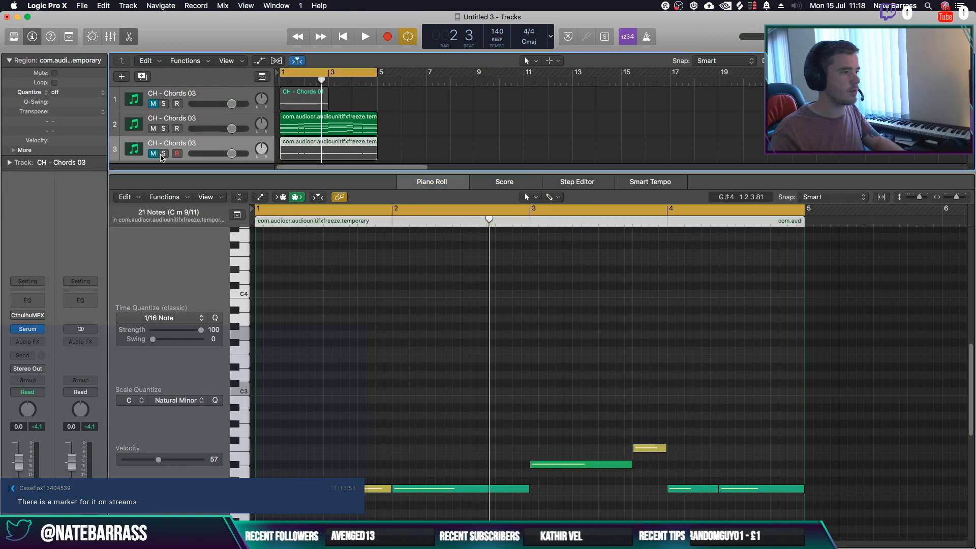
{"action": "key", "text": "space"}
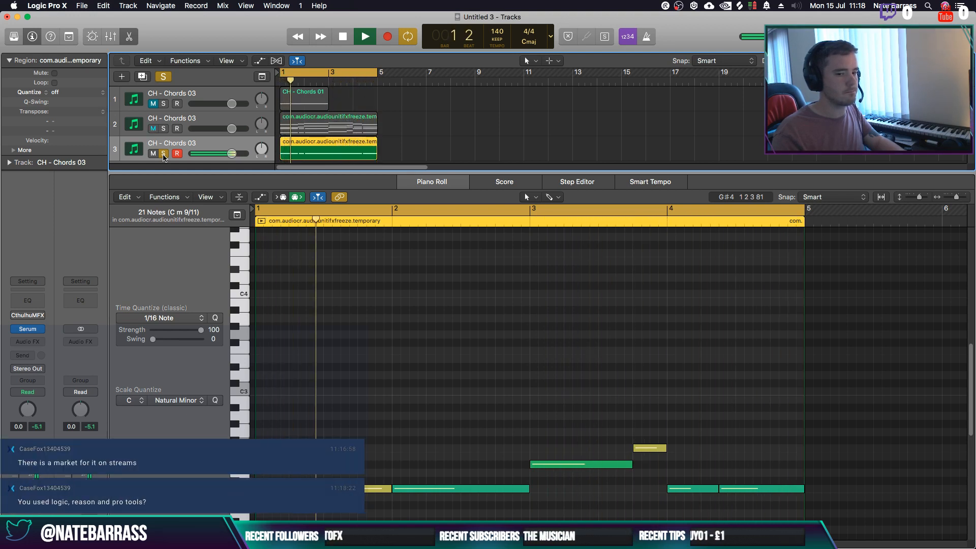
{"action": "key", "text": "space"}
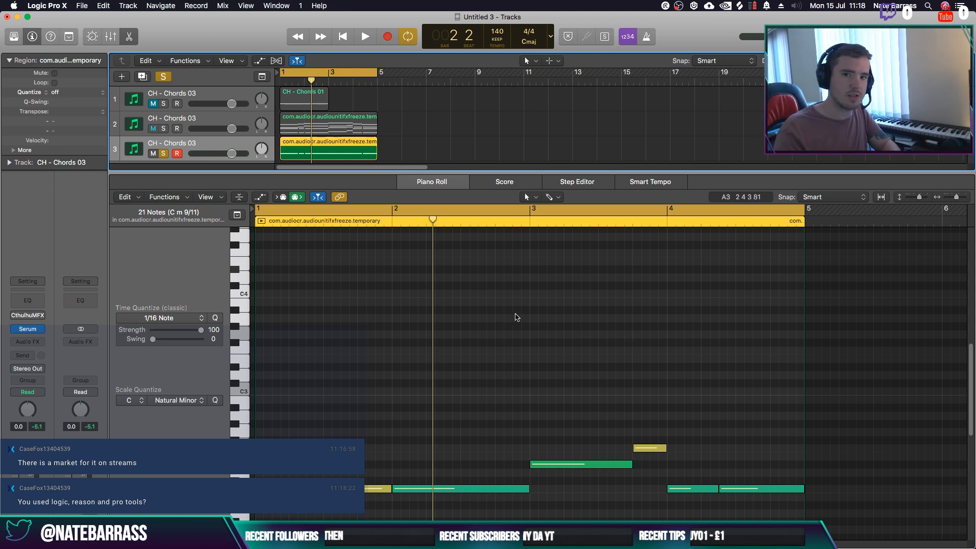
Try the short bass note at the end of bar 1 an octave higher at C3, then return it to C2
{"action": "left_click", "coordinate": [392, 309]}
{"action": "scroll", "coordinate": [396, 312], "scroll_direction": "down", "scroll_amount": 4}
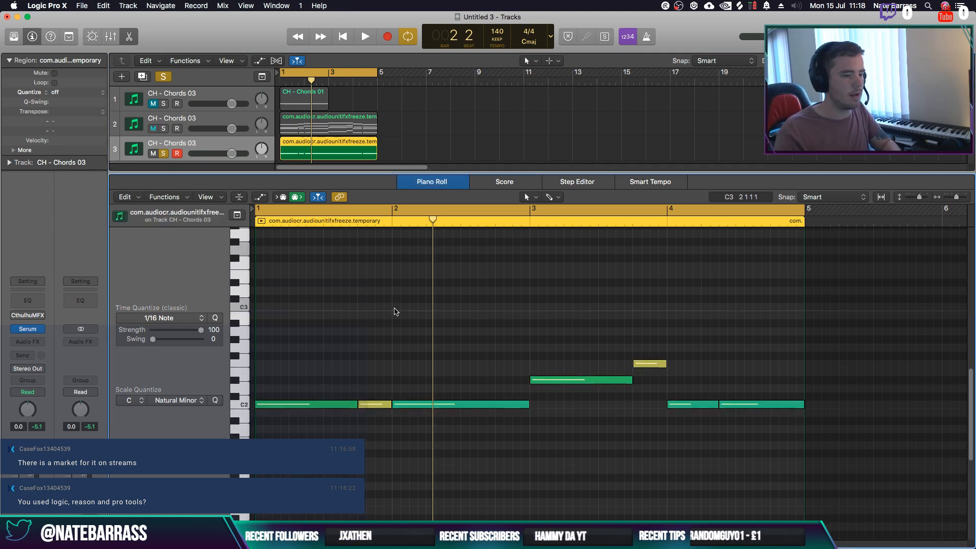
{"action": "scroll", "coordinate": [396, 311], "scroll_direction": "up", "scroll_amount": 2}
{"action": "scroll", "coordinate": [396, 311], "scroll_direction": "down", "scroll_amount": 3}
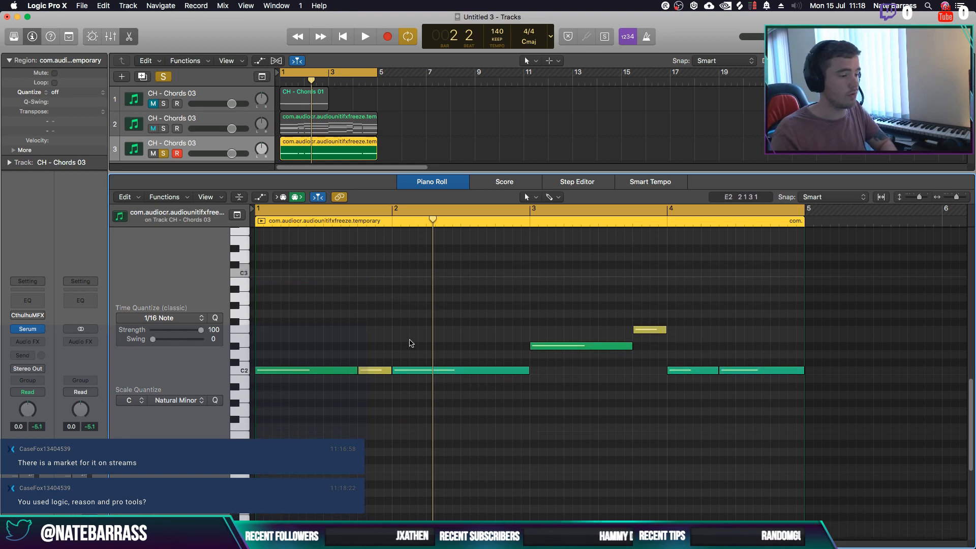
{"action": "key", "text": "space"}
{"action": "key", "text": "space"}
{"action": "left_click_drag", "start_coordinate": [381, 353], "coordinate": [383, 391]}
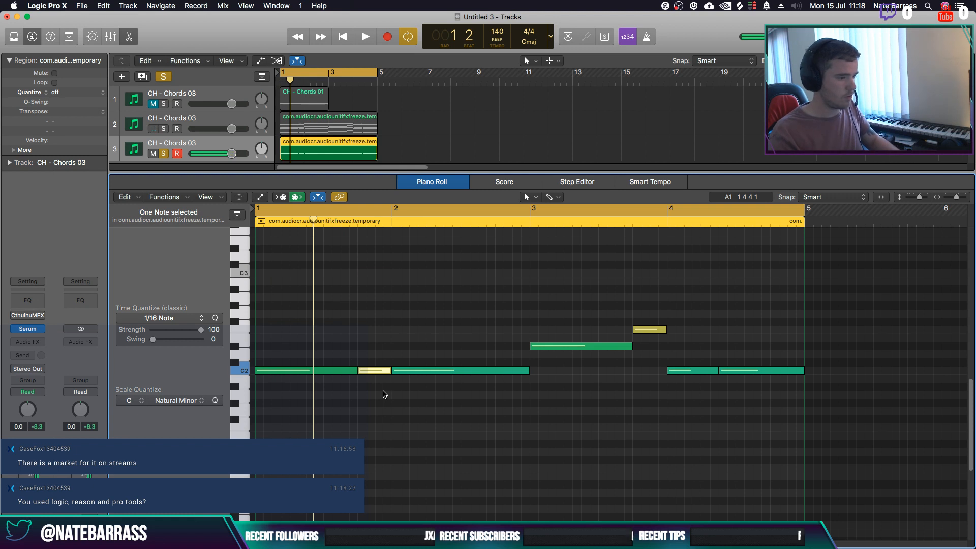
{"action": "key", "text": "alt+shift+Up"}
{"action": "key", "text": "space"}
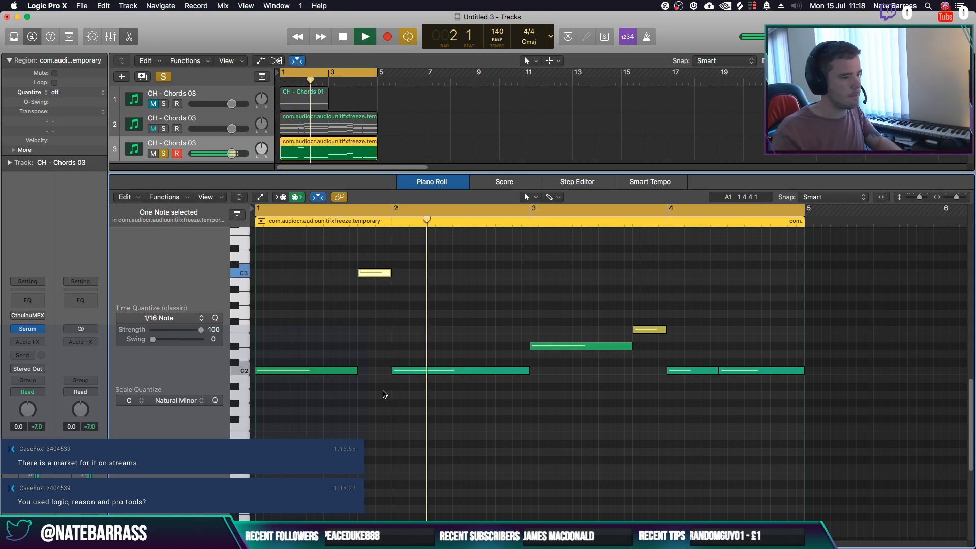
{"action": "key", "text": "space"}
{"action": "key", "text": "alt+shift+Down"}
Try the short bass note at the end of bar 1 at D#2 during playback
{"action": "left_click_drag", "start_coordinate": [373, 370], "coordinate": [369, 348]}
{"action": "key", "text": "space"}
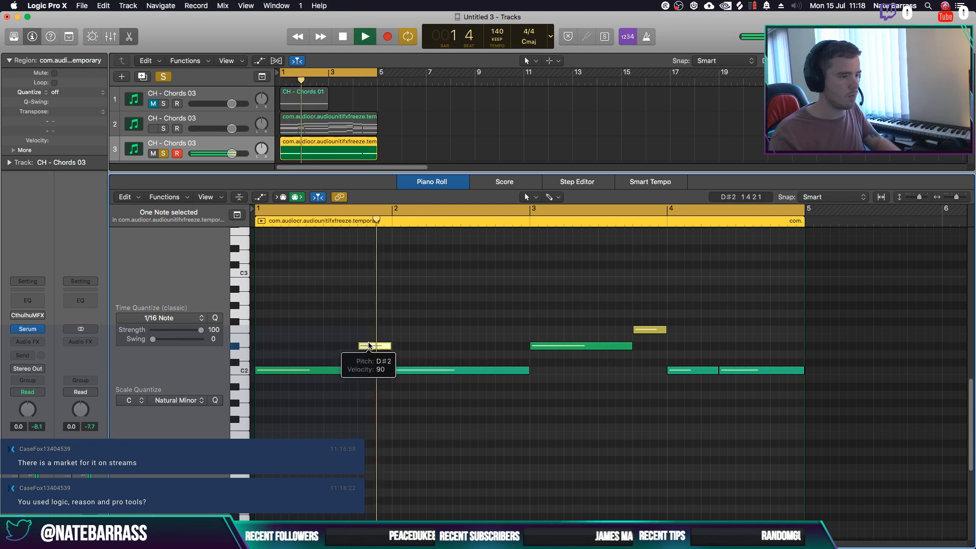
{"action": "key", "text": "space"}
Solo the chord track alongside the bass, play both, and set the short bar 1 bass note back to C2
{"action": "left_click", "coordinate": [164, 129]}
{"action": "key", "text": "space"}
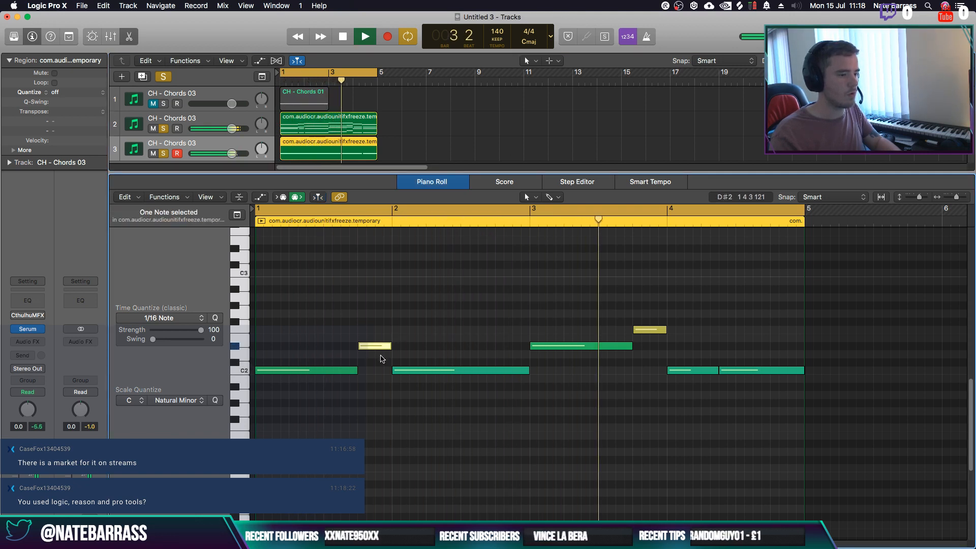
{"action": "left_click_drag", "start_coordinate": [389, 347], "coordinate": [398, 359]}
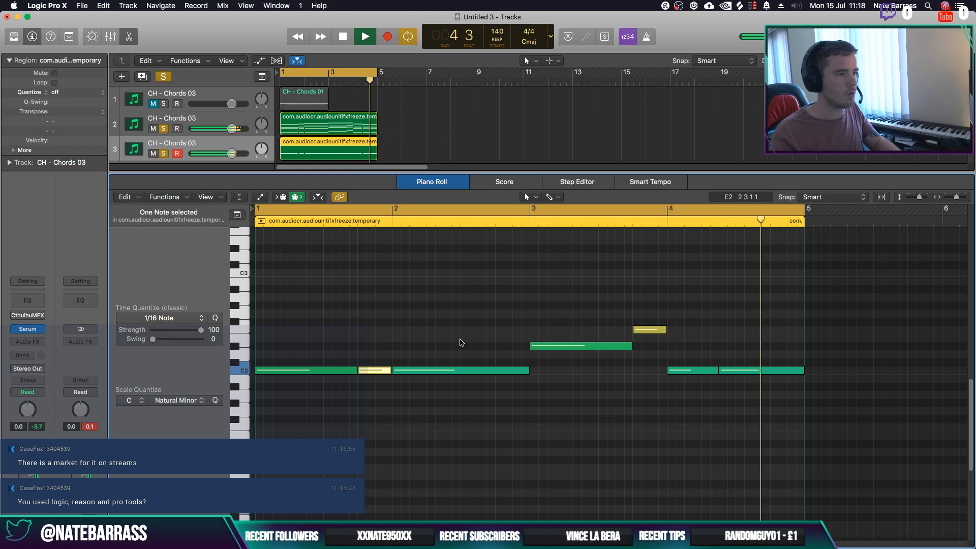
{"action": "key", "text": "space"}
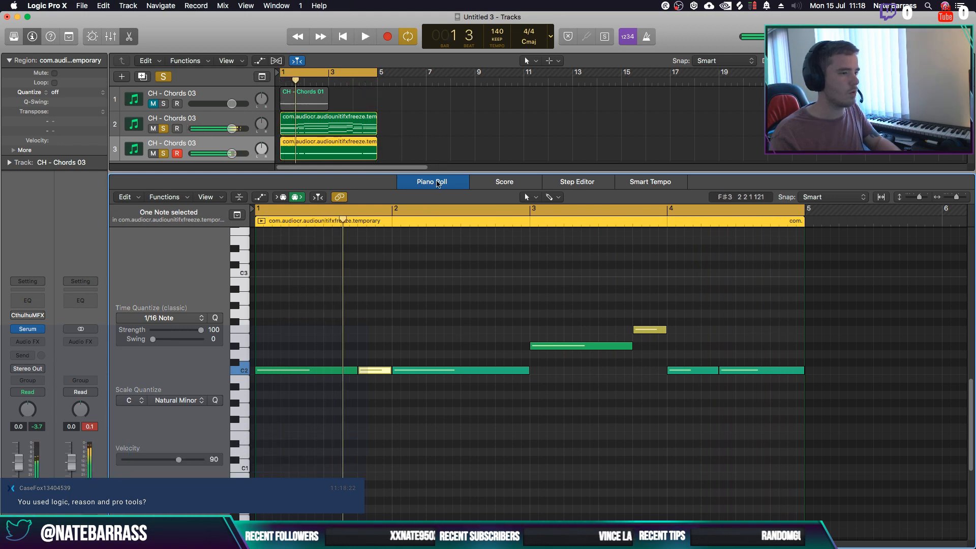
Close the Piano Roll and lower the bass track's volume to -2.7 dB during playback
{"action": "key", "text": "e"}
{"action": "left_click", "coordinate": [442, 227]}
{"action": "key", "text": "space"}
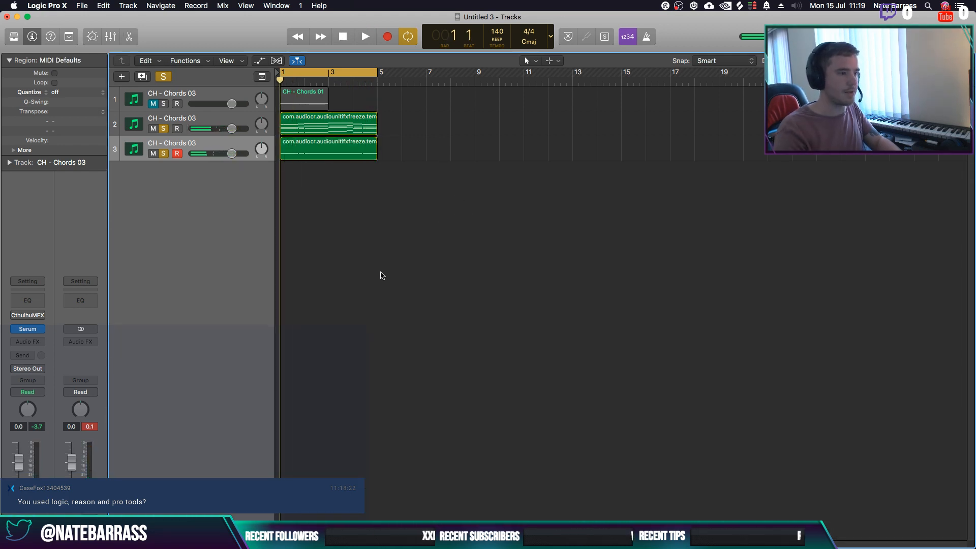
{"action": "left_click_drag", "start_coordinate": [233, 159], "coordinate": [226, 159]}
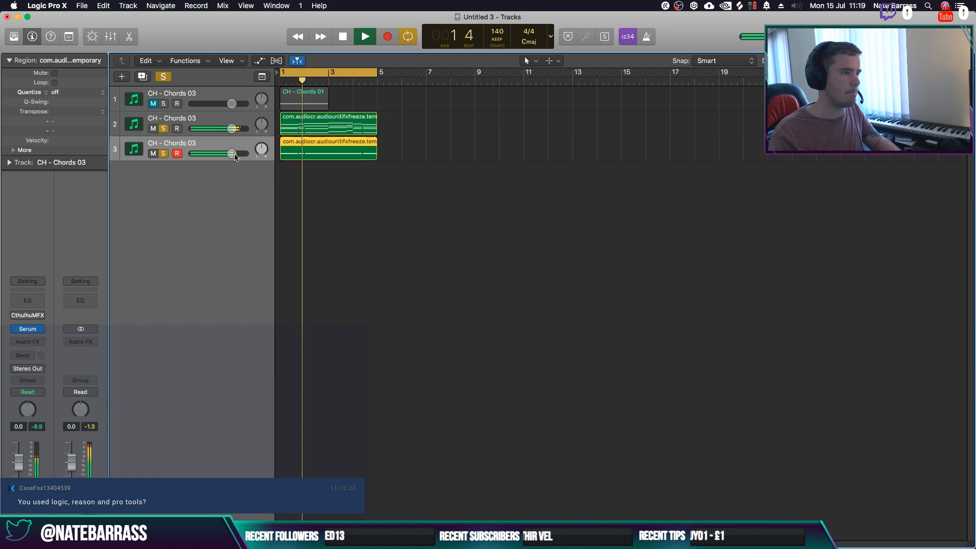
Insert a stereo FF Pro-Q 3 equalizer on the Serum chord track
{"action": "left_click", "coordinate": [195, 136]}
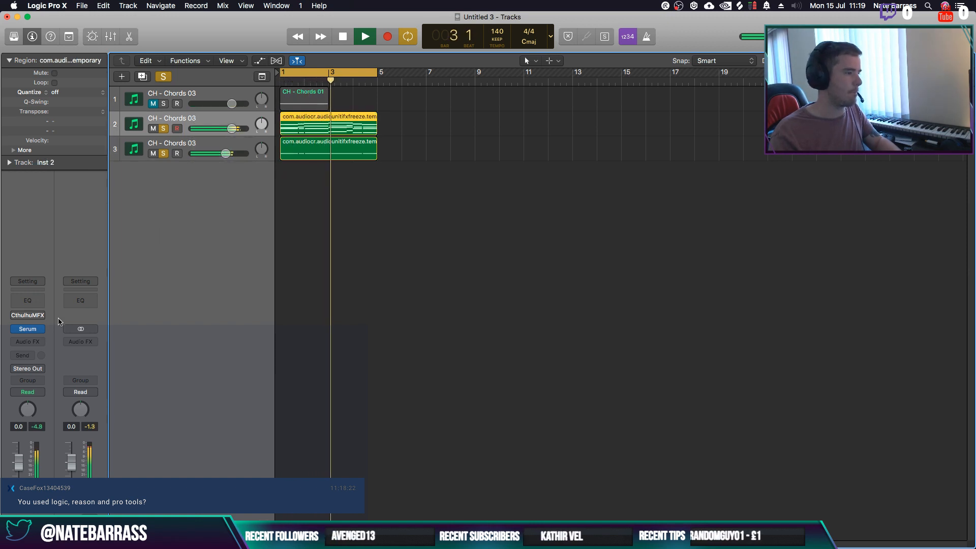
{"action": "left_click", "coordinate": [41, 316]}
{"action": "left_click", "coordinate": [57, 275]}
{"action": "left_click", "coordinate": [41, 342]}
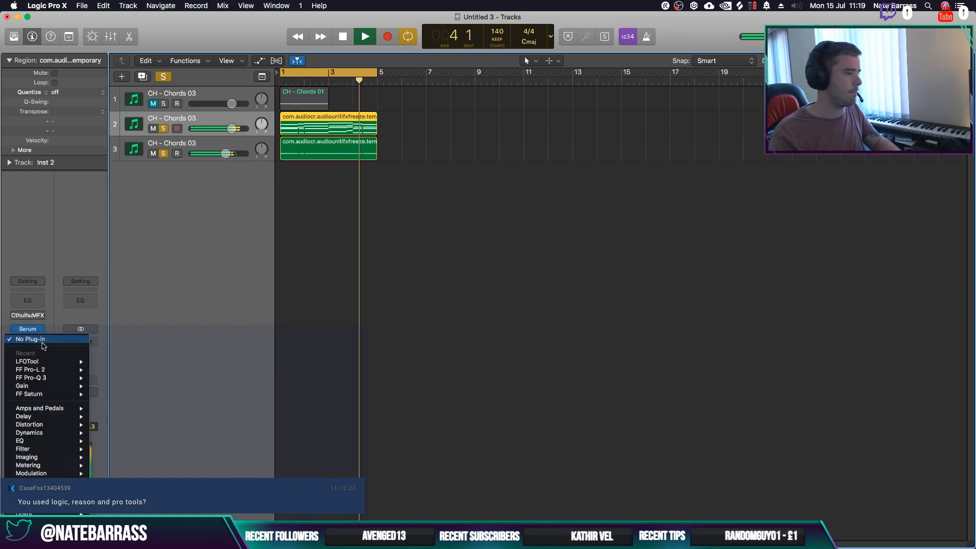
{"action": "mouse_move", "coordinate": [45, 378]}
{"action": "left_click", "coordinate": [111, 378]}
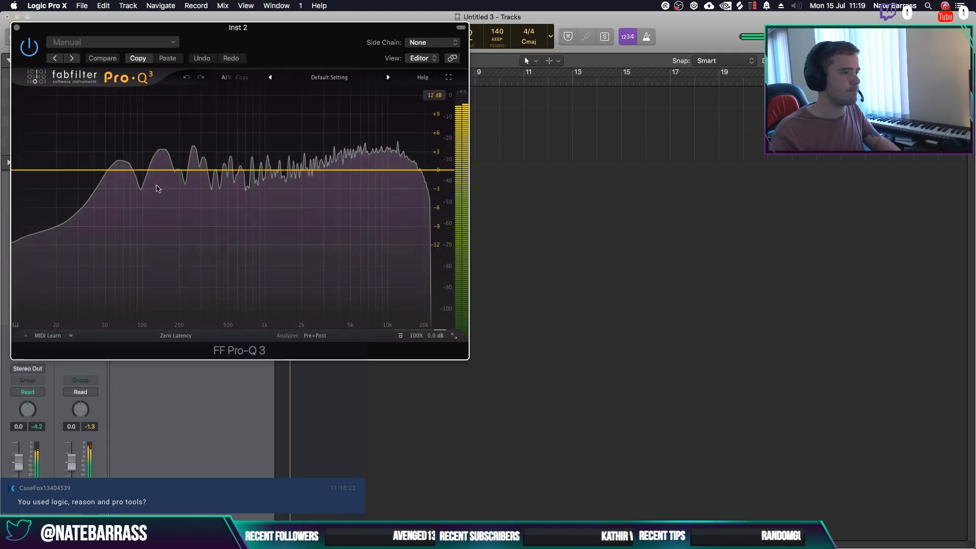
Cut the chords about 4.2 dB near 125 Hz, boost them about 1.9 dB near 2.9 kHz, and close the equalizer
{"action": "left_click_drag", "start_coordinate": [147, 170], "coordinate": [153, 196]}
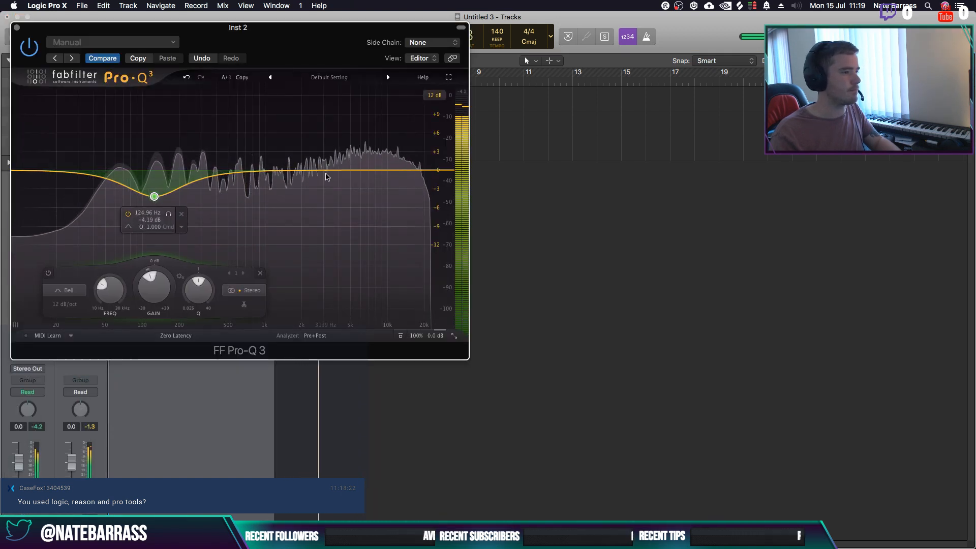
{"action": "left_click_drag", "start_coordinate": [323, 170], "coordinate": [322, 164]}
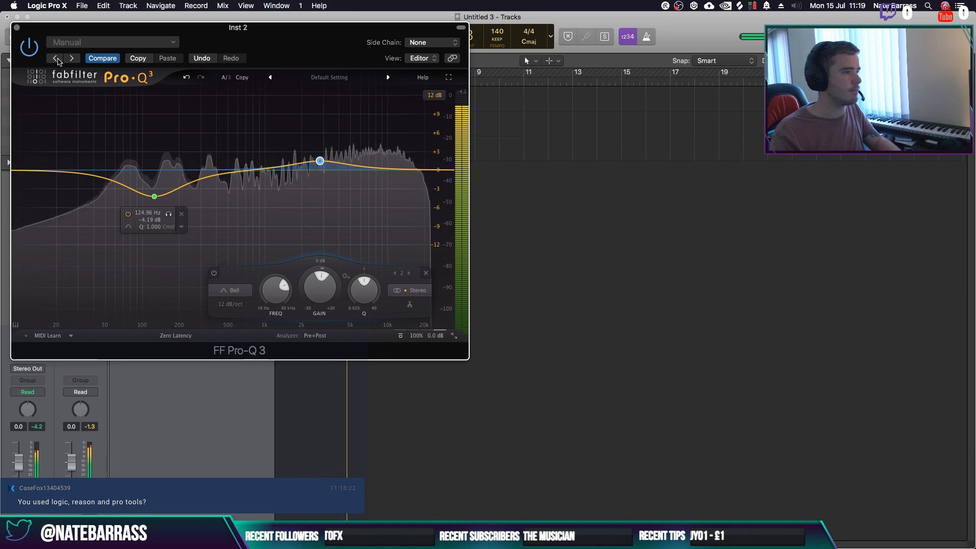
{"action": "left_click_drag", "start_coordinate": [321, 161], "coordinate": [323, 159]}
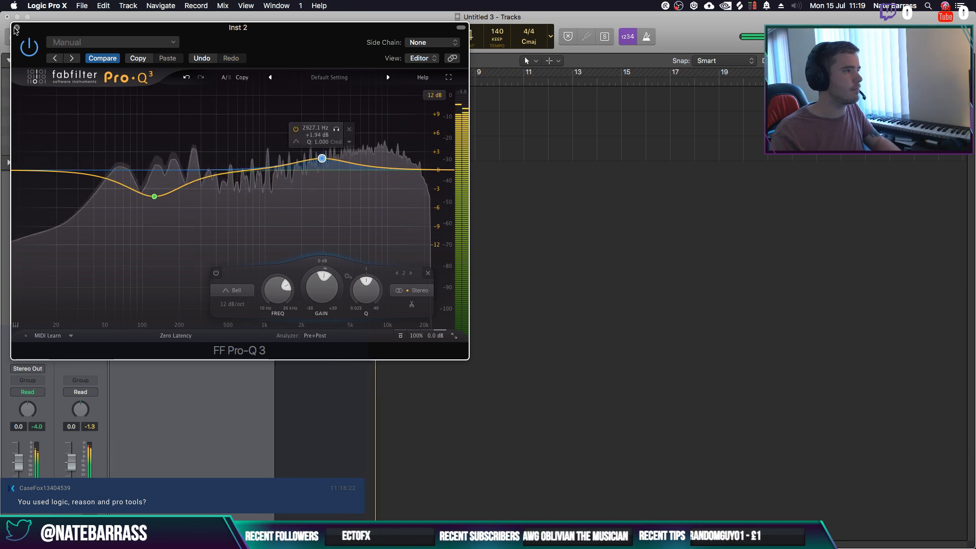
{"action": "left_click", "coordinate": [17, 27]}
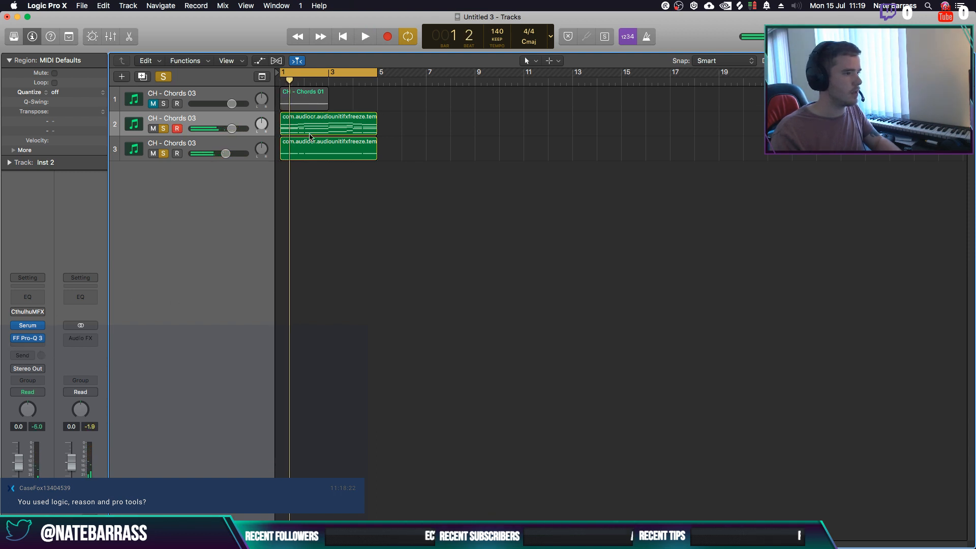
Create one software instrument track with Loopcloud and launch the Loopcloud app
{"action": "left_click", "coordinate": [122, 76]}
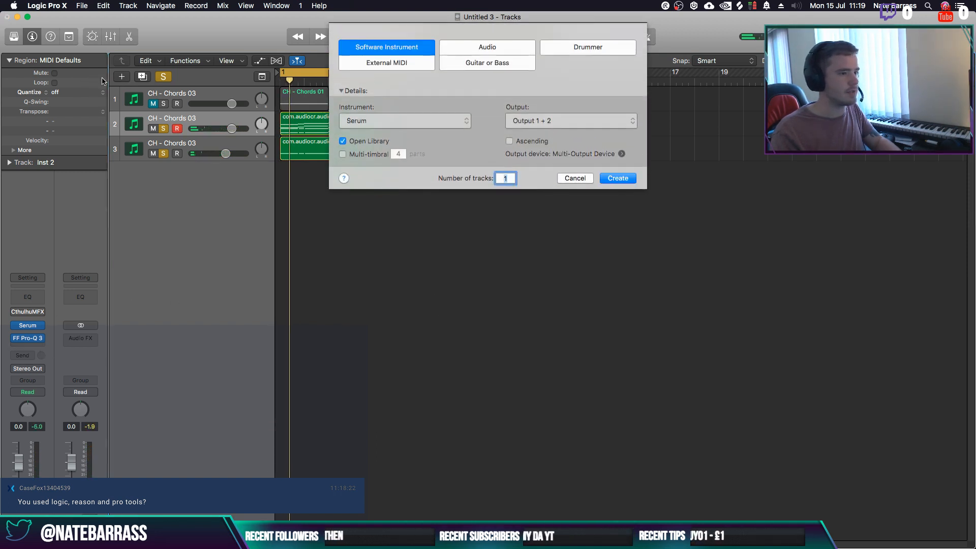
{"action": "left_click", "coordinate": [405, 121]}
{"action": "mouse_move", "coordinate": [389, 368]}
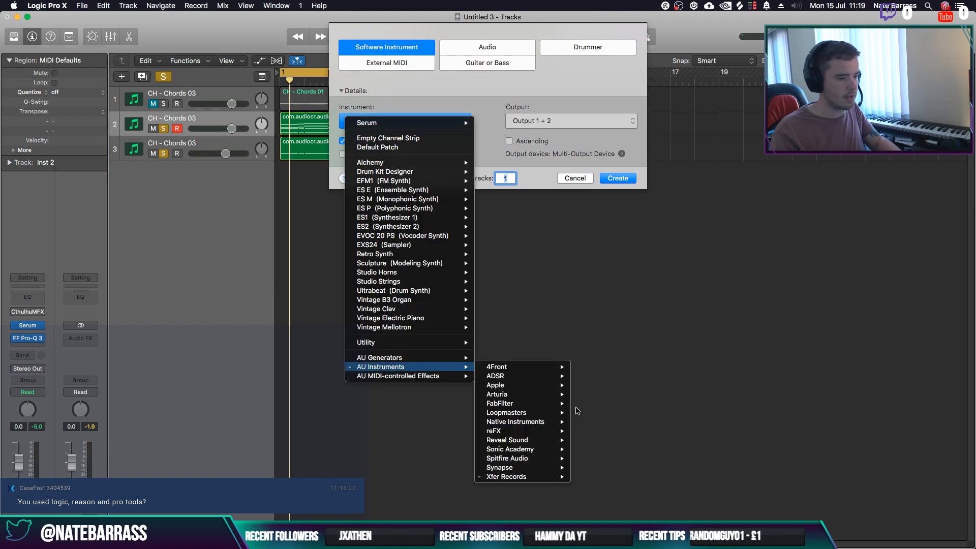
{"action": "mouse_move", "coordinate": [539, 413]}
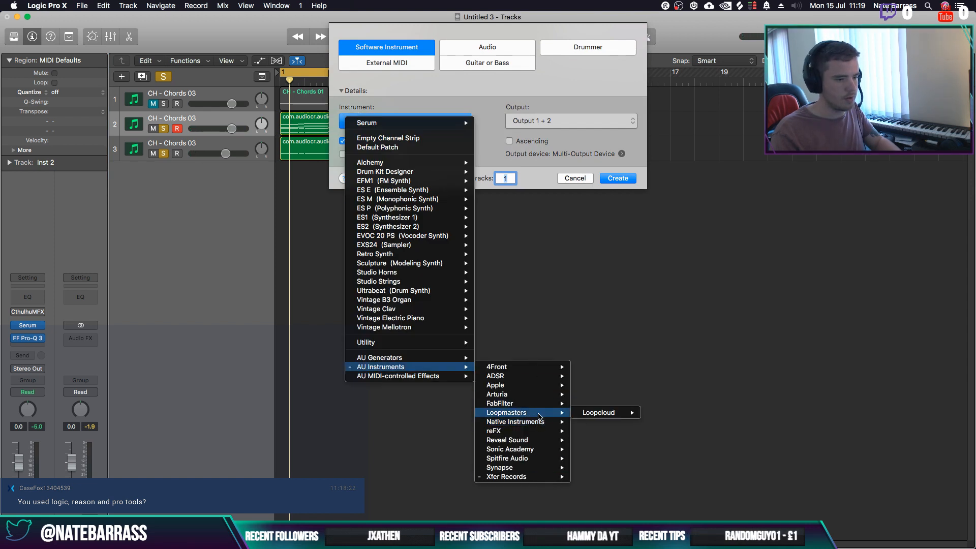
{"action": "left_click", "coordinate": [598, 413]}
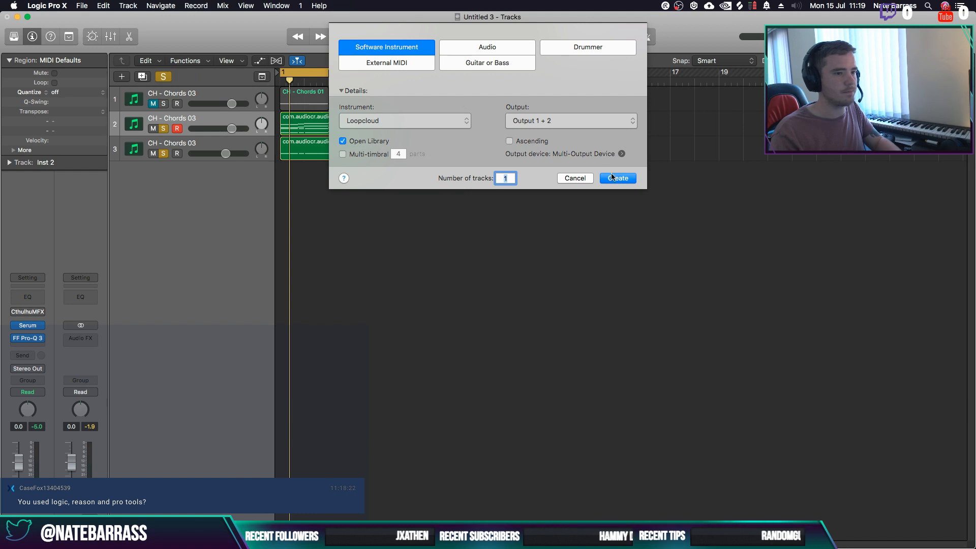
{"action": "left_click", "coordinate": [613, 177]}
{"action": "left_click", "coordinate": [17, 40]}
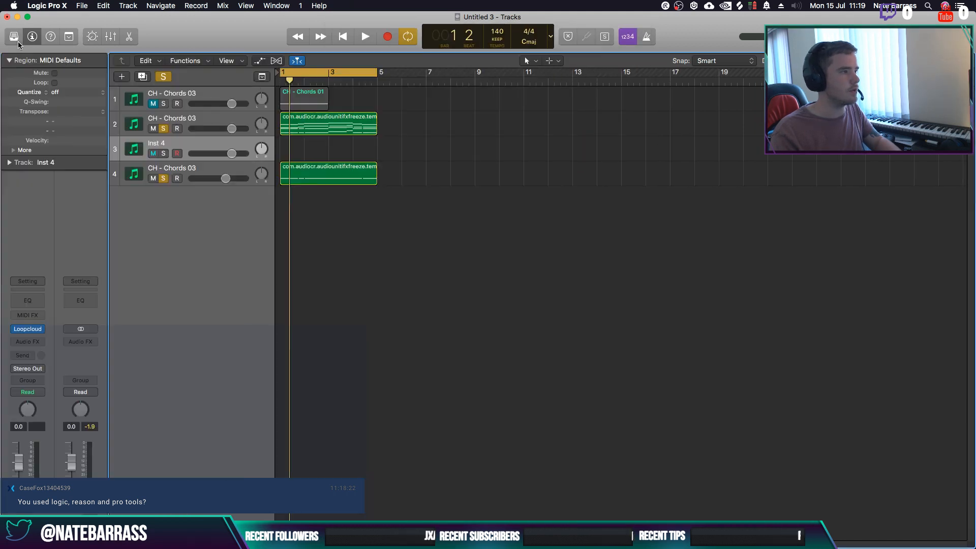
{"action": "key", "text": "super+space"}
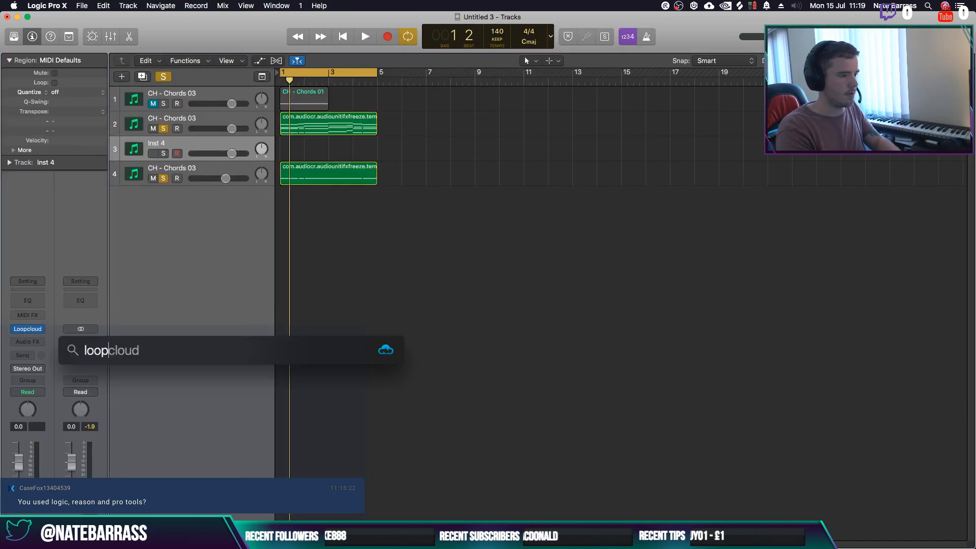
{"action": "key", "text": "Return"}
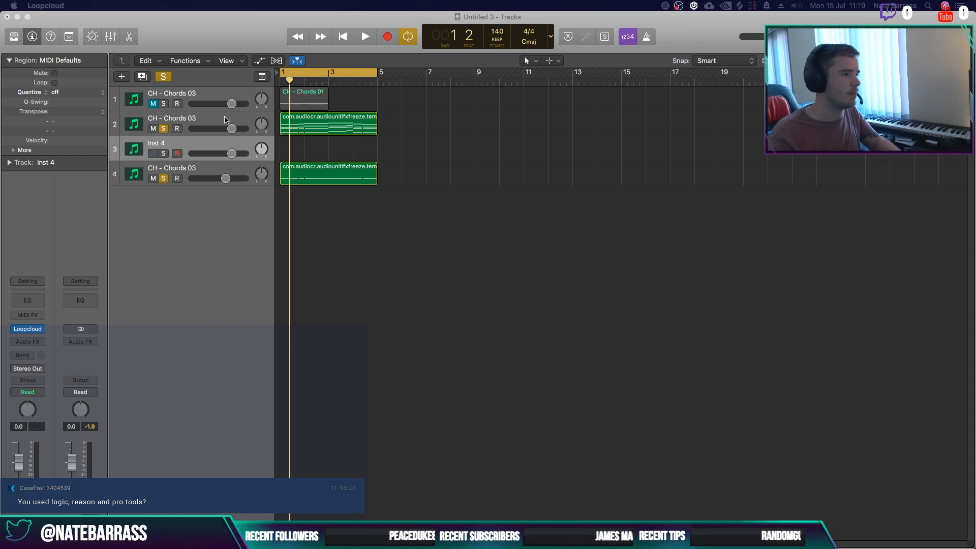
Insert a stereo LFOTool after the equalizer on the chord track and close its window
{"action": "left_click", "coordinate": [202, 133]}
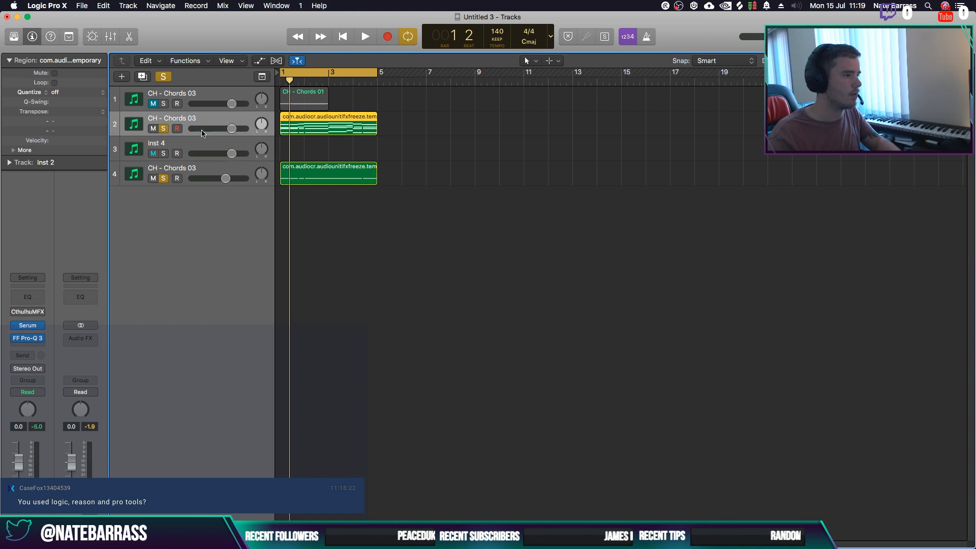
{"action": "left_click", "coordinate": [43, 348]}
{"action": "mouse_move", "coordinate": [76, 375]}
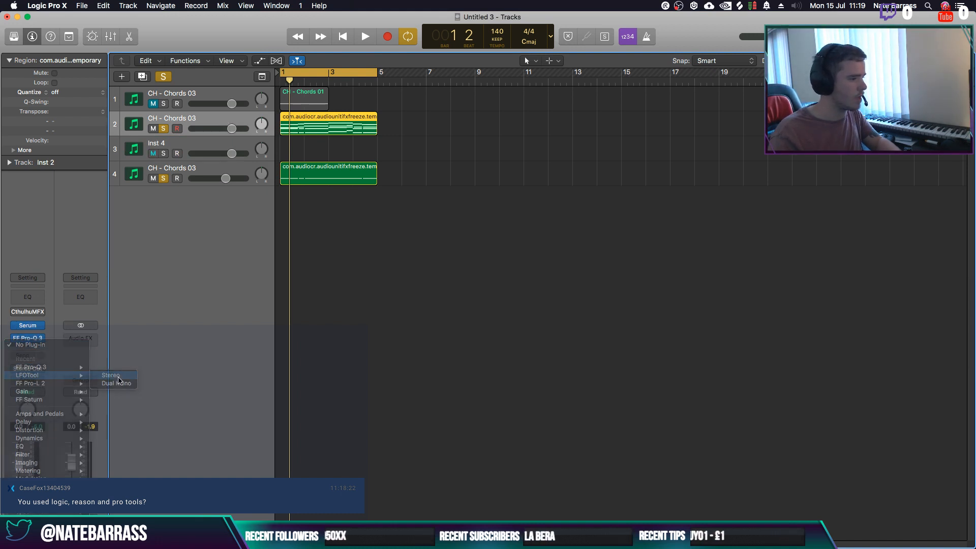
{"action": "left_click", "coordinate": [112, 376]}
{"action": "left_click", "coordinate": [17, 28]}
Insert a stereo LFOTool on the bass track
{"action": "left_click", "coordinate": [203, 174]}
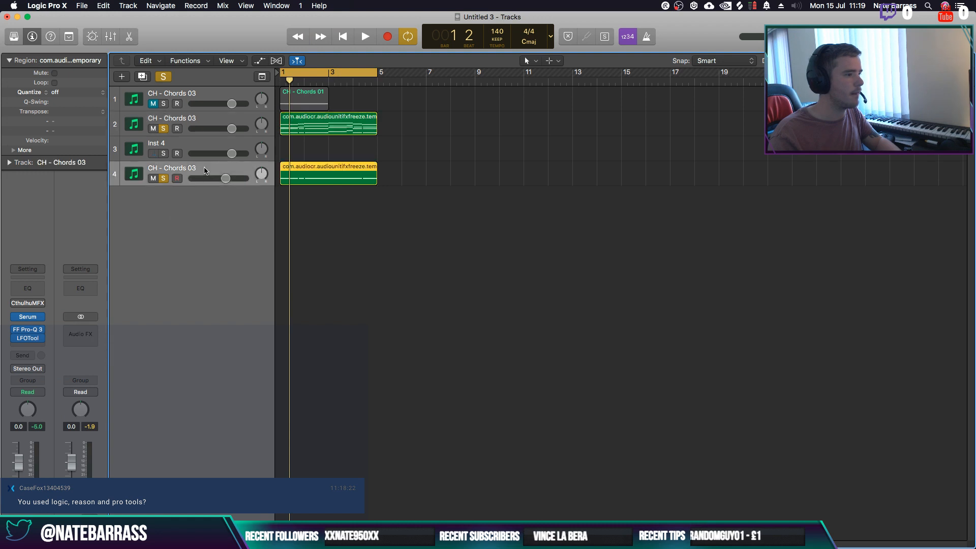
{"action": "left_click", "coordinate": [44, 339]}
{"action": "mouse_move", "coordinate": [77, 362]}
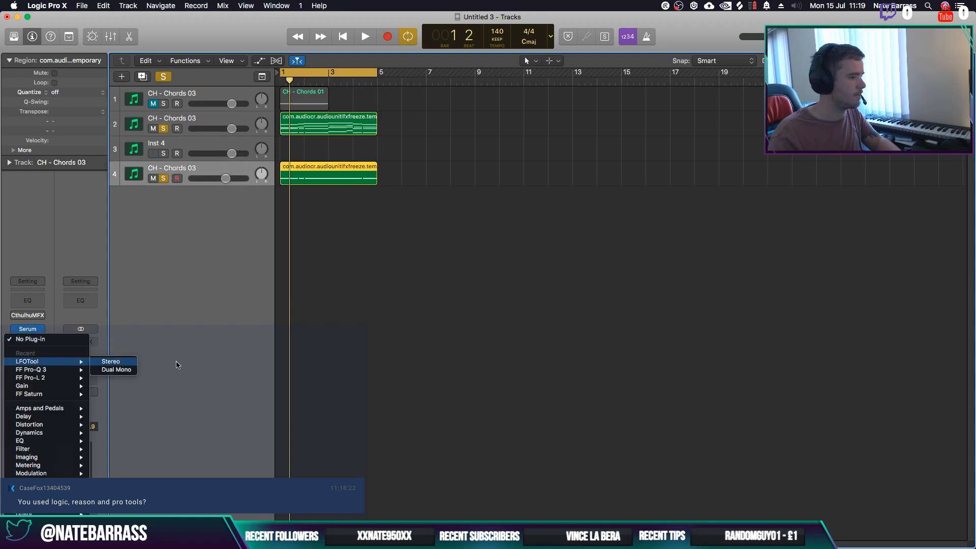
{"action": "left_click", "coordinate": [111, 362]}
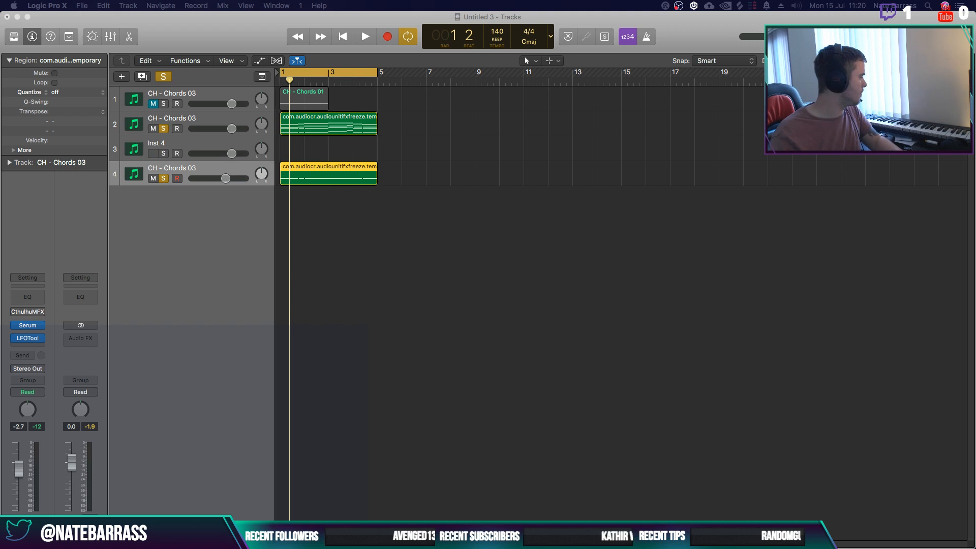
Place the FaB_Kit_1_128_A_Minor_Drop_Hh sample on a new audio track at bar 1, loop it to bar 5, and play it
{"action": "left_click_drag", "start_coordinate": [286, 220], "coordinate": [283, 225]}
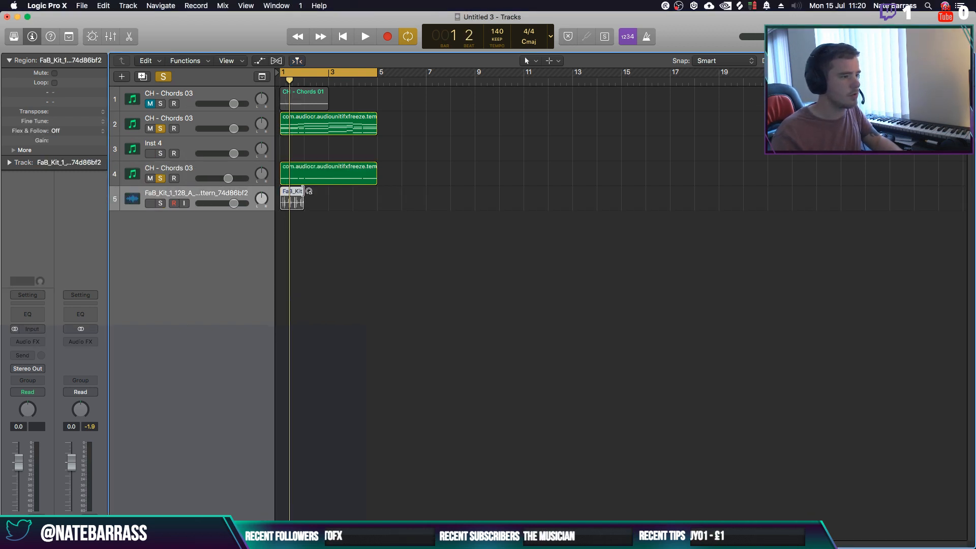
{"action": "left_click_drag", "start_coordinate": [304, 192], "coordinate": [378, 194]}
{"action": "key", "text": "space"}
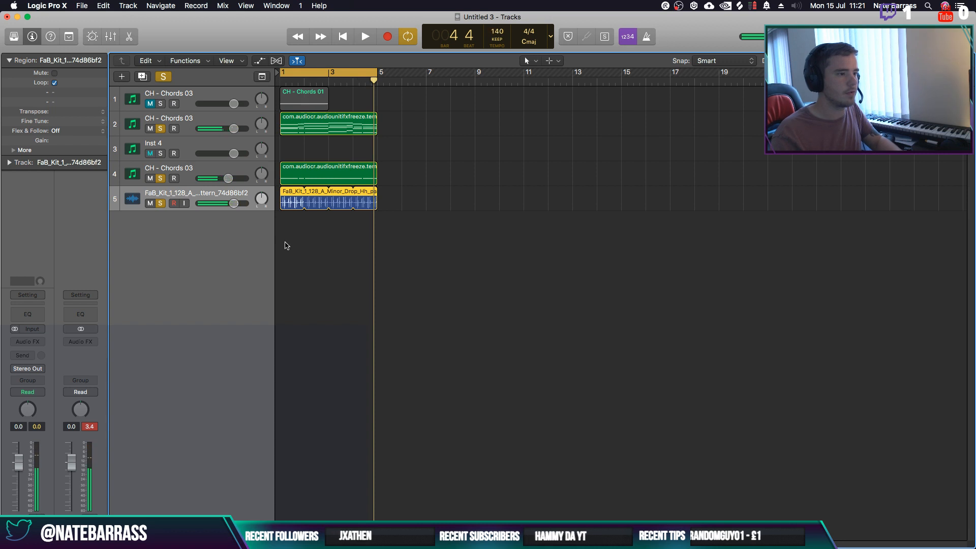
Replace the FaB_Kit region on the audio track with the Chainflume Hi_Hat_04 sample at bar 1 and start playback
{"action": "key", "text": "Delete"}
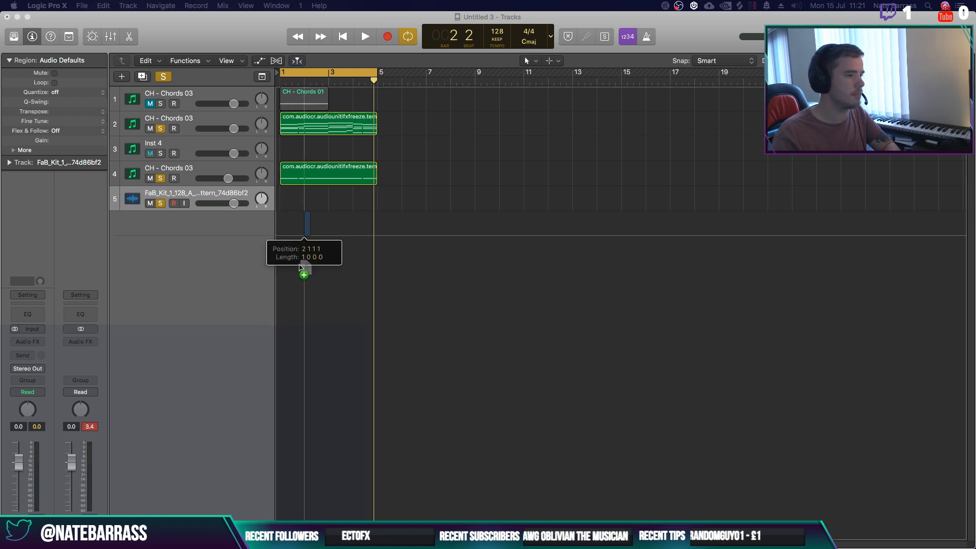
{"action": "left_click_drag", "start_coordinate": [305, 268], "coordinate": [284, 199]}
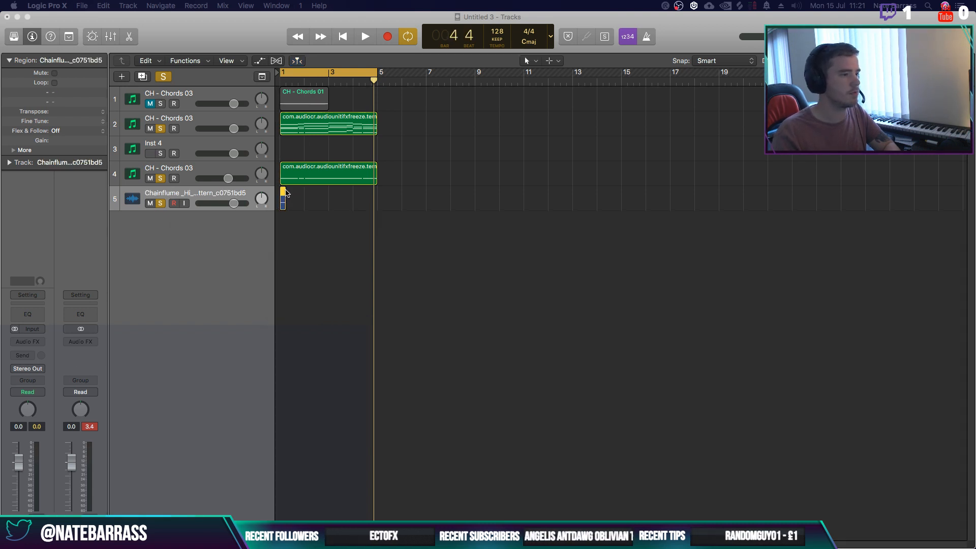
{"action": "key", "text": "space"}
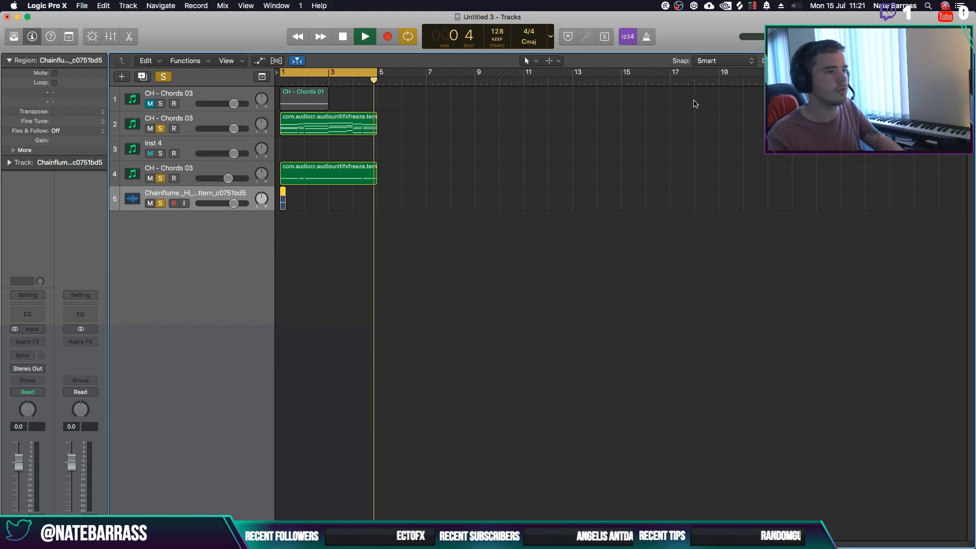
Arrange copies of the hi-hat on beats 2 and 4 of bars 1 to 4 and play the loop
{"action": "key", "text": "super+Right"}
{"action": "key", "text": "super+Right"}
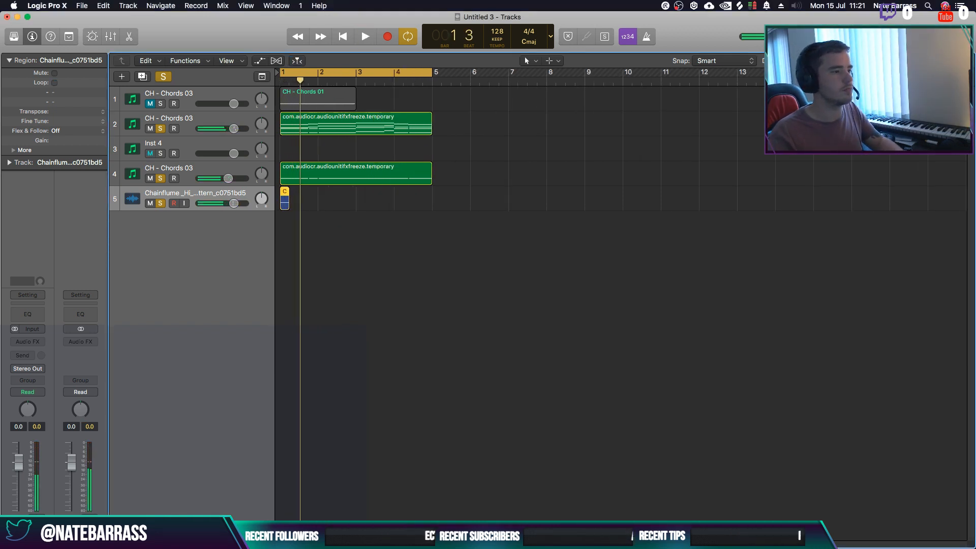
{"action": "left_click_drag", "start_coordinate": [285, 204], "coordinate": [370, 204]}
{"action": "key", "text": "space"}
{"action": "key", "text": "space"}
{"action": "left_click", "coordinate": [310, 235]}
{"action": "key", "text": "space"}
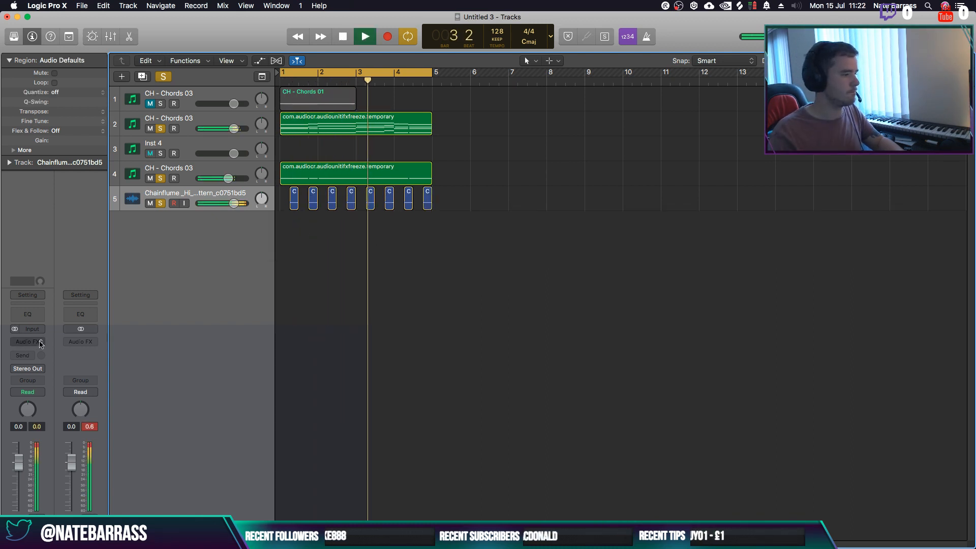
Set the project tempo to 132 and play the loop to check it
{"action": "key", "text": "space"}
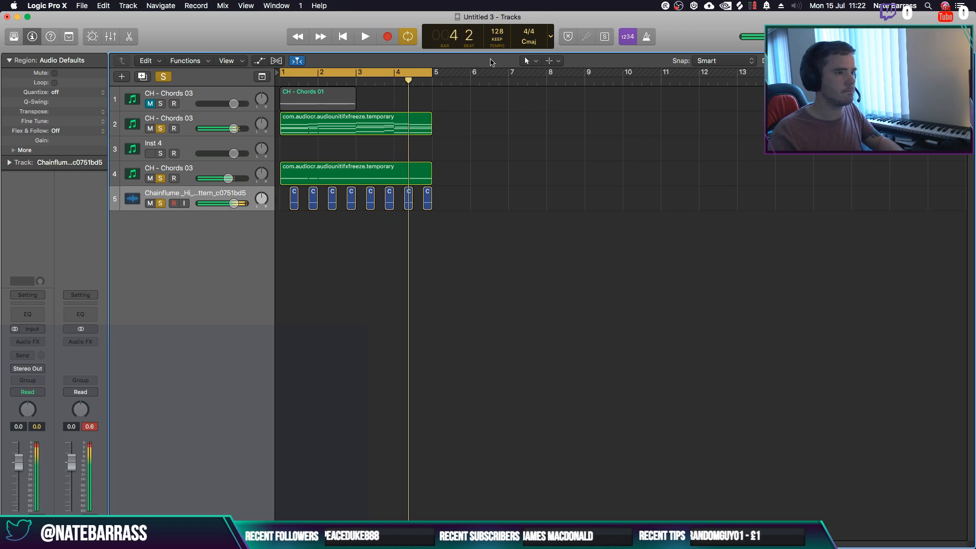
{"action": "type", "text": "132"}
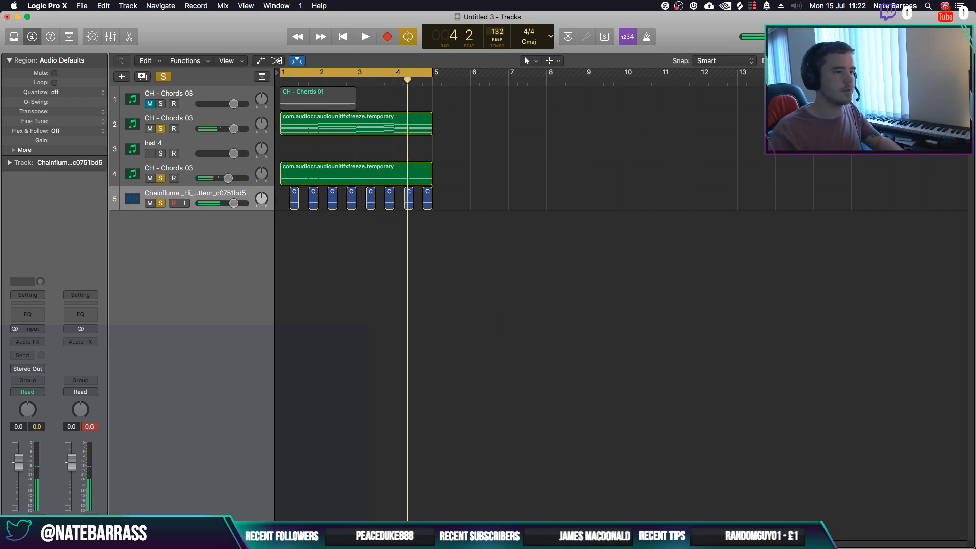
{"action": "key", "text": "Return"}
{"action": "key", "text": "space"}
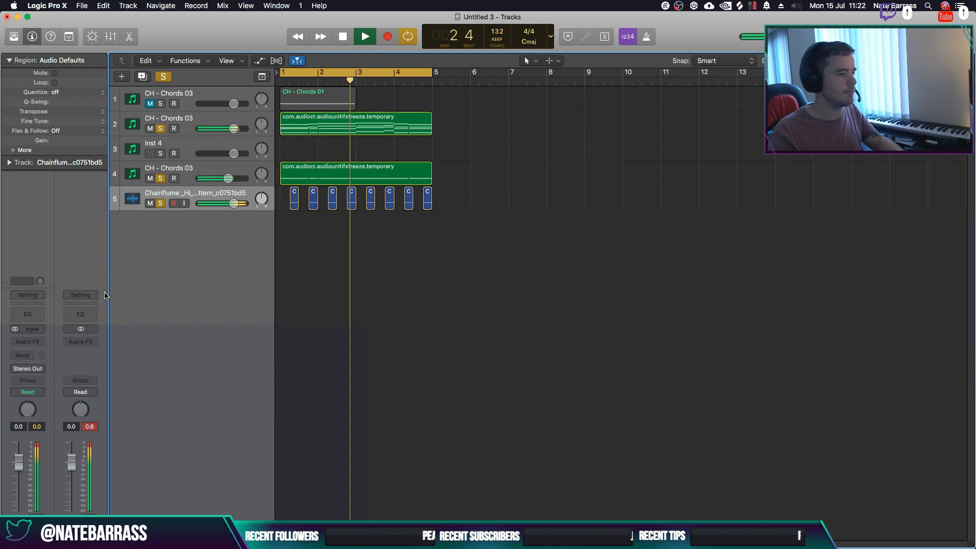
{"action": "key", "text": "space"}
Insert a stereo FabFilter Pro-R reverb on the hi-hat track
{"action": "left_click", "coordinate": [23, 342]}
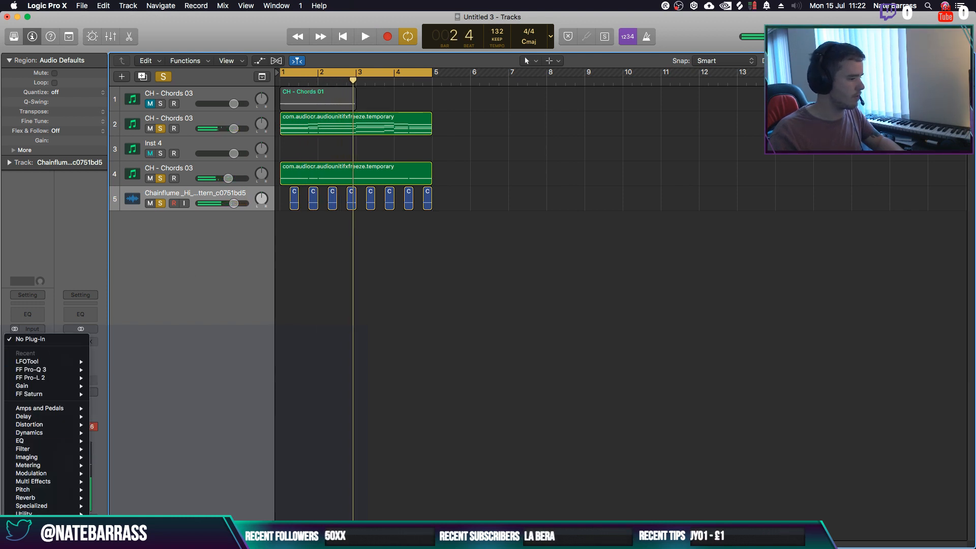
{"action": "mouse_move", "coordinate": [57, 528]}
{"action": "mouse_move", "coordinate": [163, 455]}
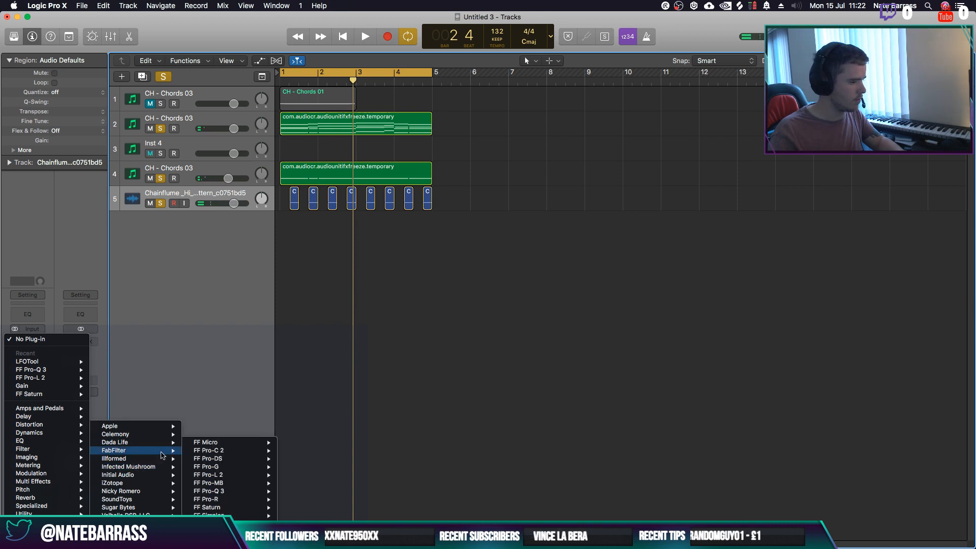
{"action": "mouse_move", "coordinate": [247, 450]}
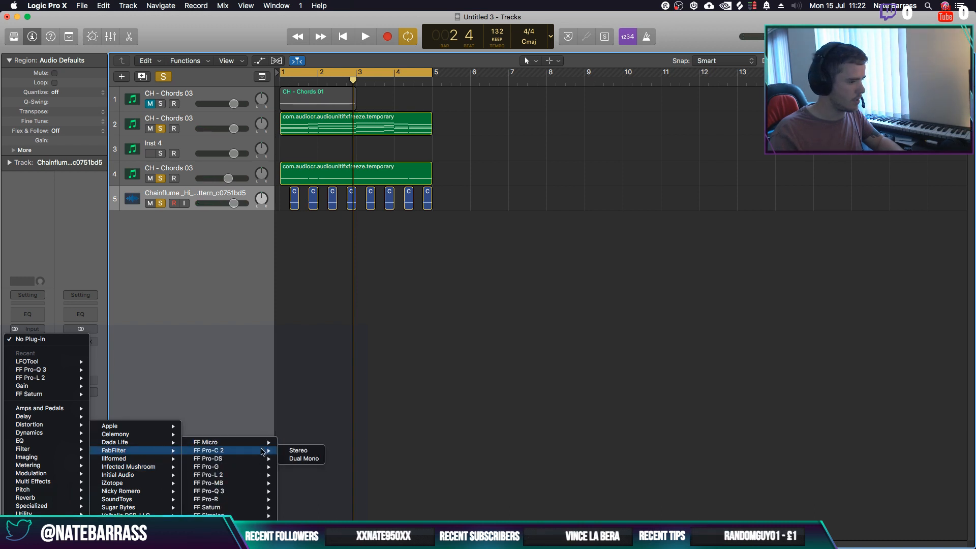
{"action": "mouse_move", "coordinate": [229, 501]}
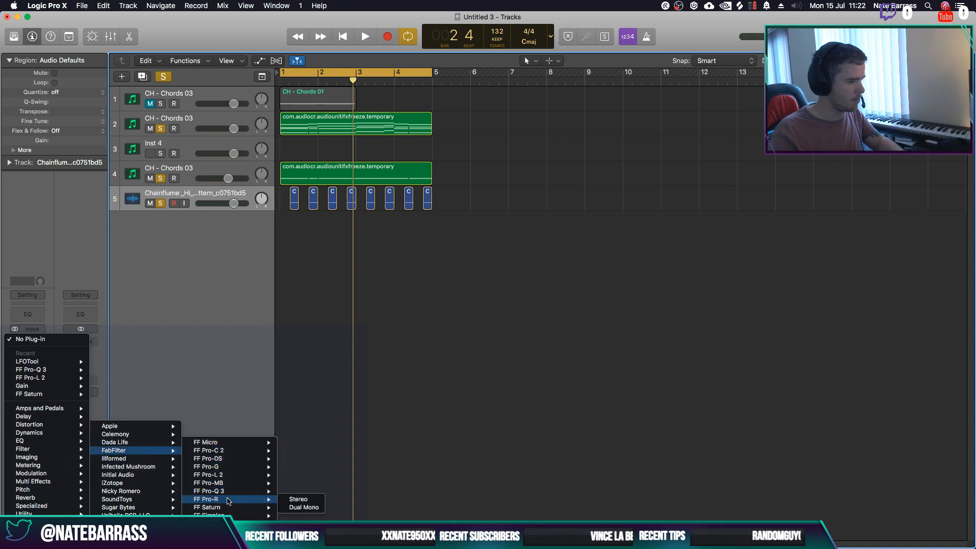
{"action": "left_click", "coordinate": [329, 504]}
{"action": "left_click", "coordinate": [27, 342]}
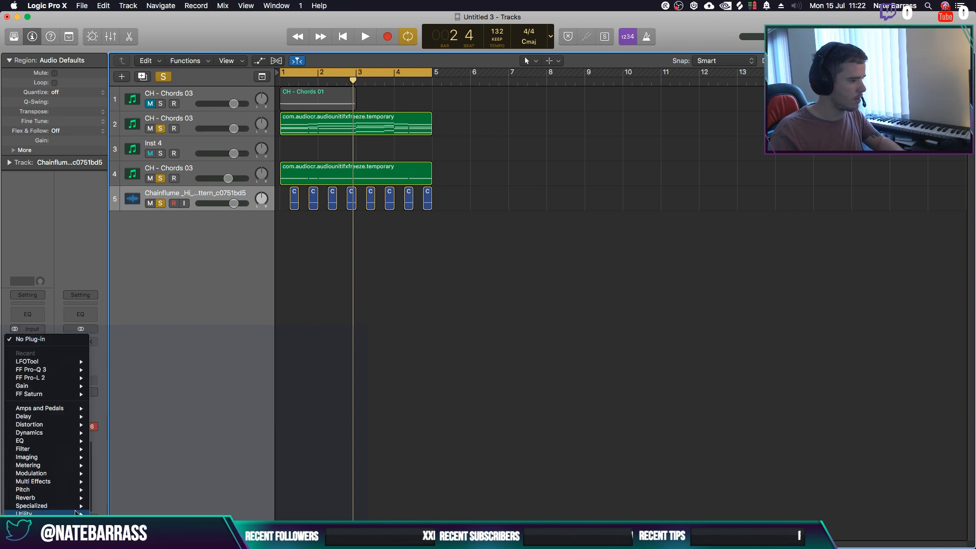
{"action": "mouse_move", "coordinate": [114, 450]}
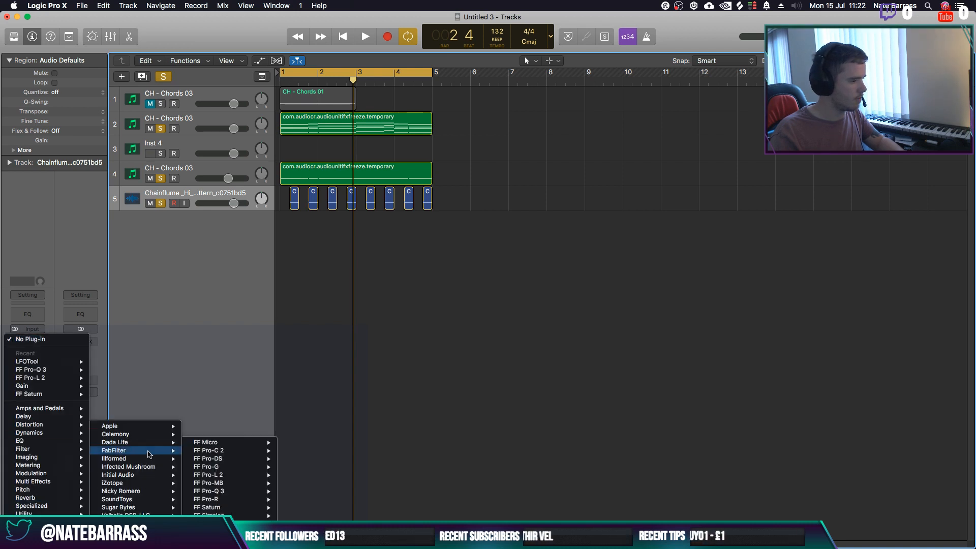
{"action": "mouse_move", "coordinate": [206, 499]}
{"action": "left_click", "coordinate": [286, 500]}
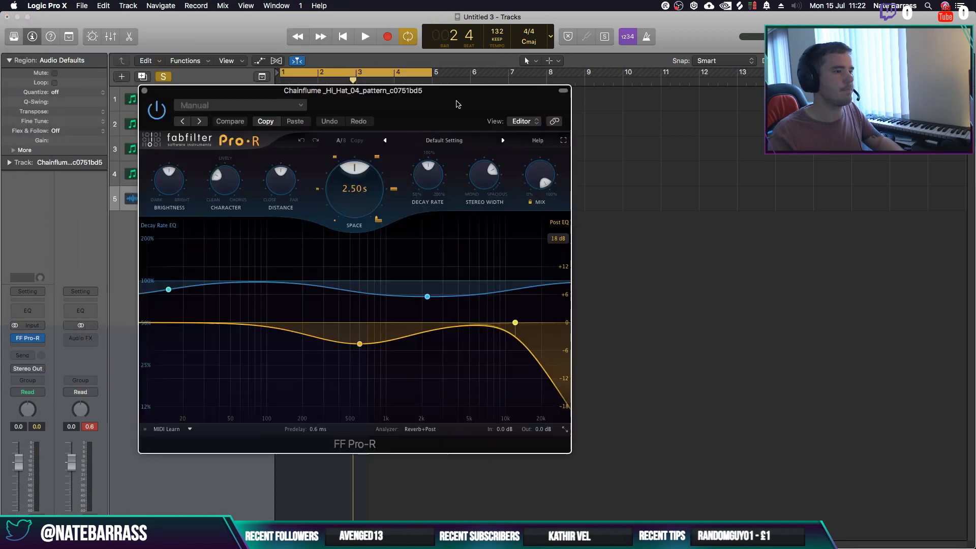
Lower the Pro-R reverb's mix to just under half during playback and close the plug-in window
{"action": "key", "text": "space"}
{"action": "left_click_drag", "start_coordinate": [670, 230], "coordinate": [663, 306]}
{"action": "left_click_drag", "start_coordinate": [610, 168], "coordinate": [577, 131]}
{"action": "left_click_drag", "start_coordinate": [637, 185], "coordinate": [630, 186]}
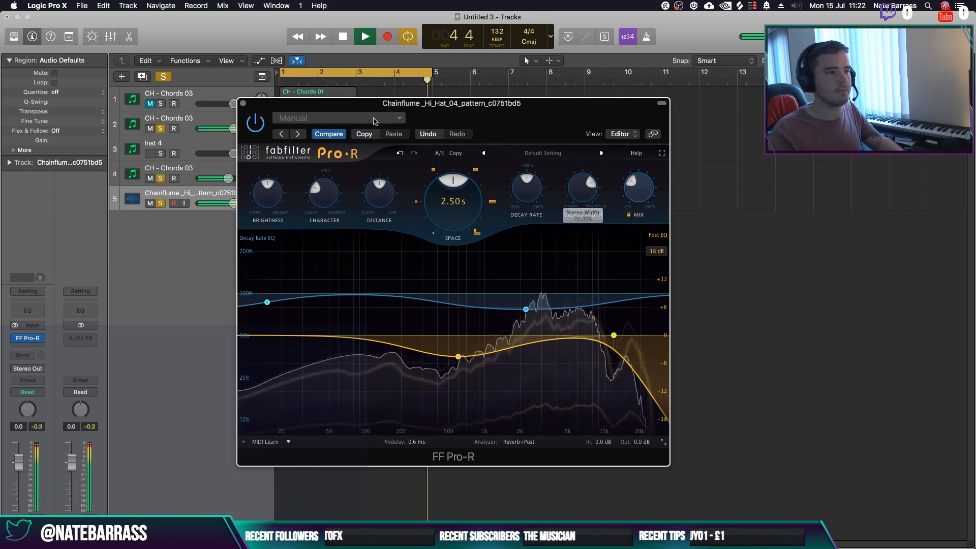
{"action": "left_click", "coordinate": [243, 103]}
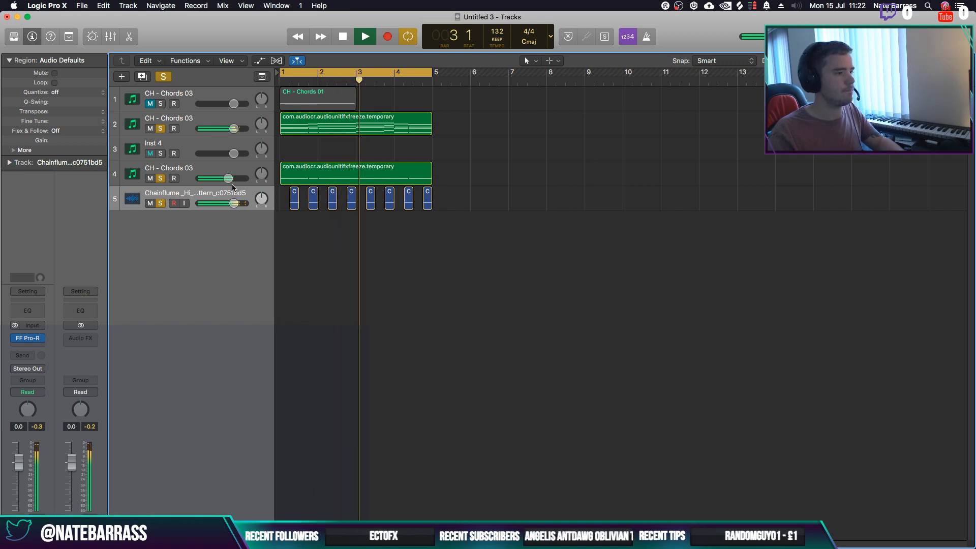
Raise the volume of tracks 4 and 2 slightly during playback, and stop playback
{"action": "left_click_drag", "start_coordinate": [228, 179], "coordinate": [233, 179]}
{"action": "left_click_drag", "start_coordinate": [235, 128], "coordinate": [237, 128]}
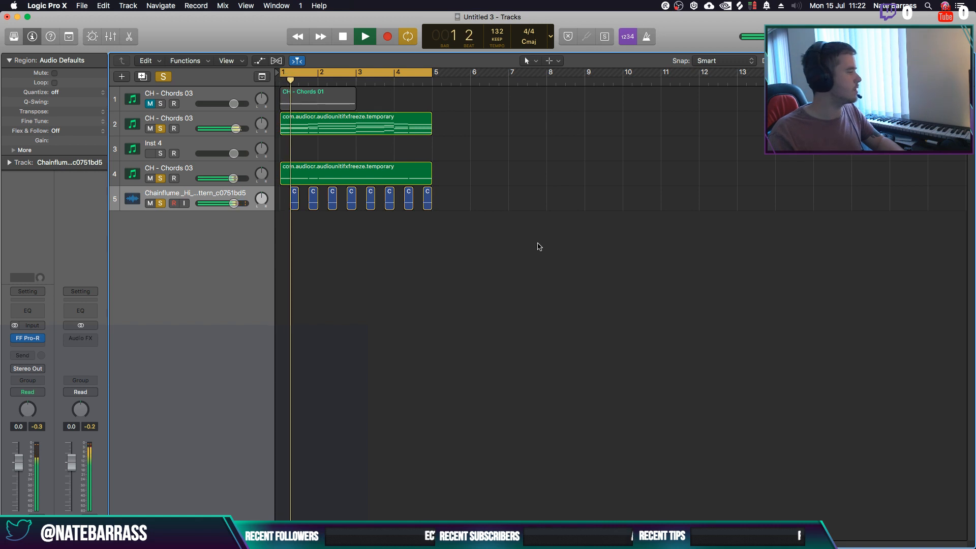
{"action": "key", "text": "space"}
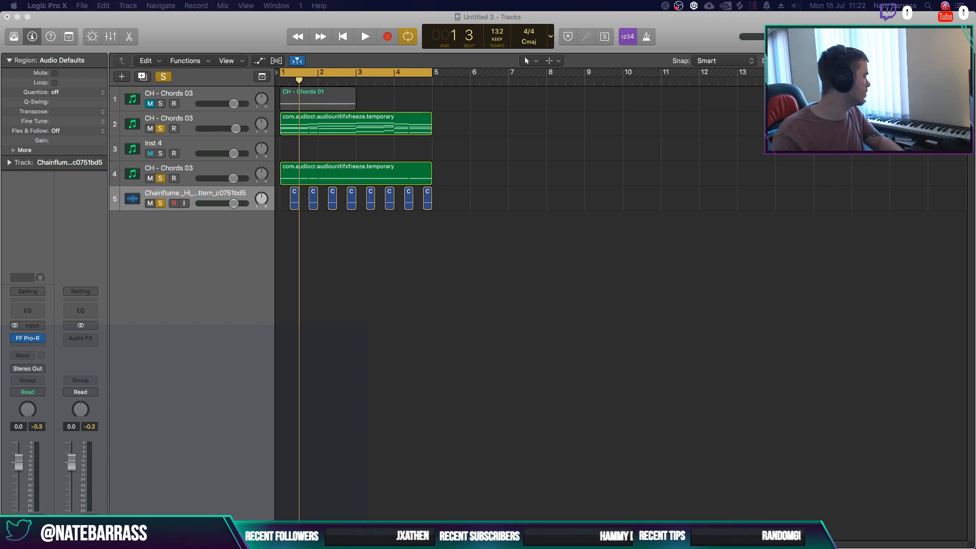
Place the Chainflume Kick_Roses_01 sample on a new audio track at bar 1 and play it briefly
{"action": "left_click_drag", "start_coordinate": [2, 293], "coordinate": [279, 245]}
{"action": "key", "text": "space"}
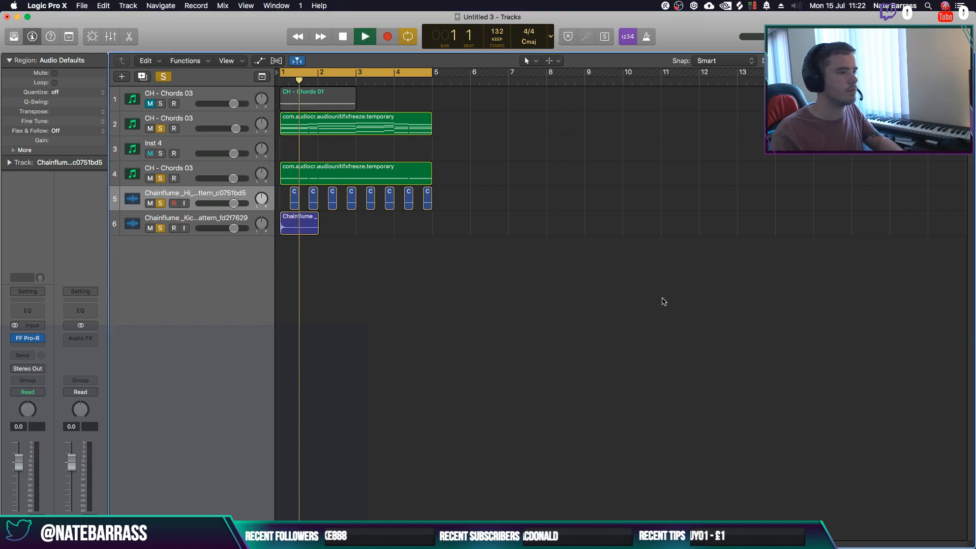
{"action": "key", "text": "space"}
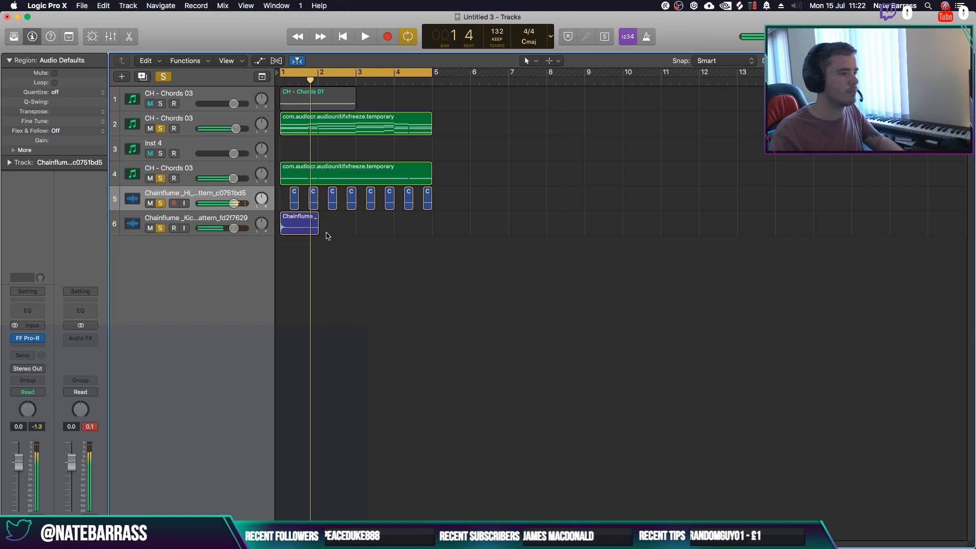
Copy the kick region to bars 2, 3 and 4 and play the loop
{"action": "left_click_drag", "start_coordinate": [306, 232], "coordinate": [377, 240]}
{"action": "left_click", "coordinate": [295, 231], "text": "shift"}
{"action": "key", "text": "space"}
{"action": "scroll", "coordinate": [381, 289], "scroll_direction": "up", "scroll_amount": 10}
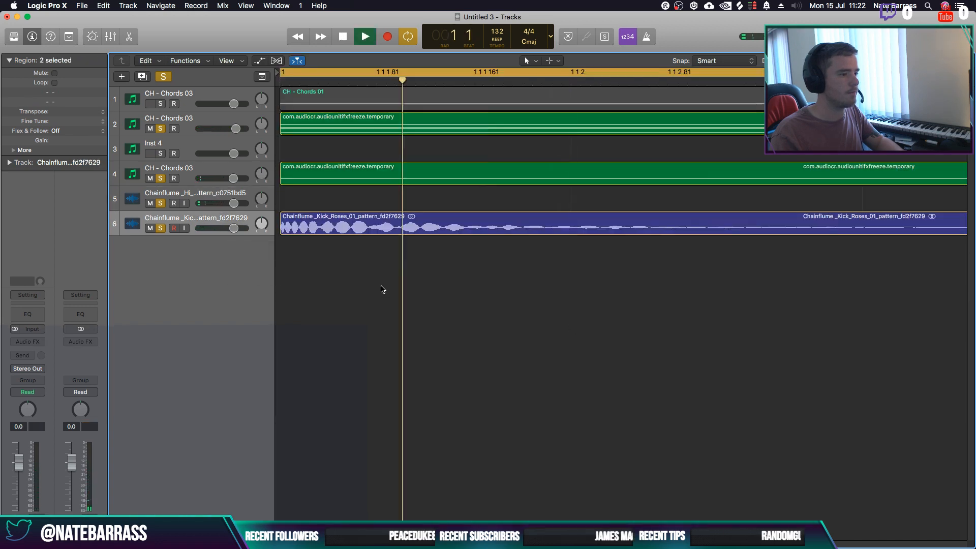
{"action": "scroll", "coordinate": [403, 307], "scroll_direction": "down", "scroll_amount": 10}
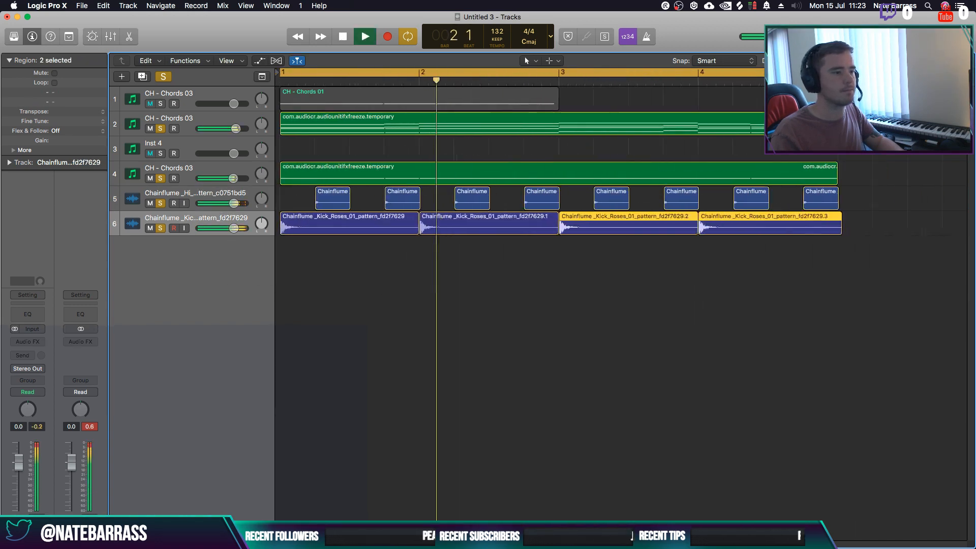
{"action": "scroll", "coordinate": [403, 307], "scroll_direction": "down", "scroll_amount": 4}
{"action": "left_click", "coordinate": [676, 243]}
{"action": "scroll", "coordinate": [675, 244], "scroll_direction": "down", "scroll_amount": 3}
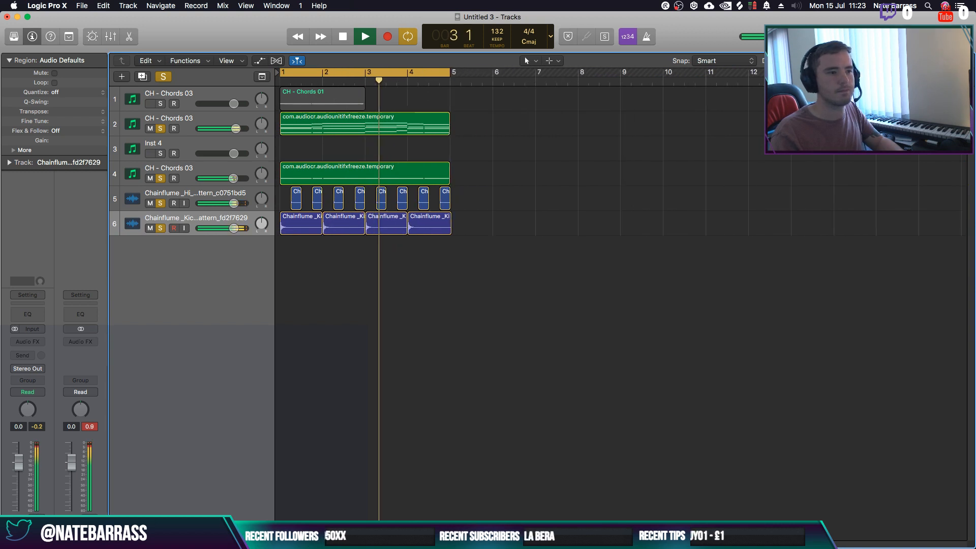
{"action": "scroll", "coordinate": [676, 243], "scroll_direction": "down", "scroll_amount": 1}
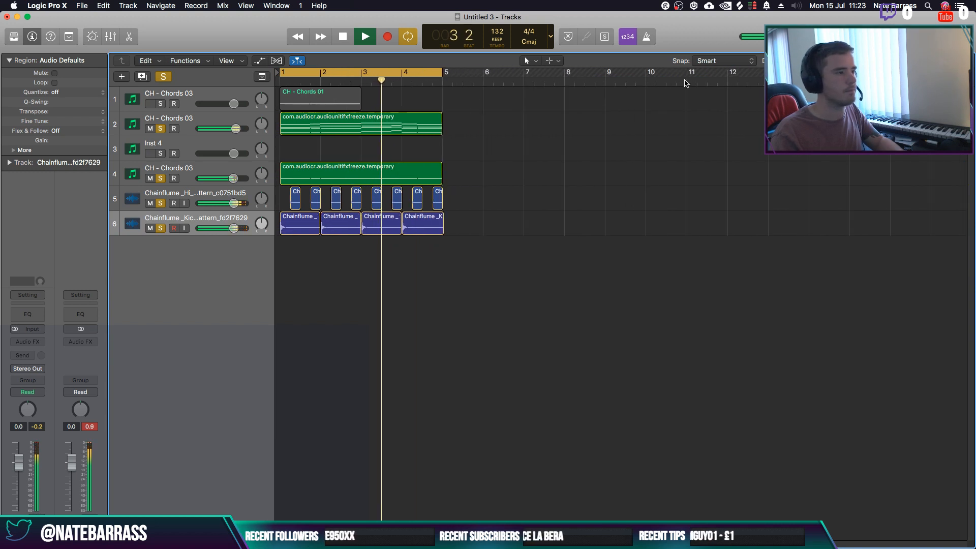
Turn off solo on all tracks and play the project from the start
{"action": "left_click", "coordinate": [163, 77]}
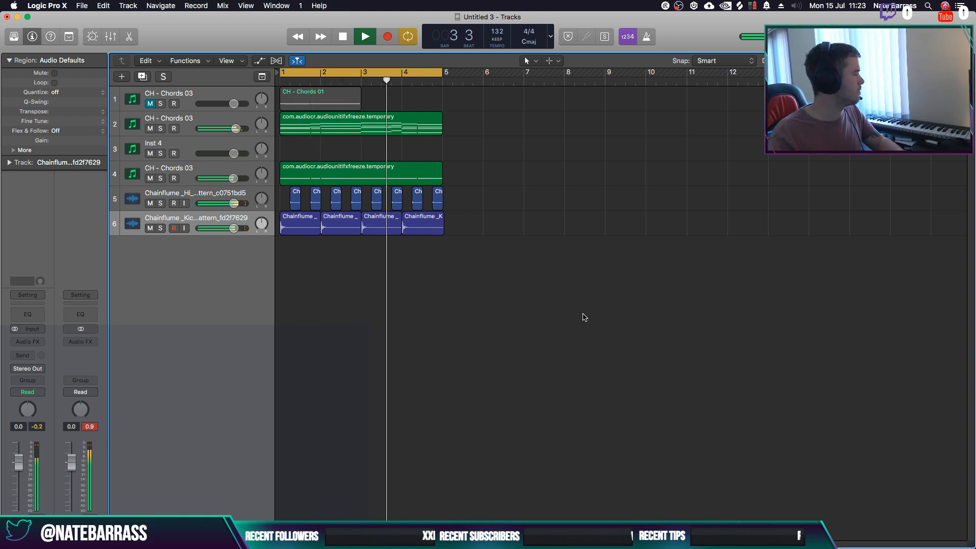
{"action": "key", "text": "space"}
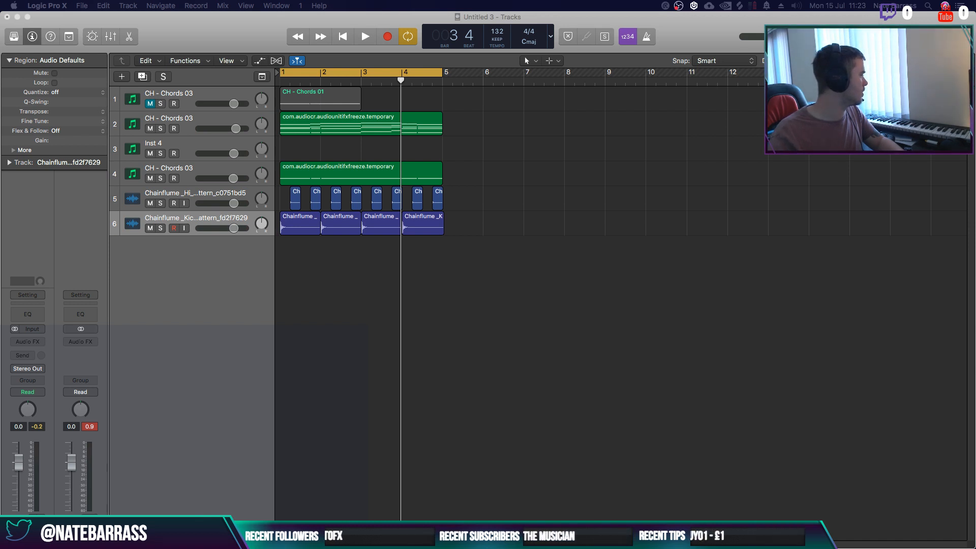
{"action": "key", "text": "super+Tab"}
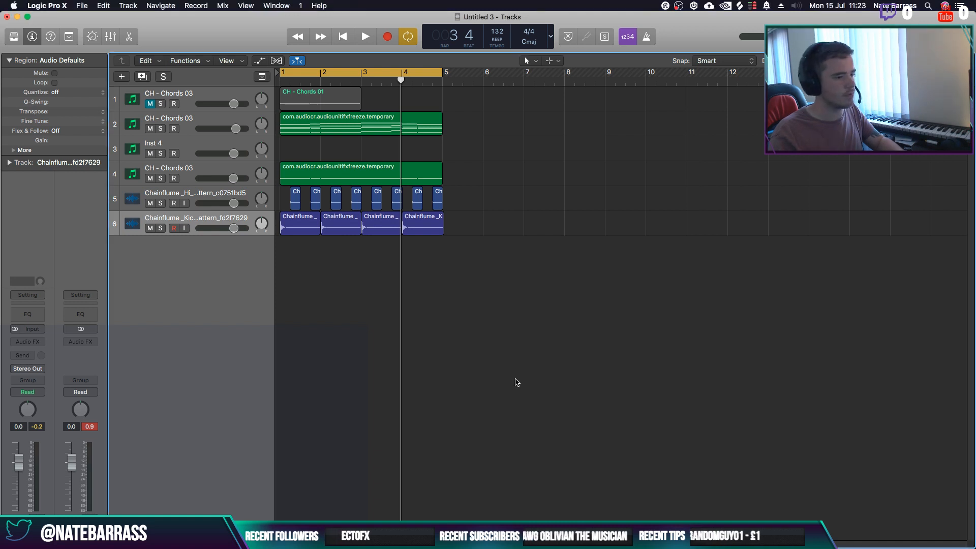
{"action": "key", "text": "Return"}
{"action": "key", "text": "space"}
Bring up Logic with a Spotlight search for "logic" and switch to Loopcloud
{"action": "key", "text": "super+space"}
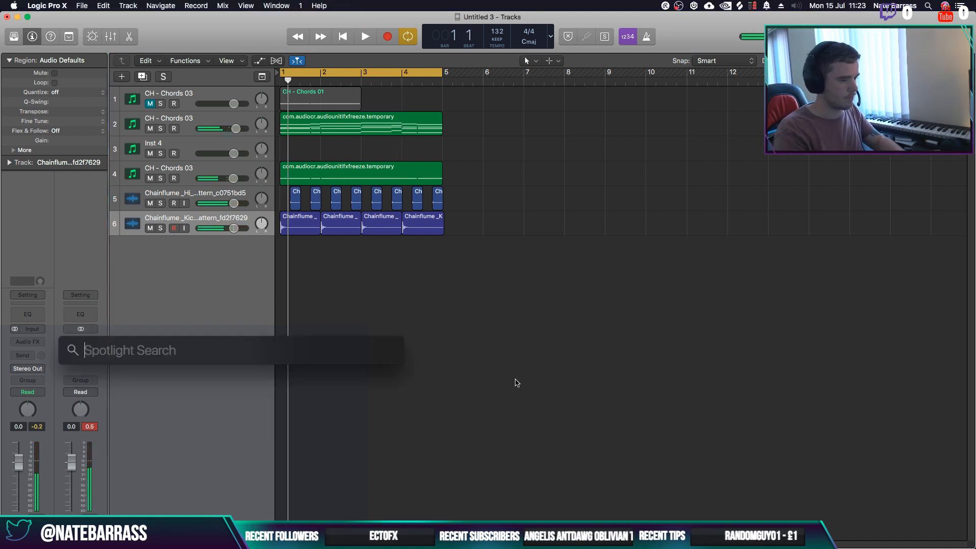
{"action": "type", "text": "logic"}
{"action": "key", "text": "Return"}
{"action": "key", "text": "super+Tab"}
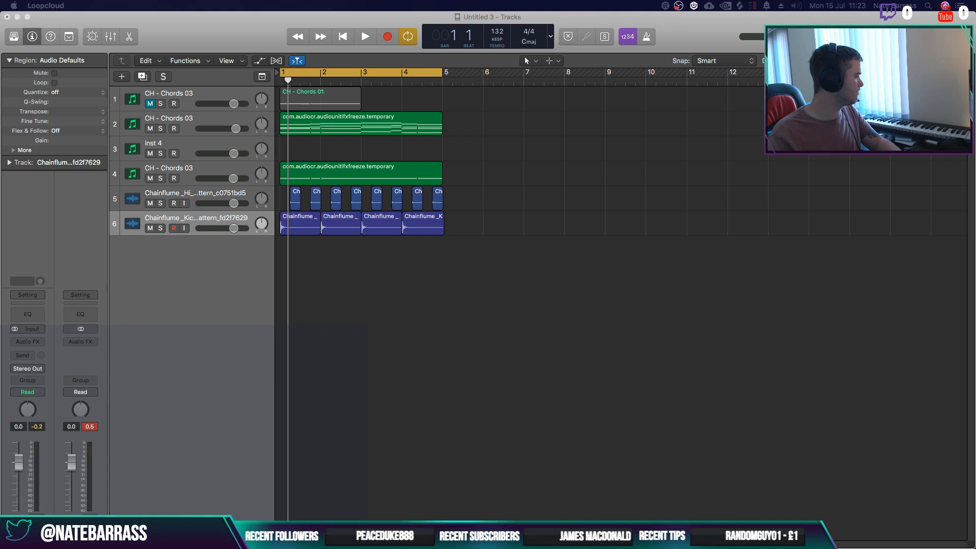
Place the Chainflume snare sample on a new audio track at bar 1 and trim it to its first beat
{"action": "left_click_drag", "start_coordinate": [1, 330], "coordinate": [274, 288]}
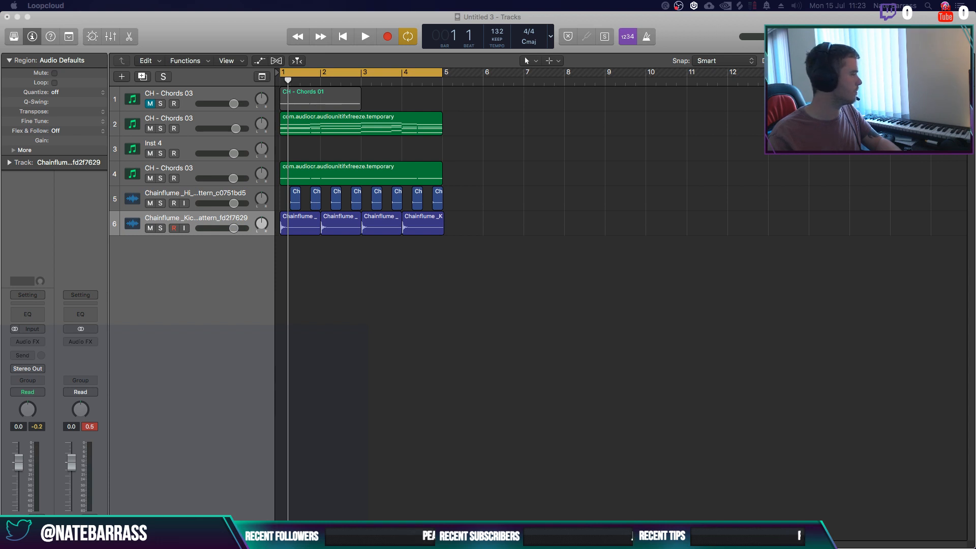
{"action": "left_click_drag", "start_coordinate": [1, 305], "coordinate": [280, 258]}
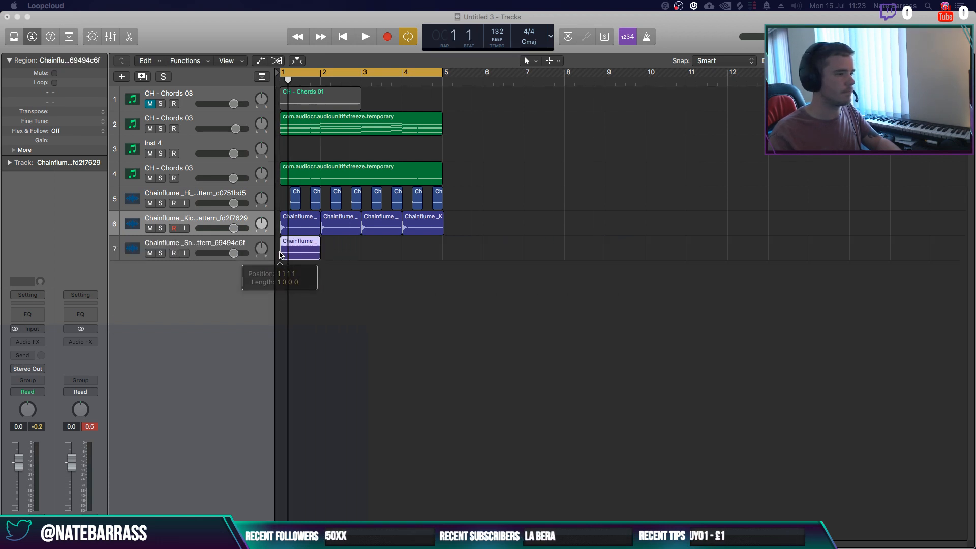
{"action": "left_click", "coordinate": [330, 271]}
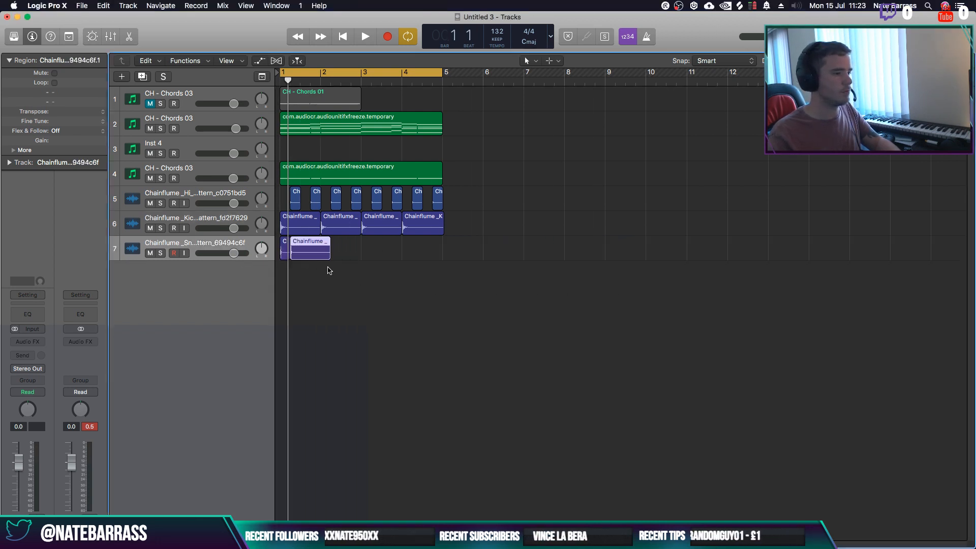
{"action": "key", "text": "Delete"}
{"action": "key", "text": "space"}
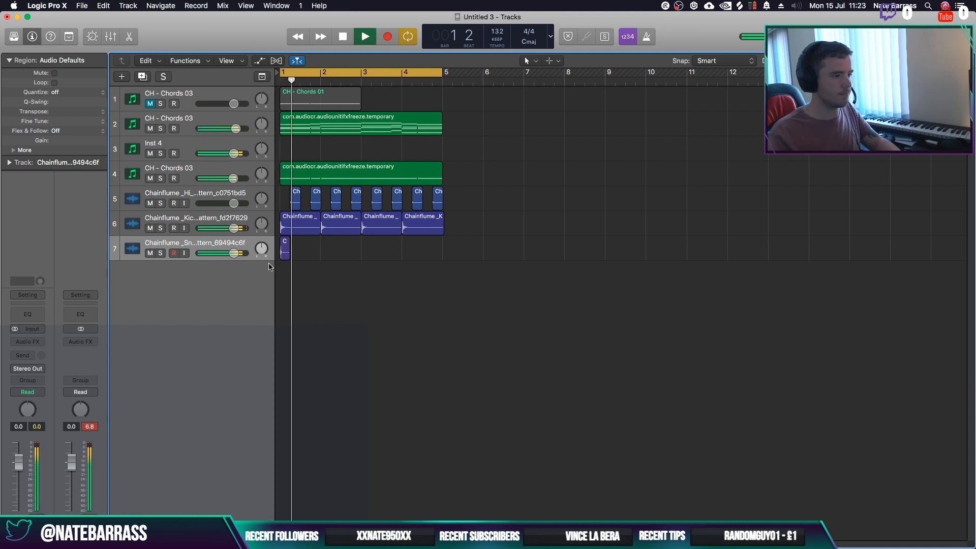
Arrange copies of the trimmed snare on beats 2 and 4 of bars 1 and 2
{"action": "left_click_drag", "start_coordinate": [284, 258], "coordinate": [338, 257]}
{"action": "key", "text": "space"}
{"action": "left_click", "coordinate": [395, 274]}
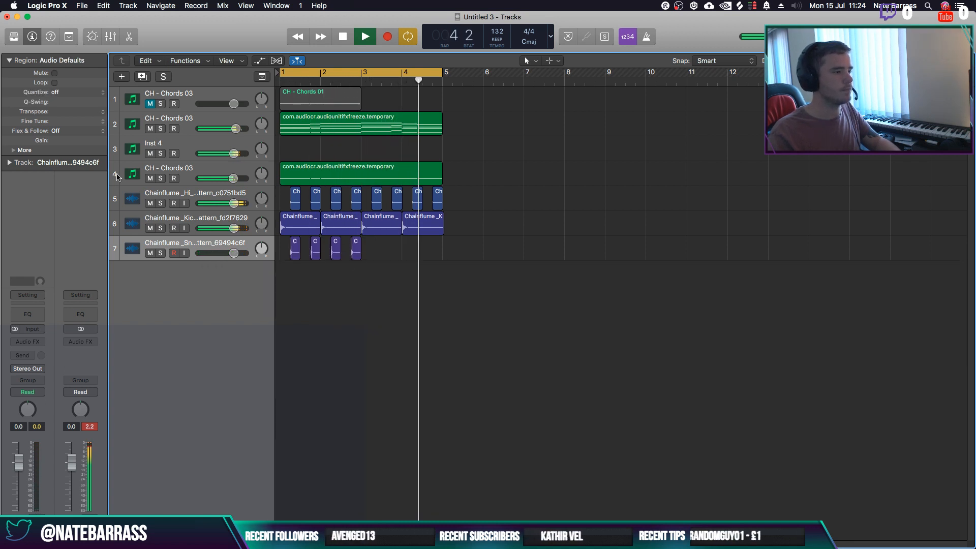
Play the loop, lower the first snare track's volume to about -4.1 dB, and mute that track
{"action": "key", "text": "space"}
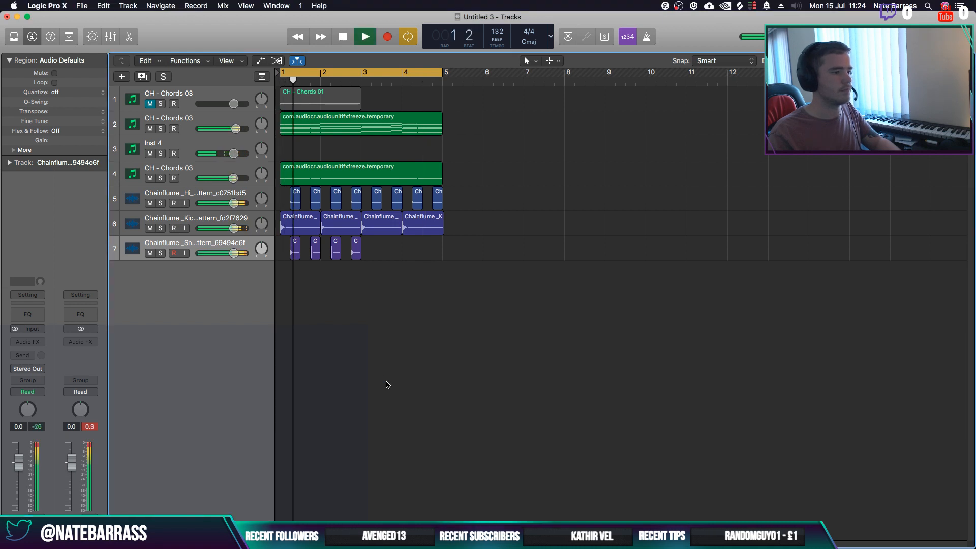
{"action": "left_click_drag", "start_coordinate": [234, 253], "coordinate": [224, 253]}
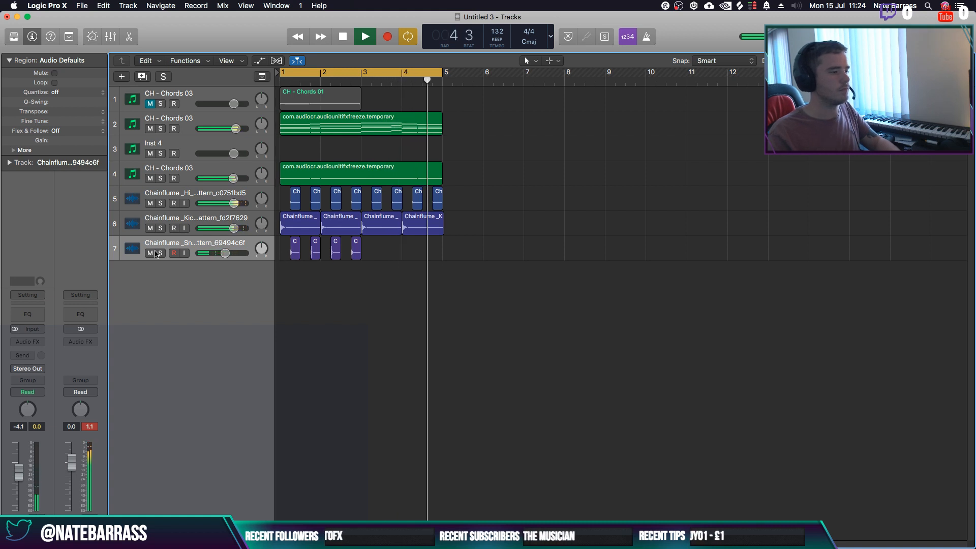
{"action": "key", "text": "space"}
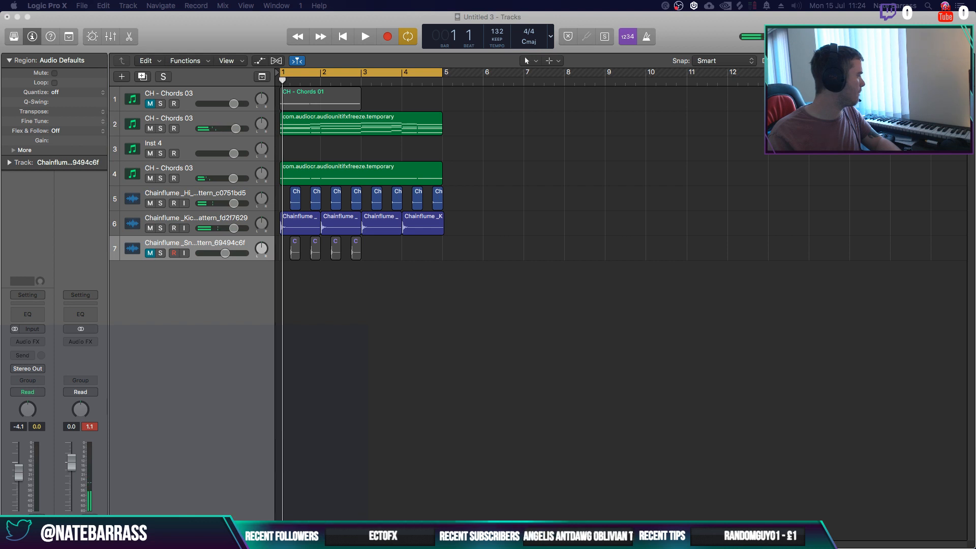
Place the Snare_Don't_Let_Down_01 sample on a new audio track at bar 3 beat 2, and copy a kick region onto another new track just after bar 3
{"action": "left_click_drag", "start_coordinate": [329, 327], "coordinate": [274, 319]}
{"action": "left_click_drag", "start_coordinate": [298, 281], "coordinate": [391, 282]}
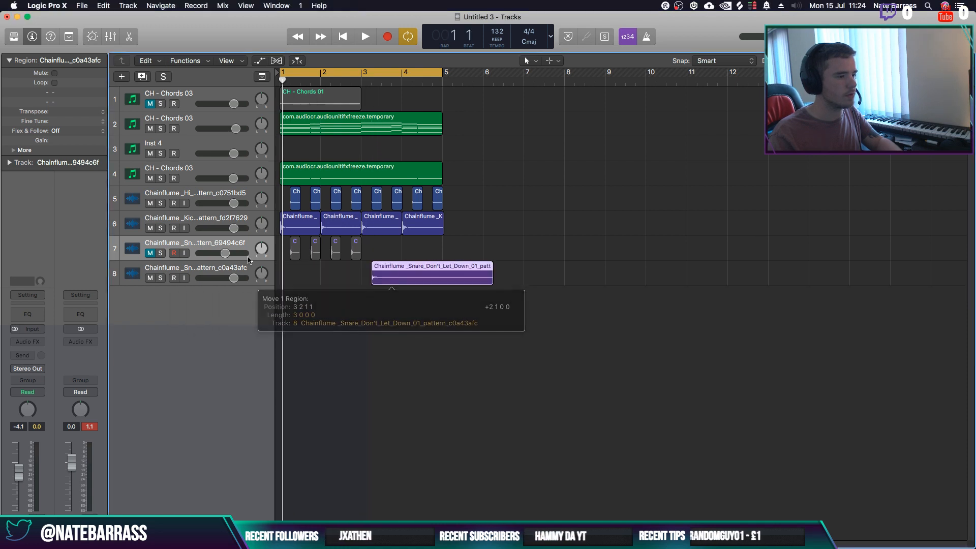
{"action": "left_click", "coordinate": [206, 222]}
{"action": "key", "text": "alt+super+a"}
{"action": "left_click_drag", "start_coordinate": [374, 224], "coordinate": [378, 249]}
{"action": "key", "text": "space"}
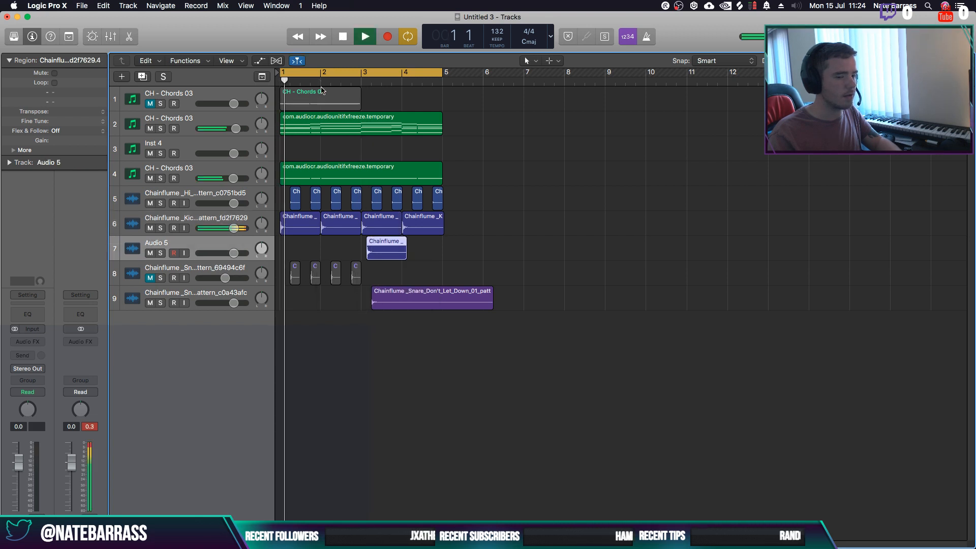
Lower the new snare track's volume and set the Audio 5 kick track to about -2.2 dB during playback
{"action": "left_click", "coordinate": [475, 223]}
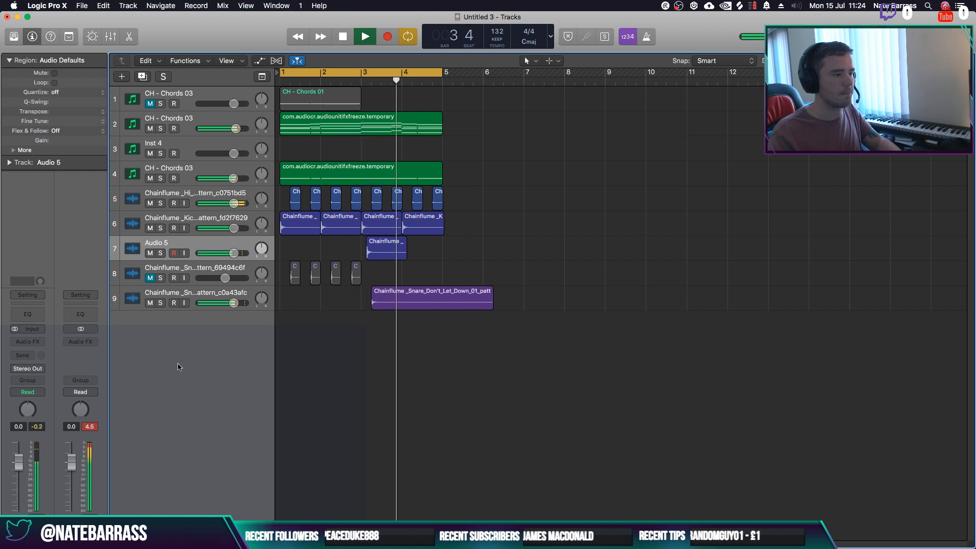
{"action": "left_click_drag", "start_coordinate": [233, 304], "coordinate": [223, 304]}
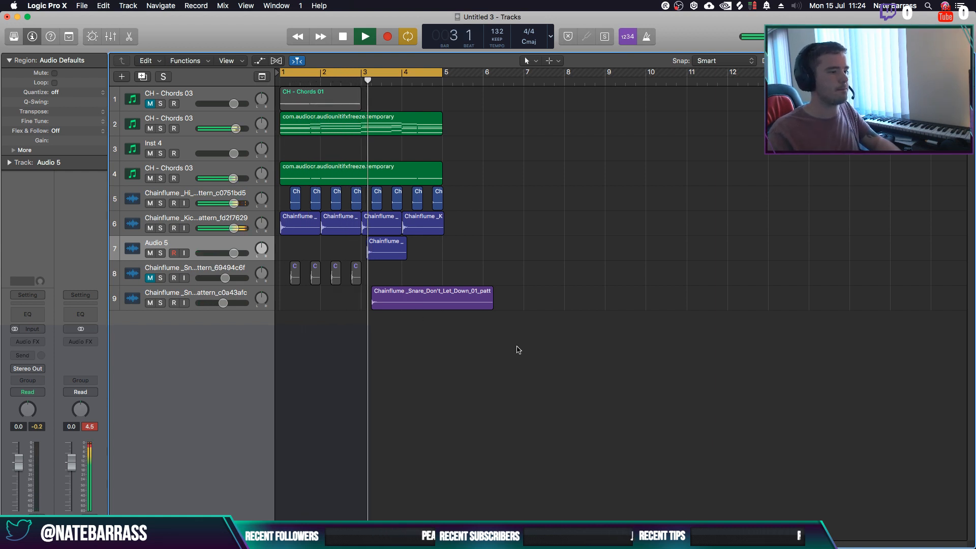
{"action": "left_click_drag", "start_coordinate": [234, 254], "coordinate": [229, 253]}
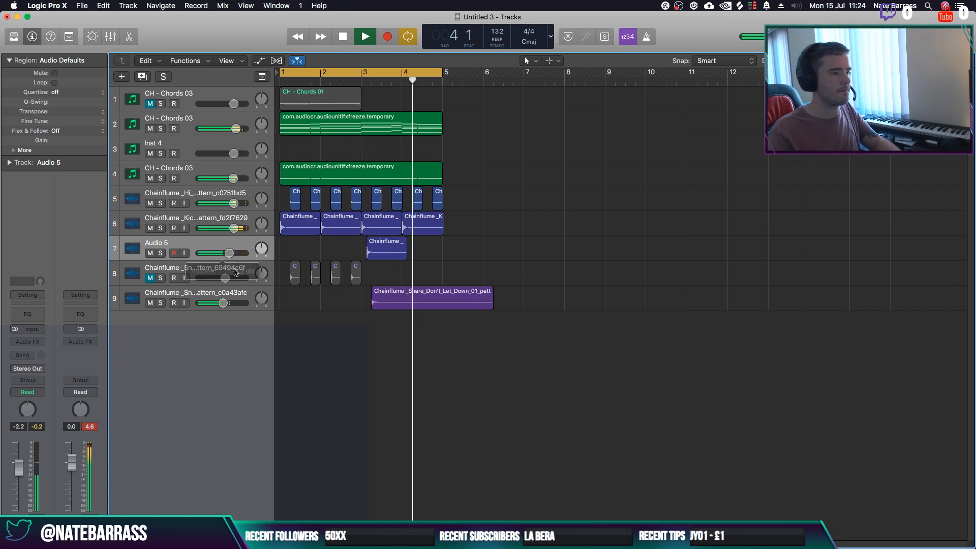
{"action": "left_click_drag", "start_coordinate": [223, 304], "coordinate": [218, 303]}
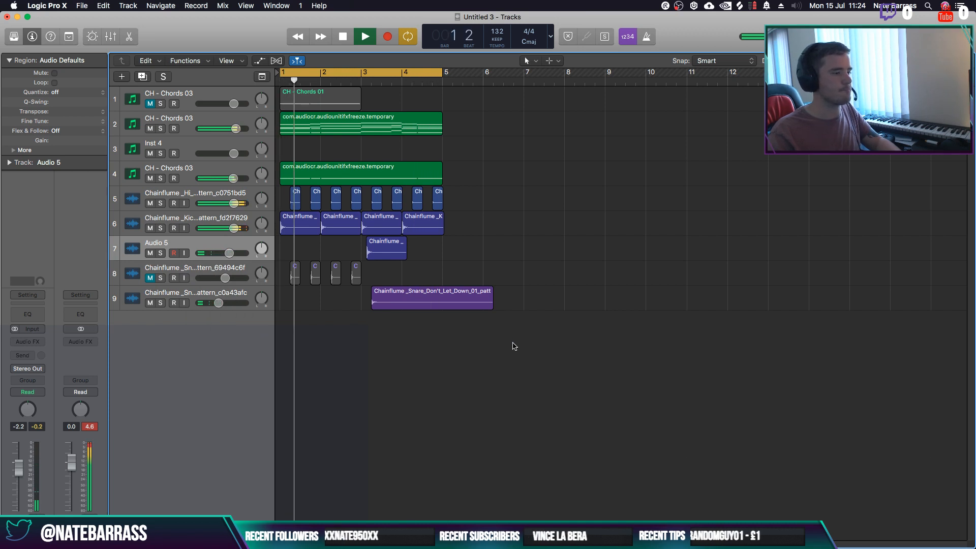
Copy the FF Pro-R reverb from the hi-hat channel to the new Don't Let Down snare channel
{"action": "key", "text": "x"}
{"action": "scroll", "coordinate": [466, 367], "scroll_direction": "up", "scroll_amount": 5}
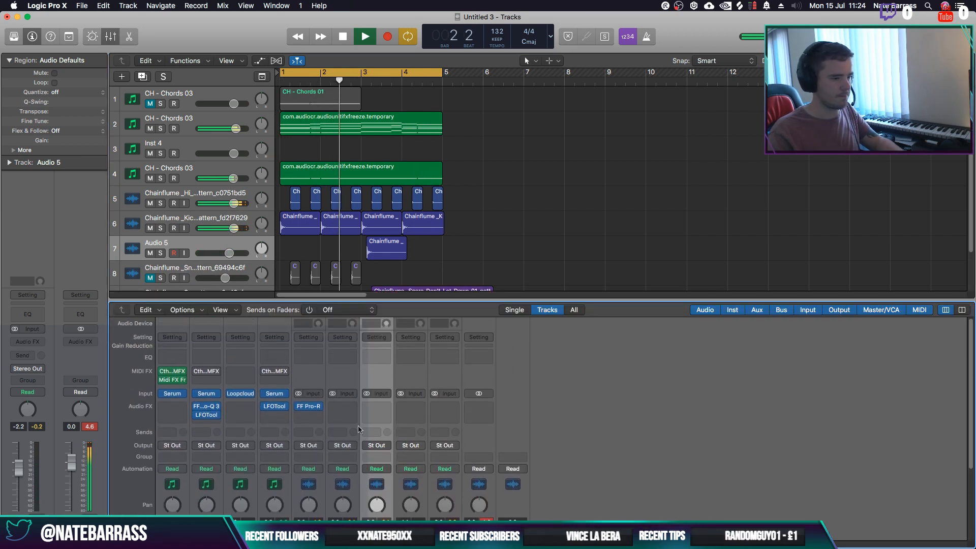
{"action": "left_click_drag", "start_coordinate": [313, 408], "coordinate": [383, 408]}
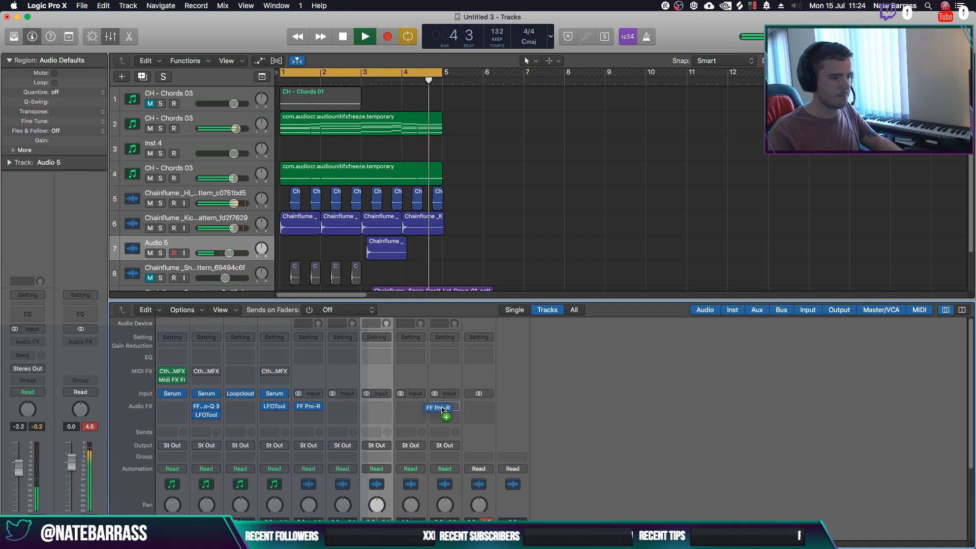
{"action": "key", "text": "x"}
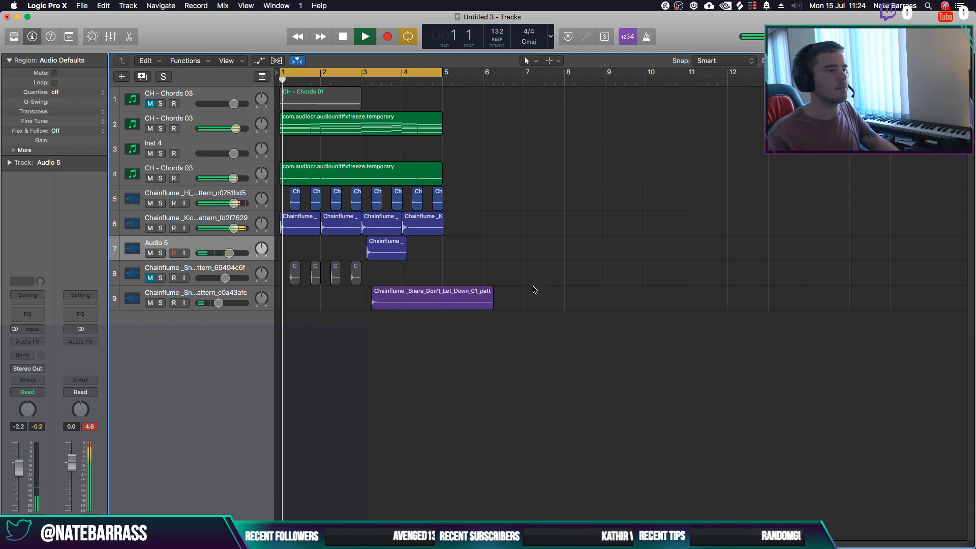
Duplicate the second CH - Chords 03 track, copy its four-bar region onto the duplicate, and open the copy for note editing
{"action": "left_click", "coordinate": [188, 121]}
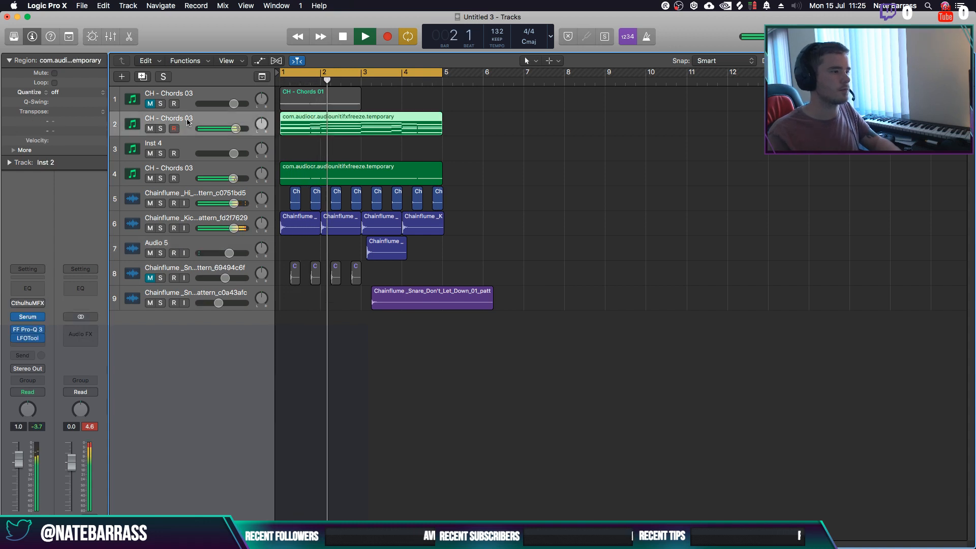
{"action": "key", "text": "super+d"}
{"action": "left_click_drag", "start_coordinate": [341, 130], "coordinate": [331, 150], "text": "alt"}
{"action": "double_click", "coordinate": [319, 142]}
Delete the lower chord notes in the copied region, keeping only the top melody line across all four bars
{"action": "left_click_drag", "start_coordinate": [796, 518], "coordinate": [255, 315]}
{"action": "key", "text": "Delete"}
{"action": "left_click_drag", "start_coordinate": [651, 369], "coordinate": [732, 287]}
{"action": "key", "text": "Delete"}
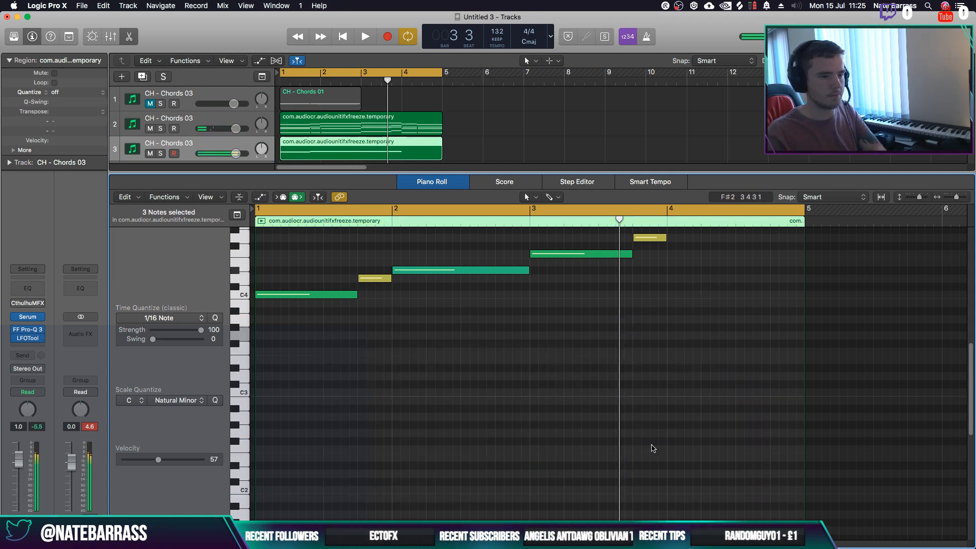
{"action": "scroll", "coordinate": [652, 452], "scroll_direction": "up", "scroll_amount": 4}
{"action": "key", "text": "super+z"}
{"action": "left_click_drag", "start_coordinate": [649, 452], "coordinate": [651, 379]}
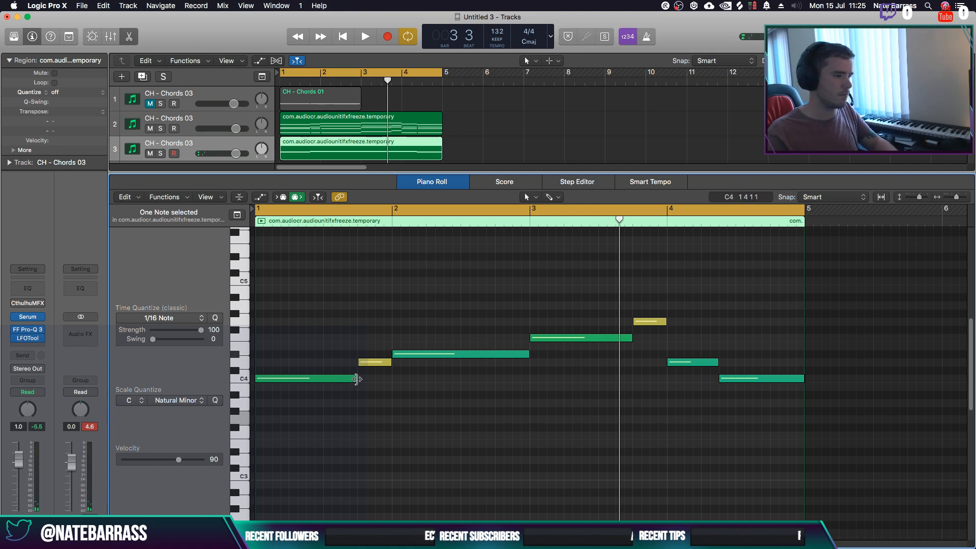
Trim the C4 note in bar 1 and the D#4 note in bar 2 to beat 2, and add a one-beat D#4 on beat 4 of bar 2
{"action": "key", "text": "shift+space"}
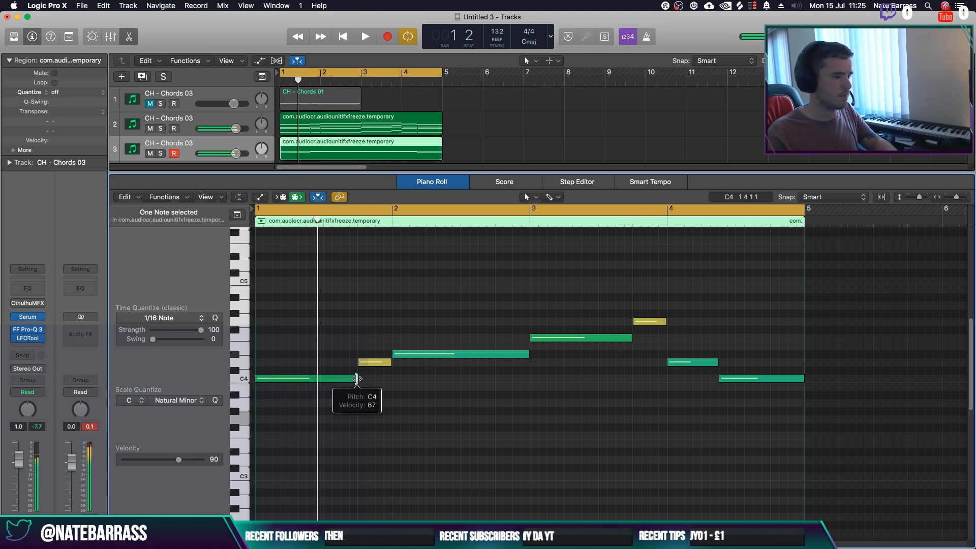
{"action": "left_click_drag", "start_coordinate": [257, 379], "coordinate": [290, 379]}
{"action": "left_click_drag", "start_coordinate": [350, 379], "coordinate": [322, 379]}
{"action": "key", "text": "space"}
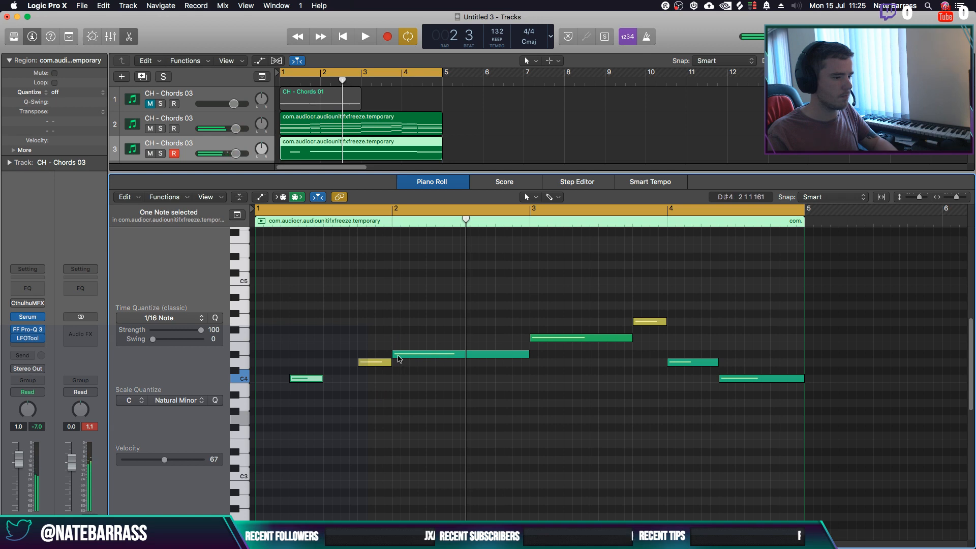
{"action": "left_click_drag", "start_coordinate": [395, 354], "coordinate": [427, 355]}
{"action": "left_click_drag", "start_coordinate": [524, 354], "coordinate": [460, 355]}
{"action": "key", "text": "space"}
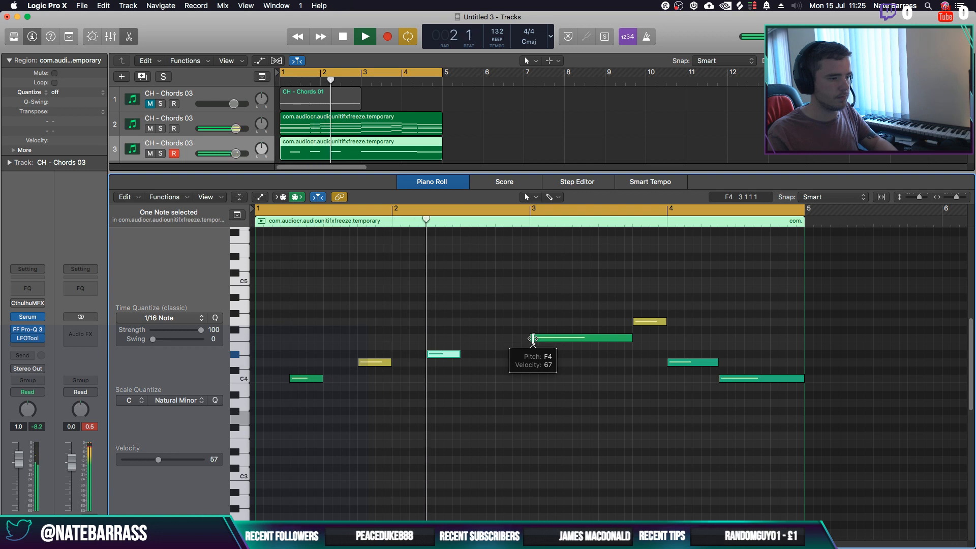
{"action": "key", "text": "space"}
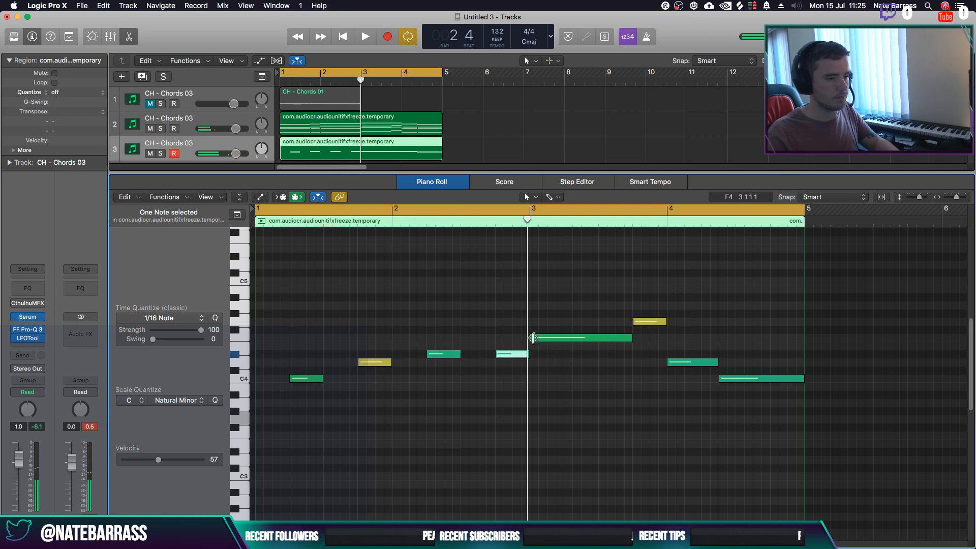
Trim F4 to beat 2 of bar 3, shorten D4 and C4 in bar 4 to start on beats 2 and 3, and raise all notes an octave
{"action": "left_click_drag", "start_coordinate": [533, 339], "coordinate": [567, 338]}
{"action": "left_click_drag", "start_coordinate": [632, 338], "coordinate": [597, 341]}
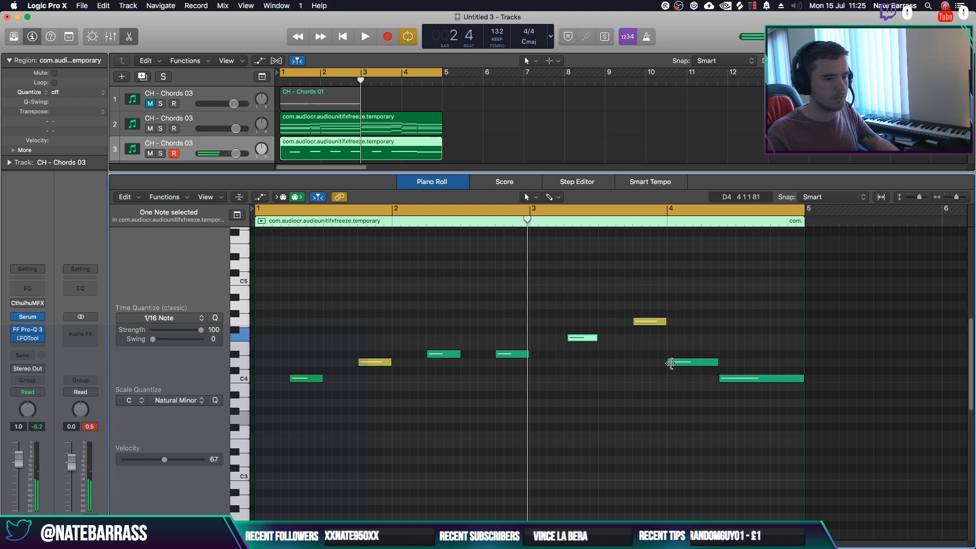
{"action": "left_click_drag", "start_coordinate": [671, 363], "coordinate": [737, 379]}
{"action": "left_click_drag", "start_coordinate": [803, 379], "coordinate": [769, 379]}
{"action": "key", "text": "super+a"}
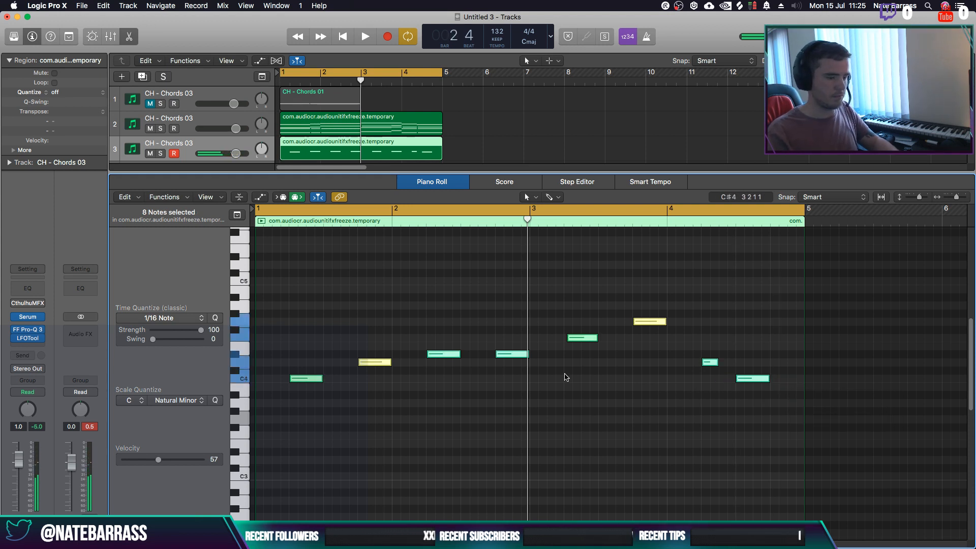
{"action": "key", "text": "alt+shift+Up"}
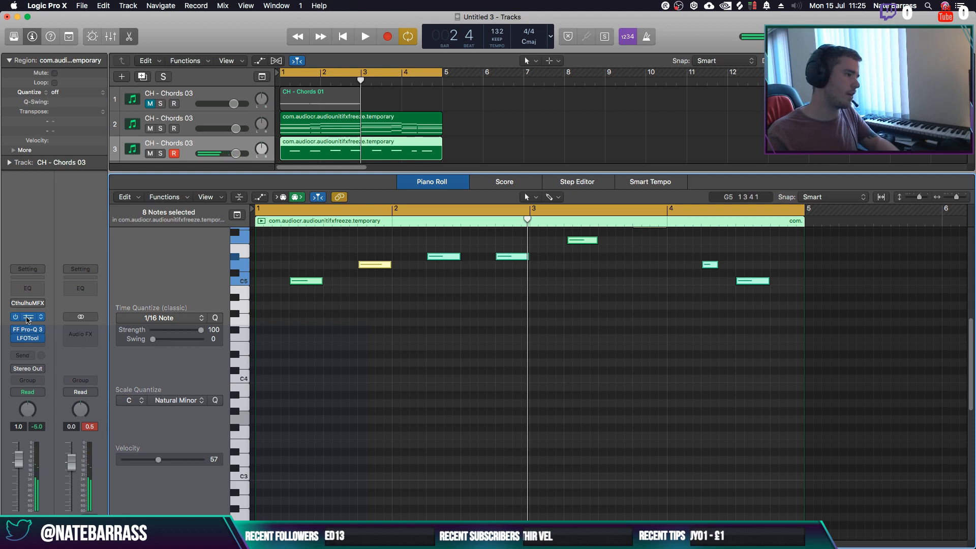
Open Serum on the duplicated track, load the CH - Chords 04 preset, and audition it soloed before turning solo off
{"action": "key", "text": "v"}
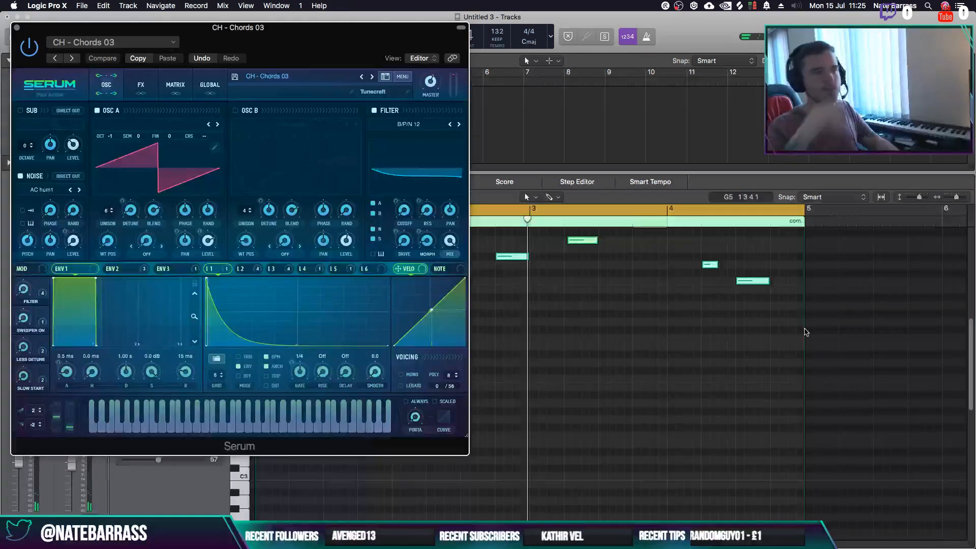
{"action": "left_click", "coordinate": [373, 79]}
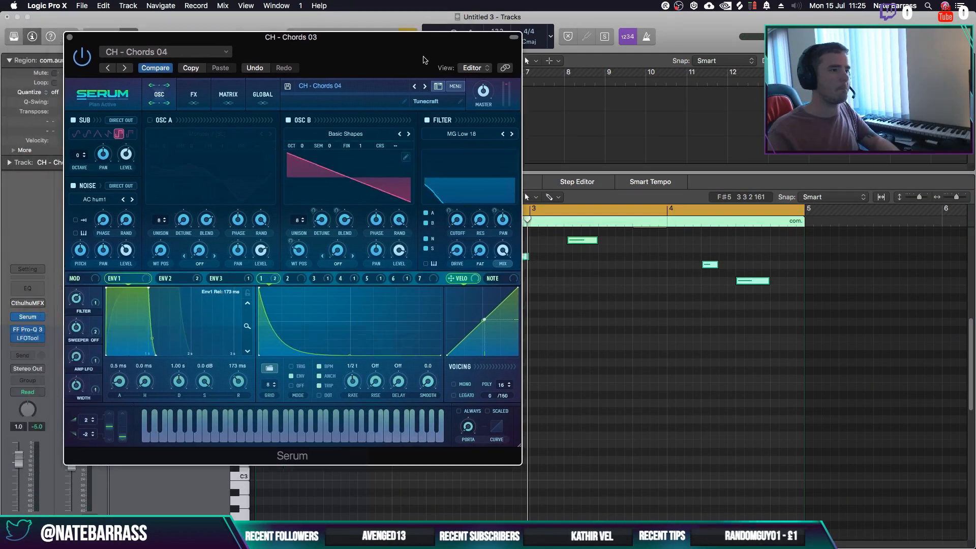
{"action": "left_click", "coordinate": [161, 154]}
{"action": "key", "text": "space"}
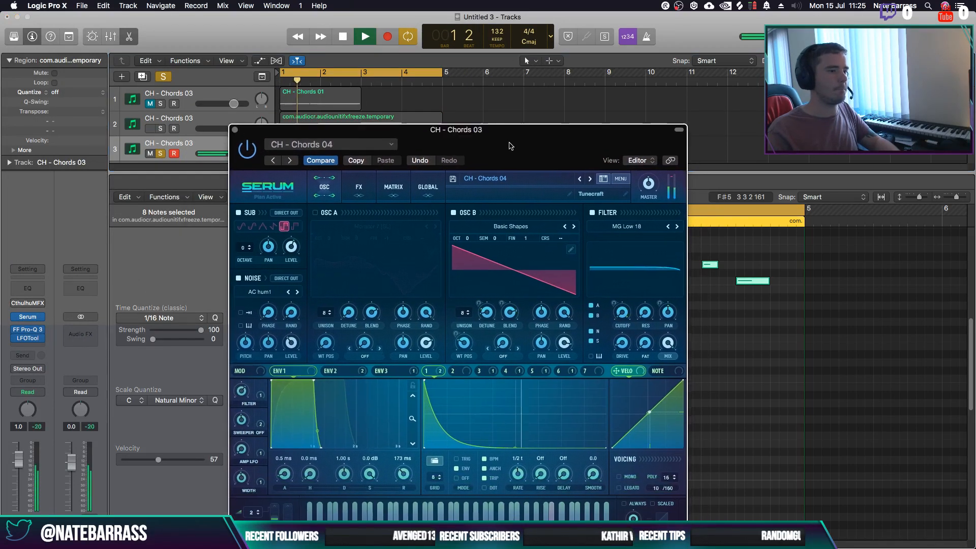
{"action": "key", "text": "space"}
{"action": "left_click", "coordinate": [163, 76]}
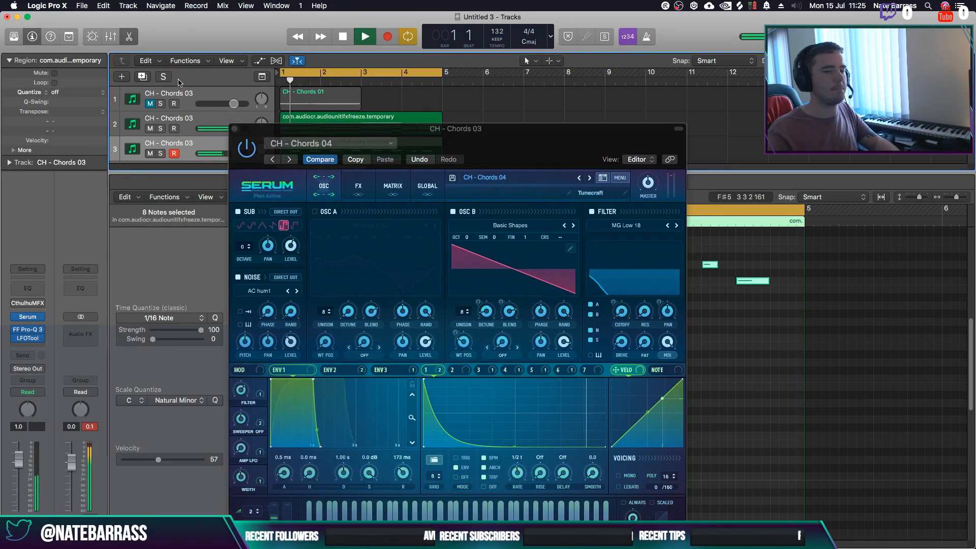
Audition the Serum presets from CH - Chords 05 onward with the full mix, keep CH - Chords 10, and close the plug-in
{"action": "key", "text": "space"}
{"action": "left_click", "coordinate": [603, 177]}
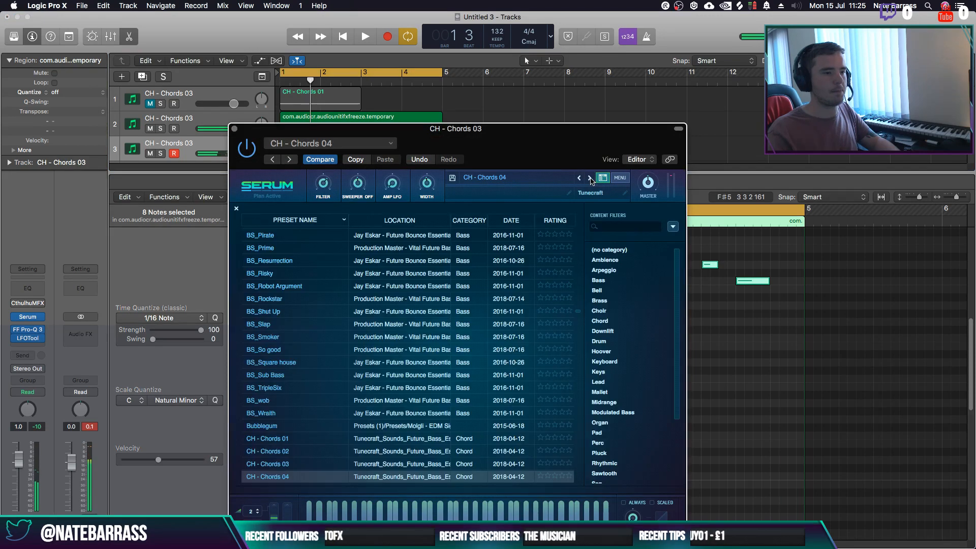
{"action": "left_click", "coordinate": [590, 178]}
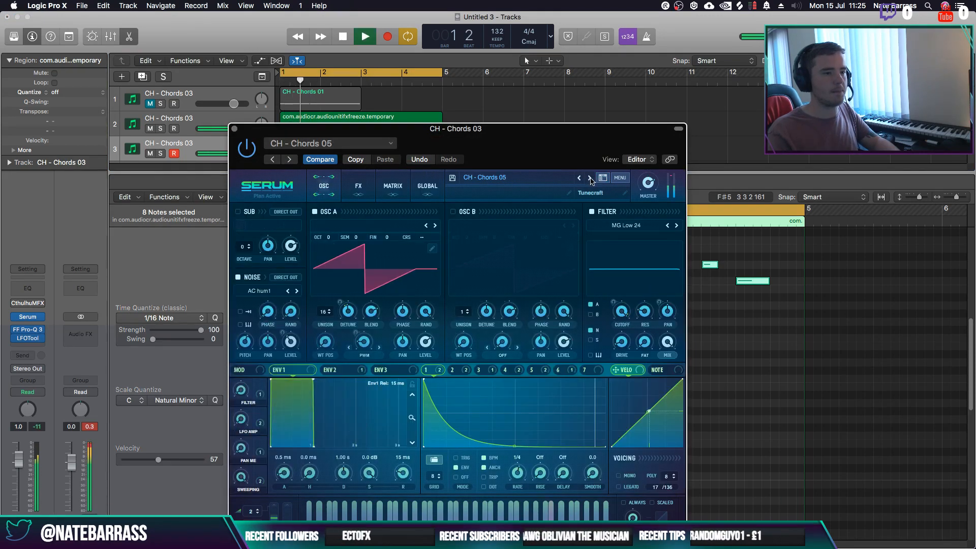
{"action": "left_click", "coordinate": [590, 178]}
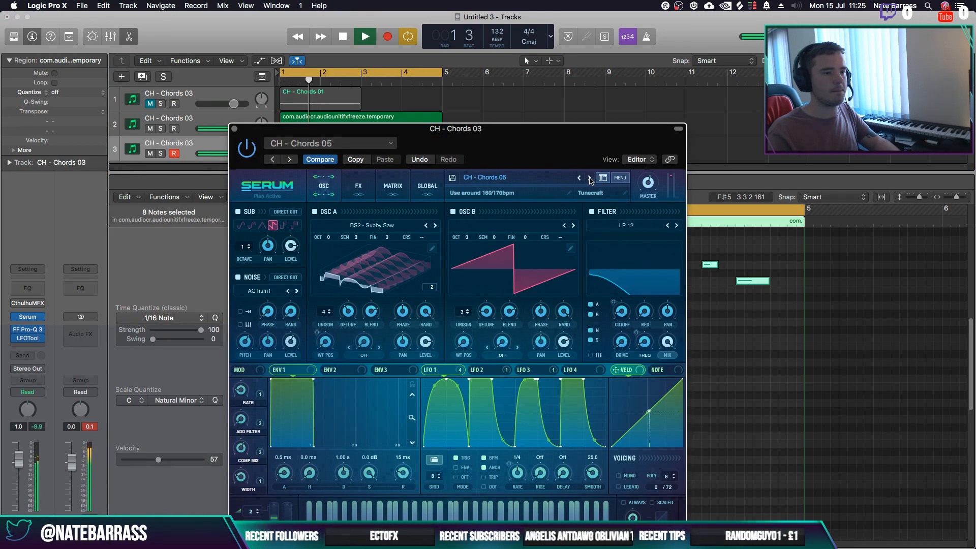
{"action": "left_click", "coordinate": [590, 178]}
{"action": "key", "text": "space"}
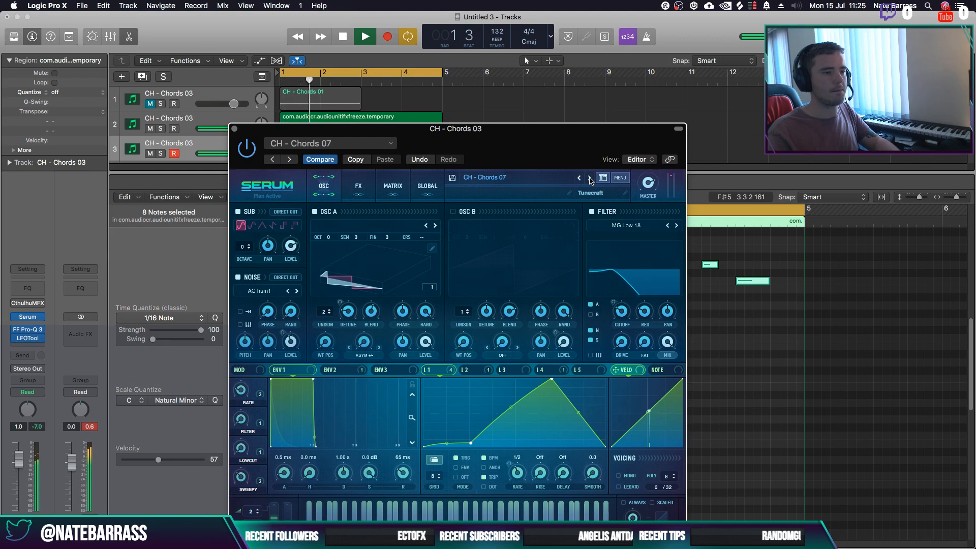
{"action": "left_click", "coordinate": [590, 178]}
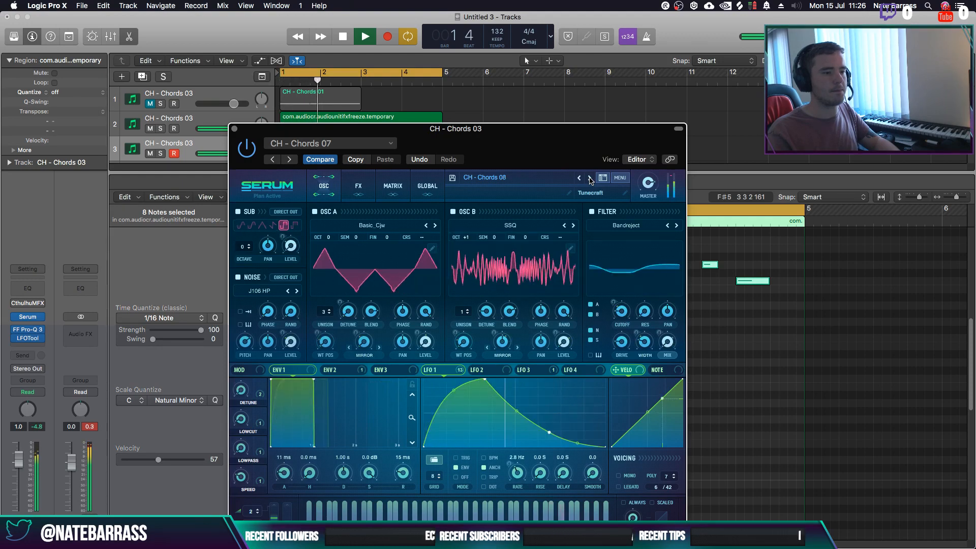
{"action": "left_click", "coordinate": [590, 178]}
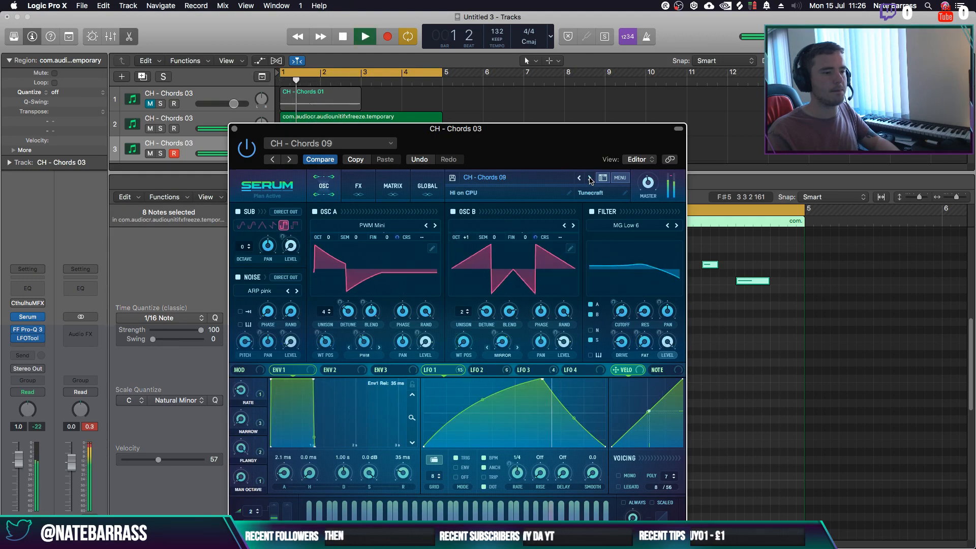
{"action": "key", "text": "space"}
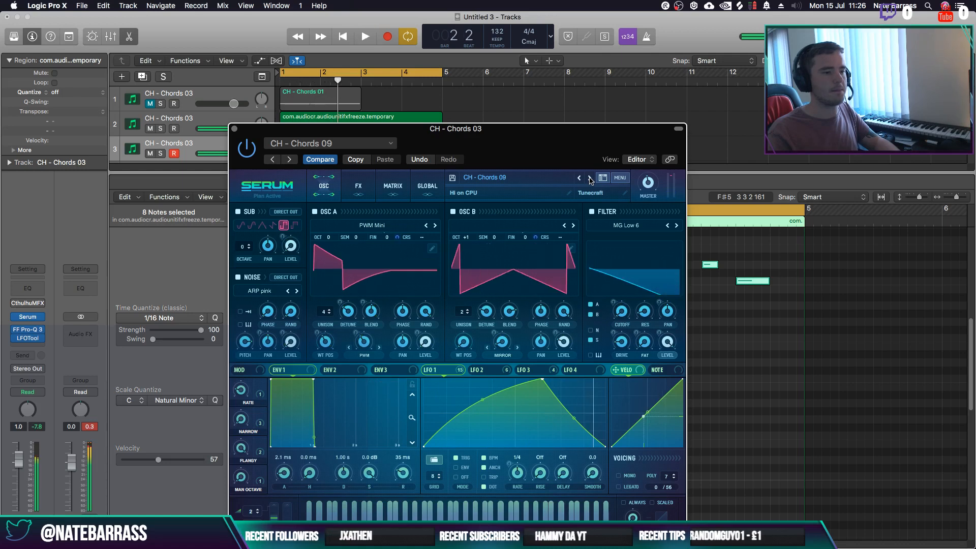
{"action": "left_click", "coordinate": [589, 178]}
{"action": "key", "text": "space"}
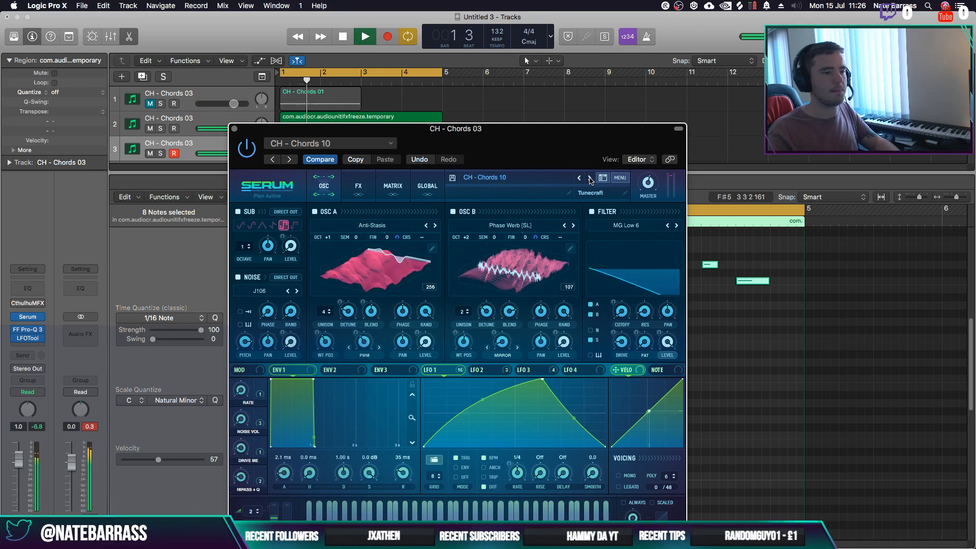
{"action": "left_click", "coordinate": [235, 129]}
{"action": "scroll", "coordinate": [407, 351], "scroll_direction": "up", "scroll_amount": 3}
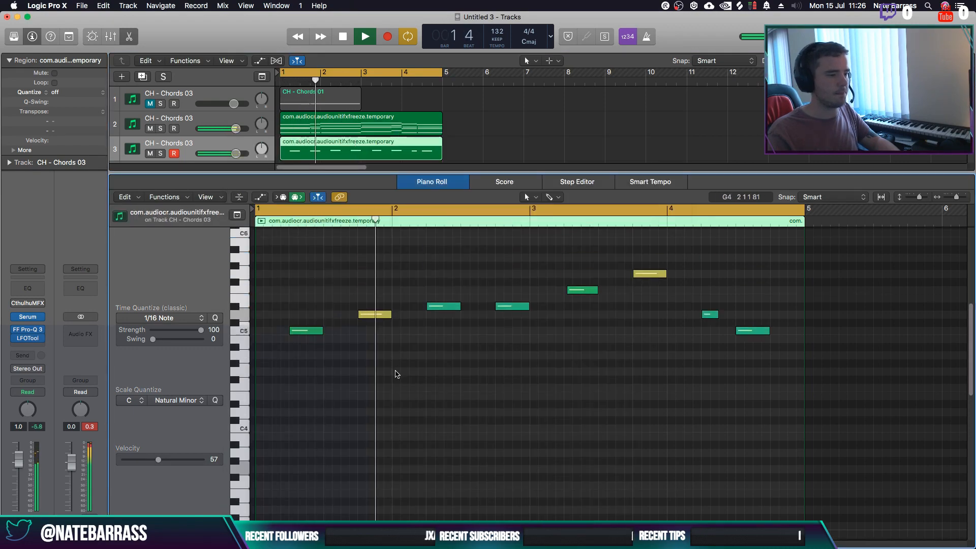
Move both D#5 notes in bar 2 one beat earlier, onto beats 1 and 3, and play the result
{"action": "key", "text": "space"}
{"action": "left_click_drag", "start_coordinate": [443, 306], "coordinate": [410, 306]}
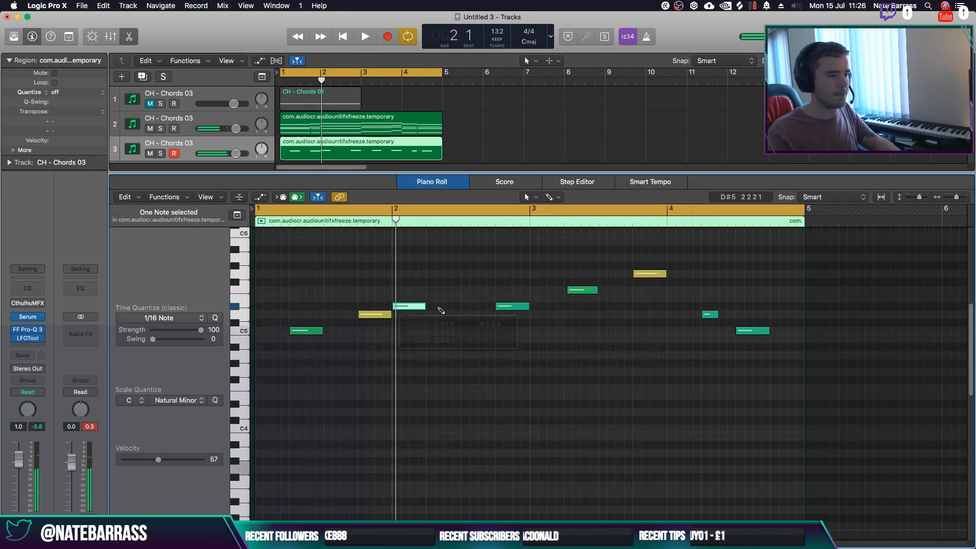
{"action": "left_click_drag", "start_coordinate": [490, 309], "coordinate": [478, 309]}
{"action": "key", "text": "space"}
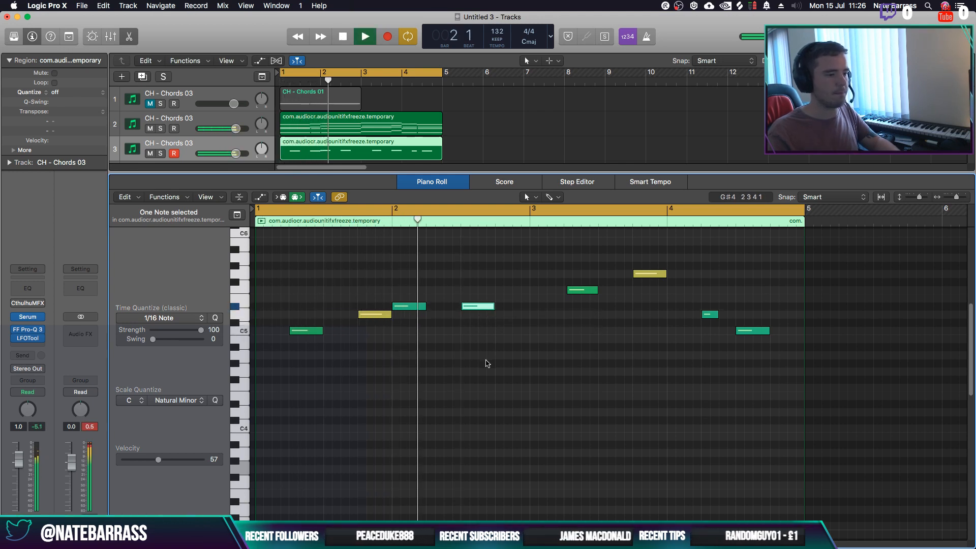
{"action": "key", "text": "space"}
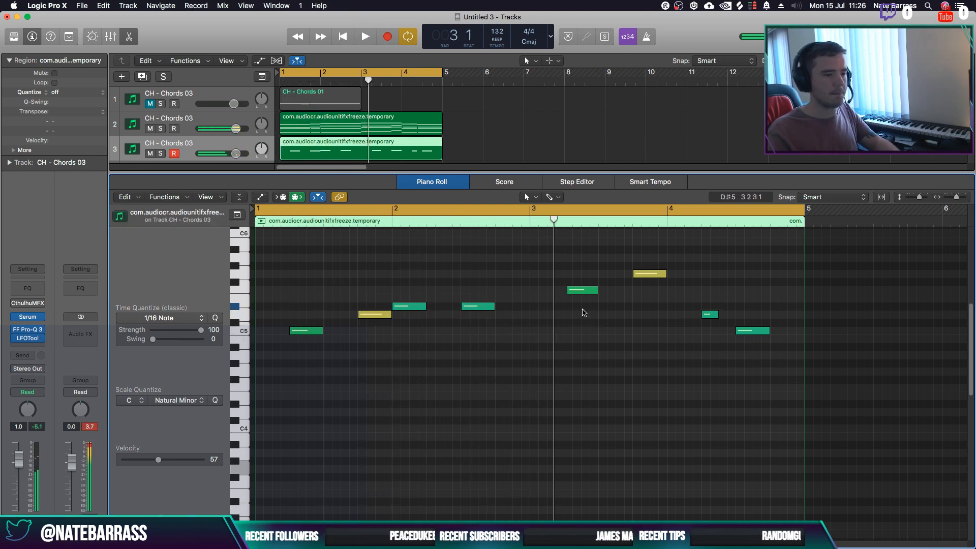
Move the F5 and G5 notes in bar 3 earlier together so F5 starts on beat 1, and restart playback
{"action": "left_click_drag", "start_coordinate": [581, 310], "coordinate": [656, 266]}
{"action": "left_click_drag", "start_coordinate": [582, 291], "coordinate": [546, 294]}
{"action": "key", "text": "space"}
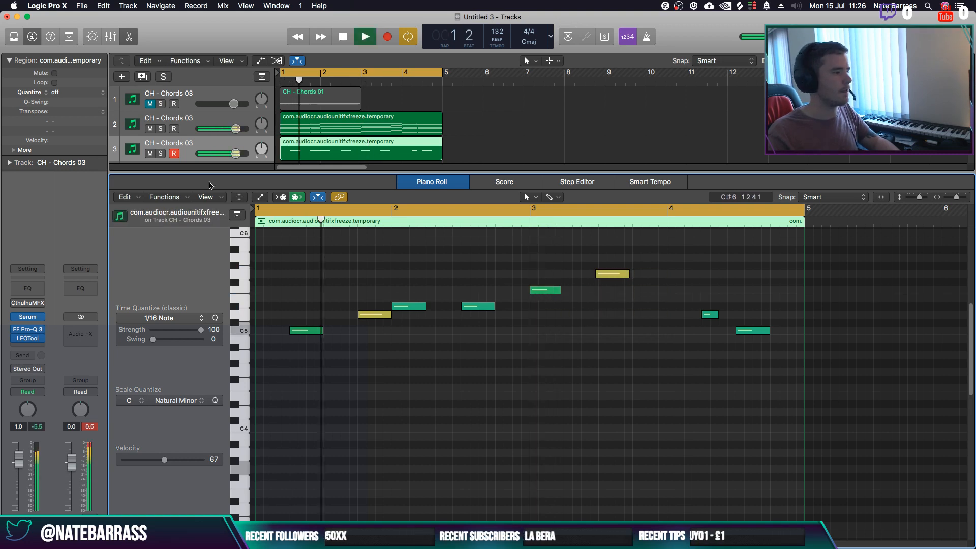
Audition the next Serum presets on the melody track, keep CH - Chords 12, and close the plug-in
{"action": "left_click", "coordinate": [28, 317]}
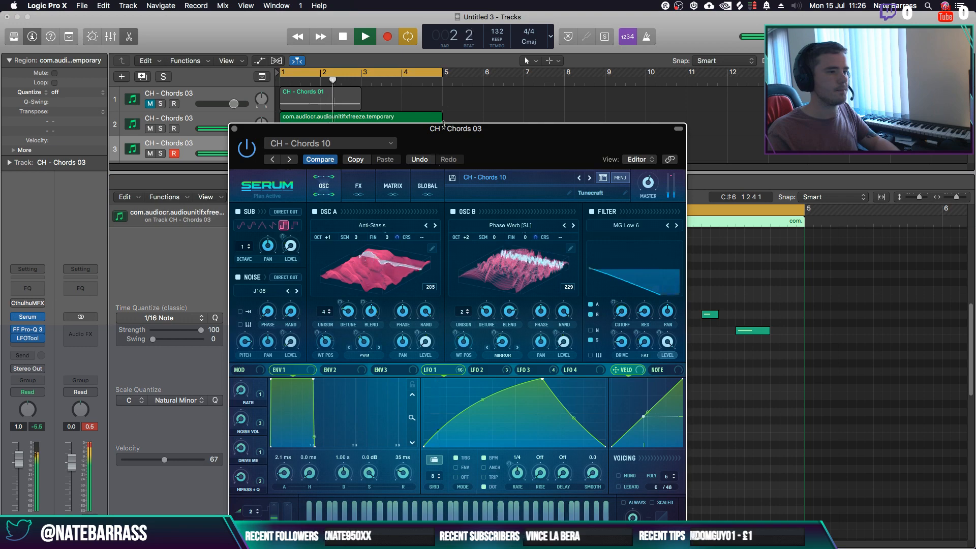
{"action": "left_click", "coordinate": [589, 178]}
{"action": "key", "text": "space"}
{"action": "key", "text": "space"}
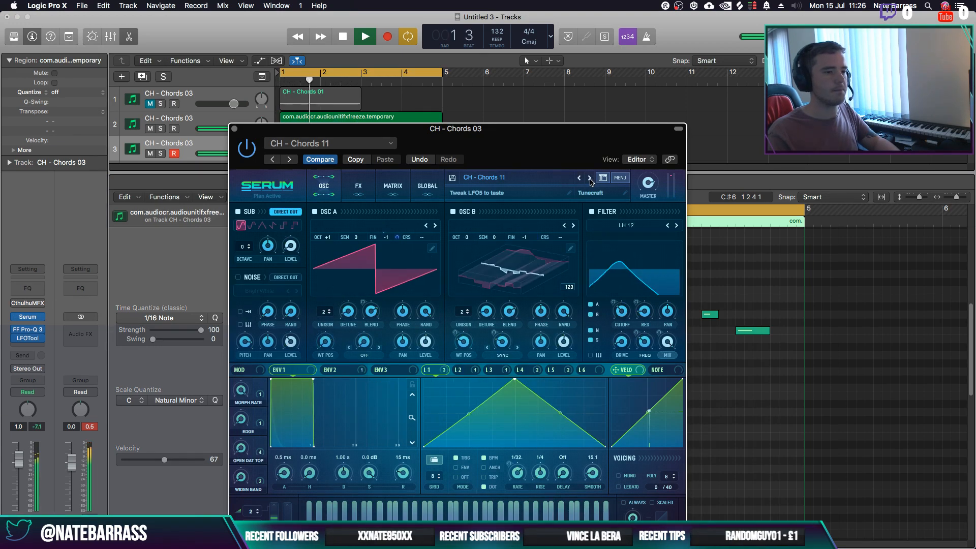
{"action": "left_click", "coordinate": [590, 178]}
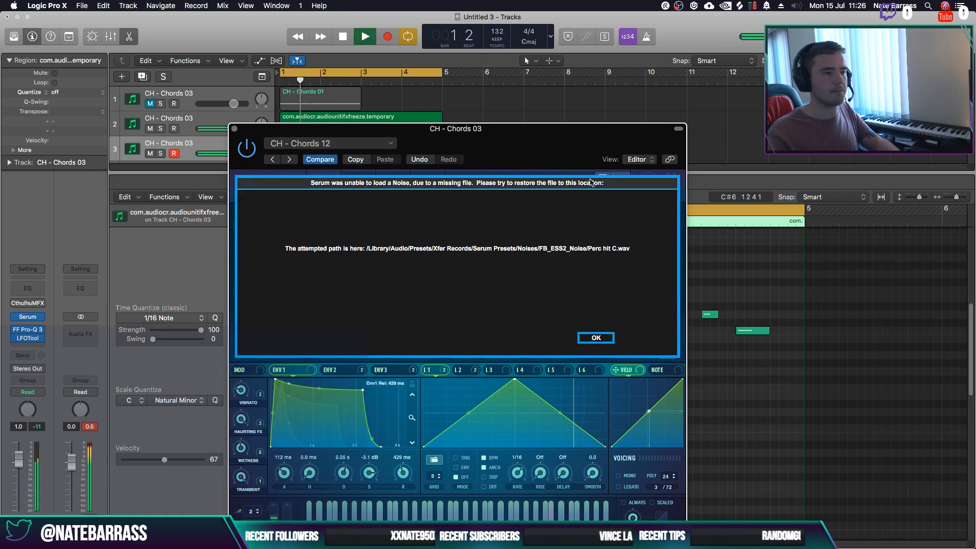
{"action": "left_click", "coordinate": [596, 337]}
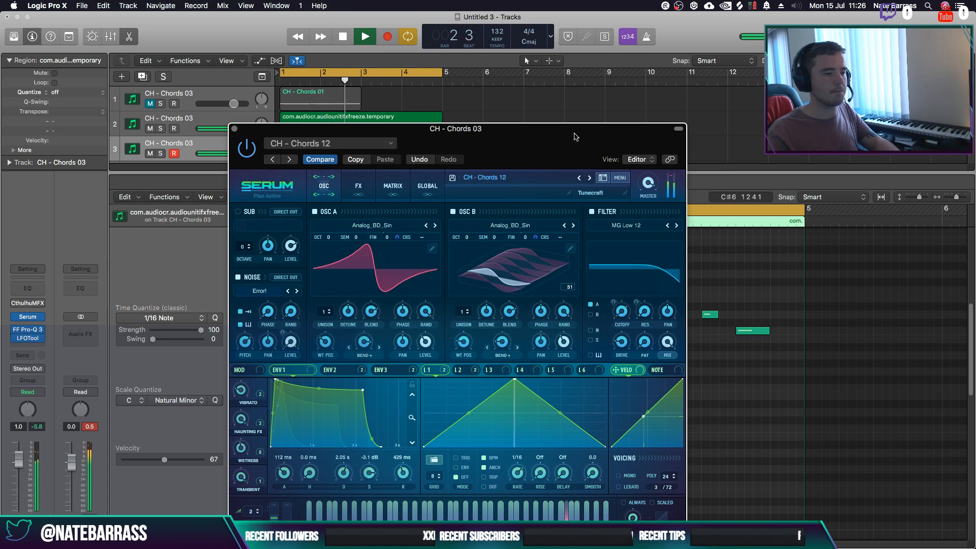
{"action": "left_click_drag", "start_coordinate": [506, 150], "coordinate": [454, 135]}
{"action": "left_click", "coordinate": [182, 115]}
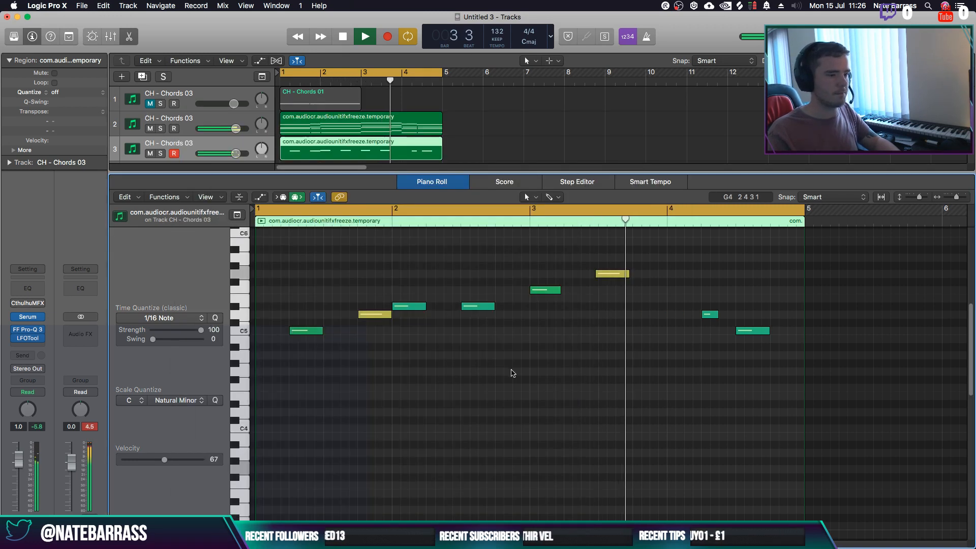
Delete the second D#5 in bar 2 and lengthen the first D#5 to two beats
{"action": "key", "text": "space"}
{"action": "key", "text": "space"}
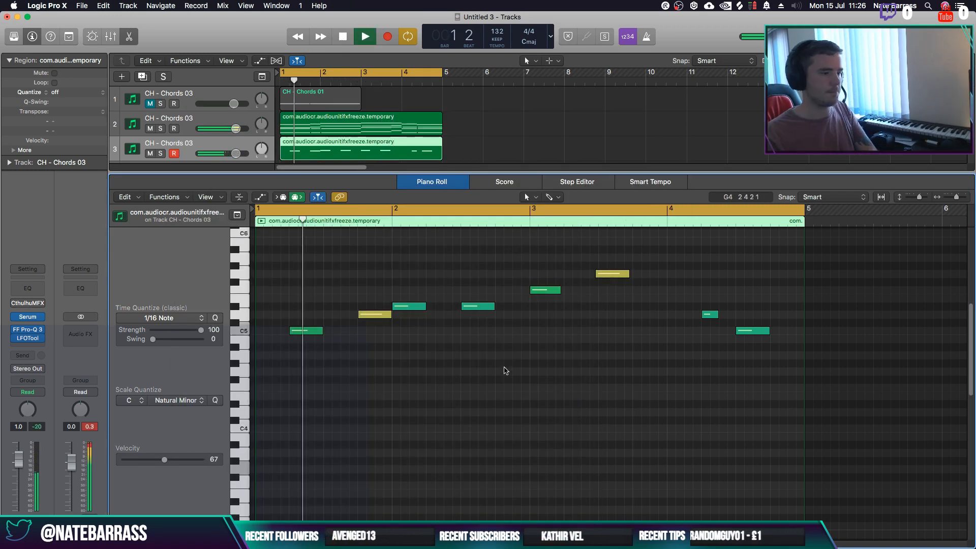
{"action": "key", "text": "space"}
{"action": "left_click", "coordinate": [478, 306]}
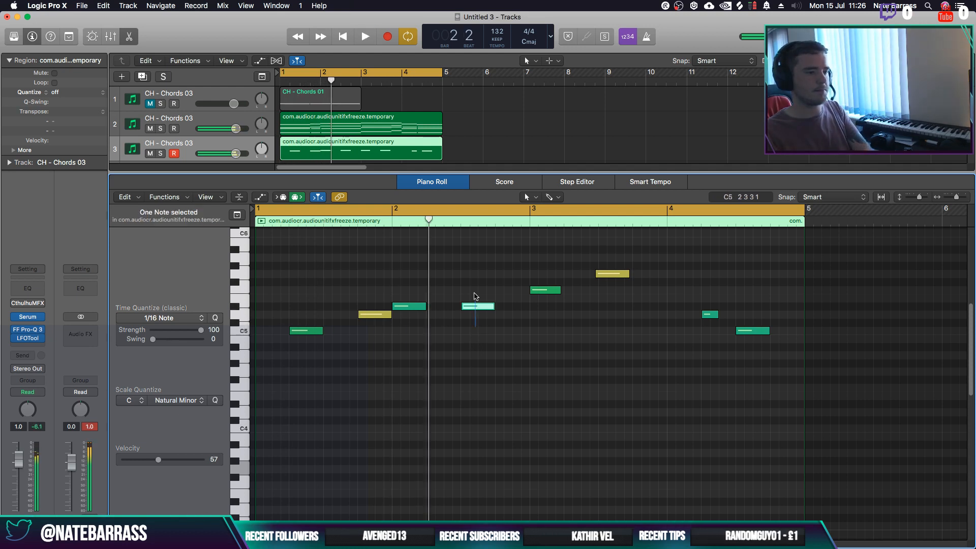
{"action": "left_click_drag", "start_coordinate": [426, 308], "coordinate": [529, 316]}
{"action": "key", "text": "space"}
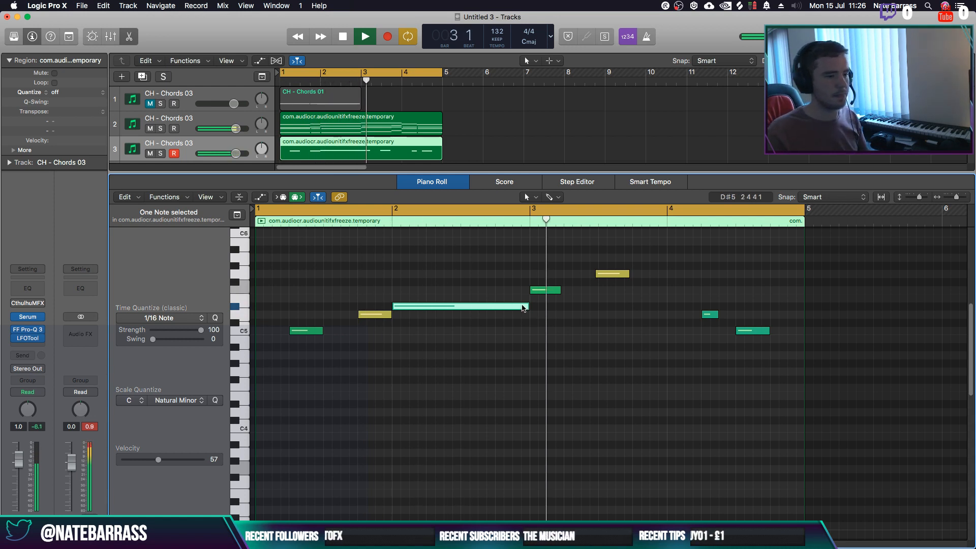
{"action": "left_click_drag", "start_coordinate": [523, 308], "coordinate": [460, 308]}
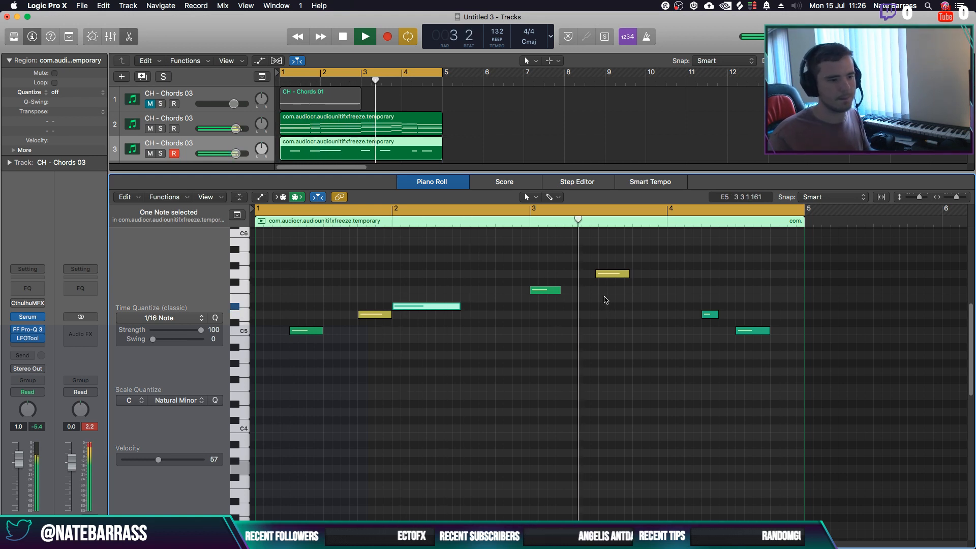
Extend D5 back to the start of bar 4 and lengthen C5 to the end of that bar, slightly trimming the start of G5
{"action": "left_click_drag", "start_coordinate": [597, 274], "coordinate": [600, 274]}
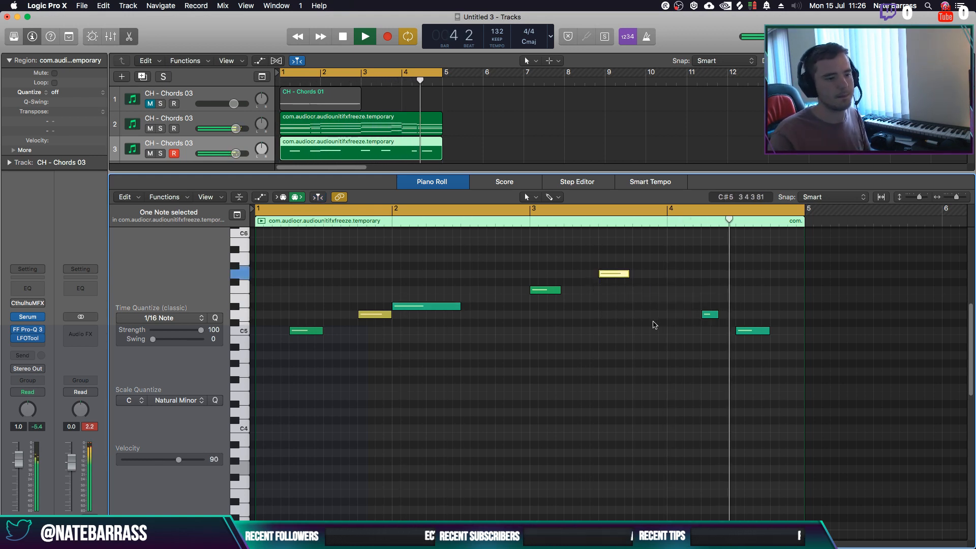
{"action": "left_click_drag", "start_coordinate": [703, 314], "coordinate": [667, 314]}
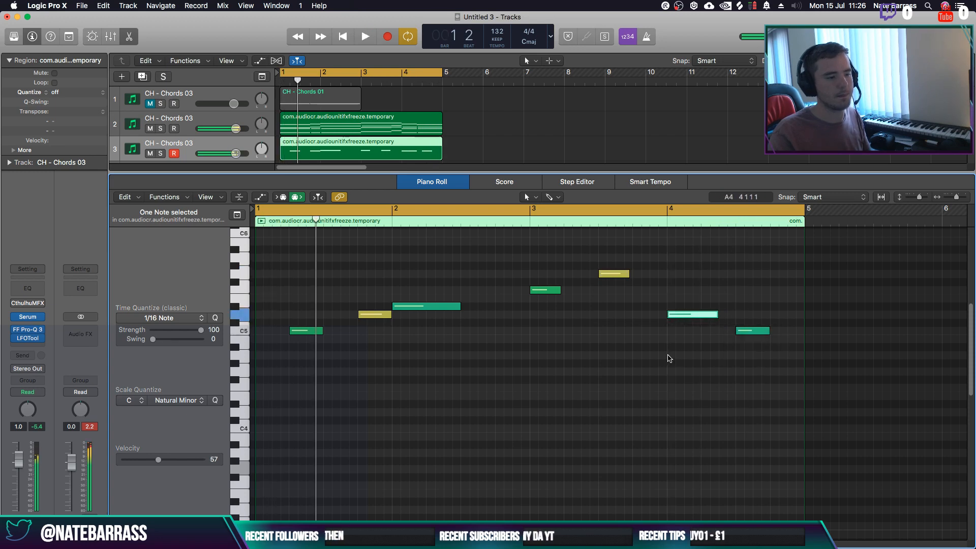
{"action": "key", "text": "space"}
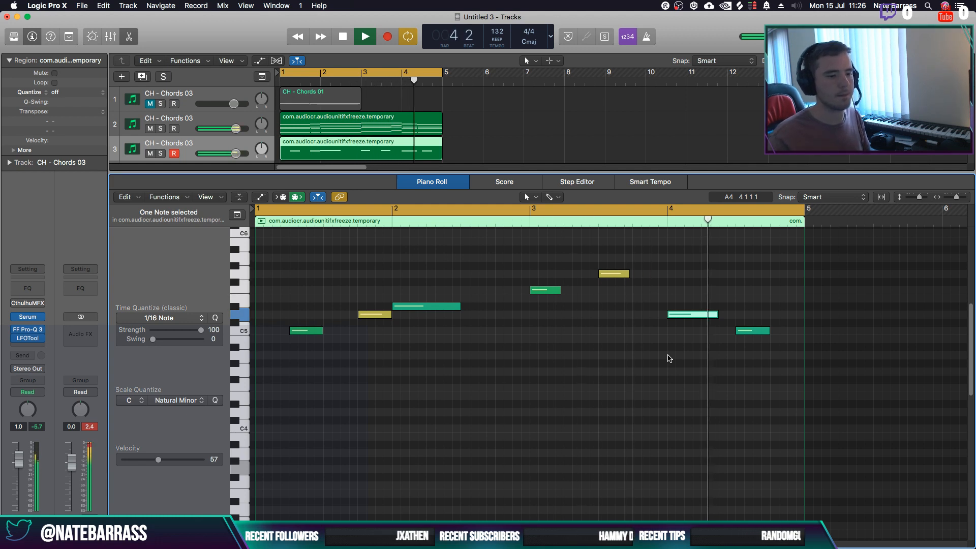
{"action": "left_click_drag", "start_coordinate": [768, 331], "coordinate": [805, 331]}
Lengthen F5 in bar 3 to two beats and D5 in bar 4 up to beat 3, and move G5 to beat 4 of bar 3
{"action": "left_click_drag", "start_coordinate": [560, 290], "coordinate": [597, 291]}
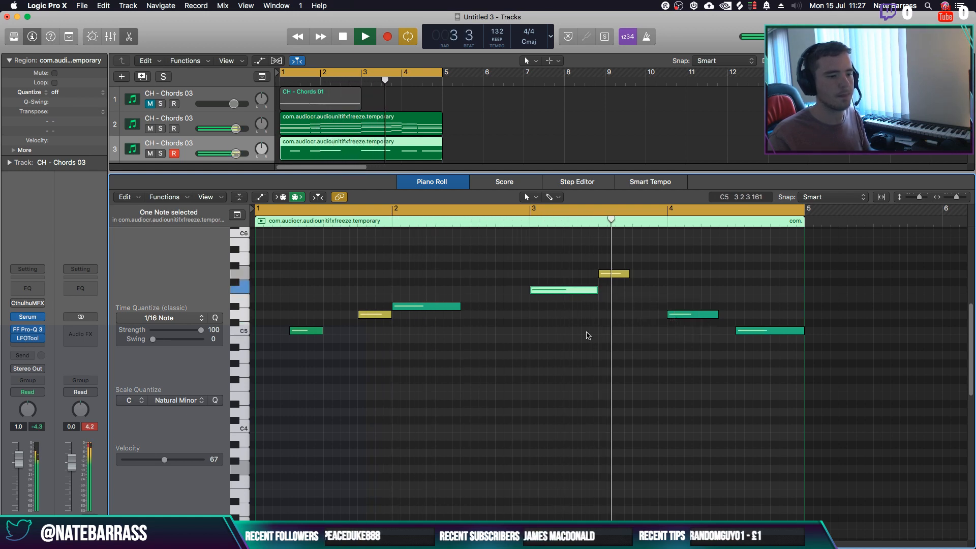
{"action": "left_click_drag", "start_coordinate": [597, 290], "coordinate": [580, 290]}
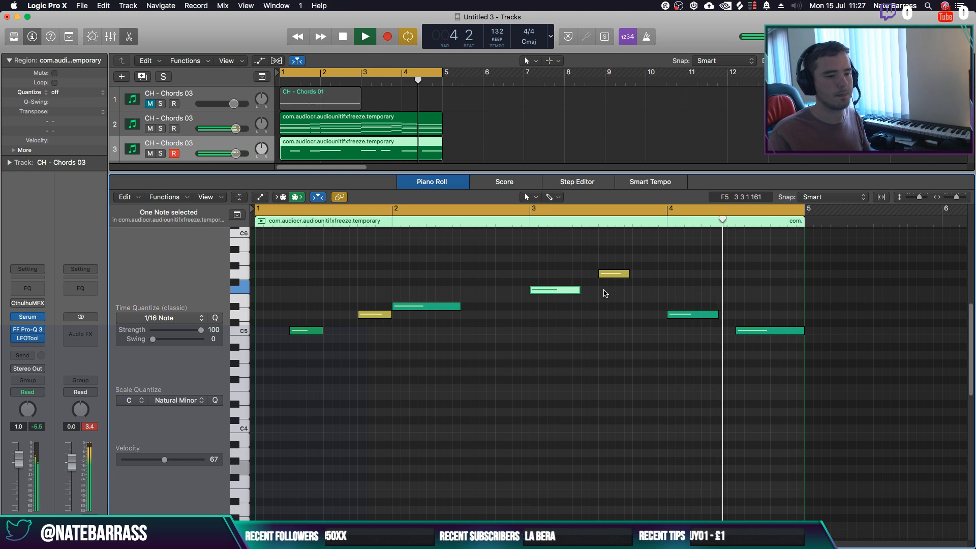
{"action": "left_click_drag", "start_coordinate": [612, 275], "coordinate": [631, 275]}
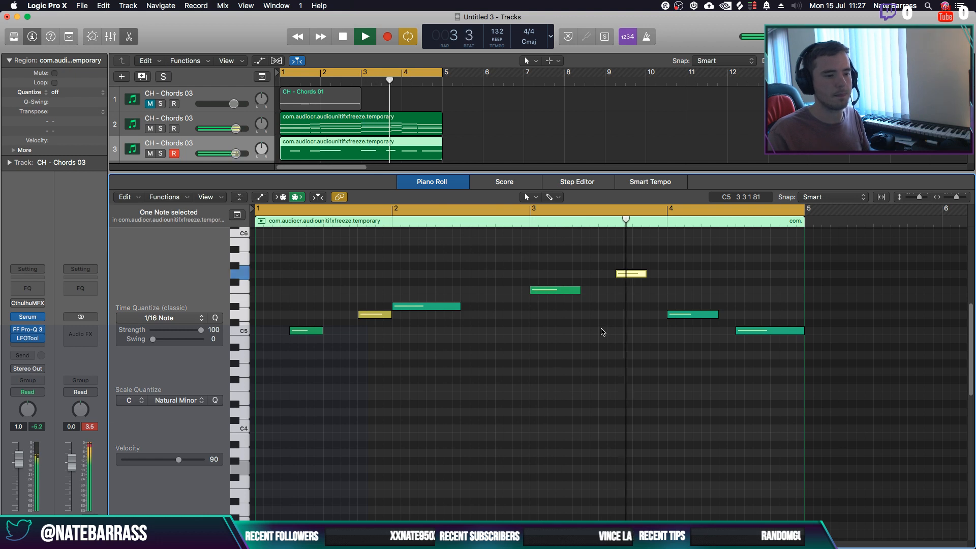
{"action": "left_click_drag", "start_coordinate": [631, 275], "coordinate": [665, 276]}
{"action": "left_click_drag", "start_coordinate": [581, 290], "coordinate": [603, 326]}
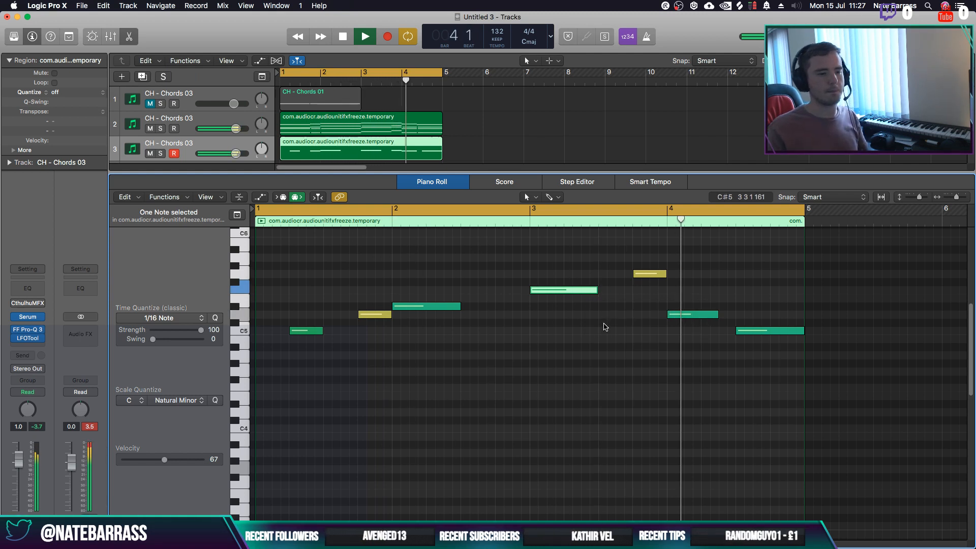
{"action": "left_click_drag", "start_coordinate": [718, 315], "coordinate": [736, 317]}
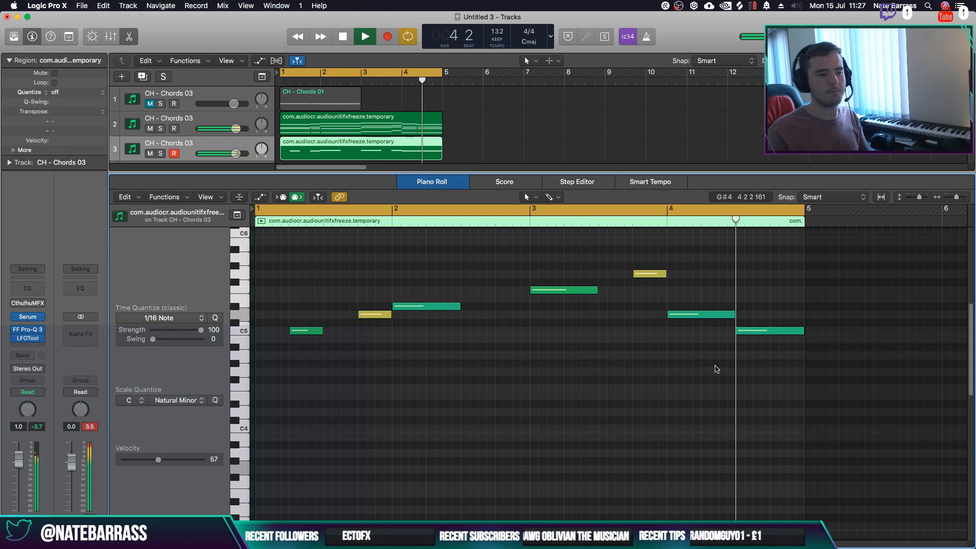
Close the note editor, trim the snare region on track 10 to one beat, and place it at bar 5
{"action": "key", "text": "p"}
{"action": "left_click", "coordinate": [507, 381]}
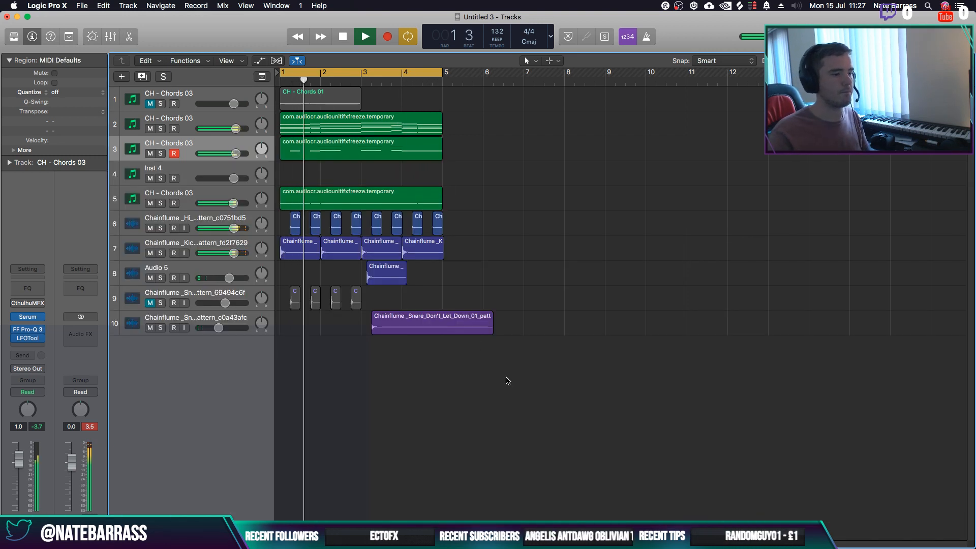
{"action": "left_click_drag", "start_coordinate": [491, 329], "coordinate": [452, 329]}
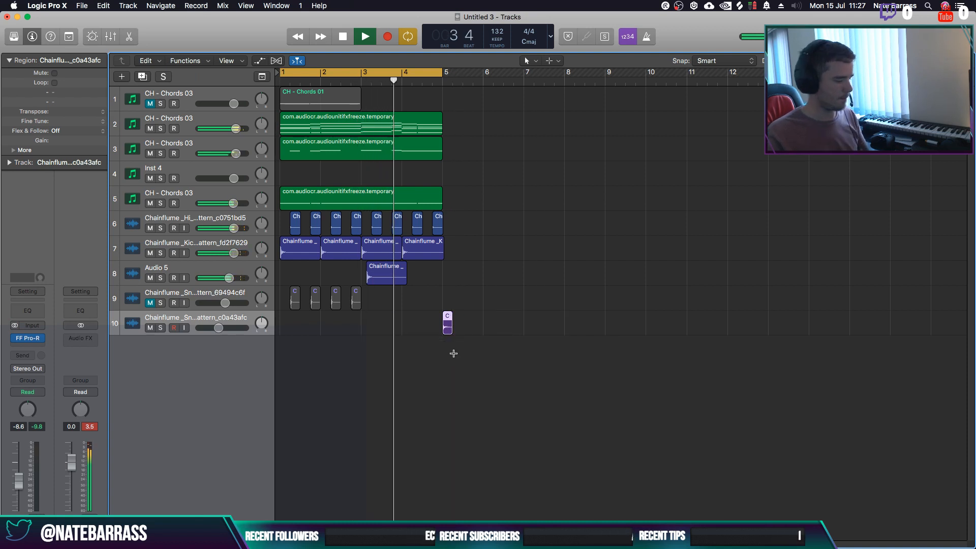
Repeat the one-beat snare region on track 10 until it fills bars 5 to 8
{"action": "key", "text": "super+r"}
{"action": "key", "text": "super+r"}
{"action": "key", "text": "super+r"}
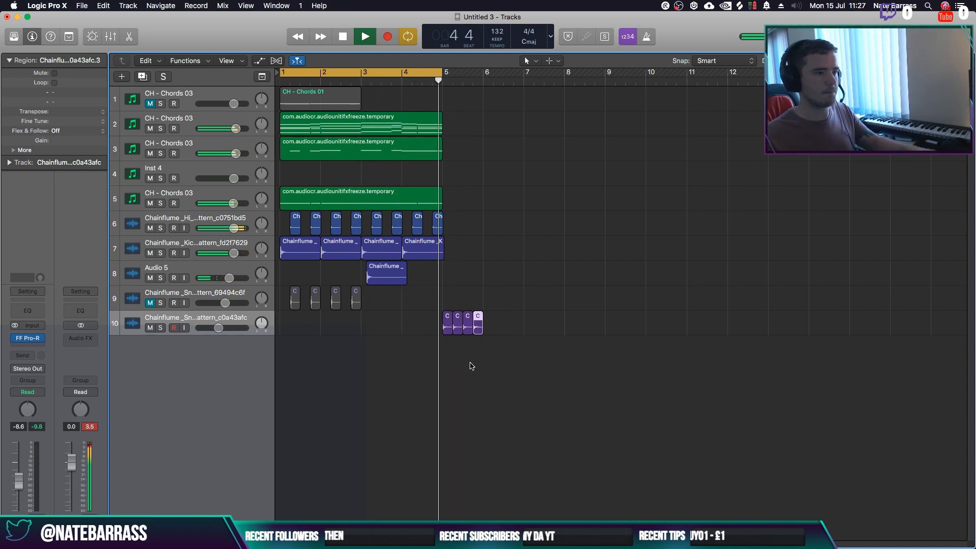
{"action": "key", "text": "super+r"}
{"action": "key", "text": "super+r"}
{"action": "key", "text": "super+r"}
{"action": "key", "text": "super+r"}
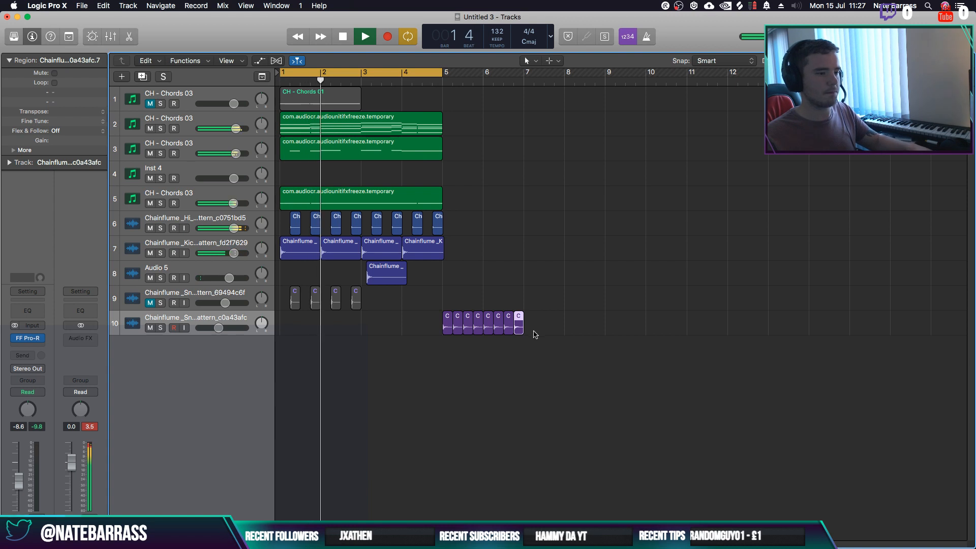
{"action": "mouse_move", "coordinate": [535, 335]}
{"action": "left_mouse_down"}
{"action": "mouse_move", "coordinate": [434, 326]}
{"action": "mouse_move", "coordinate": [530, 332]}
{"action": "left_mouse_up"}
Copy the unmuted chord, melody, bass, hi-hat, kick and Audio 5 regions of bars 1 to 4 so the copies start exactly at bar 5
{"action": "left_click_drag", "start_coordinate": [458, 263], "coordinate": [285, 120]}
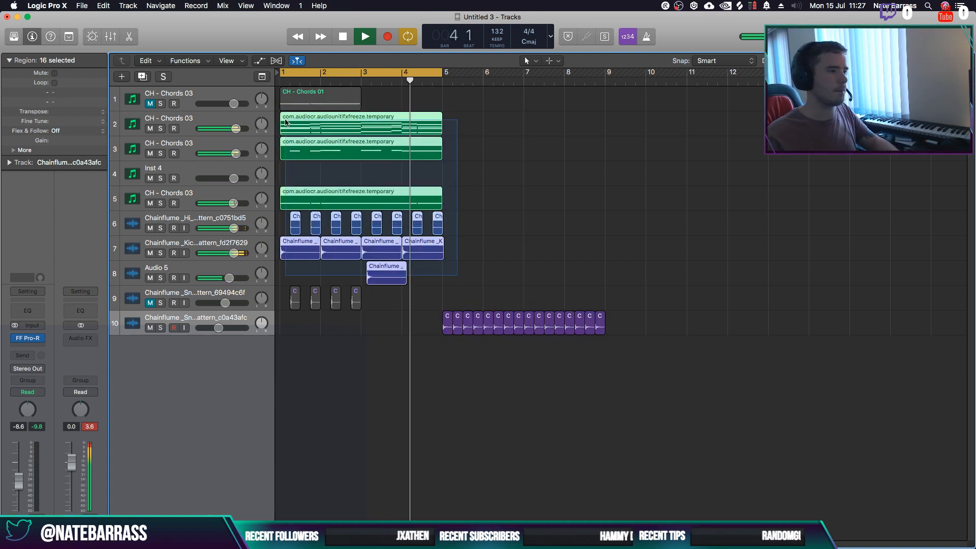
{"action": "key", "text": "super+r"}
{"action": "left_click", "coordinate": [610, 197]}
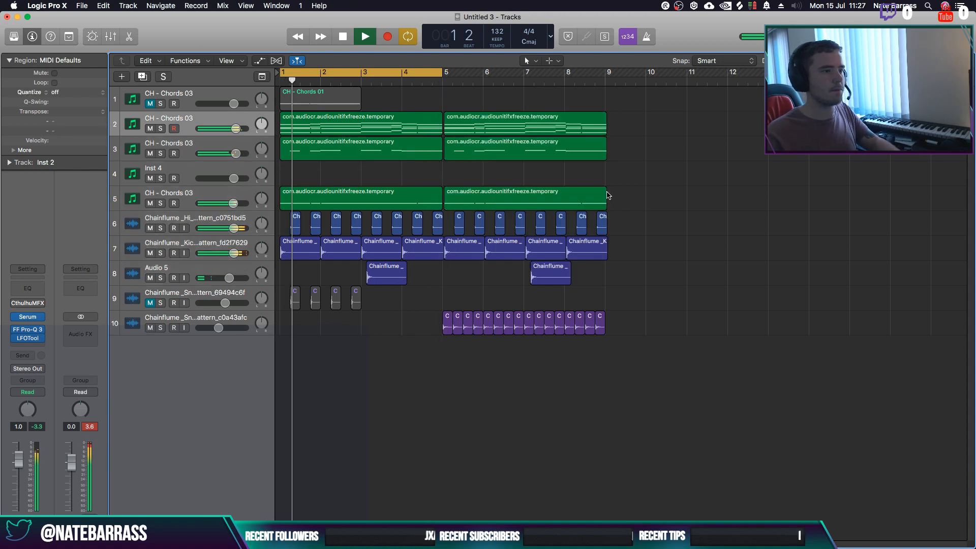
{"action": "key", "text": "super+z"}
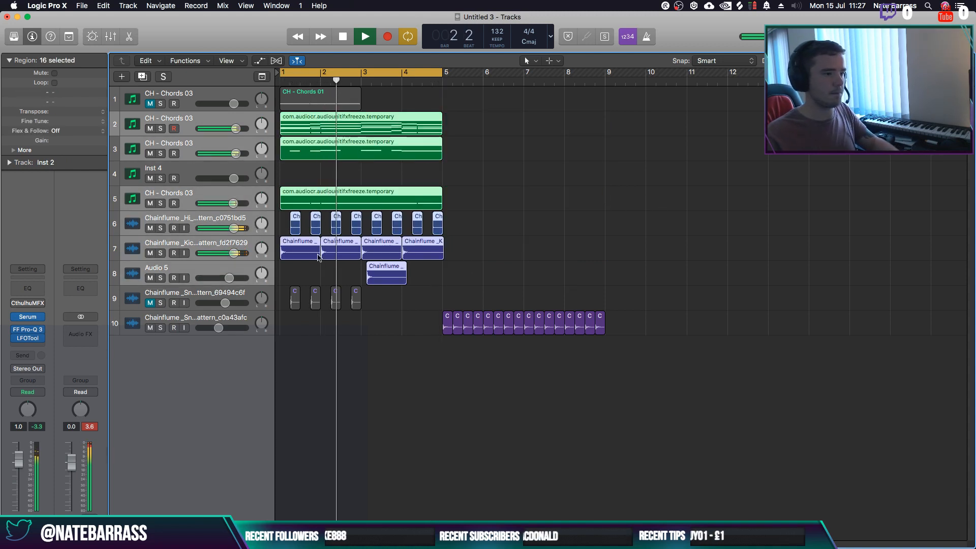
{"action": "left_click_drag", "start_coordinate": [291, 206], "coordinate": [454, 207]}
{"action": "left_click", "coordinate": [693, 260]}
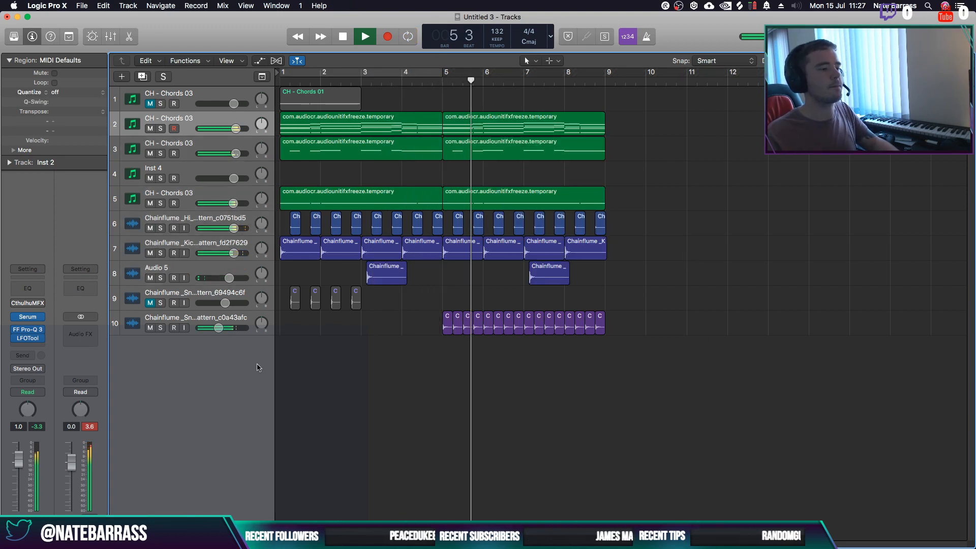
Delete every second snare region on track 10 in bars 5 to 8, and restart playback from bar 1
{"action": "left_click", "coordinate": [458, 325]}
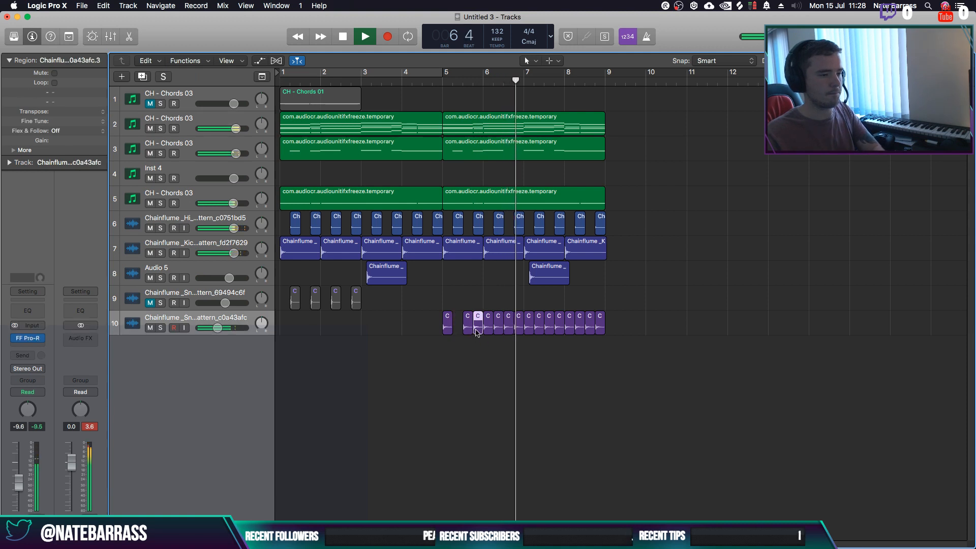
{"action": "left_click", "coordinate": [478, 325]}
{"action": "left_click", "coordinate": [498, 325]}
{"action": "left_click", "coordinate": [519, 326]}
{"action": "left_click", "coordinate": [540, 326]}
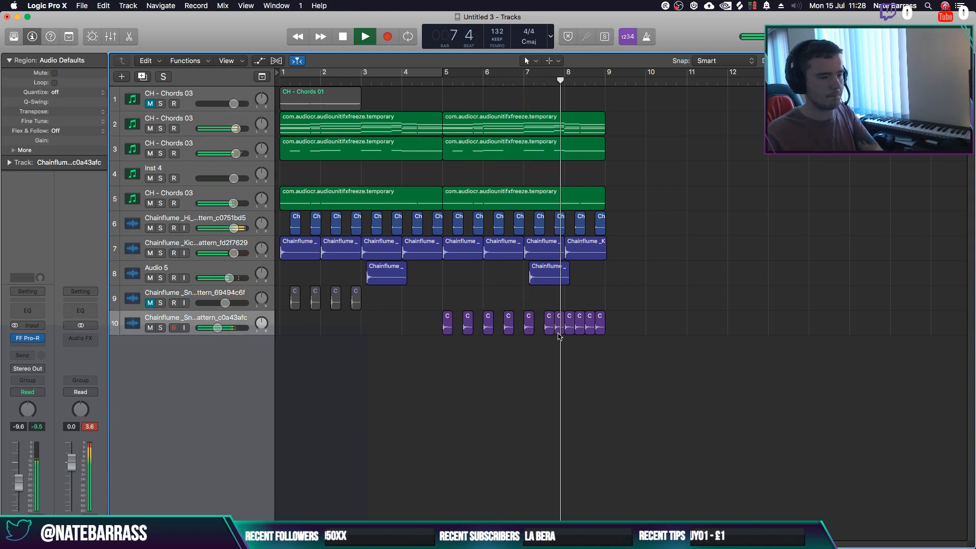
{"action": "left_click", "coordinate": [559, 325]}
{"action": "left_click", "coordinate": [600, 322]}
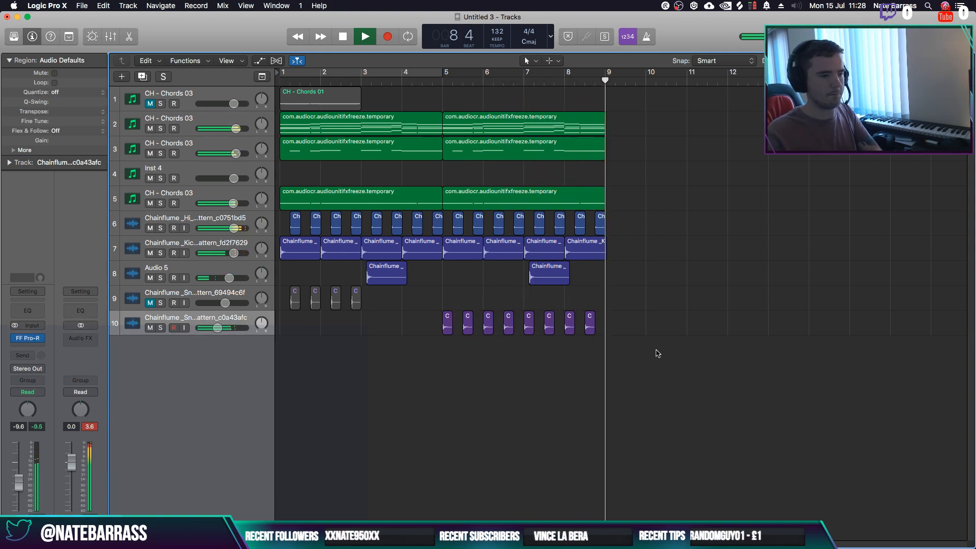
{"action": "key", "text": "Return"}
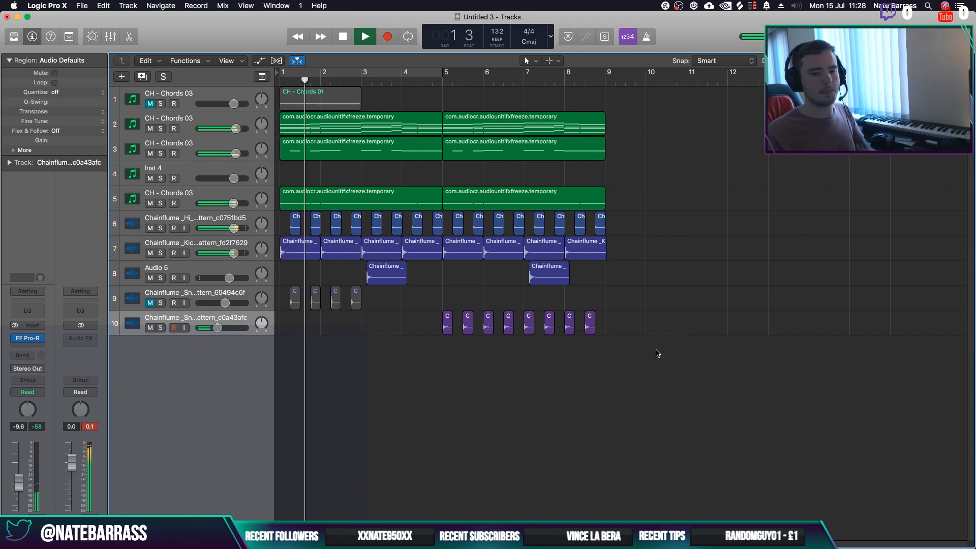
Insert a stereo FF Saturn between FF Pro-Q 3 and LFOTool on melody track 3, and close its window
{"action": "left_click", "coordinate": [230, 147]}
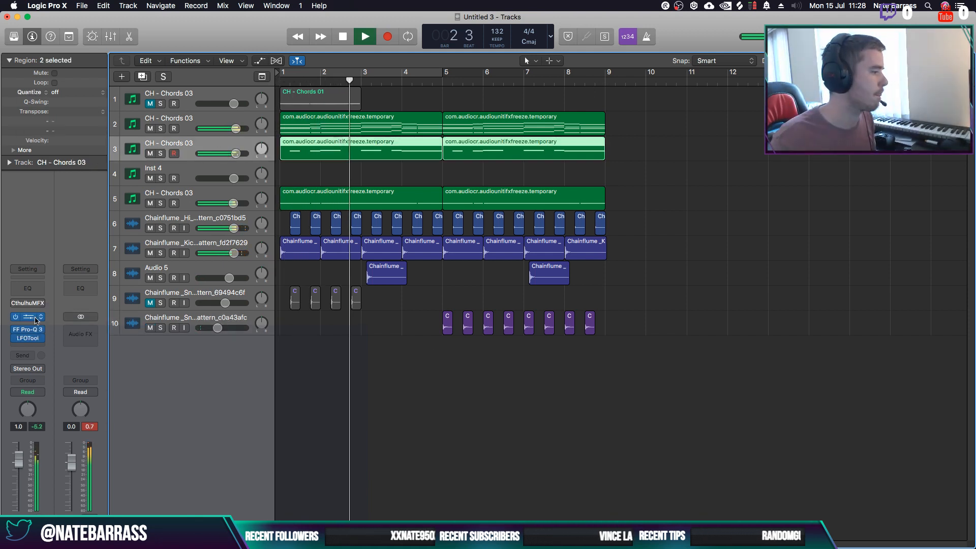
{"action": "left_click", "coordinate": [40, 341]}
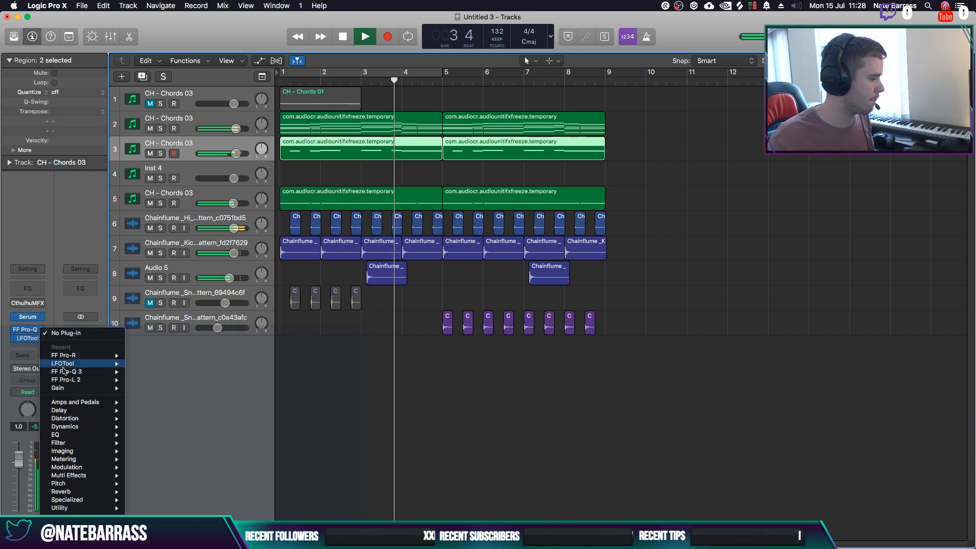
{"action": "mouse_move", "coordinate": [77, 516]}
{"action": "mouse_move", "coordinate": [153, 451]}
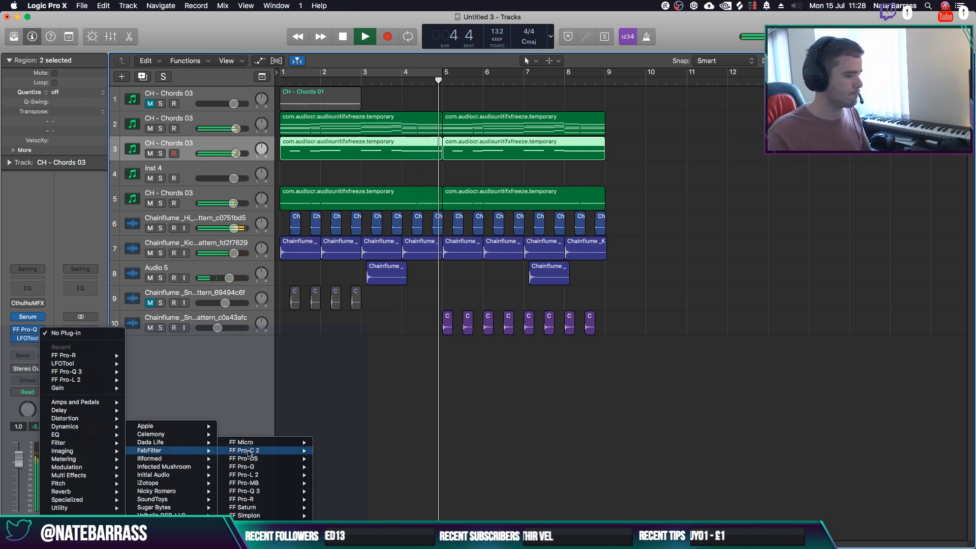
{"action": "mouse_move", "coordinate": [278, 514]}
{"action": "mouse_move", "coordinate": [244, 507]}
{"action": "left_click", "coordinate": [335, 508]}
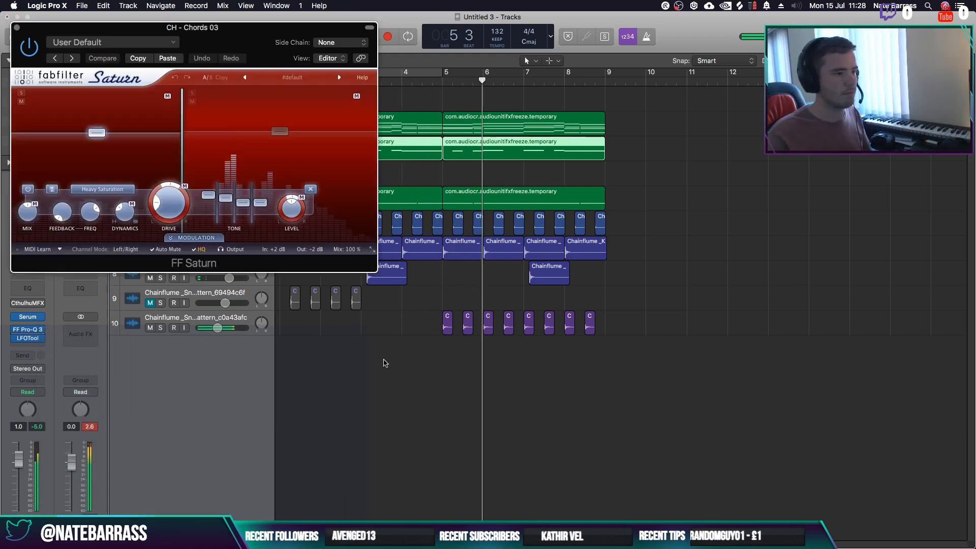
{"action": "left_click", "coordinate": [17, 27]}
Lower melody track 3's volume to -0.5 dB, raise snare track 10 slightly, and replay from bar 1
{"action": "left_click_drag", "start_coordinate": [235, 153], "coordinate": [232, 153]}
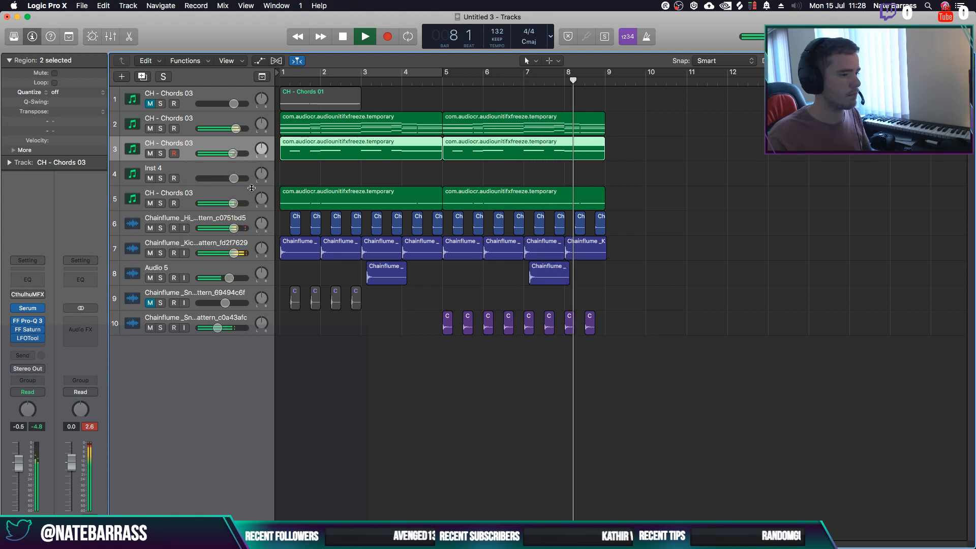
{"action": "left_click_drag", "start_coordinate": [220, 332], "coordinate": [224, 332]}
{"action": "left_click", "coordinate": [391, 375]}
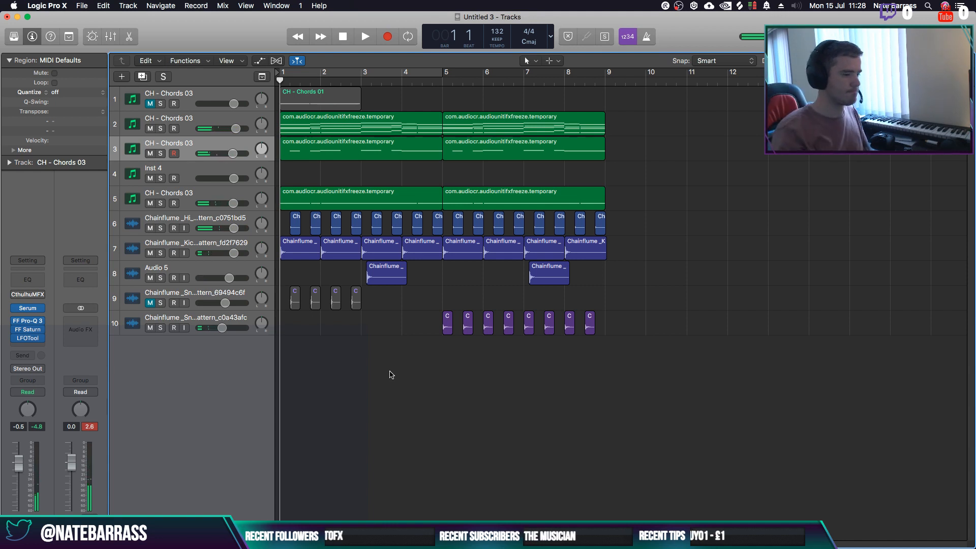
{"action": "key", "text": "space"}
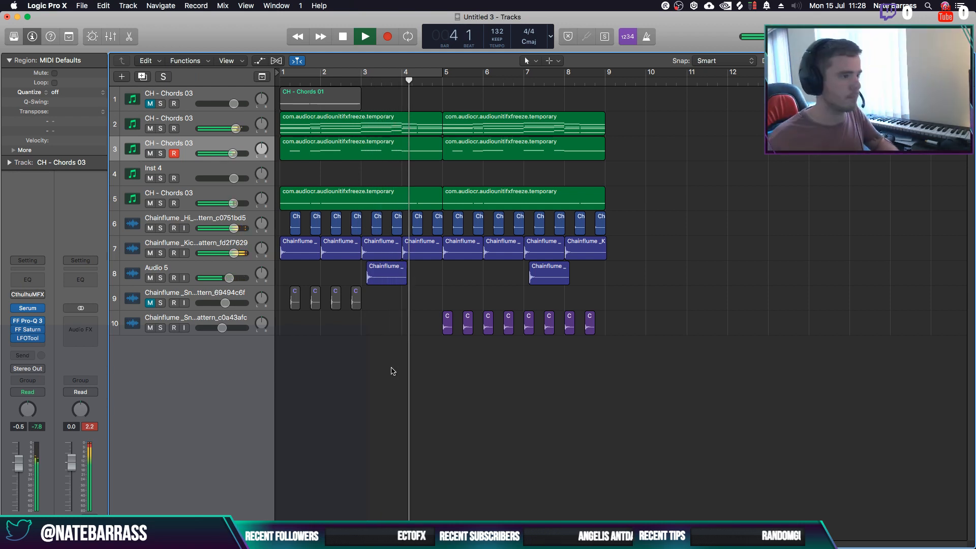
Open track 3's bars 1 to 4 melody for note editing and shorten the bar 3 note and the first bar 4 note to one beat
{"action": "double_click", "coordinate": [366, 154]}
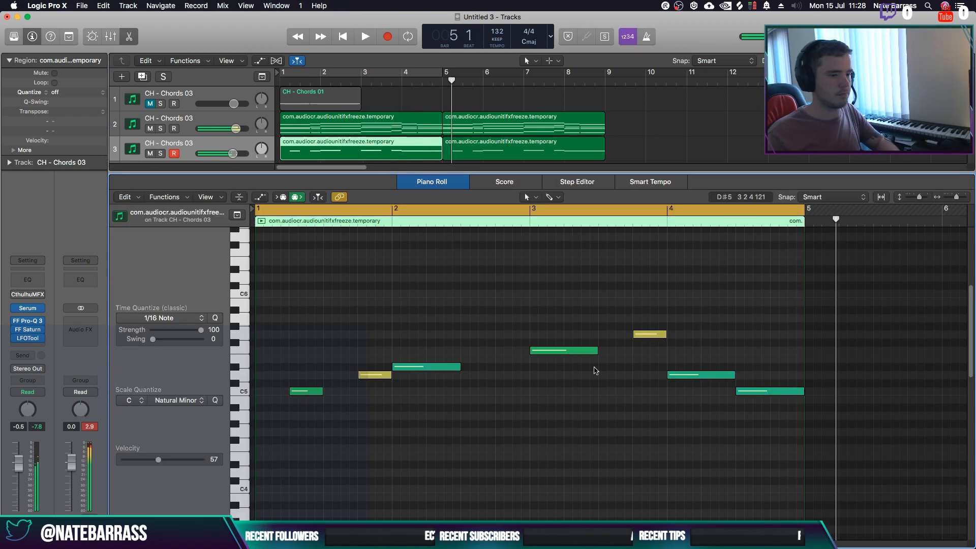
{"action": "left_click_drag", "start_coordinate": [597, 351], "coordinate": [562, 351]}
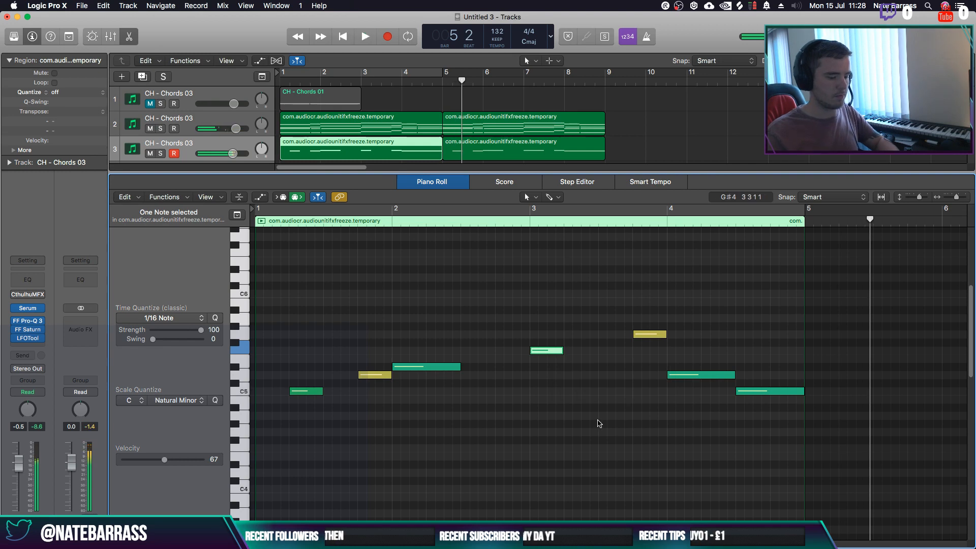
{"action": "key", "text": "Return"}
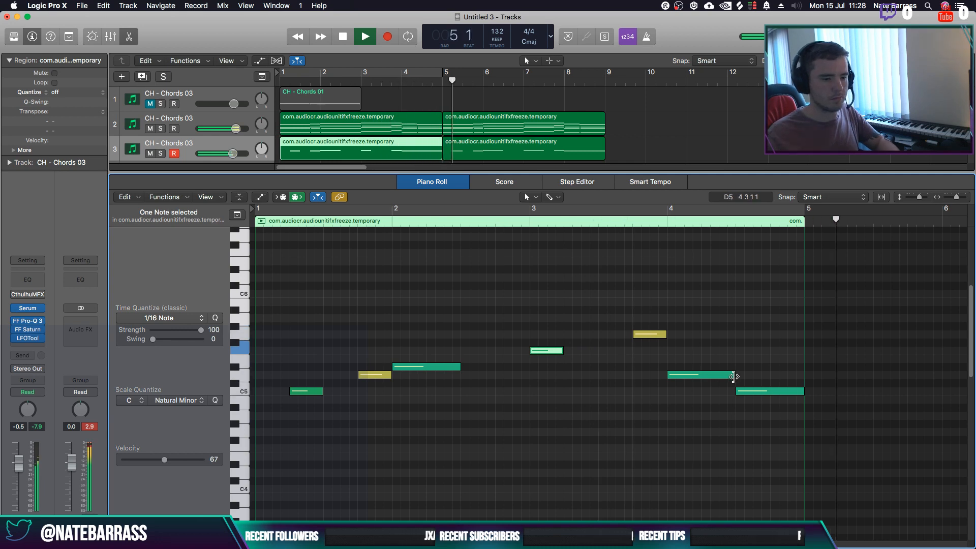
{"action": "left_click_drag", "start_coordinate": [733, 375], "coordinate": [701, 376]}
{"action": "key", "text": "Return"}
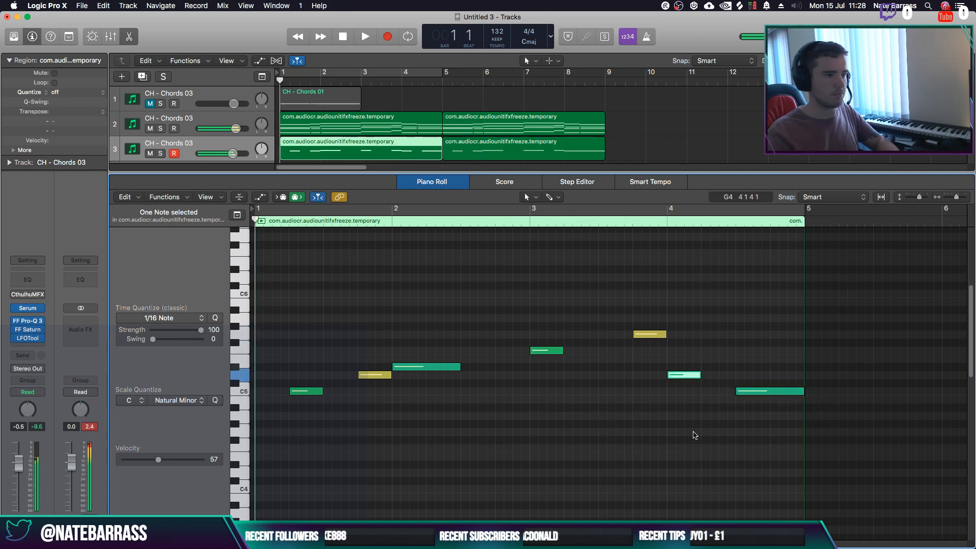
{"action": "left_click", "coordinate": [696, 434]}
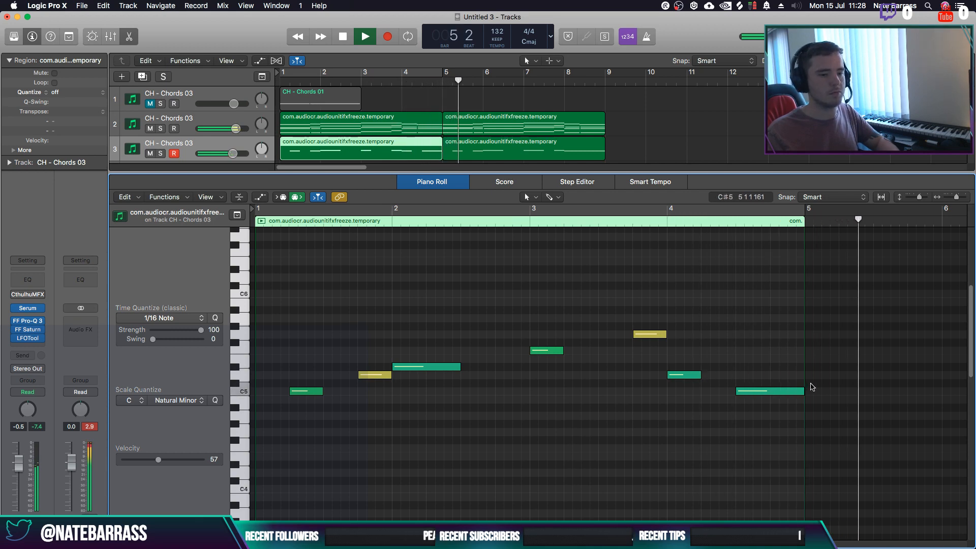
Shorten the last melody note to one beat, transpose all seven notes down one octave, and replay from bar 1
{"action": "mouse_move", "coordinate": [804, 391]}
{"action": "left_mouse_down"}
{"action": "mouse_move", "coordinate": [770, 399]}
{"action": "mouse_move", "coordinate": [288, 321]}
{"action": "left_mouse_up"}
{"action": "key", "text": "space"}
{"action": "key", "text": "alt+shift+Down"}
{"action": "key", "text": "Return"}
{"action": "key", "text": "space"}
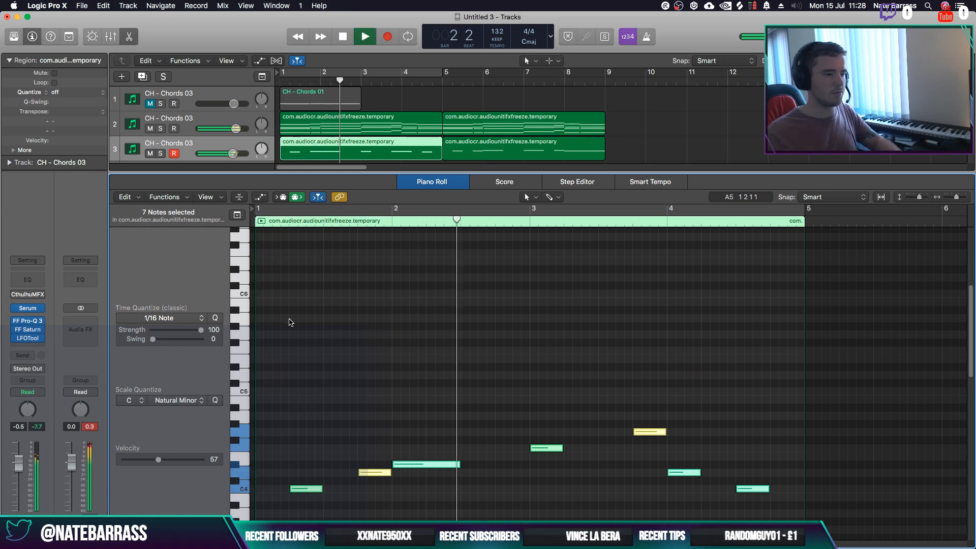
{"action": "scroll", "coordinate": [305, 325], "scroll_direction": "down", "scroll_amount": 5}
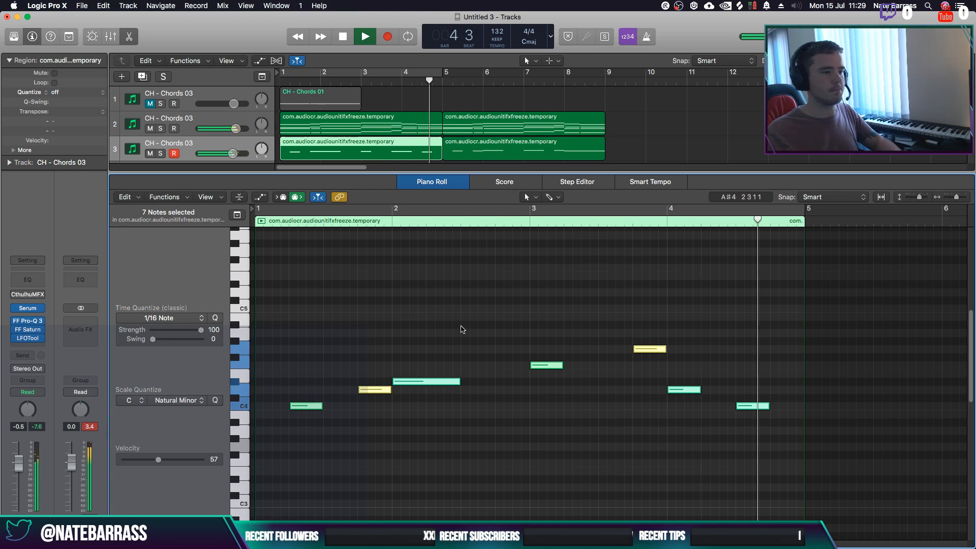
Delete every note in the melody region except the first C4, copy that note to beat 4 of bar 1, and play it back
{"action": "key", "text": "p"}
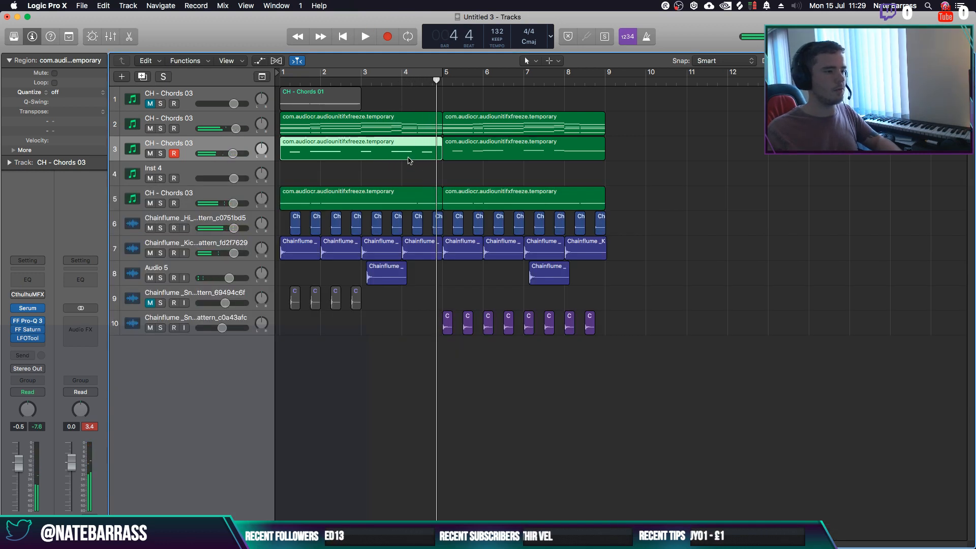
{"action": "key", "text": "p"}
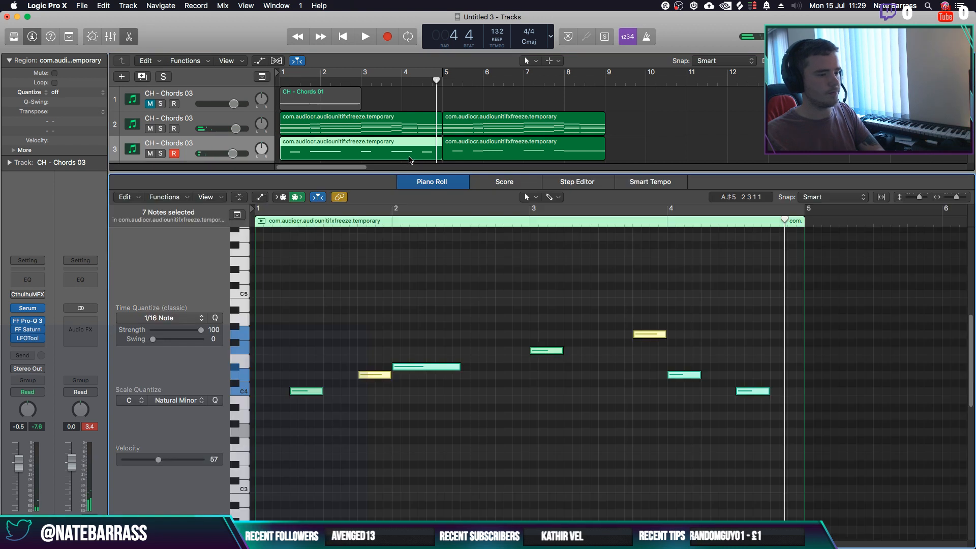
{"action": "left_click_drag", "start_coordinate": [377, 335], "coordinate": [783, 402]}
{"action": "key", "text": "Delete"}
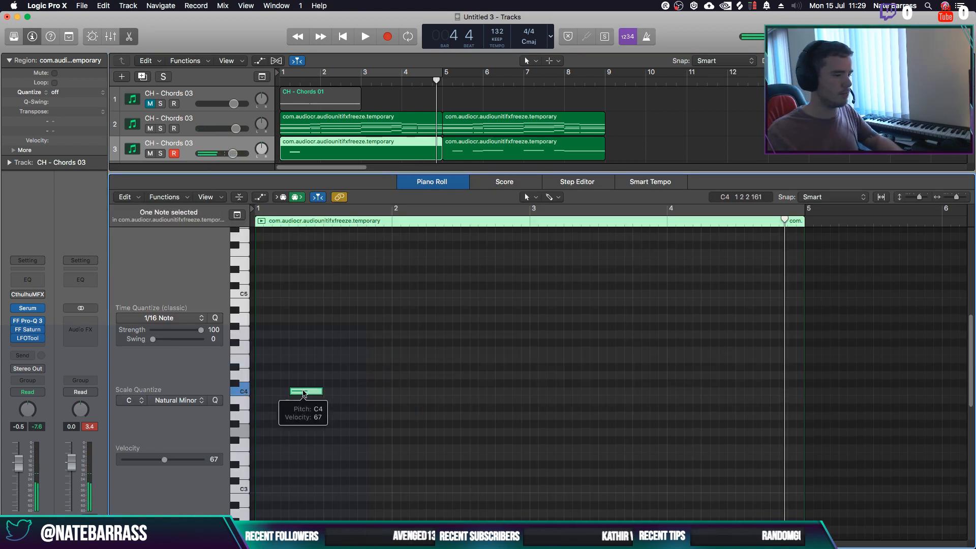
{"action": "left_click_drag", "start_coordinate": [305, 393], "coordinate": [373, 396]}
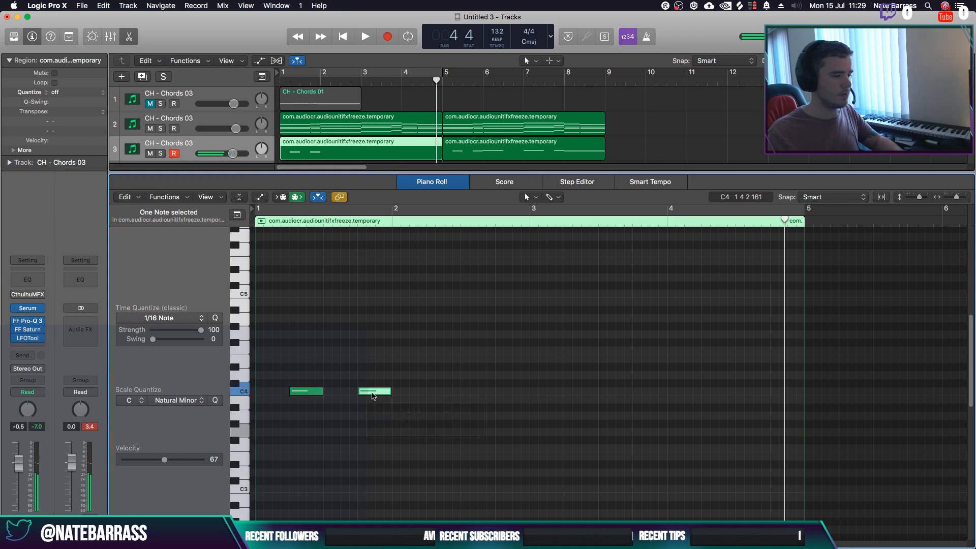
{"action": "key", "text": "space"}
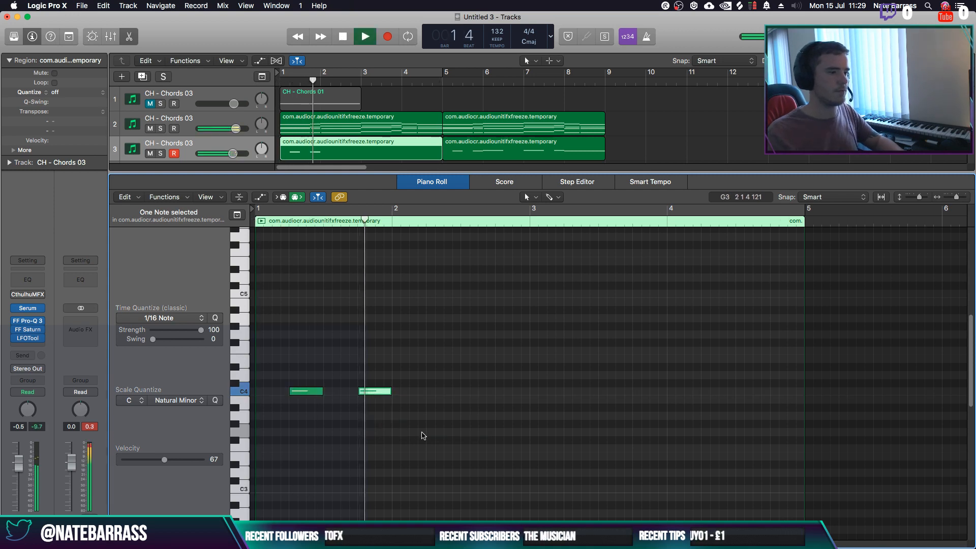
{"action": "key", "text": "space"}
Repeat the C4 notes on beats 2 and 4 of all four bars, eight notes in total, and close the note editor
{"action": "left_click_drag", "start_coordinate": [415, 430], "coordinate": [289, 381]}
{"action": "left_click_drag", "start_coordinate": [412, 393], "coordinate": [436, 396]}
{"action": "left_click_drag", "start_coordinate": [530, 407], "coordinate": [305, 382]}
{"action": "left_click_drag", "start_coordinate": [302, 391], "coordinate": [576, 392]}
{"action": "key", "text": "p"}
{"action": "left_click", "coordinate": [732, 298]}
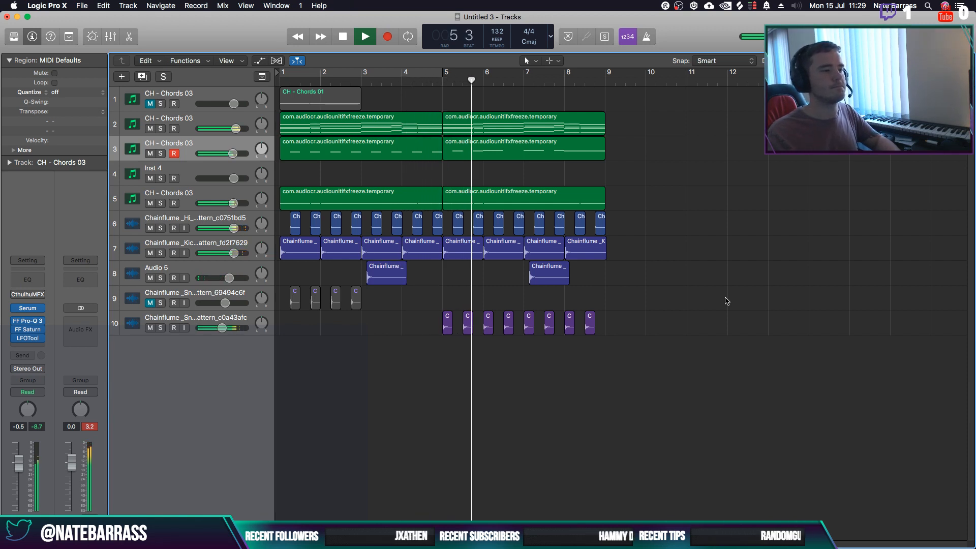
Transpose all eight notes of track 3's region up one octave, close the note editor, and replay from bar 1
{"action": "double_click", "coordinate": [394, 146]}
{"action": "key", "text": "super+a"}
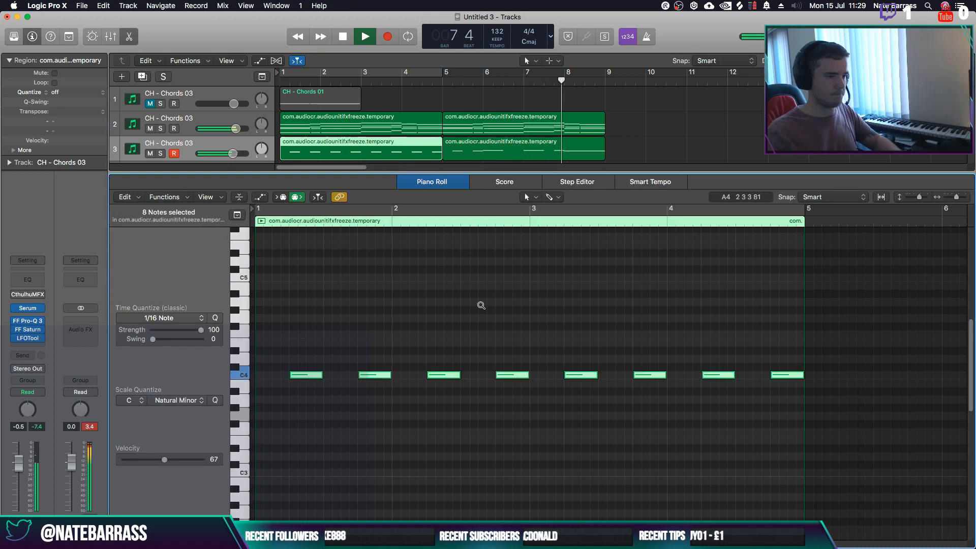
{"action": "key", "text": "alt+shift+Up"}
{"action": "key", "text": "space"}
{"action": "key", "text": "p"}
{"action": "key", "text": "Return"}
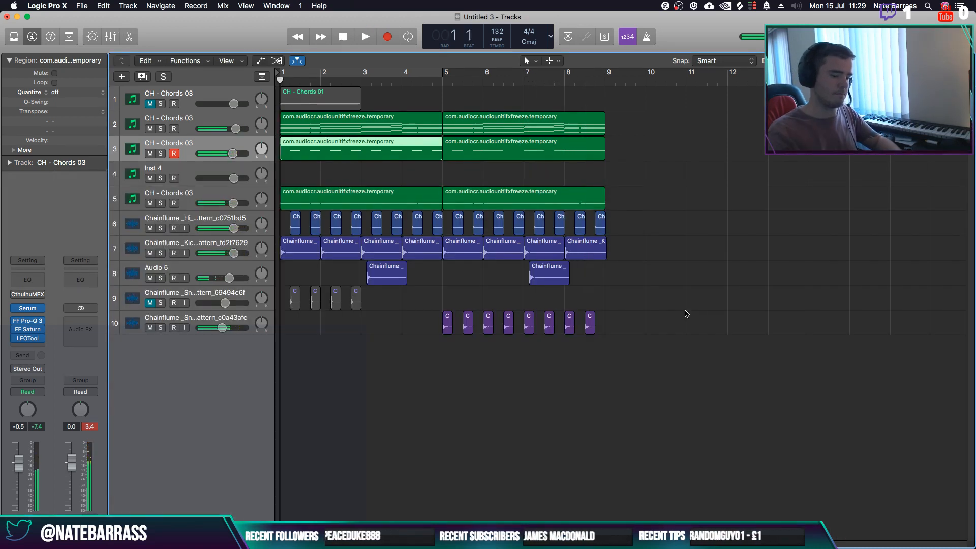
{"action": "key", "text": "space"}
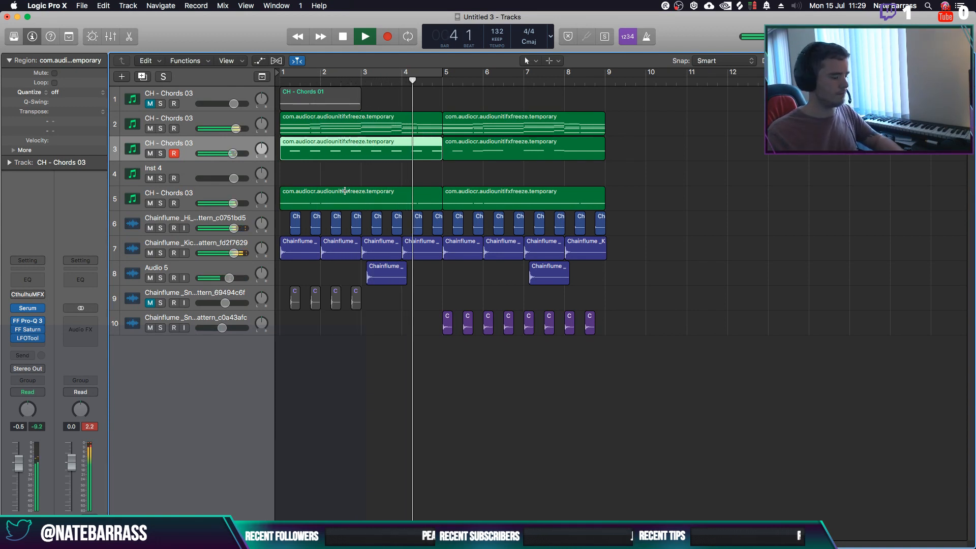
Duplicate track 3 with its settings and move the bars 5 to 8 melody region onto the new track 4
{"action": "key", "text": "super+d"}
{"action": "left_click_drag", "start_coordinate": [504, 153], "coordinate": [501, 181]}
{"action": "left_click", "coordinate": [497, 188]}
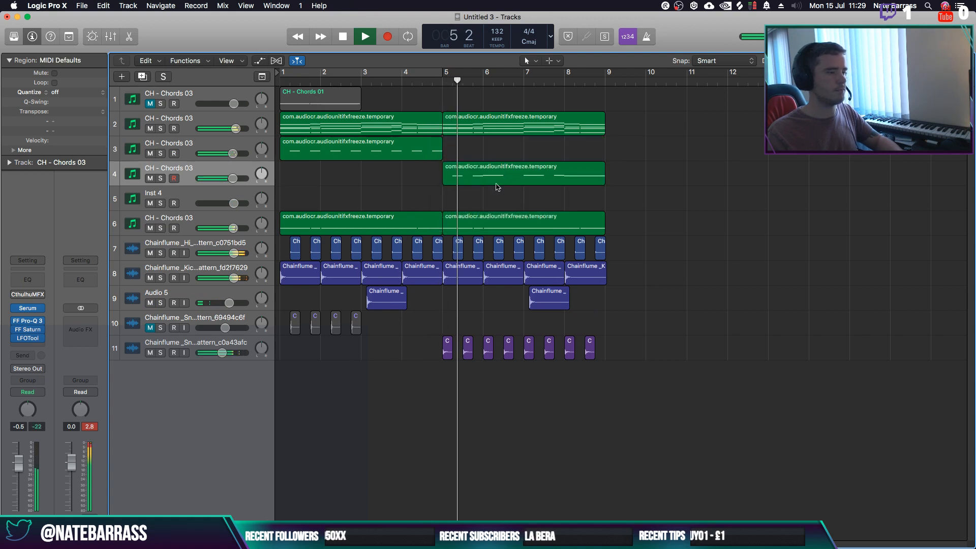
Insert a stereo AutoFilter after LFOTool on track 3 and move its window clear of the channel strip
{"action": "left_click", "coordinate": [200, 142]}
{"action": "left_click", "coordinate": [35, 346]}
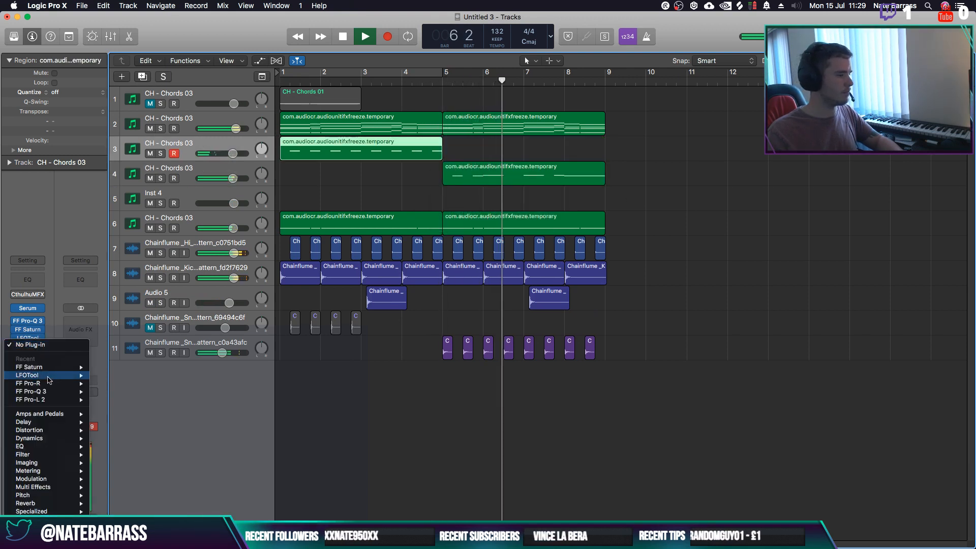
{"action": "mouse_move", "coordinate": [61, 454]}
{"action": "mouse_move", "coordinate": [122, 454]}
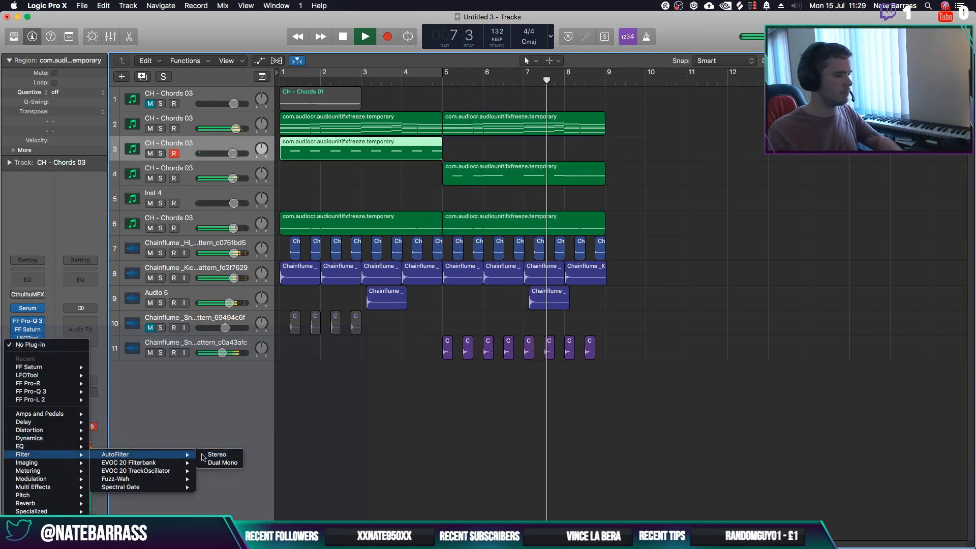
{"action": "left_click", "coordinate": [219, 456]}
{"action": "left_click_drag", "start_coordinate": [188, 36], "coordinate": [506, 197]}
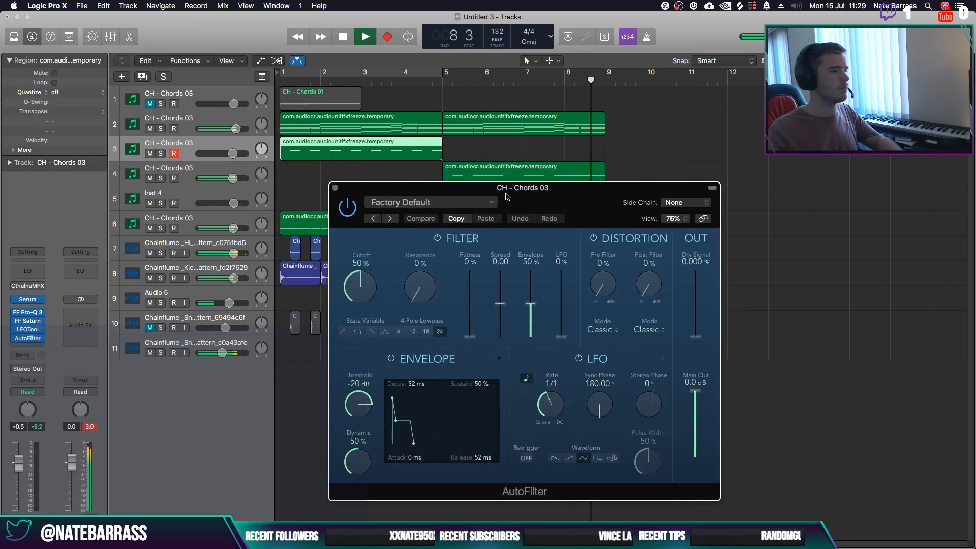
Set track 3's automation mode to Latch and lower the AutoFilter cutoff to 42 % during playback from bar 1
{"action": "left_click", "coordinate": [42, 391]}
{"action": "left_click", "coordinate": [28, 415]}
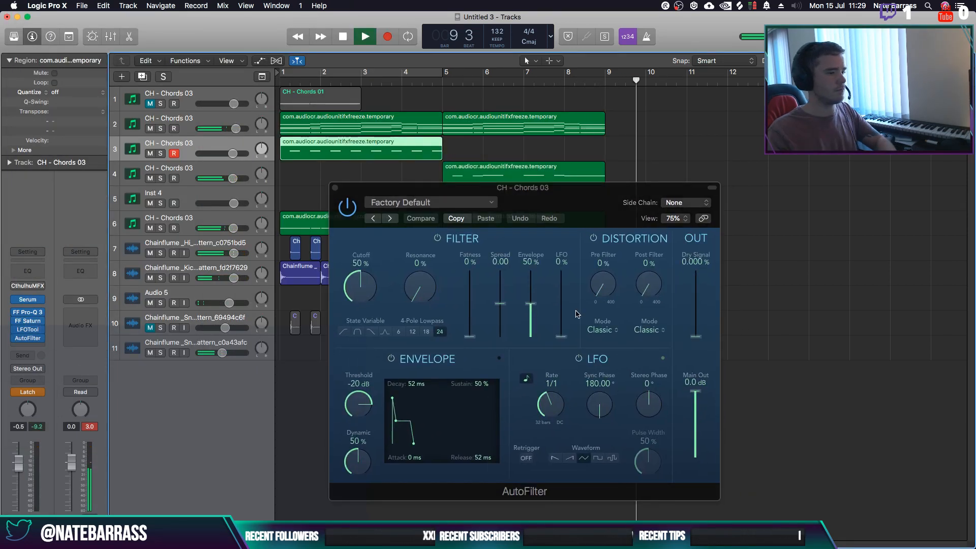
{"action": "key", "text": "Return"}
{"action": "left_click_drag", "start_coordinate": [358, 287], "coordinate": [357, 311]}
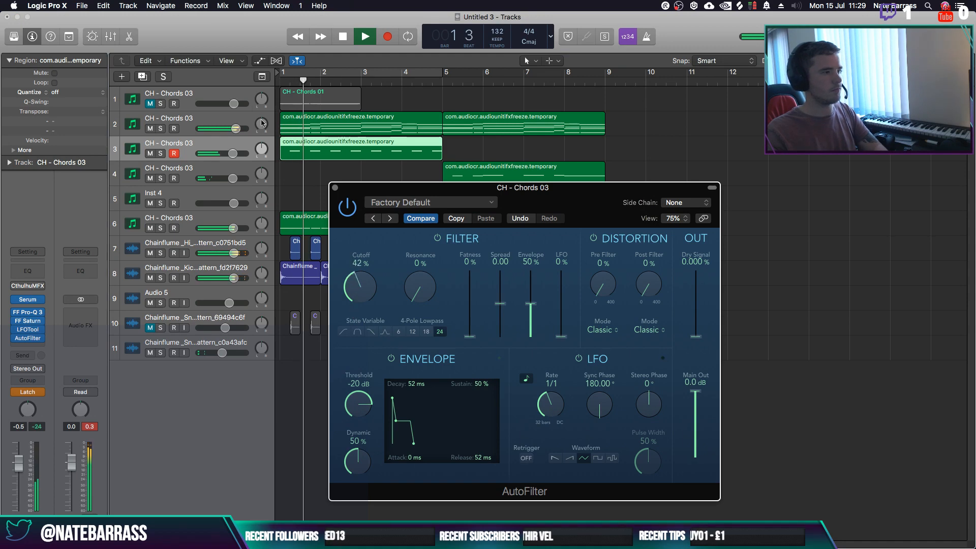
Show track automation, close the AutoFilter window, return track 3 to Read, and display its AutoFilter Cutoff lane
{"action": "left_click", "coordinate": [263, 62]}
{"action": "left_click", "coordinate": [335, 188]}
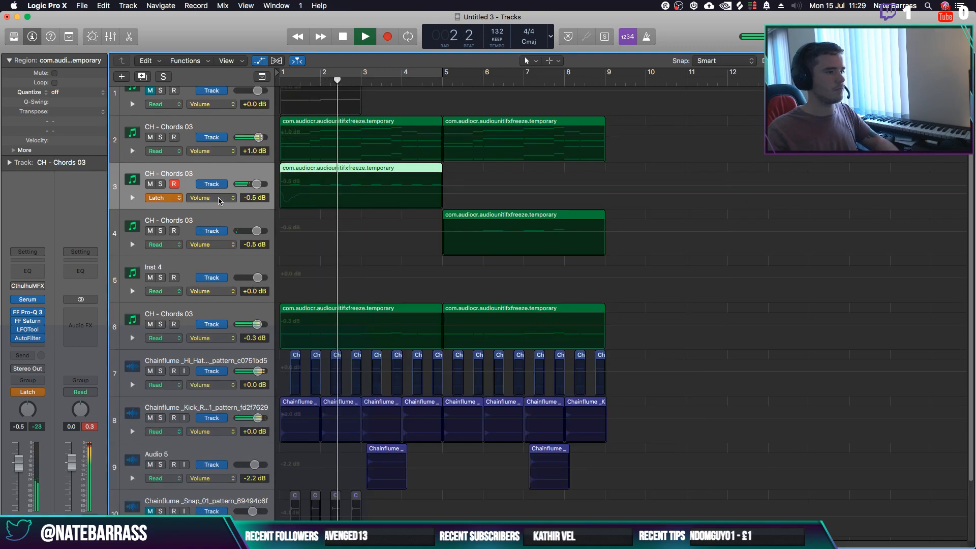
{"action": "left_click", "coordinate": [173, 202]}
{"action": "left_click", "coordinate": [155, 182]}
{"action": "left_click", "coordinate": [201, 198]}
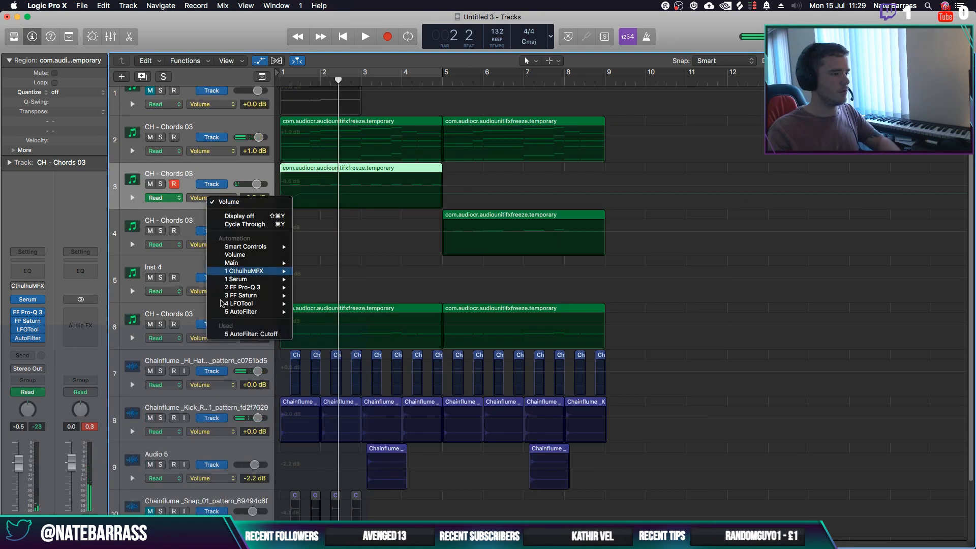
{"action": "left_click", "coordinate": [241, 334]}
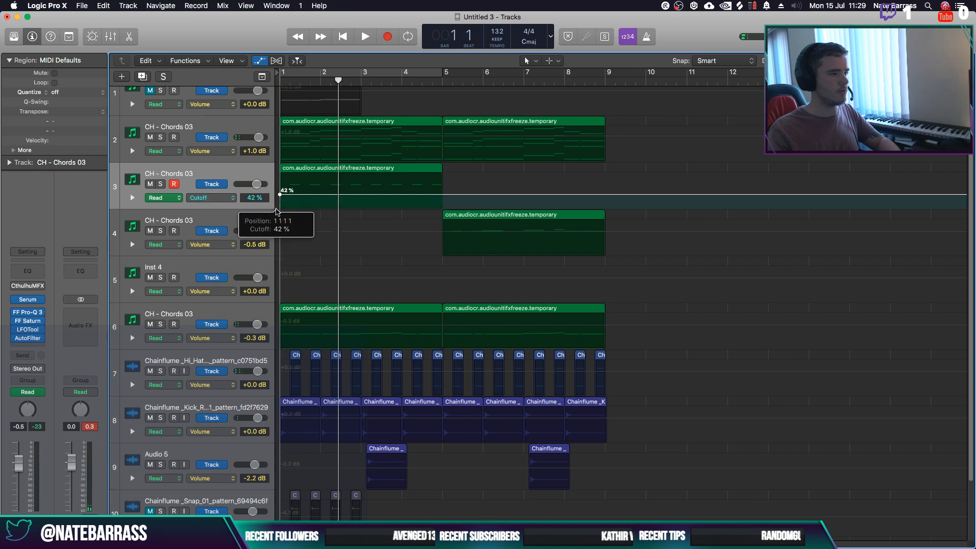
Draw a Cutoff automation ramp on track 3 from 14 % at bar 1 to 100 % at bar 5, and play it
{"action": "left_click_drag", "start_coordinate": [279, 219], "coordinate": [443, 174]}
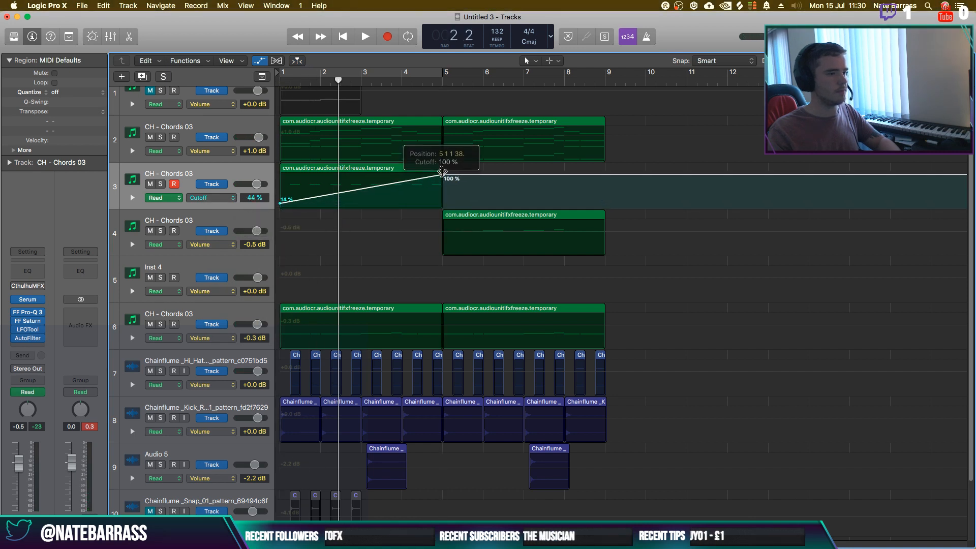
{"action": "key", "text": "Return"}
{"action": "key", "text": "space"}
Adjust track 3's Cutoff ramp to start at 42 % and end at 73 % at bar 5, listening from bar 1
{"action": "left_click_drag", "start_coordinate": [282, 202], "coordinate": [283, 193]}
{"action": "key", "text": "Return"}
{"action": "key", "text": "space"}
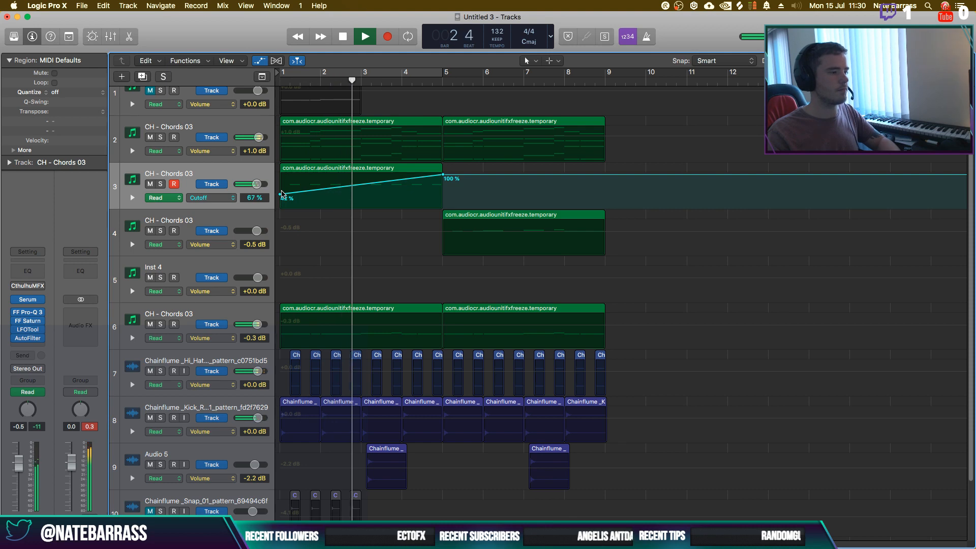
{"action": "left_click_drag", "start_coordinate": [443, 175], "coordinate": [444, 186]}
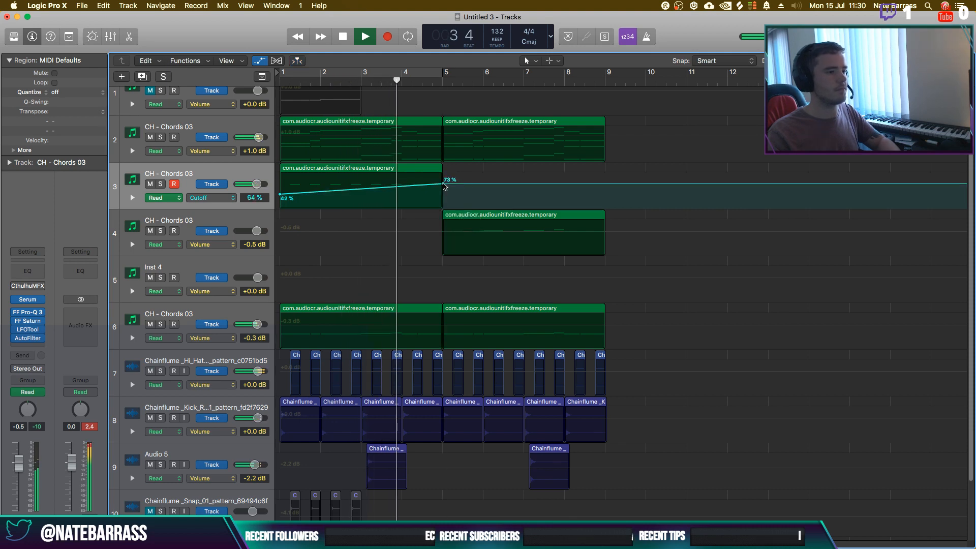
Hide track automation, copy the regions in bars 5 to 8 to start at bar 9, and play from bar 1
{"action": "left_click", "coordinate": [261, 62]}
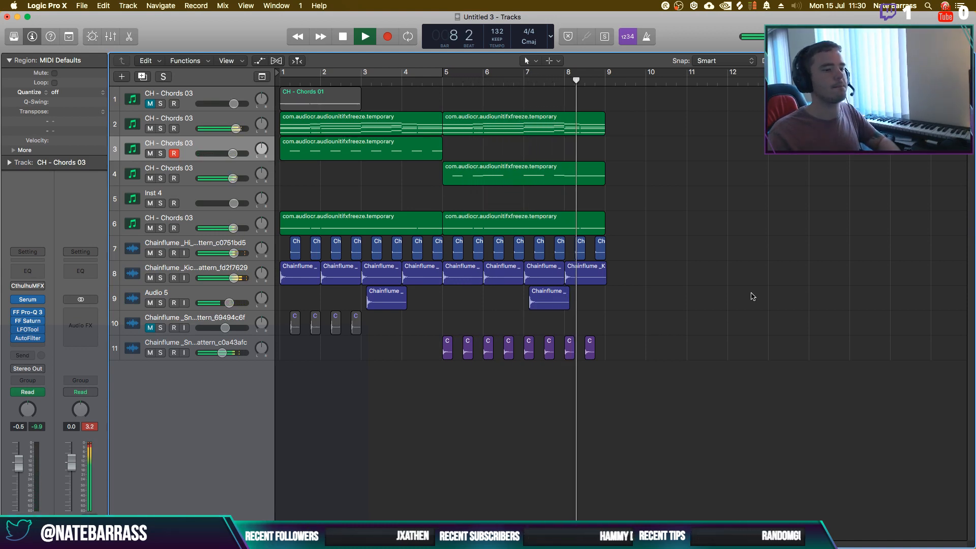
{"action": "left_click_drag", "start_coordinate": [632, 351], "coordinate": [609, 120]}
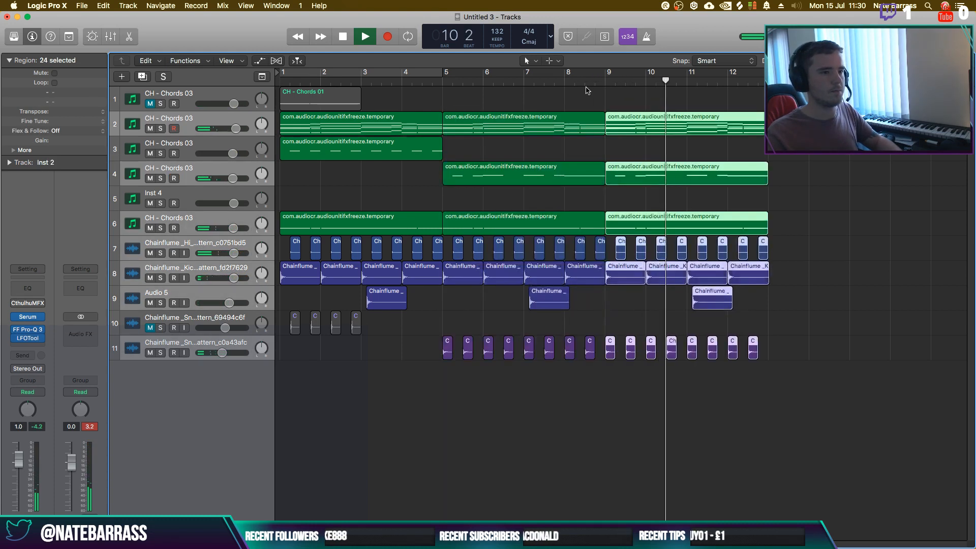
{"action": "key", "text": "space"}
{"action": "key", "text": "Return"}
{"action": "key", "text": "space"}
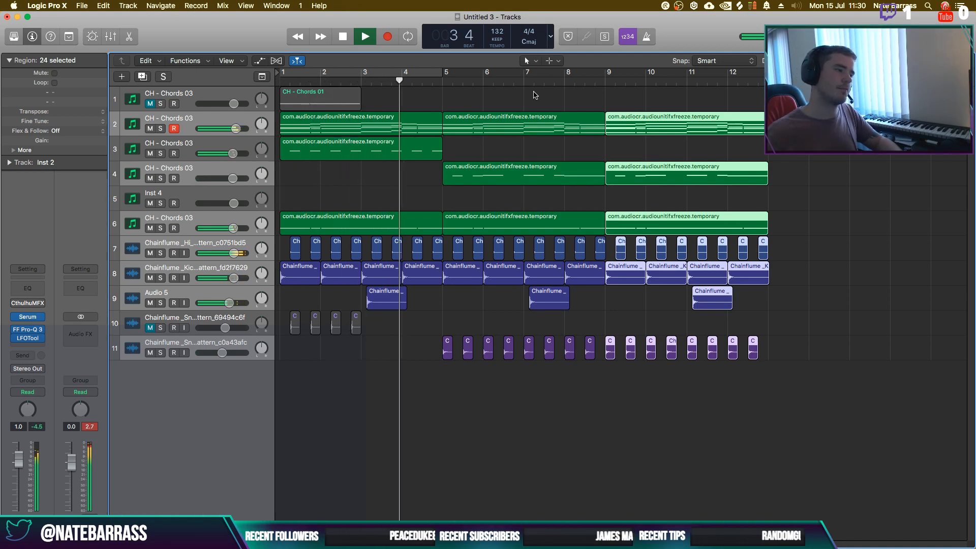
Reorder track 3's effects to LFOTool, FF Saturn, FF Pro-Q 3, AutoFilter, and set its volume to -0.9 dB during playback
{"action": "left_click", "coordinate": [191, 145]}
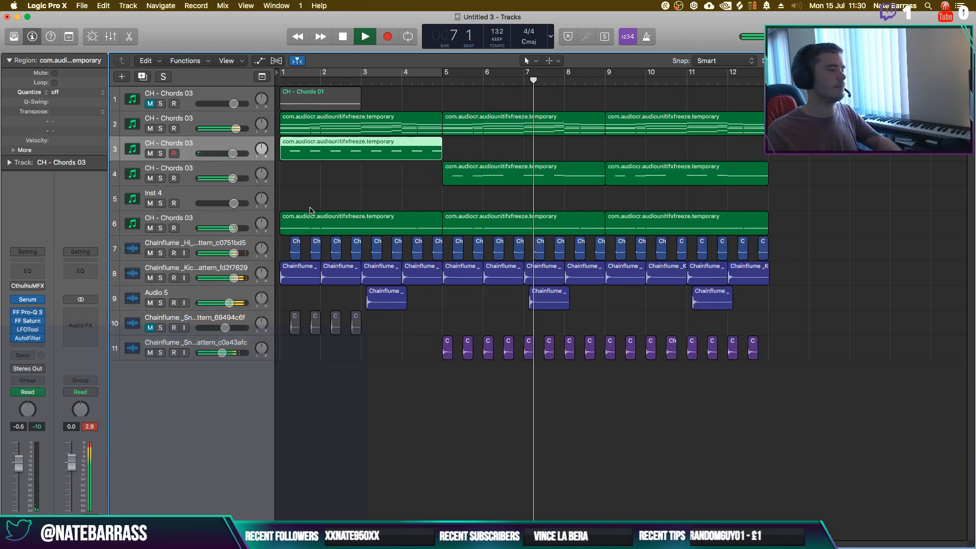
{"action": "left_click_drag", "start_coordinate": [27, 329], "coordinate": [27, 311]}
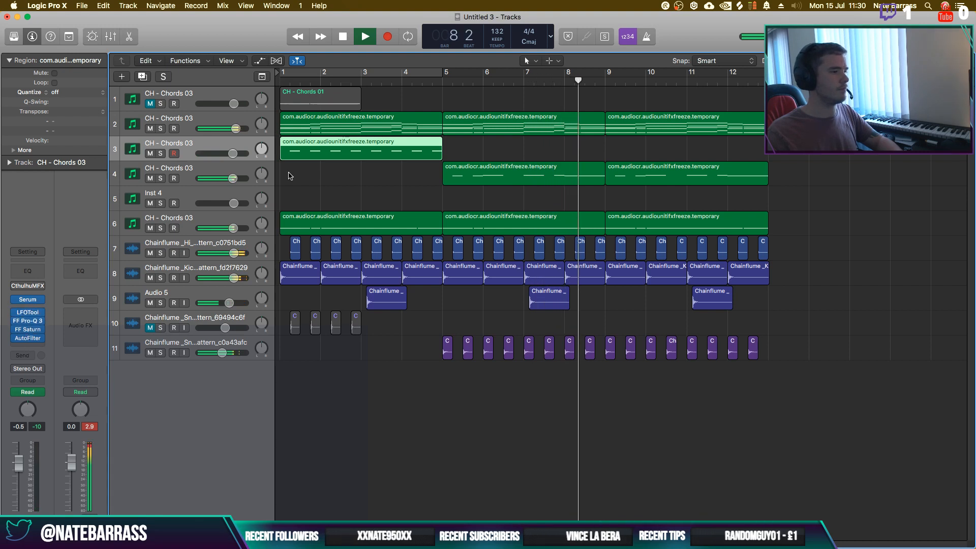
{"action": "key", "text": "Return"}
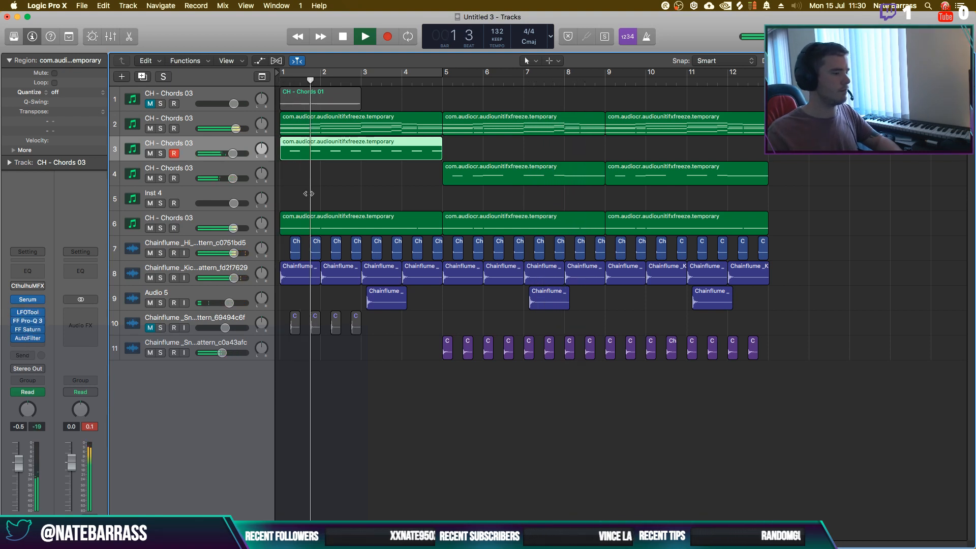
{"action": "left_click_drag", "start_coordinate": [29, 332], "coordinate": [27, 321]}
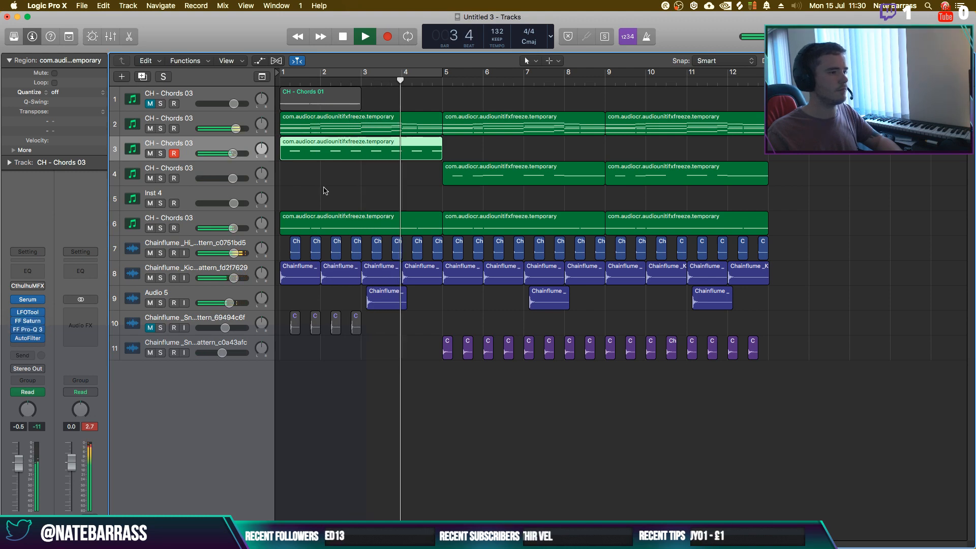
{"action": "left_click_drag", "start_coordinate": [234, 153], "coordinate": [233, 153]}
{"action": "left_click", "coordinate": [404, 201]}
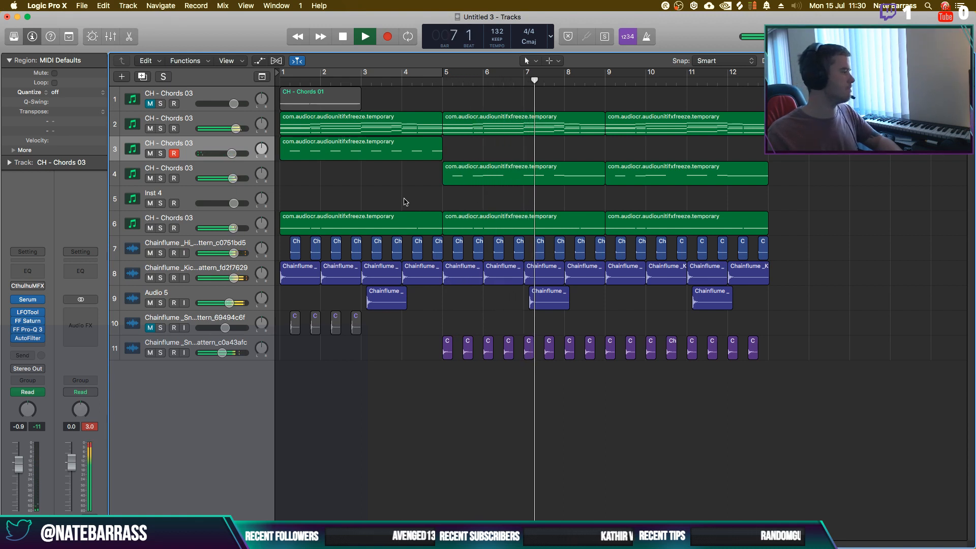
{"action": "key", "text": "space"}
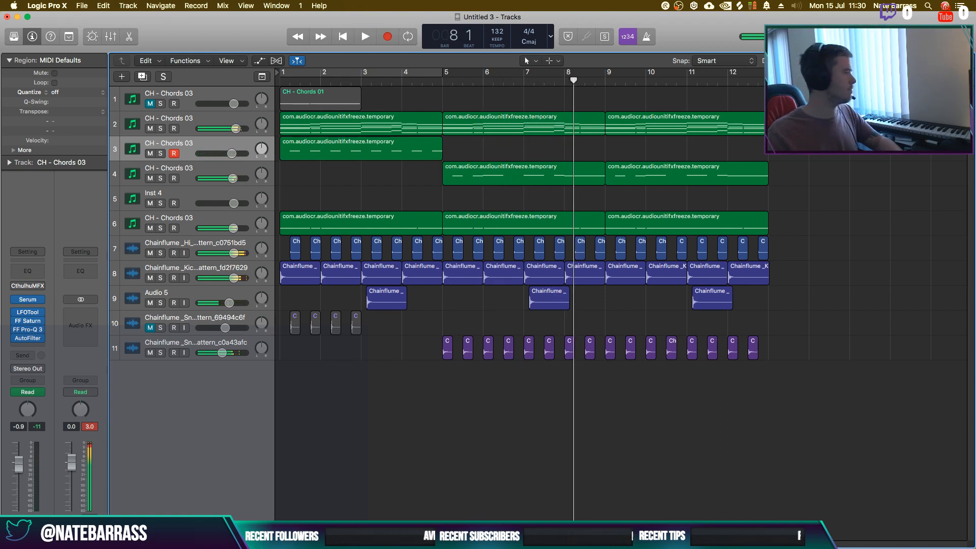
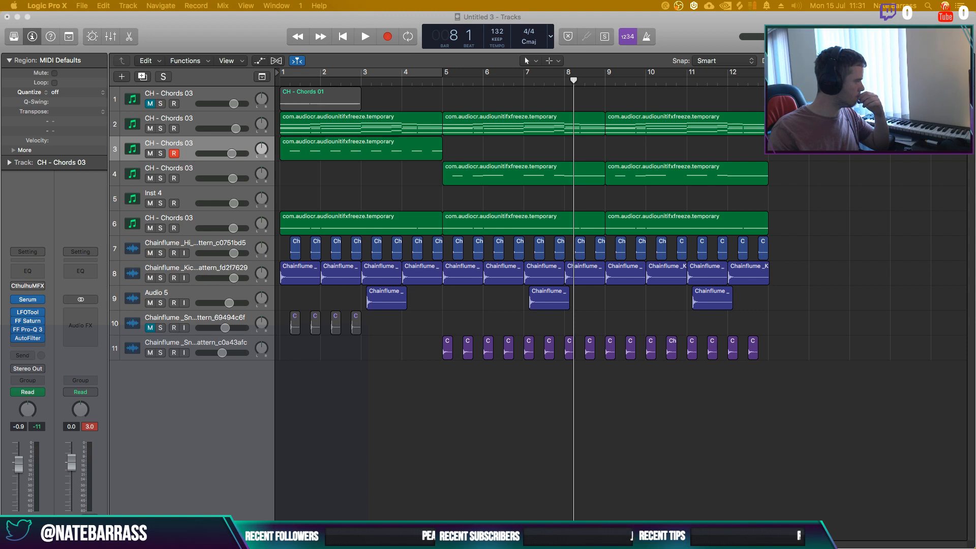
Cycle bars 5 to 8, audition Loopcloud samples through the Inst 4 track, and lower its volume to -1.9 dB
{"action": "left_click", "coordinate": [211, 206]}
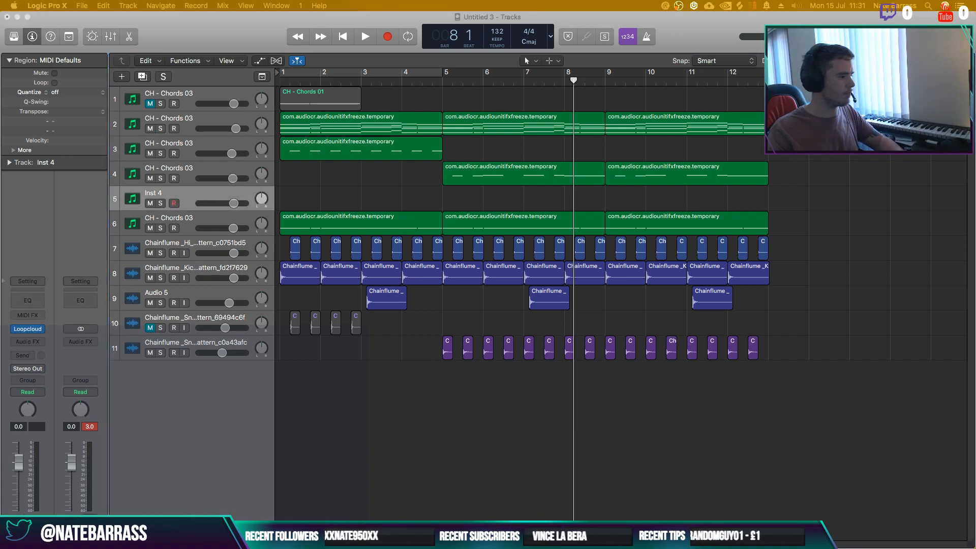
{"action": "left_click_drag", "start_coordinate": [446, 73], "coordinate": [565, 74]}
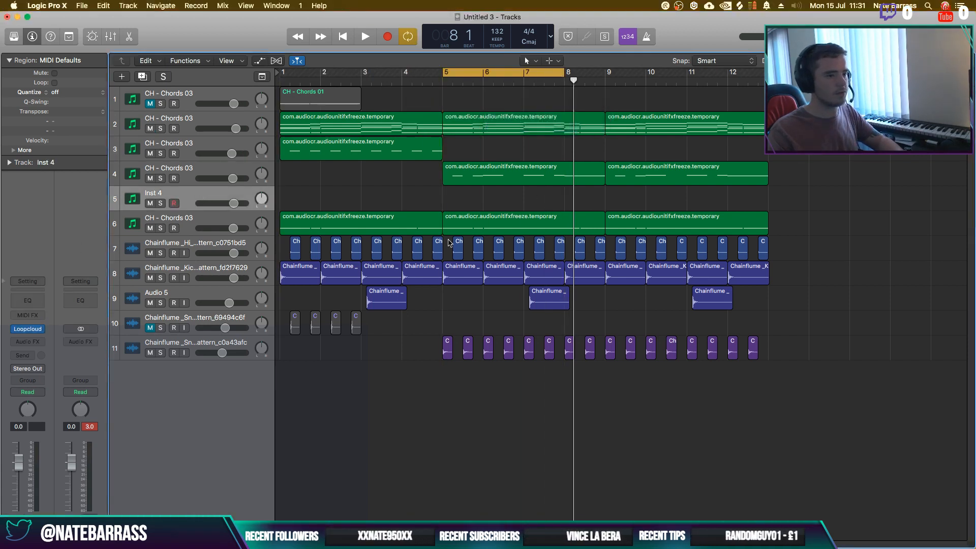
{"action": "key", "text": "space"}
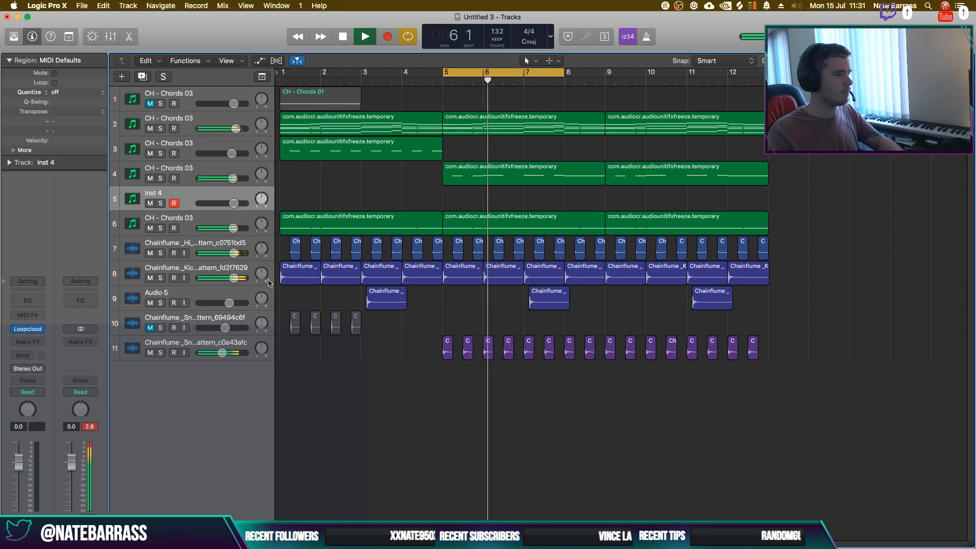
{"action": "key", "text": "space"}
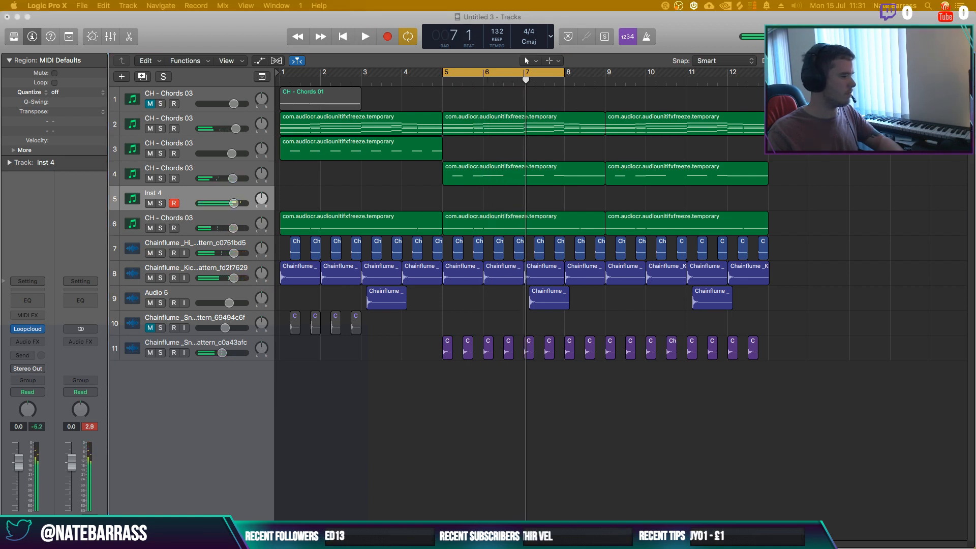
{"action": "left_click", "coordinate": [431, 432]}
{"action": "key", "text": "space"}
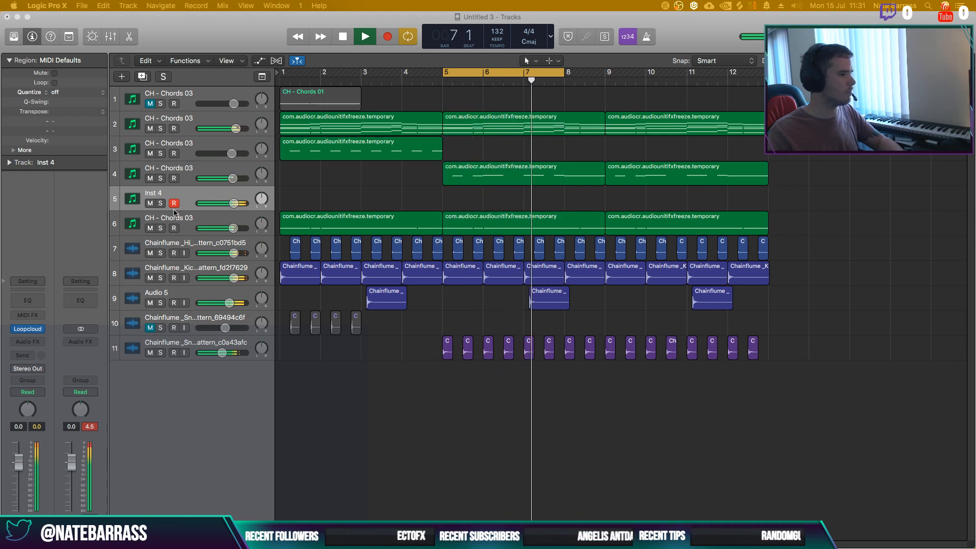
{"action": "left_click_drag", "start_coordinate": [234, 203], "coordinate": [230, 203]}
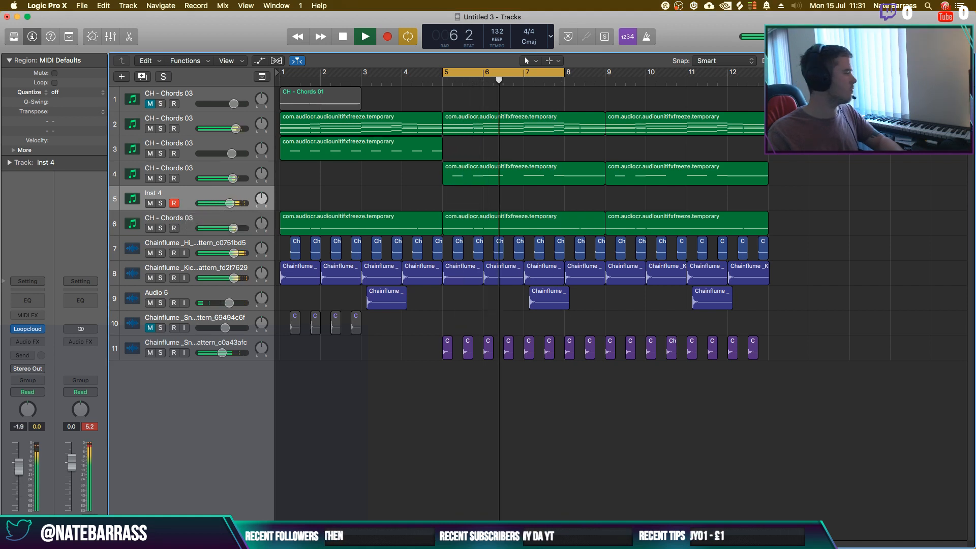
Place the OVO_Snare_27 pattern at bar 5 on a new track, repeat it three times, and lower the track's volume to -4.2 dB
{"action": "left_click_drag", "start_coordinate": [311, 417], "coordinate": [444, 414]}
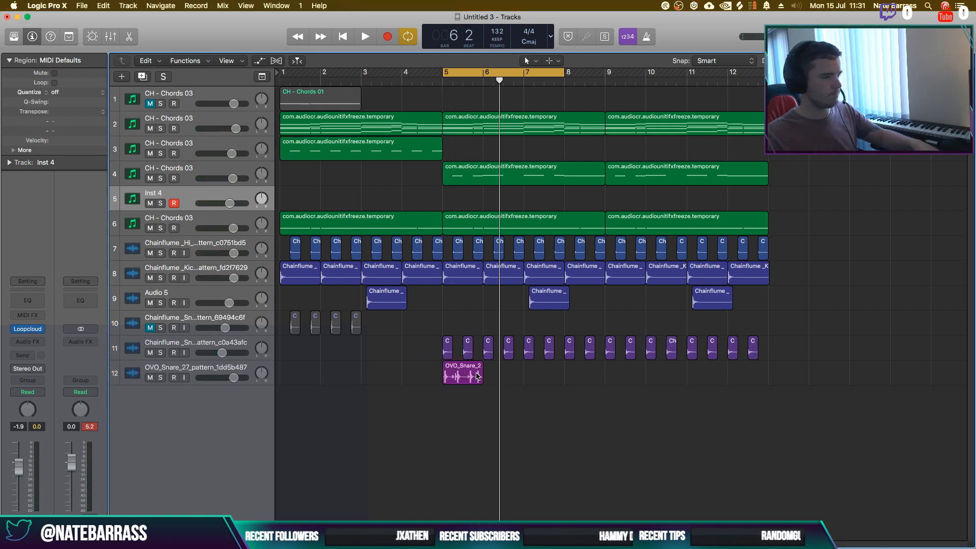
{"action": "key", "text": "super+r"}
{"action": "key", "text": "super+r"}
{"action": "key", "text": "super+r"}
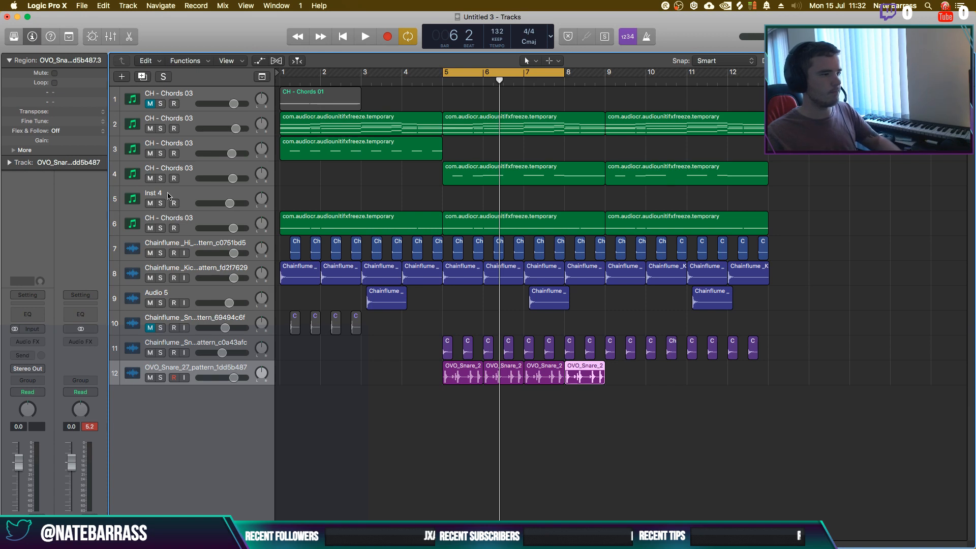
{"action": "key", "text": "space"}
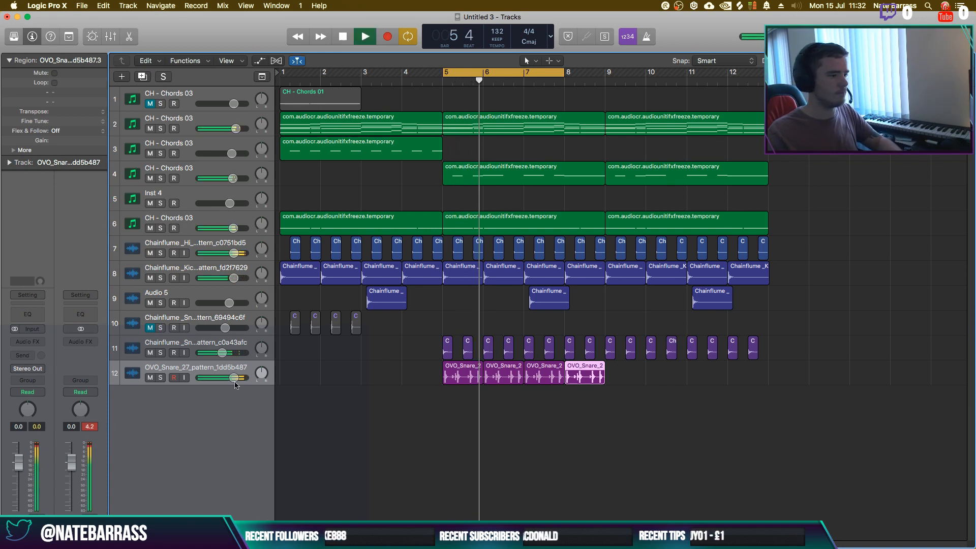
{"action": "left_click_drag", "start_coordinate": [234, 379], "coordinate": [225, 379]}
{"action": "left_click", "coordinate": [490, 407]}
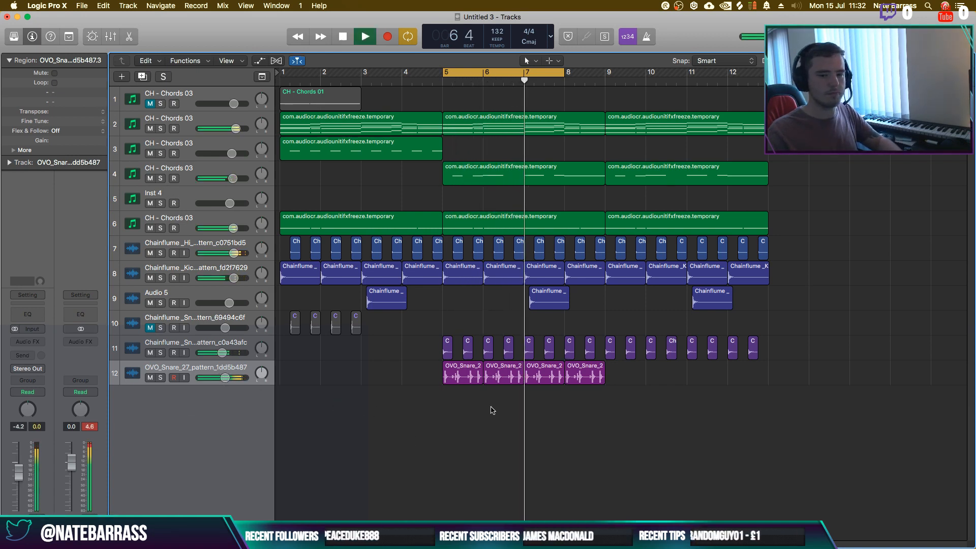
Stop playback and move the four OVO_Snare regions to start at bar 9
{"action": "key", "text": "space"}
{"action": "left_click_drag", "start_coordinate": [686, 371], "coordinate": [476, 381]}
{"action": "left_click_drag", "start_coordinate": [478, 382], "coordinate": [630, 381]}
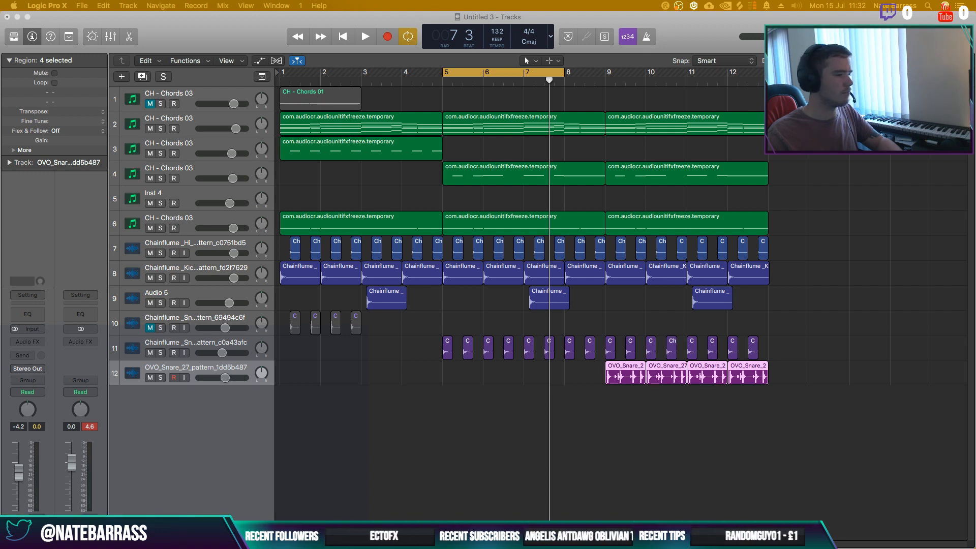
Try an INSPIRATIONAL LOOPS-125BPM-KEYS loop on a new track from bar 1, and delete its region
{"action": "left_click_drag", "start_coordinate": [251, 425], "coordinate": [448, 446]}
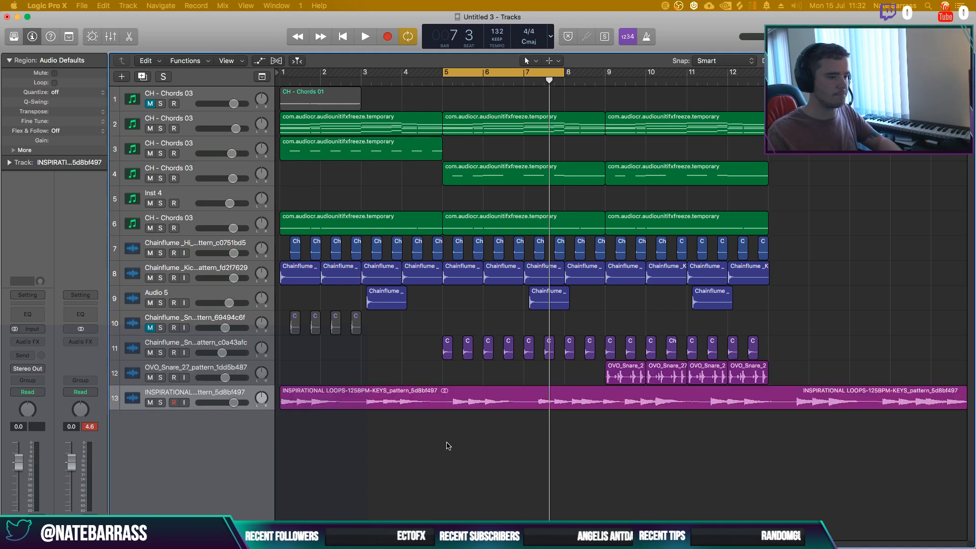
{"action": "left_click", "coordinate": [433, 398]}
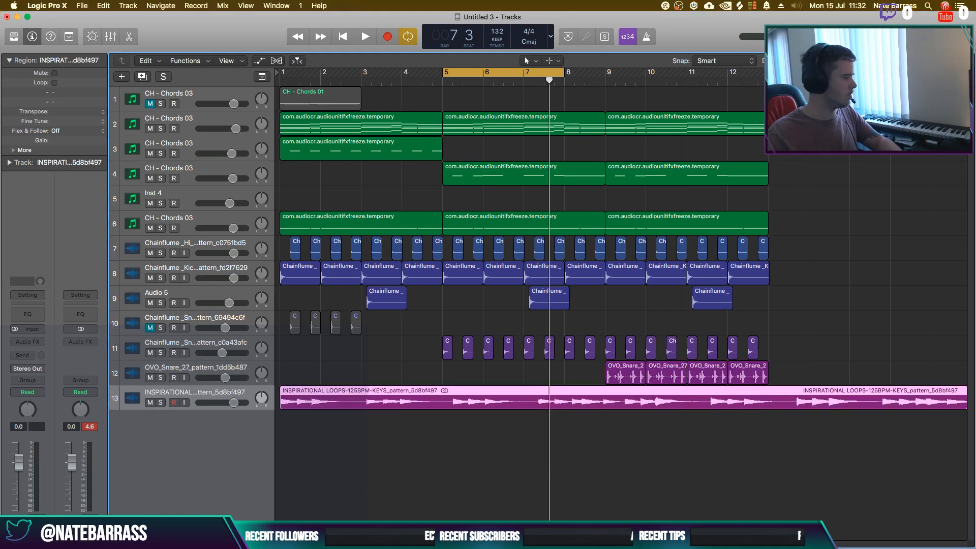
{"action": "key", "text": "Delete"}
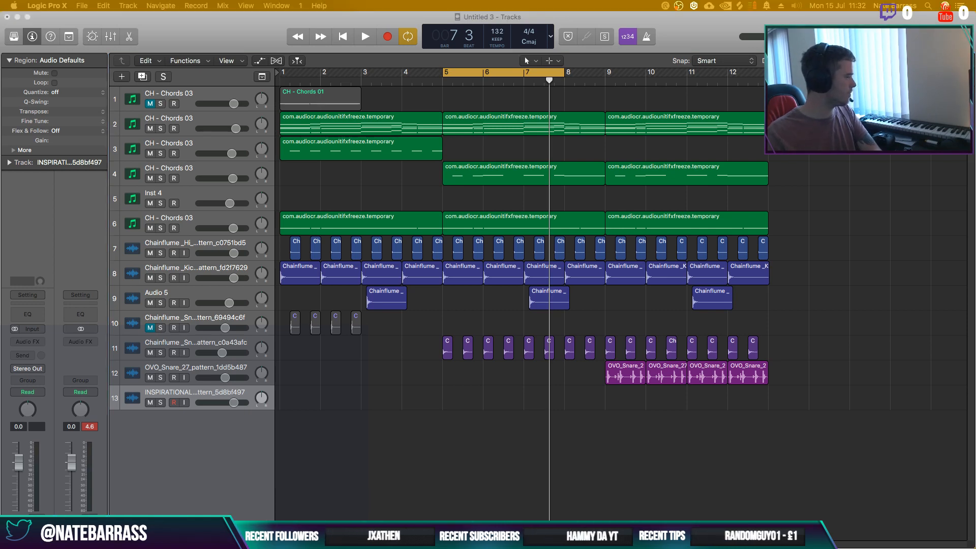
Place another INSPIRATIONAL LOOPS-125BPM-KEYS loop on track 13 at bar 1, turn off cycling, and lower its volume while playing from bar 1
{"action": "left_click_drag", "start_coordinate": [416, 403], "coordinate": [285, 404]}
{"action": "key", "text": "Return"}
{"action": "key", "text": "space"}
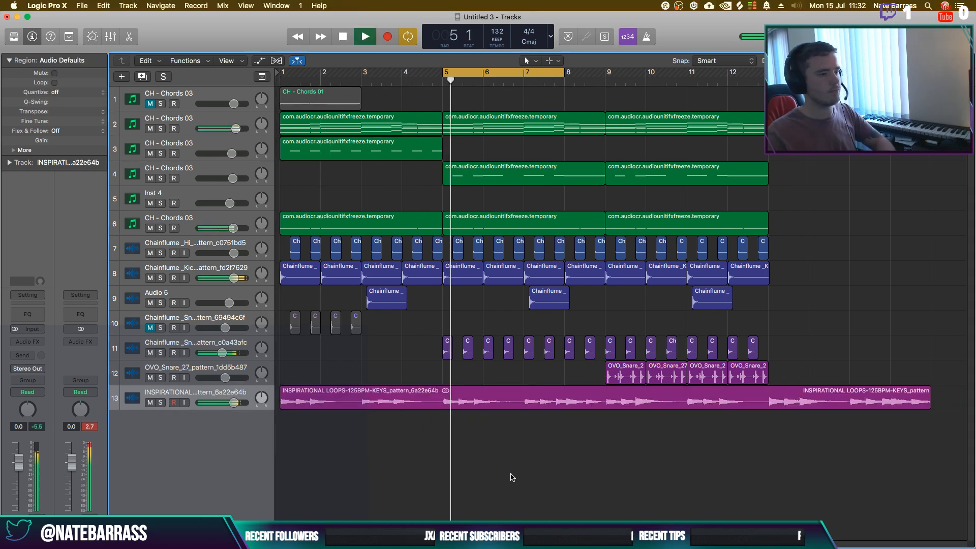
{"action": "key", "text": "Return"}
{"action": "key", "text": "space"}
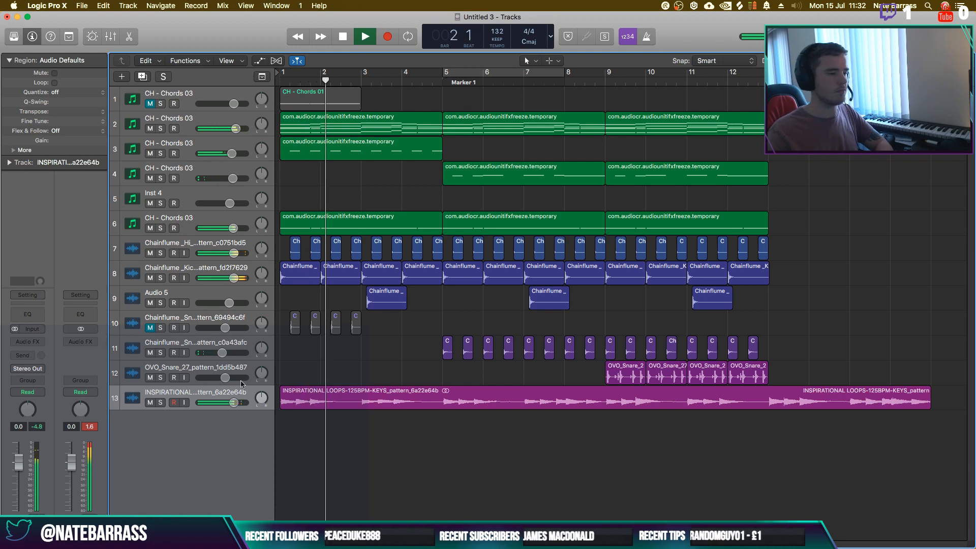
{"action": "mouse_move", "coordinate": [234, 403]}
{"action": "left_mouse_down"}
{"action": "mouse_move", "coordinate": [220, 404]}
{"action": "mouse_move", "coordinate": [237, 403]}
{"action": "left_mouse_up"}
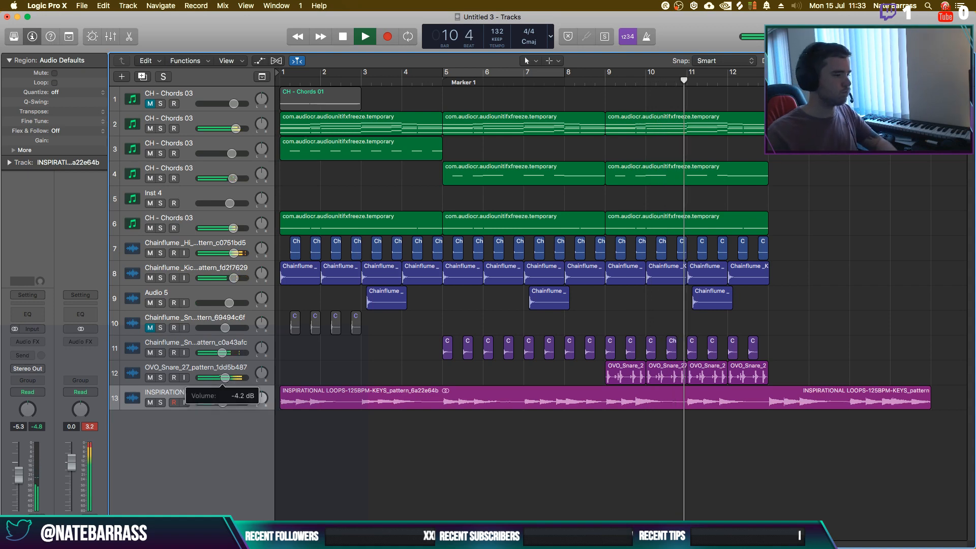
Lower the OVO_Snare track to -5.7 dB, insert AutoFilter with Cutoff at 41 %, and listen from bar 9
{"action": "left_click", "coordinate": [217, 380]}
{"action": "left_click", "coordinate": [42, 341]}
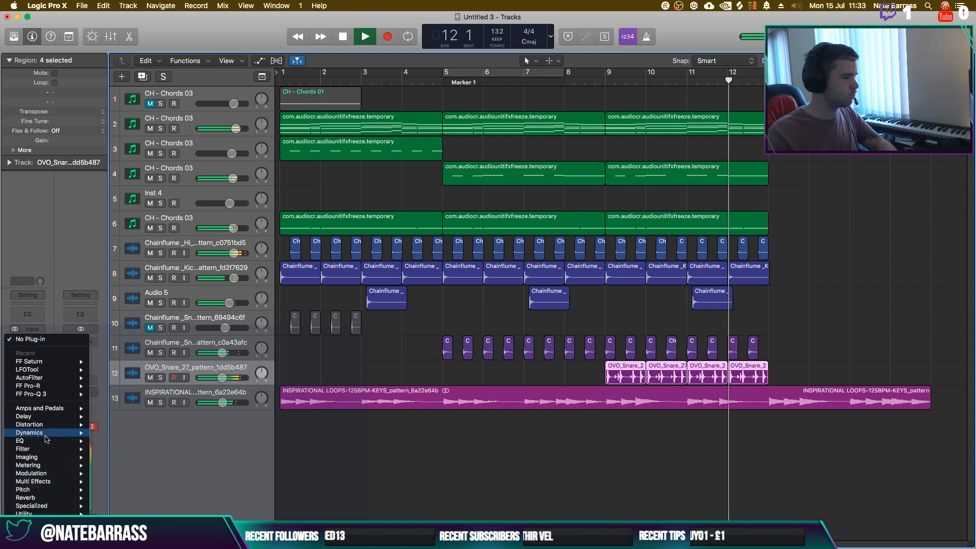
{"action": "left_click", "coordinate": [340, 497]}
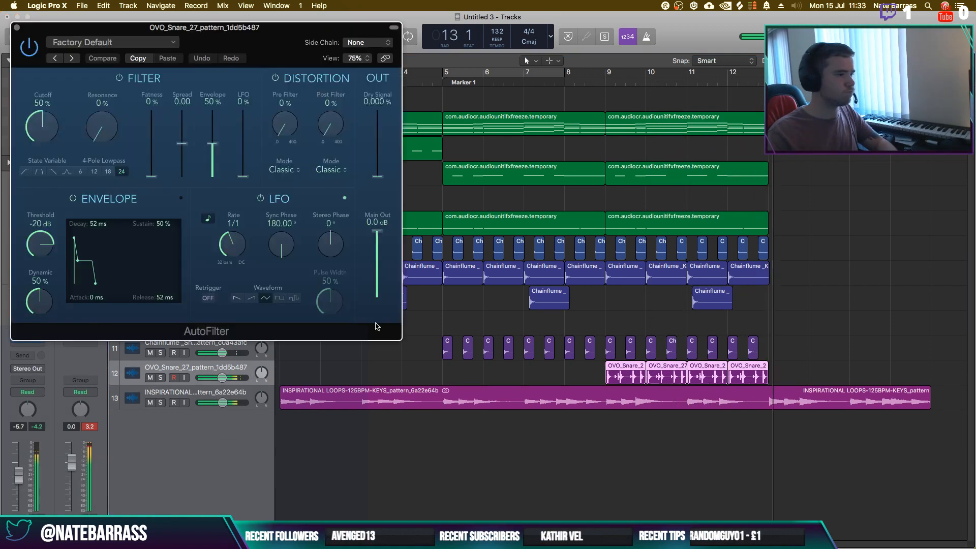
{"action": "left_click", "coordinate": [607, 74]}
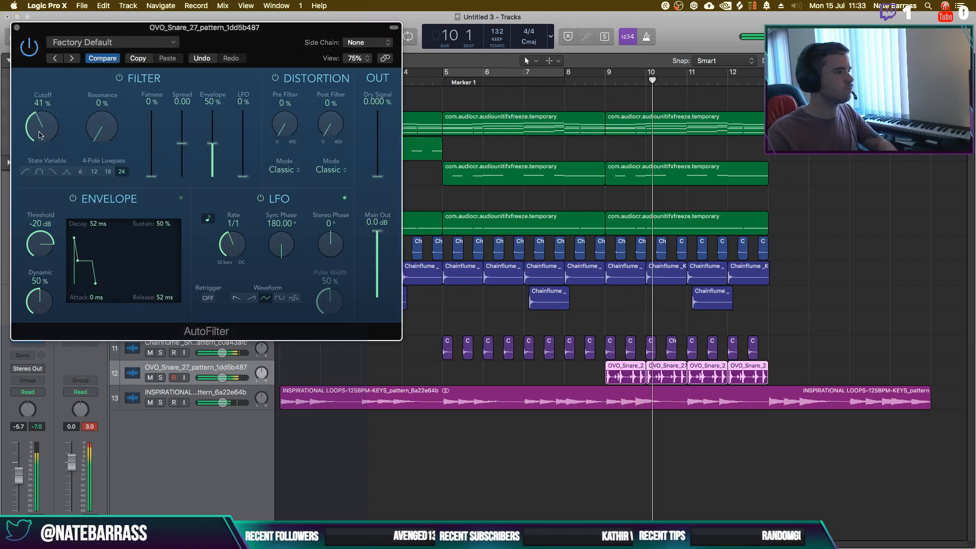
{"action": "key", "text": "super+w"}
{"action": "left_click", "coordinate": [582, 458]}
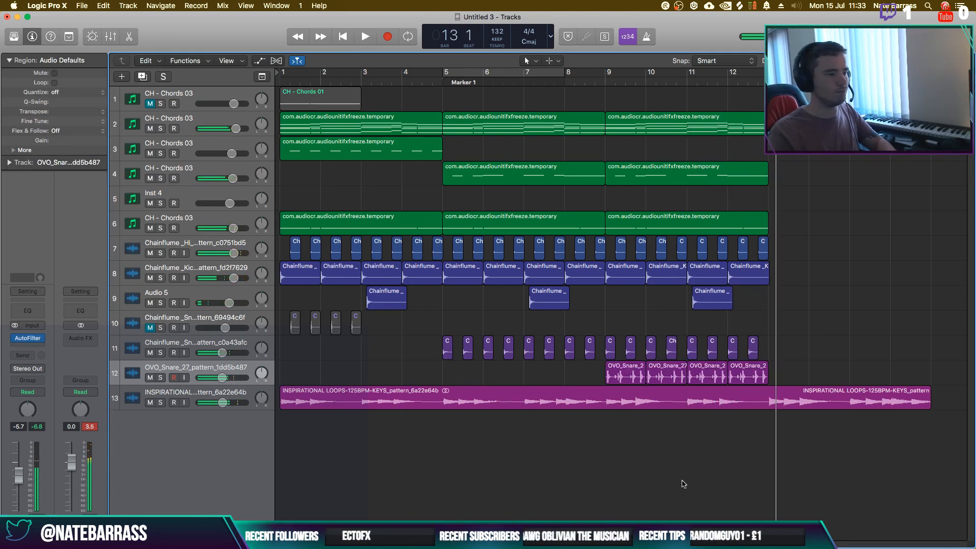
Solo the keys loop on track 13 to hear it alone, unsolo and mute it, and play the arrangement from bar 1
{"action": "left_click", "coordinate": [161, 402]}
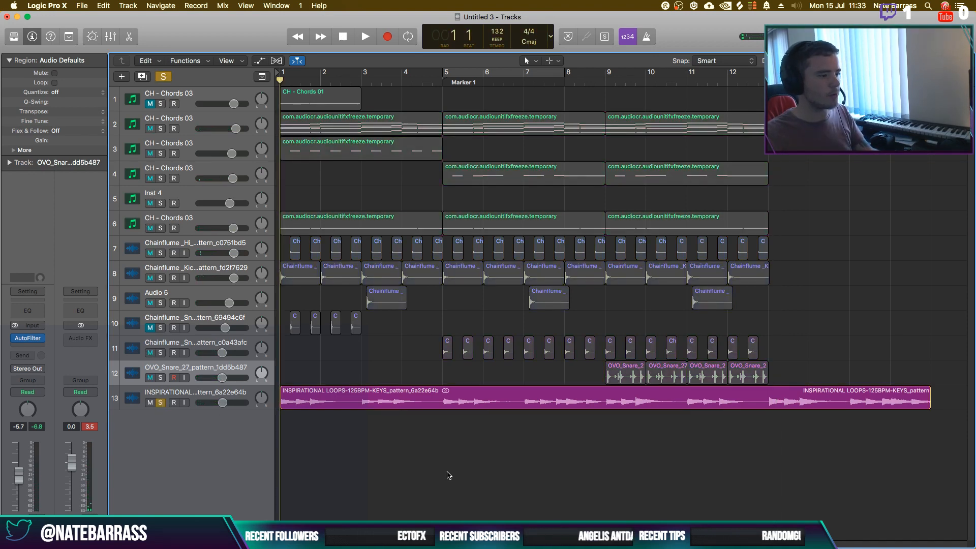
{"action": "key", "text": "space"}
{"action": "left_click", "coordinate": [161, 403]}
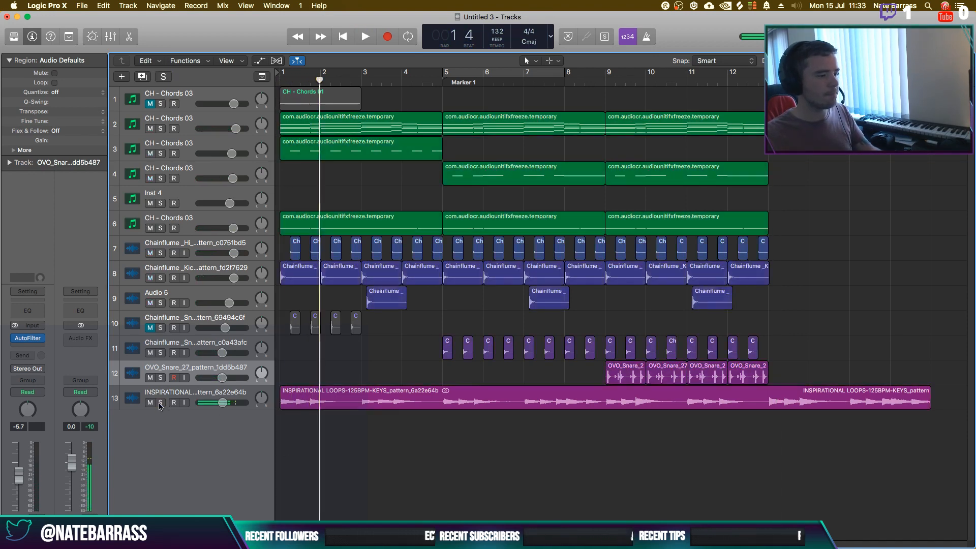
{"action": "key", "text": "Return"}
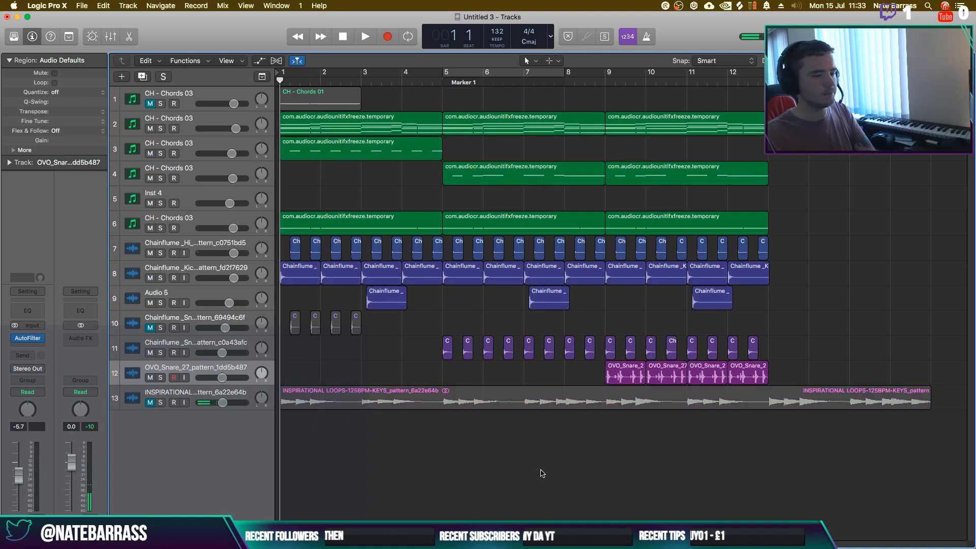
{"action": "key", "text": "space"}
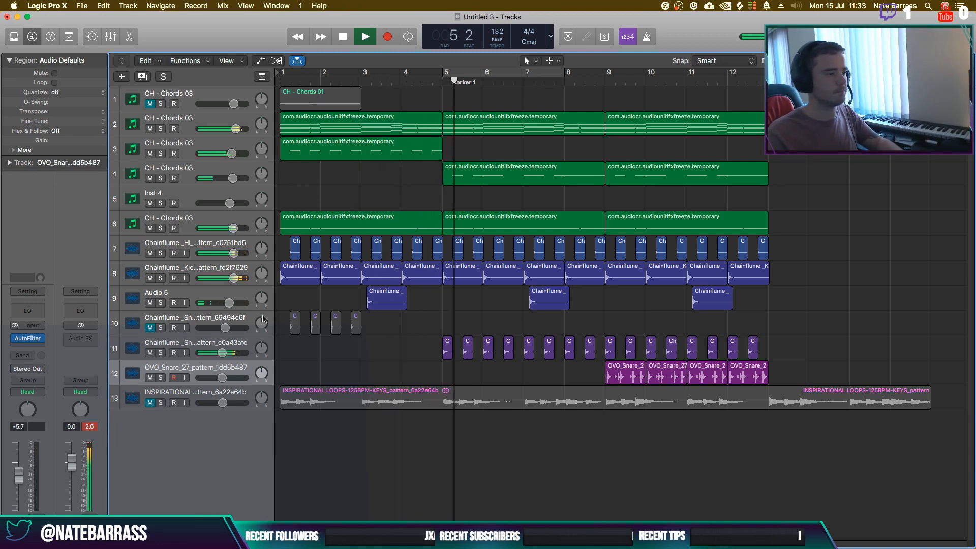
Insert FF Saturn before FF Pro-R on the hi-hat track 7, and listen to the arrangement from bar 1
{"action": "left_click", "coordinate": [209, 240]}
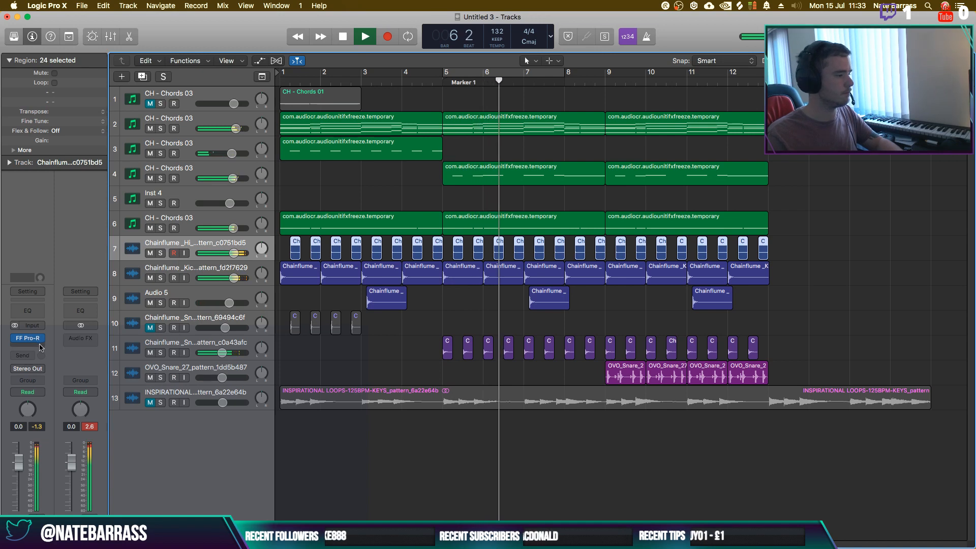
{"action": "left_click", "coordinate": [47, 338]}
{"action": "left_click", "coordinate": [144, 364]}
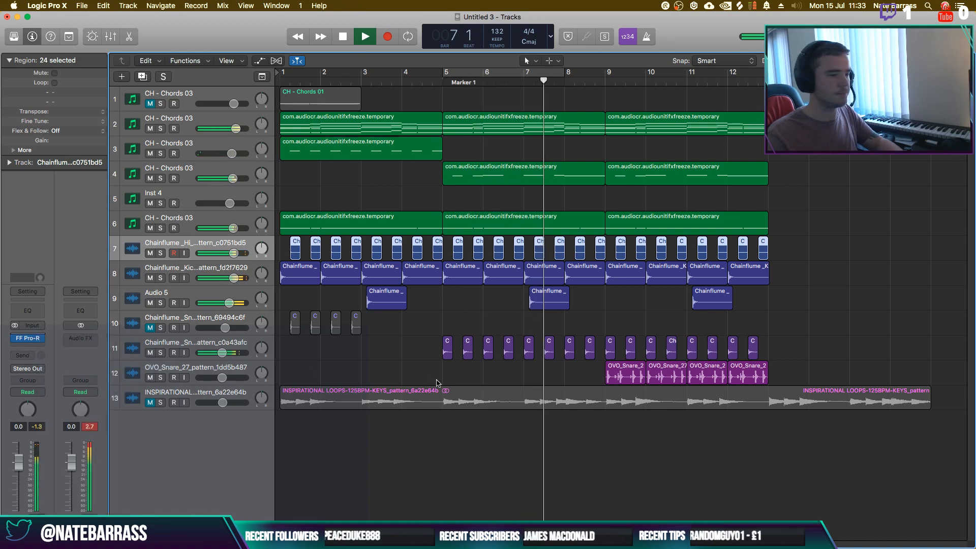
{"action": "left_click", "coordinate": [17, 28]}
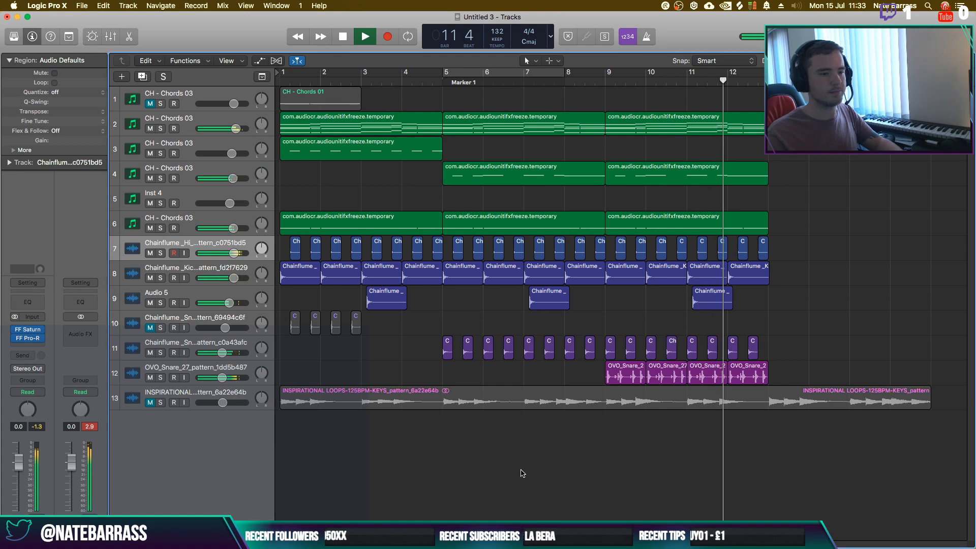
{"action": "key", "text": "space"}
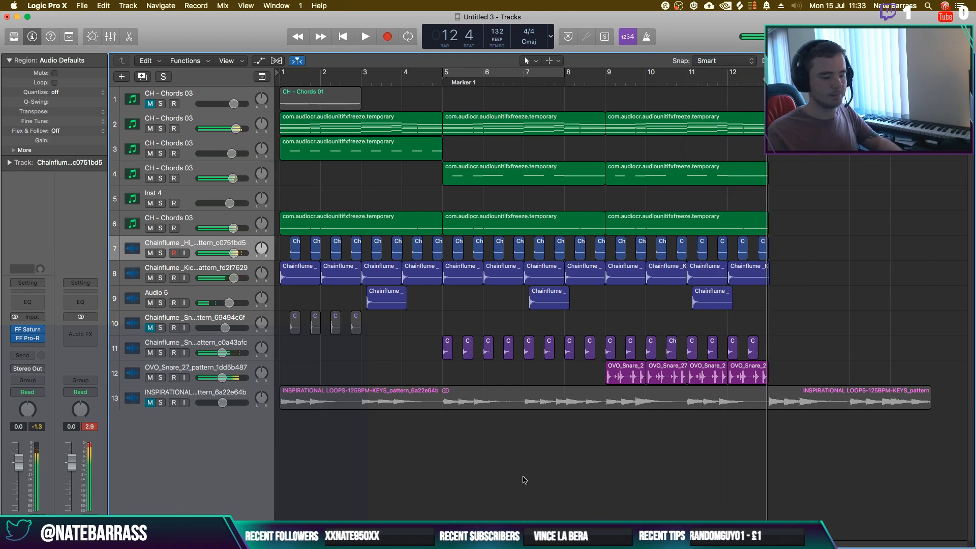
{"action": "key", "text": "Return"}
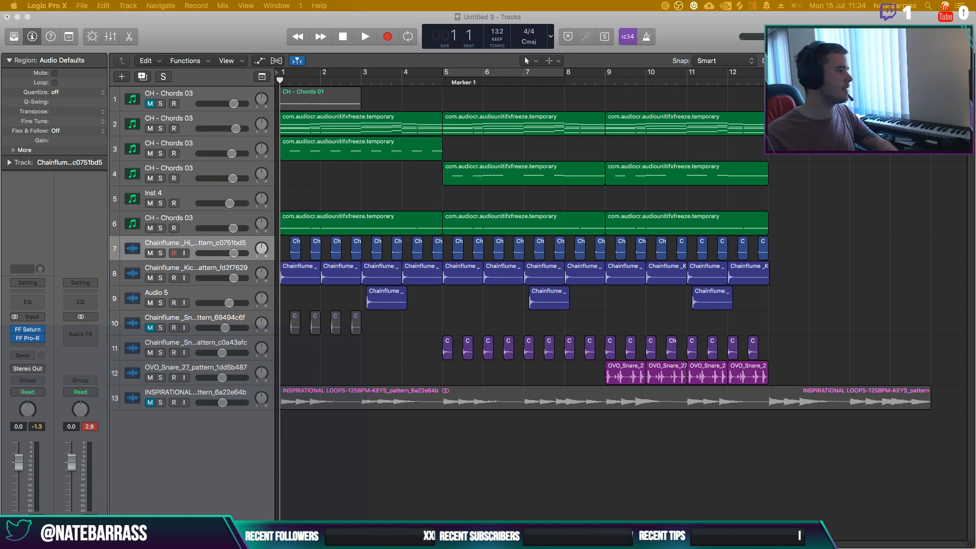
{"action": "left_click", "coordinate": [477, 456]}
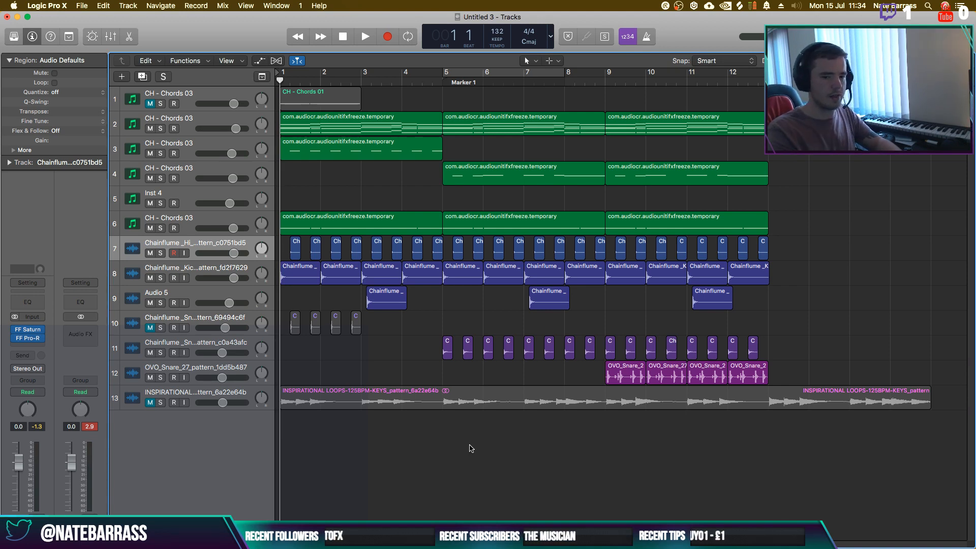
{"action": "key", "text": "space"}
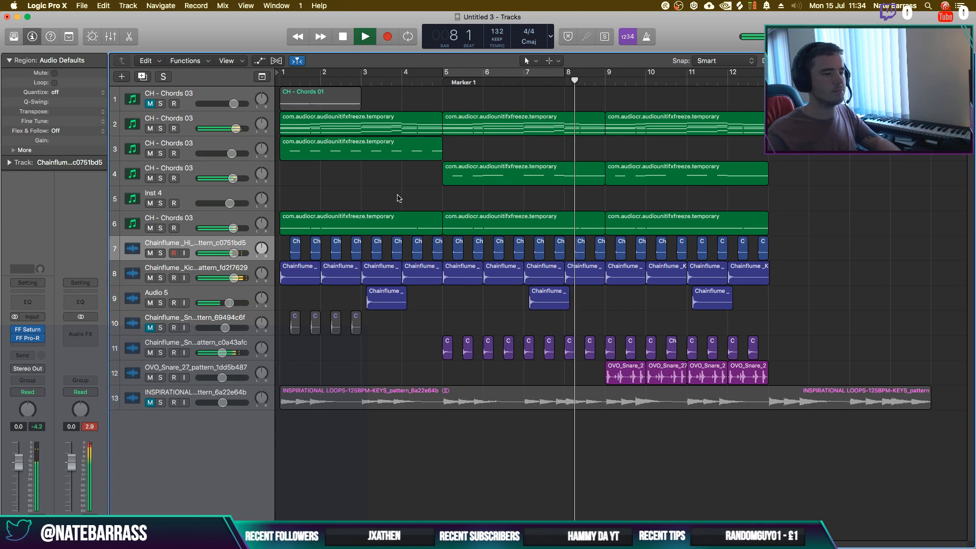
{"action": "key", "text": "space"}
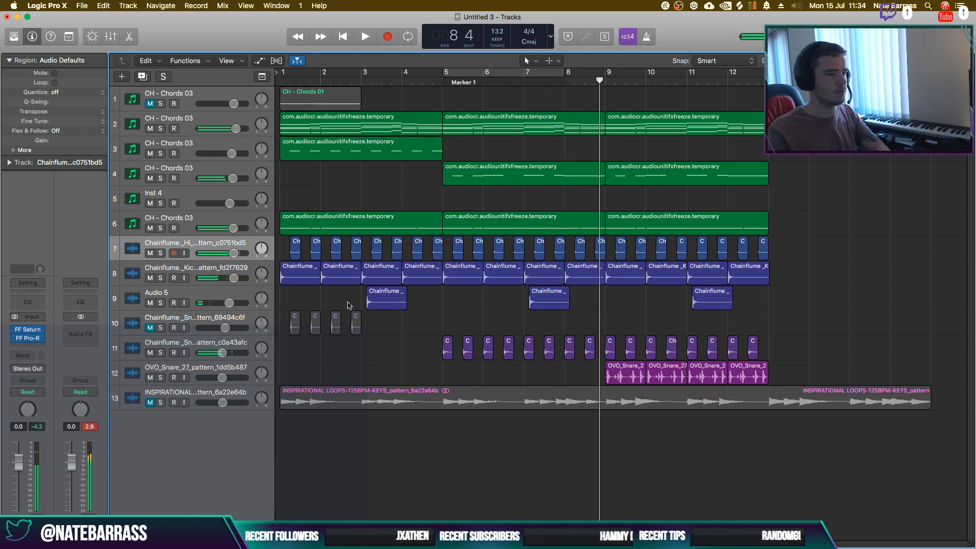
Delete the kick, Audio 5 and track 6 regions from bars 1–4, and play the thinned intro from bar 1
{"action": "left_click_drag", "start_coordinate": [297, 296], "coordinate": [417, 278]}
{"action": "key", "text": "Delete"}
{"action": "left_click", "coordinate": [421, 225]}
{"action": "key", "text": "Delete"}
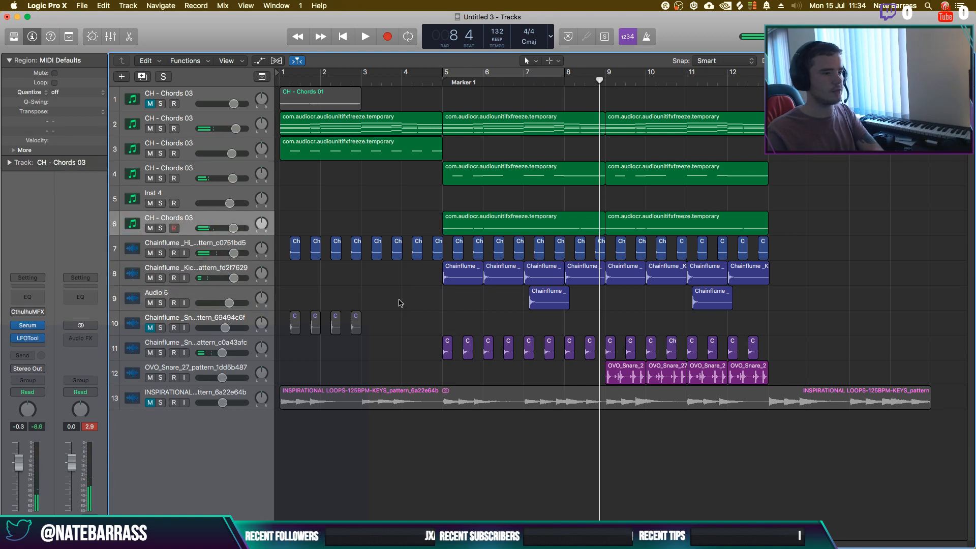
{"action": "key", "text": "Return"}
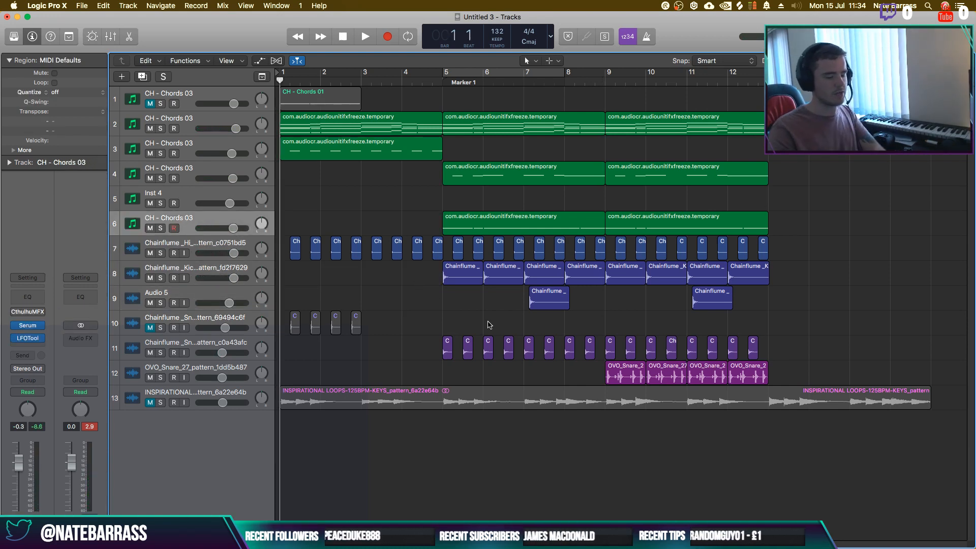
{"action": "key", "text": "space"}
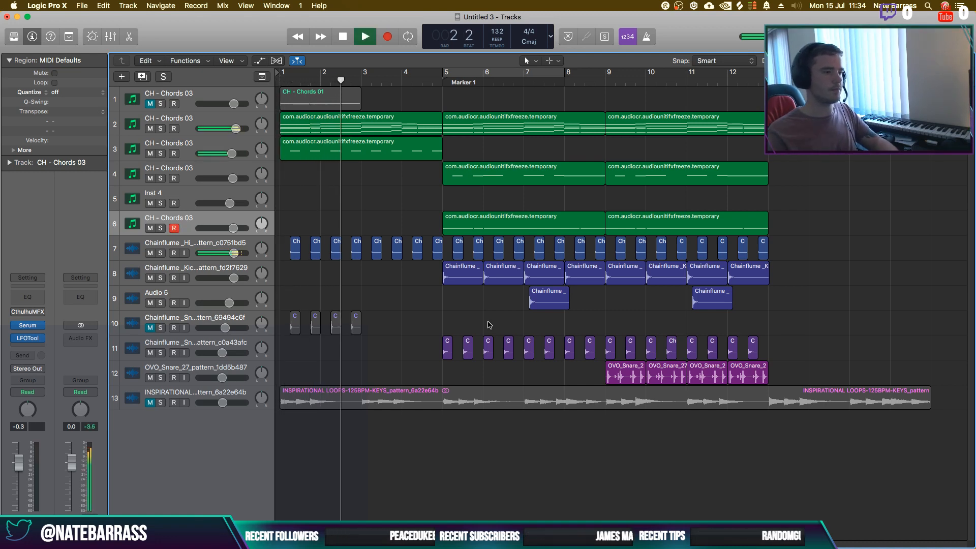
{"action": "key", "text": "space"}
Duplicate chords track 2 with its settings and move the two chord regions in bars 5–12 onto the new track
{"action": "left_click", "coordinate": [213, 114]}
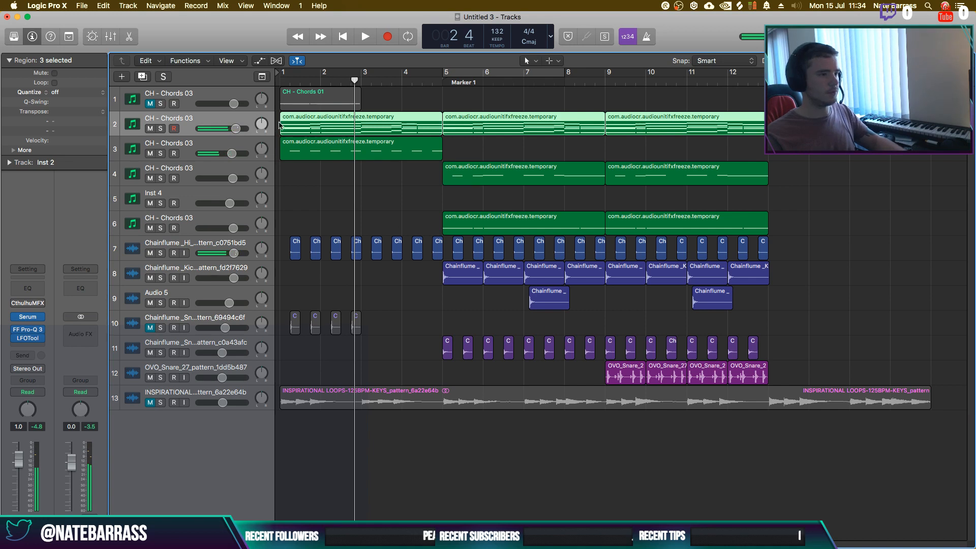
{"action": "key", "text": "super+d"}
{"action": "left_click_drag", "start_coordinate": [445, 143], "coordinate": [642, 130]}
{"action": "left_click_drag", "start_coordinate": [554, 129], "coordinate": [554, 147]}
Solo chords track 2, cycle bars 1–4, and adjust the Filter macro in its Serum patch during playback
{"action": "left_click", "coordinate": [165, 130]}
{"action": "left_click", "coordinate": [164, 129]}
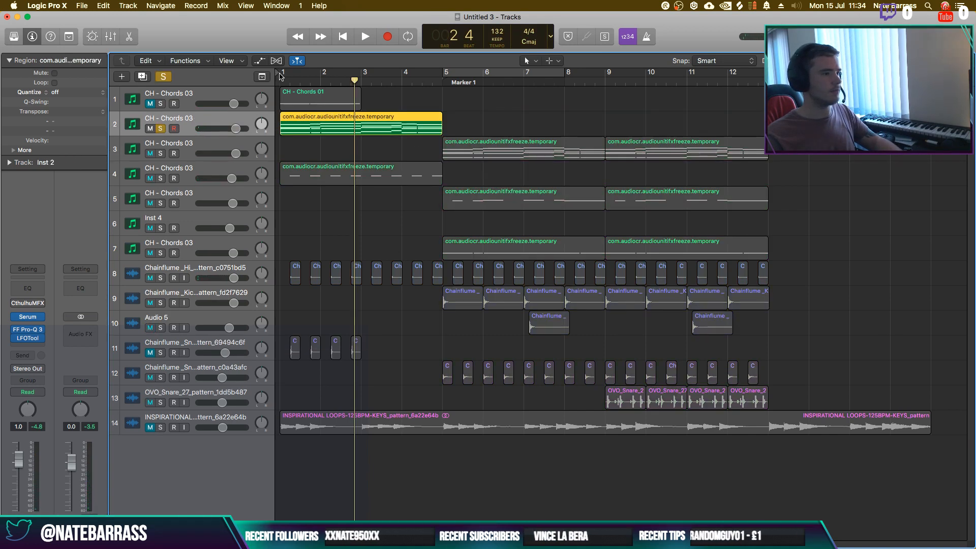
{"action": "left_click_drag", "start_coordinate": [279, 75], "coordinate": [442, 76]}
{"action": "key", "text": "space"}
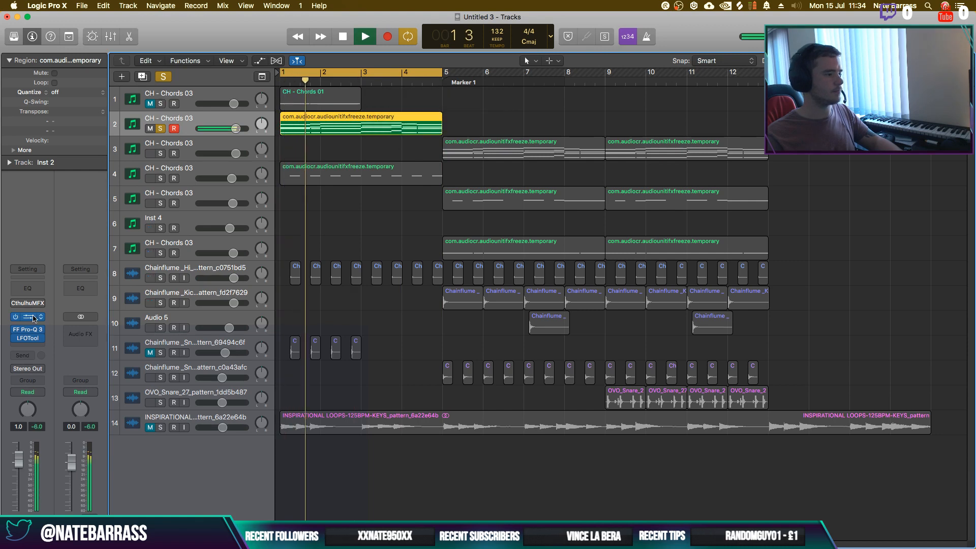
{"action": "left_click", "coordinate": [29, 317]}
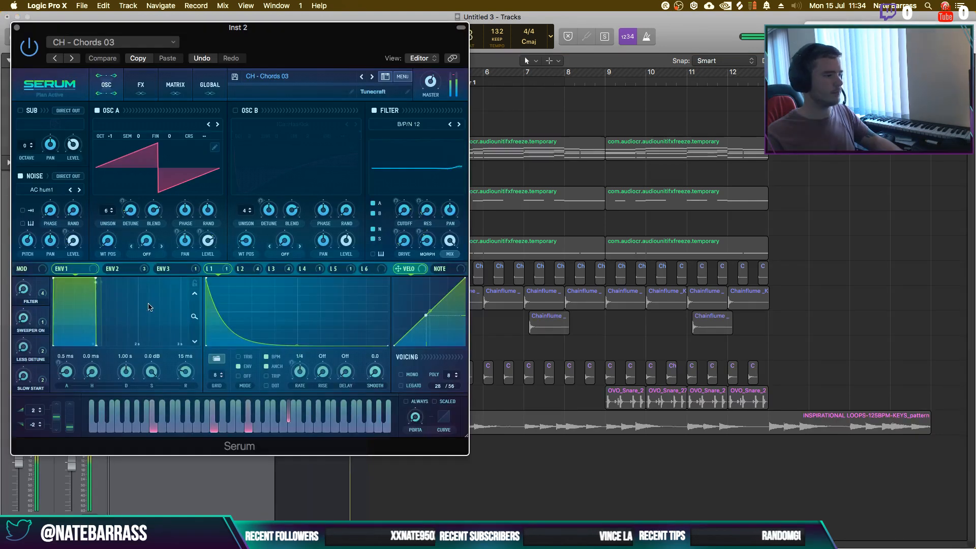
{"action": "left_click_drag", "start_coordinate": [22, 289], "coordinate": [25, 280]}
{"action": "left_click_drag", "start_coordinate": [289, 56], "coordinate": [450, 46]}
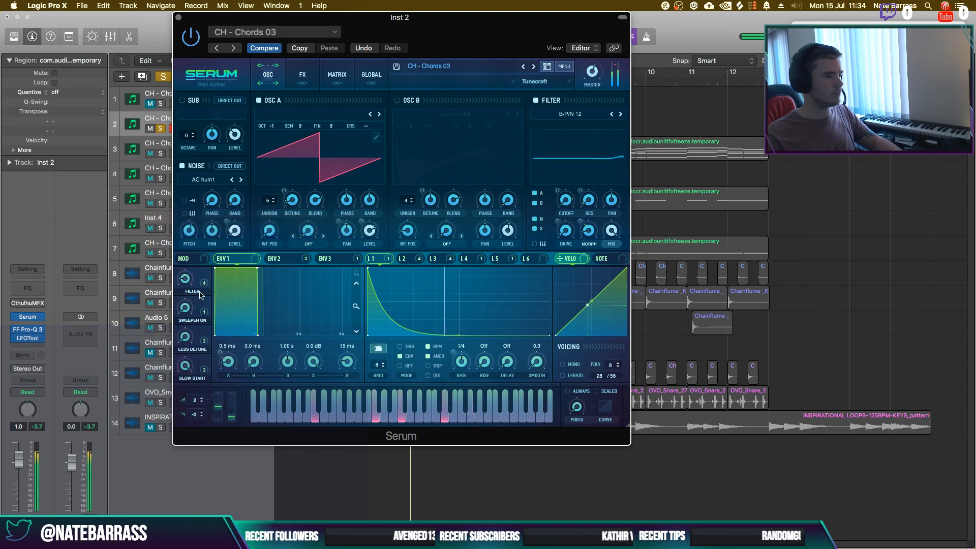
{"action": "mouse_move", "coordinate": [187, 365]}
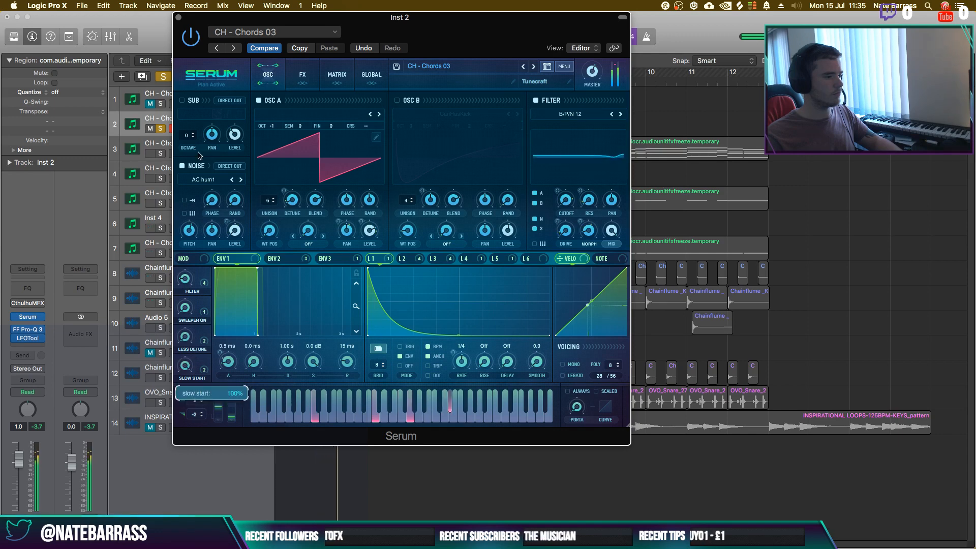
{"action": "mouse_move", "coordinate": [184, 393]}
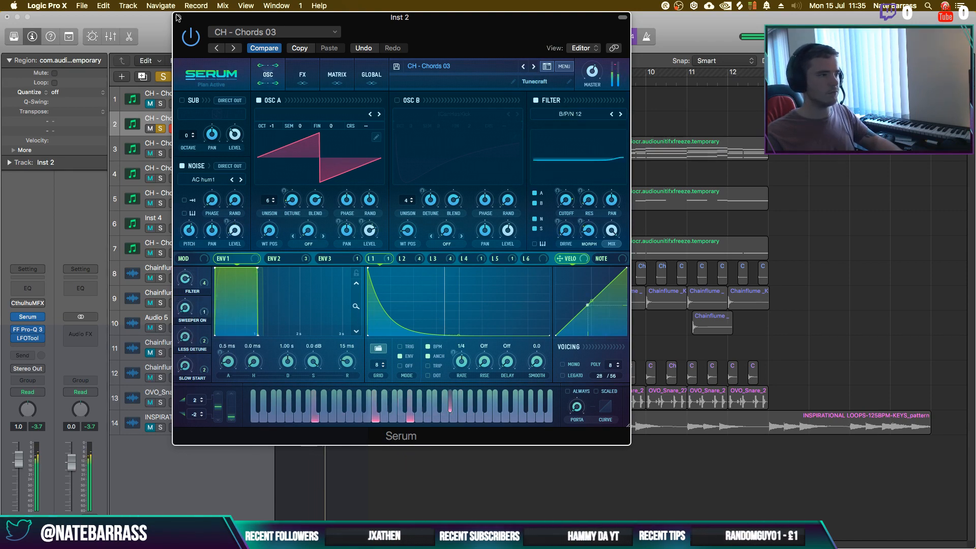
Close Serum, unsolo track 2, and play the intro in the full mix from bar 1 with cycling off
{"action": "left_click", "coordinate": [177, 17]}
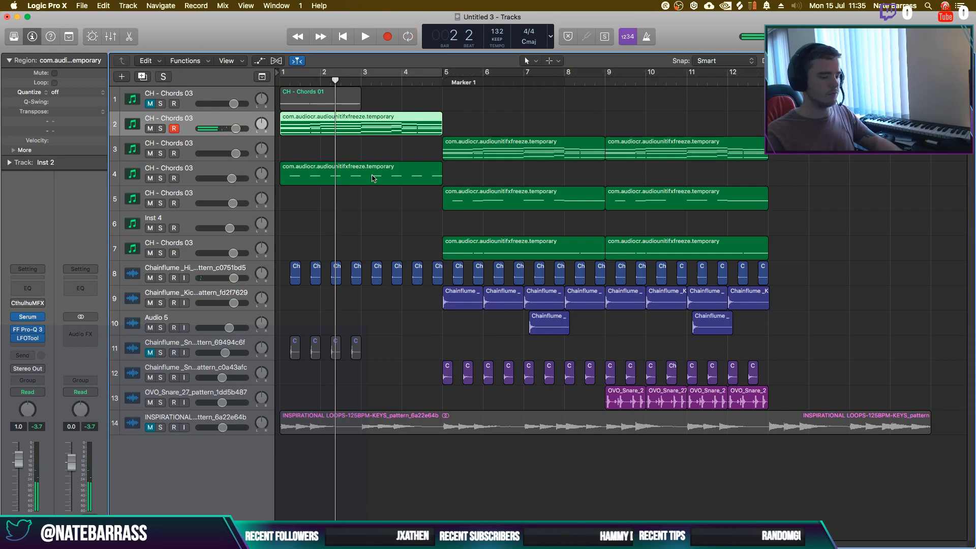
{"action": "key", "text": "Return"}
{"action": "key", "text": "space"}
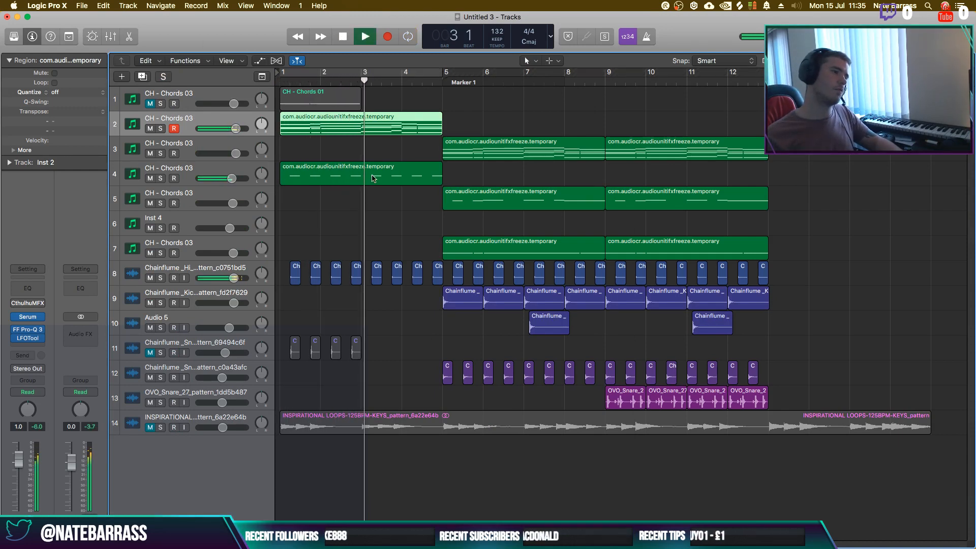
Cycle bars 1–4, duplicate chords track 2, and copy its region onto the new track 3
{"action": "key", "text": "c"}
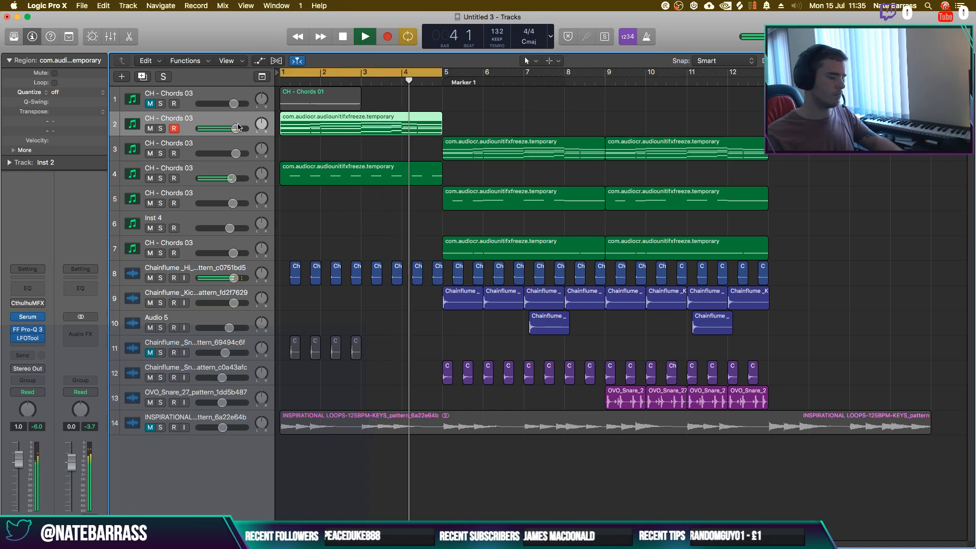
{"action": "key", "text": "super+d"}
{"action": "key", "text": "space"}
{"action": "left_click_drag", "start_coordinate": [352, 132], "coordinate": [351, 155]}
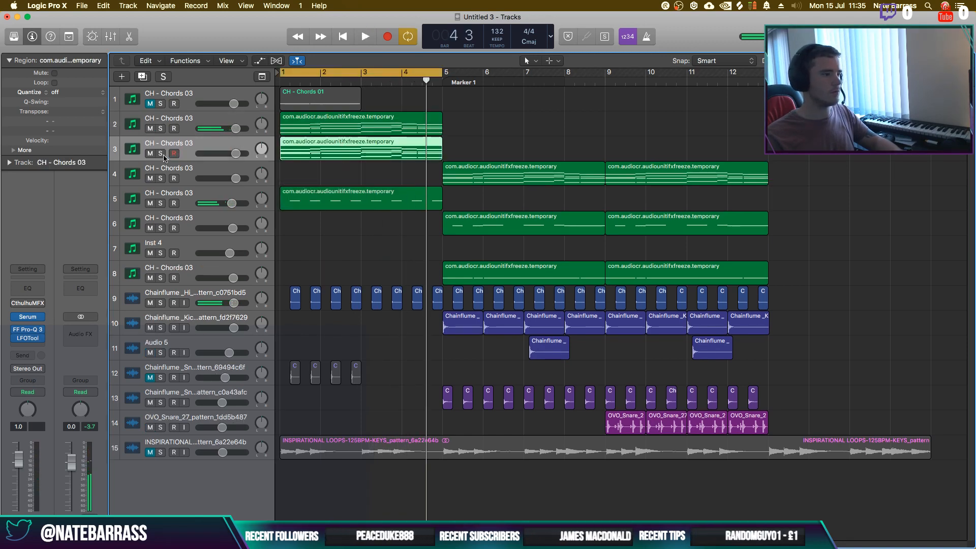
Solo the new chords track 3, show its Serum, and audition the presets CH - Chords 04 and CH - Chords 05
{"action": "left_click", "coordinate": [161, 154]}
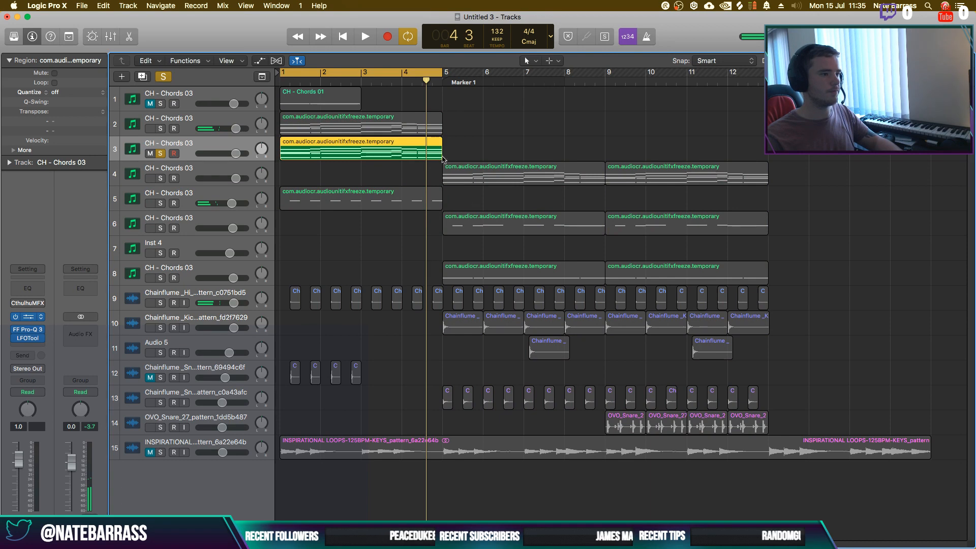
{"action": "key", "text": "v"}
{"action": "key", "text": "space"}
{"action": "left_click", "coordinate": [373, 77]}
{"action": "key", "text": "space"}
{"action": "key", "text": "space"}
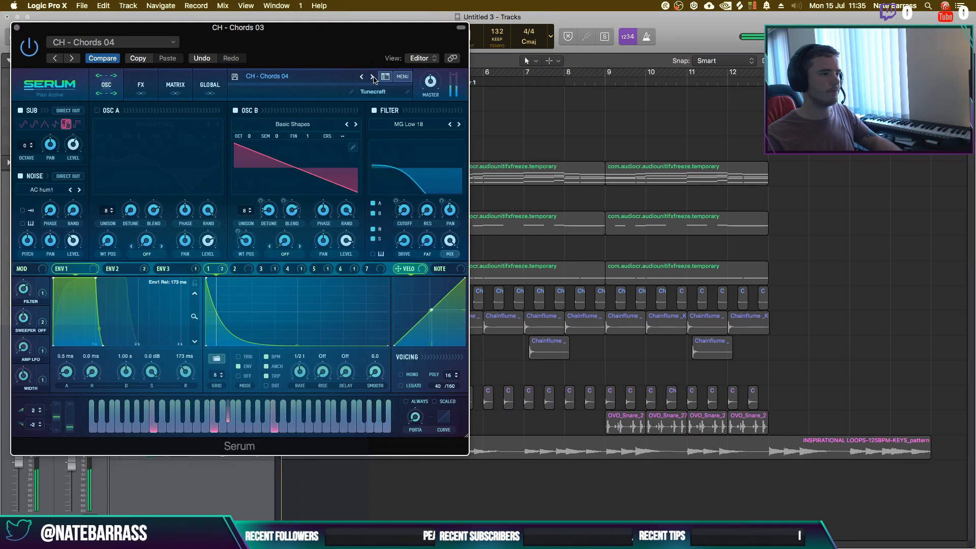
{"action": "left_click_drag", "start_coordinate": [358, 48], "coordinate": [622, 112]}
{"action": "left_click", "coordinate": [637, 140]}
{"action": "key", "text": "space"}
{"action": "key", "text": "space"}
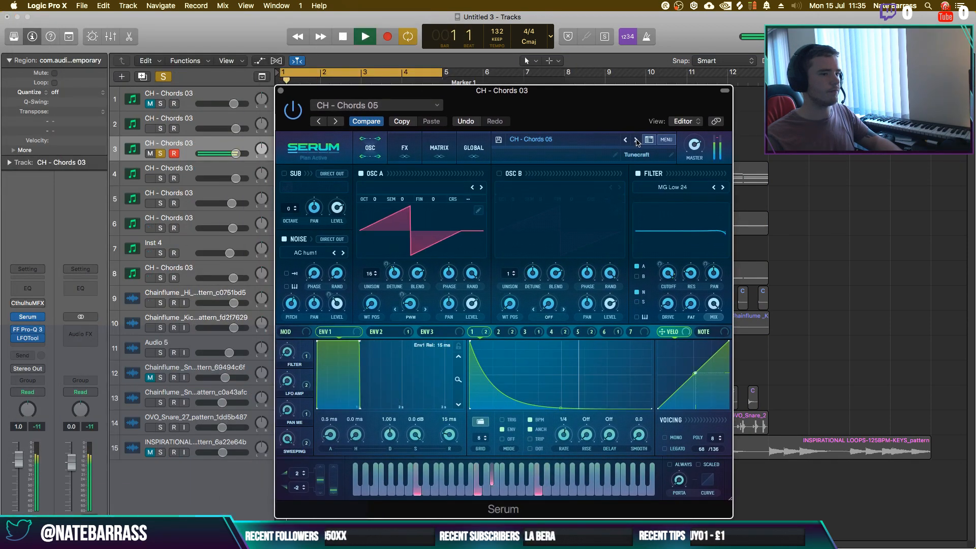
Audition the Serum presets CH - Chords 06 to CH - Chords 08 on track 3, playing each from bar 1
{"action": "left_click", "coordinate": [637, 140]}
{"action": "key", "text": "space"}
{"action": "key", "text": "space"}
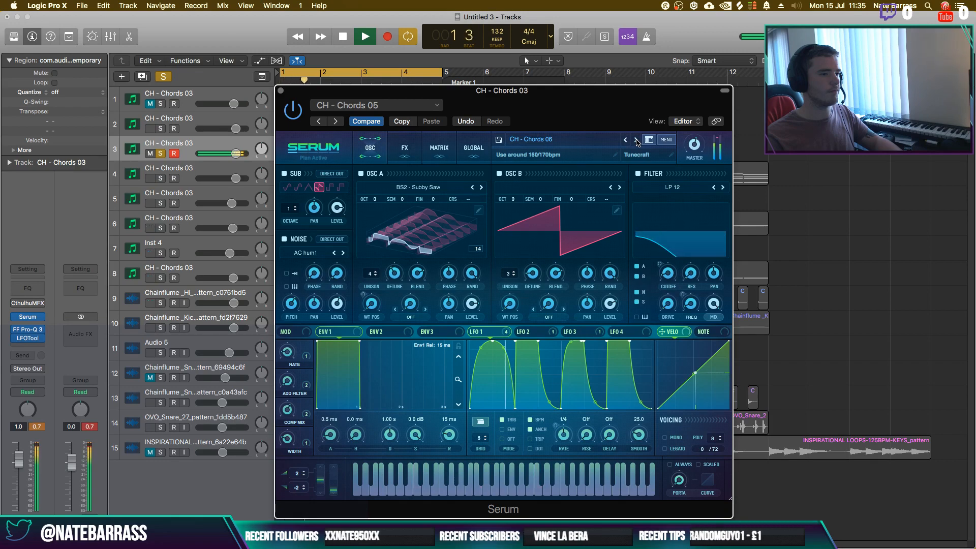
{"action": "key", "text": "space"}
{"action": "left_click", "coordinate": [636, 140]}
{"action": "key", "text": "space"}
{"action": "left_click", "coordinate": [636, 140]}
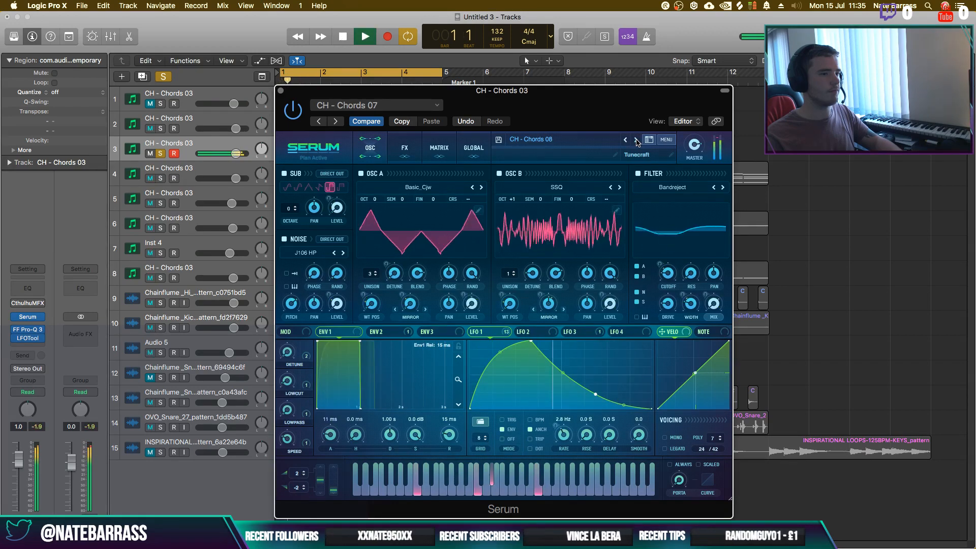
{"action": "key", "text": "space"}
{"action": "key", "text": "space"}
Audition the presets CH - Chords 09 and CH - Chords 10, hear the latter in the full mix, and solo track 3 again
{"action": "left_click", "coordinate": [637, 141]}
{"action": "key", "text": "space"}
{"action": "key", "text": "space"}
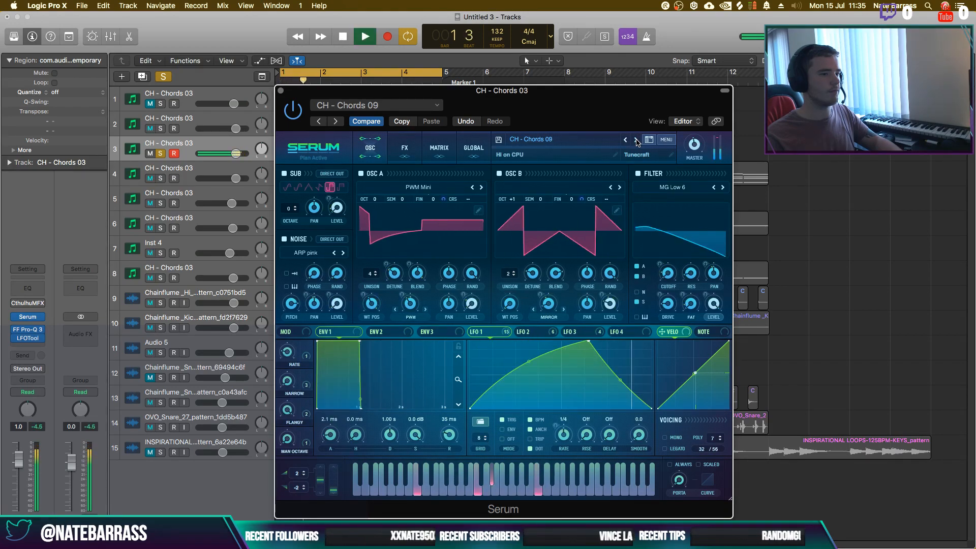
{"action": "left_click", "coordinate": [637, 140]}
{"action": "key", "text": "space"}
{"action": "key", "text": "space"}
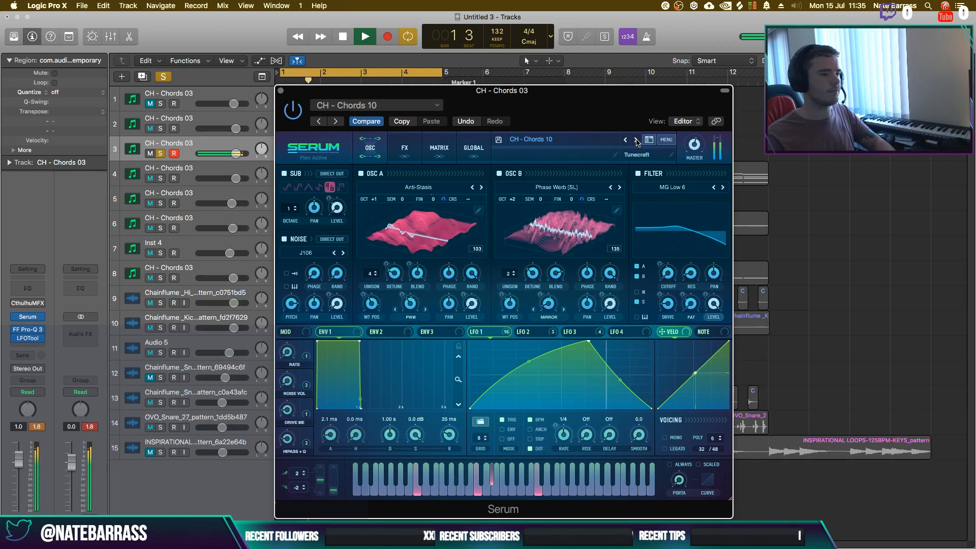
{"action": "left_click", "coordinate": [161, 154]}
{"action": "left_click", "coordinate": [160, 154]}
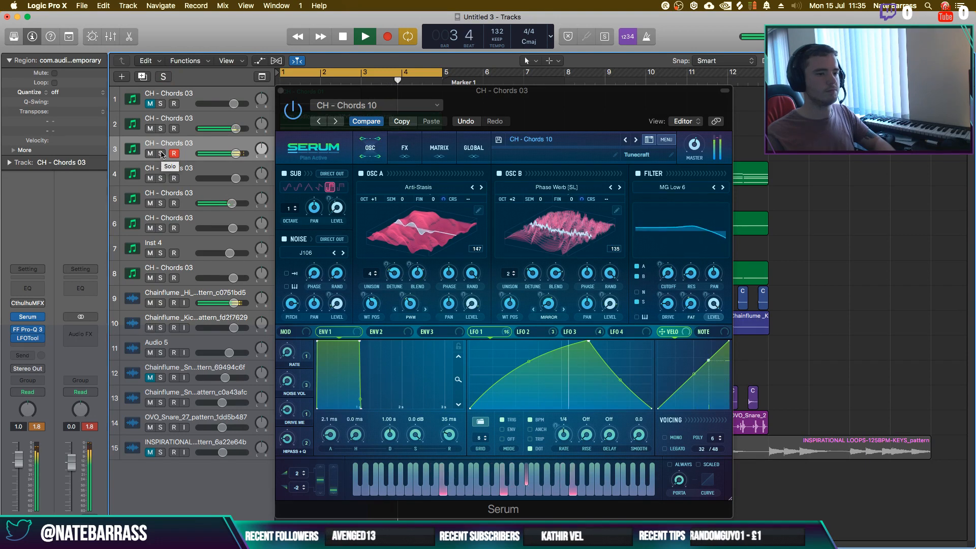
Load the Serum preset CH - Chords 11 on track 3, compare it in the full mix, and return to solo
{"action": "key", "text": "space"}
{"action": "left_click", "coordinate": [636, 141]}
{"action": "key", "text": "space"}
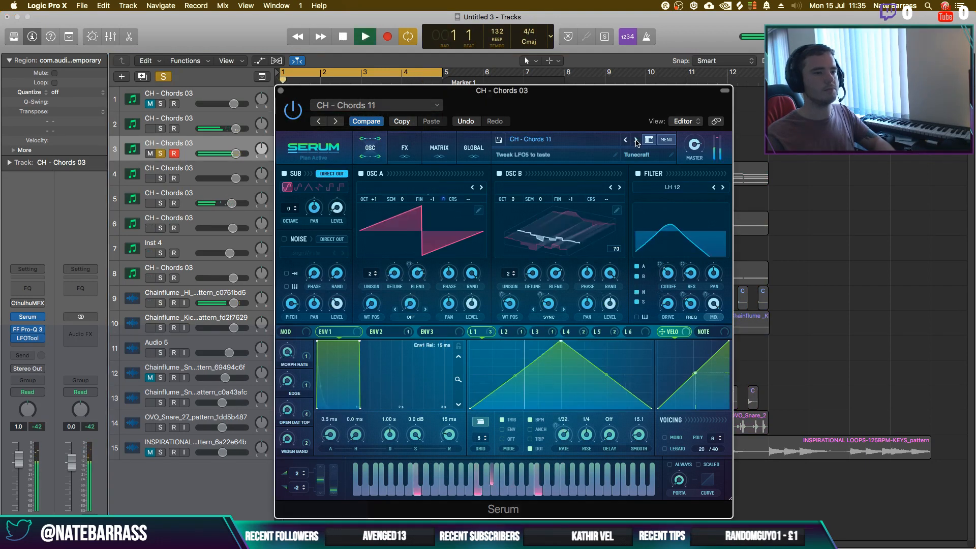
{"action": "left_click", "coordinate": [161, 154]}
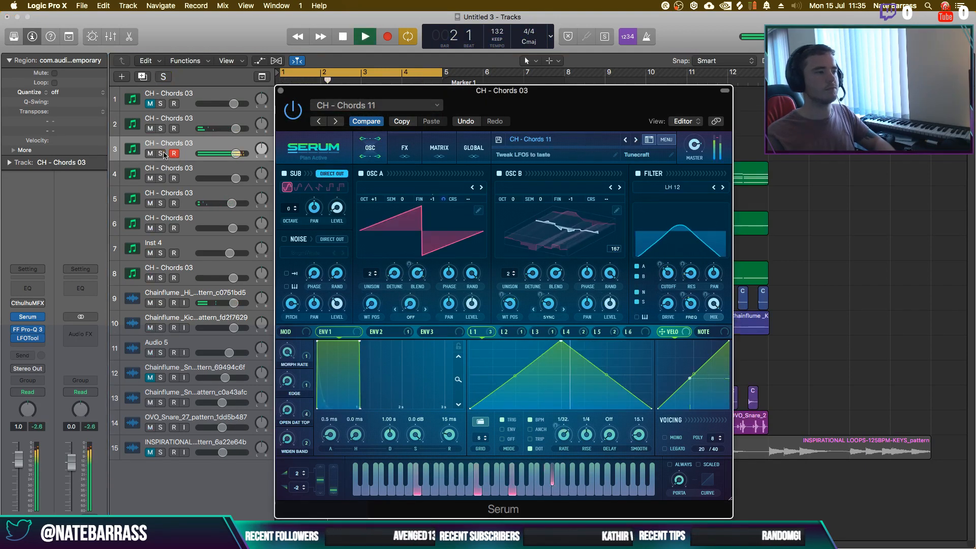
{"action": "left_click", "coordinate": [162, 154]}
Step through the Serum presets CH - Chords 12 and 13 to CH - Chords 14 on track 3, dismissing the missing-noise message
{"action": "key", "text": "space"}
{"action": "left_click", "coordinate": [636, 140]}
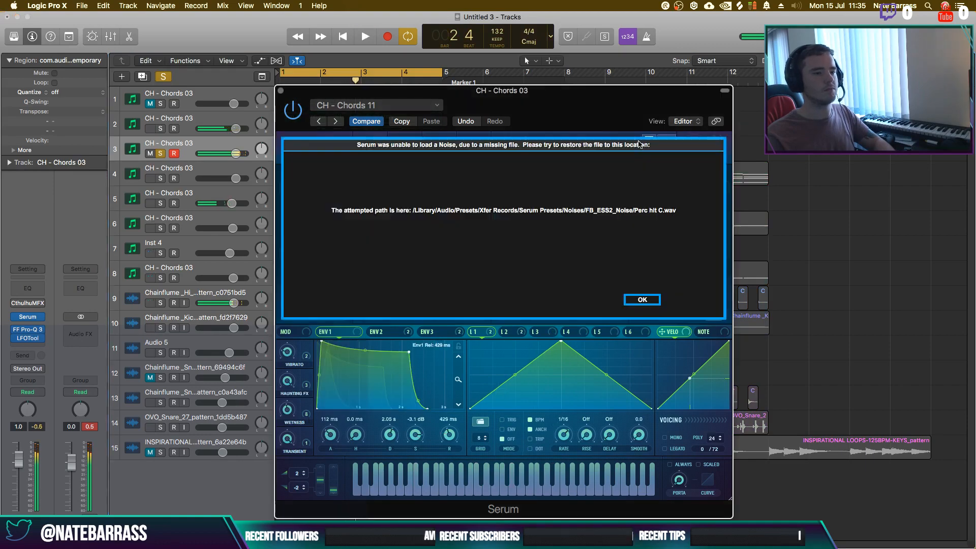
{"action": "left_click", "coordinate": [657, 302]}
{"action": "left_click", "coordinate": [636, 141]}
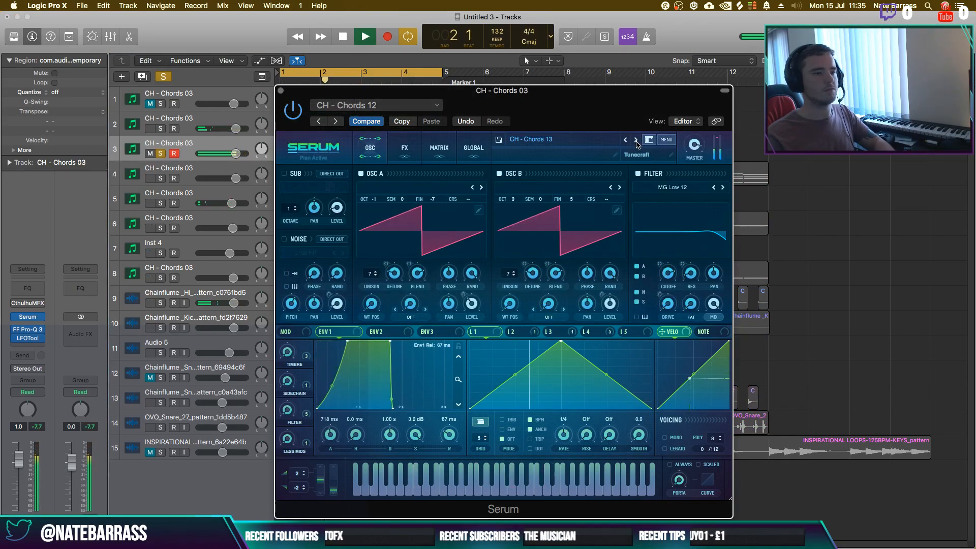
{"action": "left_click", "coordinate": [635, 140]}
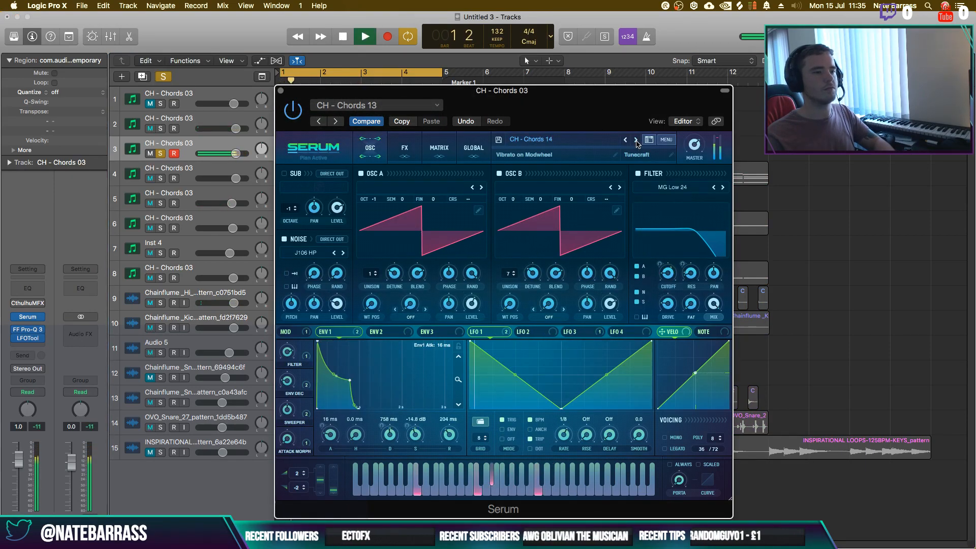
Return track 3 to the Serum preset CH - Chords 12, hear it in the full mix, and close the plug-in
{"action": "left_click_drag", "start_coordinate": [610, 91], "coordinate": [631, 215]}
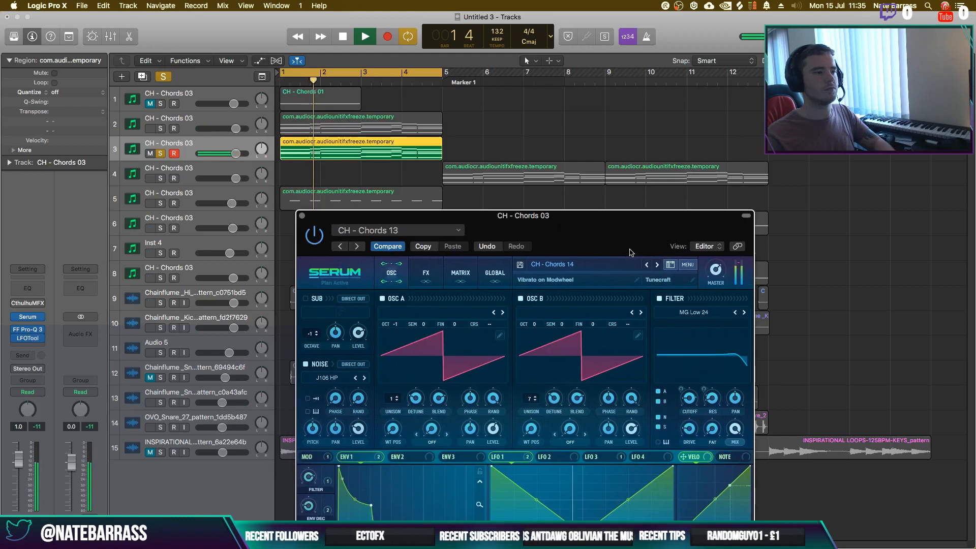
{"action": "left_click", "coordinate": [184, 124]}
{"action": "left_click", "coordinate": [189, 148]}
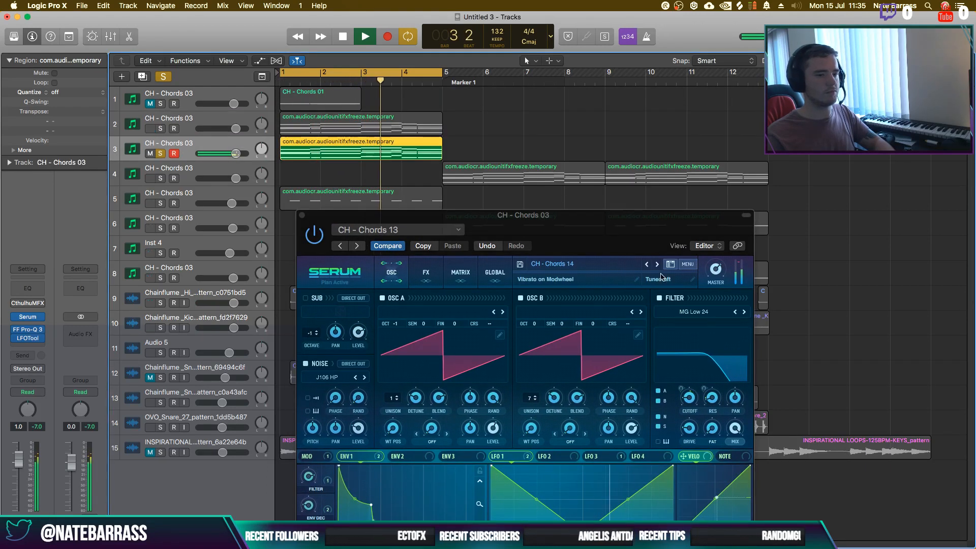
{"action": "left_click", "coordinate": [647, 264]}
{"action": "left_click", "coordinate": [647, 264]}
{"action": "key", "text": "Return"}
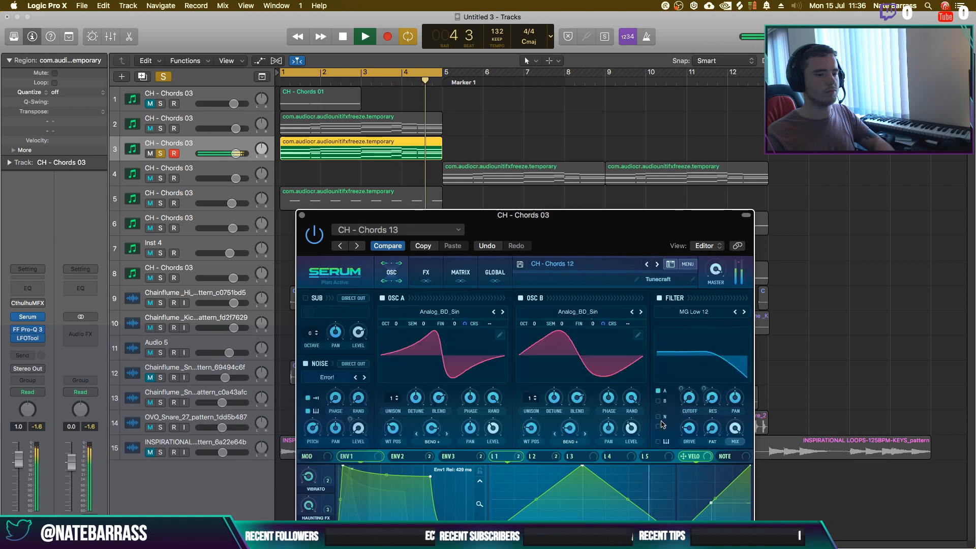
{"action": "left_click", "coordinate": [397, 177]}
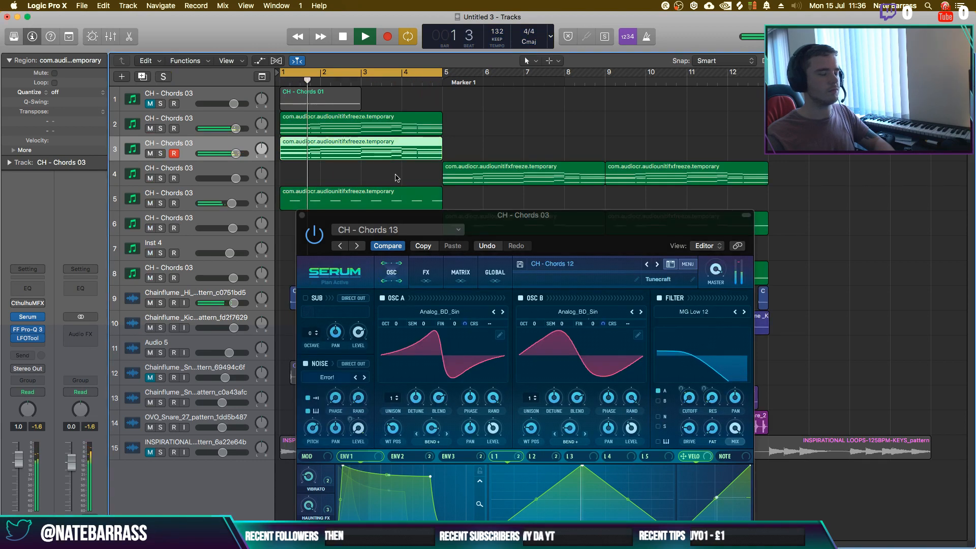
{"action": "left_click", "coordinate": [302, 215]}
{"action": "left_click", "coordinate": [398, 234]}
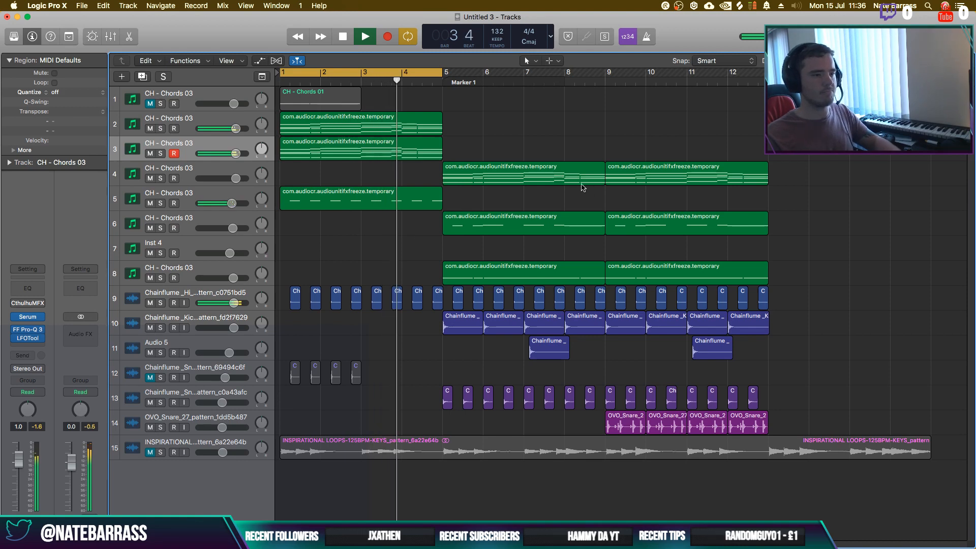
Repeat the section in bars 1 to 4 across all tracks and make track 5's Cutoff automation one ramp from 42% to 73% at bar 9
{"action": "right_click", "coordinate": [414, 74]}
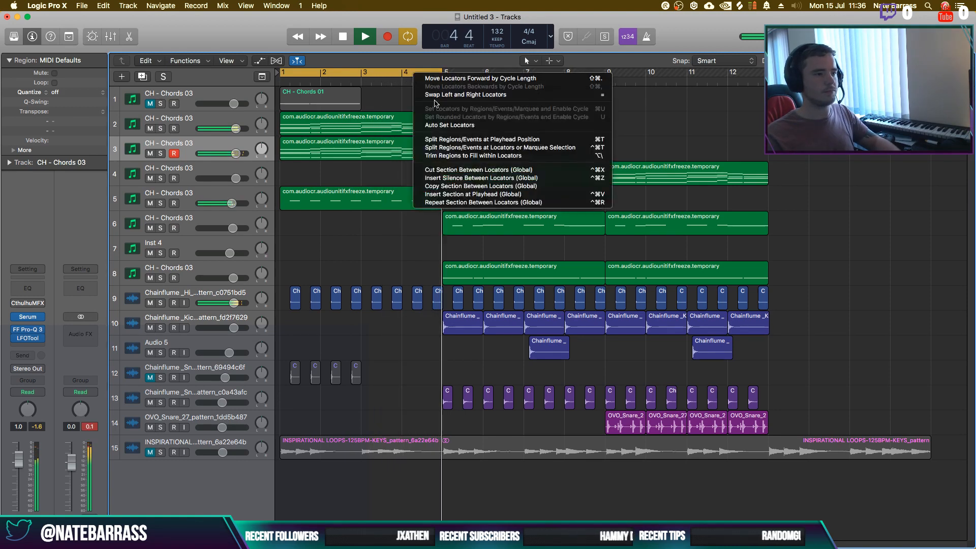
{"action": "left_click", "coordinate": [478, 204]}
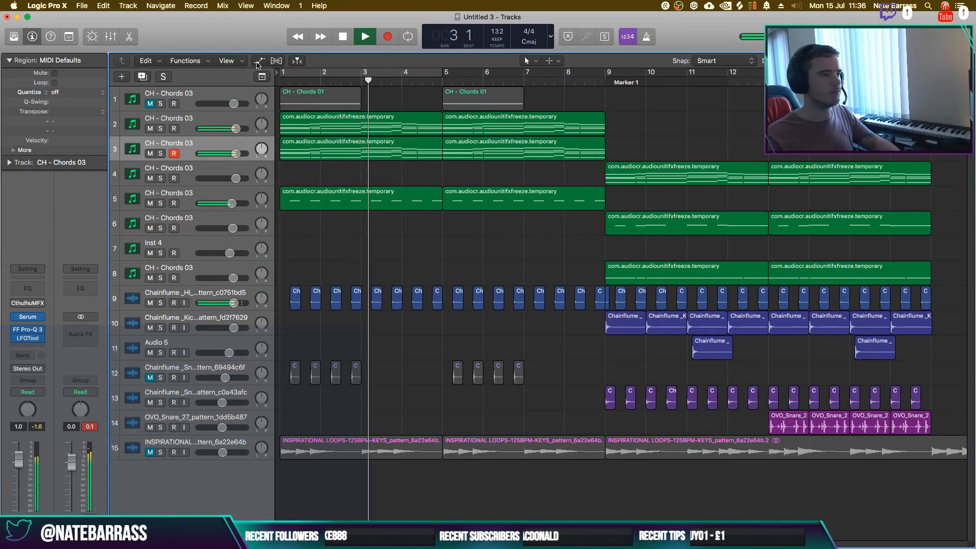
{"action": "key", "text": "a"}
{"action": "left_click_drag", "start_coordinate": [441, 254], "coordinate": [441, 266]}
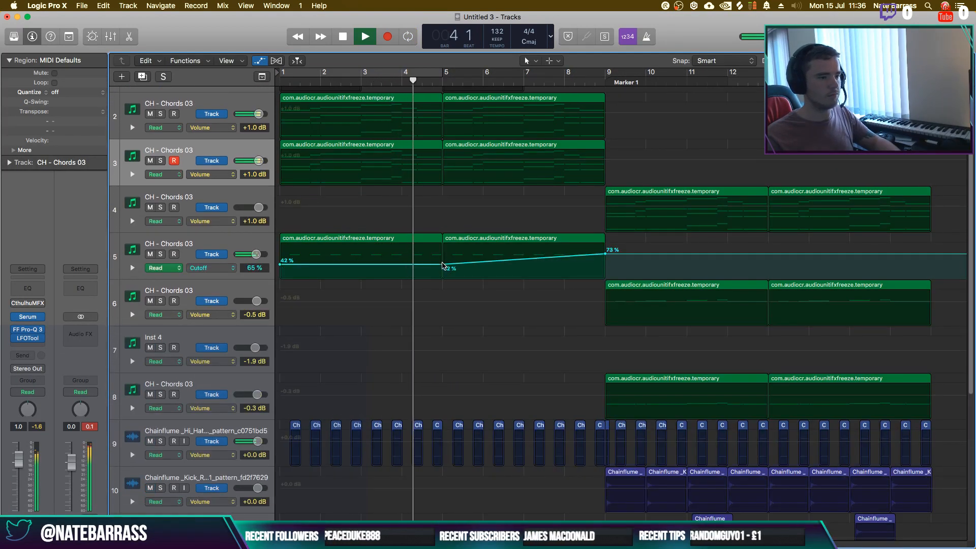
{"action": "left_click", "coordinate": [440, 265]}
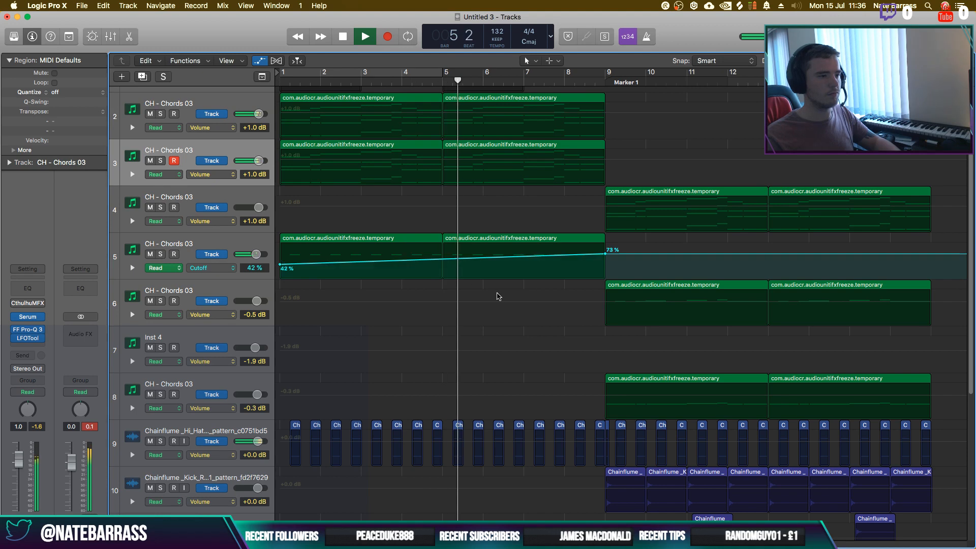
{"action": "left_click", "coordinate": [262, 62]}
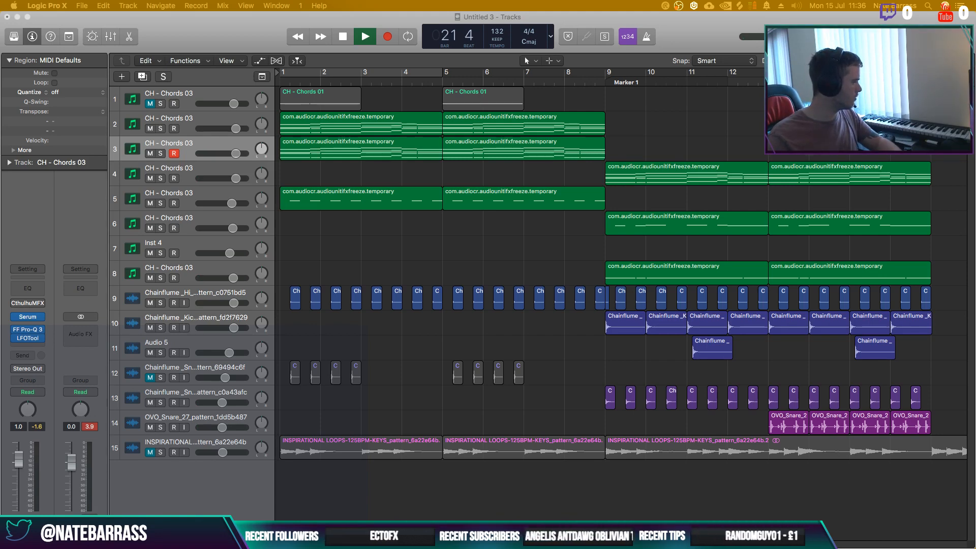
Add the VEC5 Uplifter 31 Noise Simple Lifter sample at bar 1 on a new track 16 and play it from the start
{"action": "left_click_drag", "start_coordinate": [242, 488], "coordinate": [279, 493]}
{"action": "left_click", "coordinate": [478, 507]}
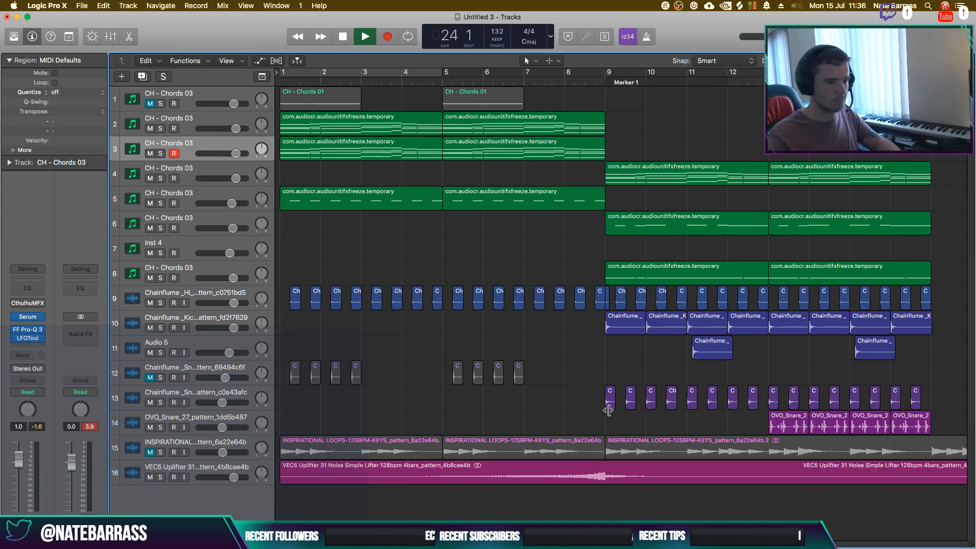
{"action": "key", "text": "super+Left"}
{"action": "key", "text": "super+Left"}
{"action": "key", "text": "super+Right"}
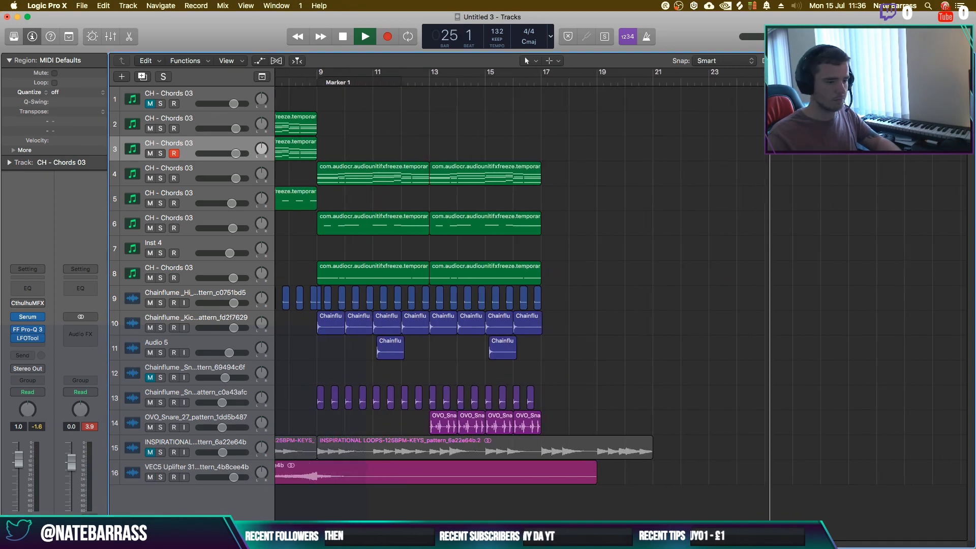
{"action": "key", "text": "Return"}
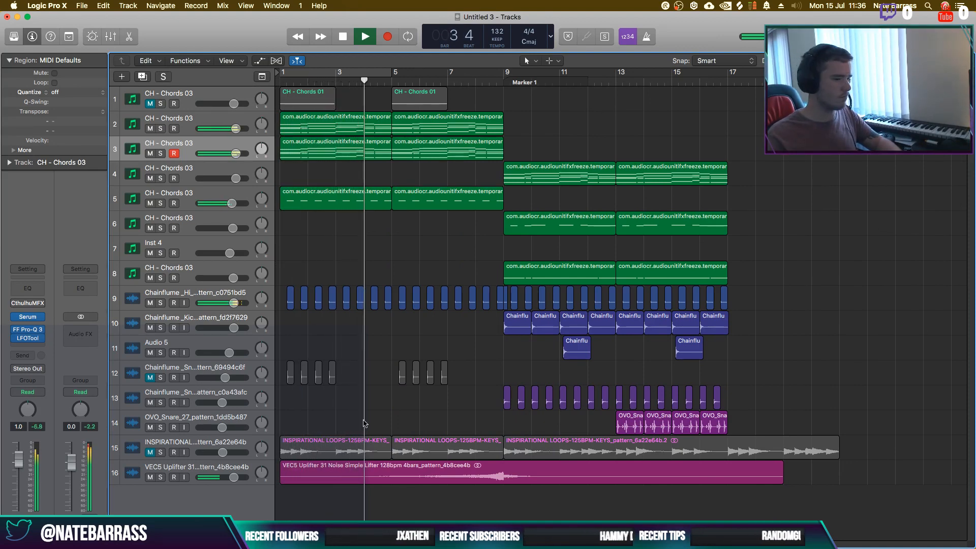
Replace the uplifter region on track 16 with the VUF3 128BPM Simple Noise Fill 16Bars sample, remove the extra track, and play from bar 1
{"action": "key", "text": "space"}
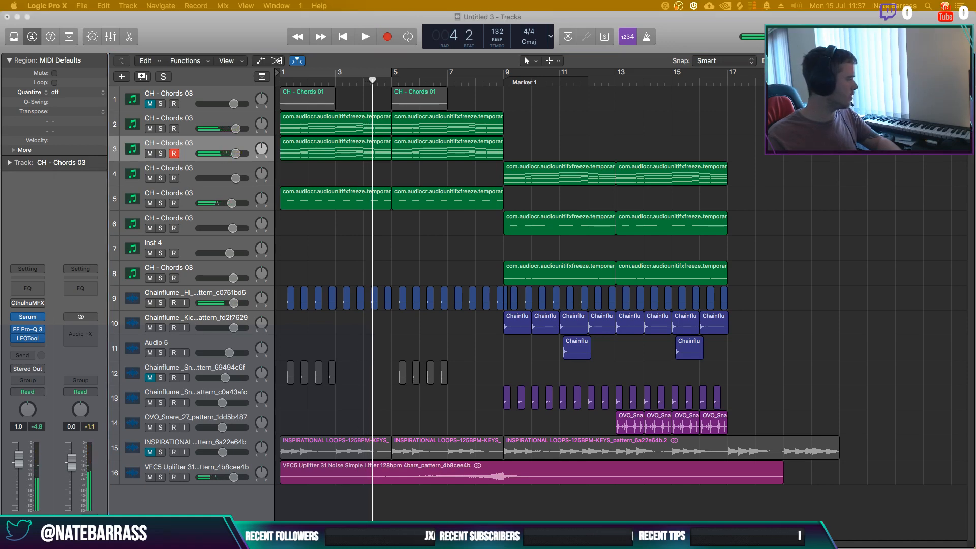
{"action": "left_click_drag", "start_coordinate": [331, 534], "coordinate": [343, 495]}
{"action": "left_click", "coordinate": [370, 503]}
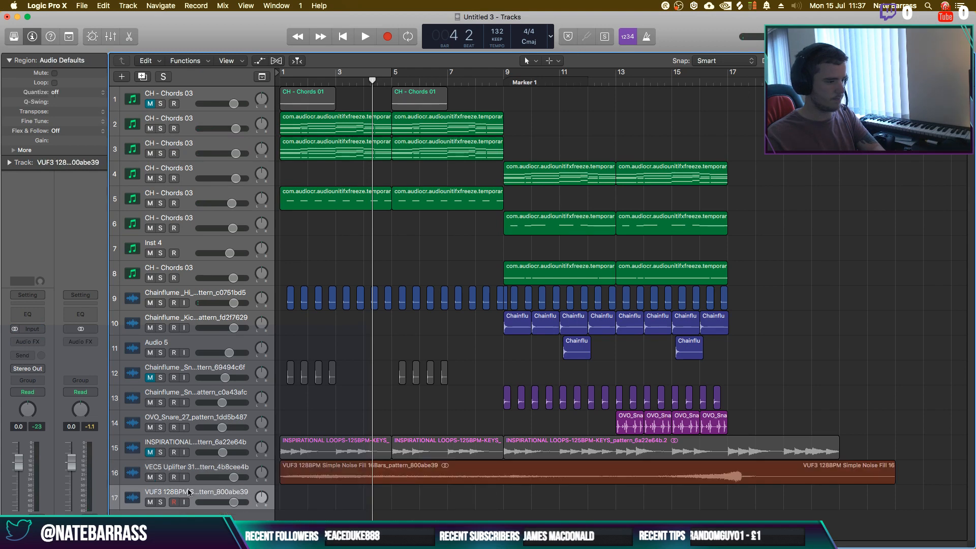
{"action": "key", "text": "BackSpace"}
{"action": "left_click", "coordinate": [371, 507]}
{"action": "key", "text": "Return"}
{"action": "key", "text": "space"}
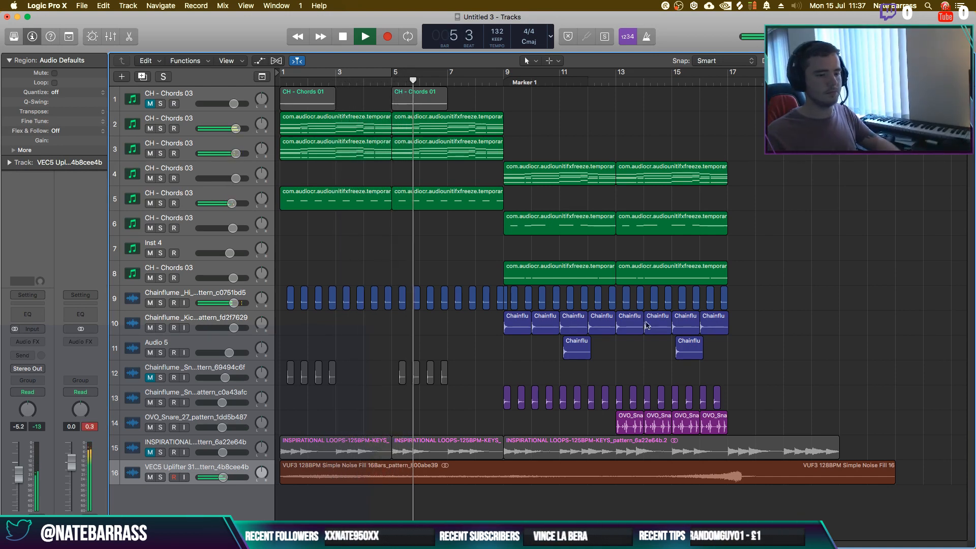
Move the drop regions on tracks 4 to 14 from bar 9 to bar 17 and time-compress the noise fill so its swell ends there
{"action": "left_click_drag", "start_coordinate": [740, 421], "coordinate": [740, 176]}
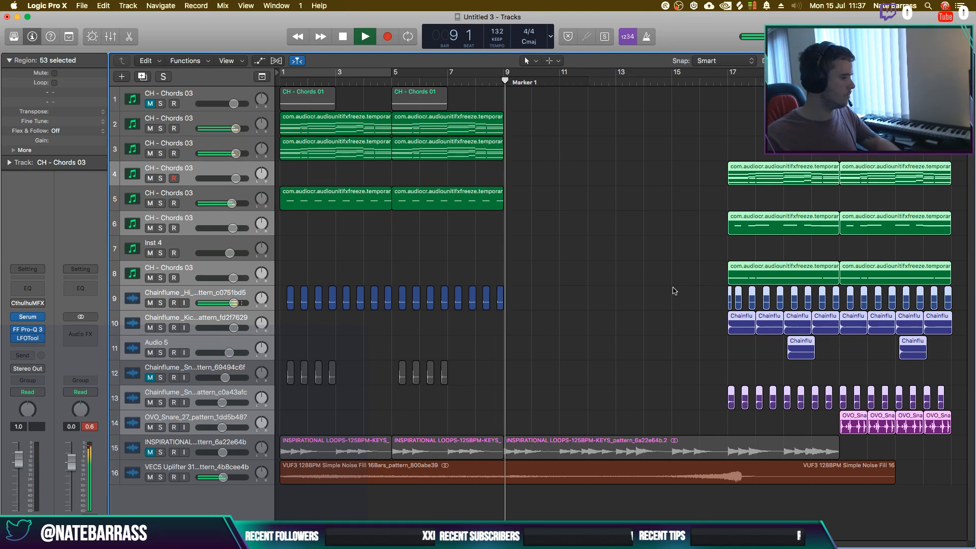
{"action": "key", "text": "space"}
{"action": "left_click", "coordinate": [890, 478]}
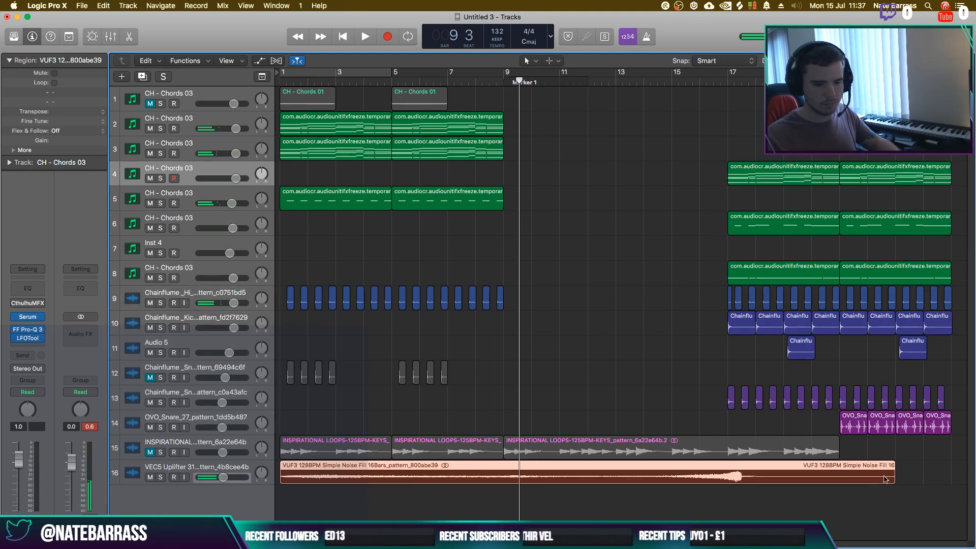
{"action": "left_click_drag", "start_coordinate": [892, 478], "coordinate": [876, 480]}
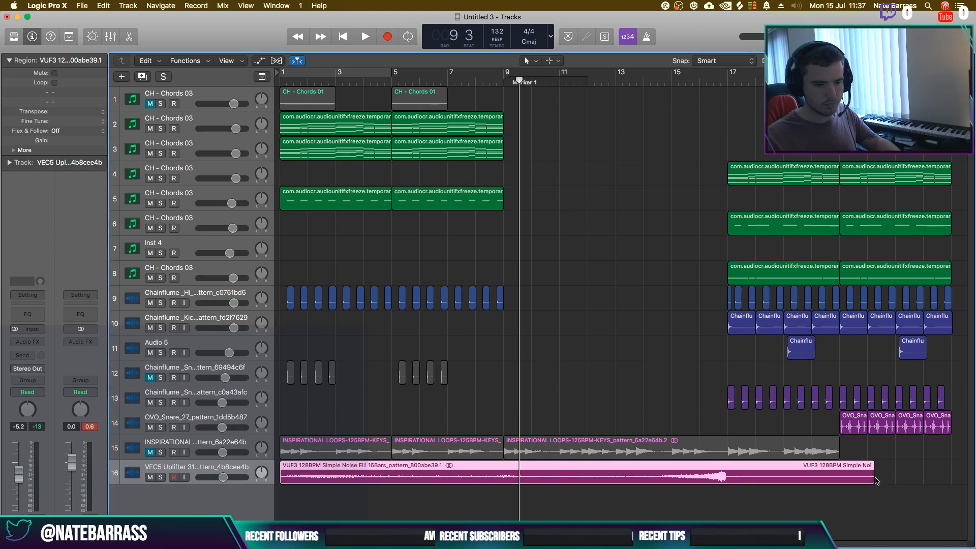
{"action": "key", "text": "space"}
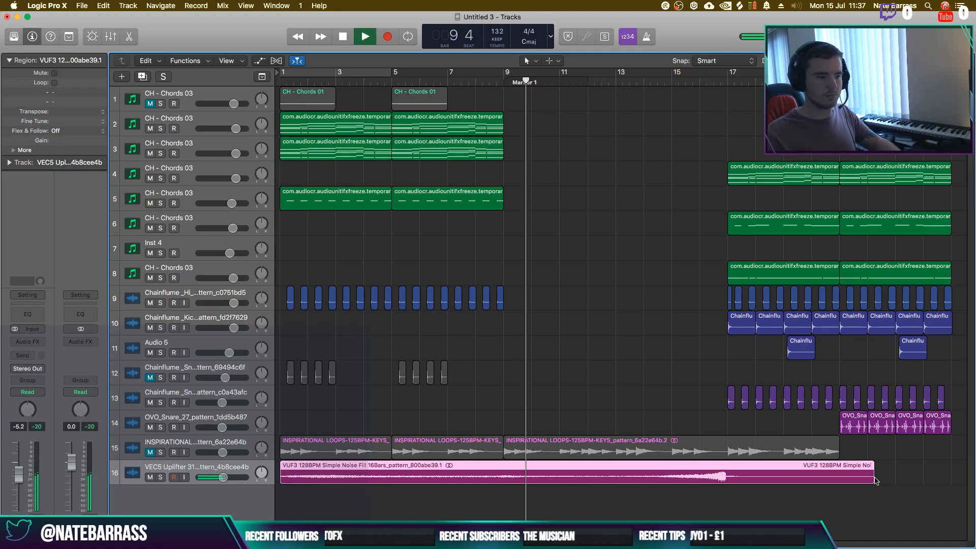
{"action": "left_click", "coordinate": [498, 82]}
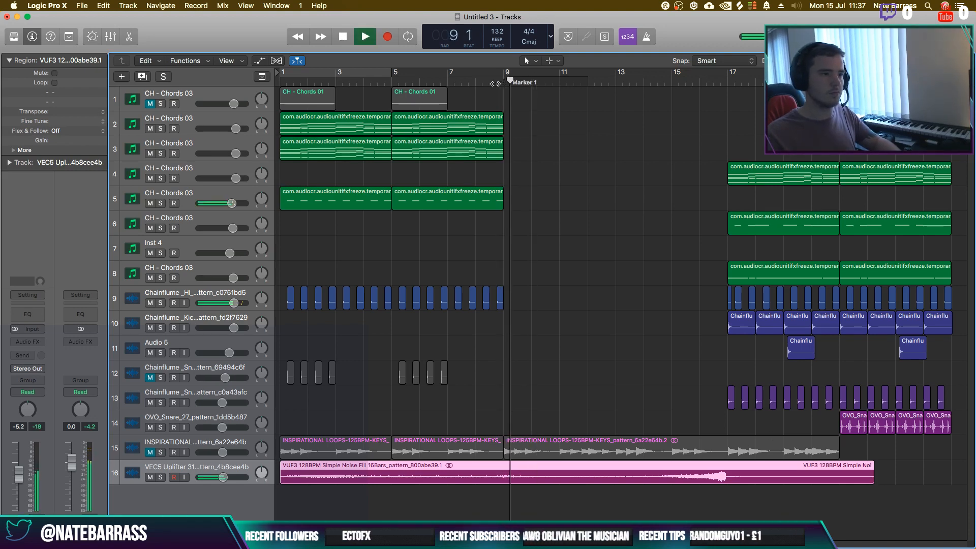
Repeat the regions of tracks 2, 3 and 5 from bars 1 to 8 into bars 9 to 16 without copying the automation data
{"action": "left_click", "coordinate": [615, 220]}
{"action": "left_click_drag", "start_coordinate": [532, 213], "coordinate": [346, 129]}
{"action": "key", "text": "super+r"}
{"action": "left_click", "coordinate": [522, 190]}
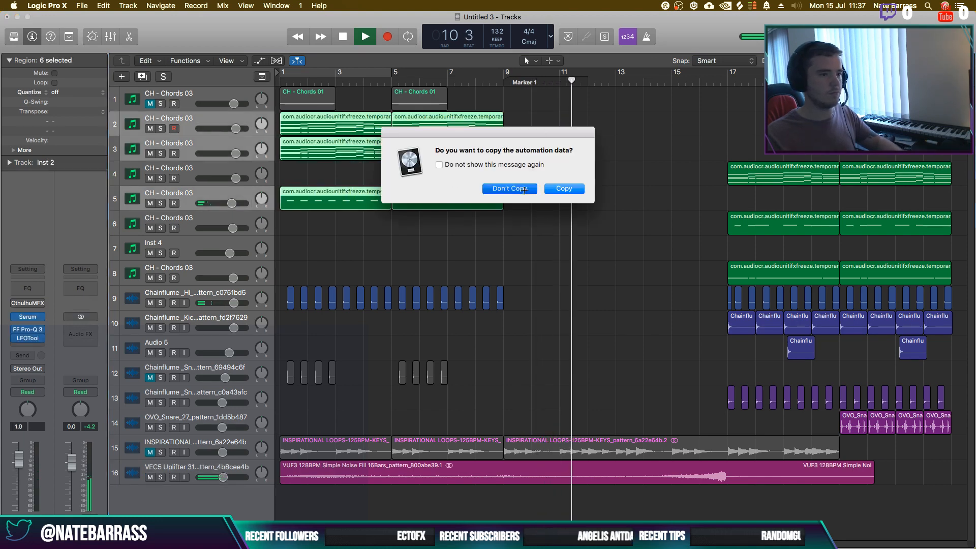
{"action": "key", "text": "space"}
Show the automation lanes and delete track 5's two regions in bars 1 to 8 without erasing their automation data
{"action": "left_click", "coordinate": [259, 61]}
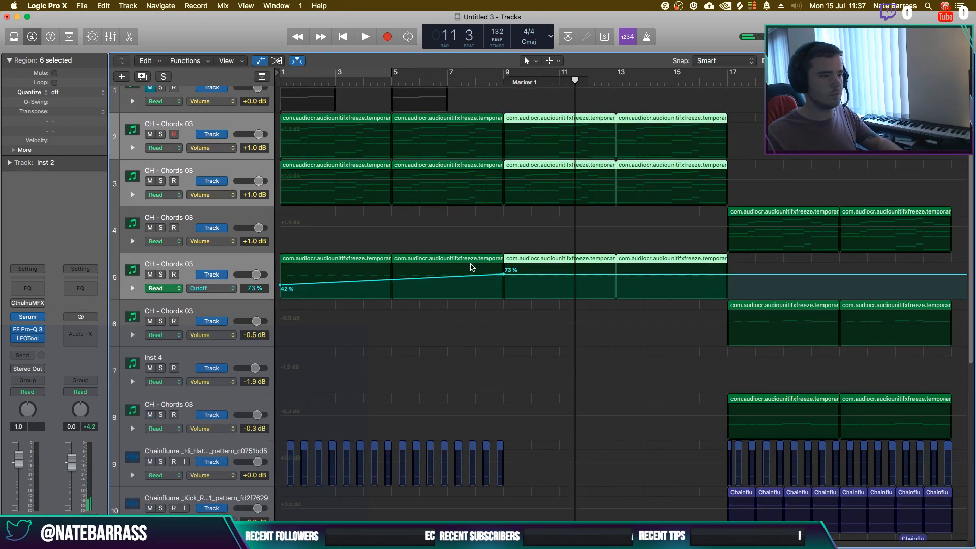
{"action": "left_click", "coordinate": [338, 242]}
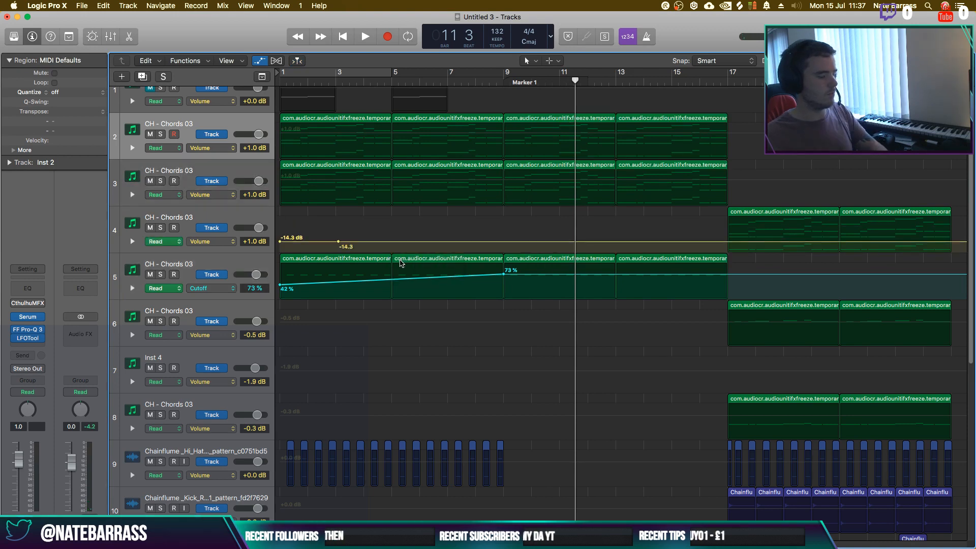
{"action": "key", "text": "super+z"}
{"action": "left_click", "coordinate": [391, 262]}
{"action": "key", "text": "Delete"}
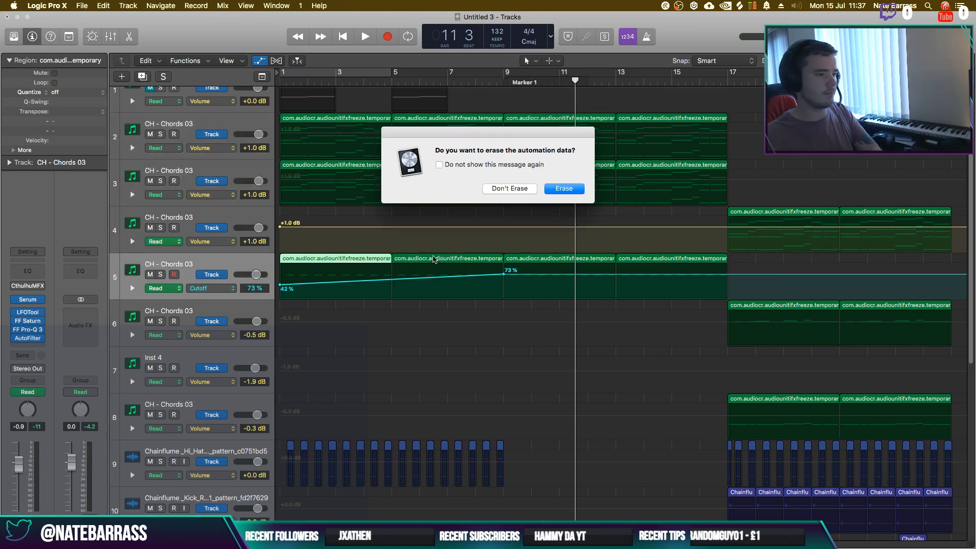
{"action": "left_click", "coordinate": [511, 194]}
{"action": "key", "text": "Delete"}
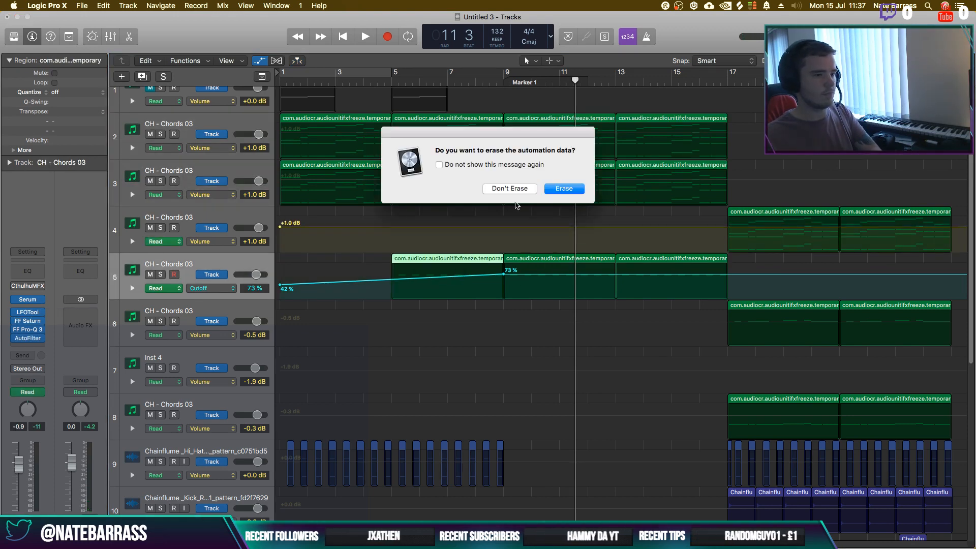
{"action": "left_click", "coordinate": [516, 190]}
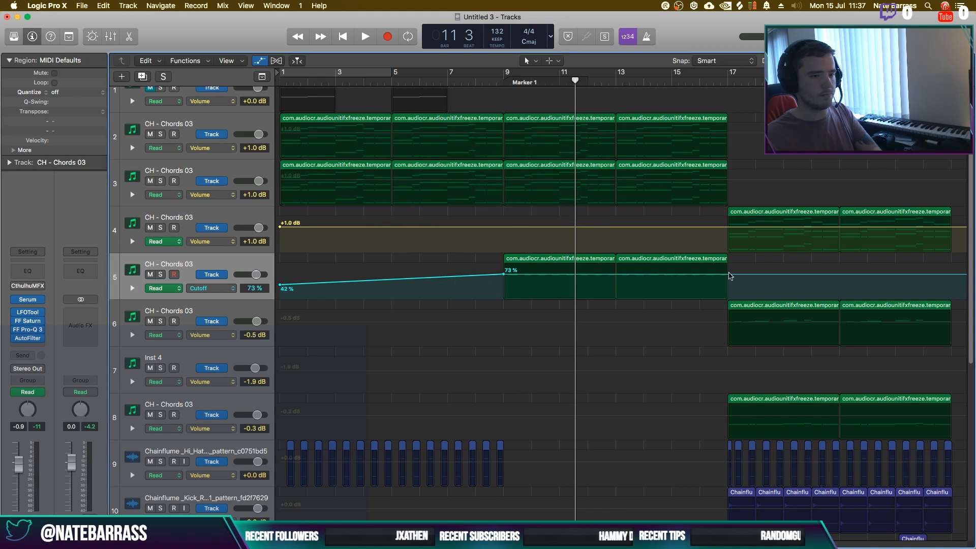
Shape track 5's Cutoff automation to drop from 68% to 26% at bar 9 and rise to 73% at bar 17, then hide automation
{"action": "left_click_drag", "start_coordinate": [506, 276], "coordinate": [505, 279]}
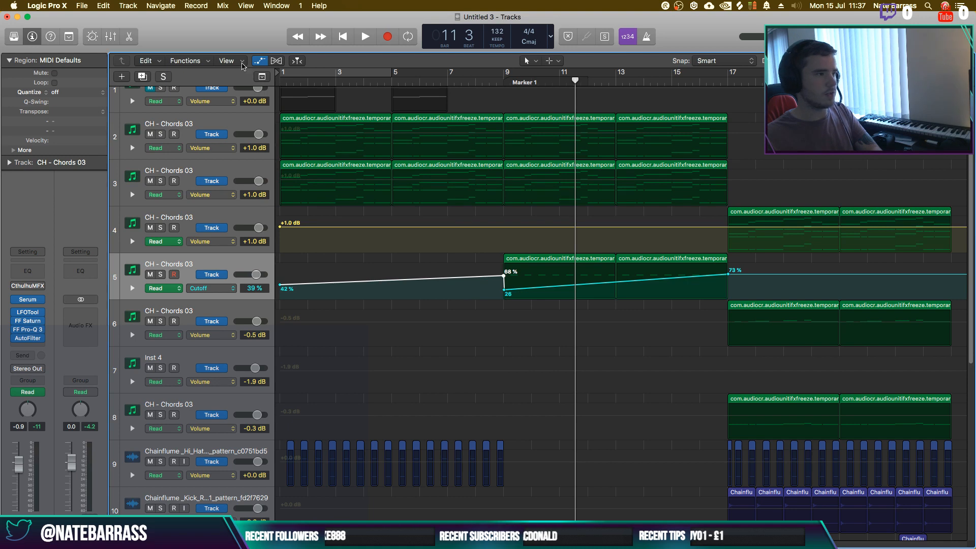
{"action": "left_click", "coordinate": [259, 61]}
Copy the 16 hi-hat regions on track 9 eight bars later to fill bars 9 to 17, and play from the start
{"action": "left_click_drag", "start_coordinate": [548, 295], "coordinate": [517, 303]}
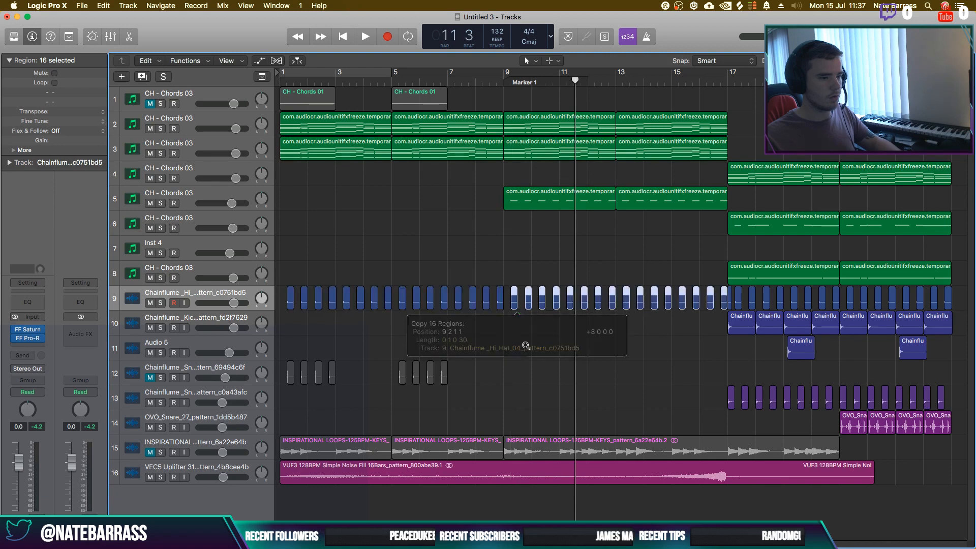
{"action": "left_click", "coordinate": [535, 354]}
{"action": "key", "text": "Return"}
{"action": "key", "text": "space"}
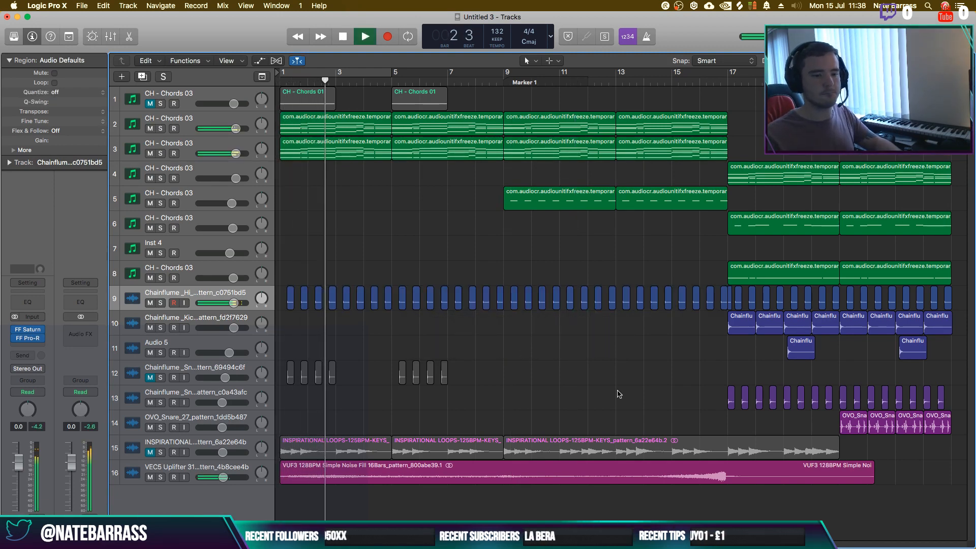
Try copying the 16 snare regions on track 13 back to bar 9 during playback, and undo the copy
{"action": "left_click_drag", "start_coordinate": [686, 399], "coordinate": [966, 402]}
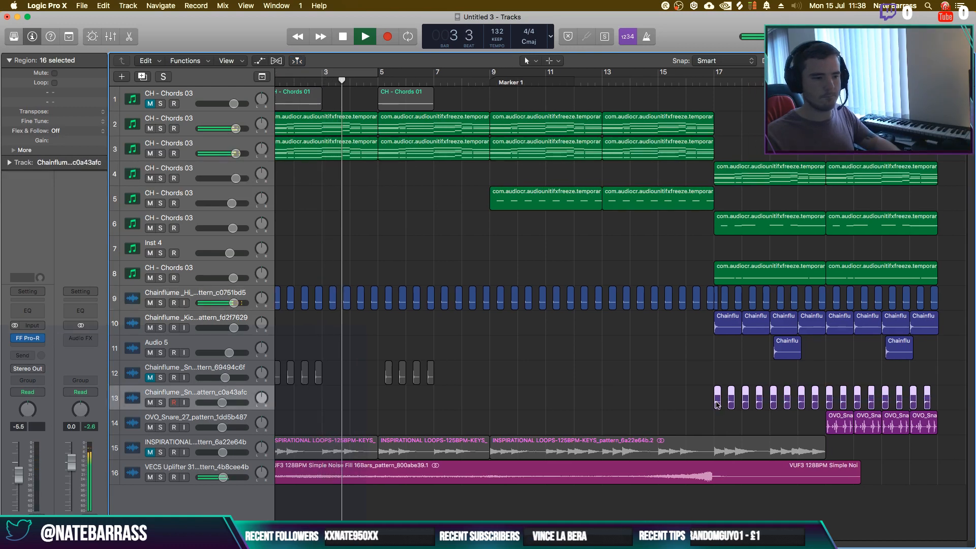
{"action": "left_click_drag", "start_coordinate": [718, 403], "coordinate": [491, 395]}
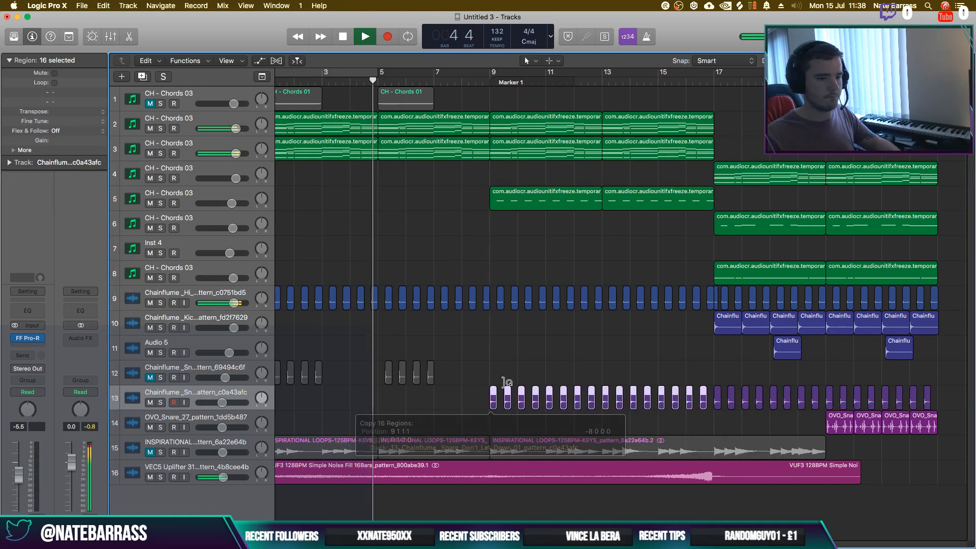
{"action": "left_click", "coordinate": [526, 365]}
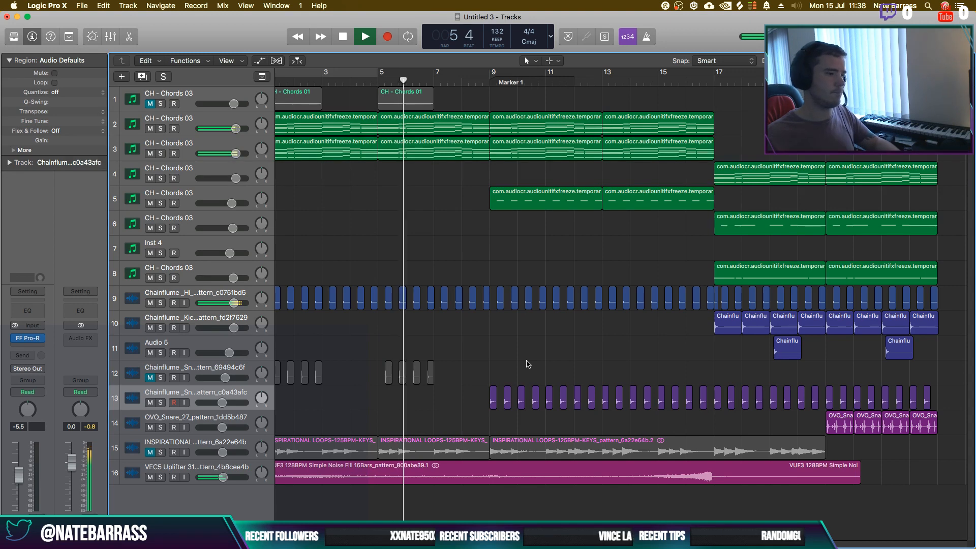
{"action": "scroll", "coordinate": [368, 395], "scroll_direction": "left", "scroll_amount": 1}
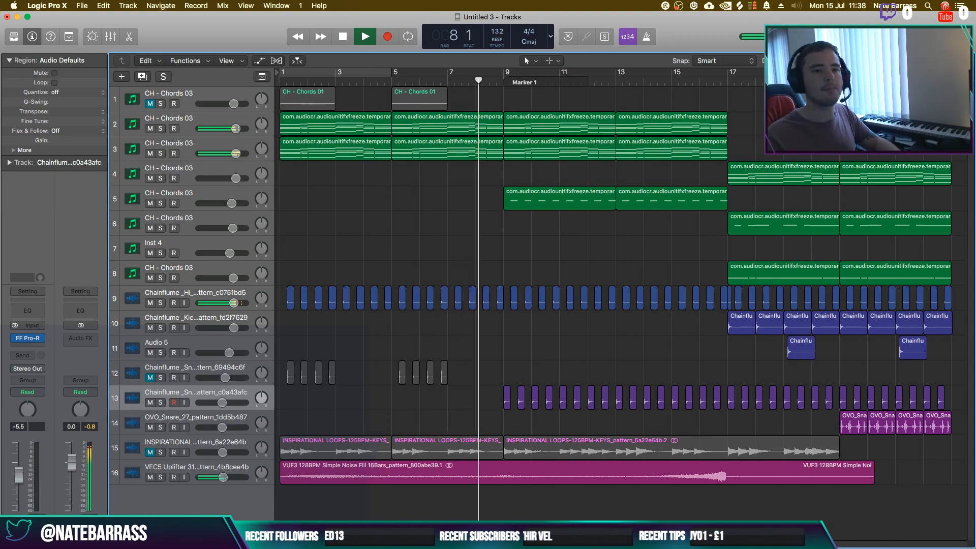
{"action": "key", "text": "super+Left"}
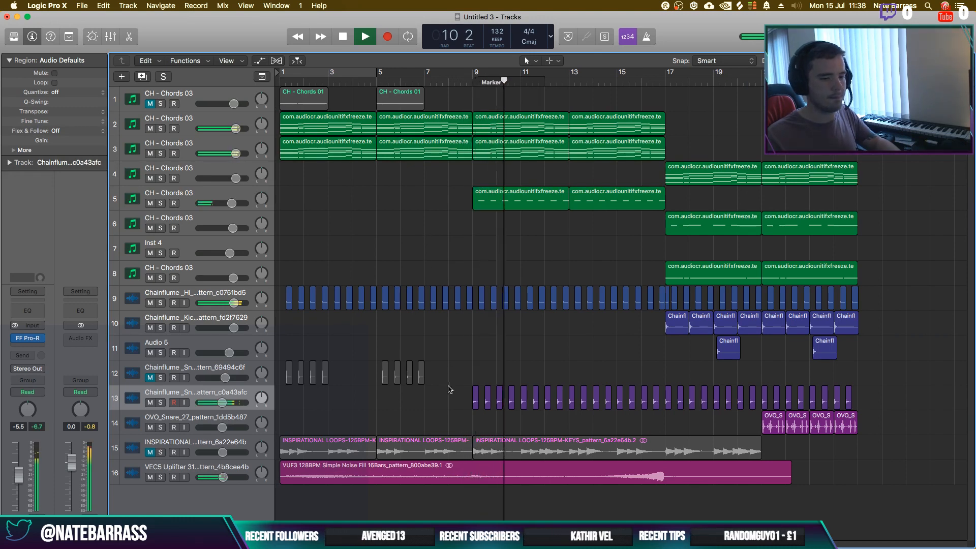
{"action": "key", "text": "super+z"}
{"action": "left_click", "coordinate": [544, 373]}
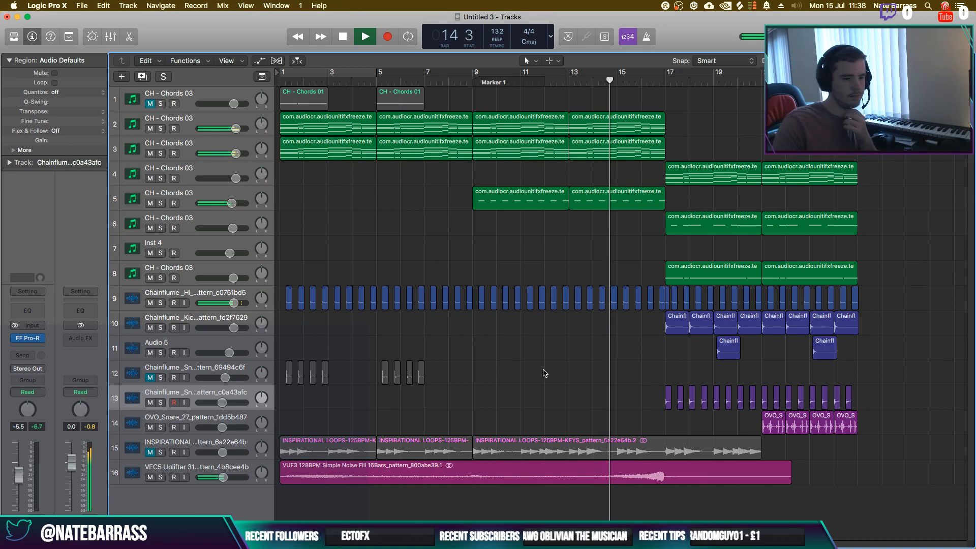
Create a new audio track below the uplifter and copy the noise fill region onto it at bar 17, restarting playback near bar 14
{"action": "left_click", "coordinate": [763, 478]}
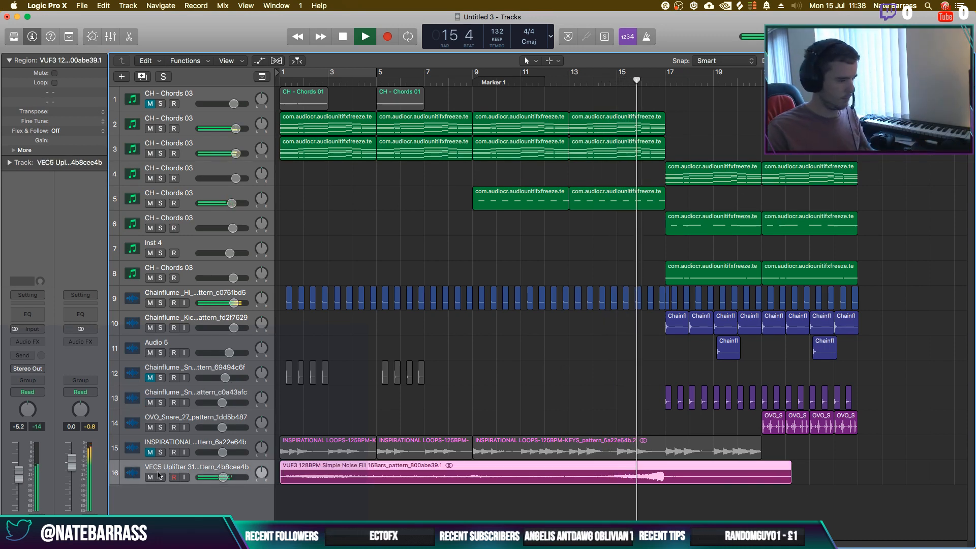
{"action": "double_click", "coordinate": [158, 499]}
{"action": "left_click_drag", "start_coordinate": [346, 477], "coordinate": [733, 503]}
{"action": "left_click", "coordinate": [607, 80]}
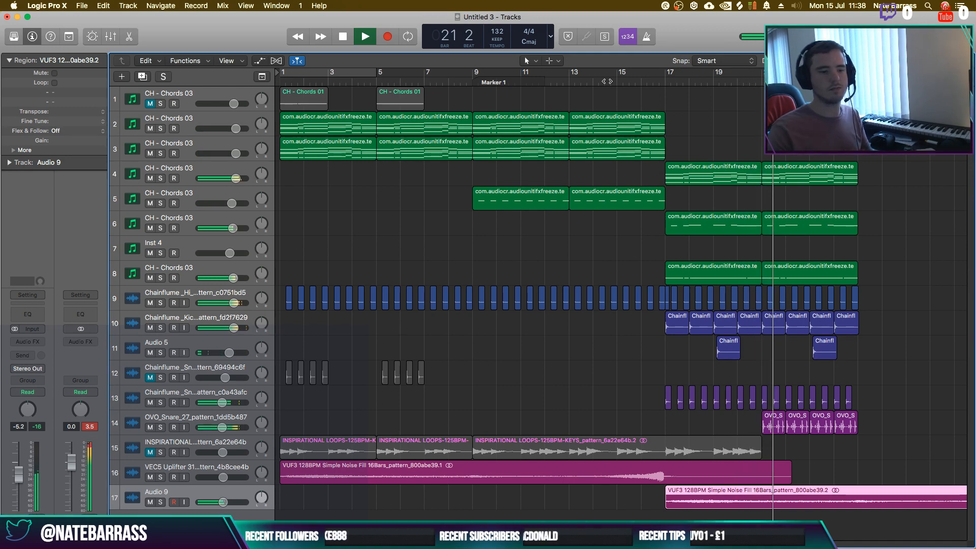
Move the OVO snare regions to bar 25 and copy the other 49 regions from bar 17 to bar 25 without their automation data
{"action": "left_click_drag", "start_coordinate": [871, 429], "coordinate": [667, 162]}
{"action": "key", "text": "super+r"}
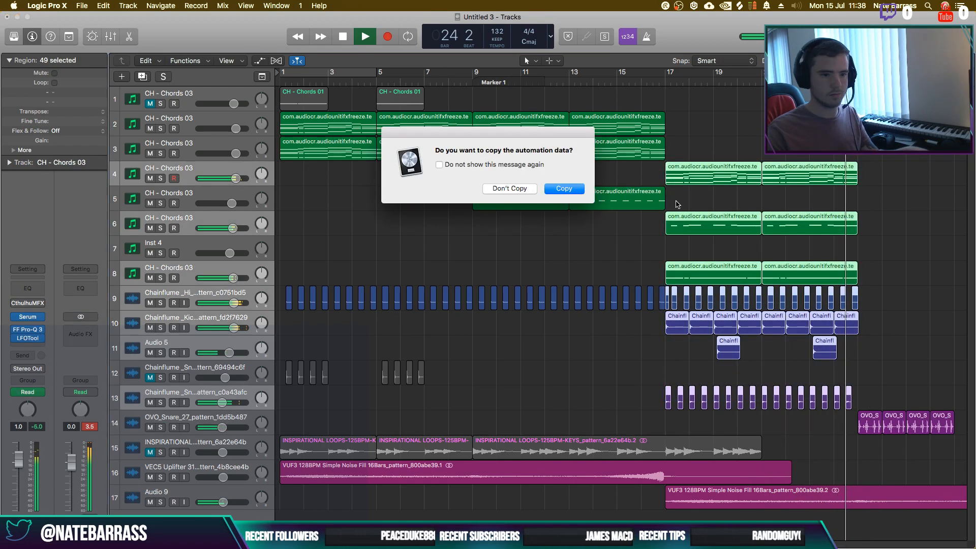
{"action": "left_click", "coordinate": [521, 188]}
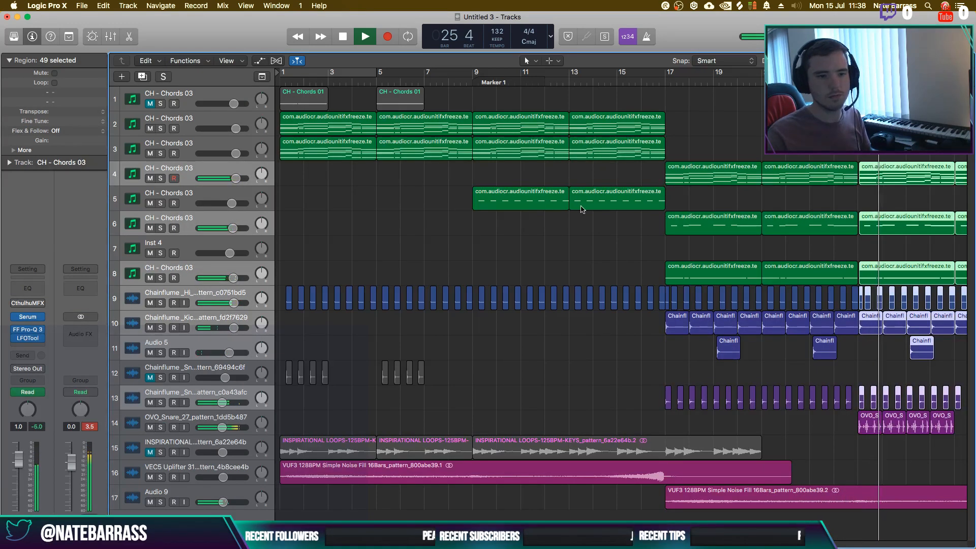
{"action": "key", "text": "super+z"}
{"action": "left_click_drag", "start_coordinate": [708, 176], "coordinate": [897, 175]}
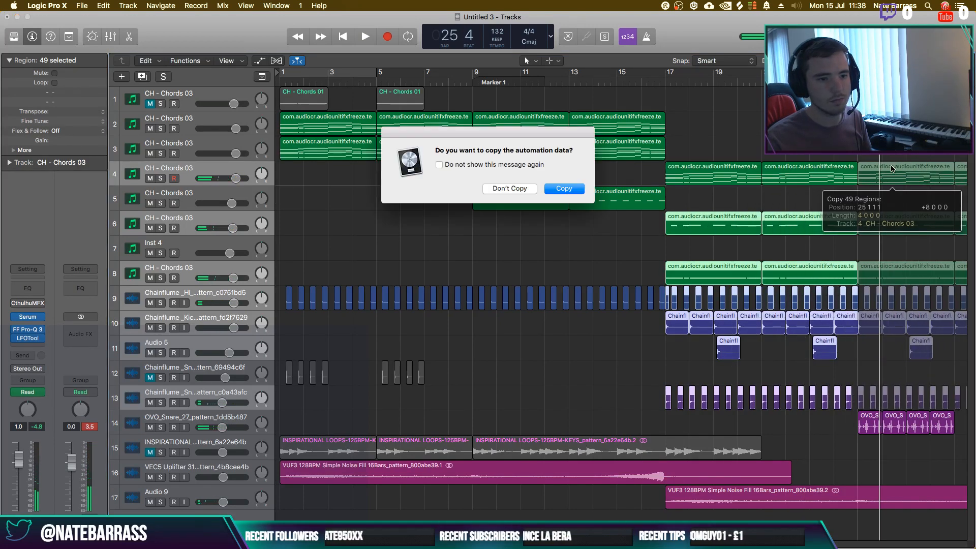
{"action": "left_click", "coordinate": [524, 189]}
{"action": "key", "text": "space"}
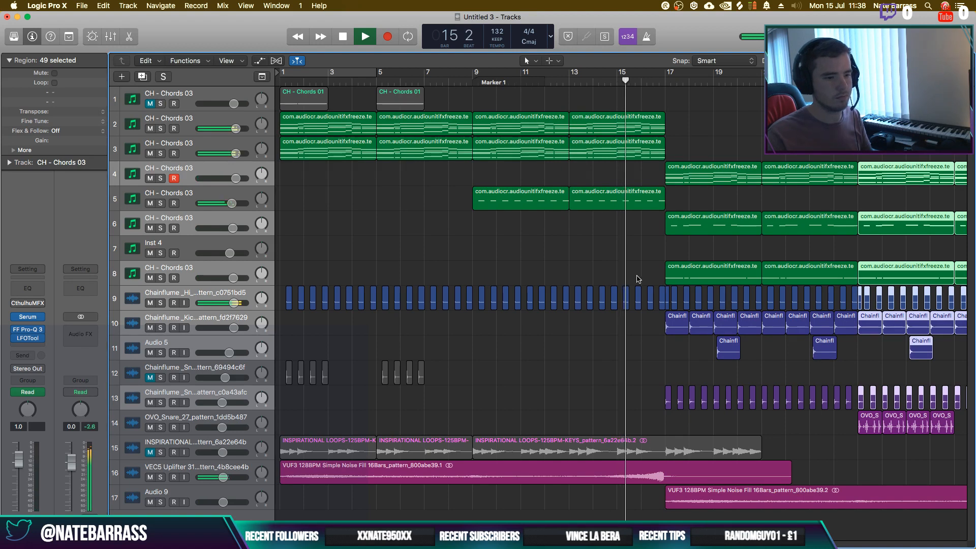
Delete the last two hi-hat regions before bar 17 and replay the transition from around bar 14
{"action": "left_click_drag", "start_coordinate": [644, 280], "coordinate": [660, 311]}
{"action": "key", "text": "Delete"}
{"action": "key", "text": "super+z"}
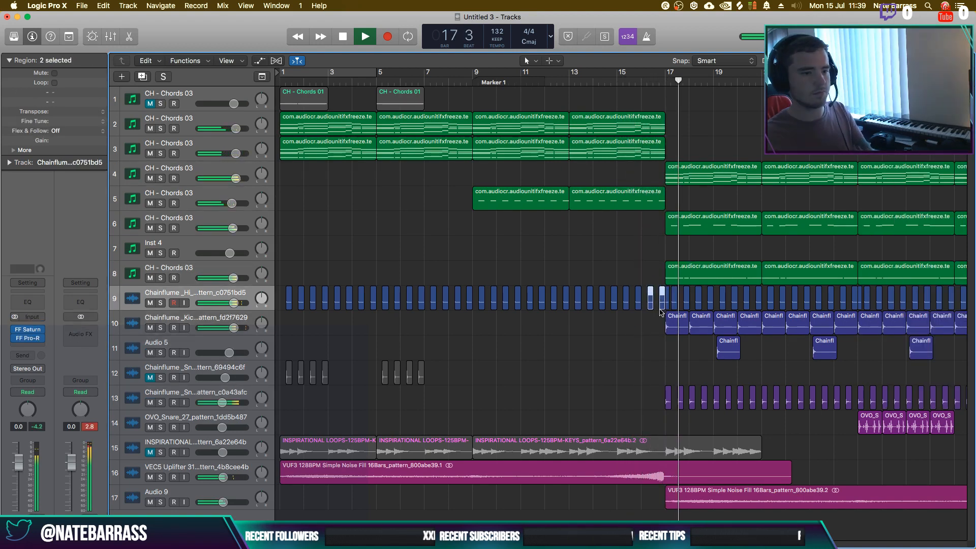
{"action": "key", "text": "Delete"}
{"action": "left_click", "coordinate": [607, 77]}
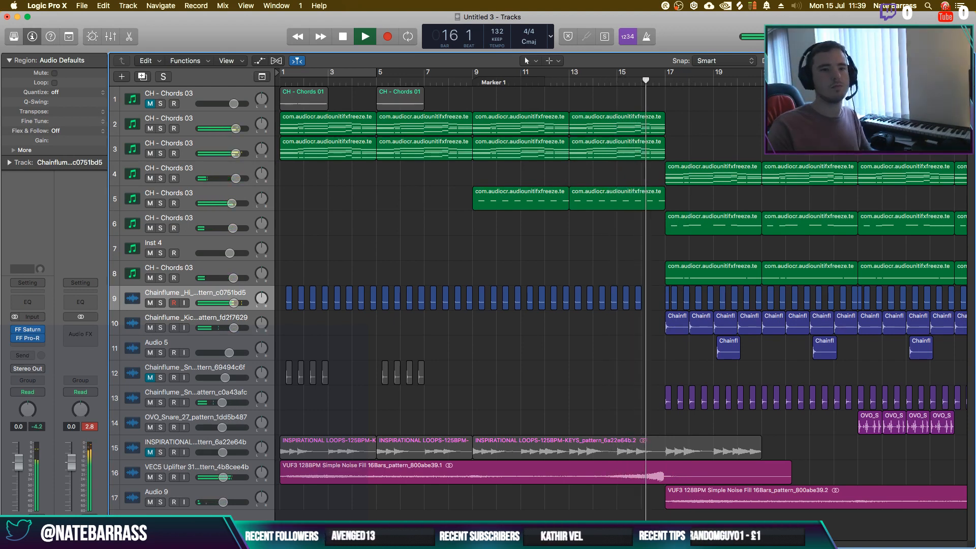
Copy the four OVO snare regions on track 14 so they also fill bars 29 to 33
{"action": "key", "text": "super+Left"}
{"action": "key", "text": "super+Left"}
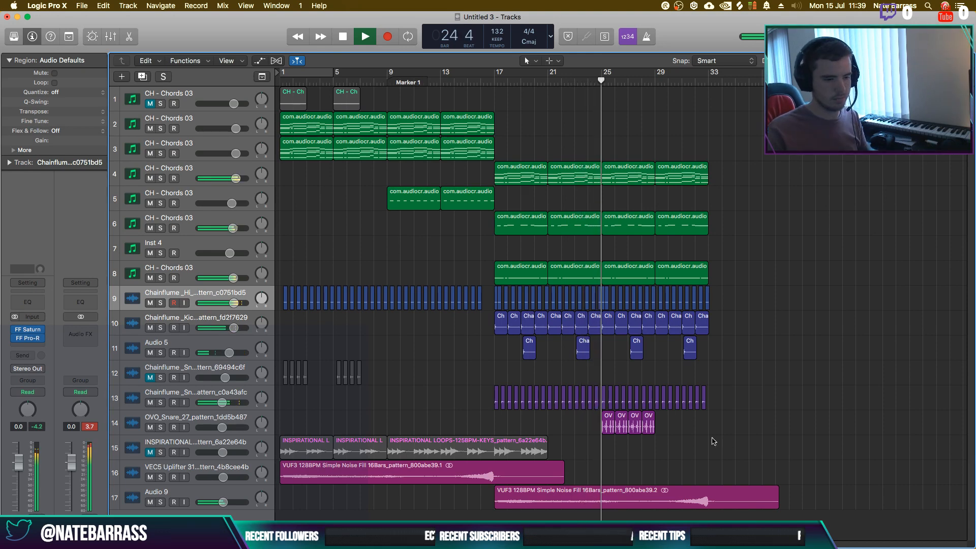
{"action": "left_click_drag", "start_coordinate": [713, 441], "coordinate": [665, 434]}
{"action": "left_click", "coordinate": [792, 431]}
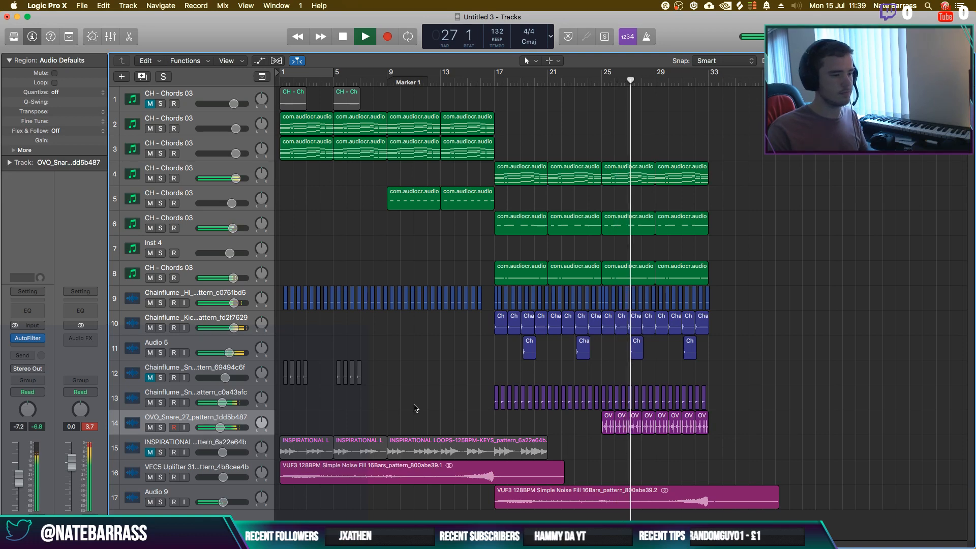
Insert iZotope Ozone 8 on the Stereo Out channel, close its window, and play the project from the start
{"action": "left_click", "coordinate": [89, 339]}
{"action": "mouse_move", "coordinate": [122, 488]}
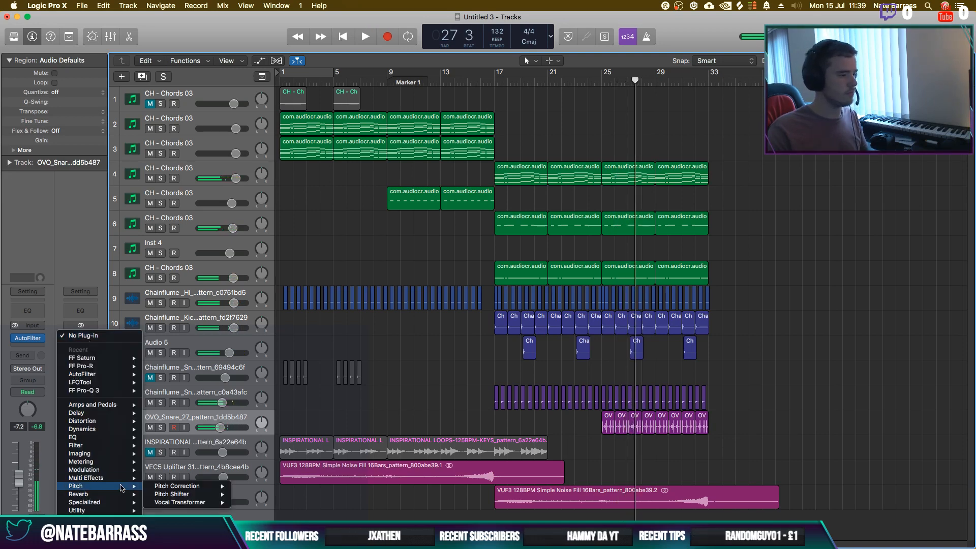
{"action": "mouse_move", "coordinate": [101, 519]}
{"action": "mouse_move", "coordinate": [223, 483]}
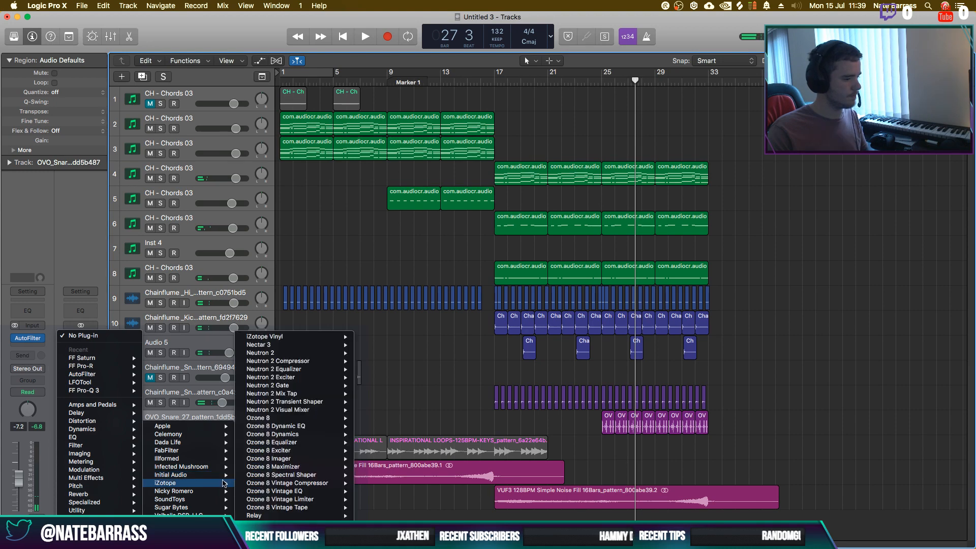
{"action": "mouse_move", "coordinate": [277, 419]}
{"action": "left_click", "coordinate": [382, 419]}
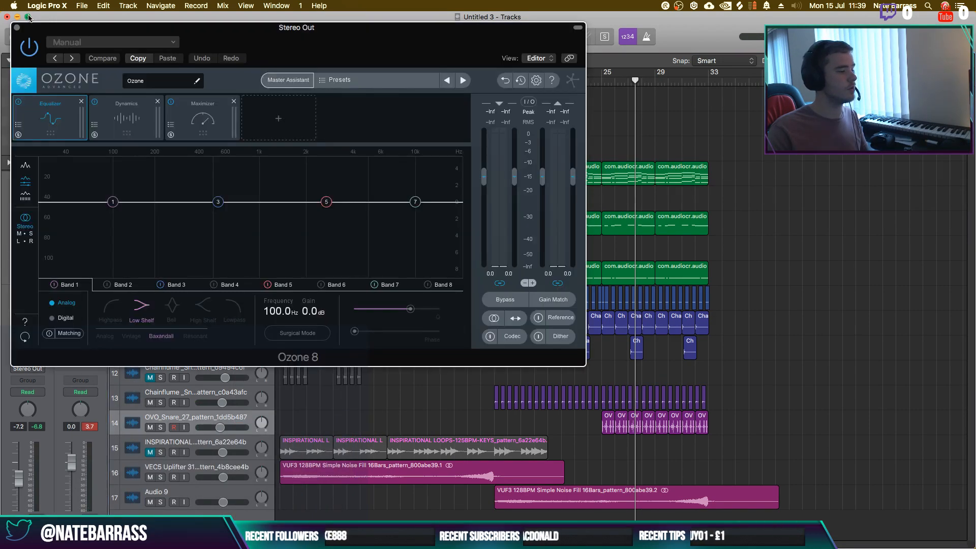
{"action": "left_click", "coordinate": [17, 28]}
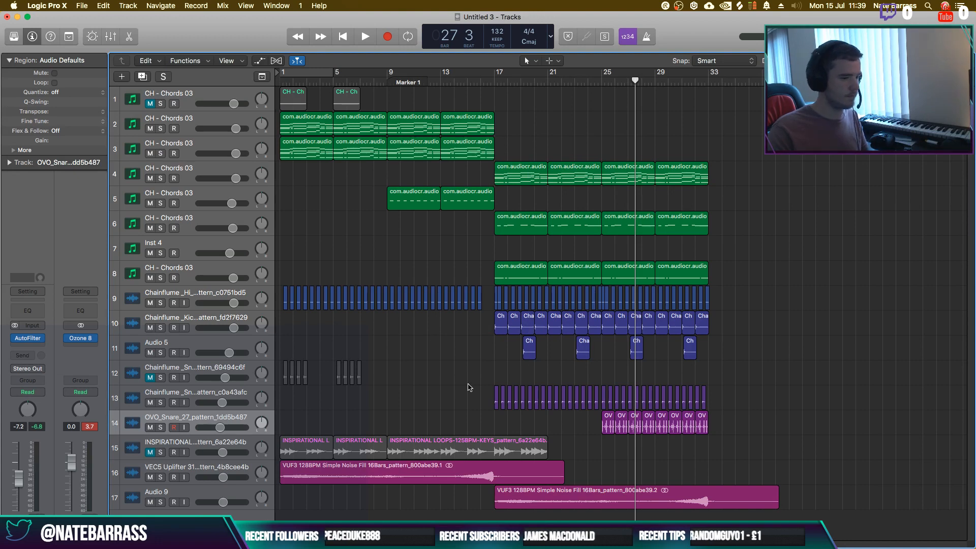
{"action": "key", "text": "Return"}
{"action": "key", "text": "space"}
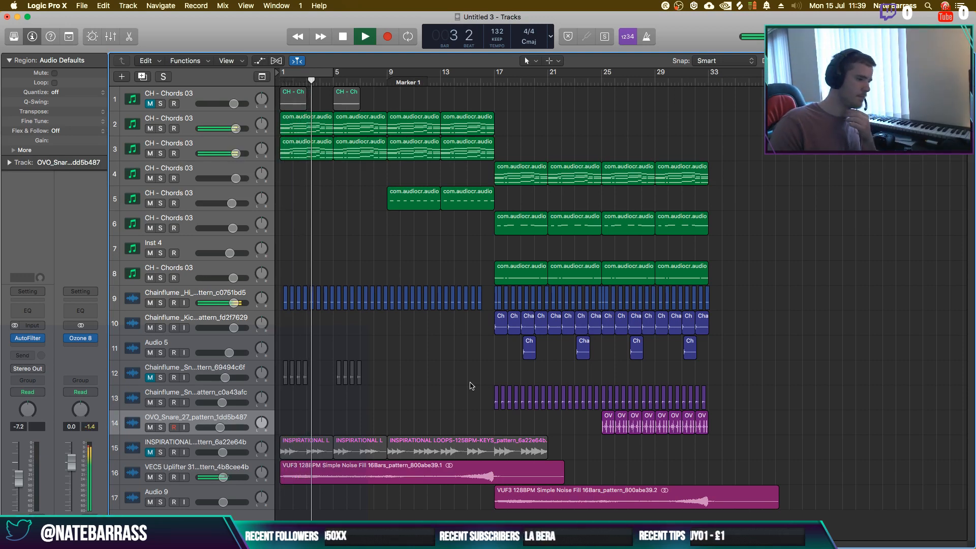
Insert a Stereo Delay before FF Saturn on the hi-hat track with output mix at 4% left and 5% right, and bypass it
{"action": "left_click", "coordinate": [203, 292]}
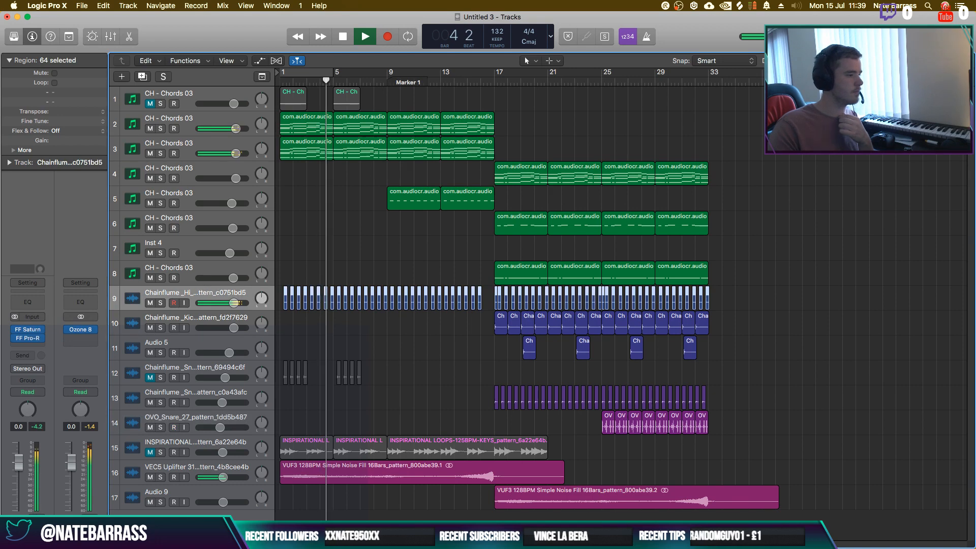
{"action": "left_click", "coordinate": [42, 329]}
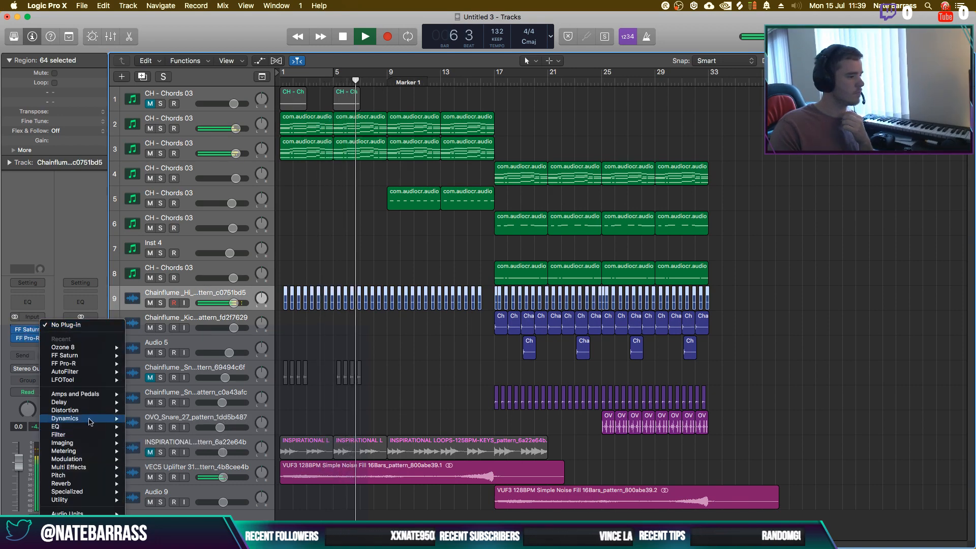
{"action": "mouse_move", "coordinate": [91, 403]}
{"action": "mouse_move", "coordinate": [173, 427]}
{"action": "left_click", "coordinate": [228, 427]}
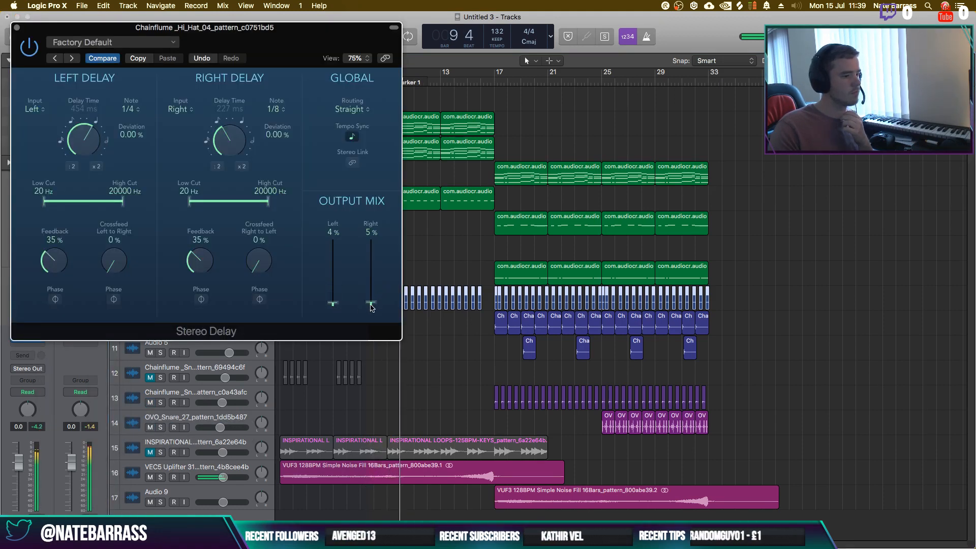
{"action": "left_click", "coordinate": [17, 28]}
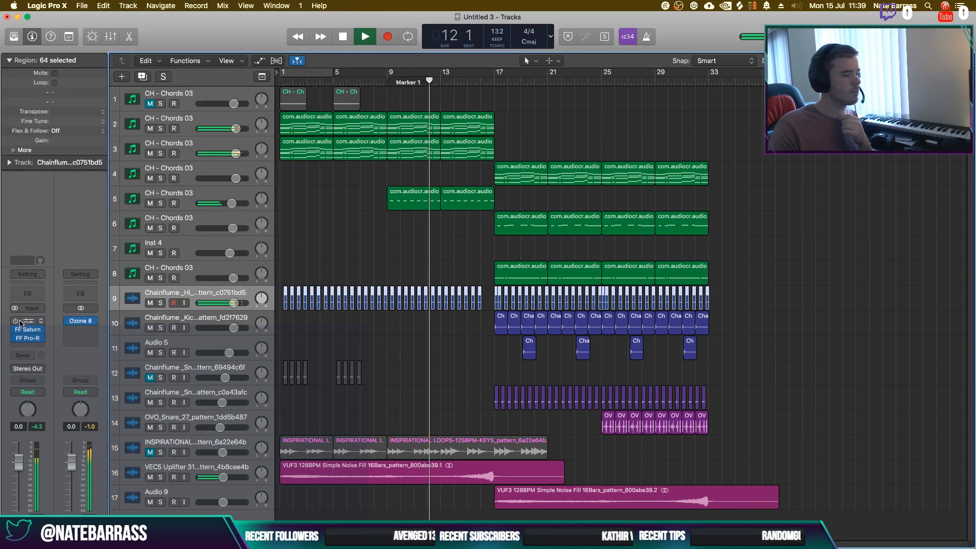
{"action": "left_click", "coordinate": [431, 344]}
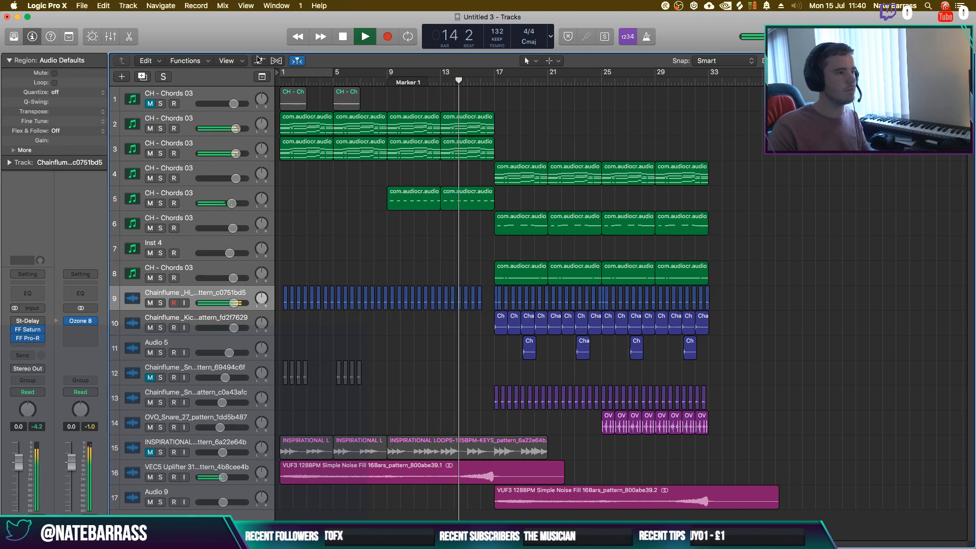
Show automation, solo the chord tracks 2 and 3, and play them from bar 9
{"action": "key", "text": "a"}
{"action": "left_click", "coordinate": [160, 201]}
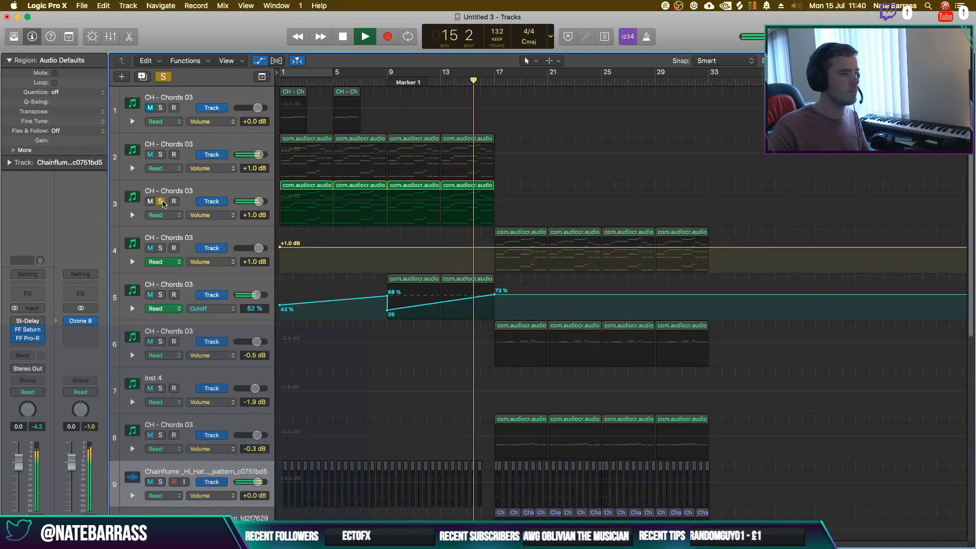
{"action": "left_click", "coordinate": [160, 155]}
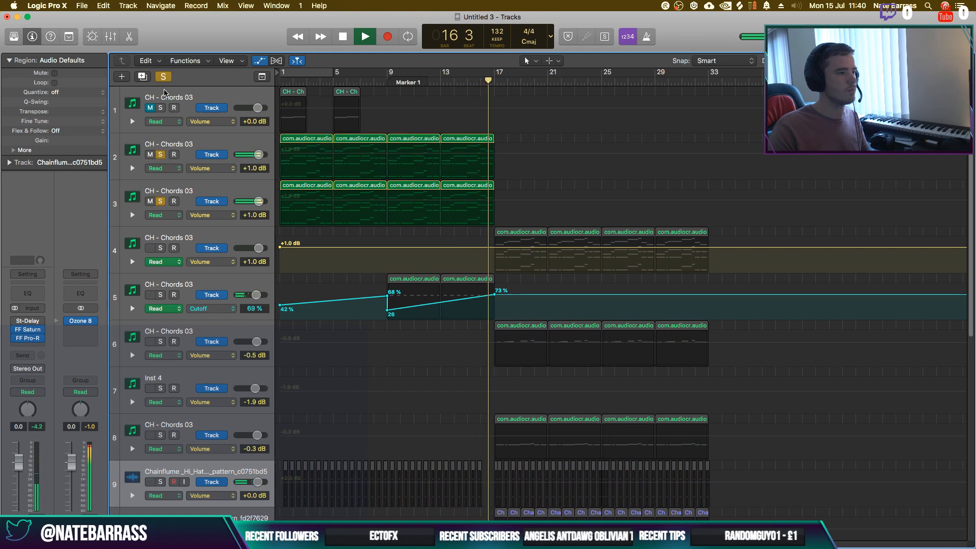
{"action": "left_click", "coordinate": [393, 82]}
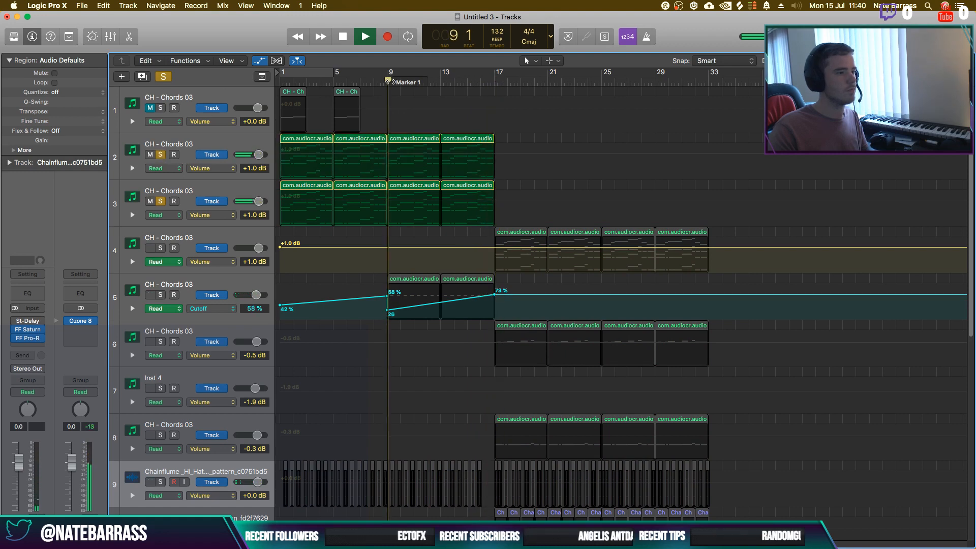
Insert an AutoFilter after LFOTool on chord track 2 and move its window clear of the channel strip
{"action": "left_click", "coordinate": [258, 146]}
{"action": "left_click", "coordinate": [28, 346]}
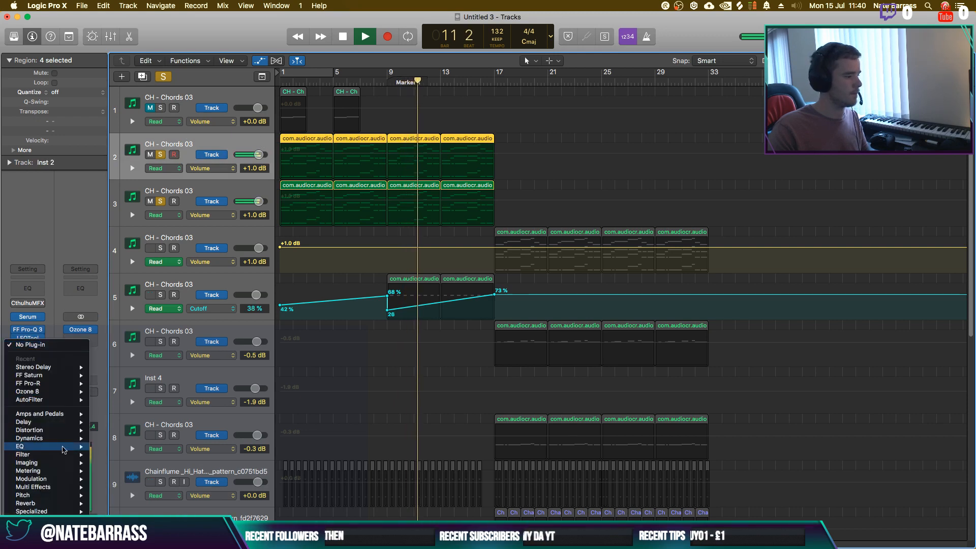
{"action": "left_click", "coordinate": [216, 457]}
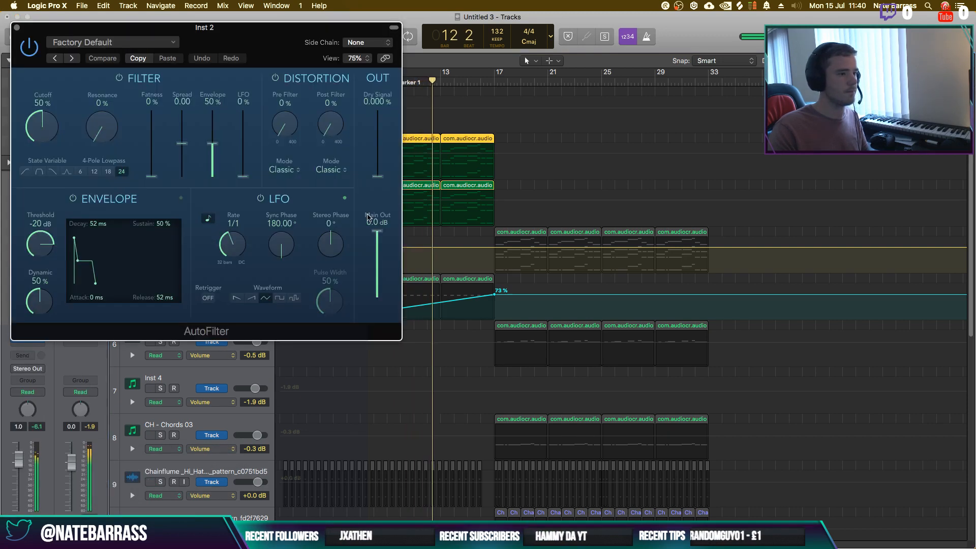
{"action": "left_click_drag", "start_coordinate": [277, 43], "coordinate": [654, 250]}
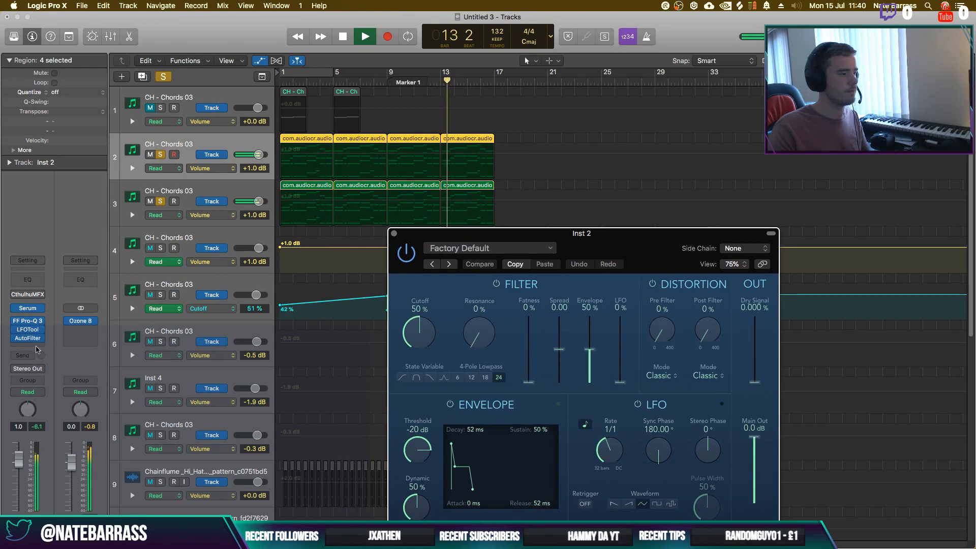
Write AutoFilter cutoff automation on chord track 2 in Latch mode, shaping it from 50% at bar 13 to 23% before bar 17 and 0% there
{"action": "left_click", "coordinate": [122, 220]}
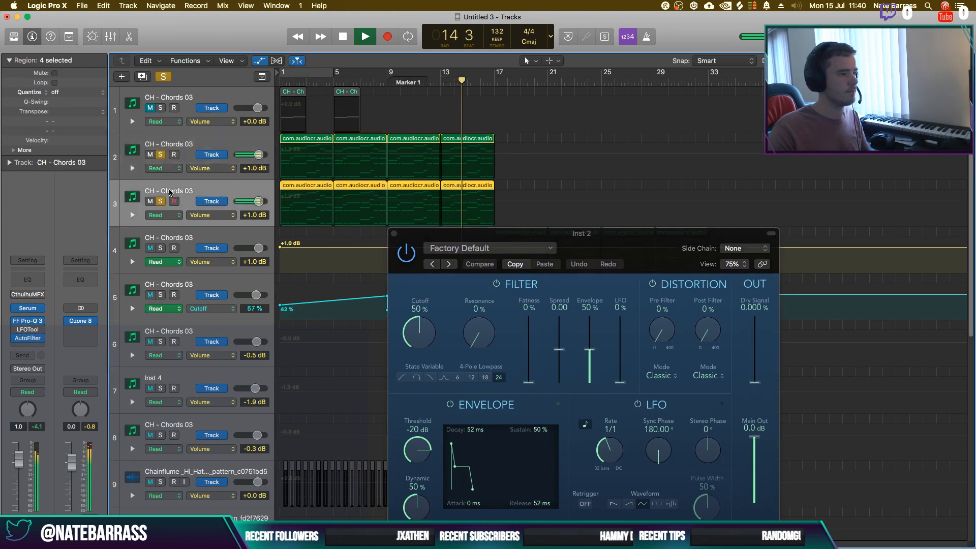
{"action": "left_click_drag", "start_coordinate": [641, 241], "coordinate": [600, 232]}
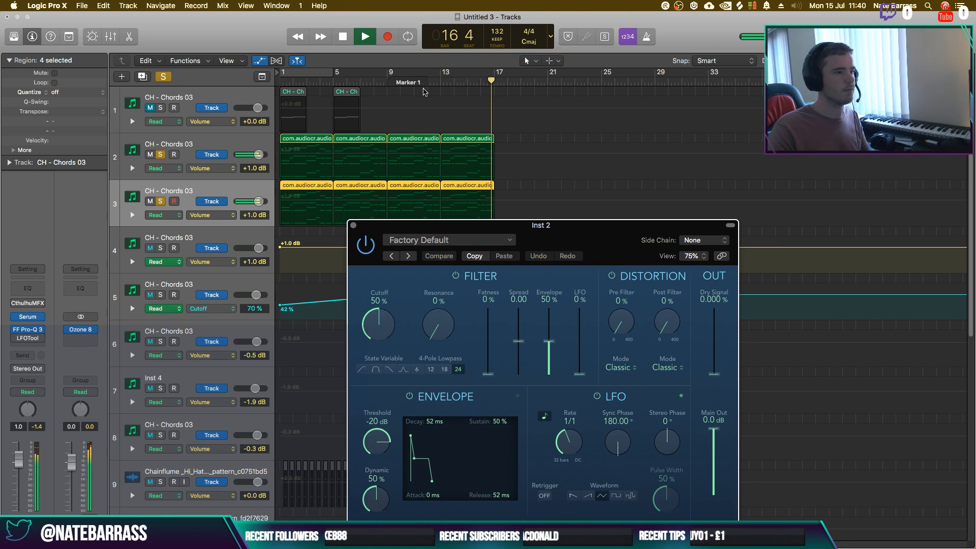
{"action": "left_click", "coordinate": [162, 169]}
{"action": "left_click", "coordinate": [158, 183]}
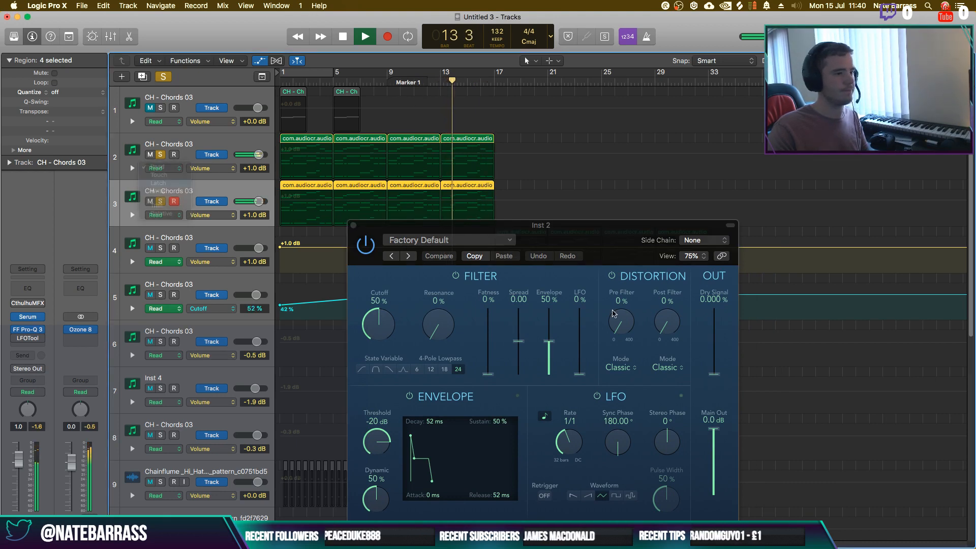
{"action": "left_click_drag", "start_coordinate": [375, 328], "coordinate": [374, 335]}
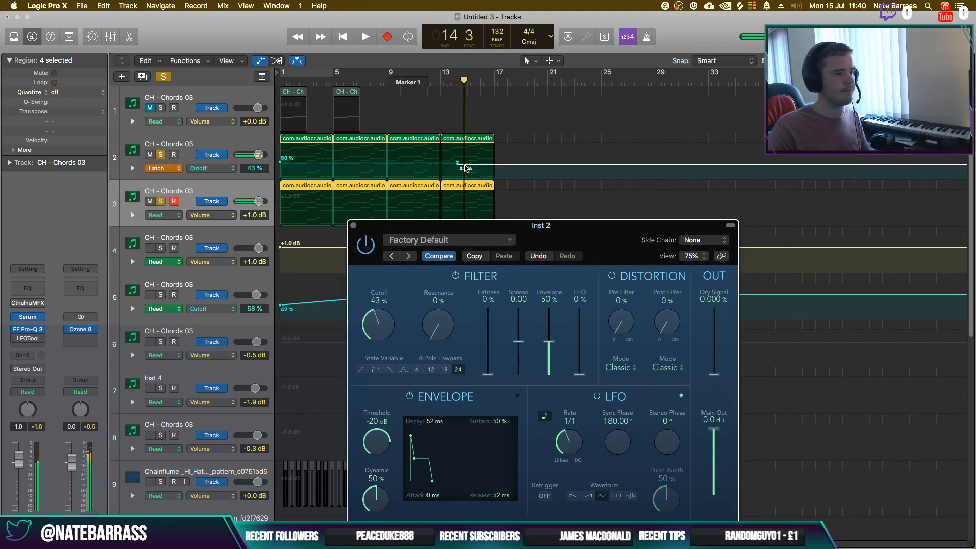
{"action": "left_click", "coordinate": [451, 163]}
{"action": "left_click_drag", "start_coordinate": [442, 163], "coordinate": [483, 172]}
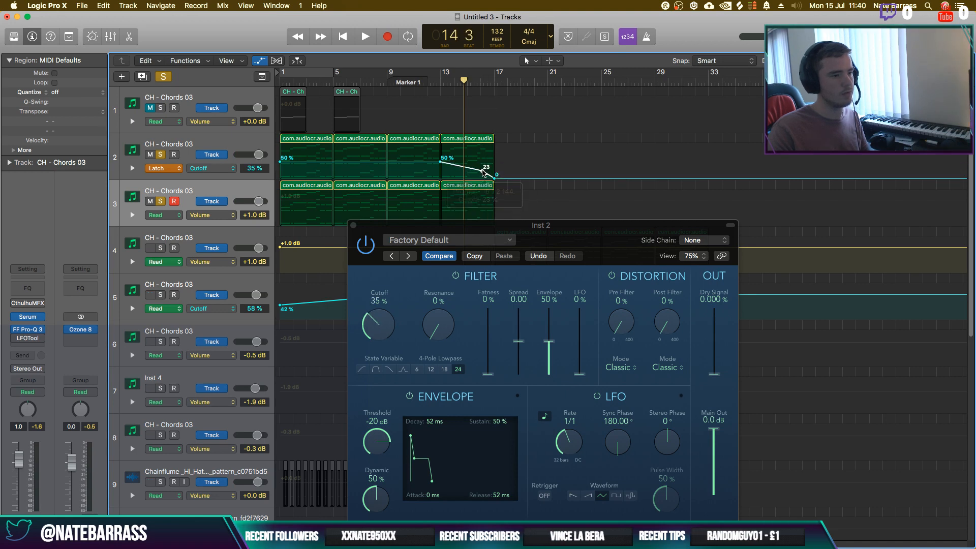
Return chord track 2's automation mode to Read, clear all solos, and play the mix with the AutoFilter window closed
{"action": "left_click", "coordinate": [164, 168]}
{"action": "left_click", "coordinate": [155, 151]}
{"action": "left_click", "coordinate": [163, 76]}
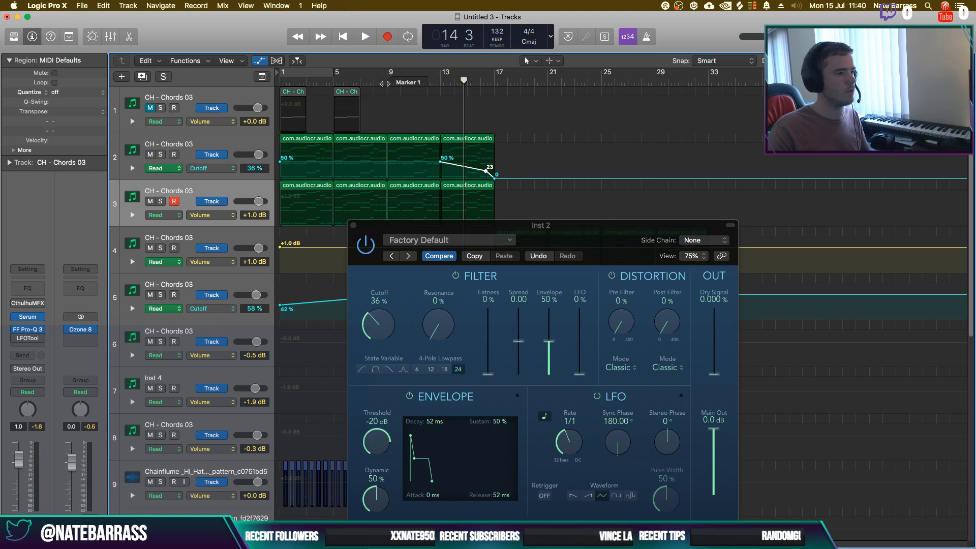
{"action": "key", "text": "space"}
{"action": "left_click", "coordinate": [353, 225]}
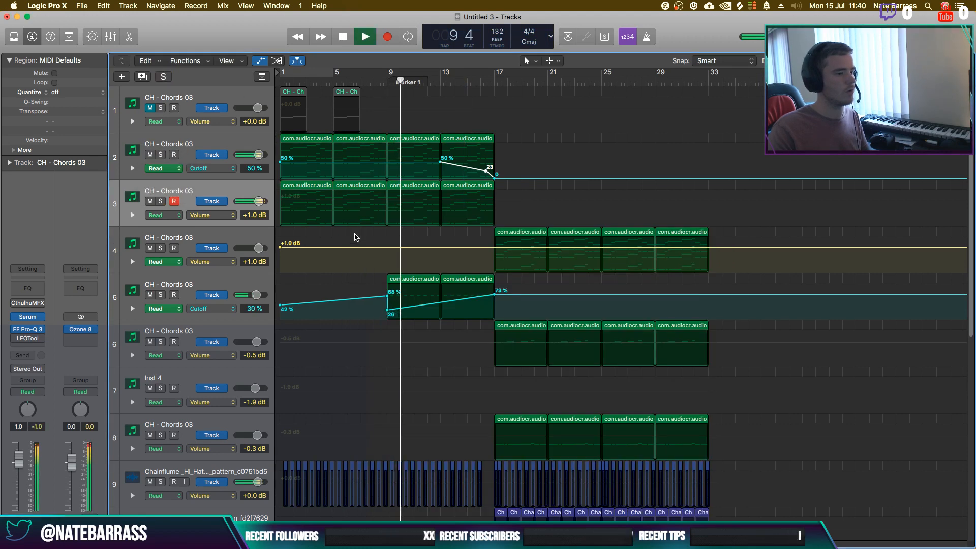
Raise the lower cutoff automation point at bar 9 on chord track 5 to 34% and hide the automation lanes
{"action": "left_click", "coordinate": [232, 286]}
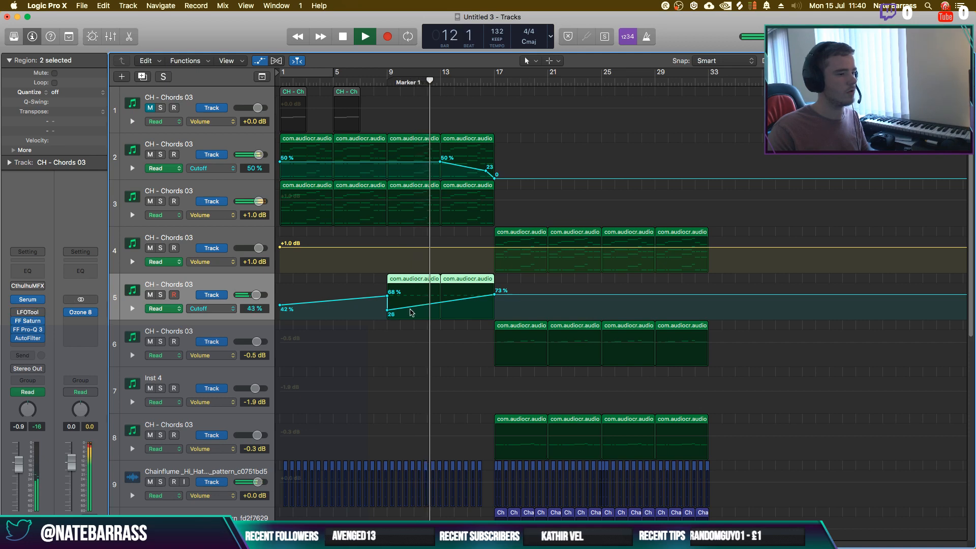
{"action": "left_click_drag", "start_coordinate": [387, 310], "coordinate": [391, 314]}
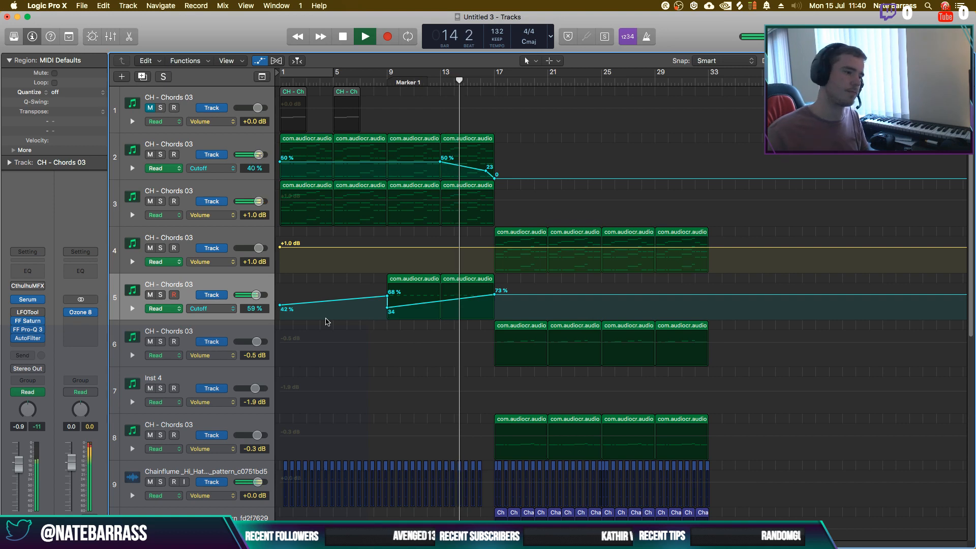
{"action": "key", "text": "a"}
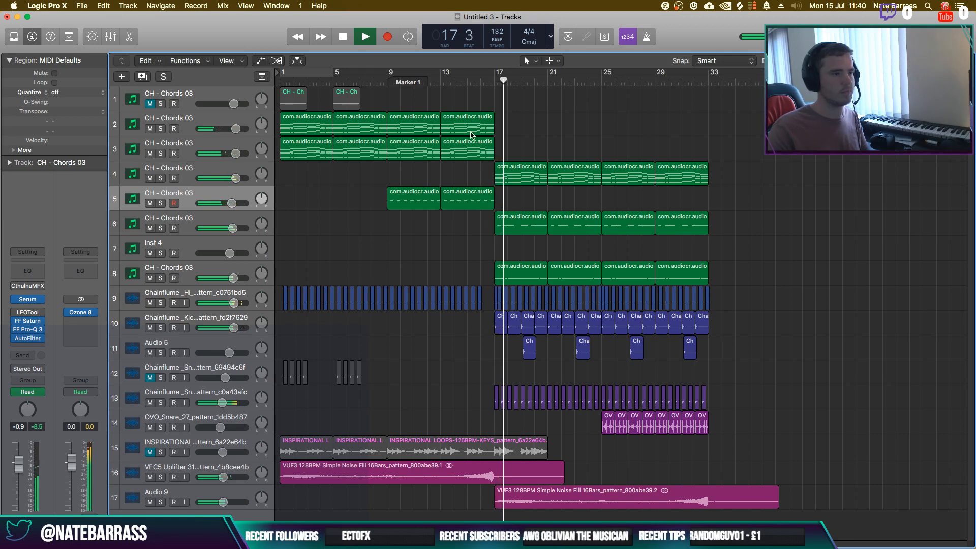
Replay the lead-in to the drop and delete chord track 6's two regions between bars 17 and 25
{"action": "left_click", "coordinate": [479, 82]}
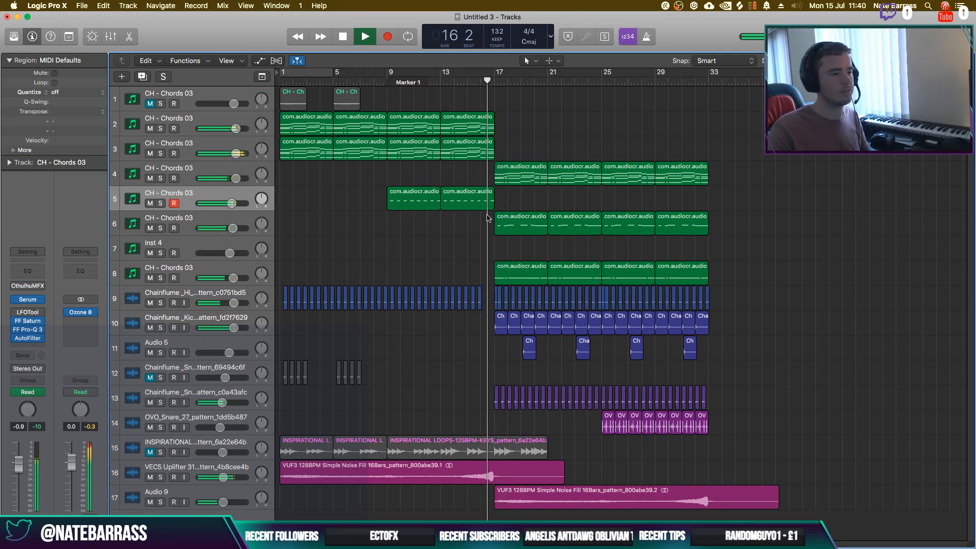
{"action": "left_click_drag", "start_coordinate": [480, 228], "coordinate": [577, 234]}
{"action": "key", "text": "Delete"}
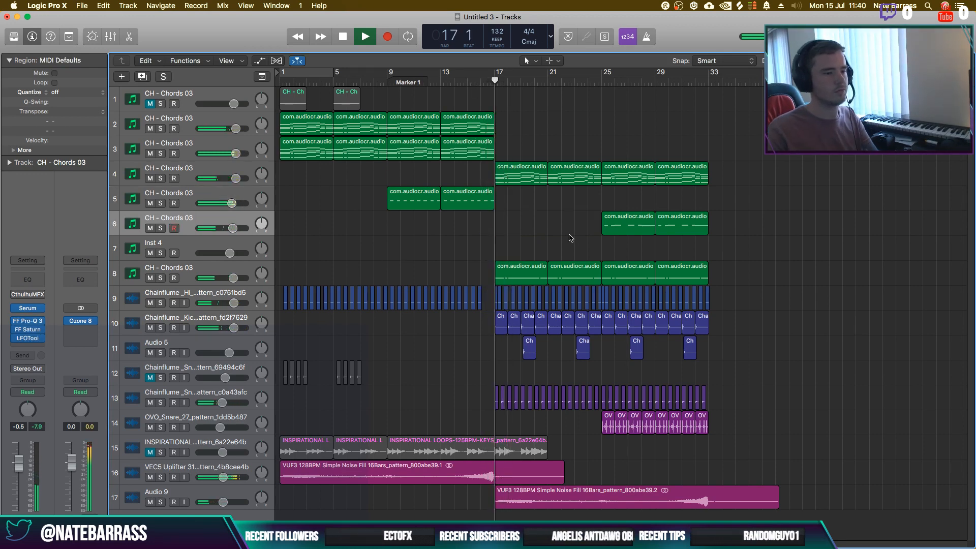
Show automation and raise chord track 5's cutoff to 100% at bar 17, keeping a 73% point just before it
{"action": "left_click", "coordinate": [458, 80]}
{"action": "key", "text": "a"}
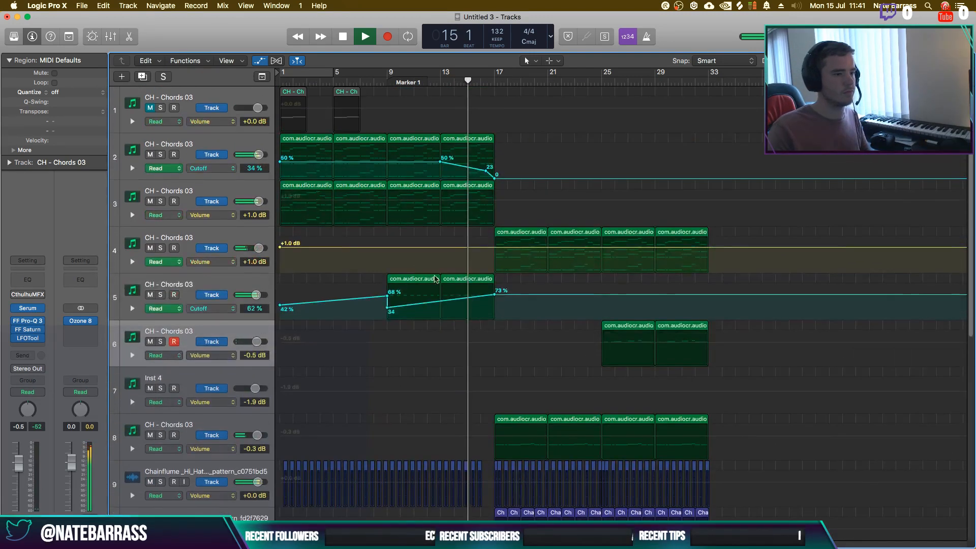
{"action": "left_click_drag", "start_coordinate": [495, 296], "coordinate": [494, 280]}
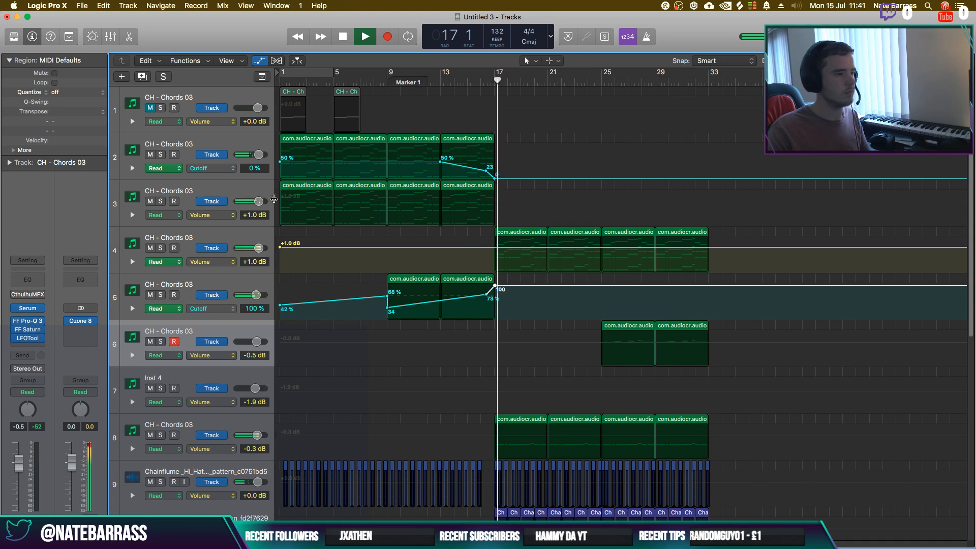
Replace LFOTool on chord track 3 with a stereo AutoFilter and move its window clear of the track headers
{"action": "left_click", "coordinate": [253, 190]}
{"action": "left_click", "coordinate": [40, 338]}
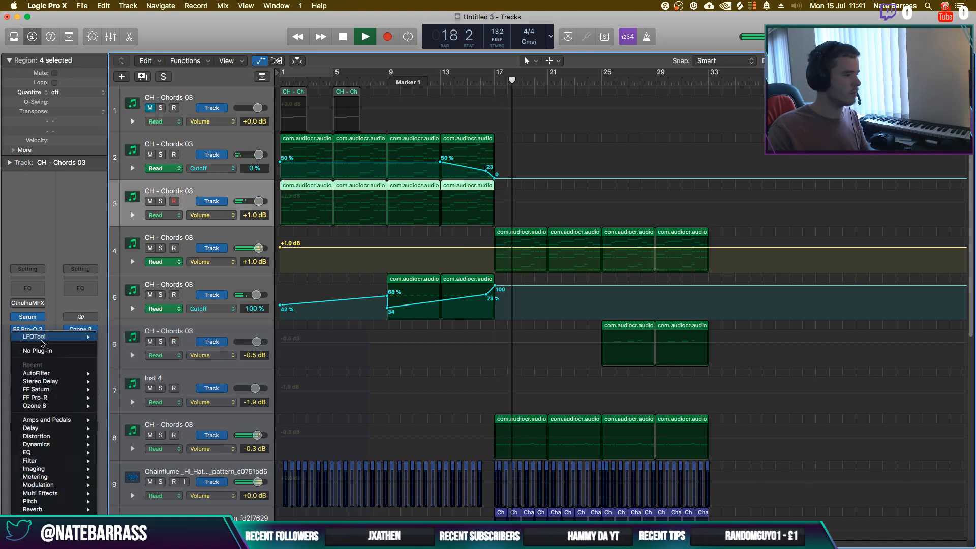
{"action": "mouse_move", "coordinate": [69, 465]}
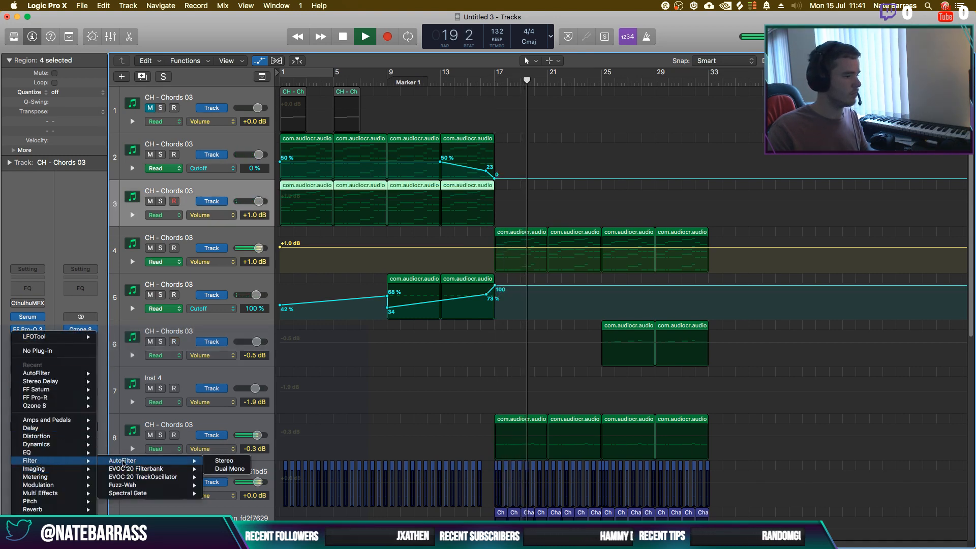
{"action": "mouse_move", "coordinate": [193, 458]}
{"action": "left_click", "coordinate": [275, 466]}
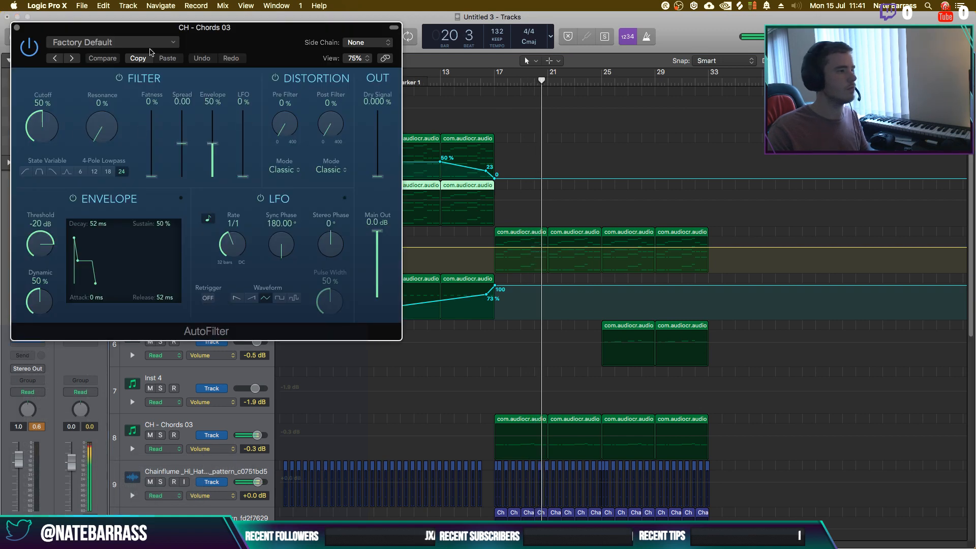
{"action": "left_click_drag", "start_coordinate": [235, 45], "coordinate": [555, 253]}
Set the cutoff of chord track 3's AutoFilter to 100%, replay from about bar 12, and close the plug-in window
{"action": "left_click", "coordinate": [174, 217]}
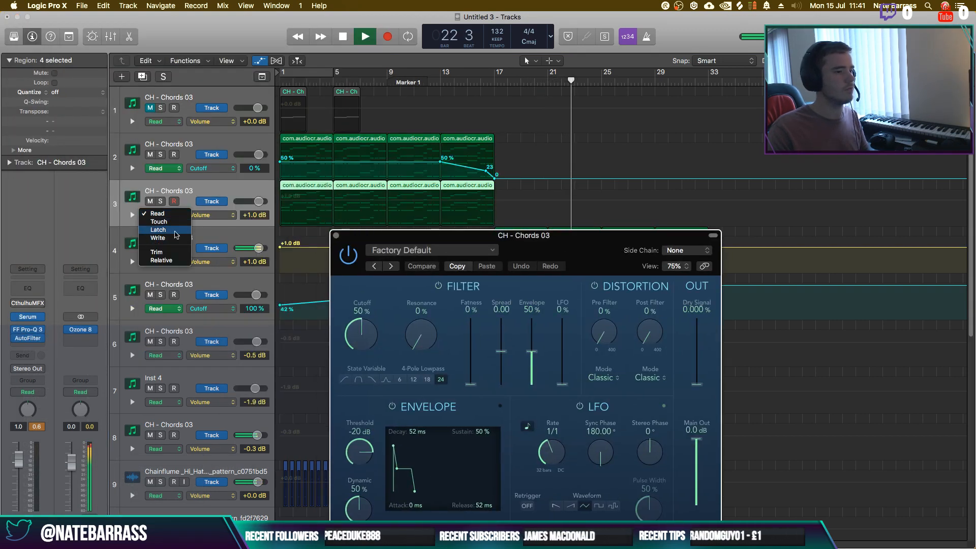
{"action": "left_click", "coordinate": [336, 240]}
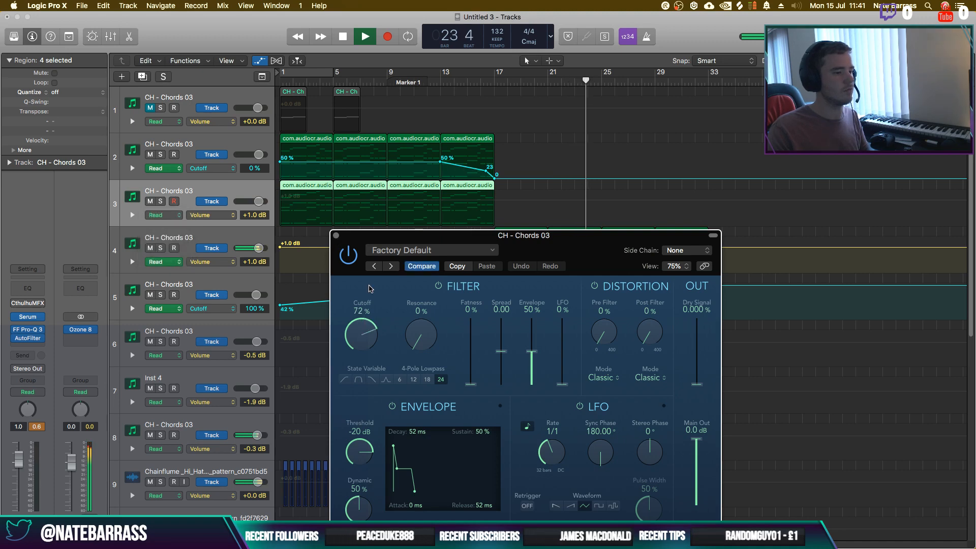
{"action": "left_click", "coordinate": [435, 83]}
{"action": "left_click", "coordinate": [342, 238]}
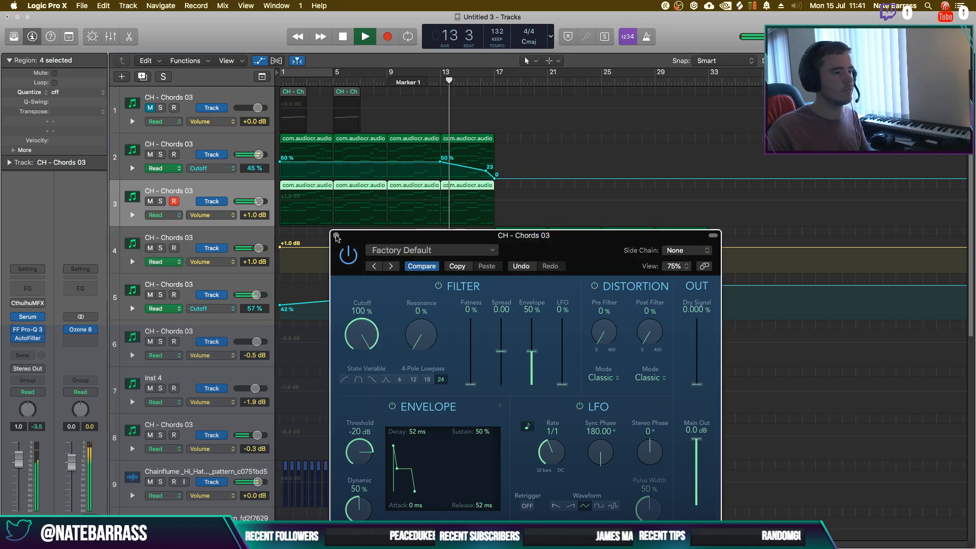
{"action": "left_click", "coordinate": [336, 235]}
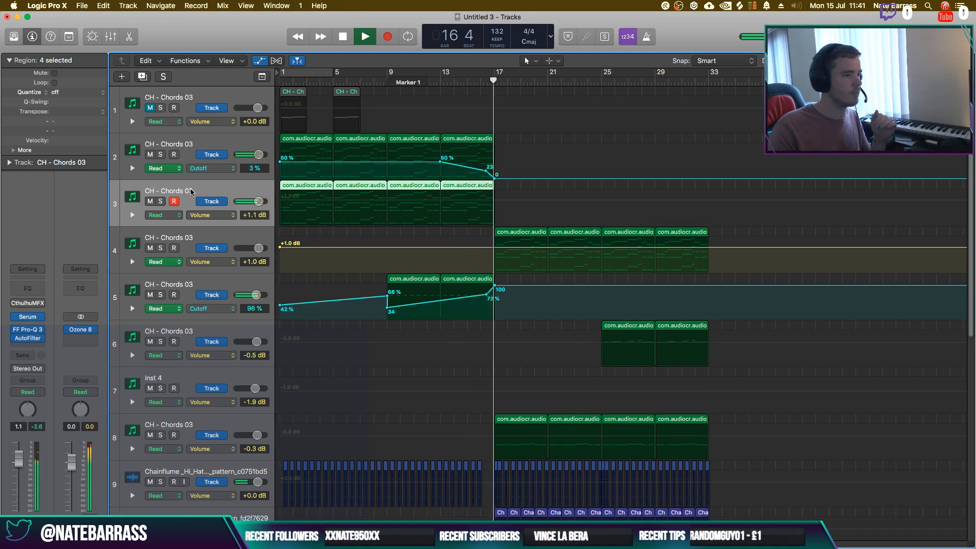
Hide the automation lanes, replay from about bar 15, and delete snare track 13's regions between bars 17 and 25
{"action": "left_click", "coordinate": [263, 63]}
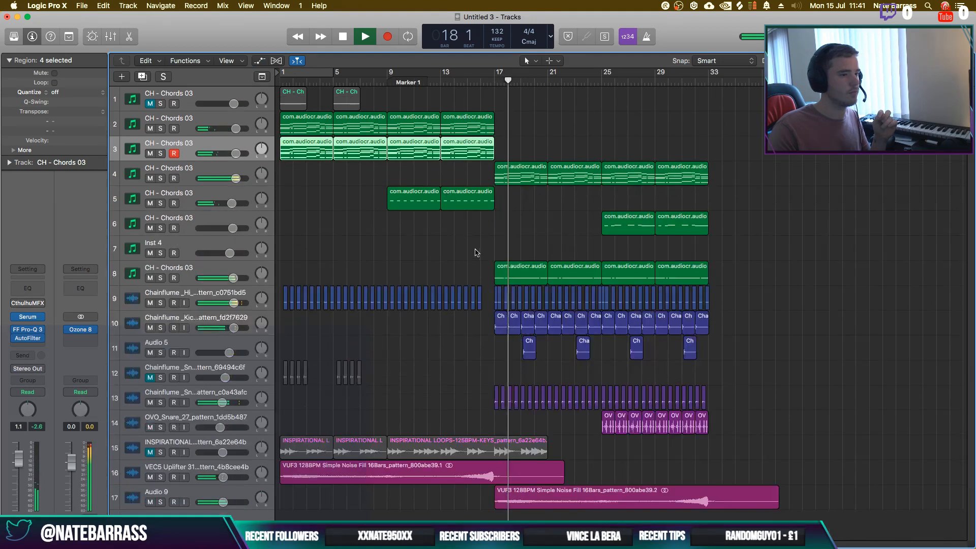
{"action": "left_click", "coordinate": [467, 85]}
{"action": "left_click_drag", "start_coordinate": [487, 397], "coordinate": [598, 406]}
{"action": "key", "text": "Delete"}
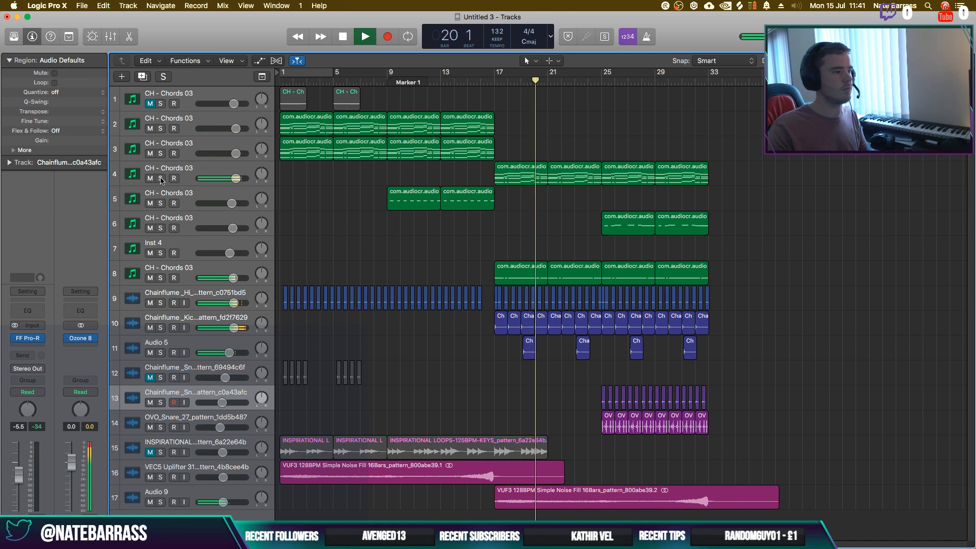
Duplicate chord track 4 and copy its four regions onto the new track without copying the automation data
{"action": "left_click", "coordinate": [198, 171]}
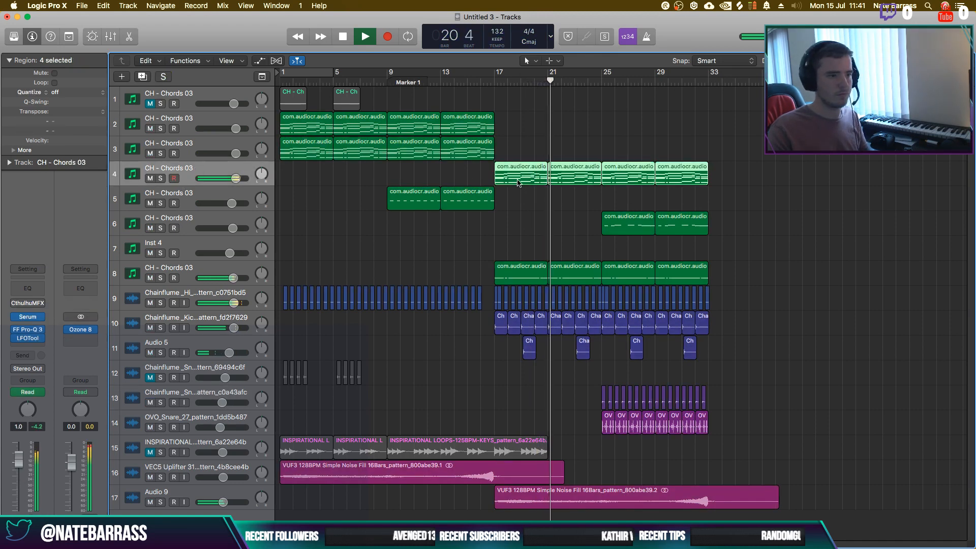
{"action": "key", "text": "super+d"}
{"action": "left_click_drag", "start_coordinate": [521, 173], "coordinate": [524, 190]}
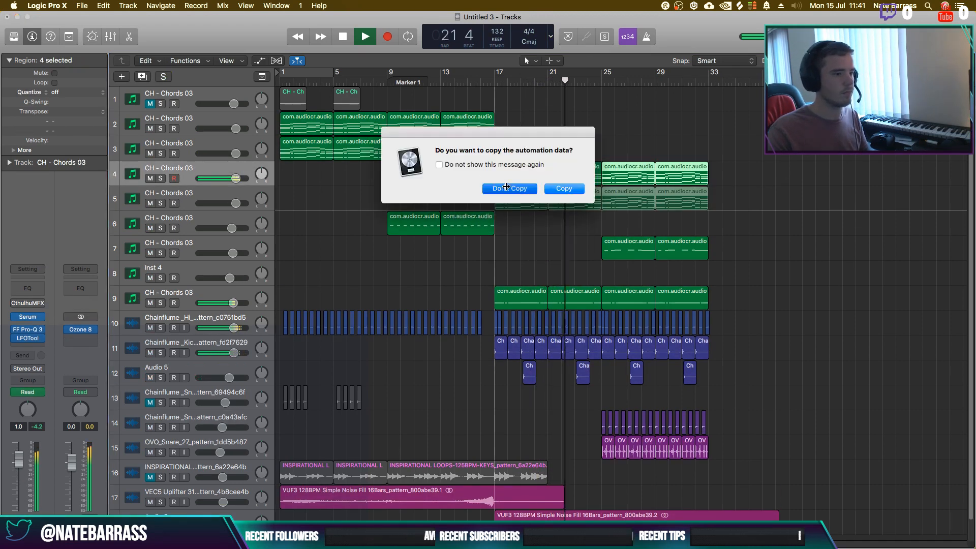
{"action": "left_click", "coordinate": [524, 189]}
Solo the duplicated chord track 5 and loop playback over bars 17 to 21
{"action": "key", "text": "s"}
{"action": "key", "text": "space"}
{"action": "left_click", "coordinate": [495, 76]}
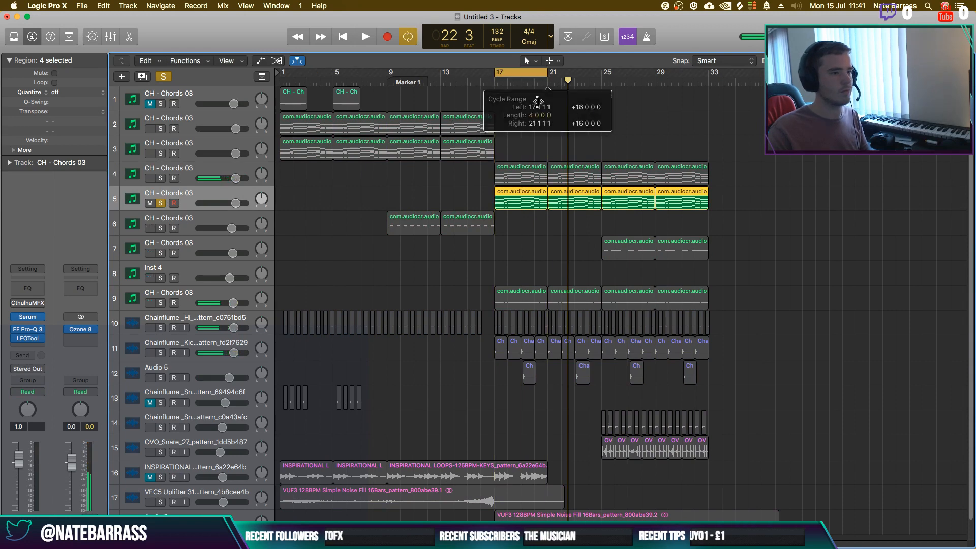
{"action": "key", "text": "space"}
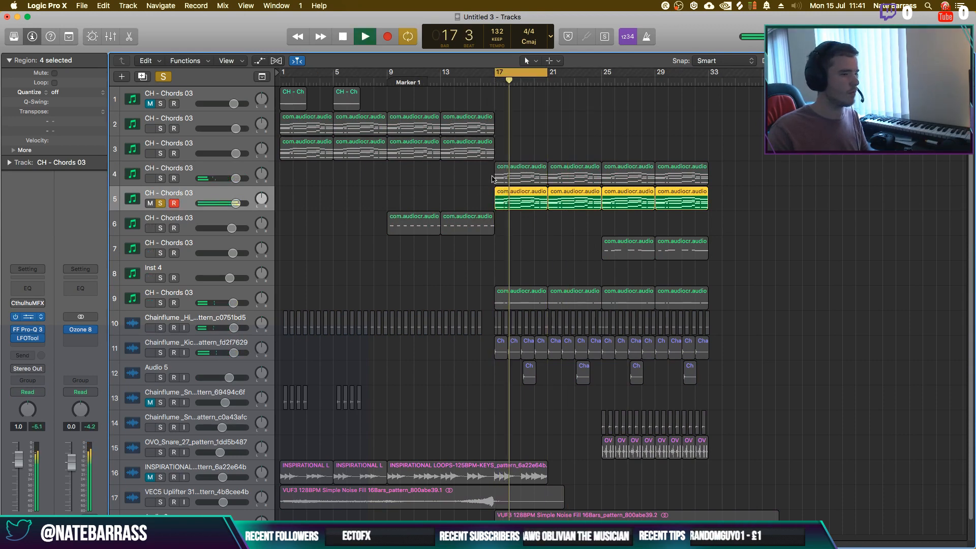
Change track 5's Serum preset to CH - Chords 06, move the window off the track headers, and solo chord track 4 as well
{"action": "key", "text": "v"}
{"action": "left_click", "coordinate": [373, 76]}
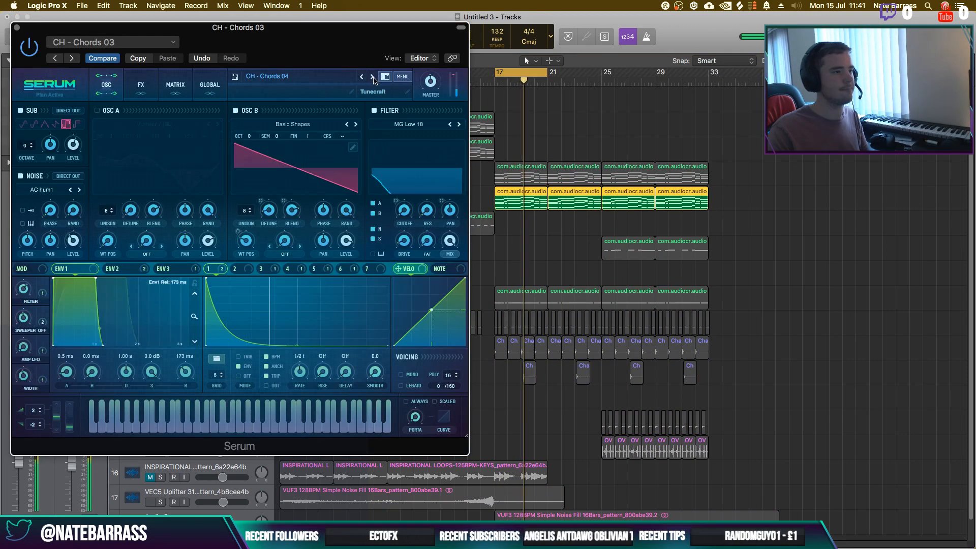
{"action": "left_click", "coordinate": [372, 77]}
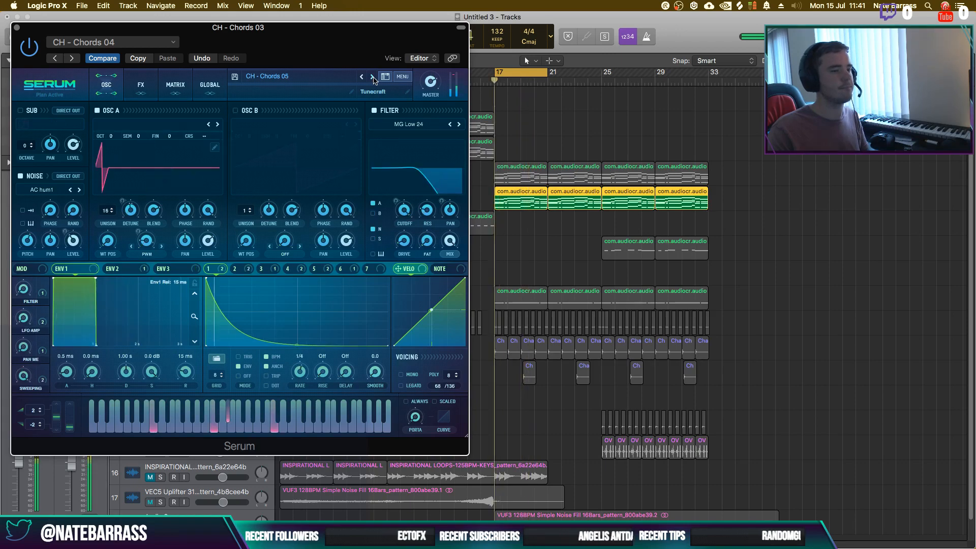
{"action": "left_click", "coordinate": [372, 77]}
{"action": "left_click_drag", "start_coordinate": [381, 58], "coordinate": [468, 229]}
{"action": "left_click", "coordinate": [161, 179]}
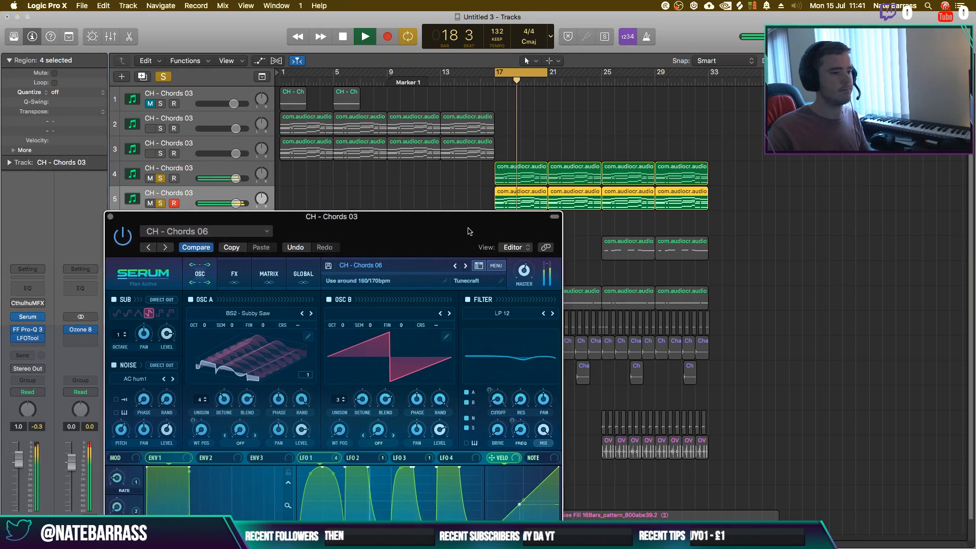
Audition track 5's Serum presets from CH - Chords 07 through CH - Chords 27 against track 4 and settle on CH - Chords 26
{"action": "left_click", "coordinate": [466, 266]}
{"action": "left_click", "coordinate": [465, 267]}
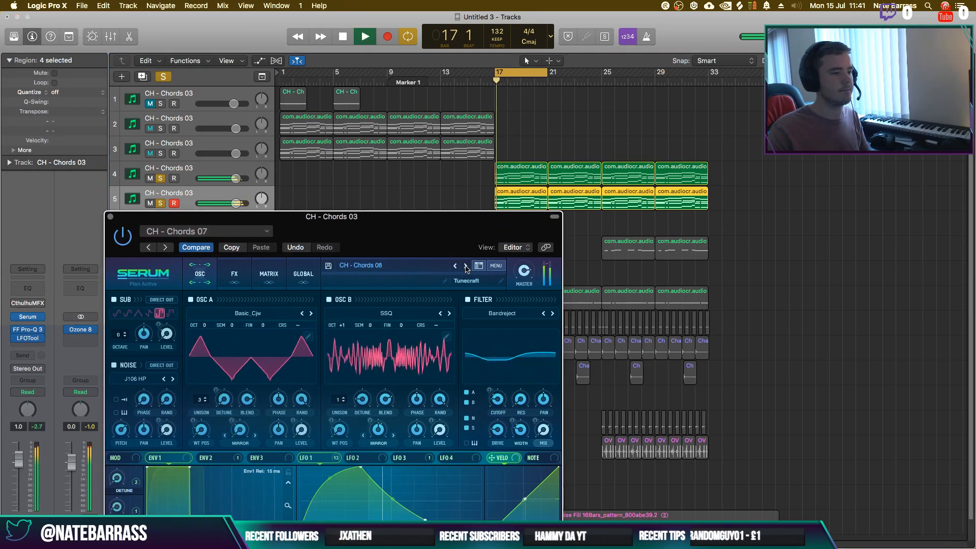
{"action": "left_click", "coordinate": [465, 267]}
{"action": "key", "text": "space"}
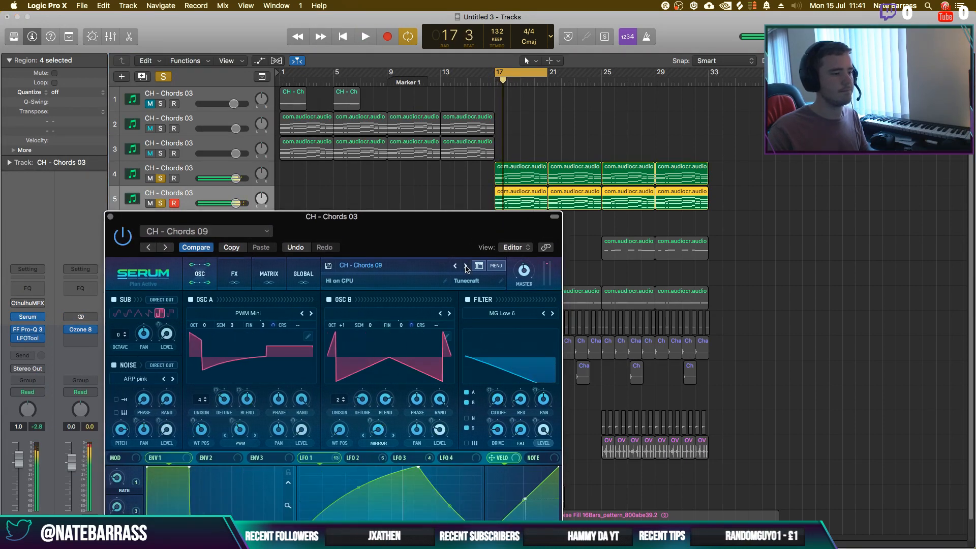
{"action": "left_click", "coordinate": [466, 266]}
{"action": "key", "text": "space"}
{"action": "left_click", "coordinate": [466, 267]}
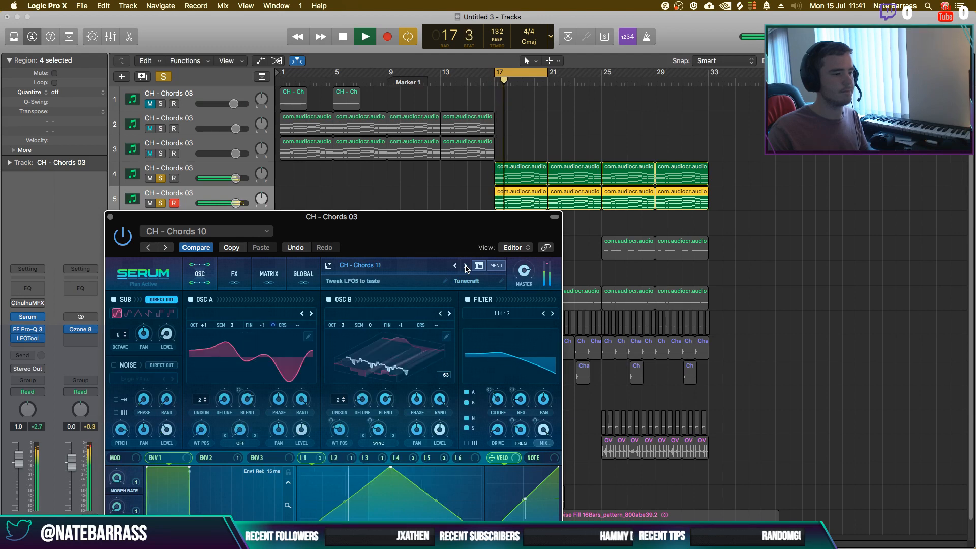
{"action": "left_click", "coordinate": [466, 266]}
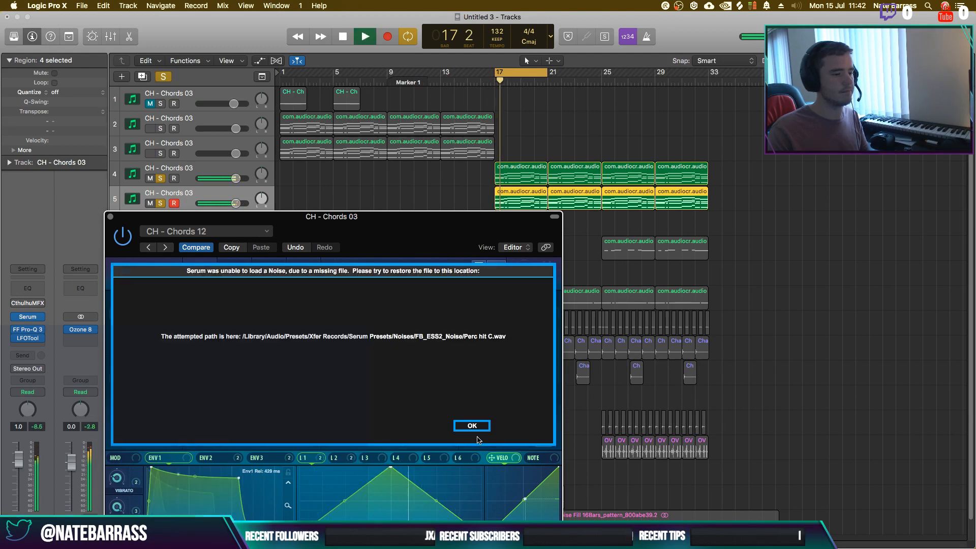
{"action": "left_click", "coordinate": [472, 425]}
{"action": "left_click", "coordinate": [467, 267]}
{"action": "key", "text": "space"}
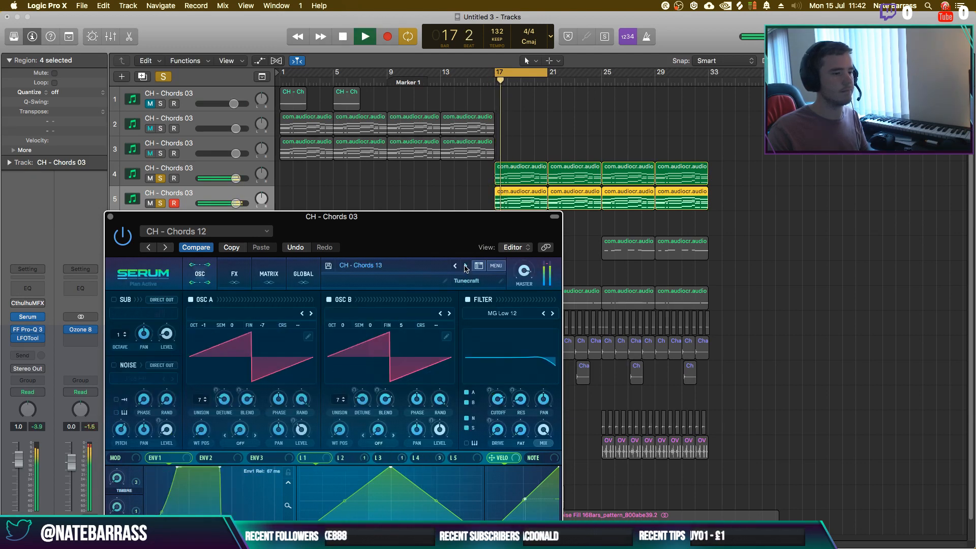
{"action": "left_click", "coordinate": [466, 267]}
{"action": "left_click", "coordinate": [465, 267]}
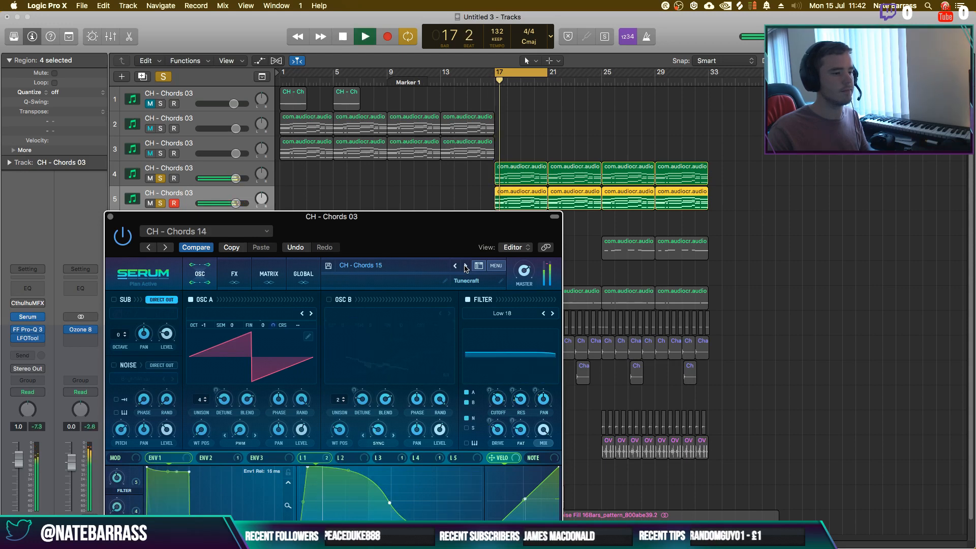
{"action": "left_click", "coordinate": [466, 266]}
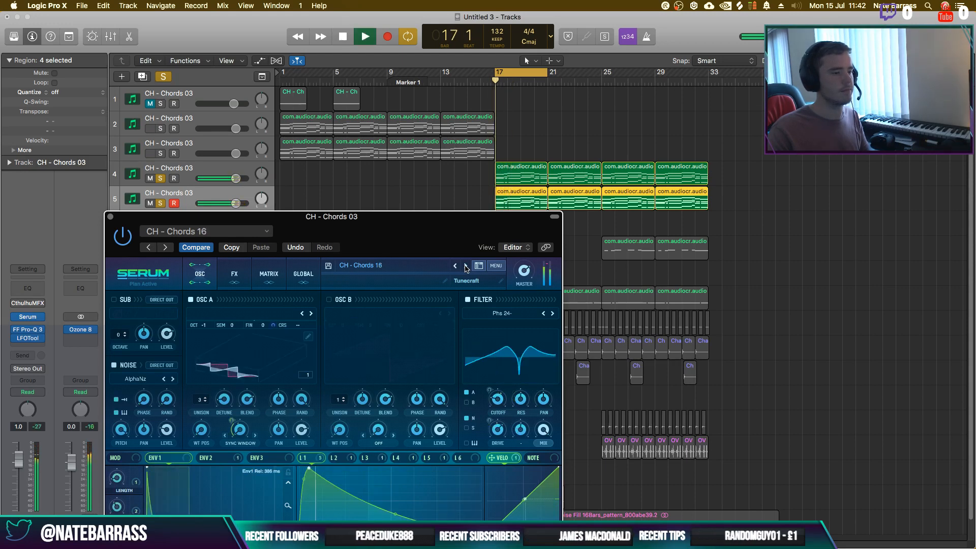
{"action": "left_click", "coordinate": [466, 267]}
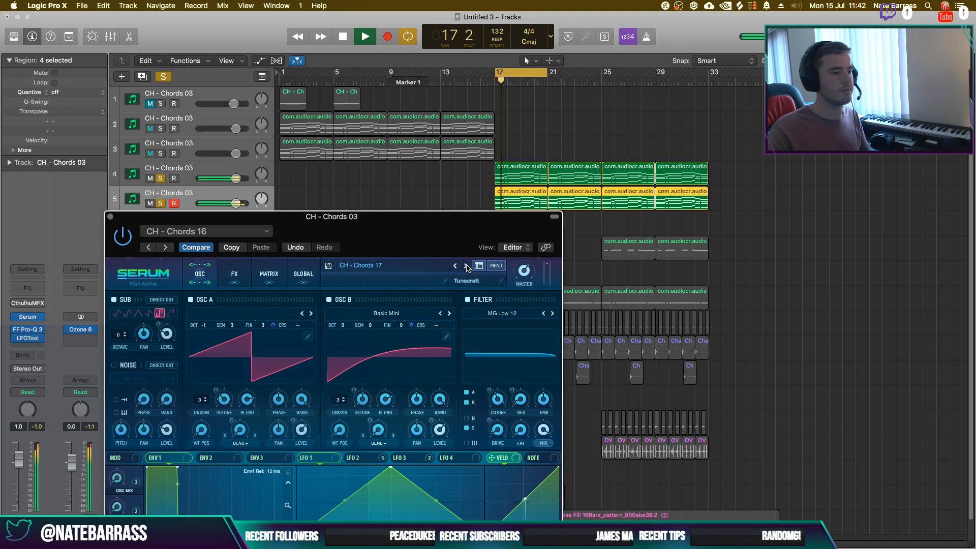
{"action": "left_click", "coordinate": [466, 266]}
{"action": "left_click", "coordinate": [466, 266]}
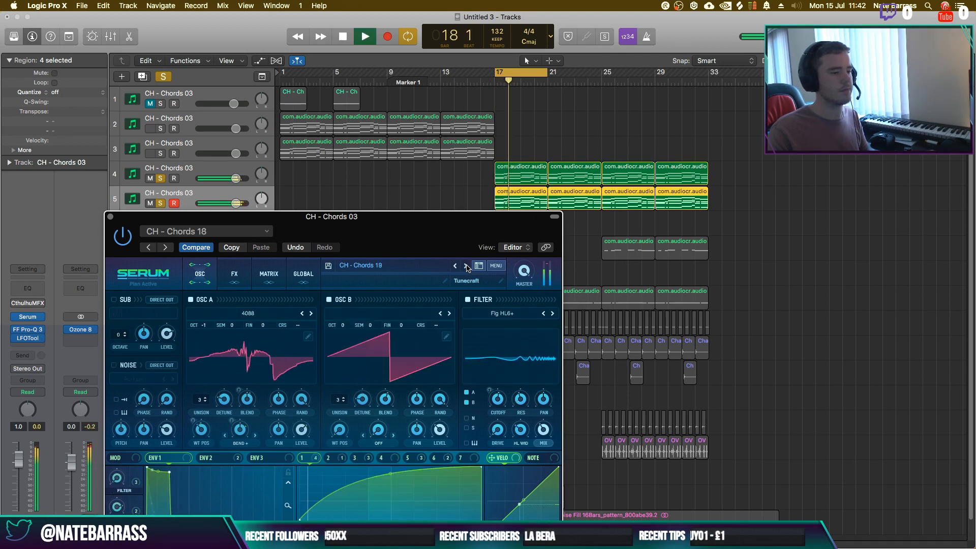
{"action": "left_click", "coordinate": [466, 267]}
{"action": "left_click", "coordinate": [466, 267]}
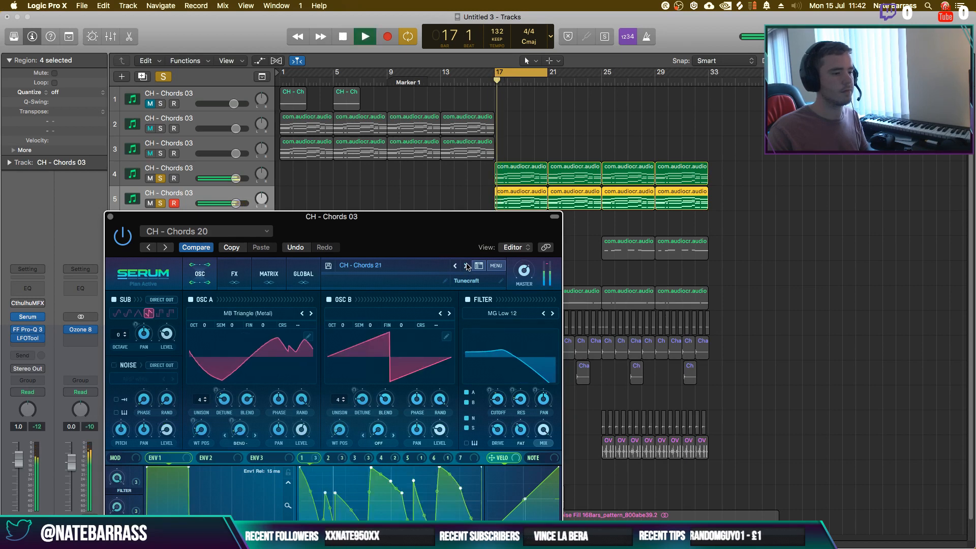
{"action": "left_click", "coordinate": [466, 267]}
{"action": "left_click", "coordinate": [466, 267]}
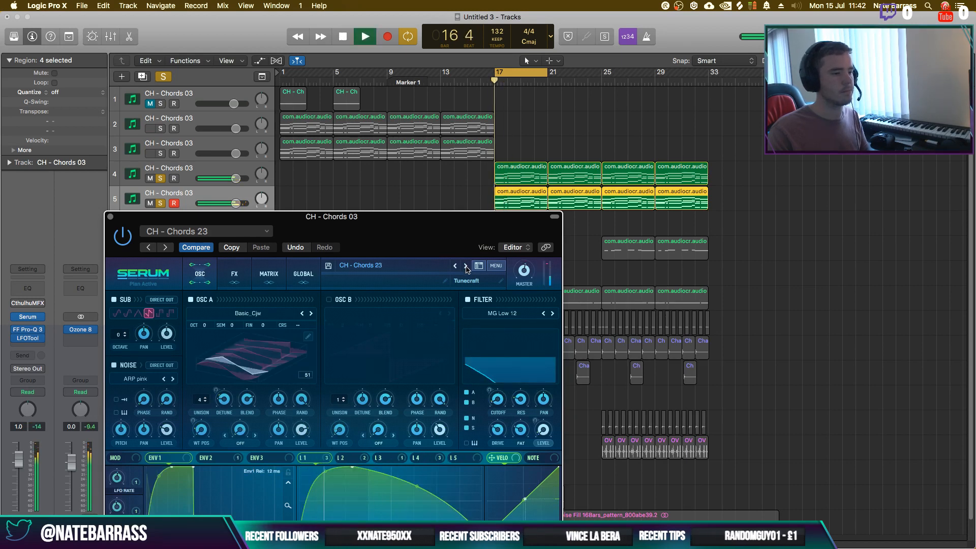
{"action": "left_click", "coordinate": [465, 266]}
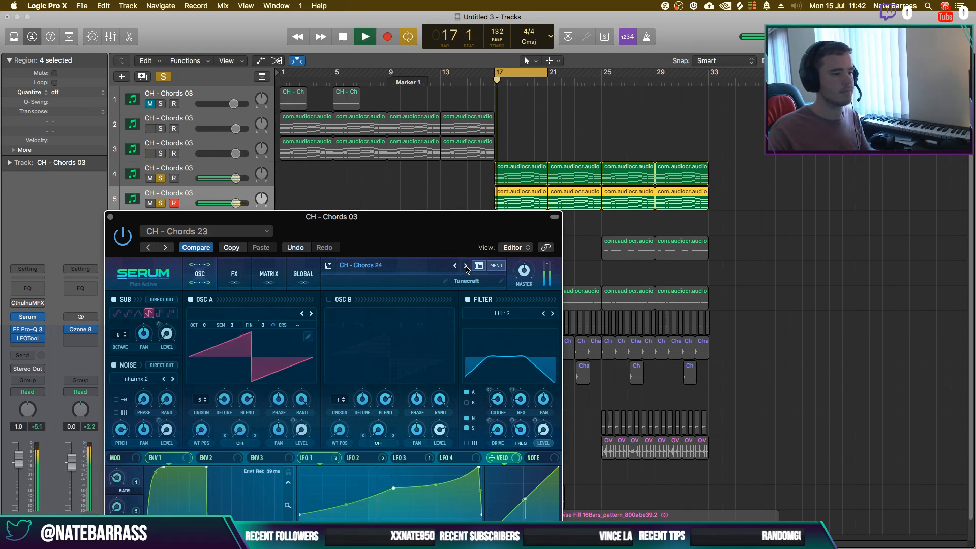
{"action": "left_click", "coordinate": [465, 266]}
{"action": "left_click", "coordinate": [466, 267]}
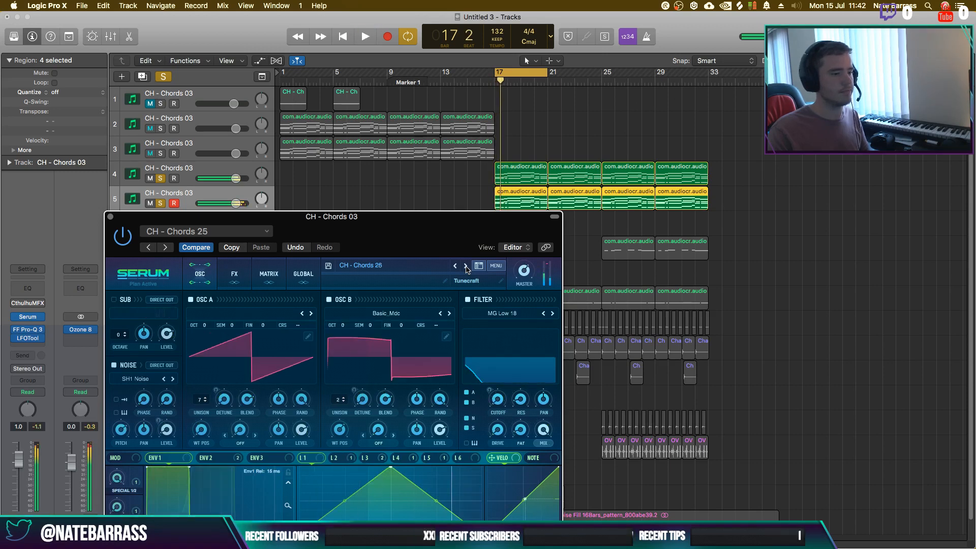
{"action": "left_click", "coordinate": [466, 267]}
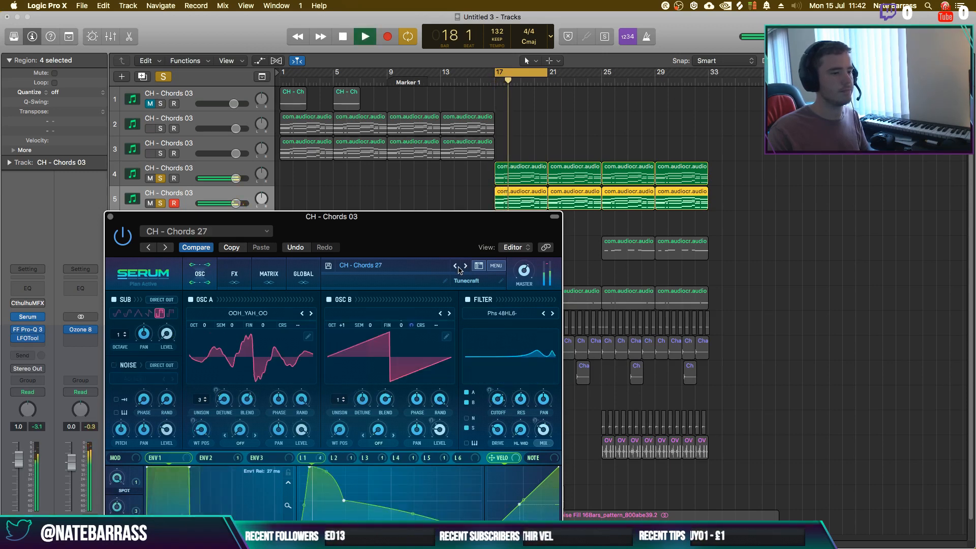
{"action": "key", "text": "space"}
{"action": "left_click", "coordinate": [454, 267]}
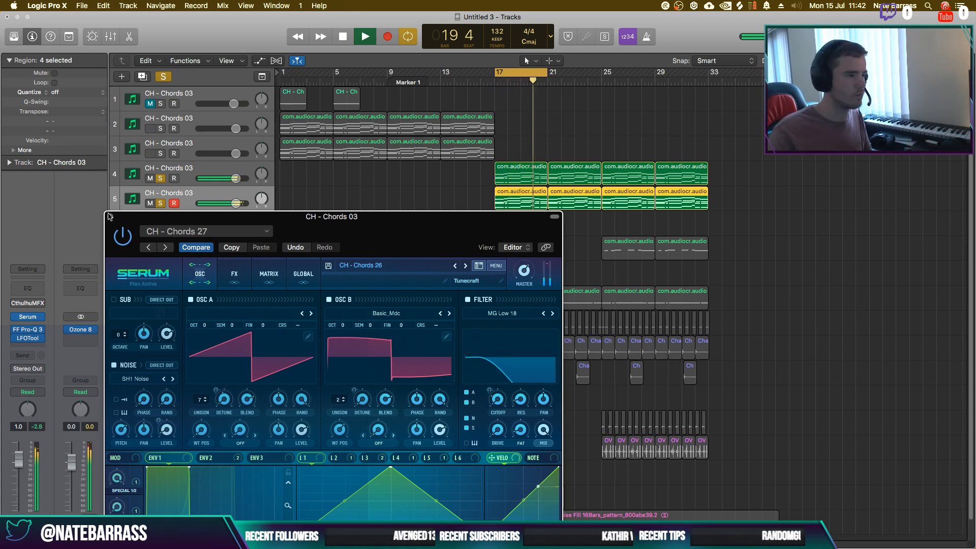
Close the Serum window, clear the track solos, and lower chord track 5's volume to 0.0 dB
{"action": "key", "text": "super+w"}
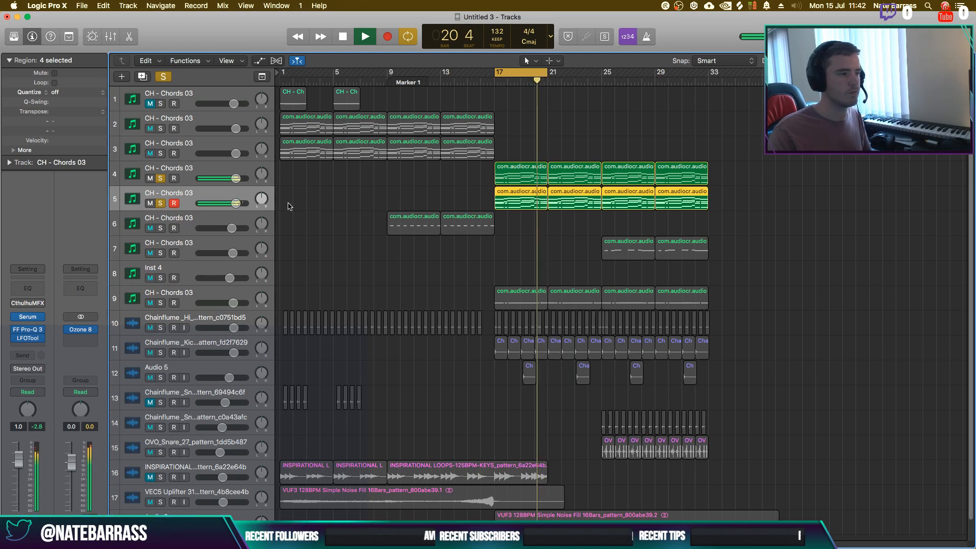
{"action": "key", "text": "ctrl+s"}
{"action": "left_click", "coordinate": [428, 193]}
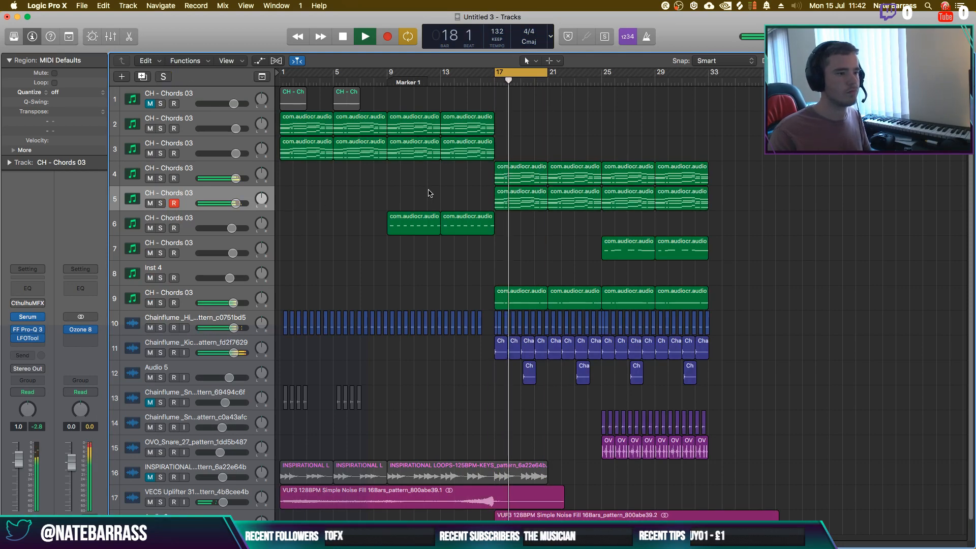
{"action": "left_click_drag", "start_coordinate": [236, 203], "coordinate": [234, 204]}
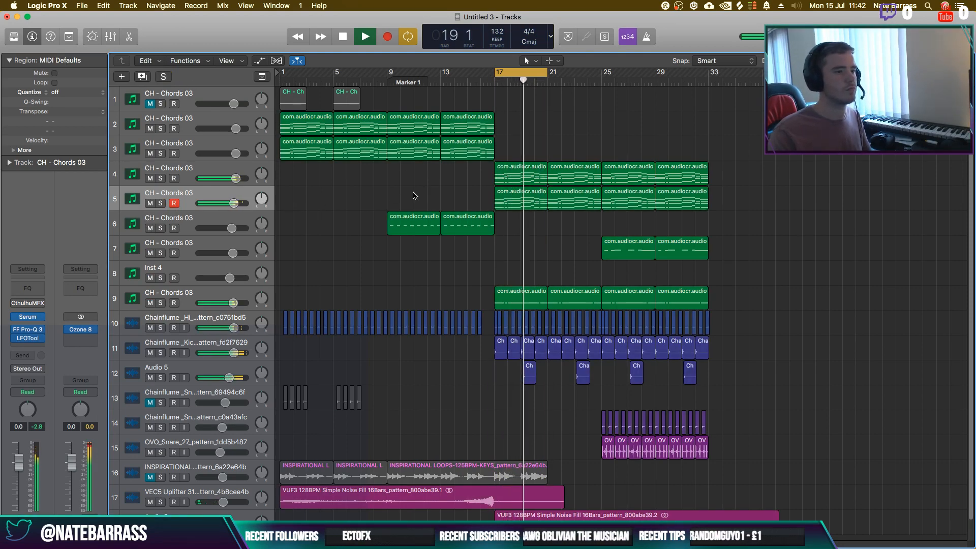
Play the arrangement from bar 1 with looping off and raise chord track 2's volume to 2.0 dB
{"action": "key", "text": "Return"}
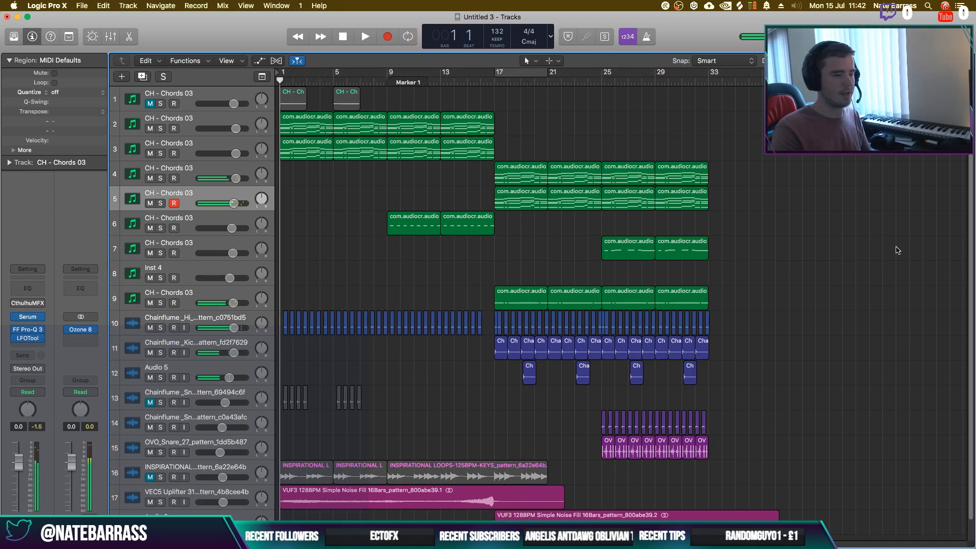
{"action": "key", "text": "space"}
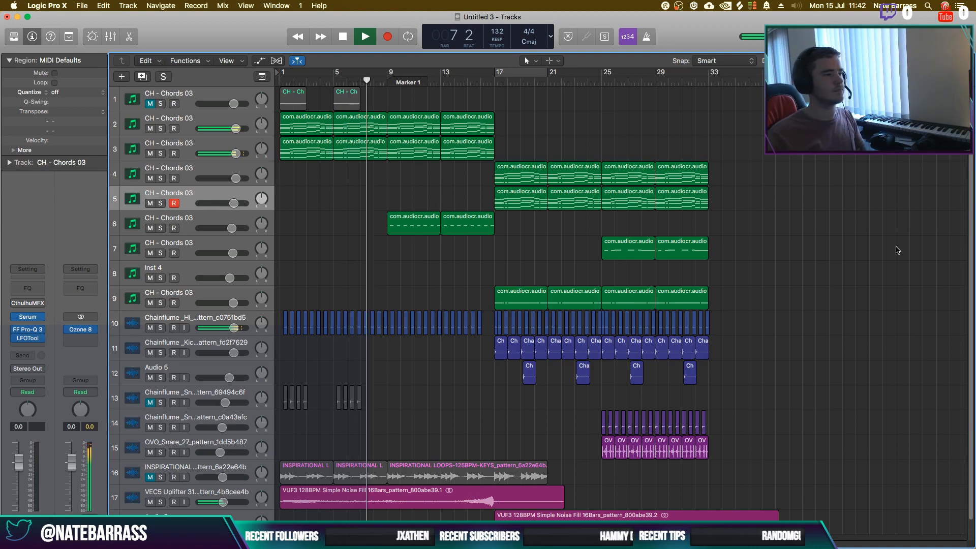
{"action": "left_click_drag", "start_coordinate": [236, 129], "coordinate": [241, 130]}
Reduce the low-frequency cut in track 2's Pro-Q 3 to -2.34 dB at about 128 Hz and close the equalizer
{"action": "left_click", "coordinate": [221, 120]}
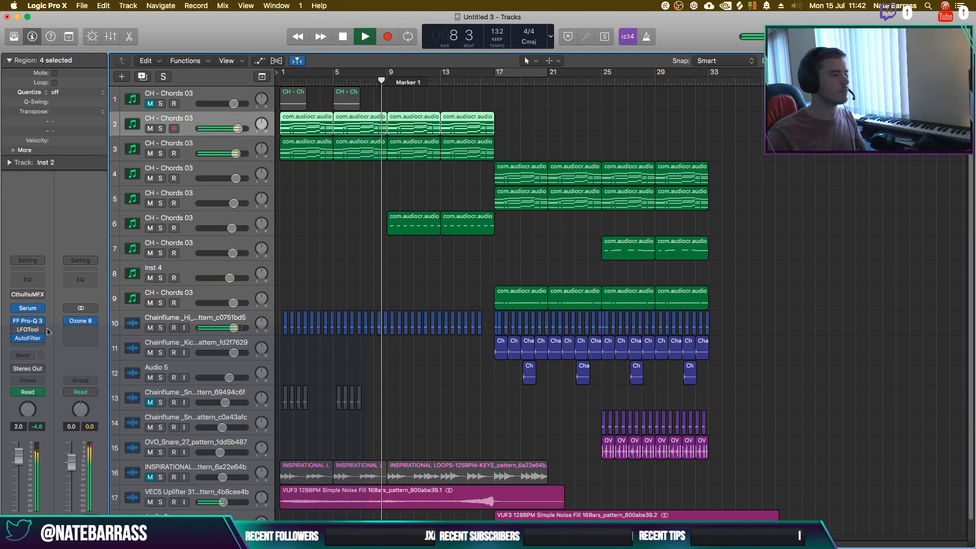
{"action": "left_click", "coordinate": [27, 321]}
{"action": "left_click_drag", "start_coordinate": [158, 193], "coordinate": [157, 189]}
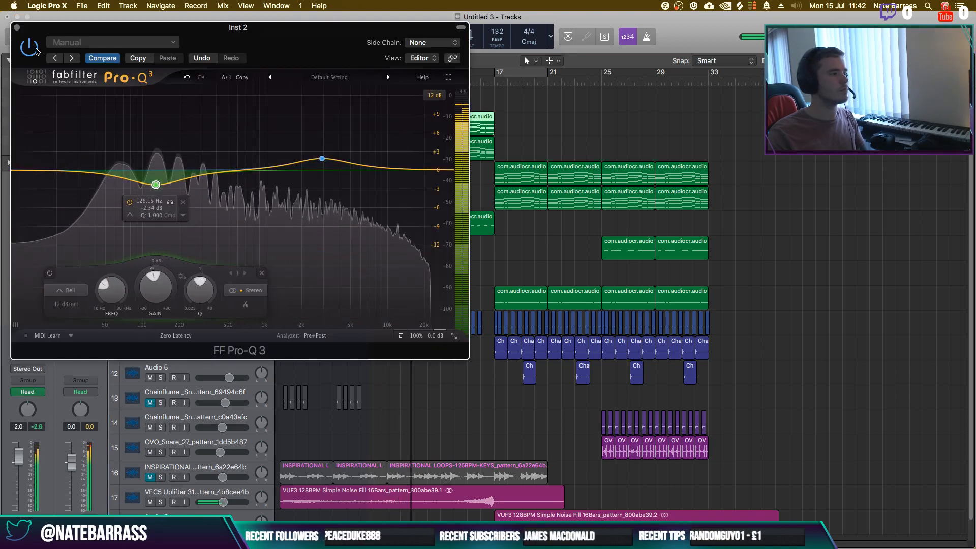
{"action": "key", "text": "super+w"}
{"action": "left_click", "coordinate": [346, 239]}
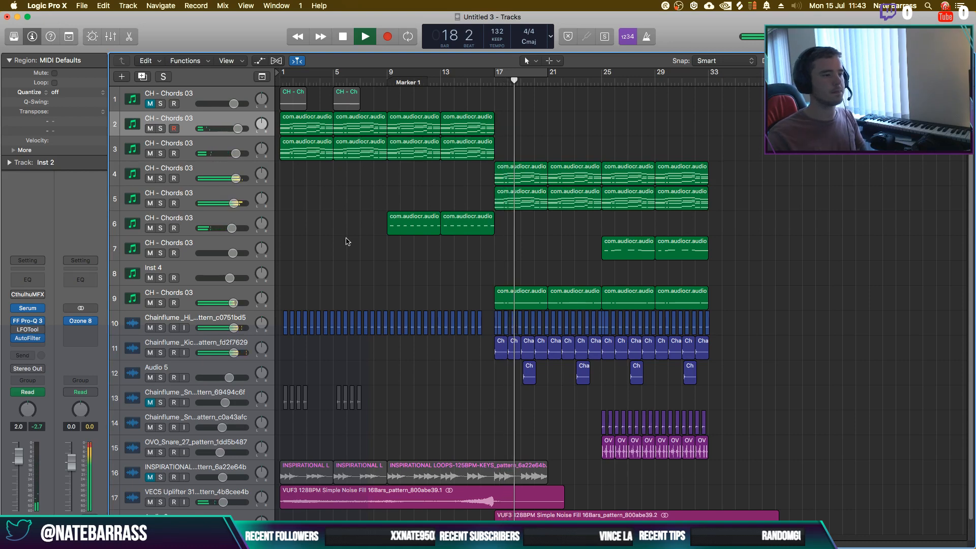
Rename chord track 5 as "Talking synth use?>", then mute it and stop playback
{"action": "double_click", "coordinate": [168, 193]}
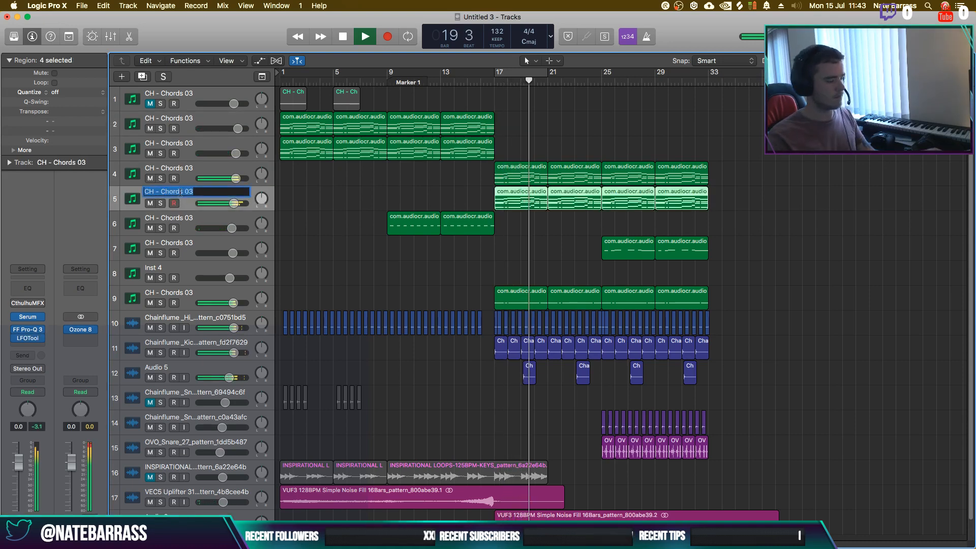
{"action": "type", "text": "Tas"}
{"action": "type", "text": "k"}
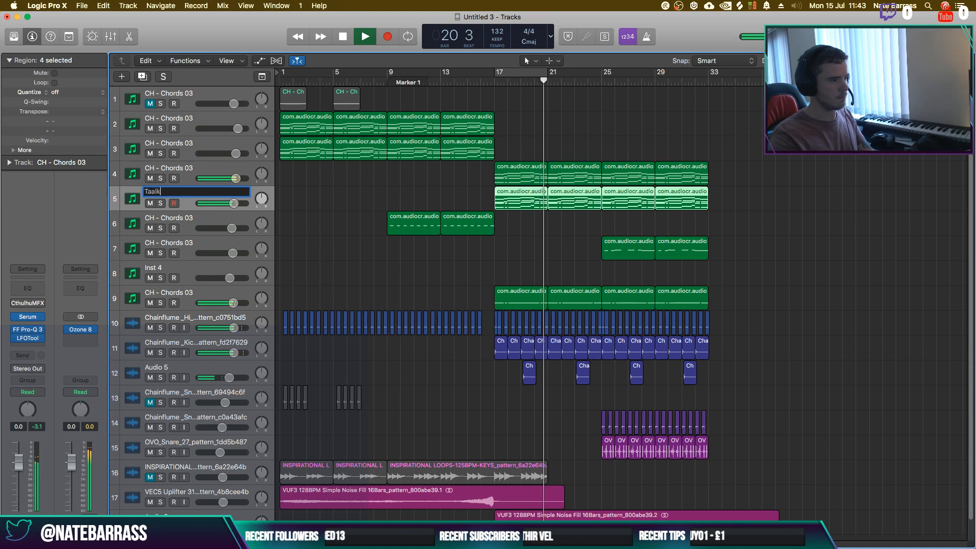
{"action": "type", "text": "ing synt"}
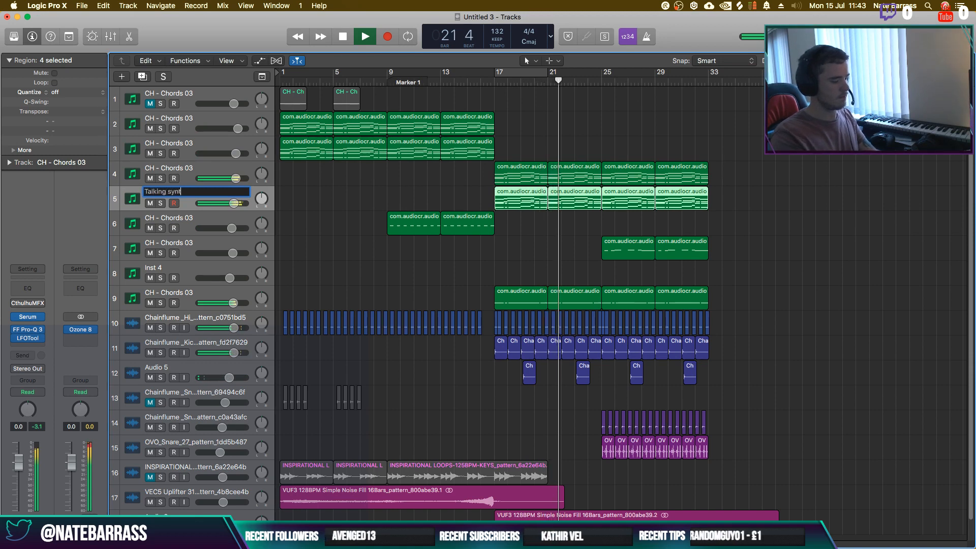
{"action": "type", "text": "h use?>"}
{"action": "key", "text": "Return"}
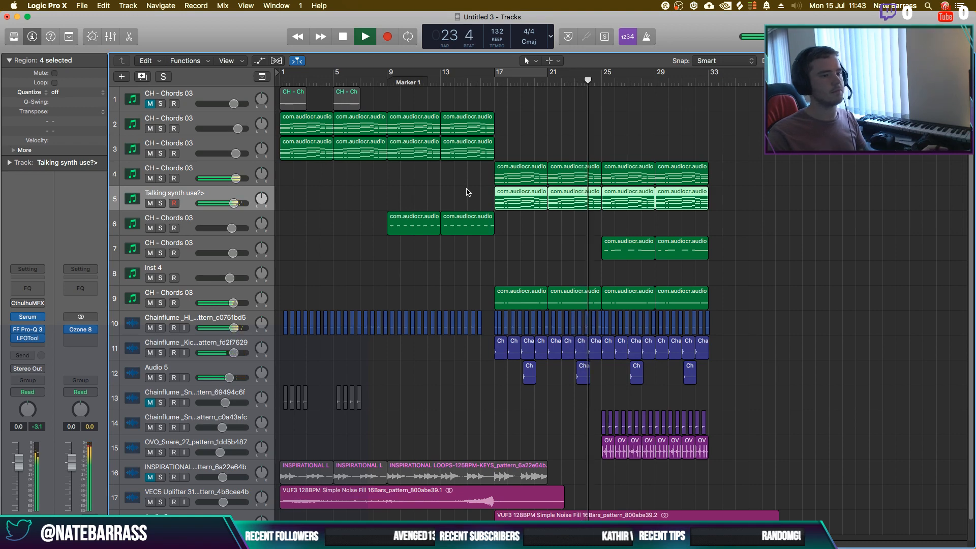
{"action": "key", "text": "ctrl+m"}
{"action": "key", "text": "space"}
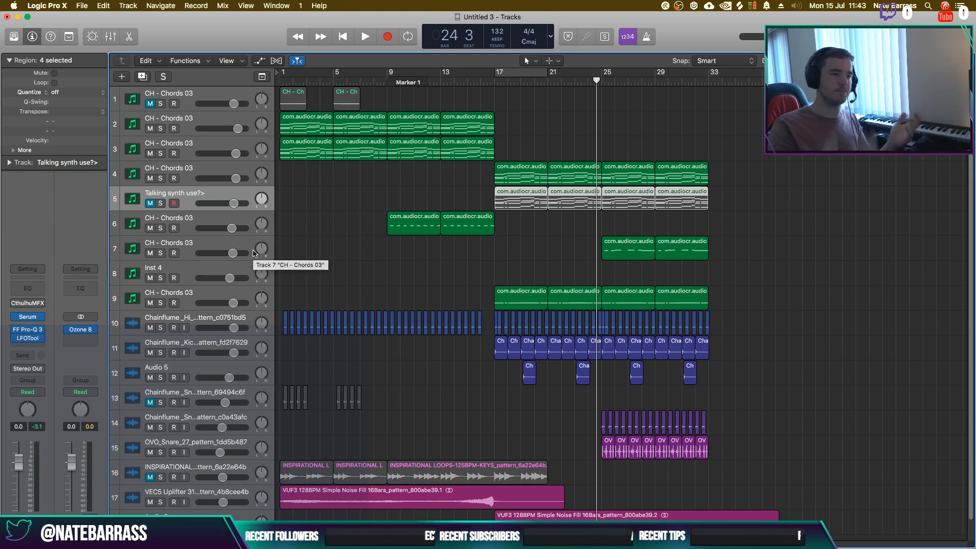
Duplicate the muted talking synth track and copy its four regions from bars 17 to 33 onto the new track
{"action": "left_click", "coordinate": [326, 224]}
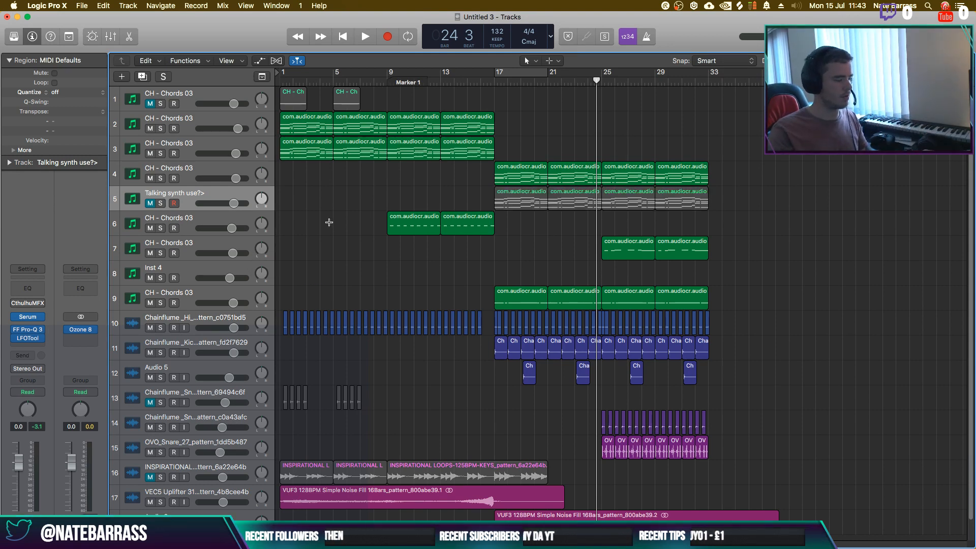
{"action": "key", "text": "super+d"}
{"action": "left_click_drag", "start_coordinate": [465, 205], "coordinate": [715, 201]}
{"action": "left_click_drag", "start_coordinate": [520, 202], "coordinate": [518, 226]}
Solo the duplicated track 6 and clear its copied custom name
{"action": "left_click", "coordinate": [161, 228]}
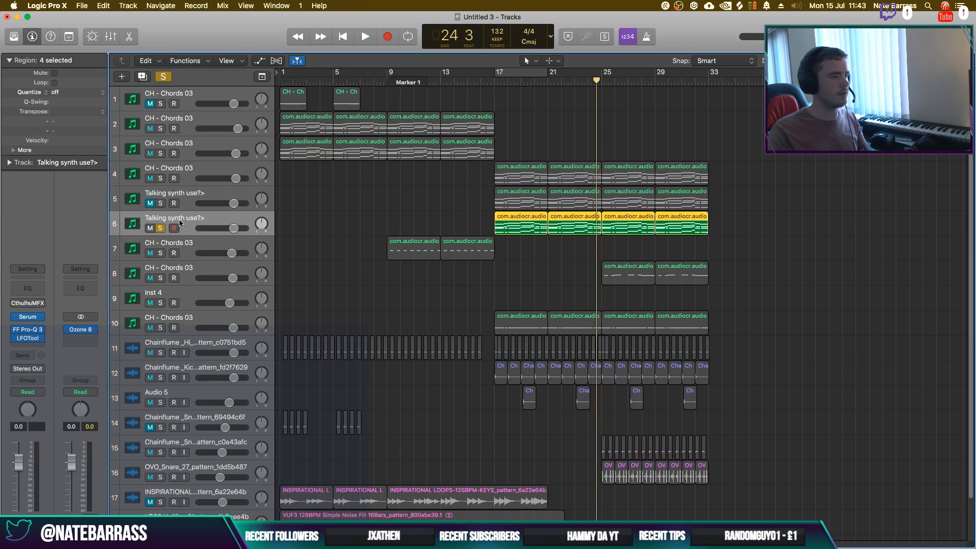
{"action": "key", "text": "Escape"}
{"action": "left_click", "coordinate": [411, 227]}
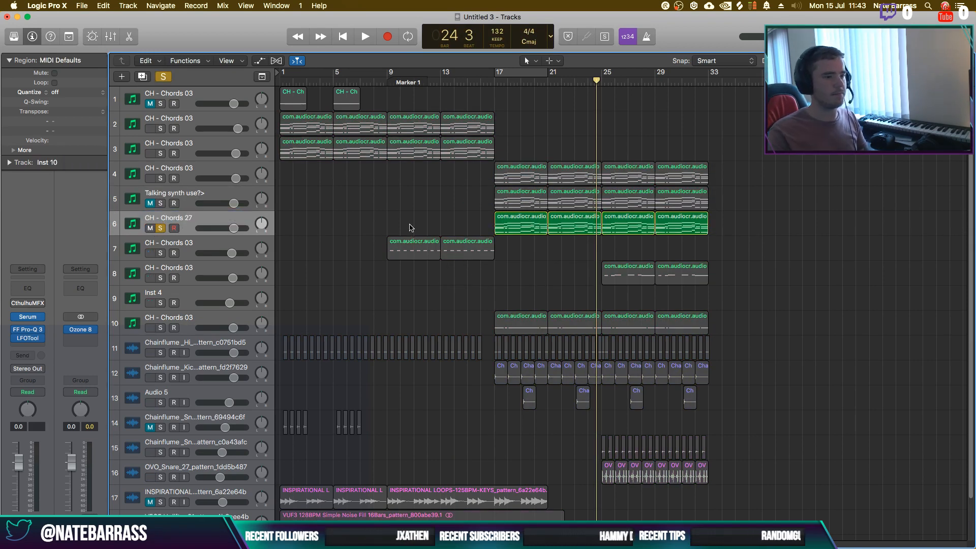
Loop playback over bars 17 to 21 with track 4 also soloed, and open track 6's Serum without covering the soloed chord track
{"action": "key", "text": "space"}
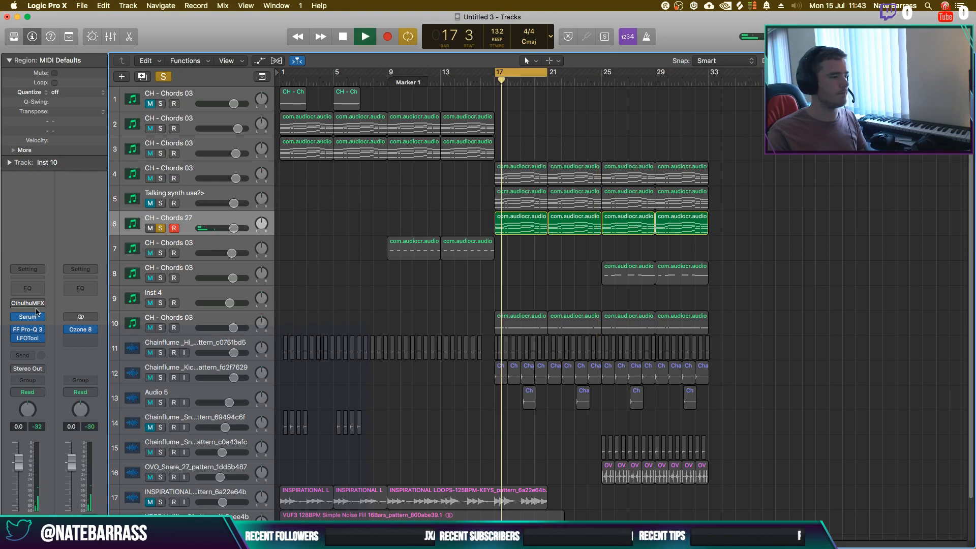
{"action": "key", "text": "v"}
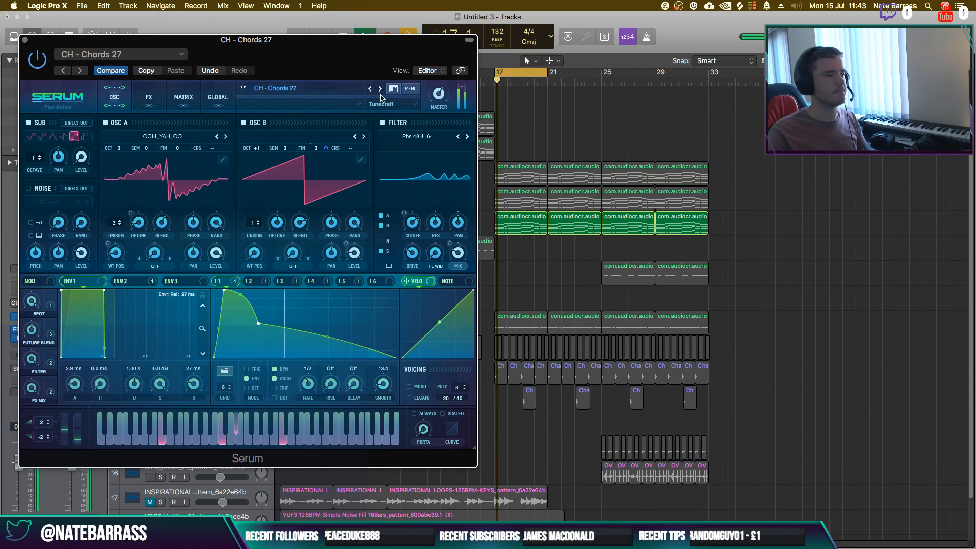
{"action": "left_click_drag", "start_coordinate": [370, 65], "coordinate": [390, 213]}
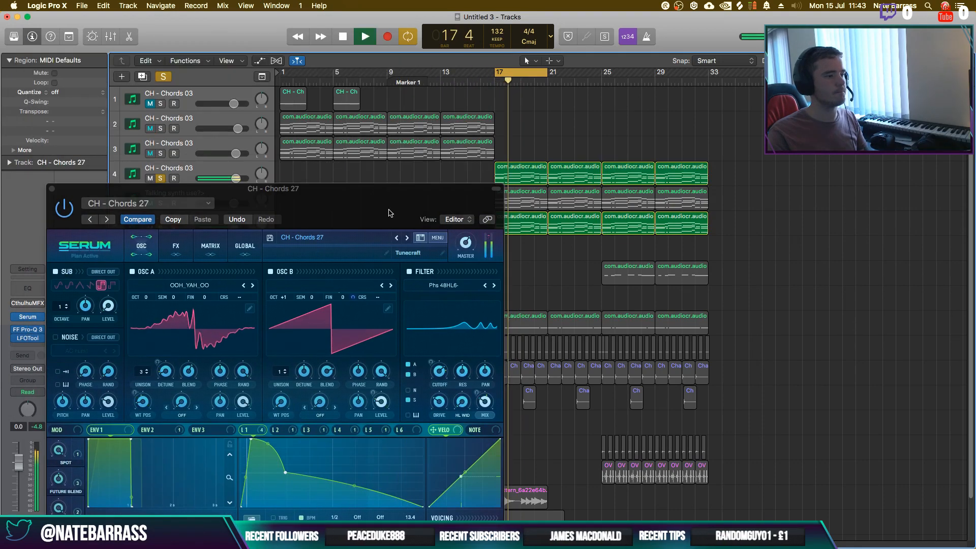
Audition track 6's Serum presets one by one from CH - Chords 28 through CH - Chords 38 against the looped chords
{"action": "left_click", "coordinate": [407, 238]}
{"action": "left_click", "coordinate": [407, 238]}
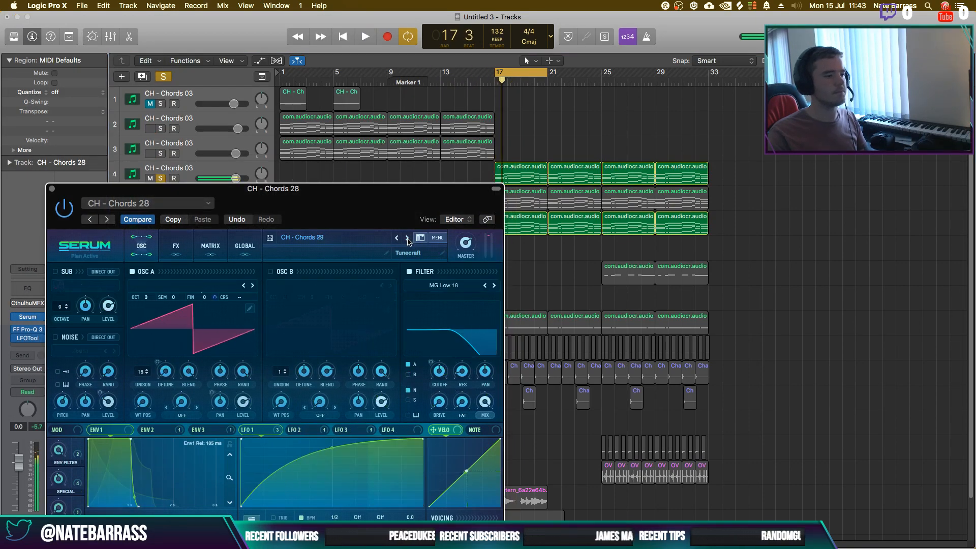
{"action": "left_click", "coordinate": [407, 238]}
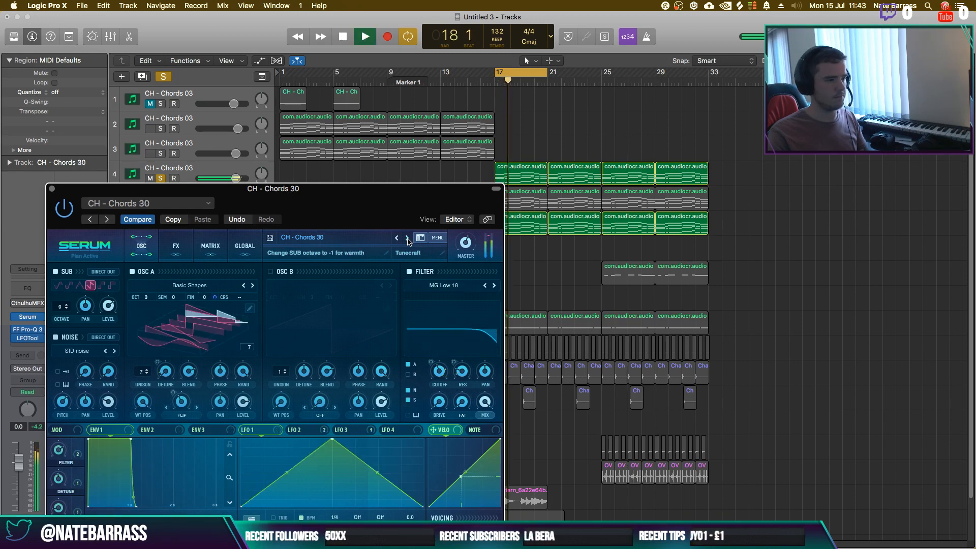
{"action": "left_click", "coordinate": [407, 238]}
{"action": "left_click", "coordinate": [407, 238]}
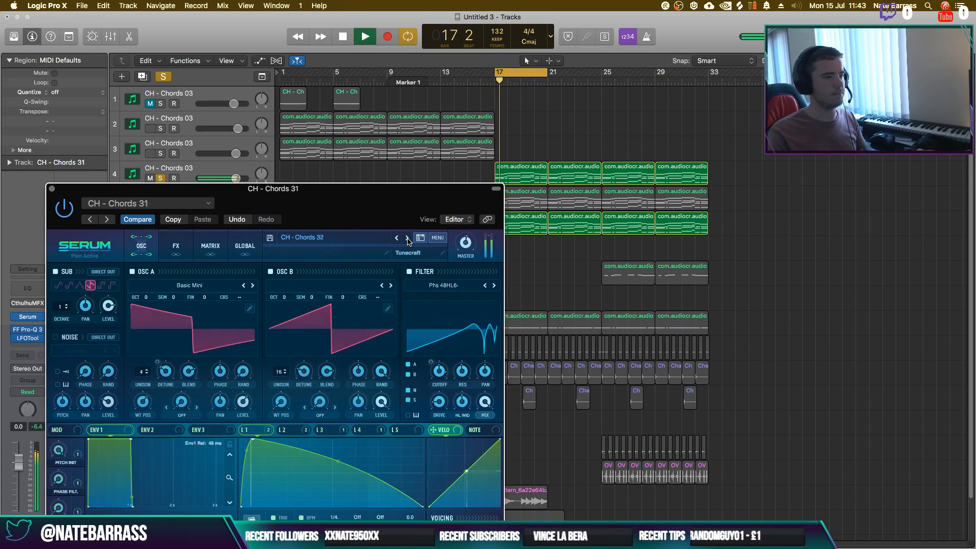
{"action": "left_click", "coordinate": [407, 238]}
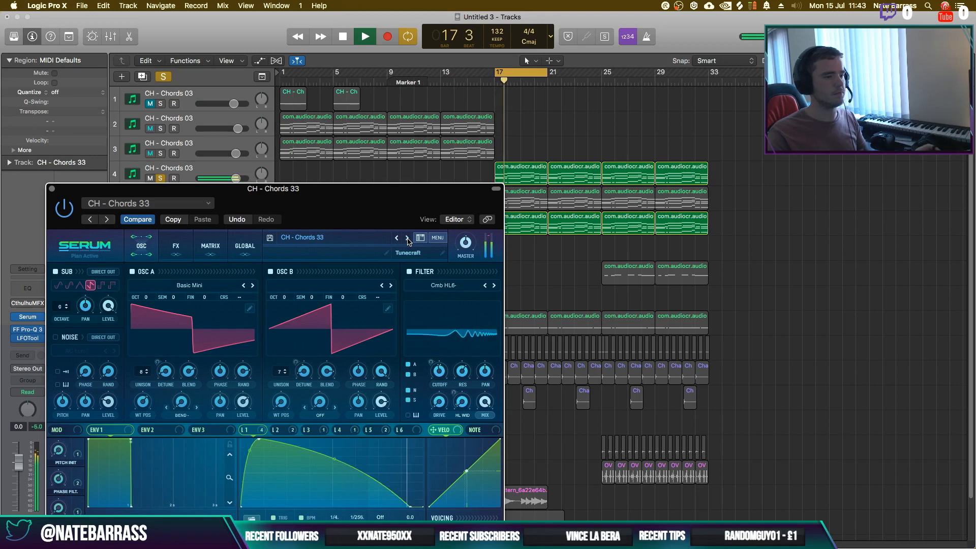
{"action": "left_click", "coordinate": [408, 238]}
{"action": "key", "text": "space"}
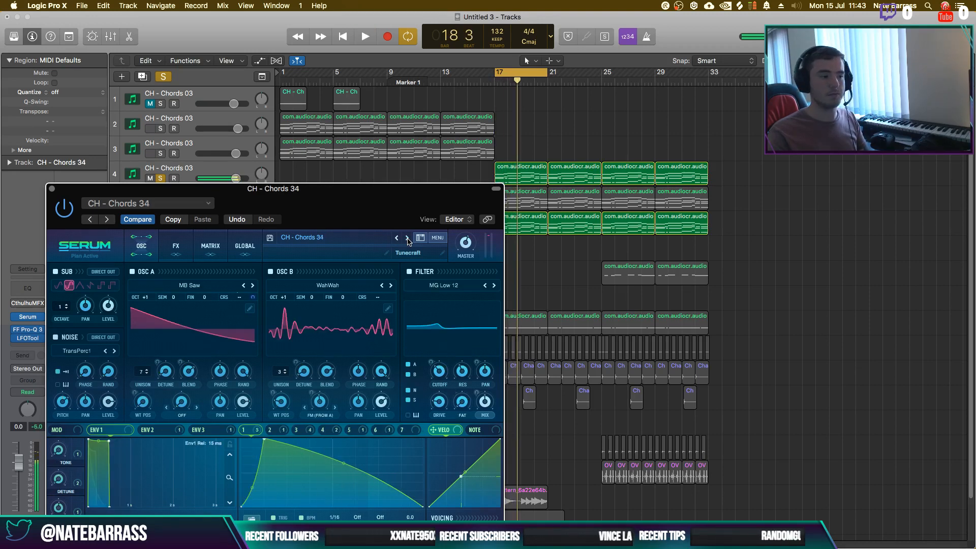
{"action": "key", "text": "space"}
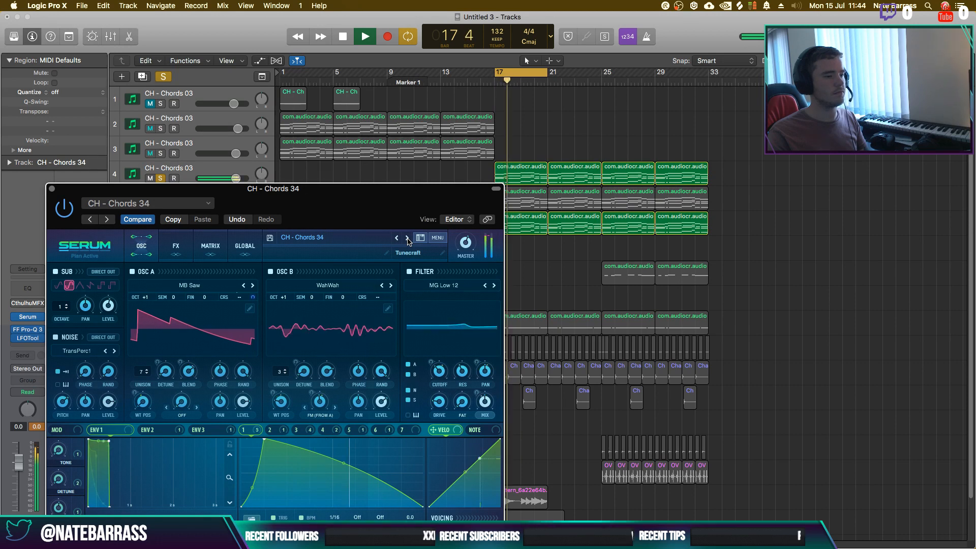
{"action": "left_click", "coordinate": [407, 239]}
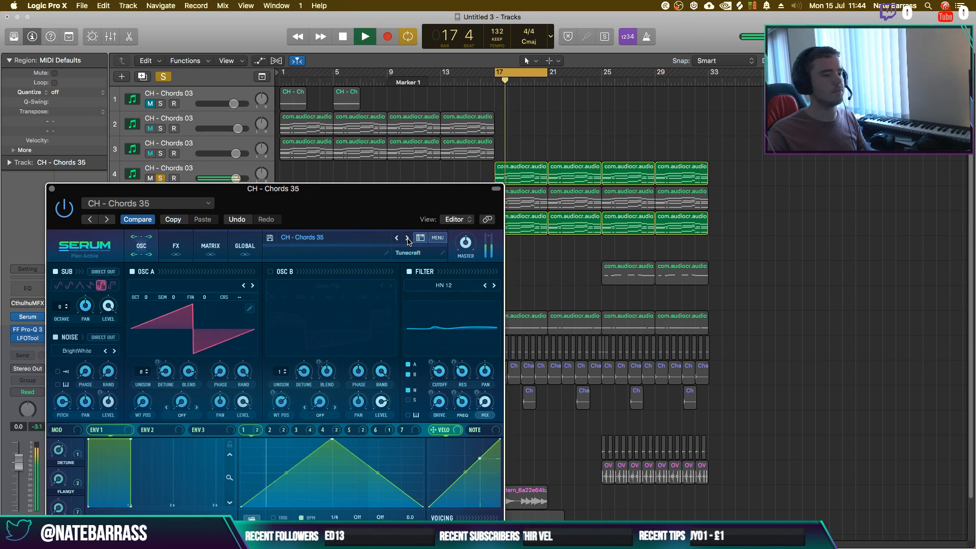
{"action": "left_click", "coordinate": [407, 239]}
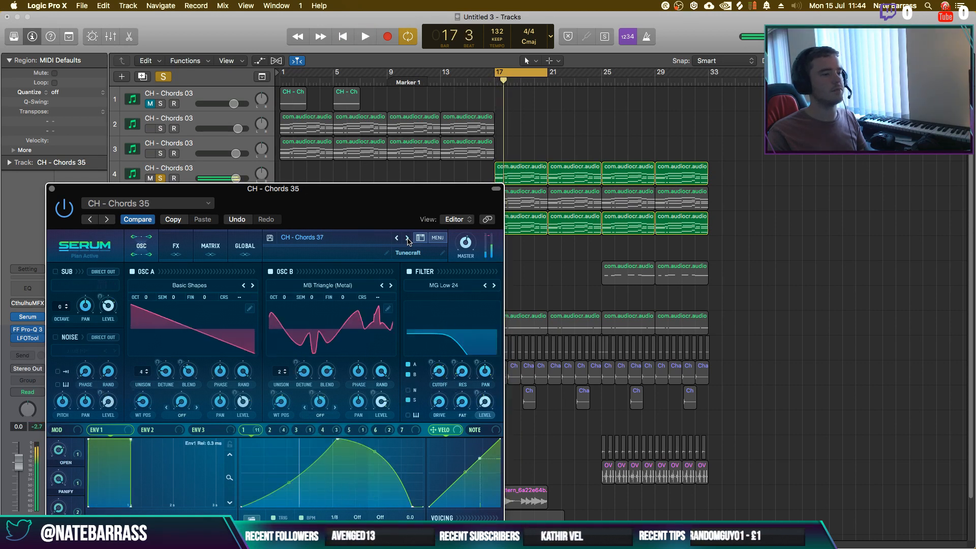
{"action": "left_click", "coordinate": [407, 239]}
{"action": "left_click", "coordinate": [407, 239]}
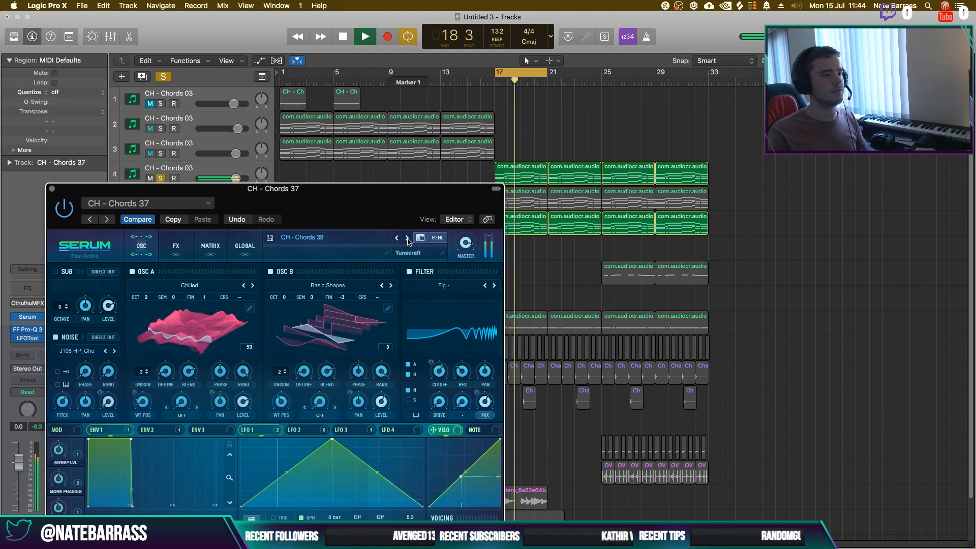
In Serum's effects for CH - Chords 38, turn off Filter and Hyper/Dimension and turn on Distortion while the loop plays
{"action": "left_click_drag", "start_coordinate": [351, 215], "coordinate": [368, 167]}
{"action": "key", "text": "space"}
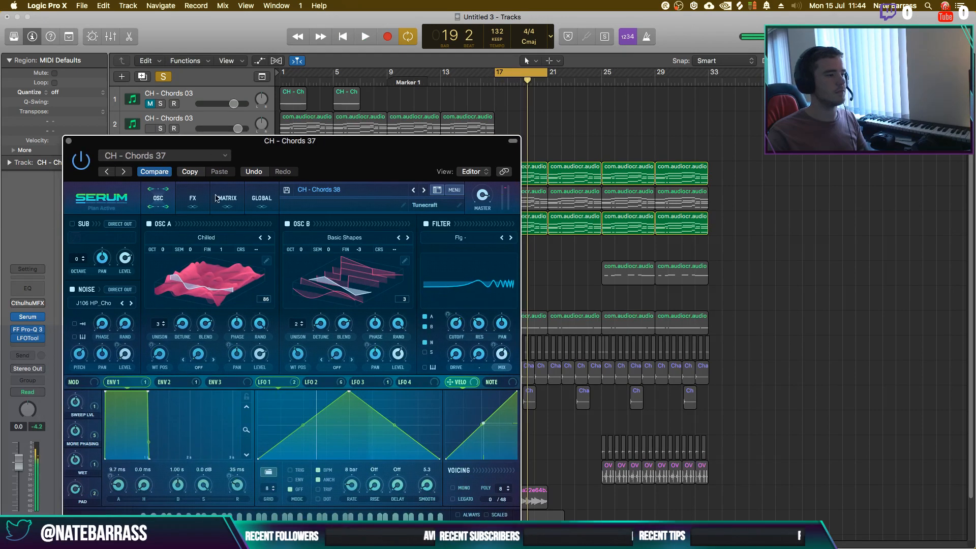
{"action": "left_click", "coordinate": [192, 198]}
{"action": "key", "text": "space"}
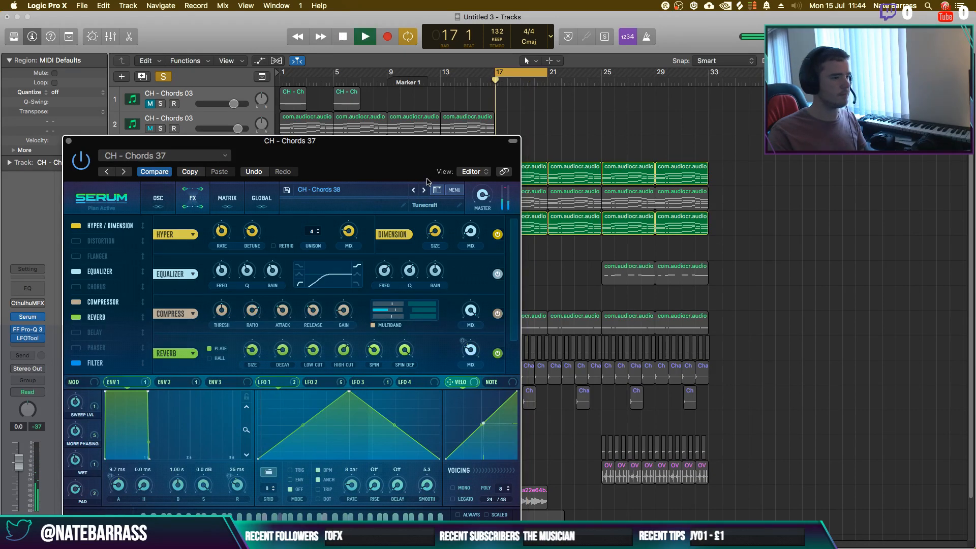
{"action": "left_click", "coordinate": [121, 361]}
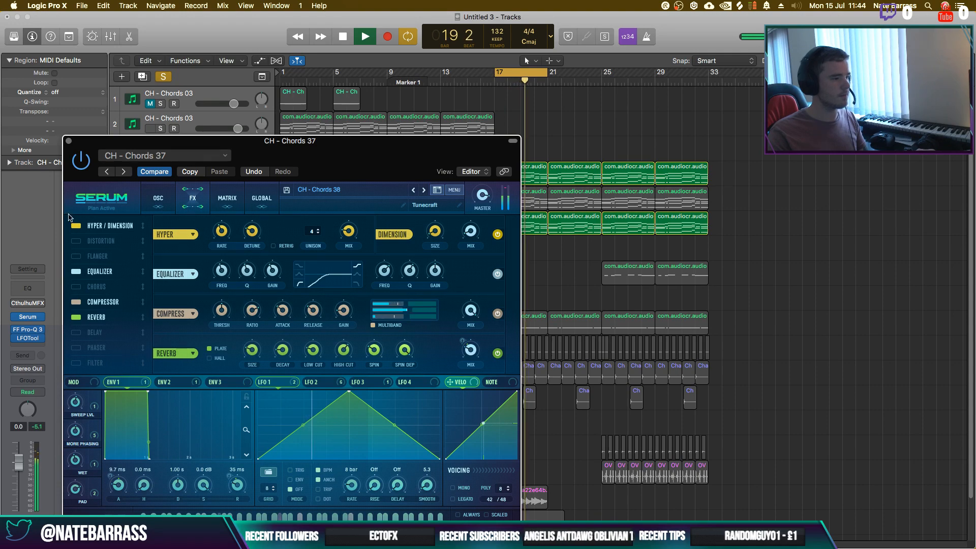
{"action": "left_click", "coordinate": [74, 226]}
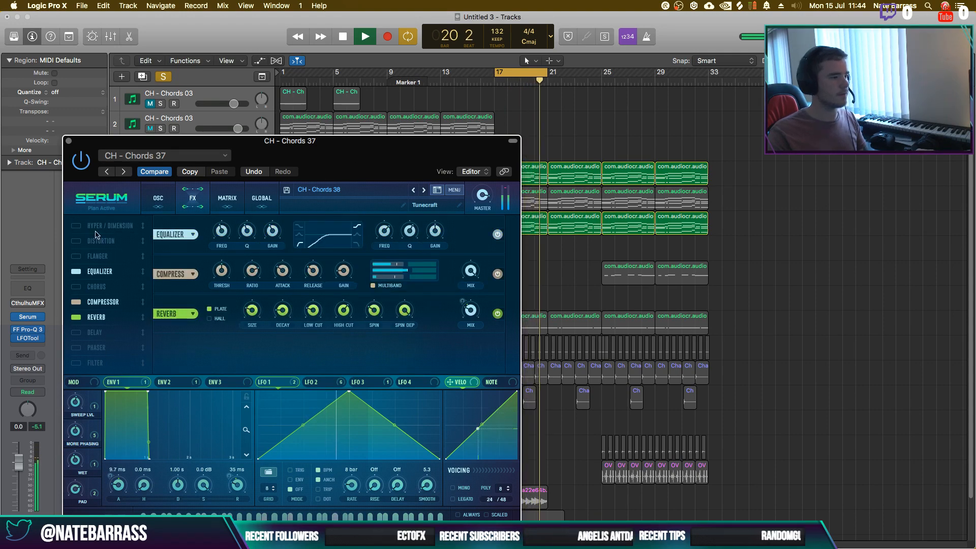
{"action": "left_click", "coordinate": [81, 243]}
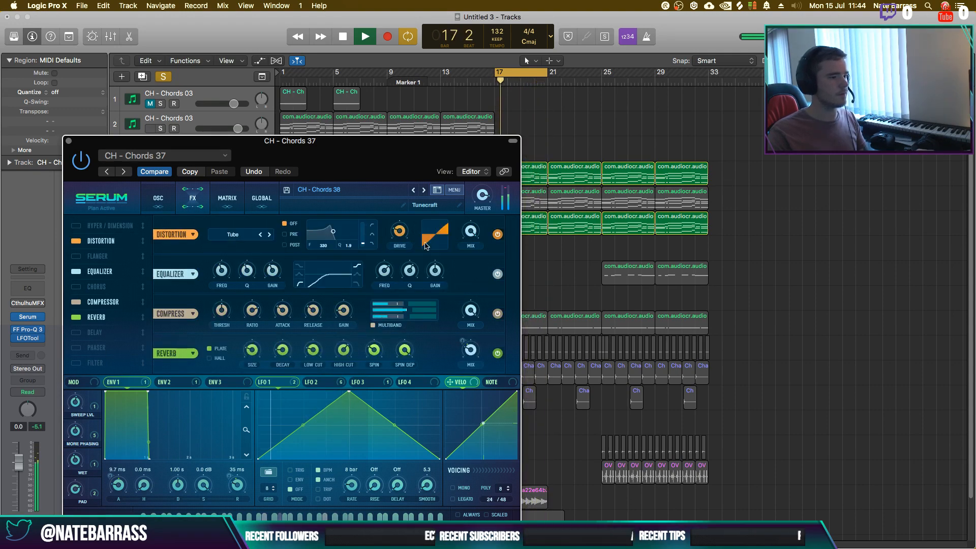
Set Serum's distortion to SoftClip with a post filter at about 3237 Hz, and adjust the drive
{"action": "left_click_drag", "start_coordinate": [400, 232], "coordinate": [401, 212]}
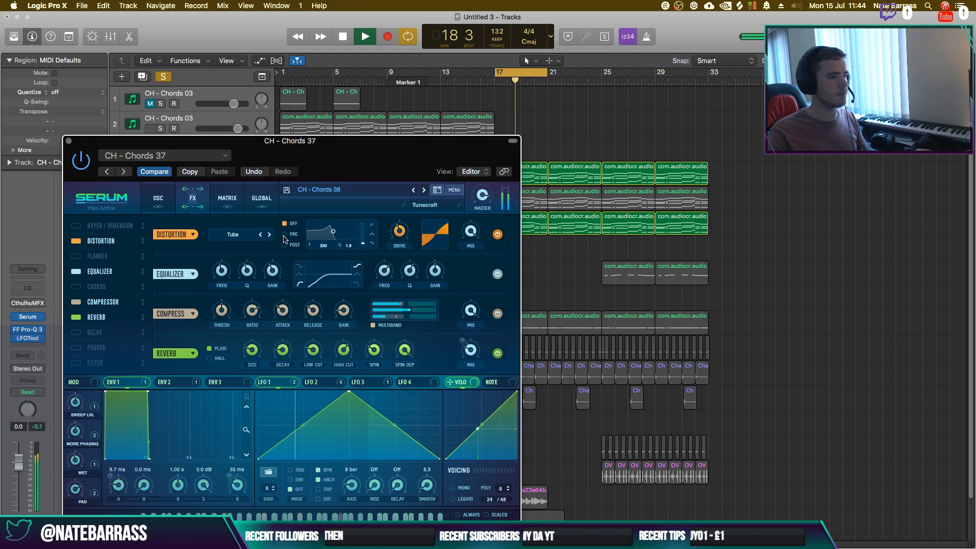
{"action": "left_click", "coordinate": [285, 235]}
{"action": "left_click", "coordinate": [285, 245]}
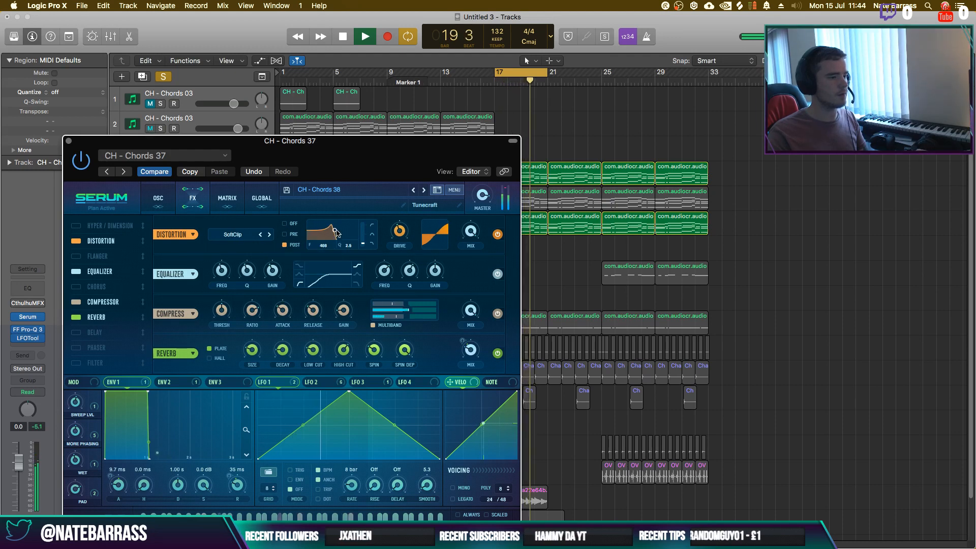
{"action": "mouse_move", "coordinate": [333, 232]}
{"action": "left_mouse_down"}
{"action": "mouse_move", "coordinate": [346, 225]}
{"action": "mouse_move", "coordinate": [348, 232]}
{"action": "left_mouse_up"}
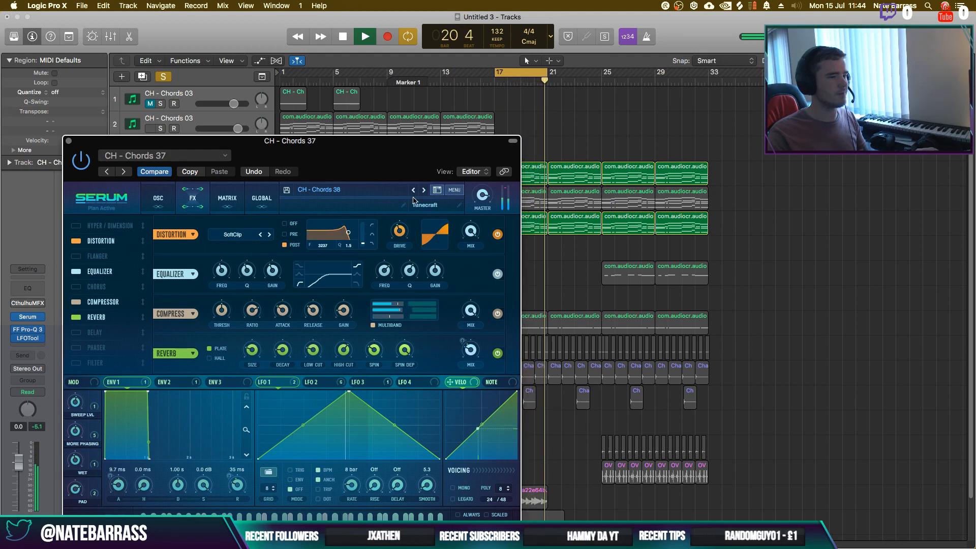
Audition the following Serum presets one by one from CH - Chords 39 and settle on CH - Chords 54 for track 6
{"action": "left_click", "coordinate": [425, 190]}
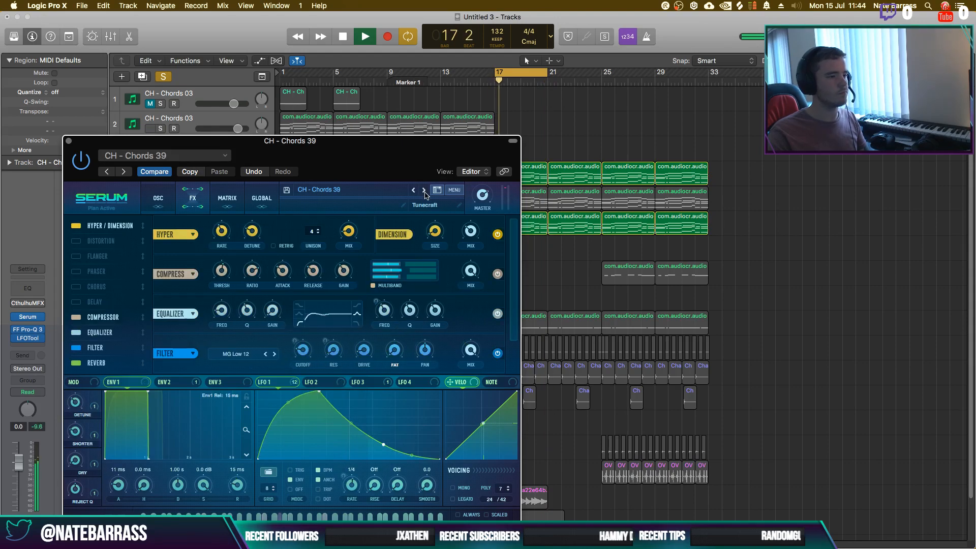
{"action": "left_click", "coordinate": [425, 190]}
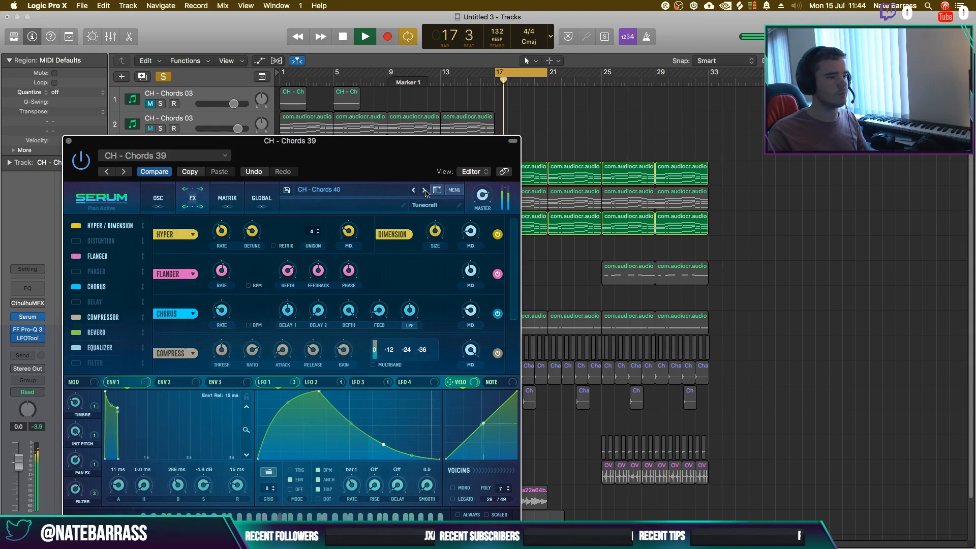
{"action": "left_click", "coordinate": [425, 190]}
{"action": "left_click", "coordinate": [426, 190]}
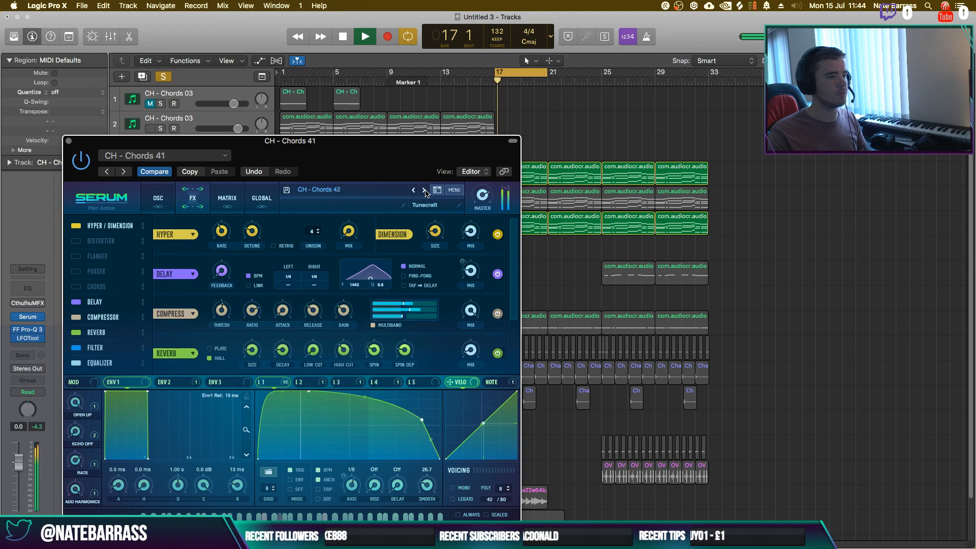
{"action": "left_click", "coordinate": [425, 190]}
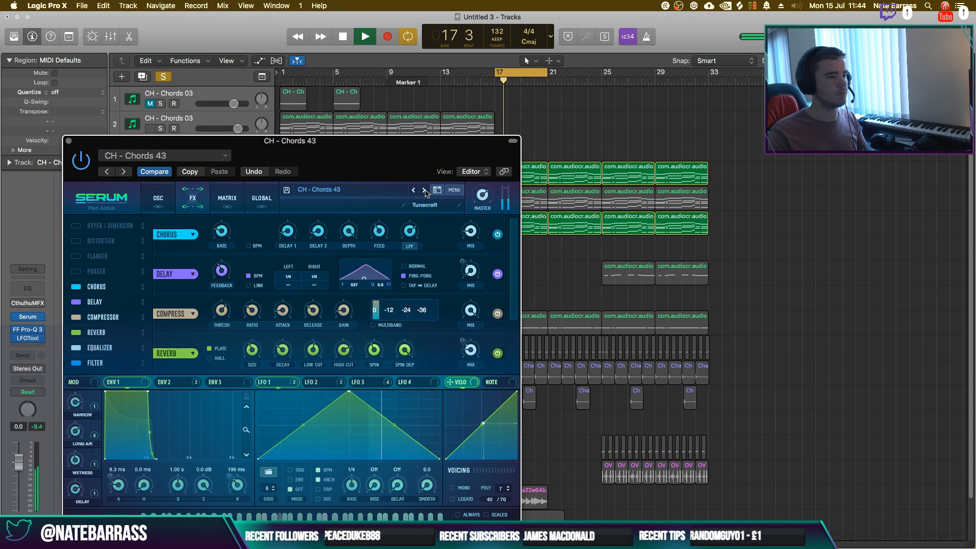
{"action": "left_click", "coordinate": [425, 190]}
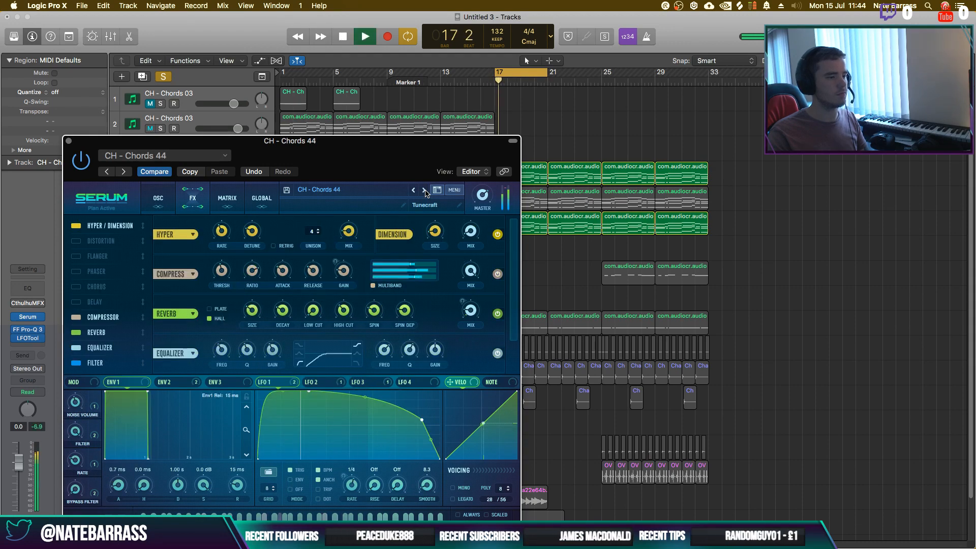
{"action": "left_click", "coordinate": [425, 190]}
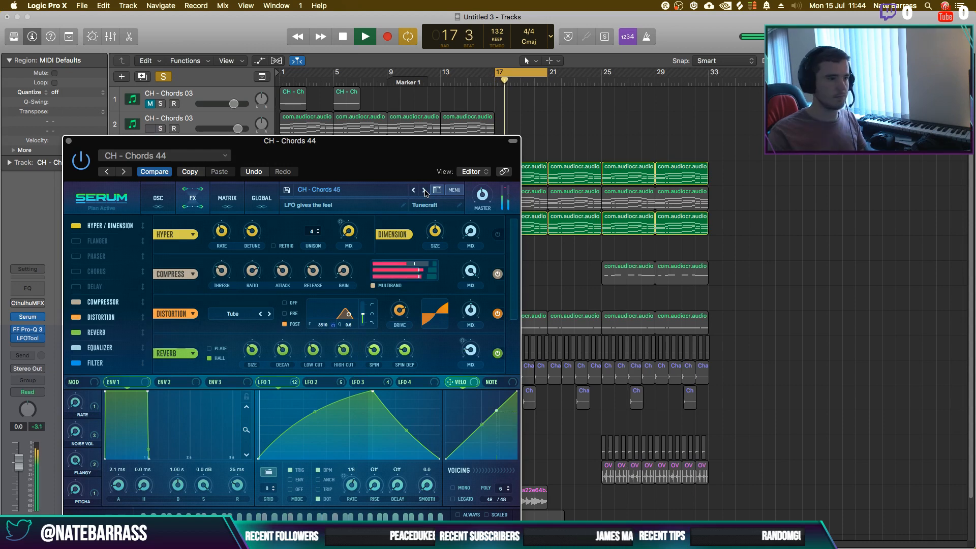
{"action": "left_click", "coordinate": [425, 191]}
{"action": "key", "text": "space"}
{"action": "key", "text": "space"}
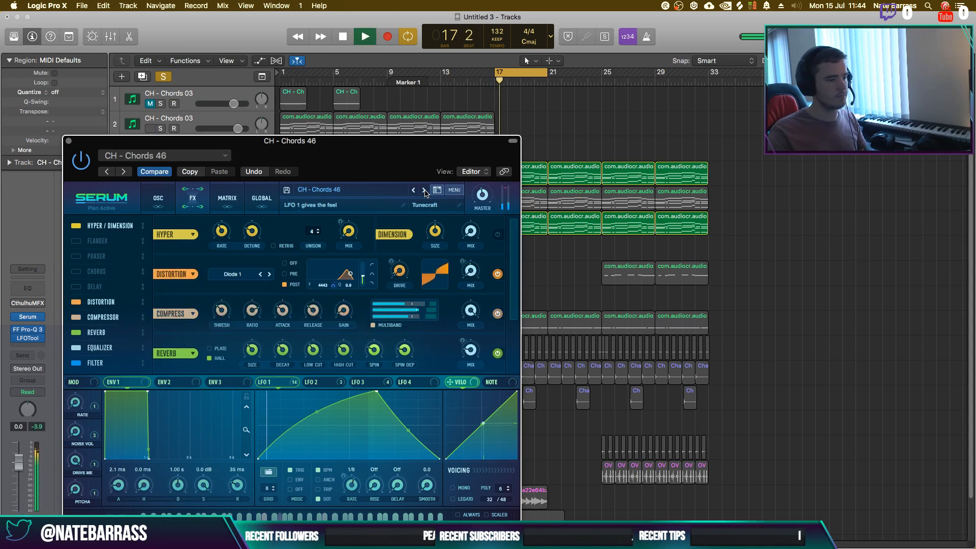
{"action": "left_click", "coordinate": [425, 190]}
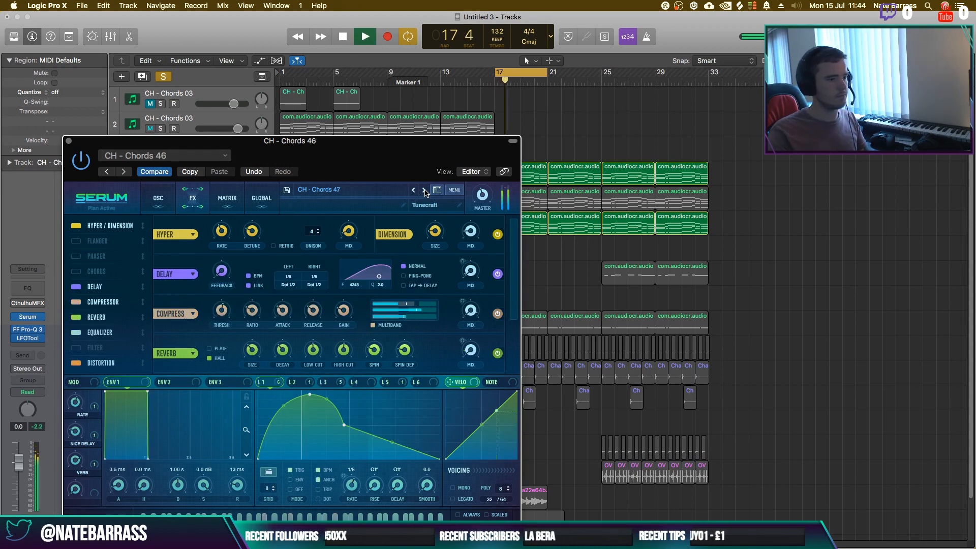
{"action": "left_click", "coordinate": [425, 190]}
{"action": "left_click", "coordinate": [426, 191]}
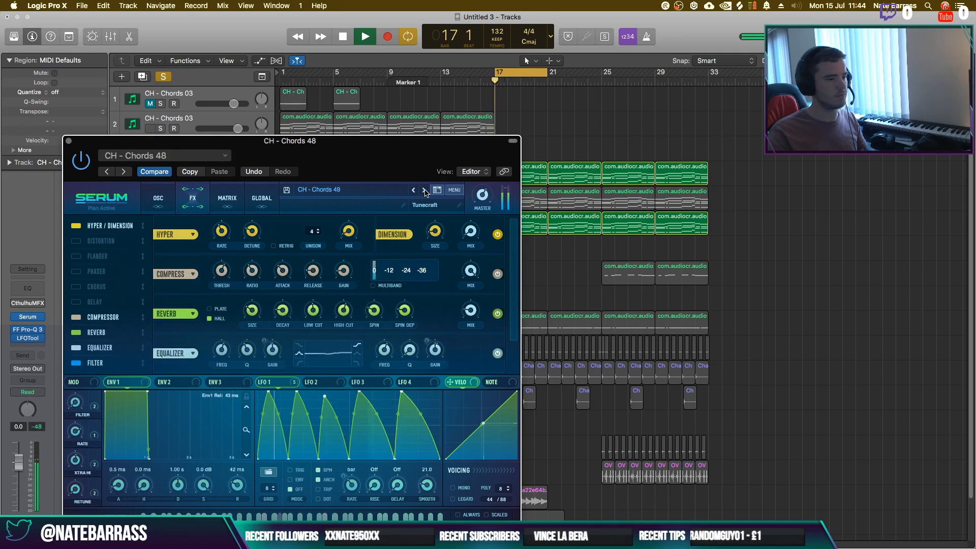
{"action": "left_click", "coordinate": [426, 190]}
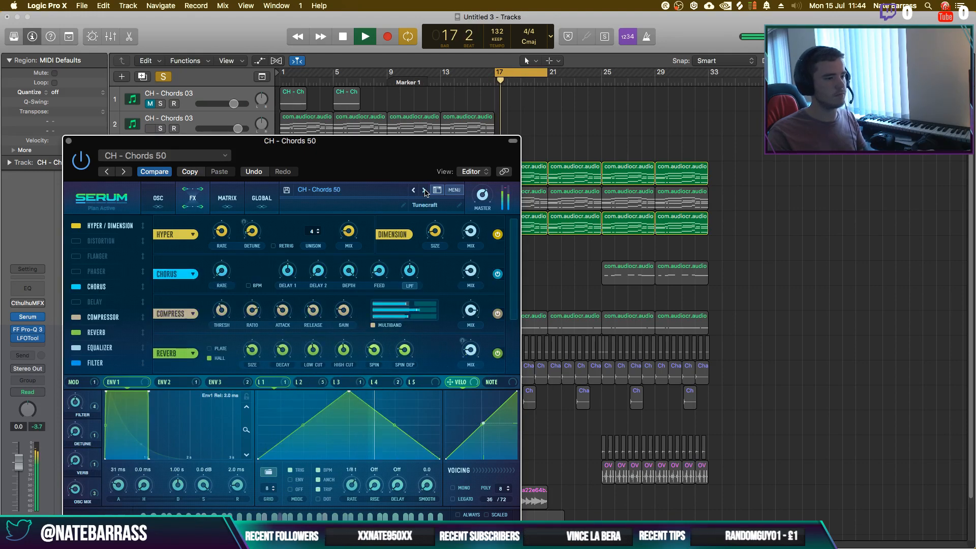
{"action": "left_click", "coordinate": [425, 190]}
{"action": "left_click", "coordinate": [425, 190]}
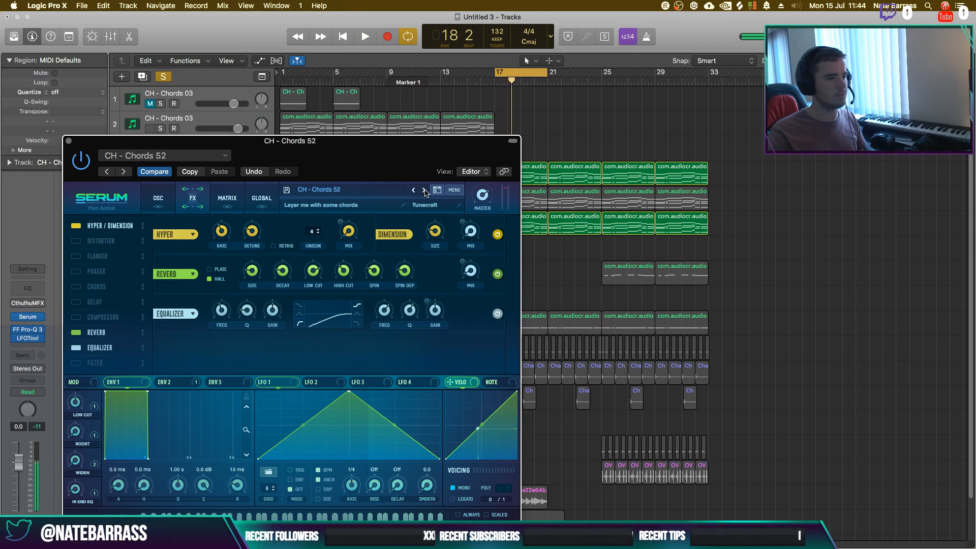
{"action": "left_click", "coordinate": [425, 190]}
{"action": "key", "text": "space"}
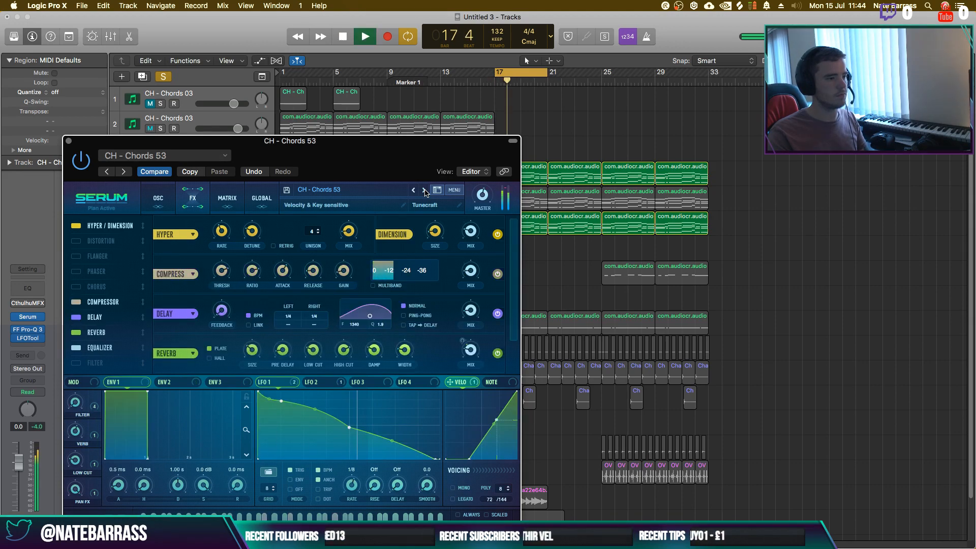
{"action": "left_click", "coordinate": [425, 190]}
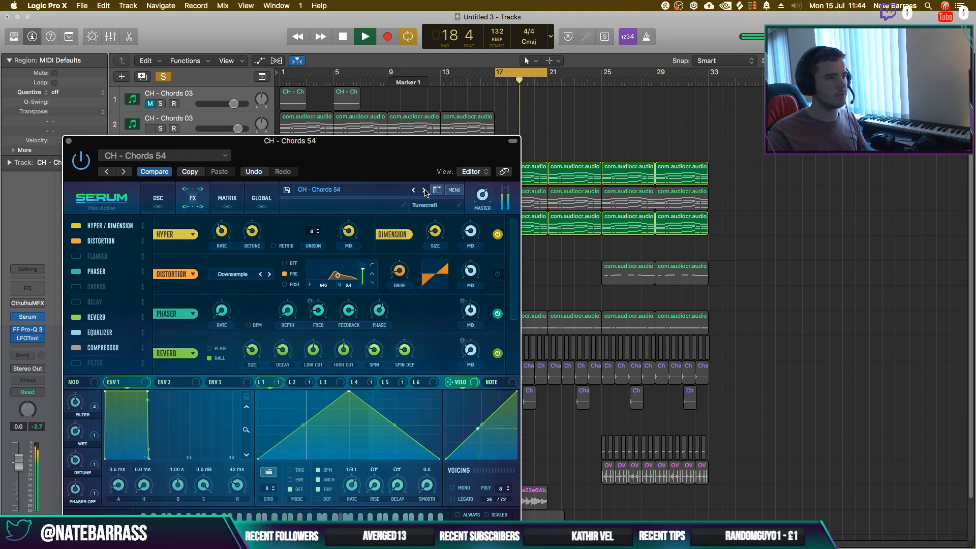
Turn off all track solos to hear the CH - Chords 54 layer in the full mix
{"action": "left_click", "coordinate": [163, 77]}
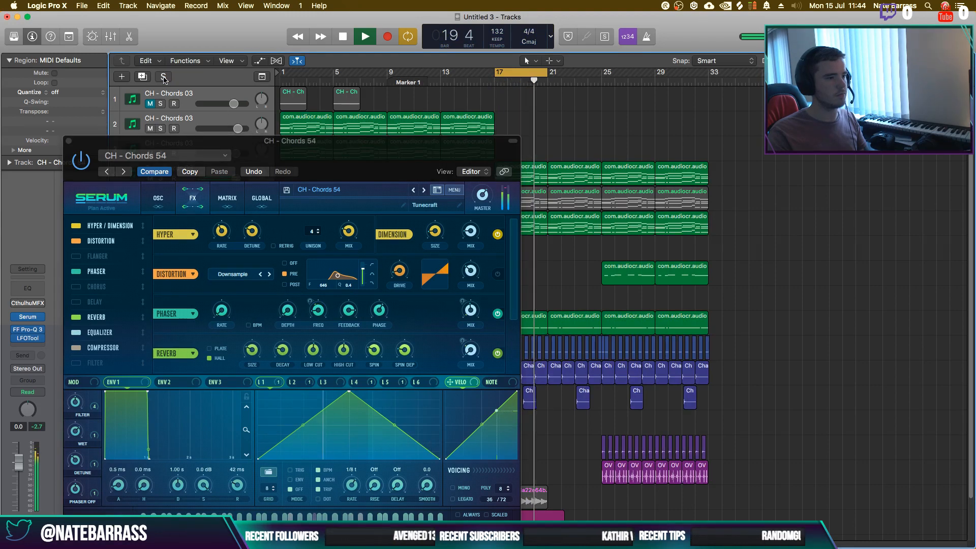
{"action": "left_click", "coordinate": [442, 81]}
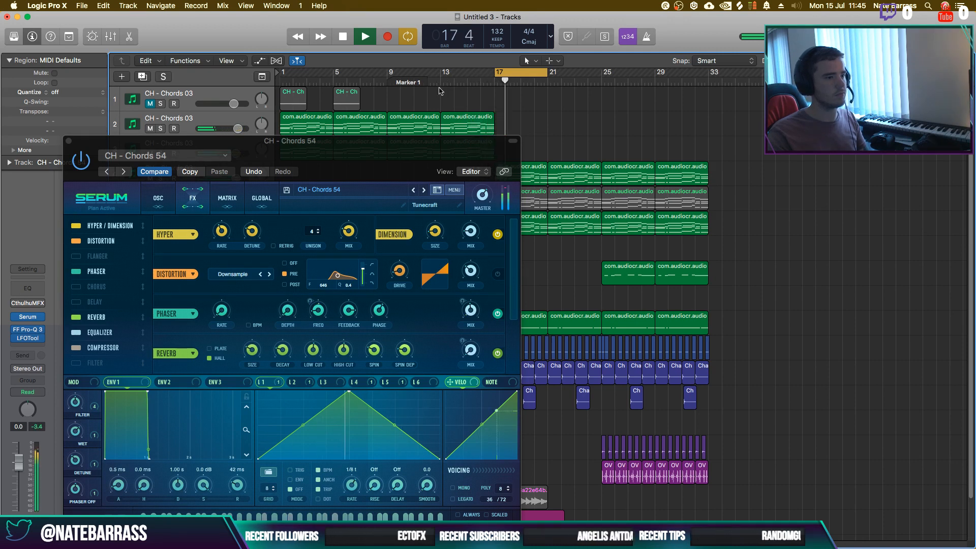
Solo track 6 and audition the following Serum presets from EP - EP 1 through EP - EP 5
{"action": "left_click_drag", "start_coordinate": [426, 165], "coordinate": [563, 286]}
{"action": "left_click", "coordinate": [429, 173]}
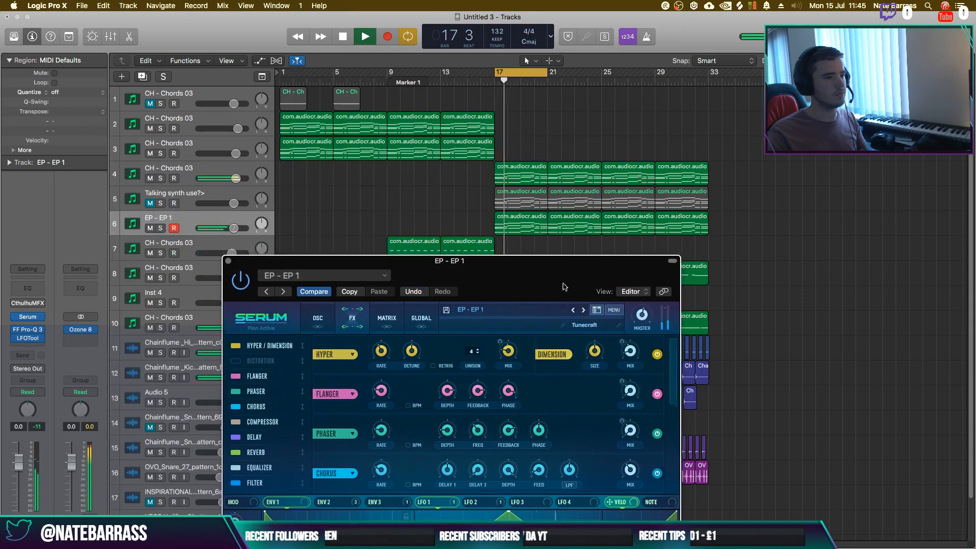
{"action": "left_click", "coordinate": [160, 228]}
{"action": "left_click", "coordinate": [583, 311]}
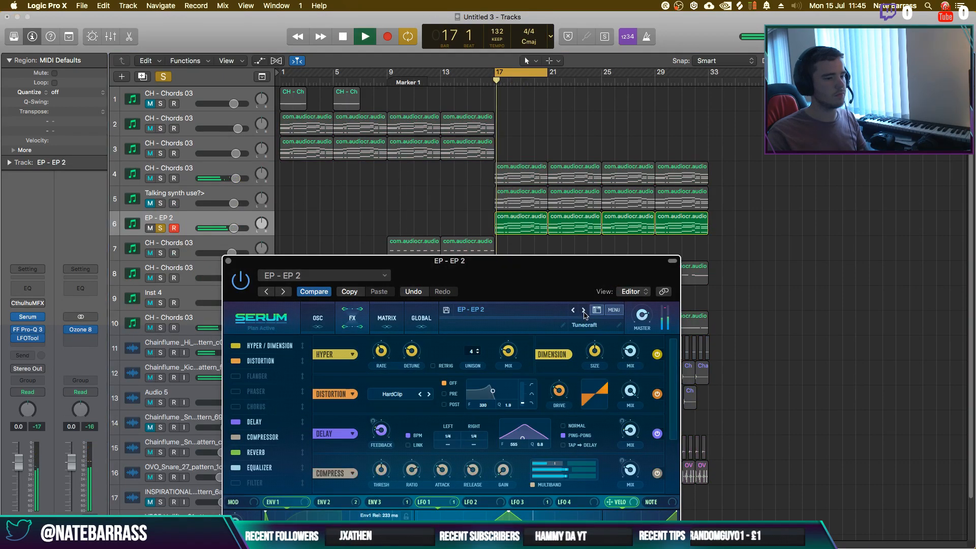
{"action": "left_click", "coordinate": [583, 311]}
{"action": "key", "text": "space"}
{"action": "left_click", "coordinate": [584, 311]}
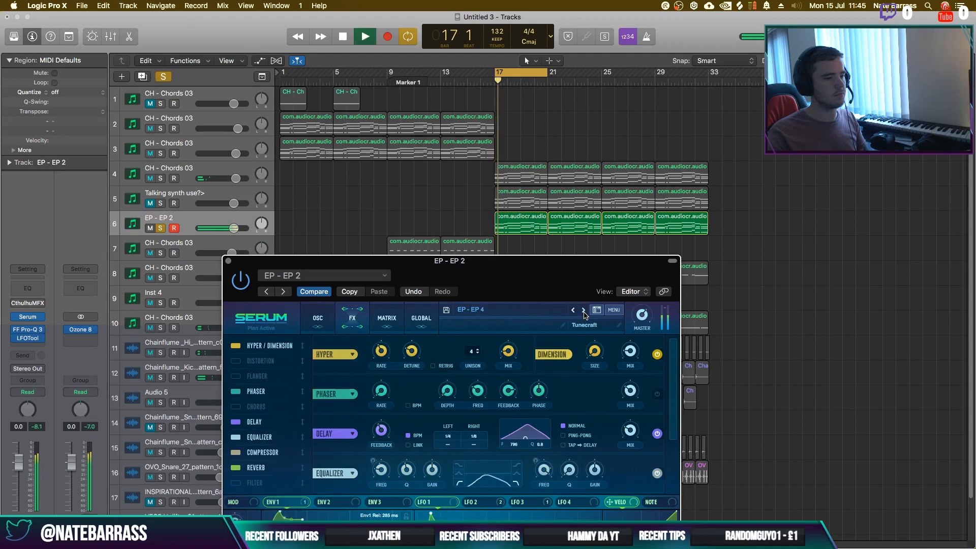
{"action": "left_click", "coordinate": [583, 311]}
{"action": "left_click", "coordinate": [583, 311]}
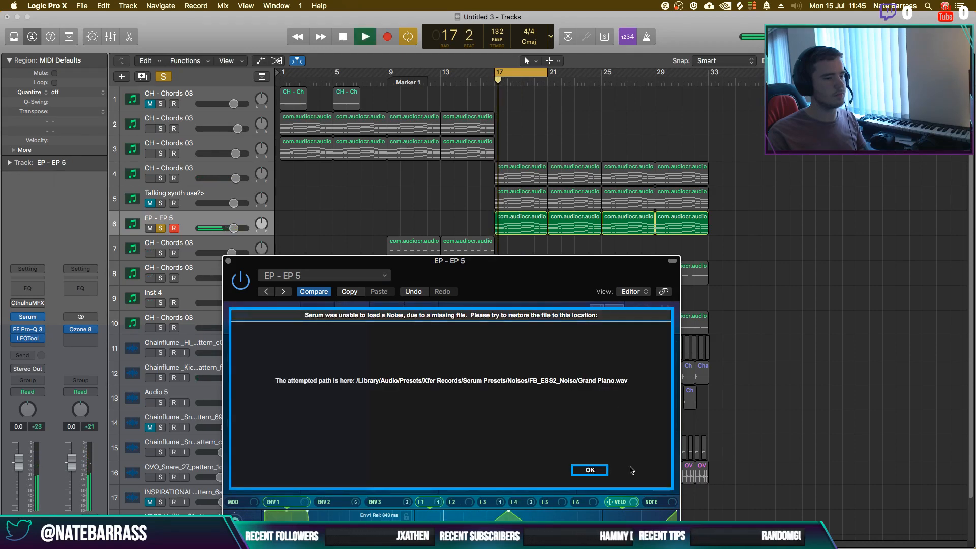
{"action": "left_click", "coordinate": [596, 468]}
Audition the Serum presets from FX - Boomer through LD - Lead 03 on the soloed track 6
{"action": "left_click", "coordinate": [583, 311]}
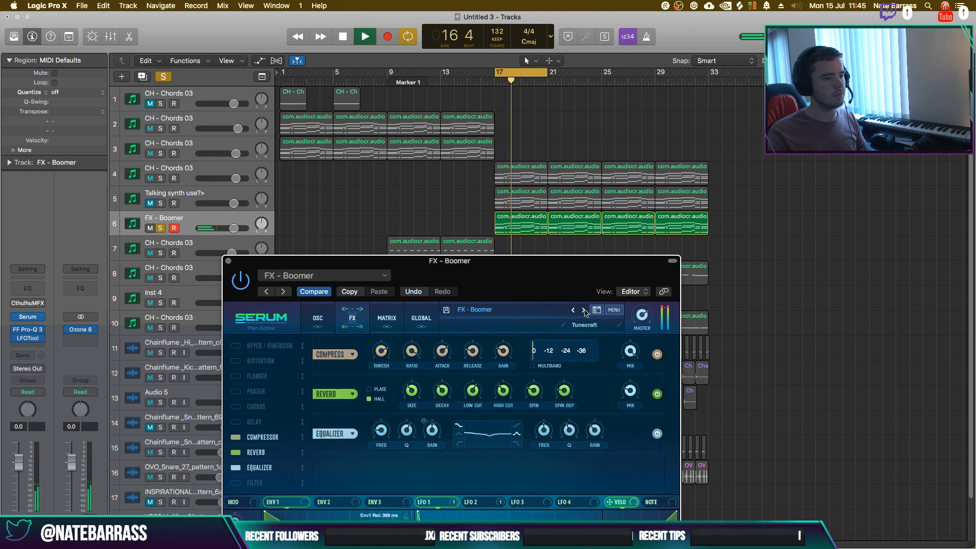
{"action": "left_click", "coordinate": [583, 311]}
{"action": "left_click", "coordinate": [584, 311]}
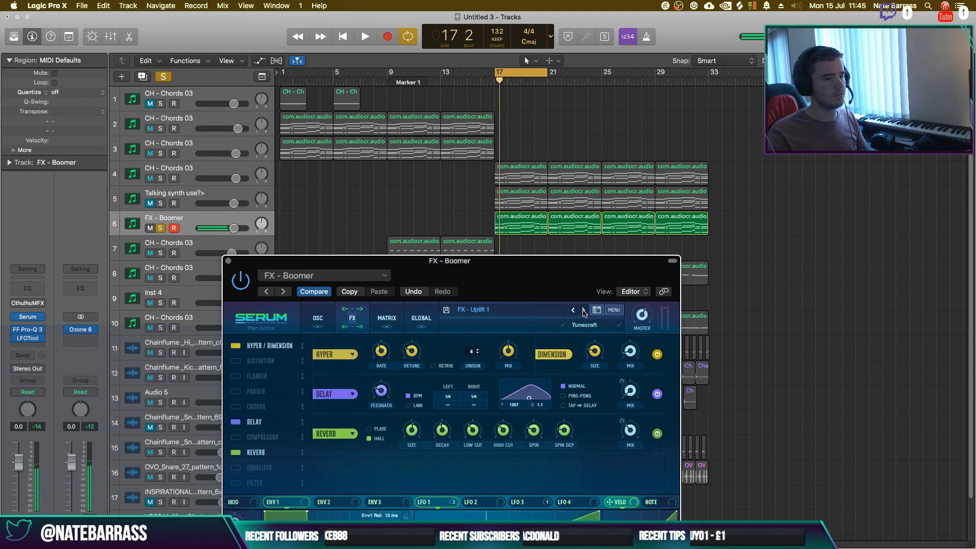
{"action": "key", "text": "space"}
{"action": "left_click", "coordinate": [583, 310]}
{"action": "left_click", "coordinate": [584, 311]}
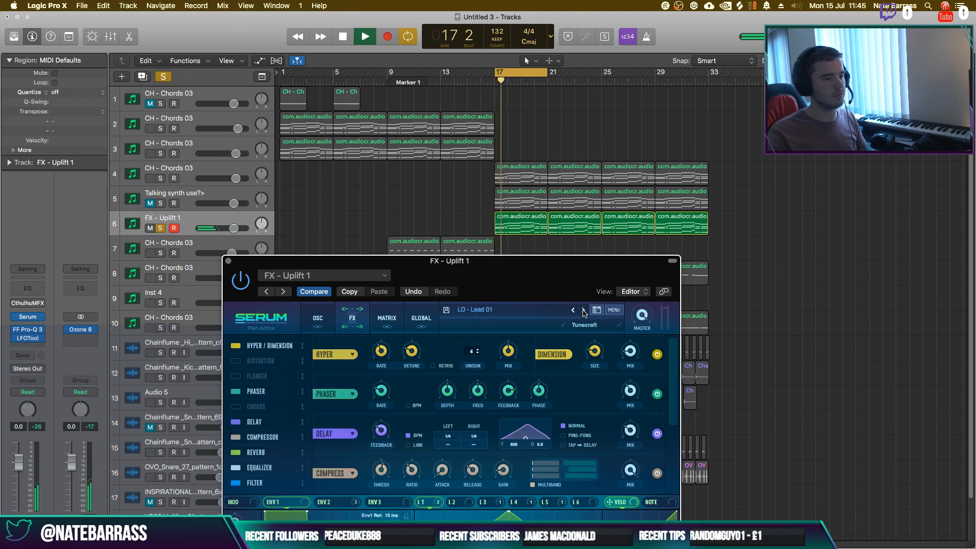
{"action": "left_click", "coordinate": [583, 311]}
{"action": "key", "text": "space"}
{"action": "left_click", "coordinate": [583, 310]}
{"action": "key", "text": "space"}
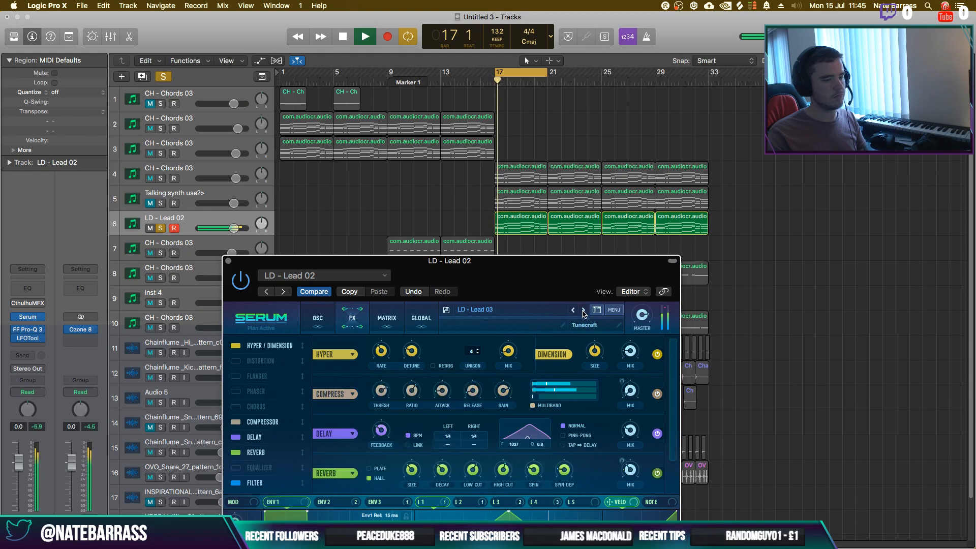
Turn off track 6's solo and audition LD - Lead 04 and LD - Lead 05 in the full mix
{"action": "key", "text": "s"}
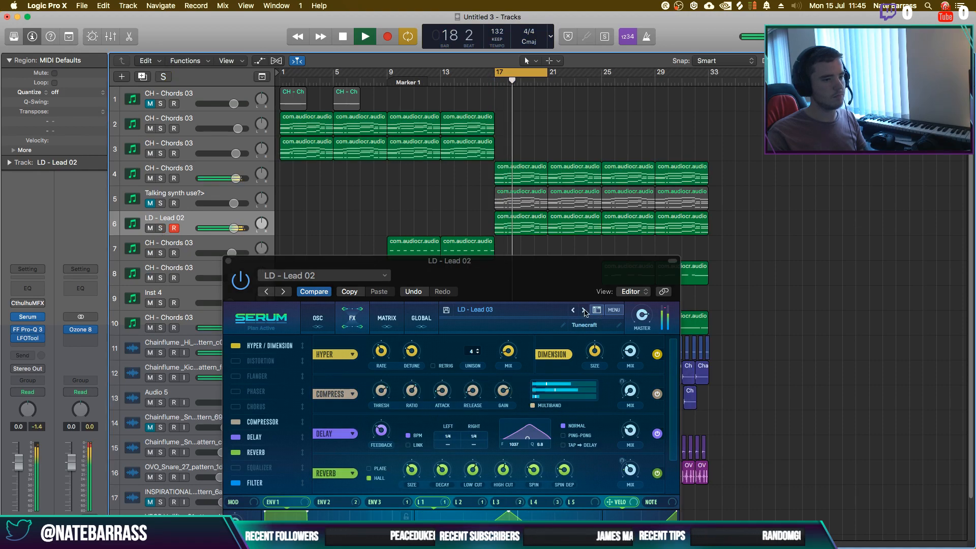
{"action": "left_click", "coordinate": [583, 310]}
{"action": "key", "text": "space"}
{"action": "key", "text": "space"}
{"action": "left_click", "coordinate": [583, 311]}
{"action": "key", "text": "space"}
{"action": "key", "text": "space"}
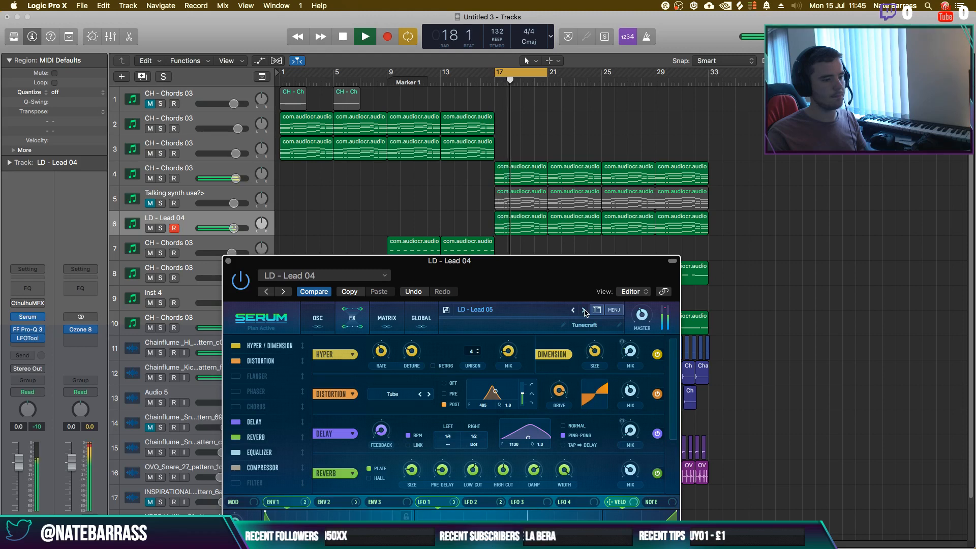
Audition LD - Lead 06 through LD - Lead 08 against the full mix, restarting the loop for each preset
{"action": "left_click", "coordinate": [584, 310]}
{"action": "key", "text": "space"}
{"action": "key", "text": "space"}
{"action": "left_click", "coordinate": [584, 311]}
{"action": "key", "text": "space"}
{"action": "key", "text": "space"}
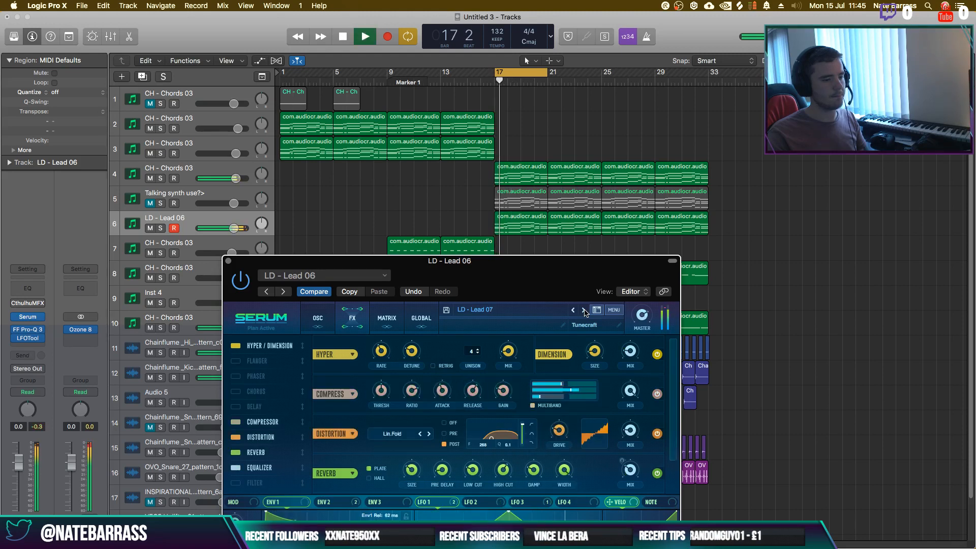
{"action": "left_click", "coordinate": [583, 310]}
{"action": "key", "text": "space"}
{"action": "key", "text": "space"}
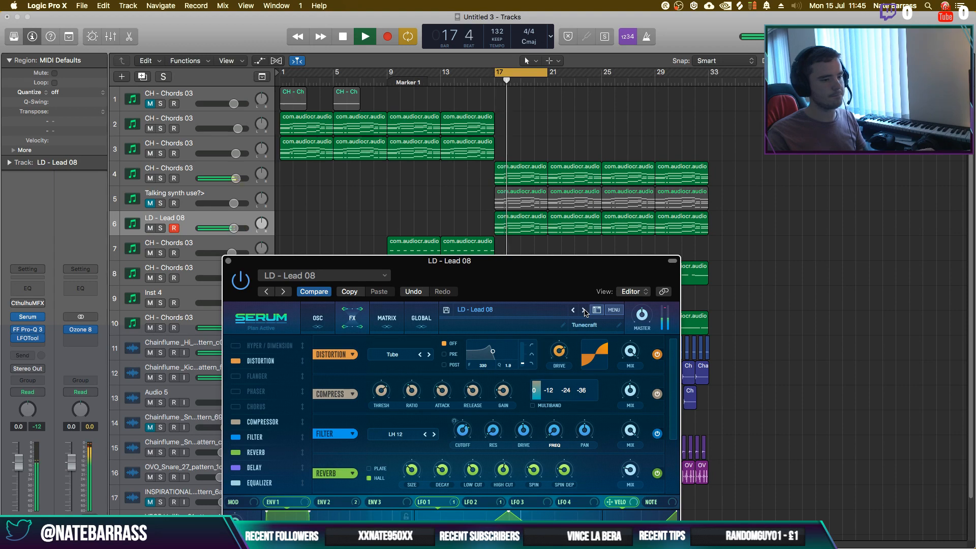
Audition the Serum presets LD - Lead 09 through LD - Lead 17 while the loop plays
{"action": "left_click", "coordinate": [584, 311]}
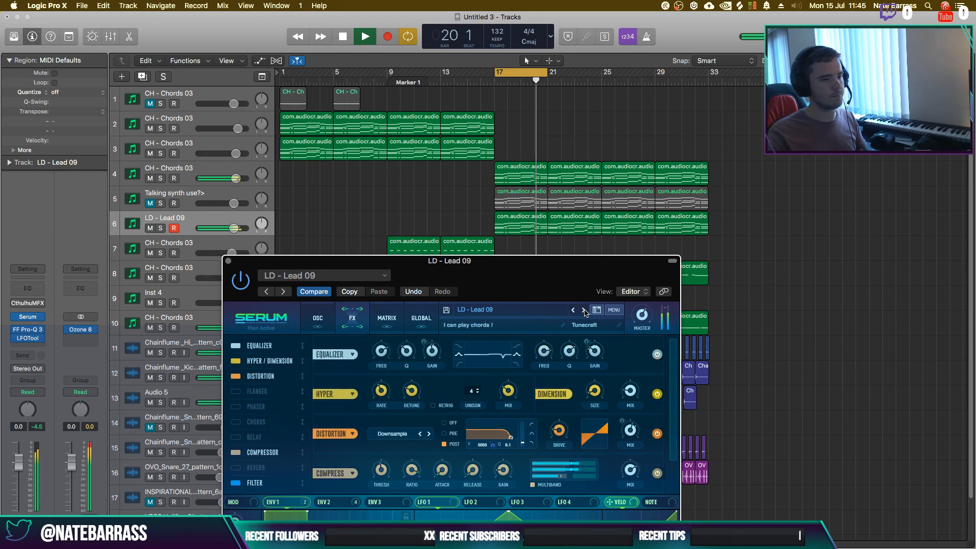
{"action": "left_click", "coordinate": [584, 310]}
{"action": "left_click", "coordinate": [584, 310]}
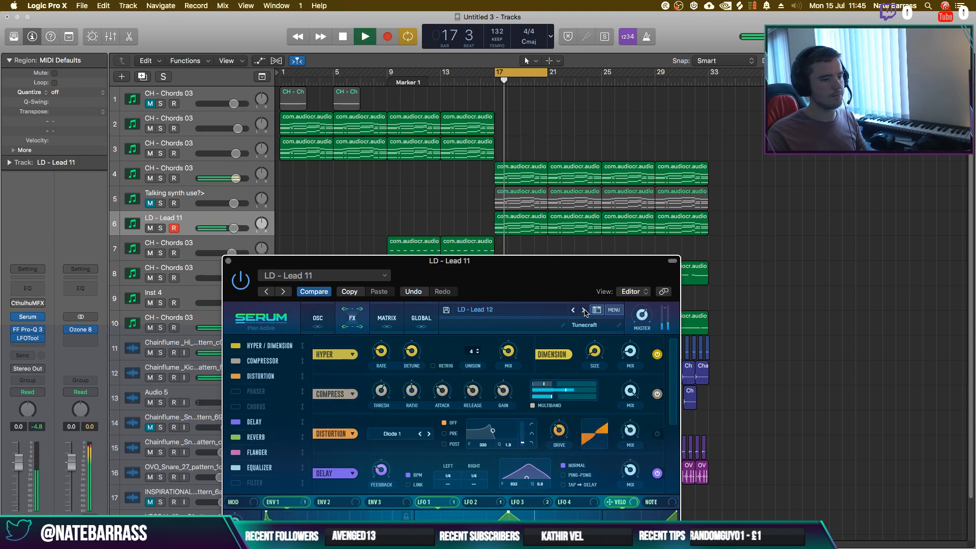
{"action": "left_click", "coordinate": [584, 311]}
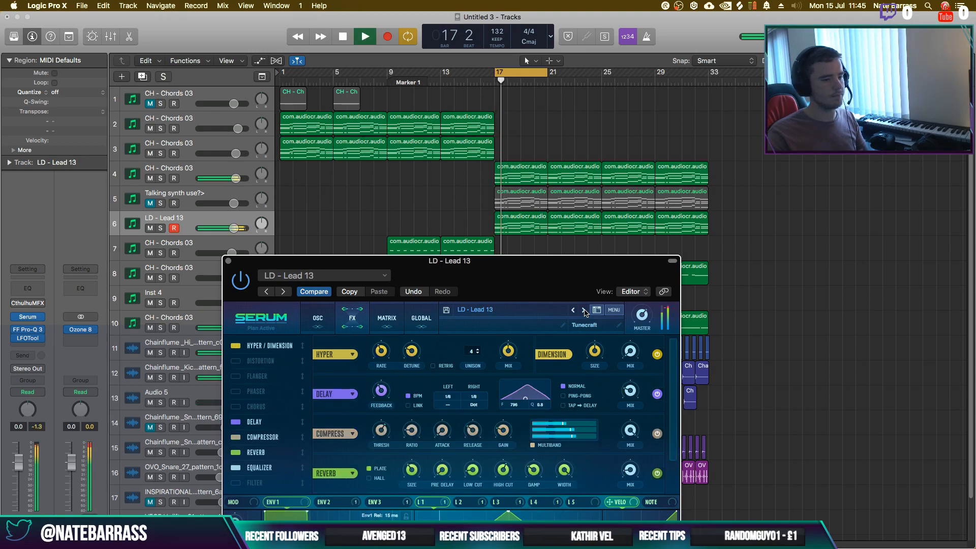
{"action": "left_click", "coordinate": [584, 311]}
{"action": "left_click", "coordinate": [583, 310]}
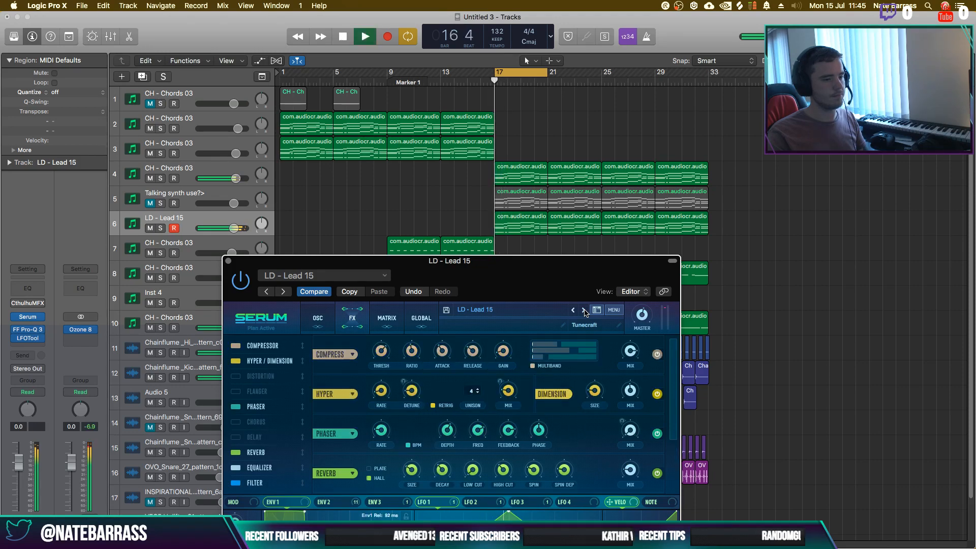
{"action": "left_click", "coordinate": [583, 310]}
{"action": "left_click", "coordinate": [583, 310]}
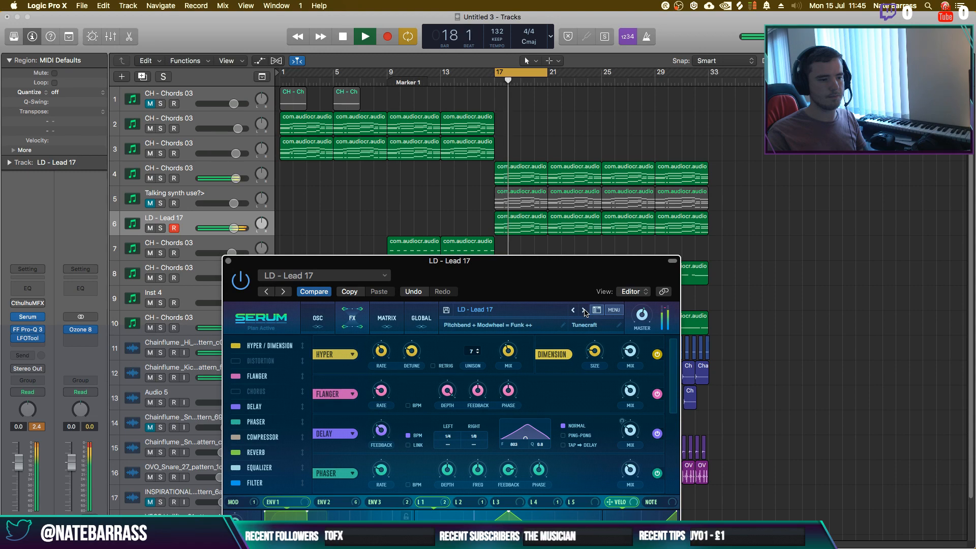
Audition the Serum presets from LD - Lead 18 through PD - Pad 2, dismissing any missing-noise alert
{"action": "left_click", "coordinate": [584, 311]}
{"action": "left_click", "coordinate": [588, 469]}
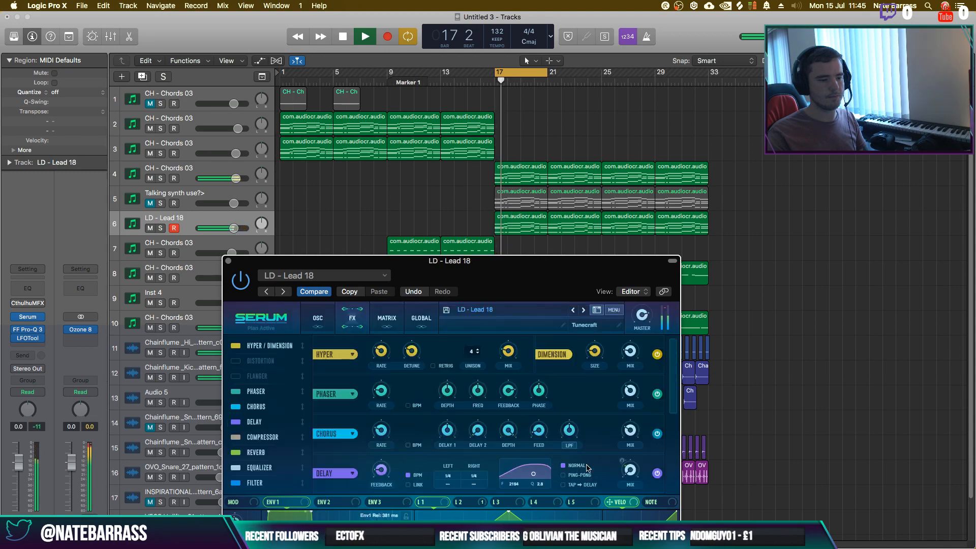
{"action": "left_click", "coordinate": [584, 311]}
{"action": "left_click", "coordinate": [584, 311]}
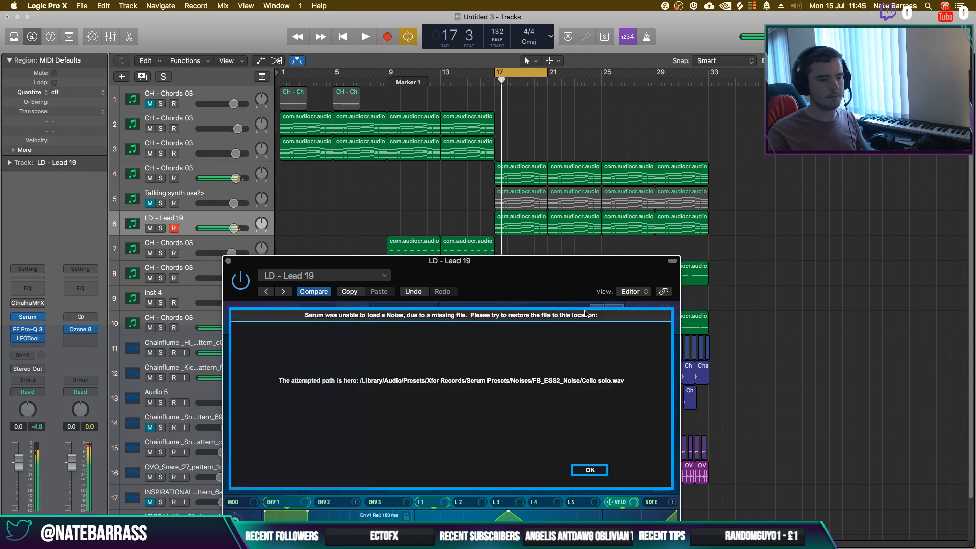
{"action": "left_click", "coordinate": [590, 469]}
{"action": "left_click", "coordinate": [584, 311]}
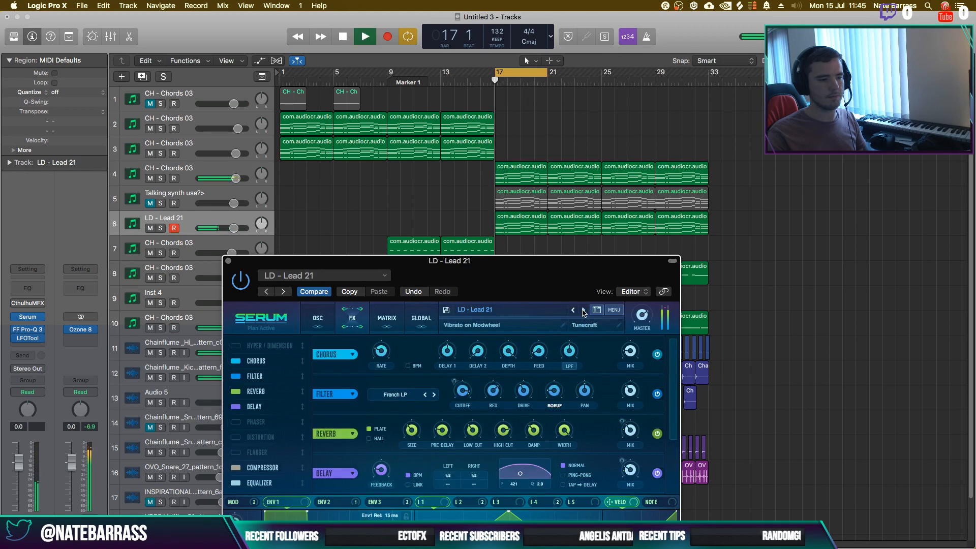
{"action": "left_click", "coordinate": [584, 311]}
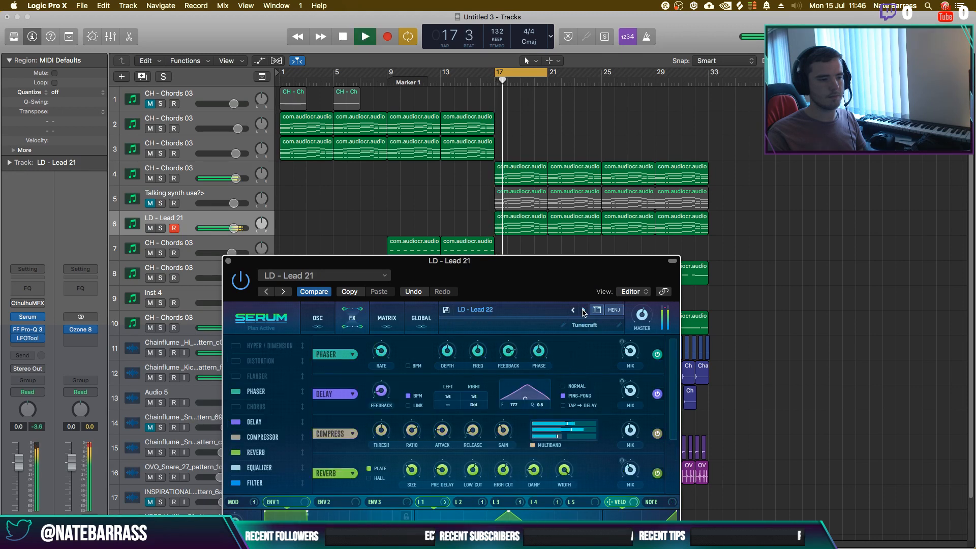
{"action": "left_click", "coordinate": [585, 311]}
{"action": "key", "text": "space"}
{"action": "left_click", "coordinate": [584, 310]}
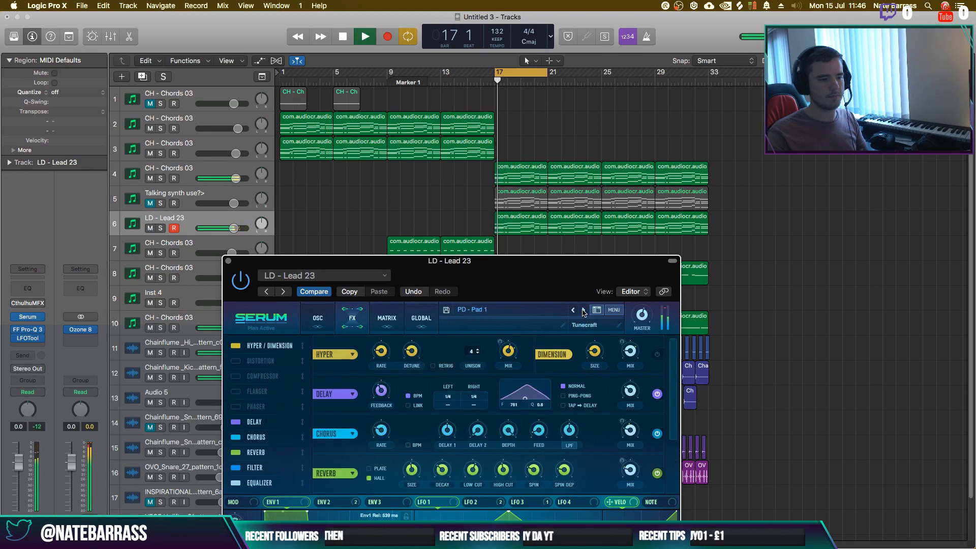
{"action": "left_click", "coordinate": [584, 311]}
{"action": "key", "text": "space"}
Load the LD - Brass Tromboner preset from the Black Octopus Sound Limitless By MDK Vol 1 bank into track 6's Serum
{"action": "left_click", "coordinate": [549, 310]}
{"action": "left_click", "coordinate": [523, 294]}
{"action": "left_click_drag", "start_coordinate": [522, 291], "coordinate": [512, 196]}
{"action": "left_click", "coordinate": [506, 216]}
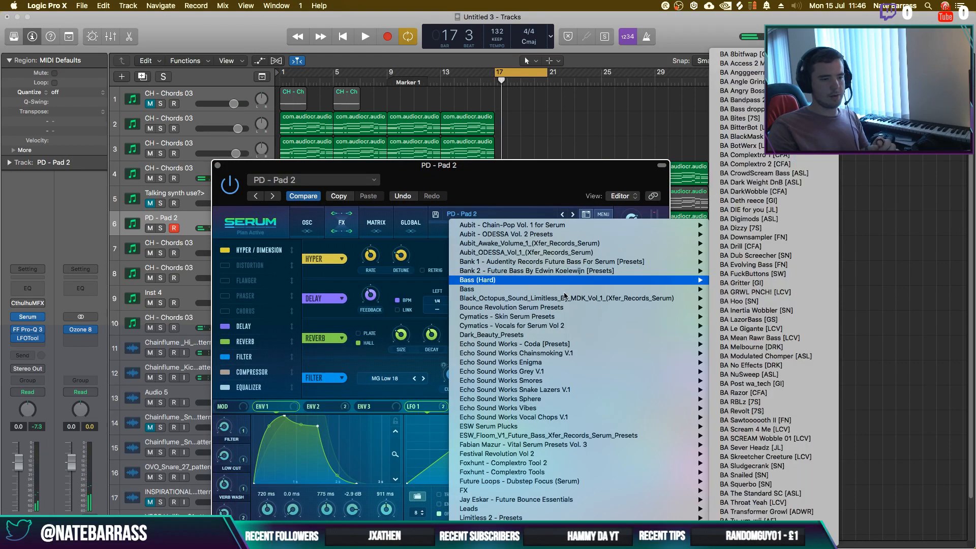
{"action": "mouse_move", "coordinate": [661, 299]}
{"action": "left_click", "coordinate": [760, 376]}
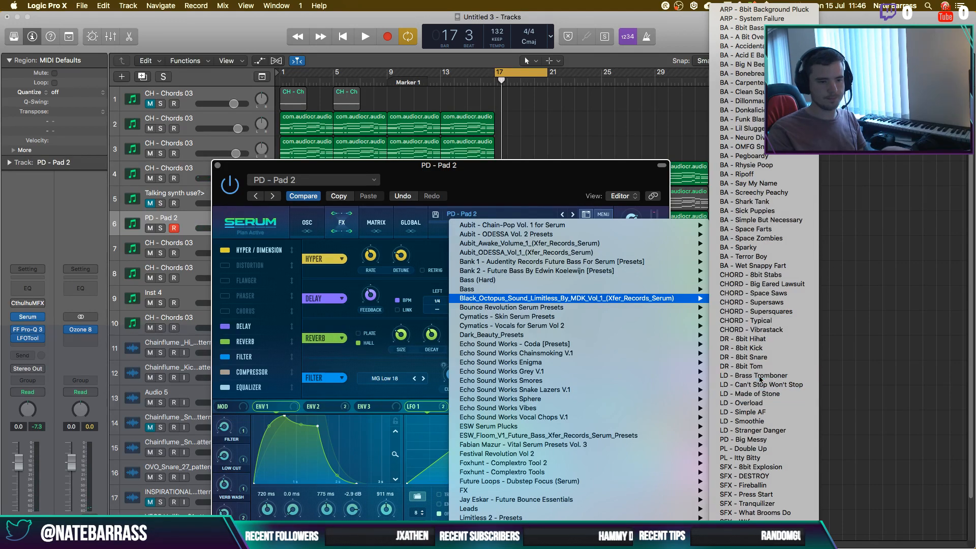
Audition the MDK lead presets after LD - Brass Tromboner one by one and settle on LD - Overload for track 6
{"action": "key", "text": "space"}
{"action": "left_click", "coordinate": [574, 215]}
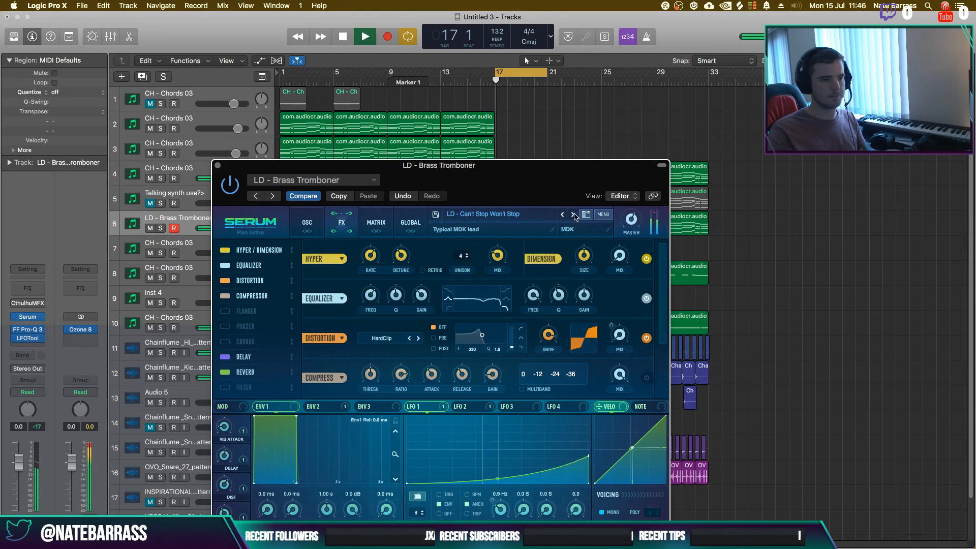
{"action": "key", "text": "space"}
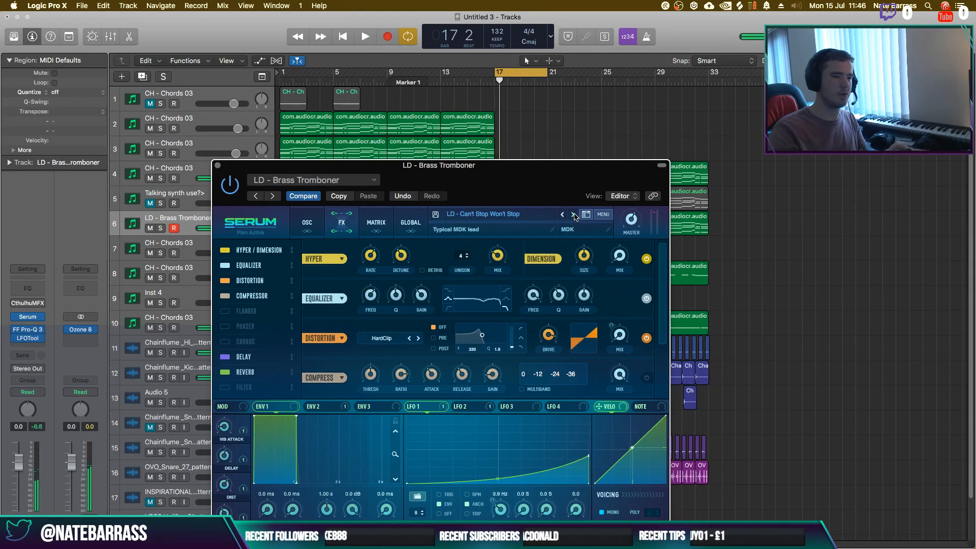
{"action": "left_click", "coordinate": [574, 215]}
{"action": "key", "text": "space"}
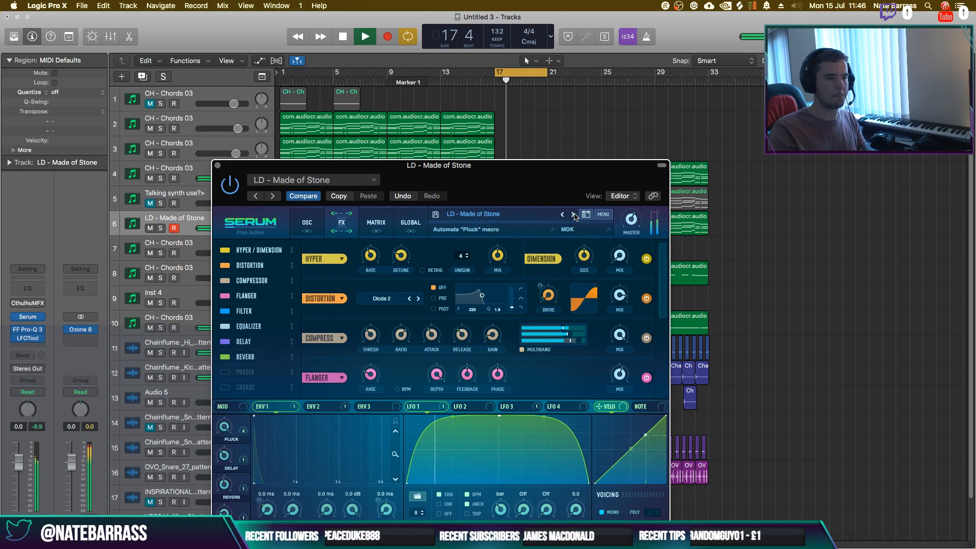
{"action": "left_click", "coordinate": [573, 215]}
{"action": "key", "text": "space"}
{"action": "key", "text": "space"}
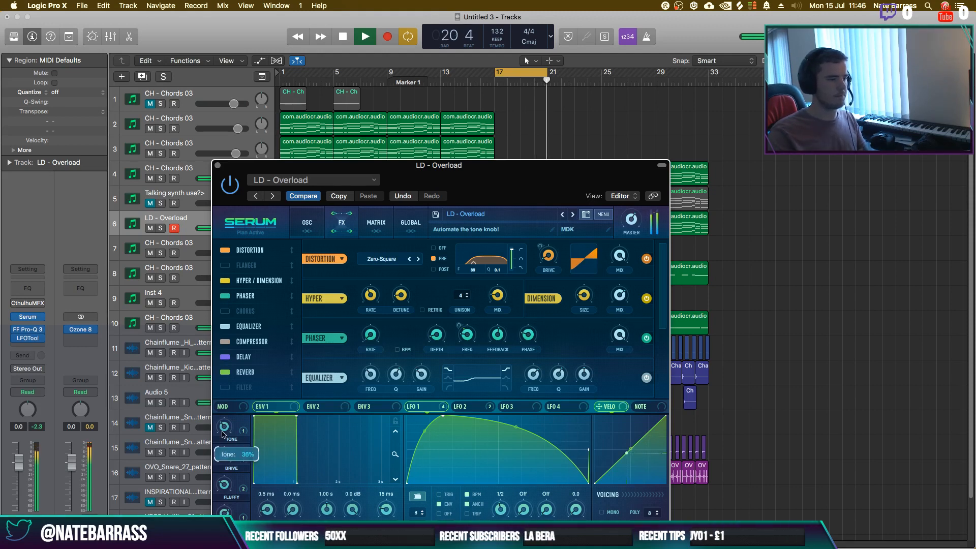
Sweep LD - Overload's Tone and Drive macros during playback and bring both to 0%
{"action": "left_click_drag", "start_coordinate": [224, 430], "coordinate": [235, 330]}
{"action": "left_click_drag", "start_coordinate": [227, 435], "coordinate": [226, 493]}
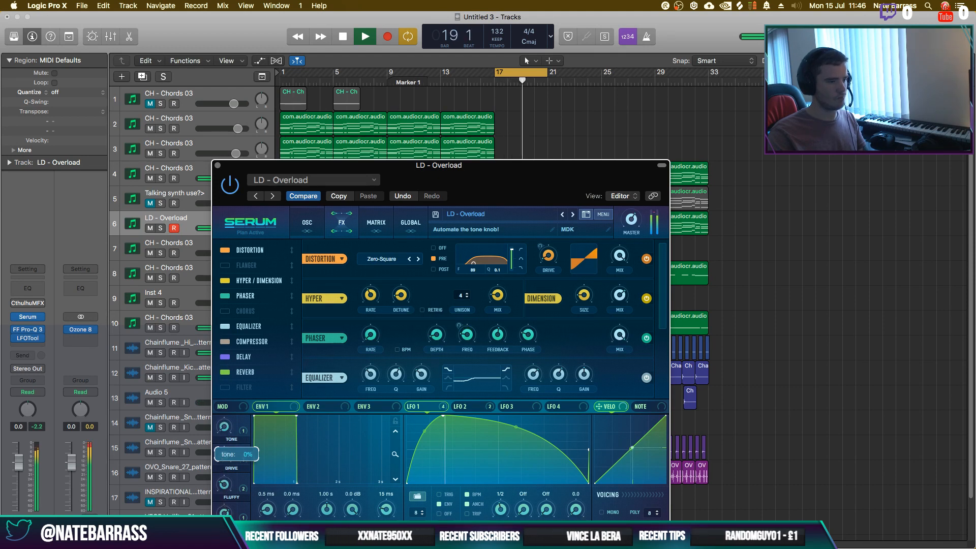
{"action": "left_click_drag", "start_coordinate": [223, 455], "coordinate": [228, 363]}
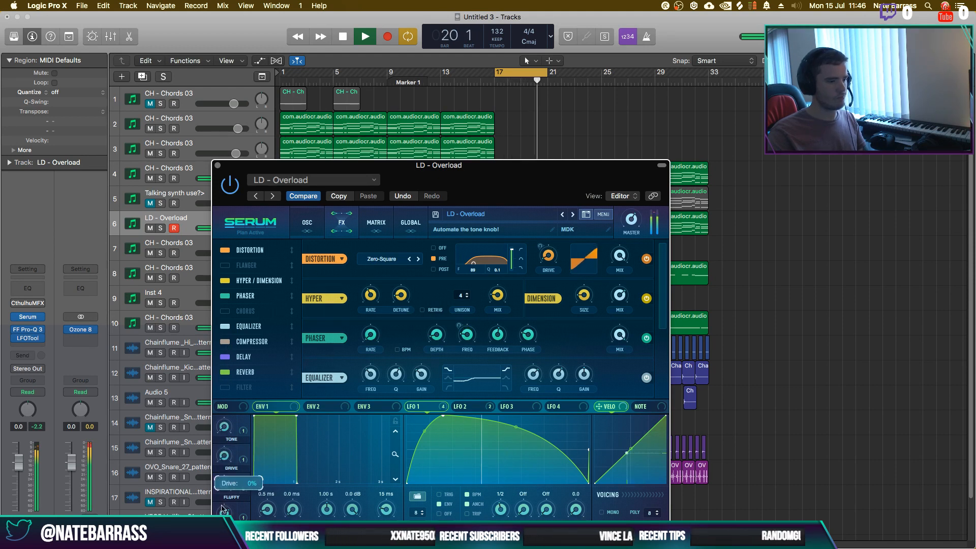
Solo track 6, try out the remaining LD - Overload macros, and set Tone to about 7%
{"action": "left_click", "coordinate": [164, 228]}
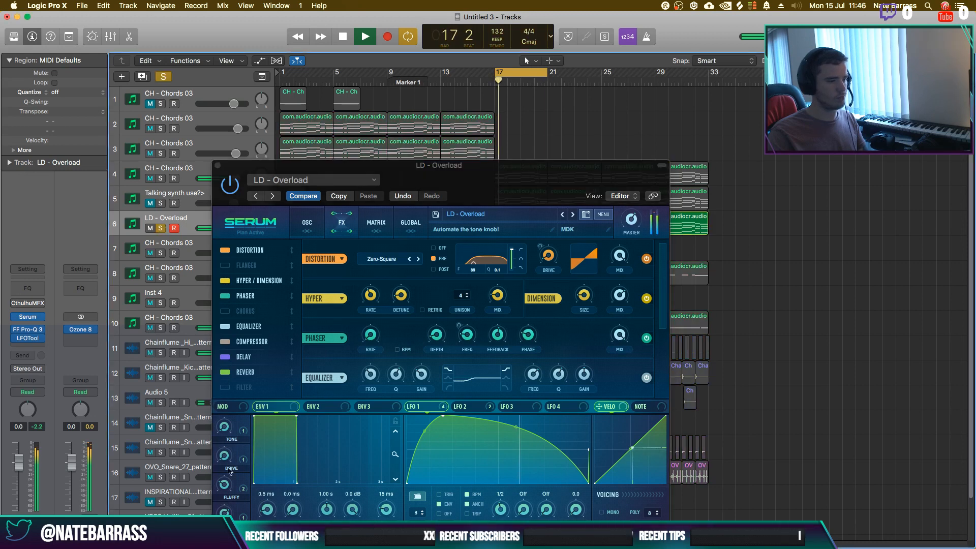
{"action": "left_click", "coordinate": [229, 471]}
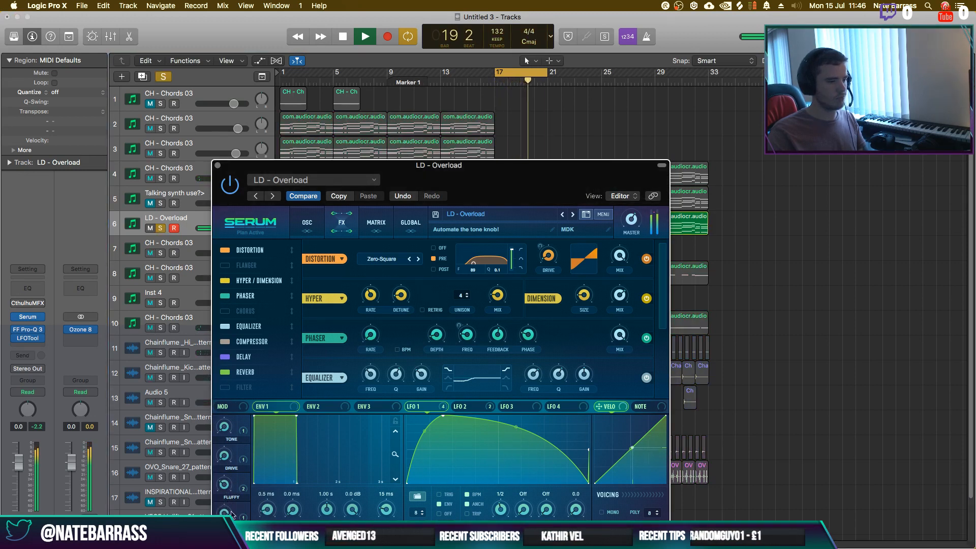
{"action": "left_click_drag", "start_coordinate": [224, 485], "coordinate": [224, 406]}
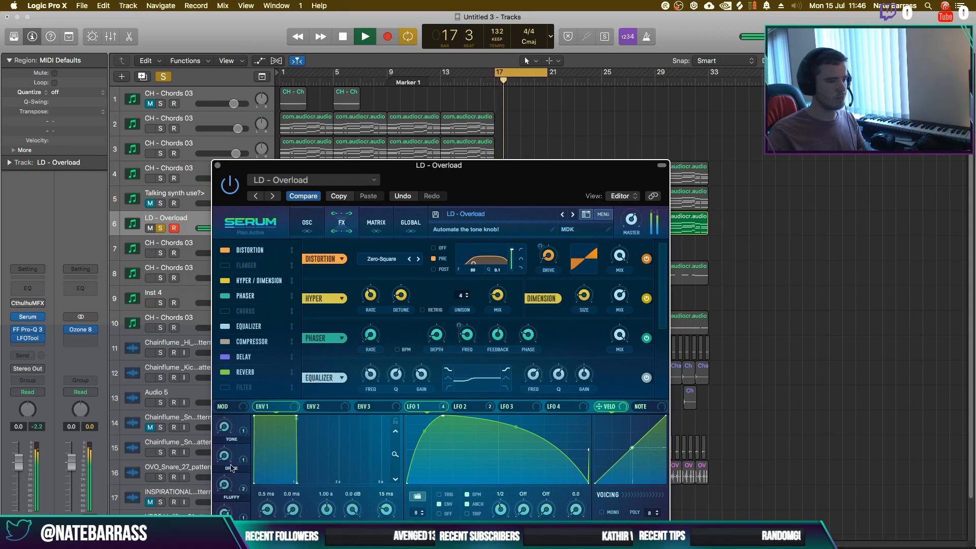
{"action": "left_click_drag", "start_coordinate": [231, 459], "coordinate": [225, 488]}
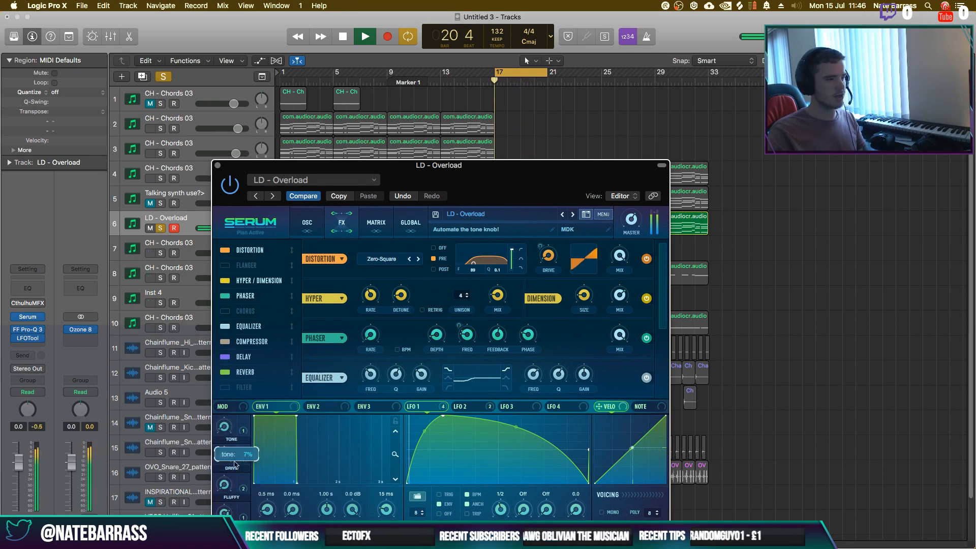
Record a rising sweep of LD - Overload's Tone macro over bars 17 to 21 in Latch mode, and return track 6 to Read
{"action": "key", "text": "space"}
{"action": "left_click", "coordinate": [28, 392]}
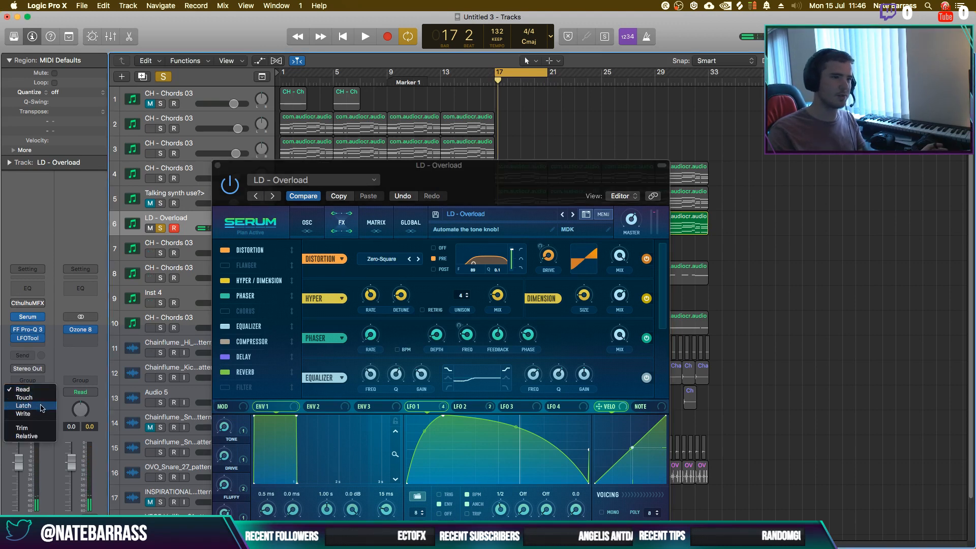
{"action": "left_click", "coordinate": [39, 405]}
{"action": "key", "text": "space"}
{"action": "left_click", "coordinate": [225, 428]}
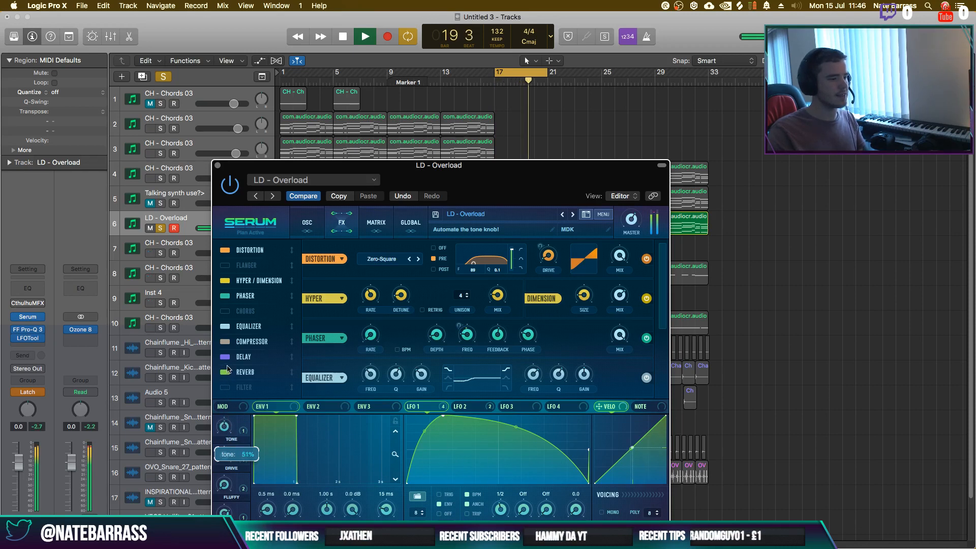
{"action": "left_click_drag", "start_coordinate": [228, 370], "coordinate": [227, 321]}
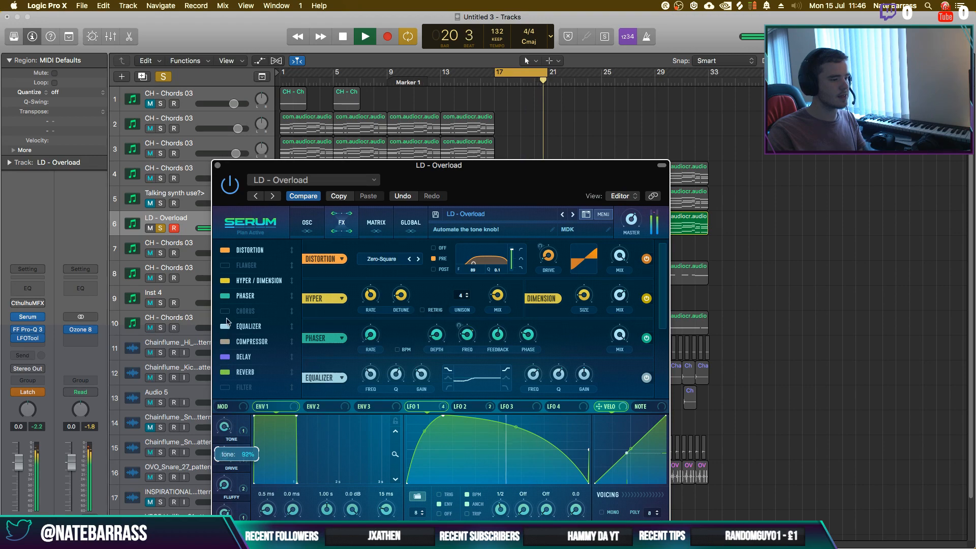
{"action": "key", "text": "space"}
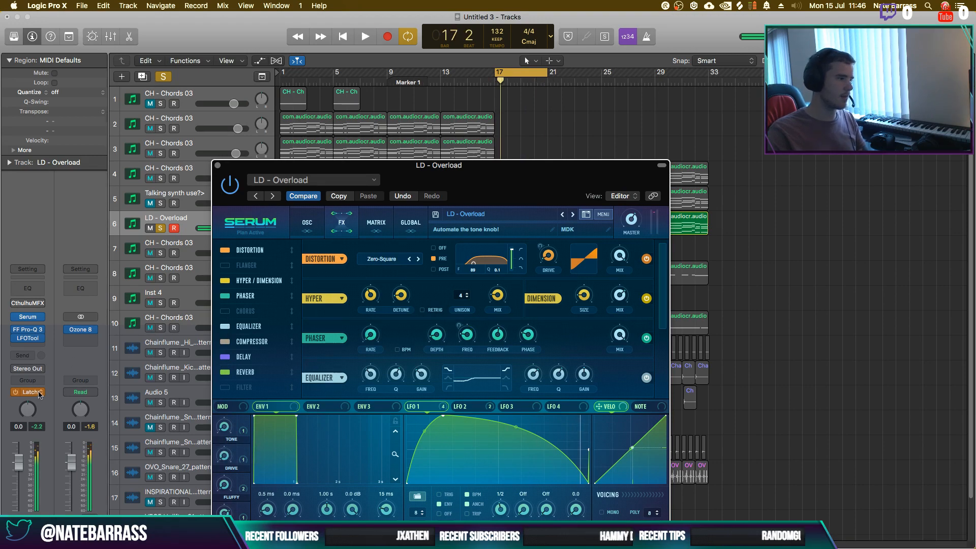
{"action": "left_click", "coordinate": [40, 393]}
{"action": "left_click", "coordinate": [39, 375]}
Close Serum, display track 6's Macro 1 automation, and play back the recorded sweep
{"action": "left_click", "coordinate": [218, 165]}
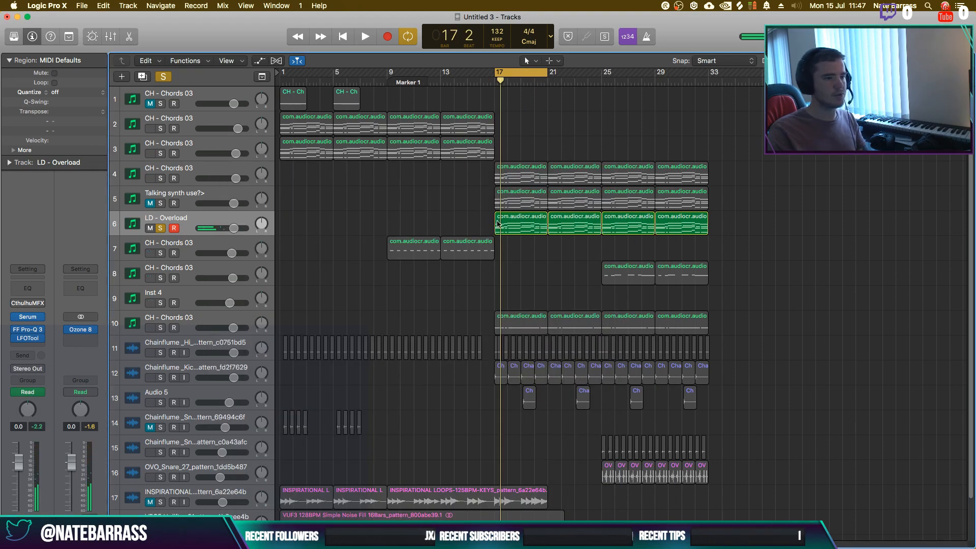
{"action": "left_click", "coordinate": [266, 61]}
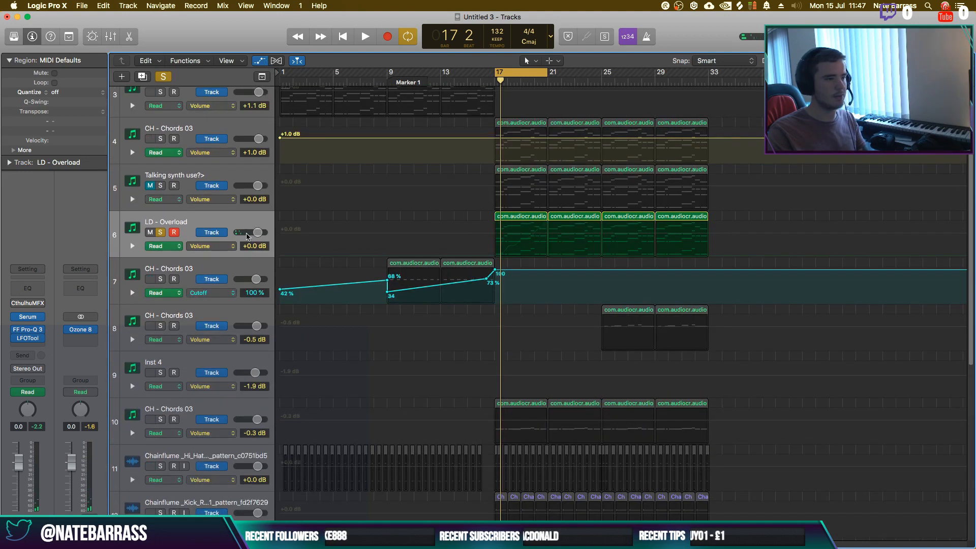
{"action": "left_click", "coordinate": [219, 246]}
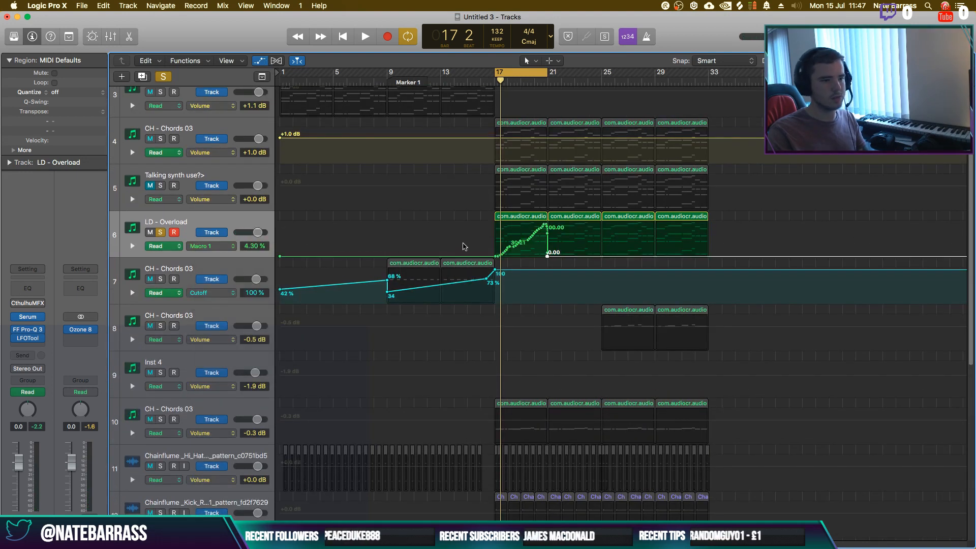
{"action": "key", "text": "space"}
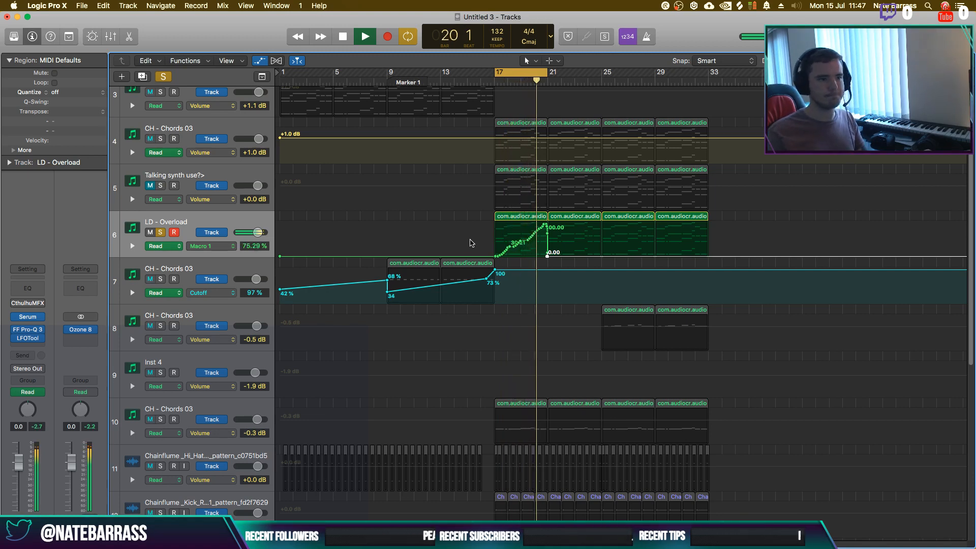
{"action": "key", "text": "space"}
Delete track 6's regions after bar 21 and repeat the first region with its automation data through bar 33
{"action": "left_click_drag", "start_coordinate": [725, 219], "coordinate": [605, 224]}
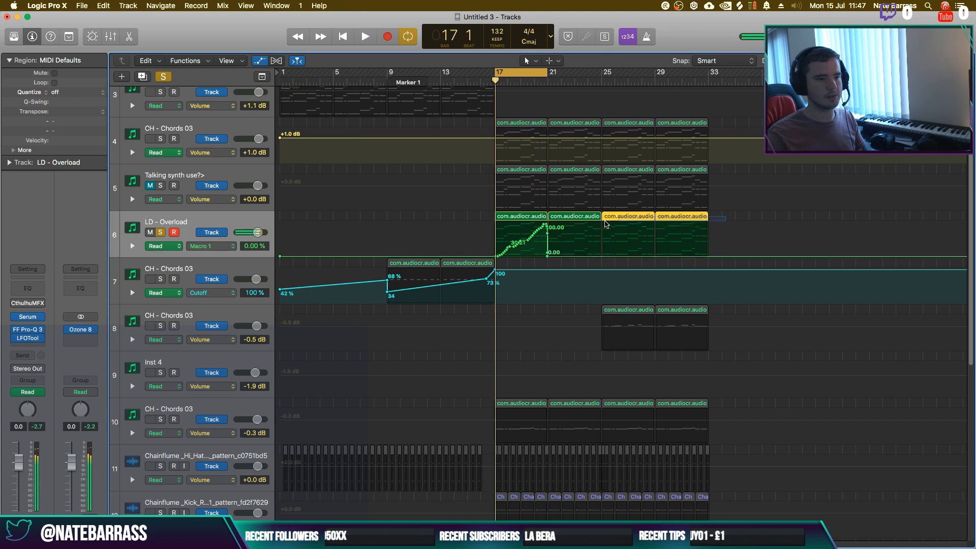
{"action": "key", "text": "Delete"}
{"action": "left_click", "coordinate": [510, 189]}
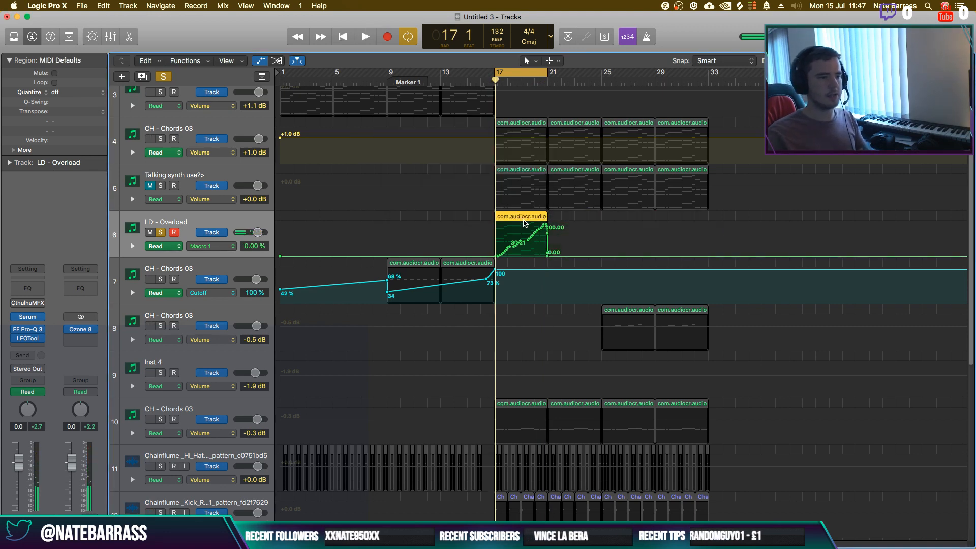
{"action": "key", "text": "super+r"}
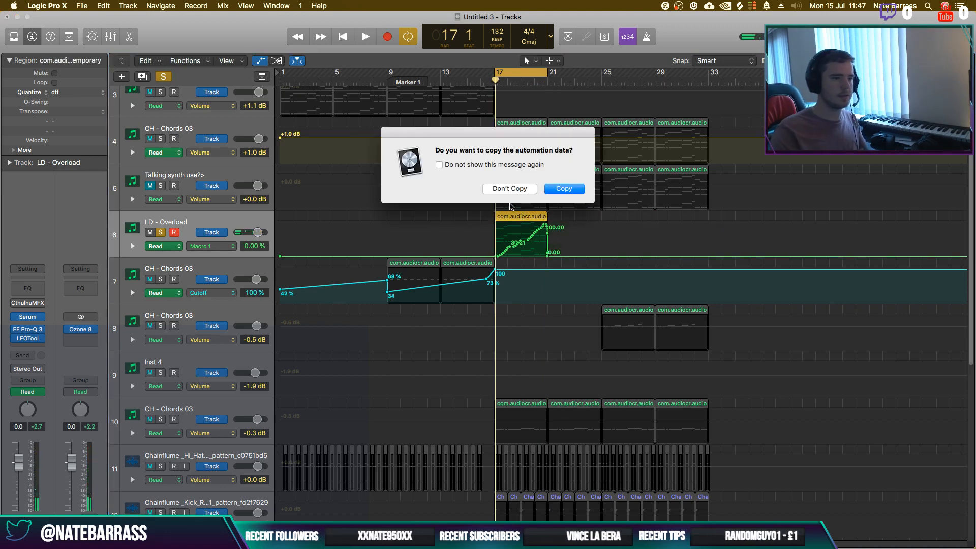
{"action": "left_click", "coordinate": [564, 189]}
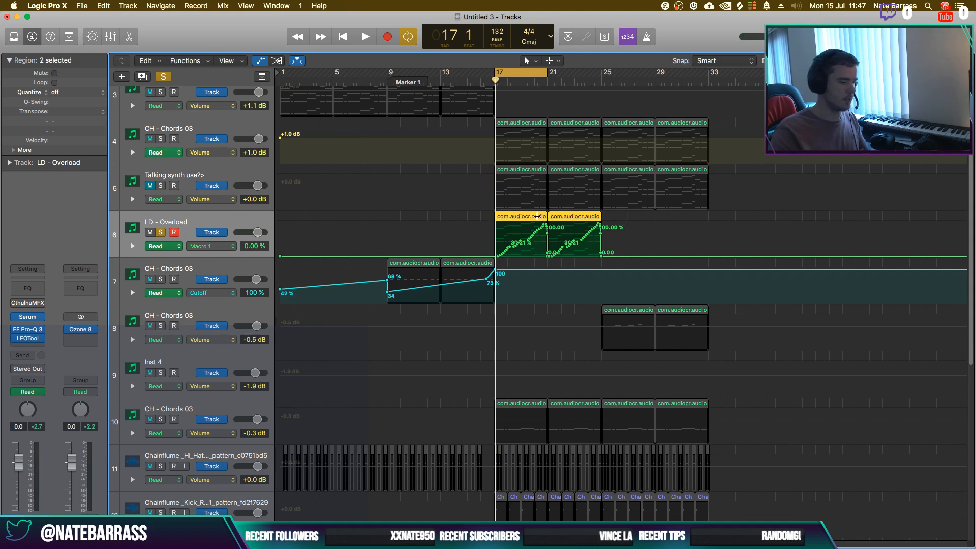
{"action": "key", "text": "super+r"}
{"action": "left_click", "coordinate": [559, 192]}
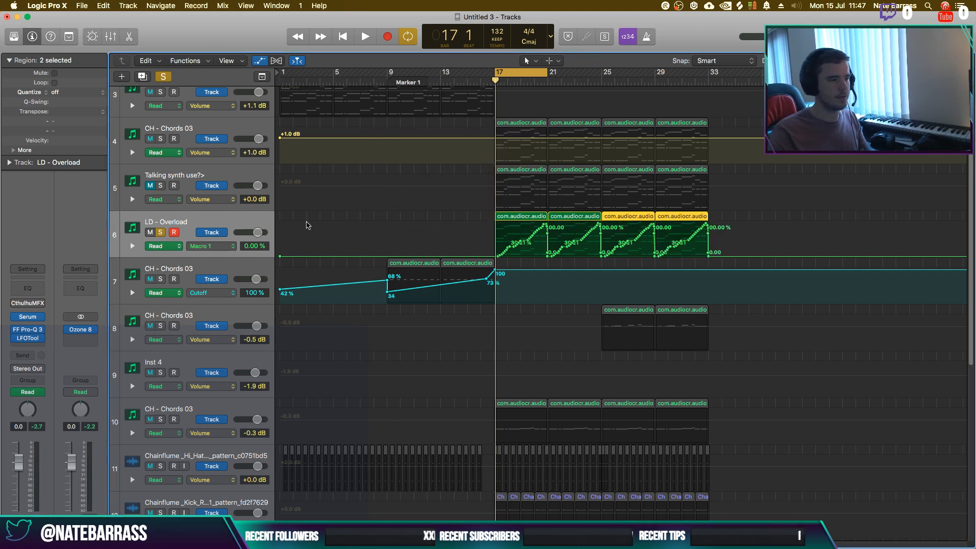
Turn off the solo, hide the automation, and play the full drop with cycle mode off
{"action": "left_click", "coordinate": [168, 80]}
{"action": "key", "text": "space"}
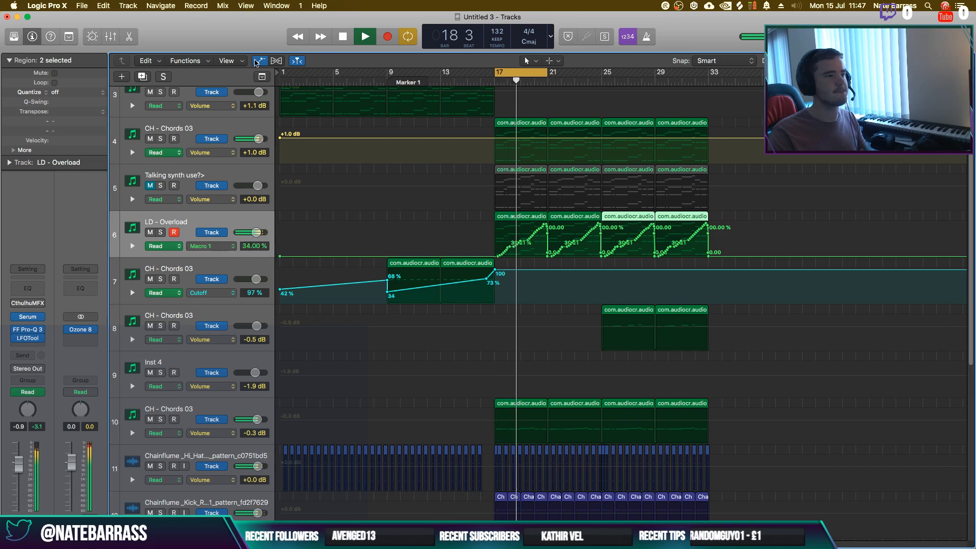
{"action": "key", "text": "a"}
{"action": "left_click", "coordinate": [364, 201]}
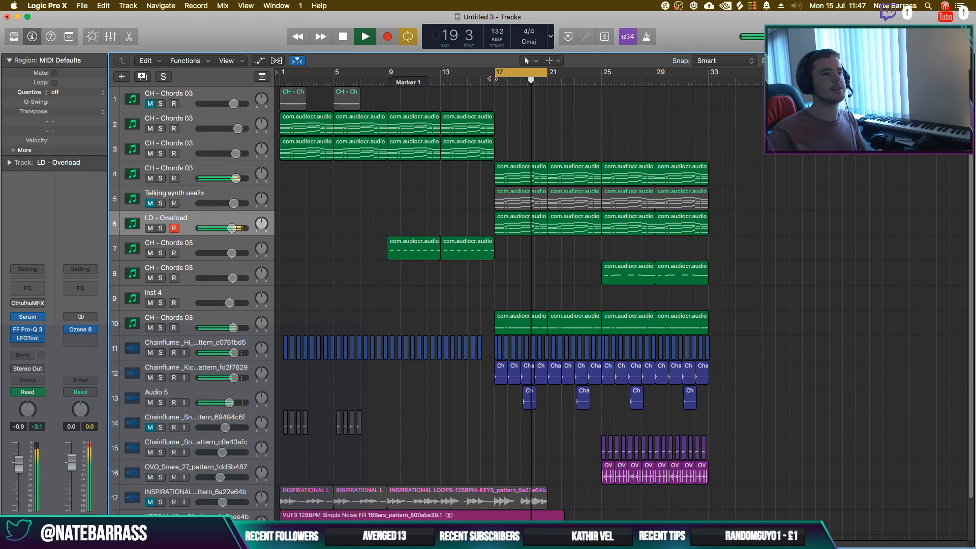
{"action": "left_click", "coordinate": [504, 78]}
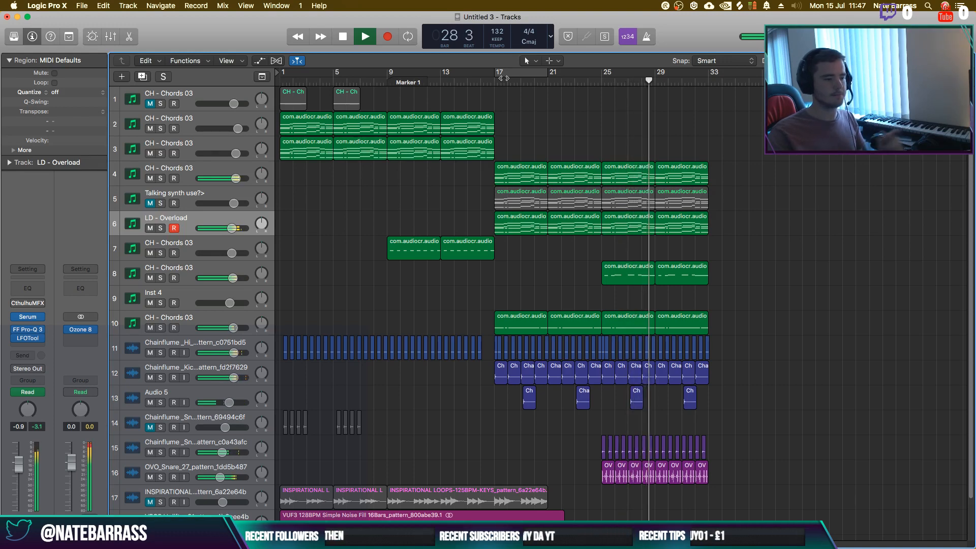
Raise the volume of the OVO_Snare_27 pattern on track 16 slightly and stop playback
{"action": "left_click_drag", "start_coordinate": [225, 481], "coordinate": [228, 482]}
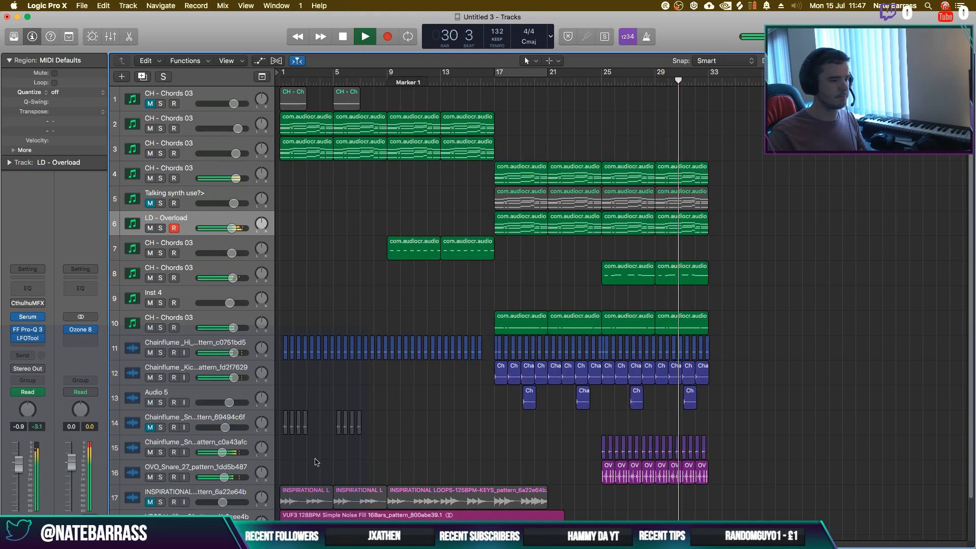
{"action": "scroll", "coordinate": [636, 478], "scroll_direction": "down", "scroll_amount": 2}
{"action": "key", "text": "space"}
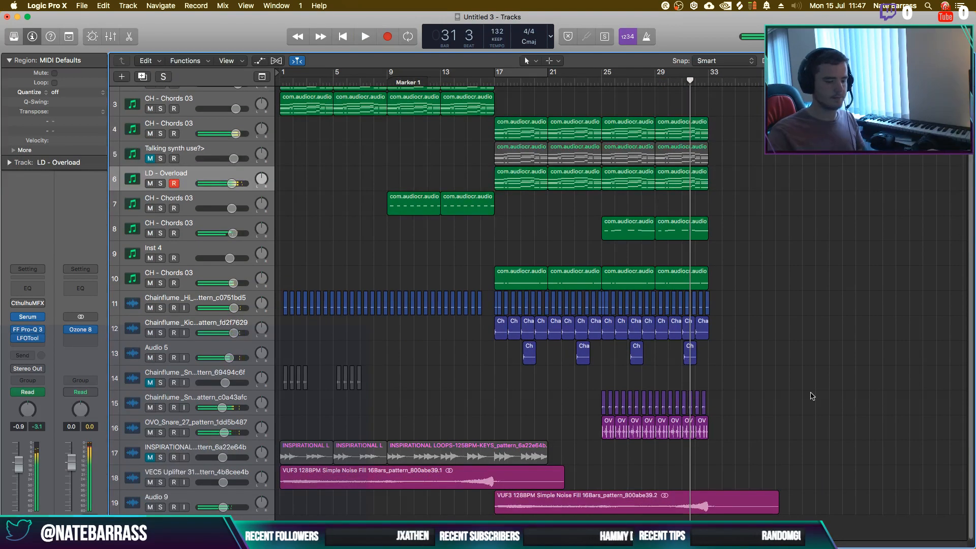
While playing from the start, set track 7's cutoff automation point at bar 9 to 44% and its volume to about -2.0 dB
{"action": "key", "text": "Return"}
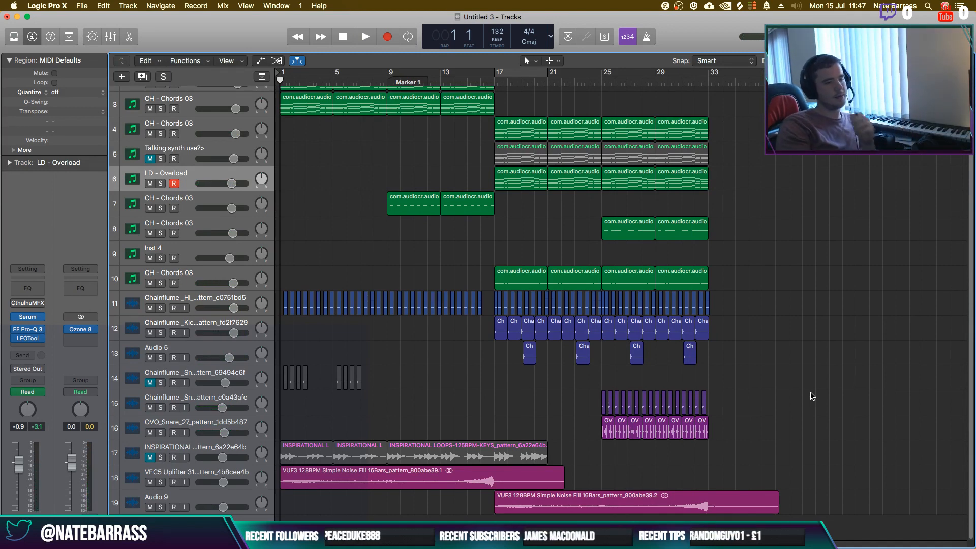
{"action": "key", "text": "space"}
{"action": "scroll", "coordinate": [793, 409], "scroll_direction": "up", "scroll_amount": 2}
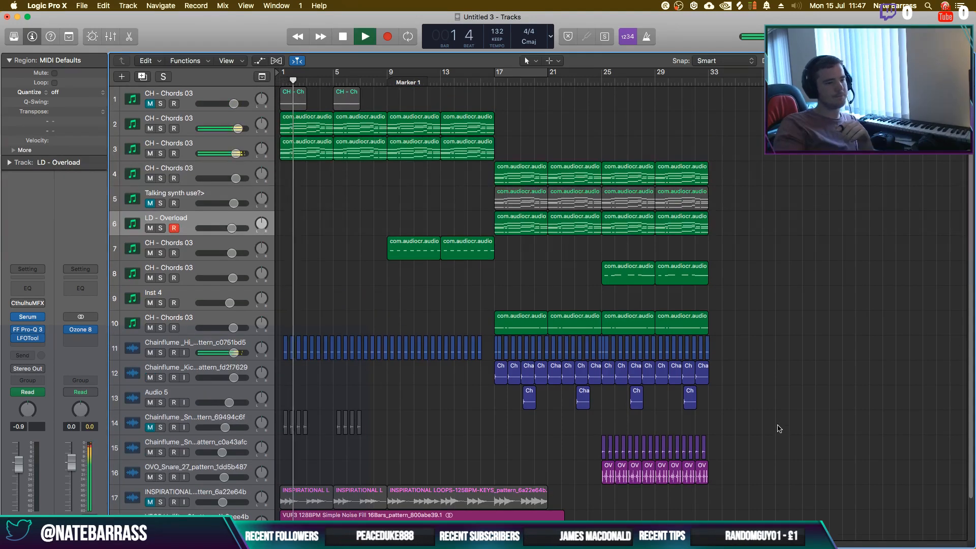
{"action": "key", "text": "super+Left"}
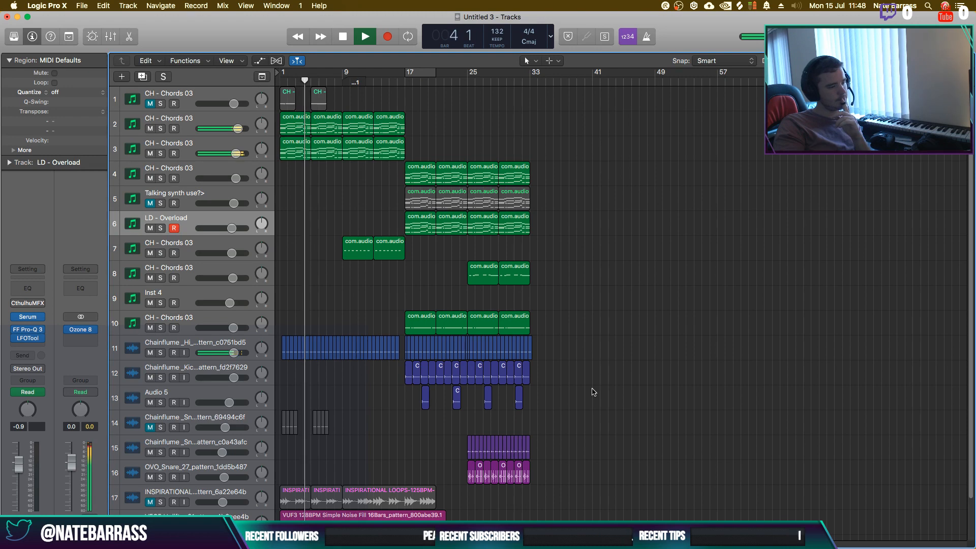
{"action": "scroll", "coordinate": [593, 392], "scroll_direction": "down", "scroll_amount": 1}
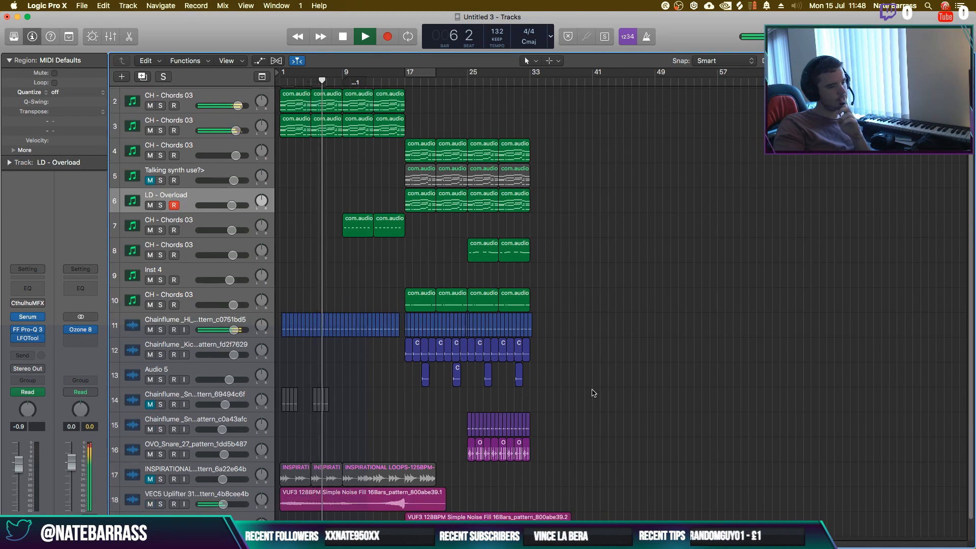
{"action": "left_click", "coordinate": [262, 61]}
{"action": "left_click", "coordinate": [344, 272]}
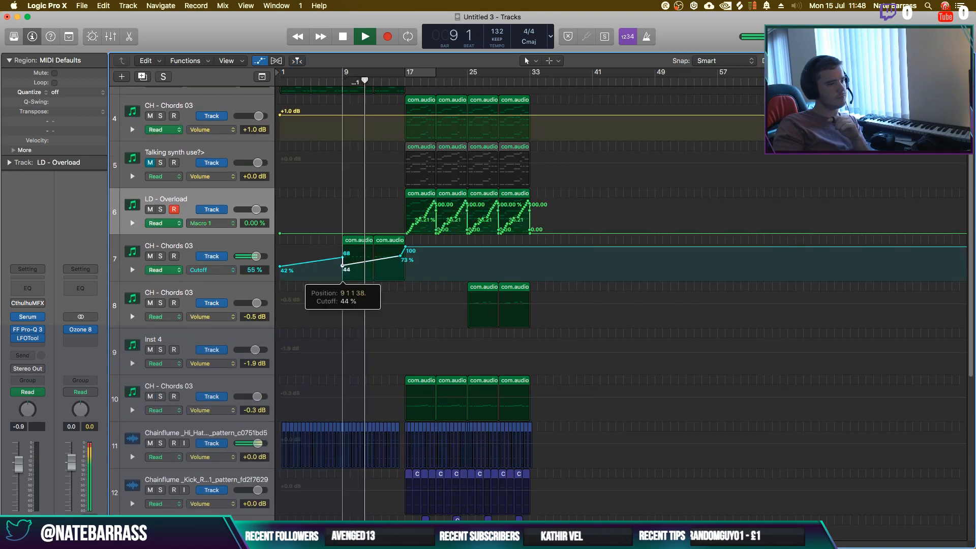
{"action": "left_click", "coordinate": [261, 61]}
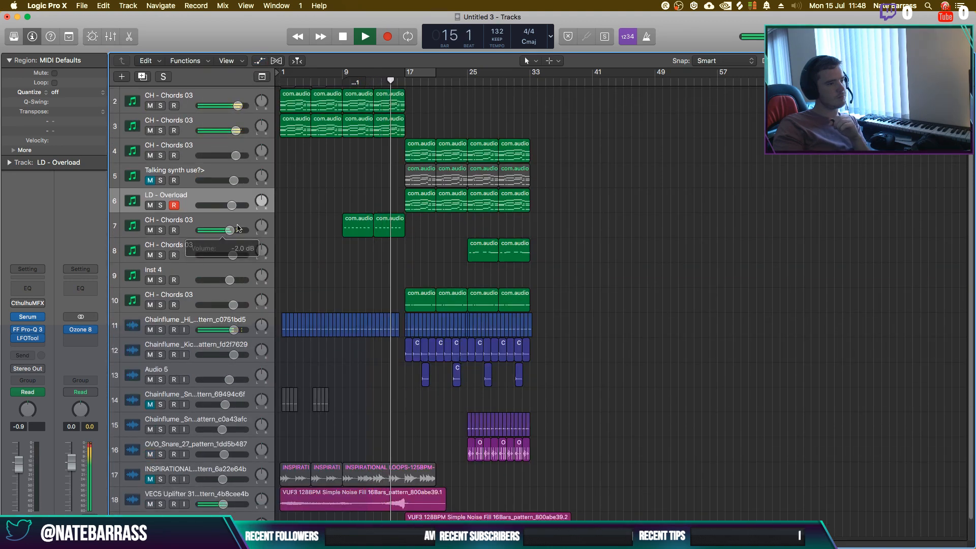
{"action": "scroll", "coordinate": [310, 216], "scroll_direction": "up", "scroll_amount": 1}
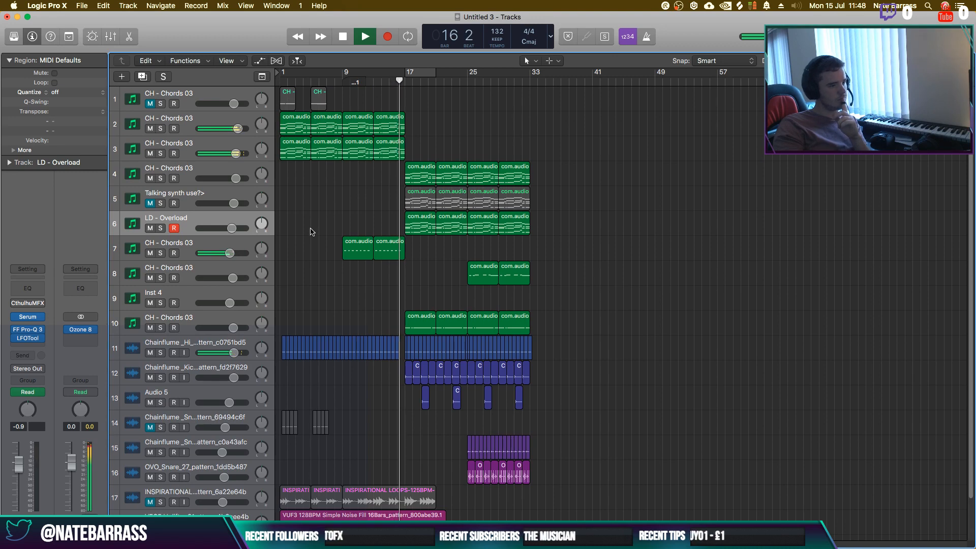
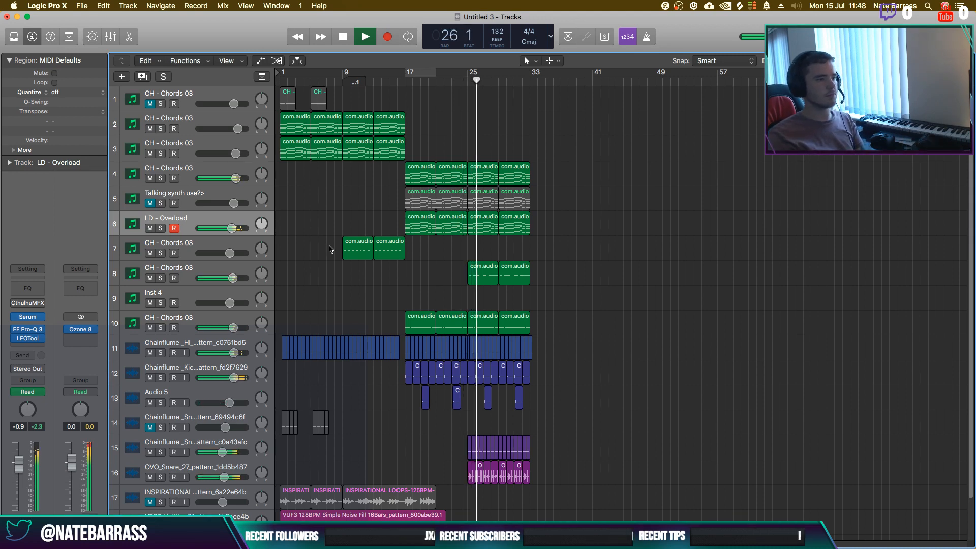
Copy track 10's regions onward to bar 49 and copy the simple noise fill to bar 33 on track 18
{"action": "mouse_move", "coordinate": [564, 325]}
{"action": "left_mouse_down"}
{"action": "mouse_move", "coordinate": [484, 327]}
{"action": "mouse_move", "coordinate": [550, 332]}
{"action": "left_mouse_up"}
{"action": "scroll", "coordinate": [559, 407], "scroll_direction": "down", "scroll_amount": 2}
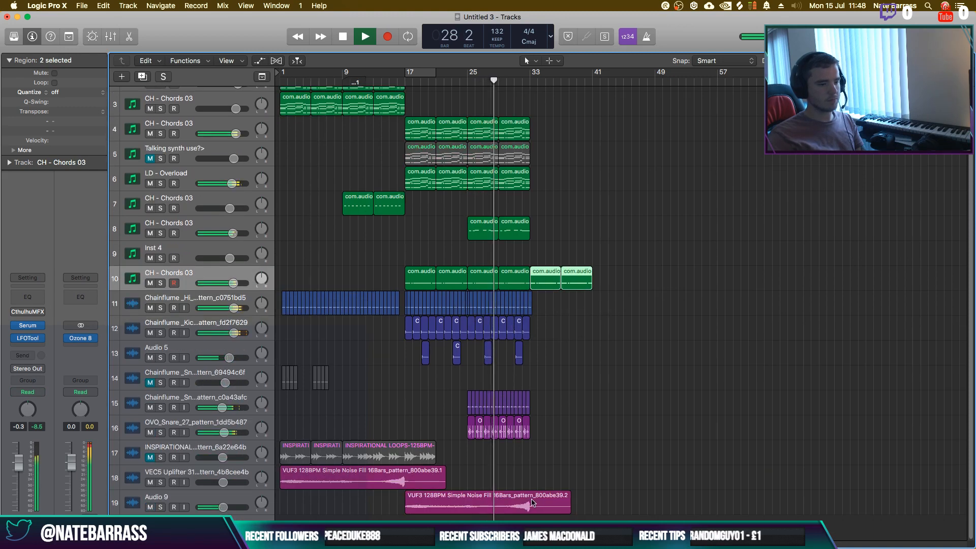
{"action": "left_click_drag", "start_coordinate": [329, 490], "coordinate": [580, 484]}
{"action": "left_click_drag", "start_coordinate": [613, 293], "coordinate": [547, 281]}
{"action": "key", "text": "super+r"}
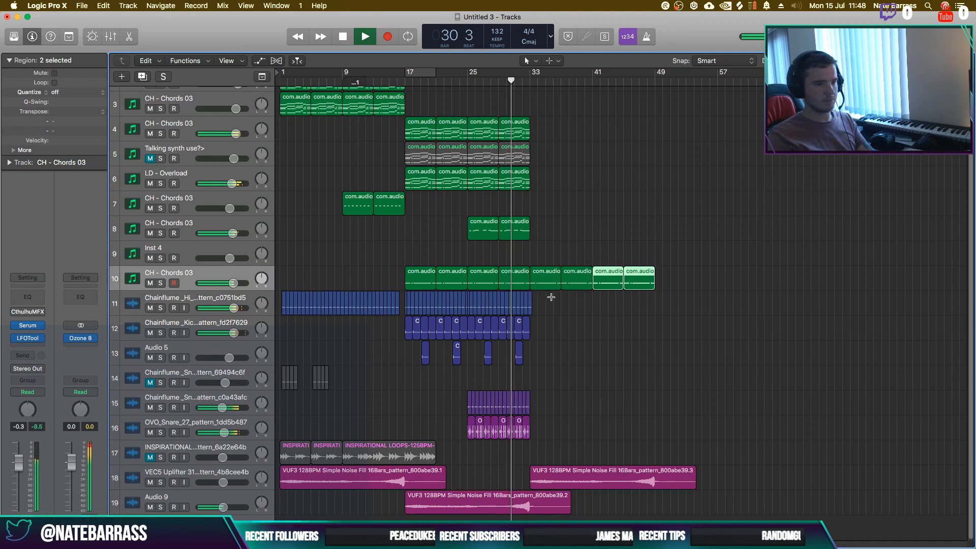
{"action": "left_click", "coordinate": [558, 342]}
{"action": "scroll", "coordinate": [584, 376], "scroll_direction": "up", "scroll_amount": 2}
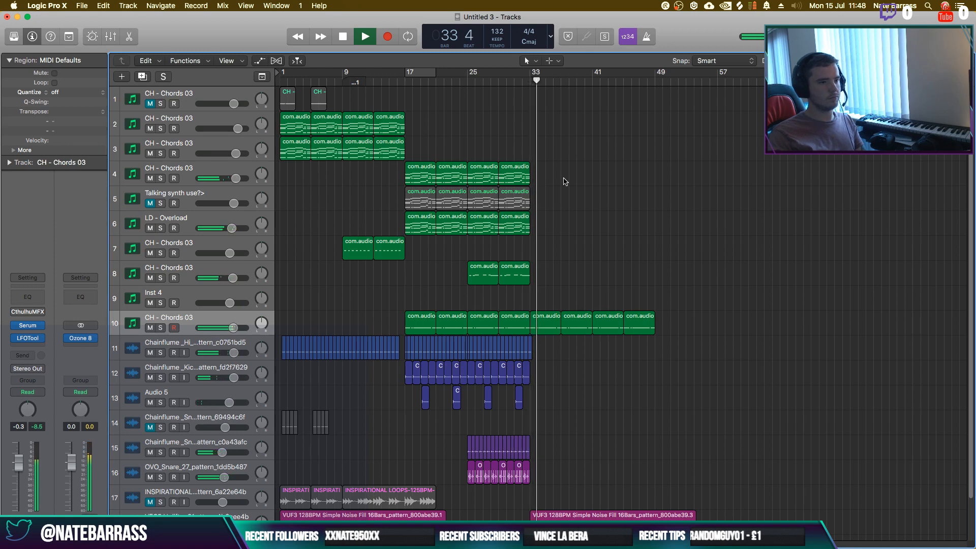
Solo track 2 and copy two of its chord regions to bar 33
{"action": "left_click", "coordinate": [334, 81]}
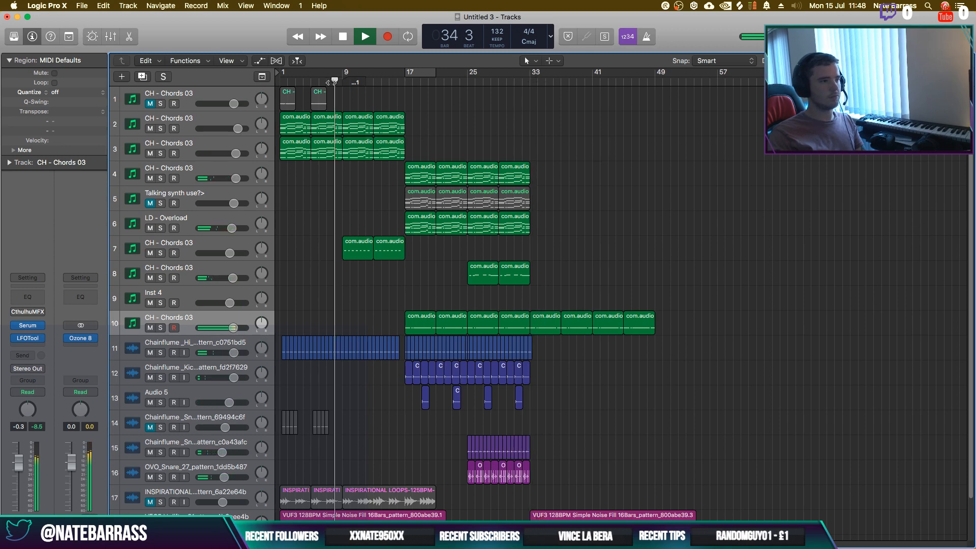
{"action": "left_click", "coordinate": [161, 129]}
{"action": "mouse_move", "coordinate": [434, 123]}
{"action": "left_mouse_down"}
{"action": "mouse_move", "coordinate": [351, 130]}
{"action": "mouse_move", "coordinate": [559, 131]}
{"action": "mouse_move", "coordinate": [546, 132]}
{"action": "left_mouse_up"}
{"action": "left_click", "coordinate": [531, 189]}
{"action": "left_click", "coordinate": [599, 156]}
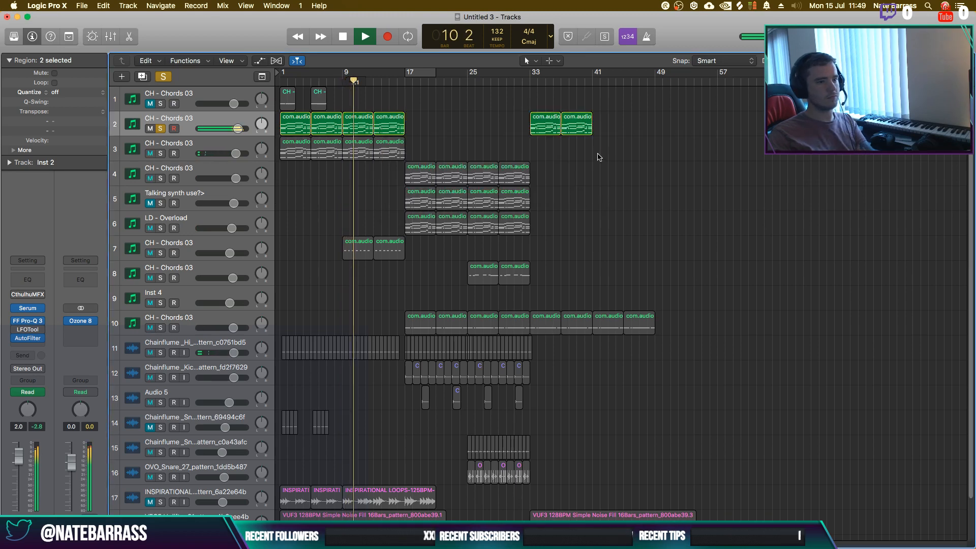
Delete the second copied chord region on track 2 and loop the one at bar 33 out to bar 41
{"action": "left_click", "coordinate": [569, 130]}
{"action": "key", "text": "BackSpace"}
{"action": "left_click", "coordinate": [565, 188]}
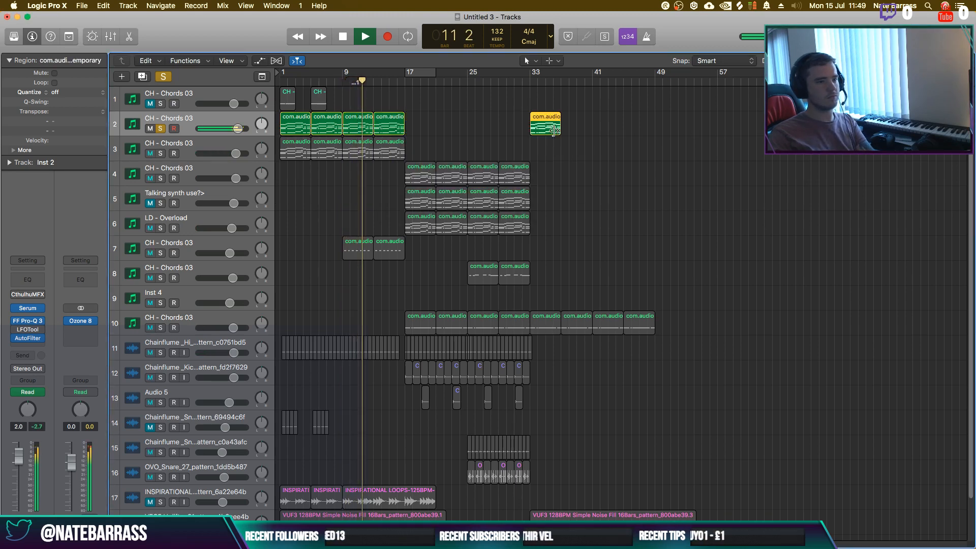
{"action": "mouse_move", "coordinate": [560, 128]}
{"action": "left_mouse_down"}
{"action": "mouse_move", "coordinate": [538, 129]}
{"action": "mouse_move", "coordinate": [593, 119]}
{"action": "left_mouse_up"}
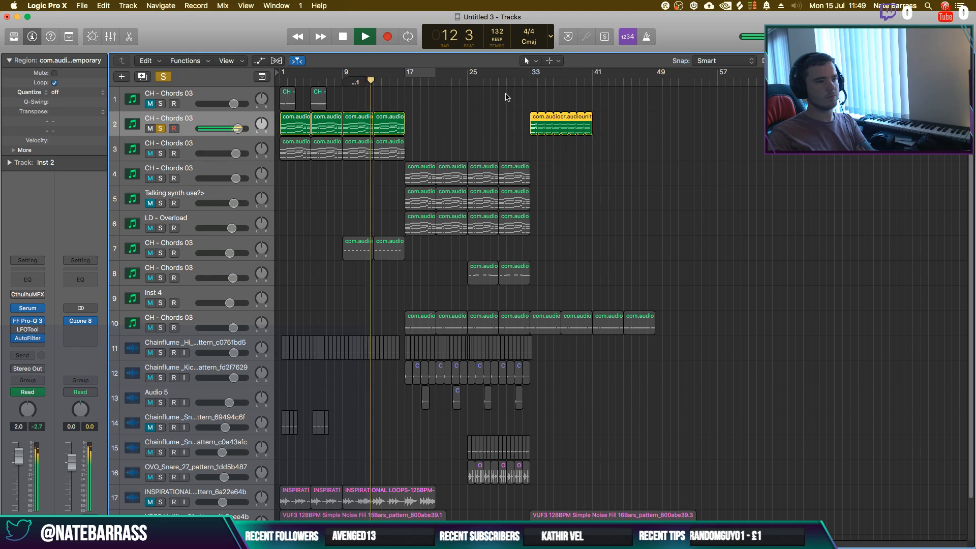
Turn off the solo and play the full mix into the new section at bar 33
{"action": "left_click", "coordinate": [163, 76]}
{"action": "left_click", "coordinate": [162, 76]}
{"action": "left_click", "coordinate": [163, 76]}
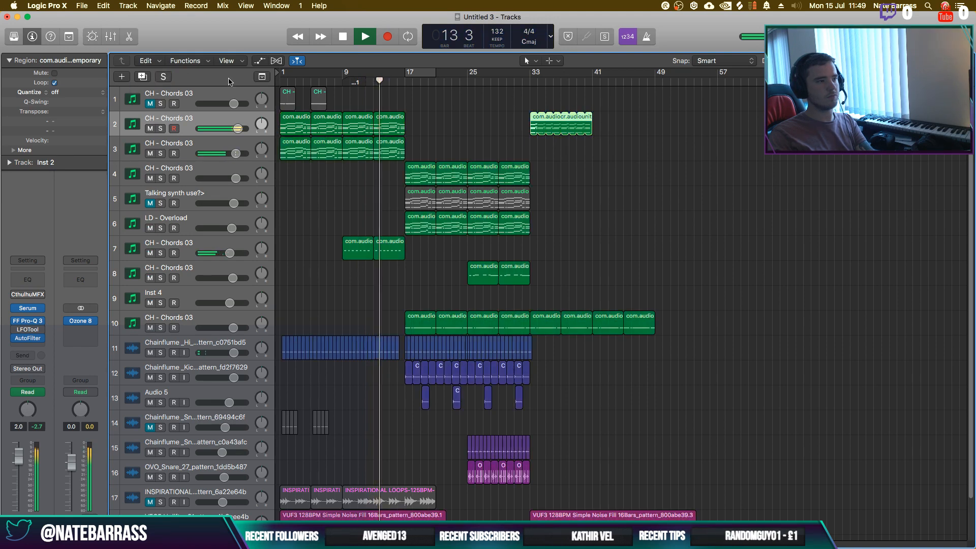
{"action": "left_click", "coordinate": [650, 205]}
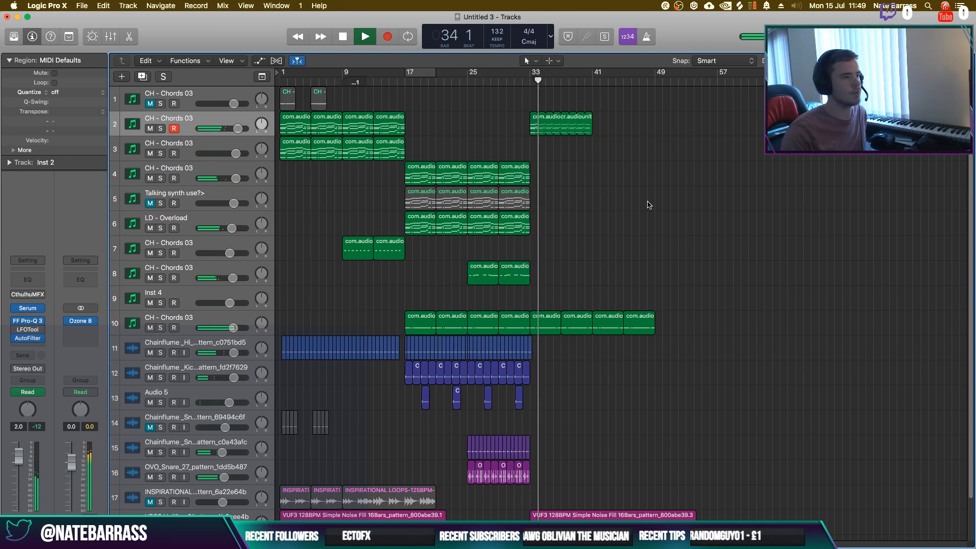
Raise track 2's Cutoff automation to 26 % near bar 32, just before the copied chord region
{"action": "left_click", "coordinate": [151, 130]}
{"action": "left_click", "coordinate": [163, 130]}
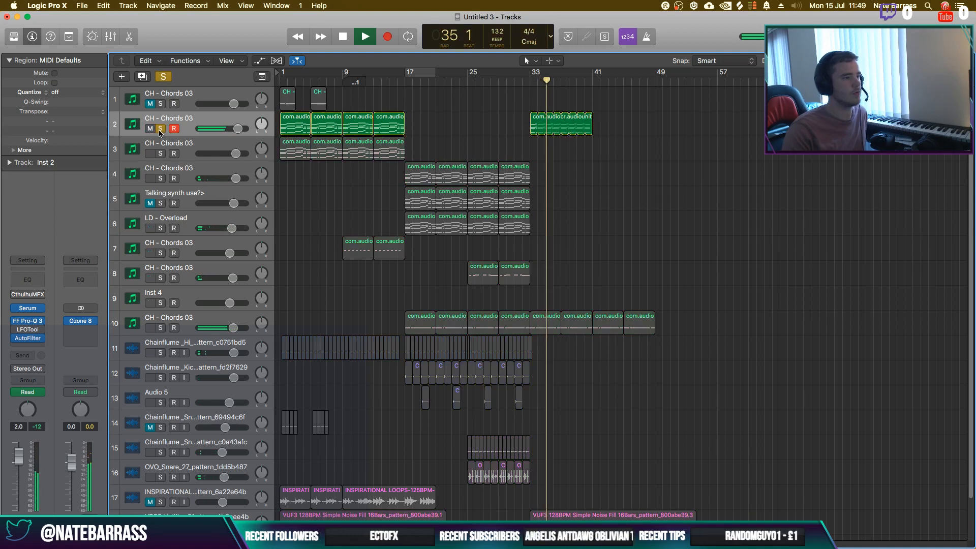
{"action": "left_click", "coordinate": [162, 131]}
{"action": "key", "text": "a"}
{"action": "left_click", "coordinate": [151, 131]}
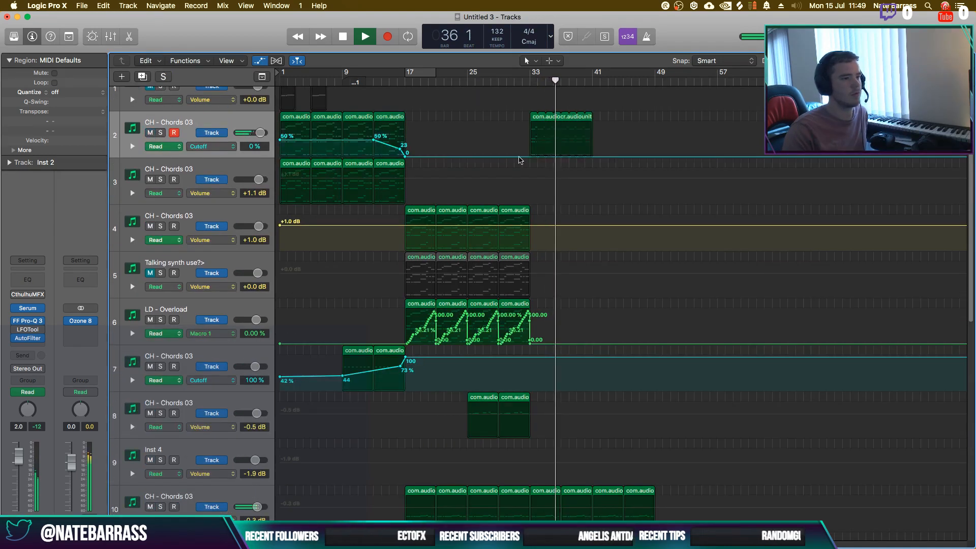
{"action": "left_click_drag", "start_coordinate": [527, 157], "coordinate": [523, 149]}
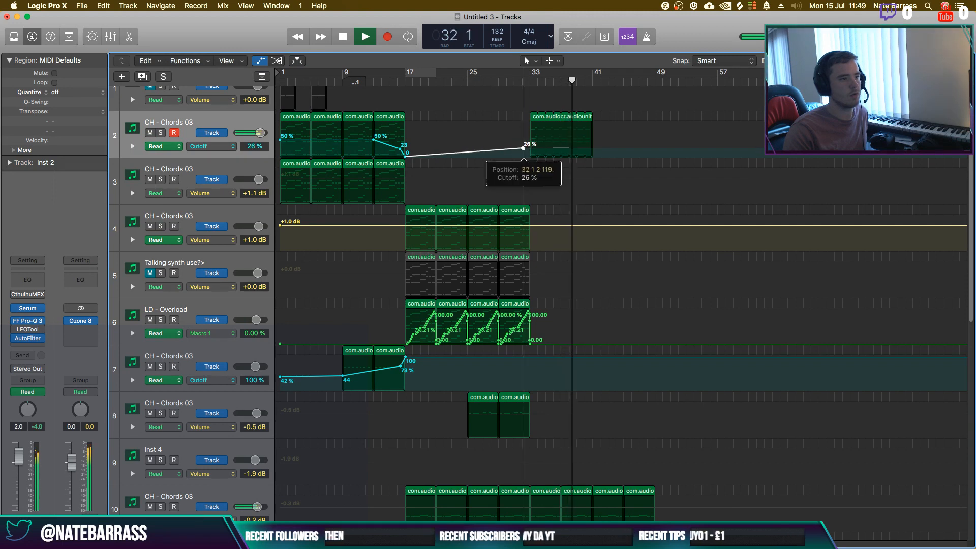
{"action": "key", "text": "a"}
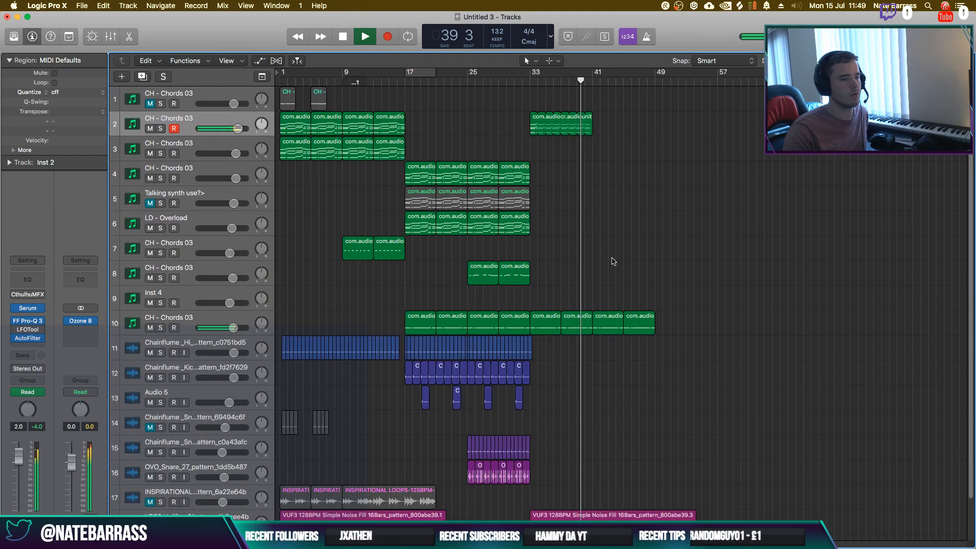
Play the transition into the new section at bar 33 with the full mix
{"action": "left_click", "coordinate": [516, 85]}
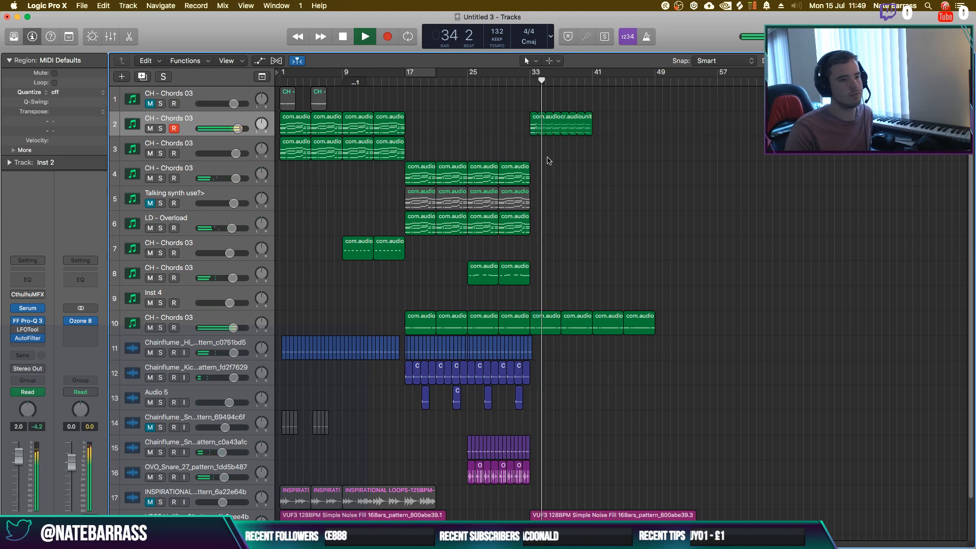
{"action": "left_click", "coordinate": [507, 83]}
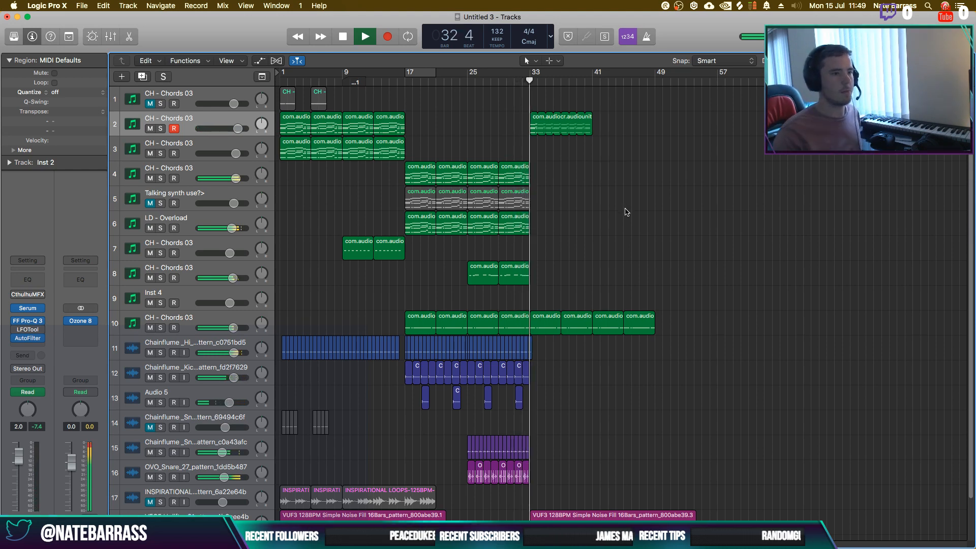
{"action": "key", "text": "space"}
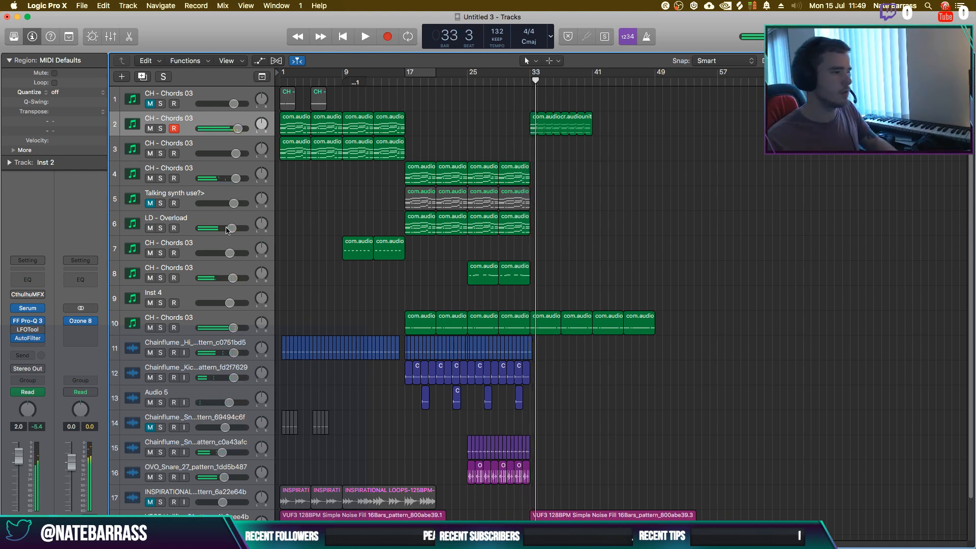
Solo the LD - Overload track and play it with a cycle range over bars 17 to 21
{"action": "left_click", "coordinate": [227, 229]}
{"action": "key", "text": "s"}
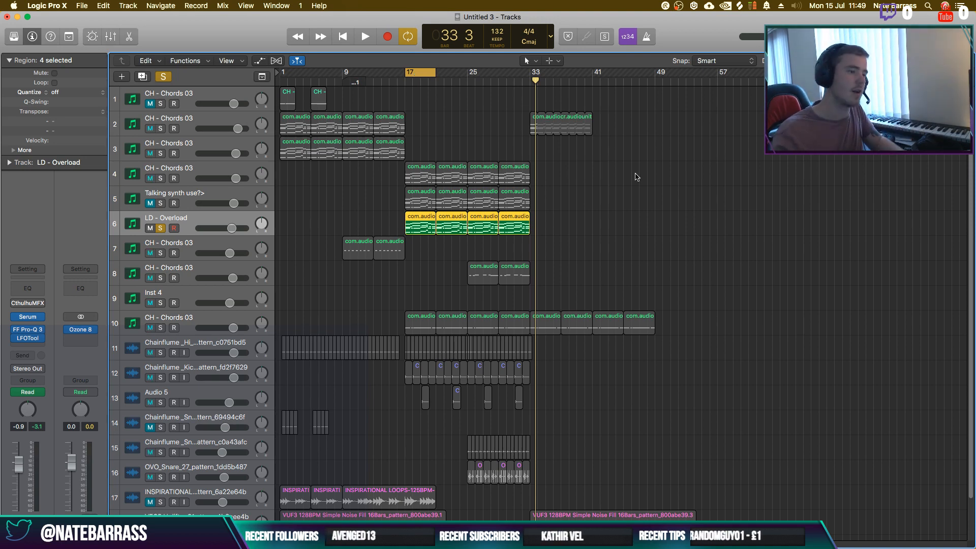
{"action": "key", "text": "shift+space"}
{"action": "left_click", "coordinate": [614, 240]}
{"action": "key", "text": "space"}
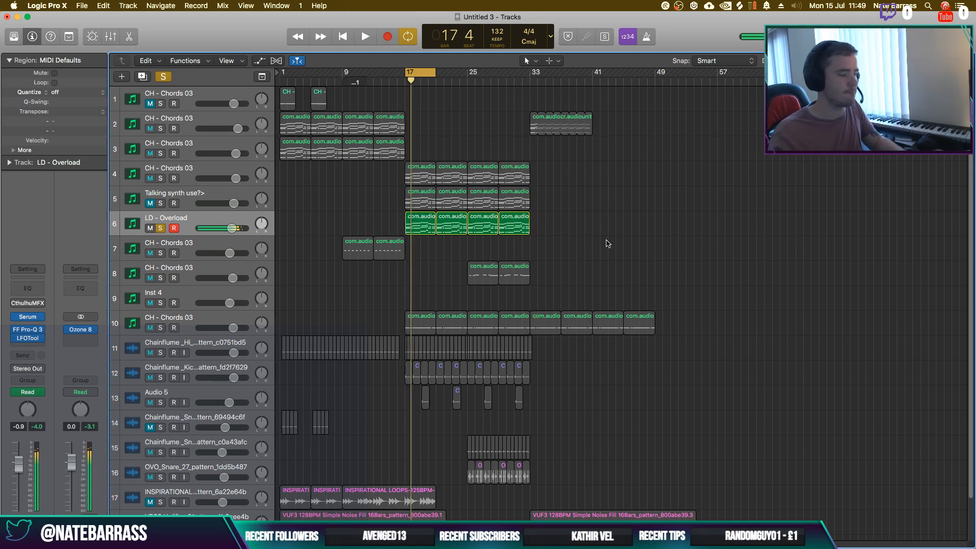
Duplicate the LD - Overload track and copy its four regions to bar 49 on the new track
{"action": "key", "text": "super+d"}
{"action": "left_click_drag", "start_coordinate": [421, 229], "coordinate": [672, 254]}
{"action": "left_click", "coordinate": [532, 188]}
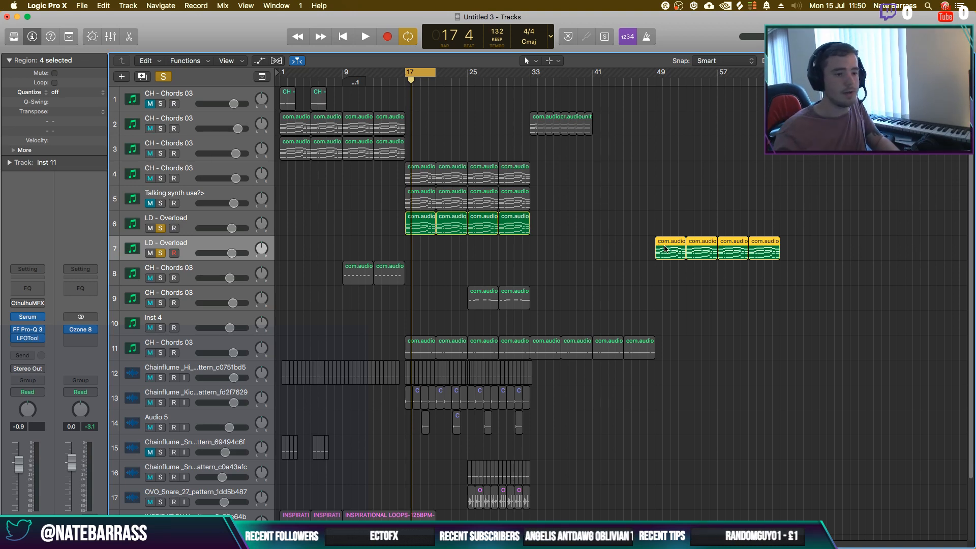
Move the cycle range to bars 49 to 53 and play the copied LD - Overload regions there
{"action": "left_click_drag", "start_coordinate": [431, 77], "coordinate": [677, 80]}
{"action": "left_click", "coordinate": [712, 196]}
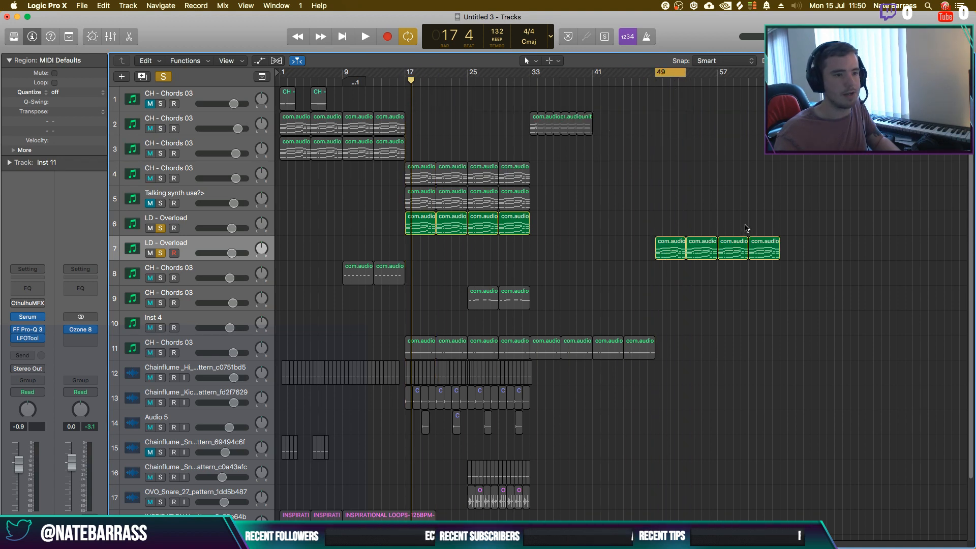
{"action": "key", "text": "space"}
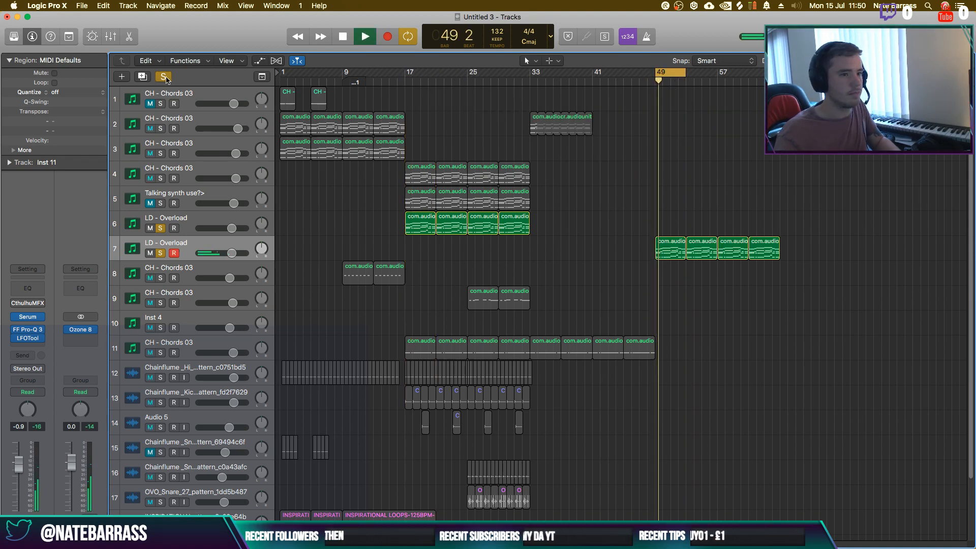
{"action": "left_click", "coordinate": [164, 76]}
{"action": "key", "text": "space"}
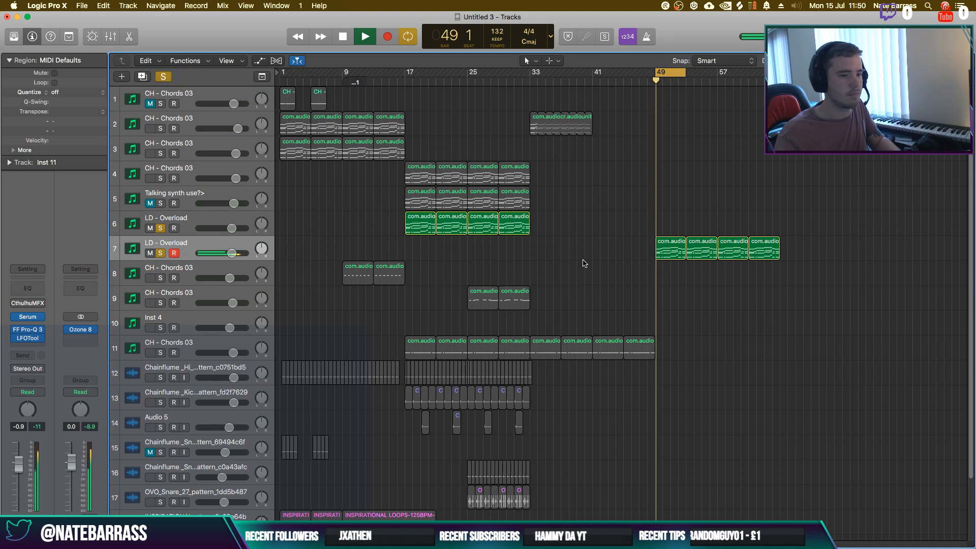
Compare the original LD - Overload at bar 17 with the copy at bar 49, soloing only the duplicate track
{"action": "double_click", "coordinate": [407, 81]}
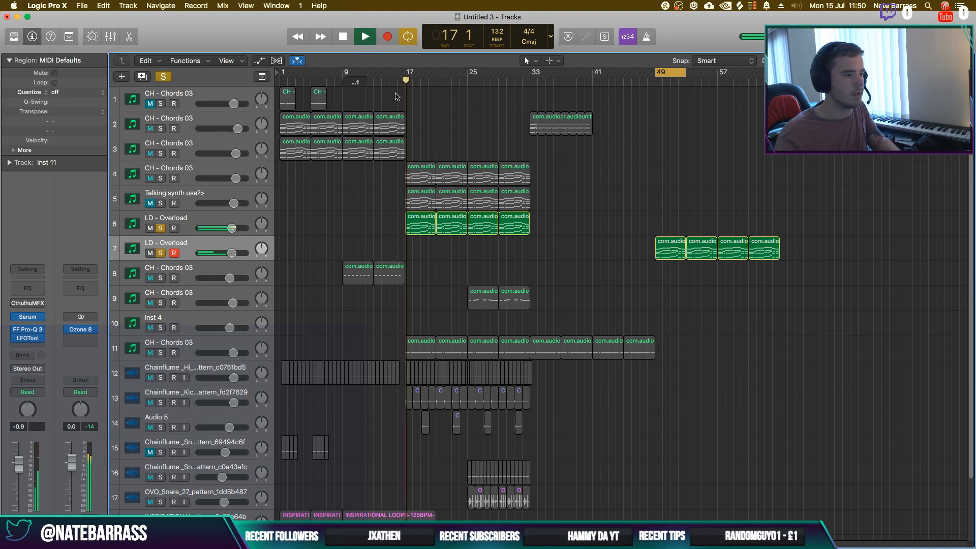
{"action": "left_click", "coordinate": [162, 254]}
{"action": "left_click", "coordinate": [161, 254]}
{"action": "left_click", "coordinate": [162, 254], "text": "alt"}
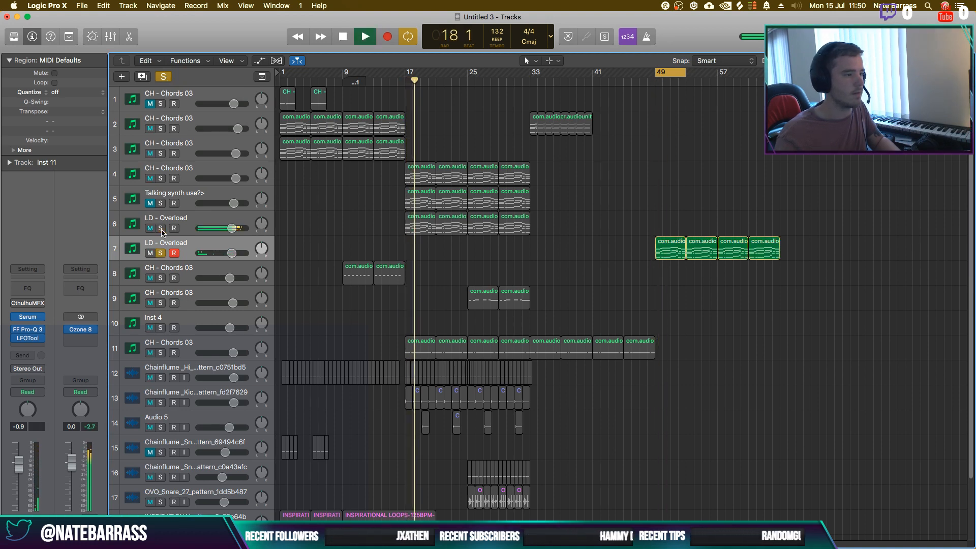
{"action": "left_click", "coordinate": [654, 82]}
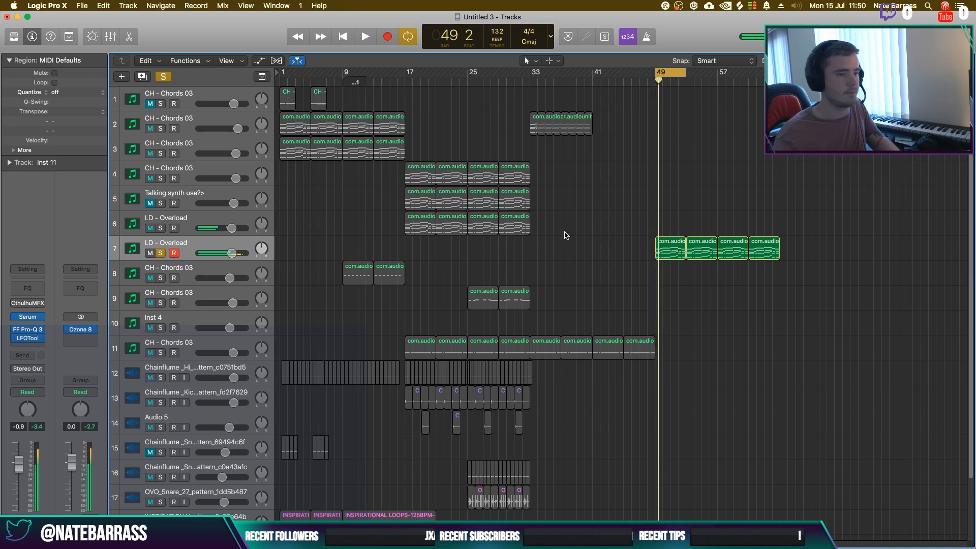
Delete the duplicated LD - Overload track together with its regions
{"action": "key", "text": "Delete"}
{"action": "key", "text": "super+Delete"}
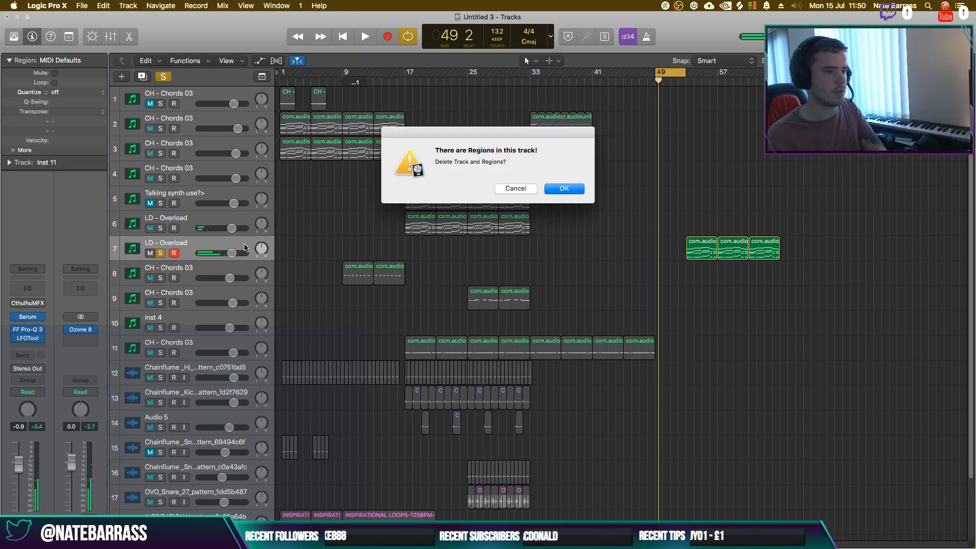
{"action": "left_click", "coordinate": [559, 188]}
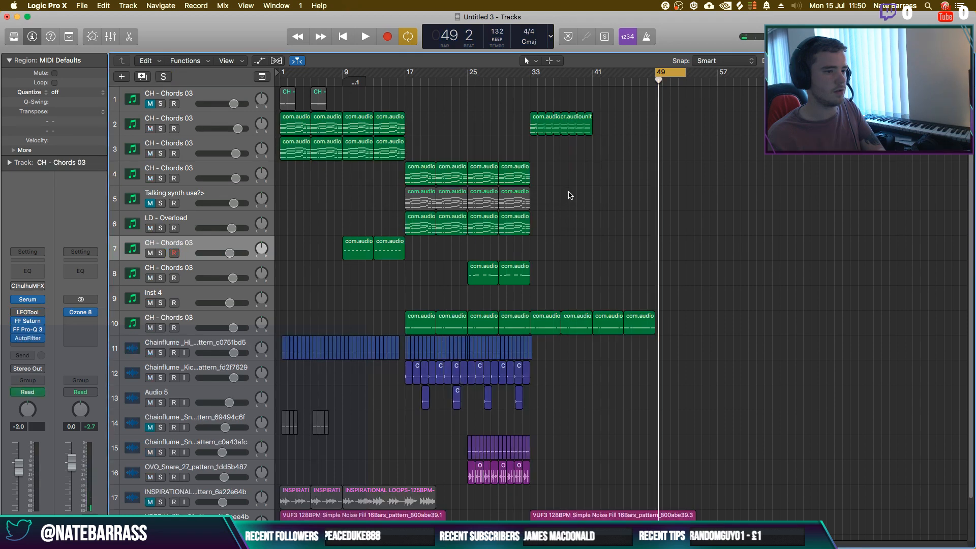
Duplicate the LD - Overload track and copy its four regions from bar 17 onto it without the automation data
{"action": "left_click", "coordinate": [209, 226]}
{"action": "key", "text": "super+d"}
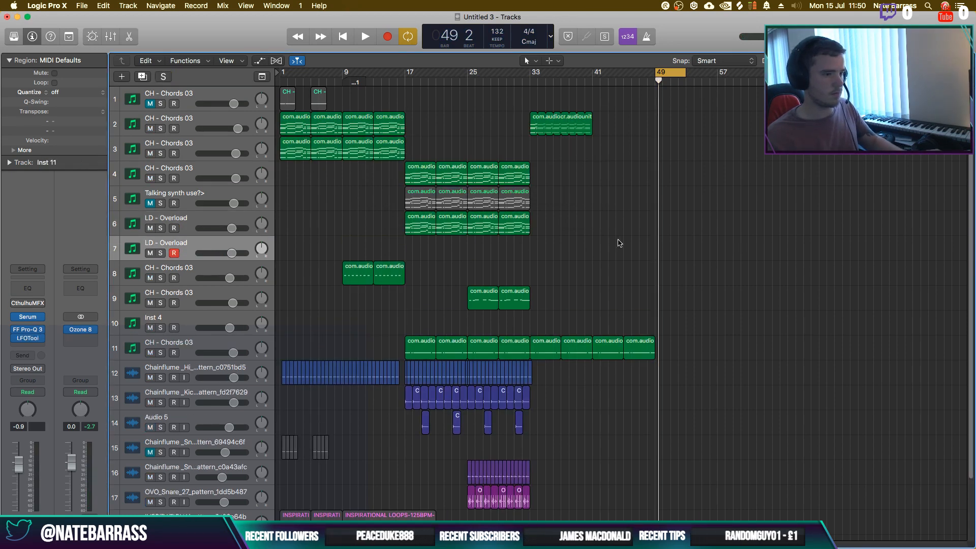
{"action": "left_click_drag", "start_coordinate": [614, 242], "coordinate": [426, 251]}
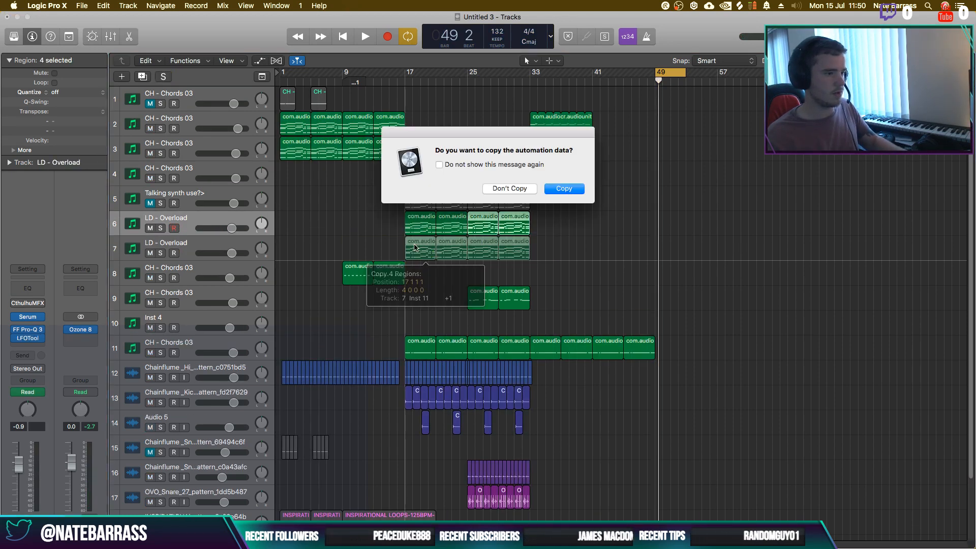
{"action": "left_click", "coordinate": [496, 190]}
Solo the duplicated LD - Overload track and play it from bar 17
{"action": "left_click", "coordinate": [160, 253]}
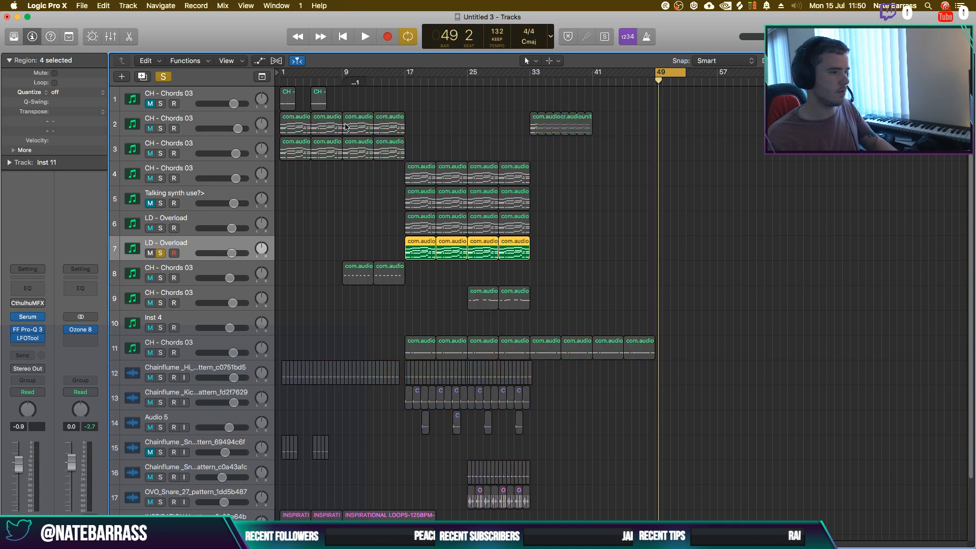
{"action": "left_click", "coordinate": [406, 82]}
{"action": "key", "text": "space"}
{"action": "key", "text": "space"}
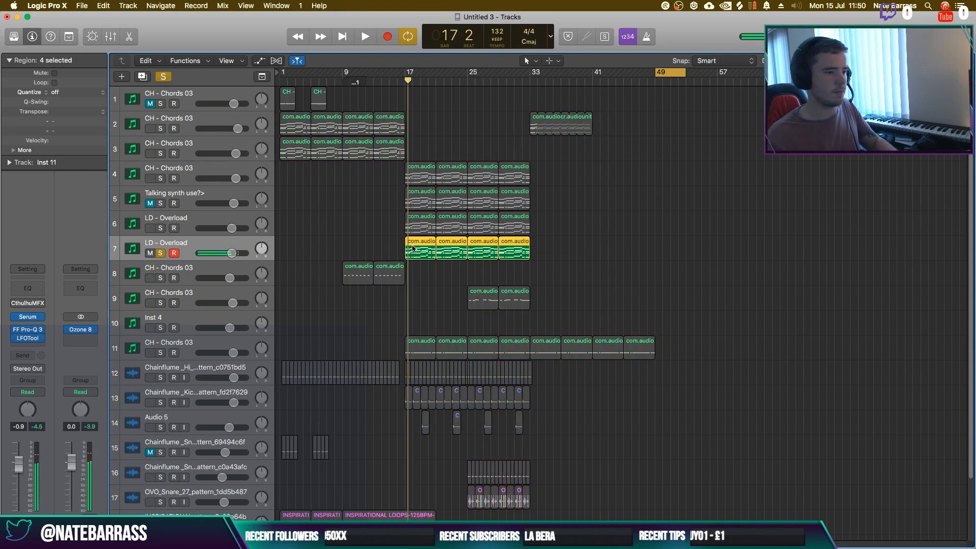
Move the duplicate track's four regions to bar 49 and play them
{"action": "left_click_drag", "start_coordinate": [417, 250], "coordinate": [669, 249]}
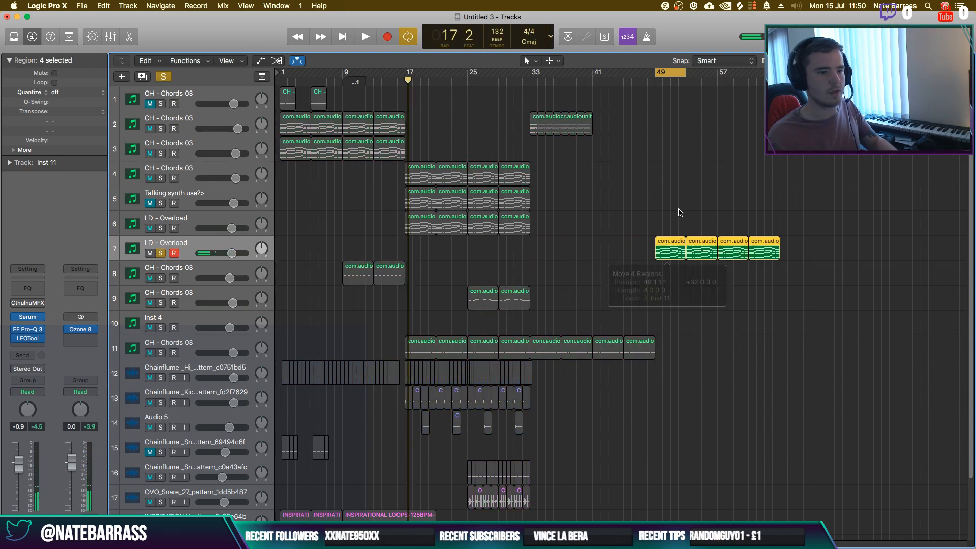
{"action": "left_click", "coordinate": [684, 213]}
{"action": "key", "text": "space"}
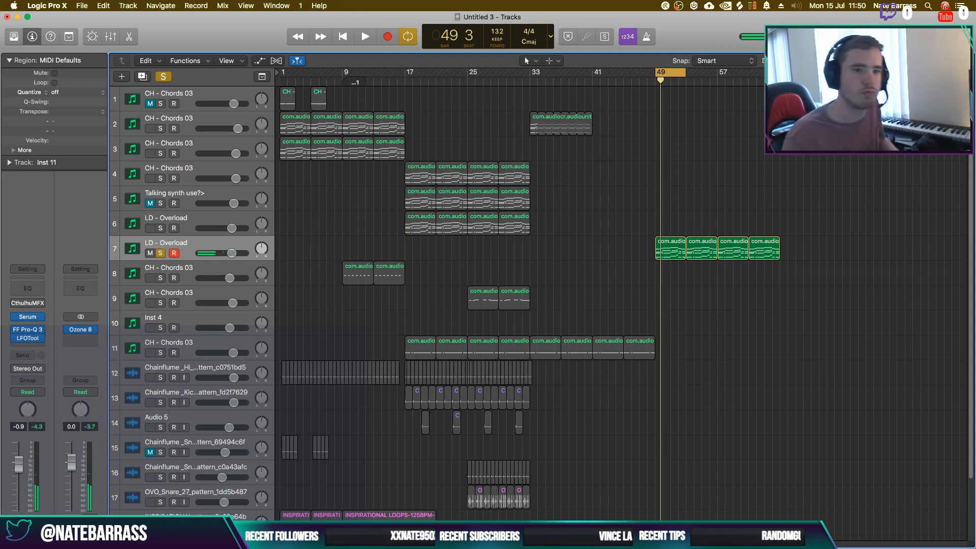
Turn off the solo and copy one kick region on track 13 to bar 49, checking it in playback
{"action": "key", "text": "super+Right"}
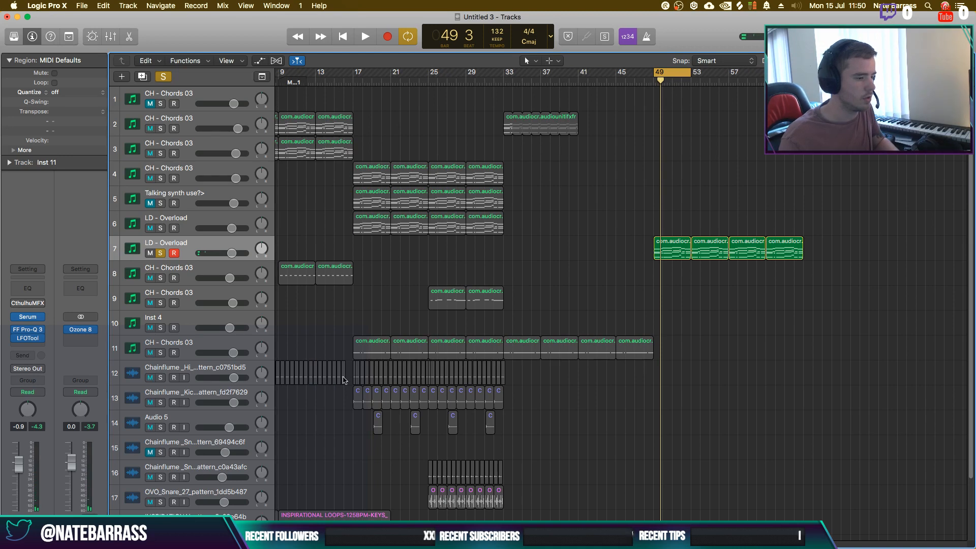
{"action": "left_click", "coordinate": [162, 252]}
{"action": "left_click", "coordinate": [356, 401]}
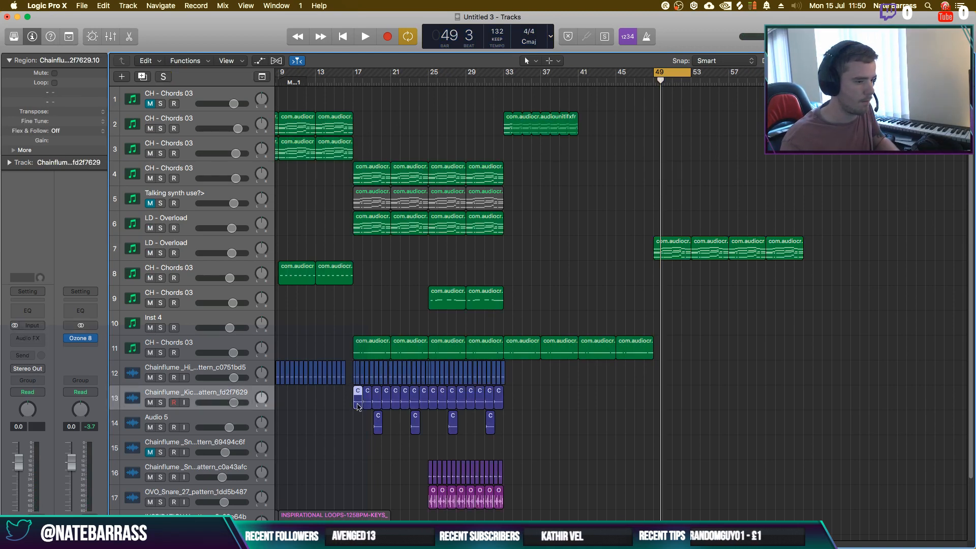
{"action": "left_click_drag", "start_coordinate": [358, 406], "coordinate": [660, 394]}
{"action": "key", "text": "space"}
{"action": "key", "text": "space"}
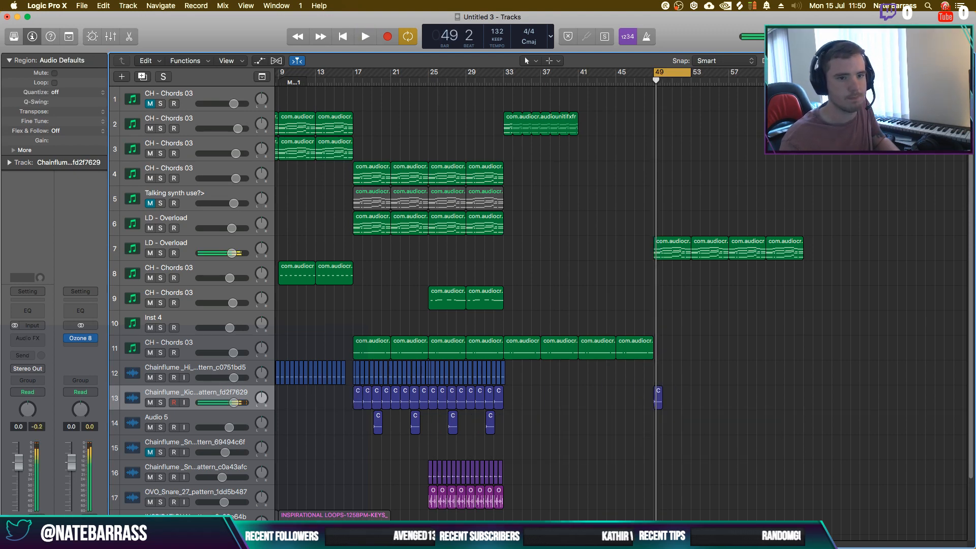
Copy the kick onto each beat of bar 49 on track 13 and play the pattern
{"action": "key", "text": "super+Right"}
{"action": "key", "text": "super+Right"}
{"action": "key", "text": "super+Right"}
{"action": "key", "text": "super+Right"}
{"action": "key", "text": "super+Right"}
{"action": "key", "text": "super+Right"}
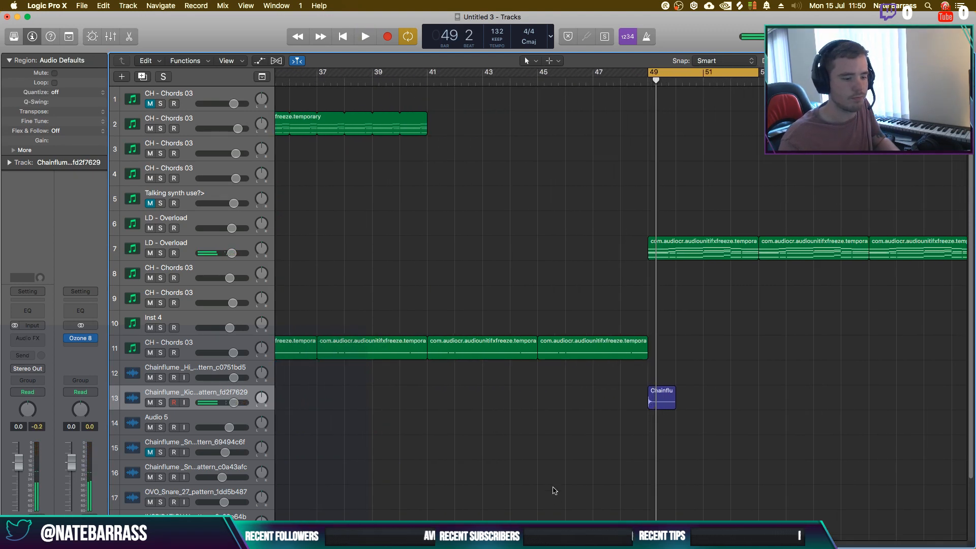
{"action": "scroll", "coordinate": [564, 415], "scroll_direction": "right", "scroll_amount": 5}
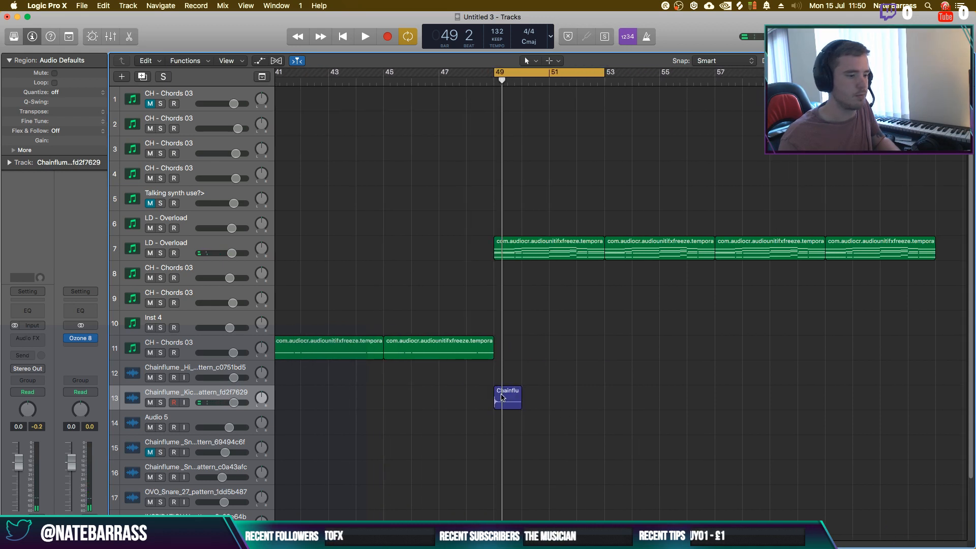
{"action": "key", "text": "space"}
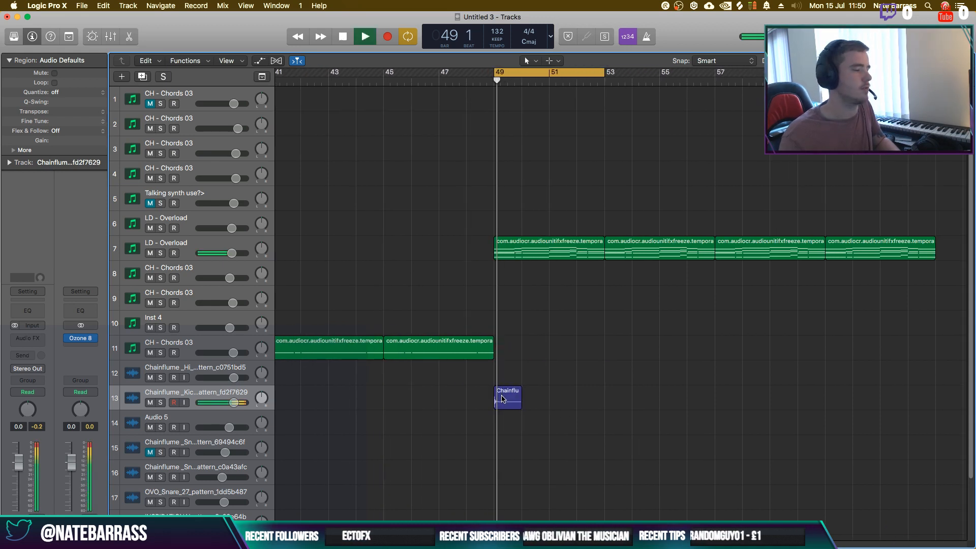
{"action": "left_click_drag", "start_coordinate": [502, 402], "coordinate": [526, 402]}
{"action": "key", "text": "space"}
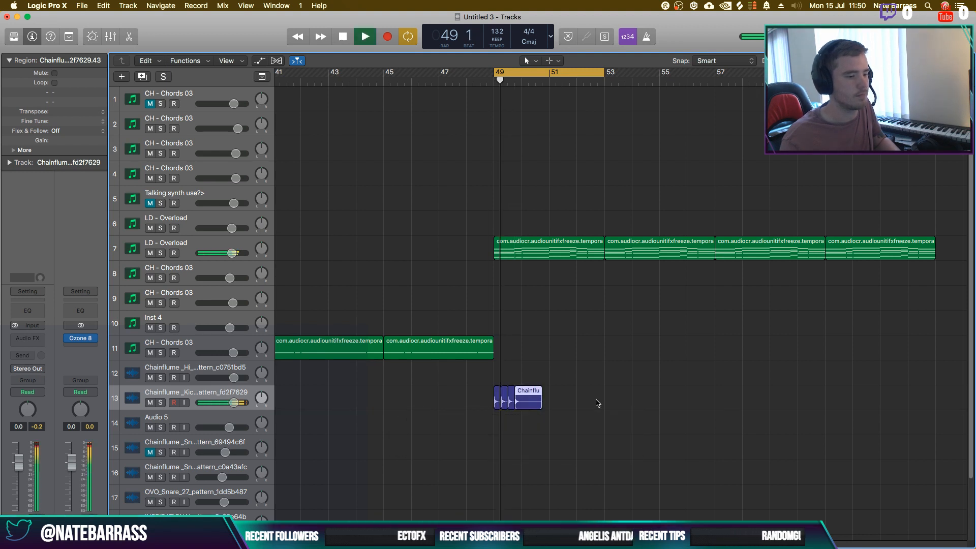
{"action": "key", "text": "space"}
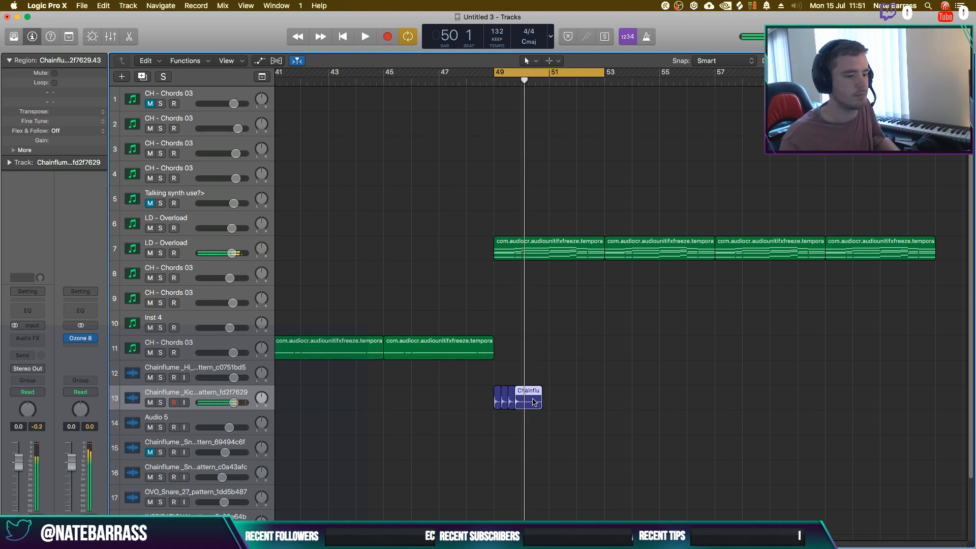
Repeat the four kicks on track 13 up to bar 53 and play them with the LD - Overload regions
{"action": "mouse_move", "coordinate": [540, 405]}
{"action": "left_mouse_down"}
{"action": "mouse_move", "coordinate": [524, 407]}
{"action": "mouse_move", "coordinate": [551, 409]}
{"action": "left_mouse_up"}
{"action": "left_click", "coordinate": [484, 407]}
{"action": "left_click", "coordinate": [491, 406]}
{"action": "left_click_drag", "start_coordinate": [613, 437], "coordinate": [627, 442]}
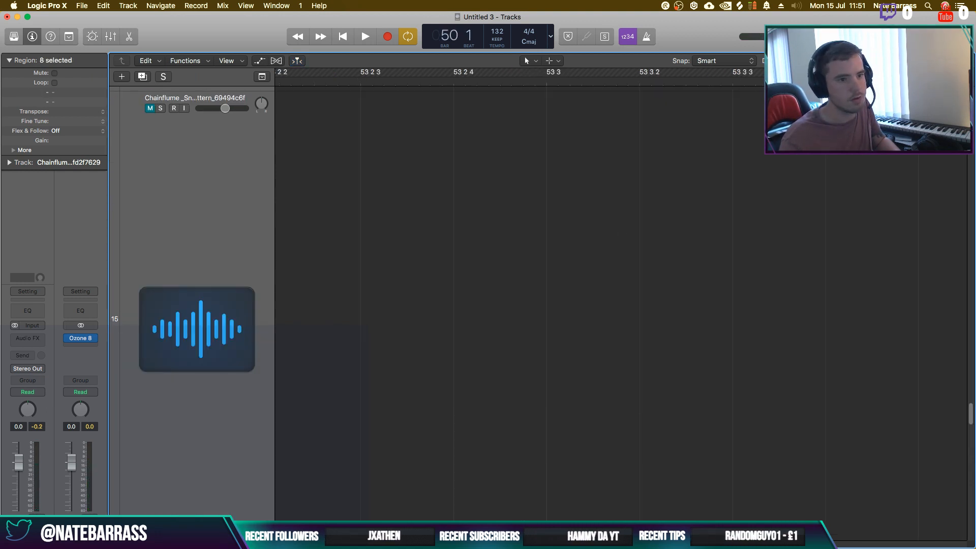
{"action": "left_click", "coordinate": [744, 196]}
{"action": "key", "text": "space"}
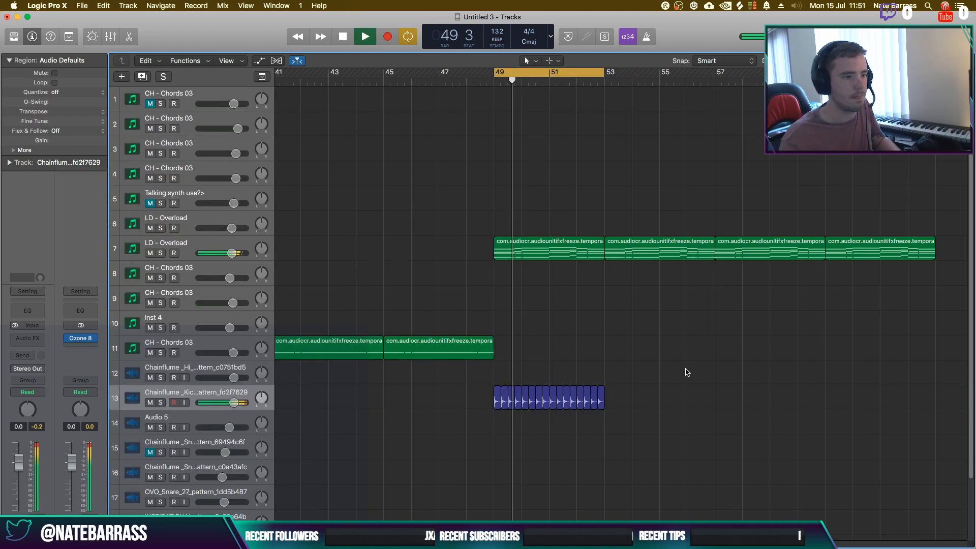
Copy the CH - Chords 03 region on track 11 to bar 49 and play it with the LD - Overload regions
{"action": "left_click", "coordinate": [211, 248]}
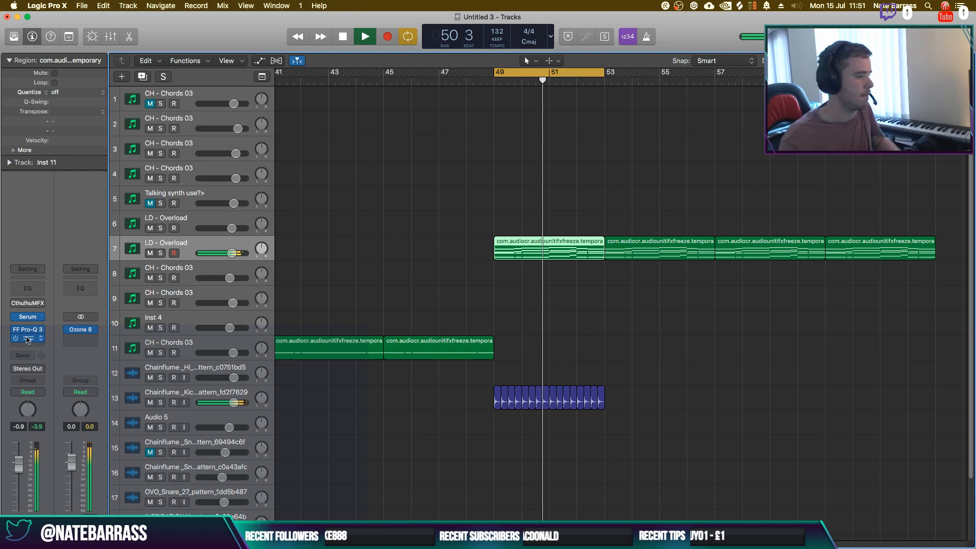
{"action": "left_click", "coordinate": [759, 355]}
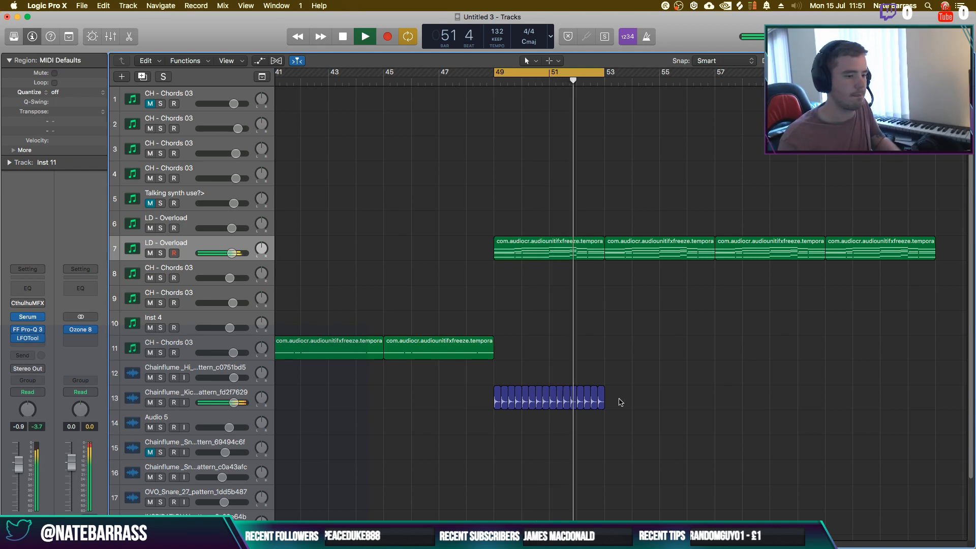
{"action": "scroll", "coordinate": [595, 508], "scroll_direction": "down", "scroll_amount": 3}
{"action": "key", "text": "space"}
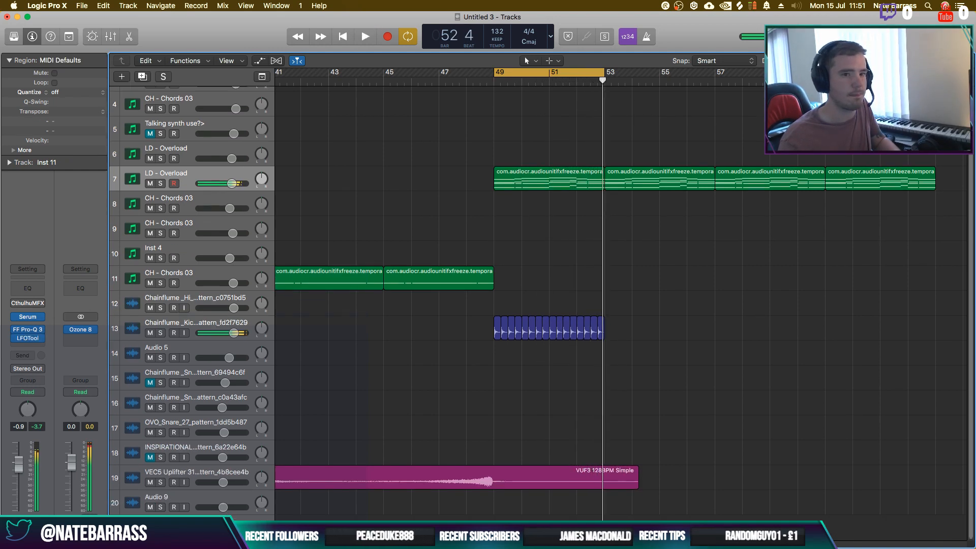
{"action": "key", "text": "super+Left"}
{"action": "key", "text": "super+Left"}
{"action": "key", "text": "super+Left"}
{"action": "left_click_drag", "start_coordinate": [553, 289], "coordinate": [597, 289]}
{"action": "key", "text": "space"}
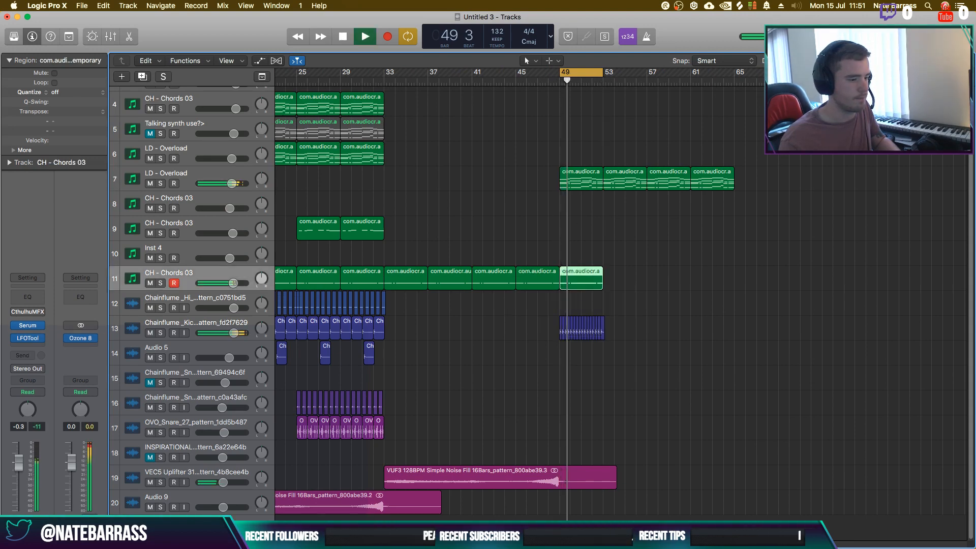
Copy the eight OVO_Snare_27 regions on track 17 from bar 25 to bar 49 and play them
{"action": "scroll", "coordinate": [597, 289], "scroll_direction": "left", "scroll_amount": 3}
{"action": "key", "text": "space"}
{"action": "left_click_drag", "start_coordinate": [454, 423], "coordinate": [620, 421]}
{"action": "key", "text": "space"}
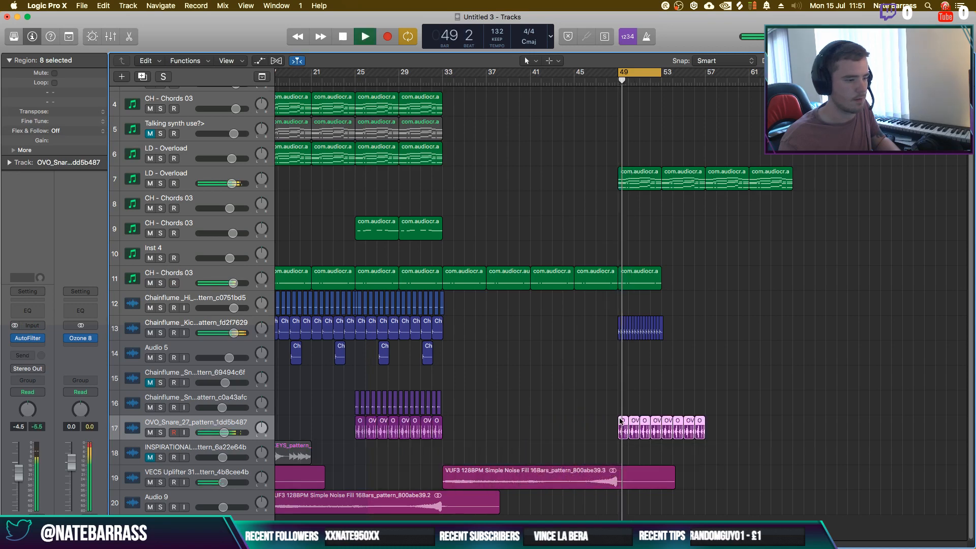
Move the copied OVO_Snare_27 regions to a new audio track below track 17 and raise that track's volume
{"action": "key", "text": "alt+super+a"}
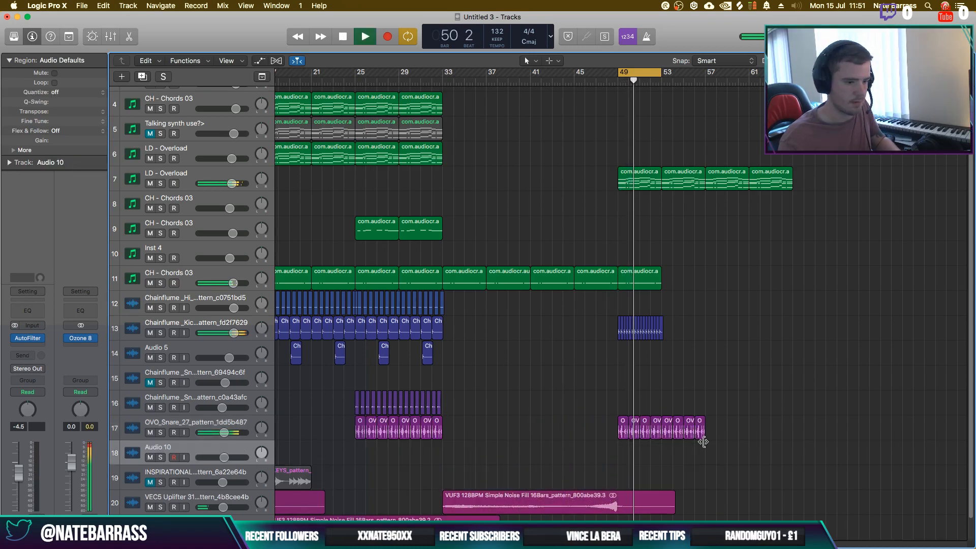
{"action": "left_click_drag", "start_coordinate": [703, 442], "coordinate": [635, 455]}
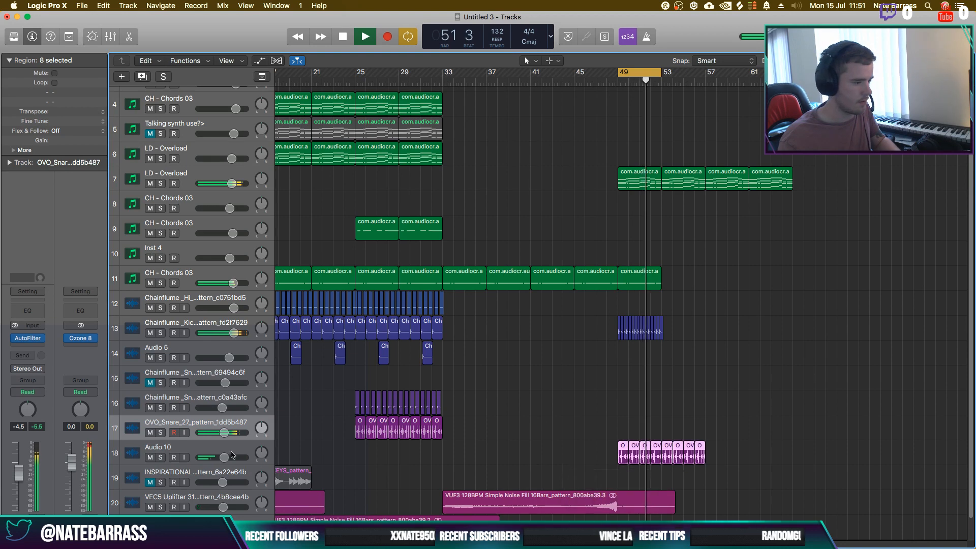
{"action": "left_click_drag", "start_coordinate": [225, 457], "coordinate": [235, 458]}
{"action": "left_click", "coordinate": [551, 449]}
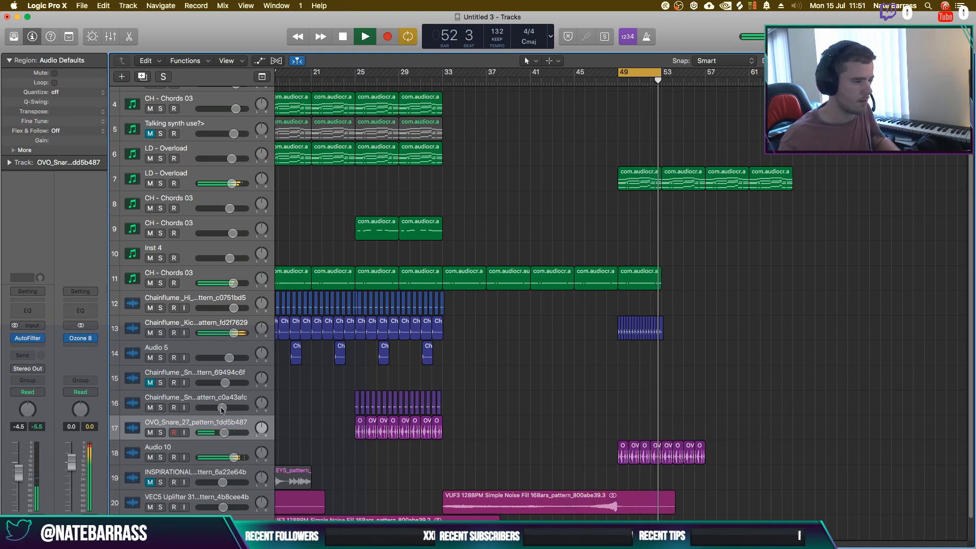
Audition snare track 16 in solo and copy regions from its bar 25 section to bar 49
{"action": "left_click", "coordinate": [160, 408]}
{"action": "key", "text": "space"}
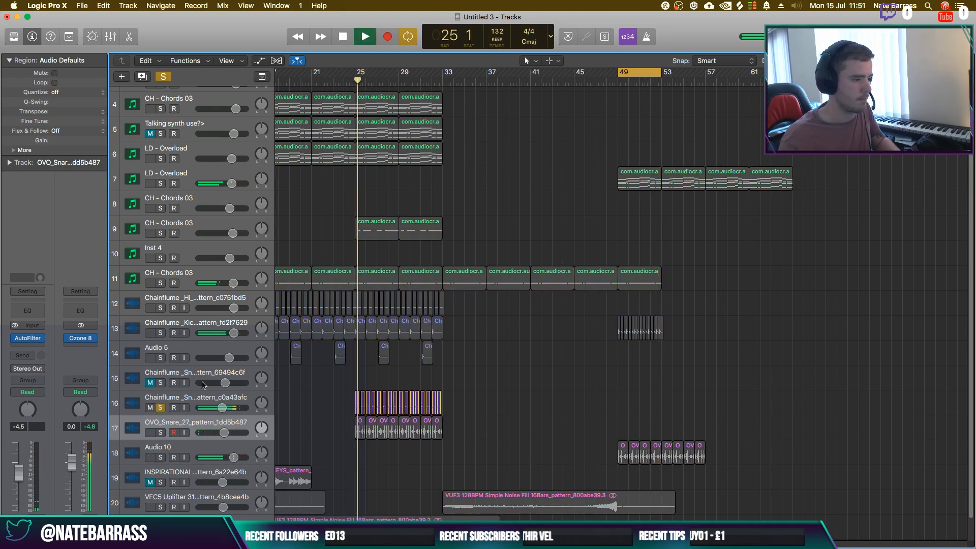
{"action": "left_click", "coordinate": [161, 408]}
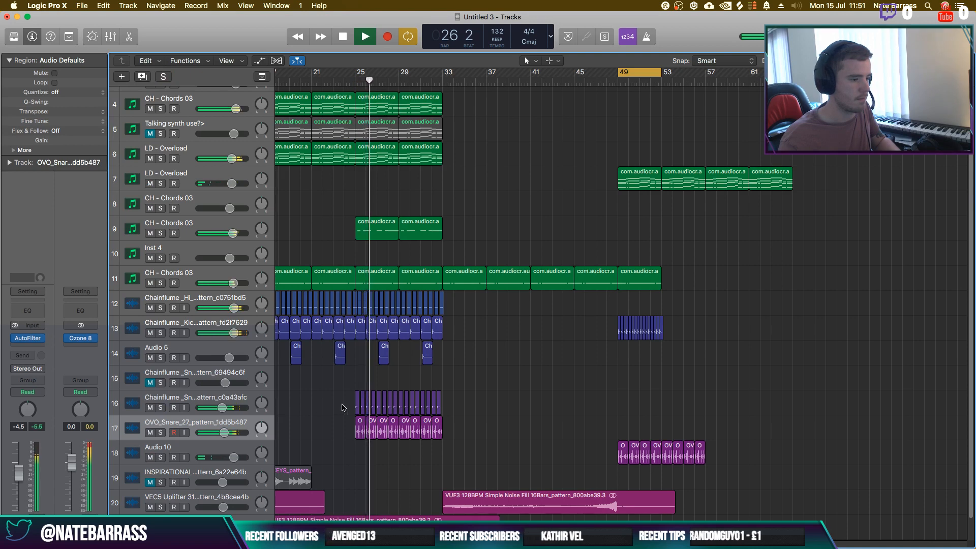
{"action": "left_click_drag", "start_coordinate": [357, 409], "coordinate": [645, 410]}
{"action": "left_click", "coordinate": [686, 410]}
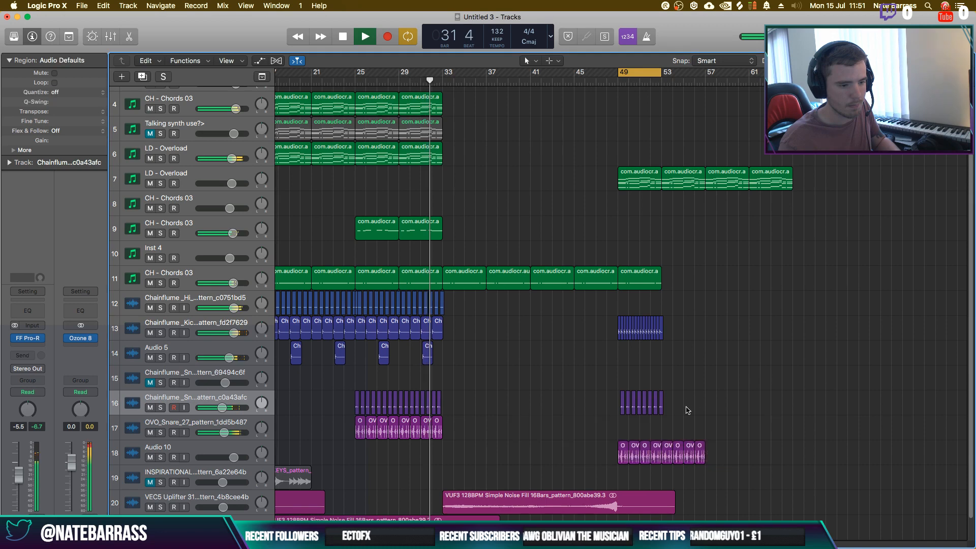
Delete the copied snare regions on track 16 between bars 49 and 53
{"action": "key", "text": "super+Right"}
{"action": "key", "text": "super+Right"}
{"action": "key", "text": "super+Right"}
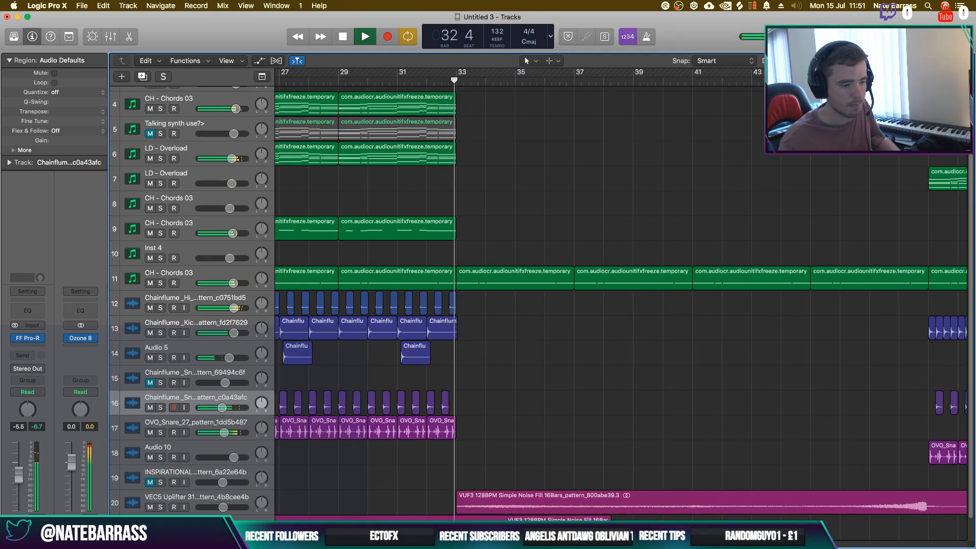
{"action": "scroll", "coordinate": [620, 300], "scroll_direction": "right", "scroll_amount": 10}
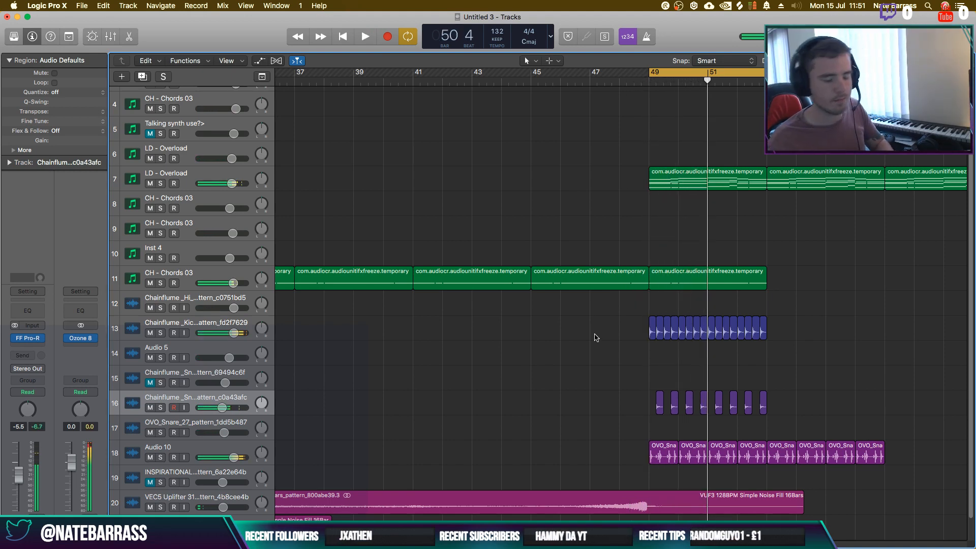
{"action": "left_click_drag", "start_coordinate": [808, 407], "coordinate": [659, 408]}
{"action": "key", "text": "Delete"}
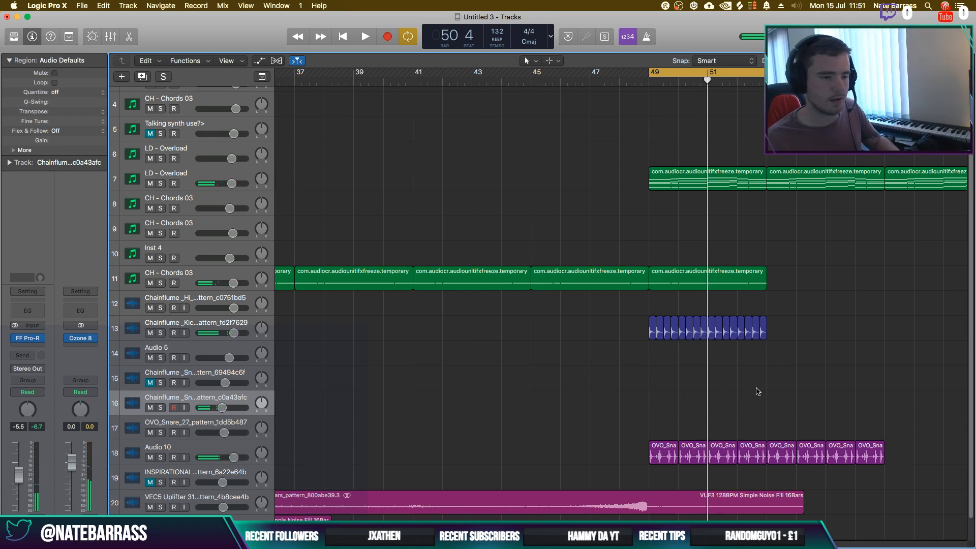
Delete the second-beat kicks of bars 49 and 50 on track 13 and play the pattern with Audio 10 muted
{"action": "left_click", "coordinate": [662, 340]}
{"action": "key", "text": "space"}
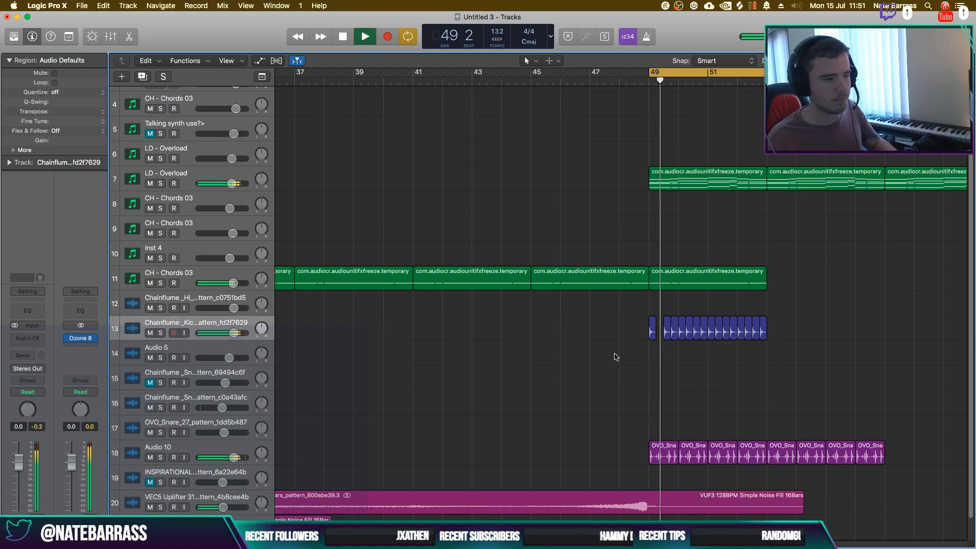
{"action": "key", "text": "space"}
{"action": "key", "text": "space"}
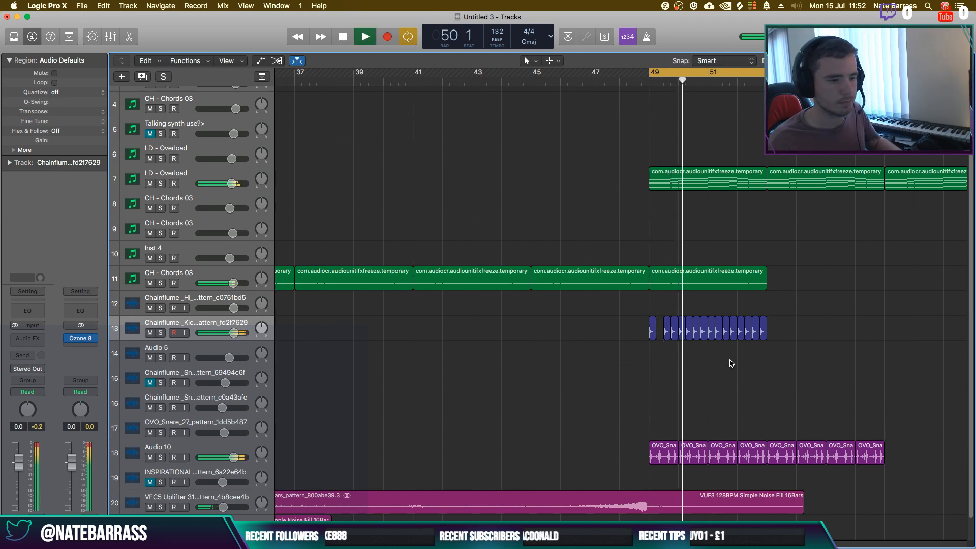
{"action": "key", "text": "space"}
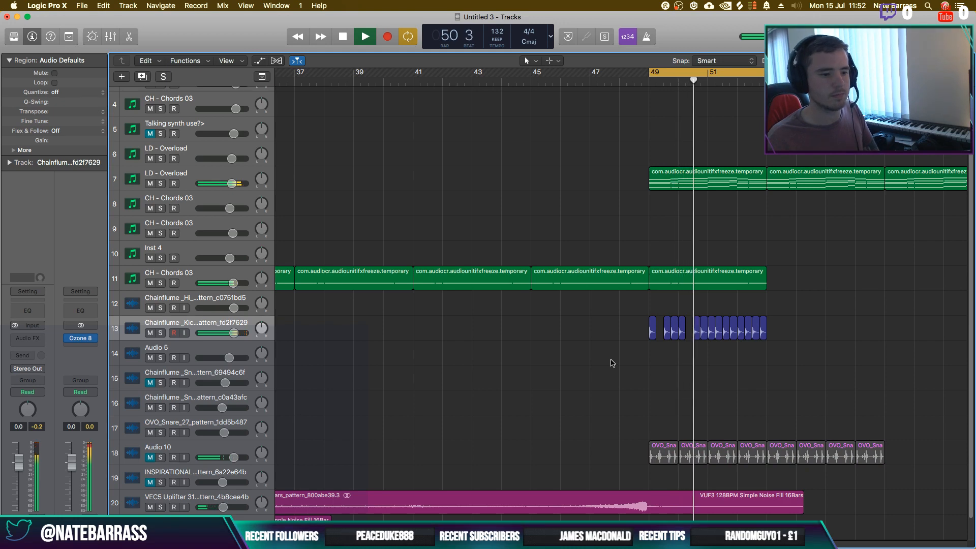
{"action": "key", "text": "space"}
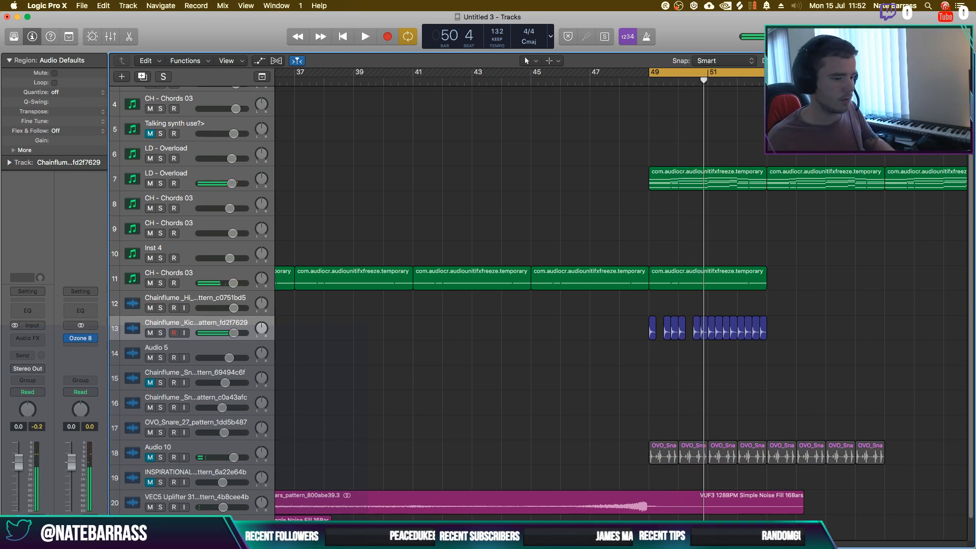
Copy the third-beat kick of bar 50 to Audio 5, placed slightly before beat 4, and play it
{"action": "scroll", "coordinate": [495, 357], "scroll_direction": "right", "scroll_amount": 5}
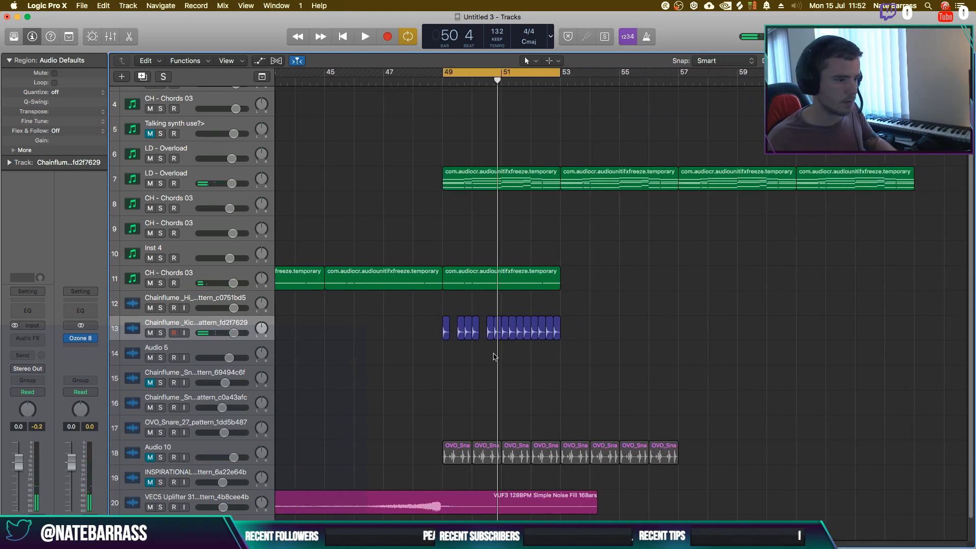
{"action": "key", "text": "space"}
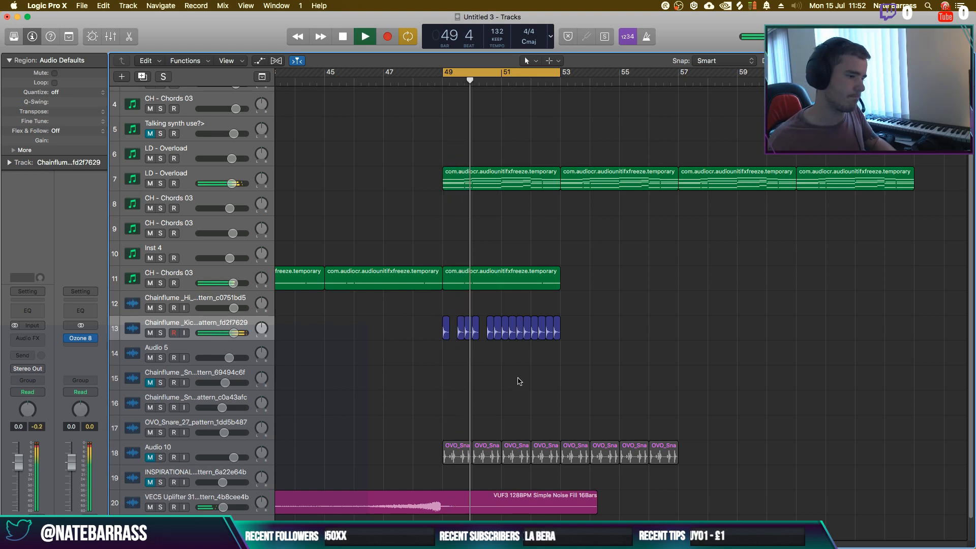
{"action": "key", "text": "space"}
{"action": "left_click", "coordinate": [489, 333]}
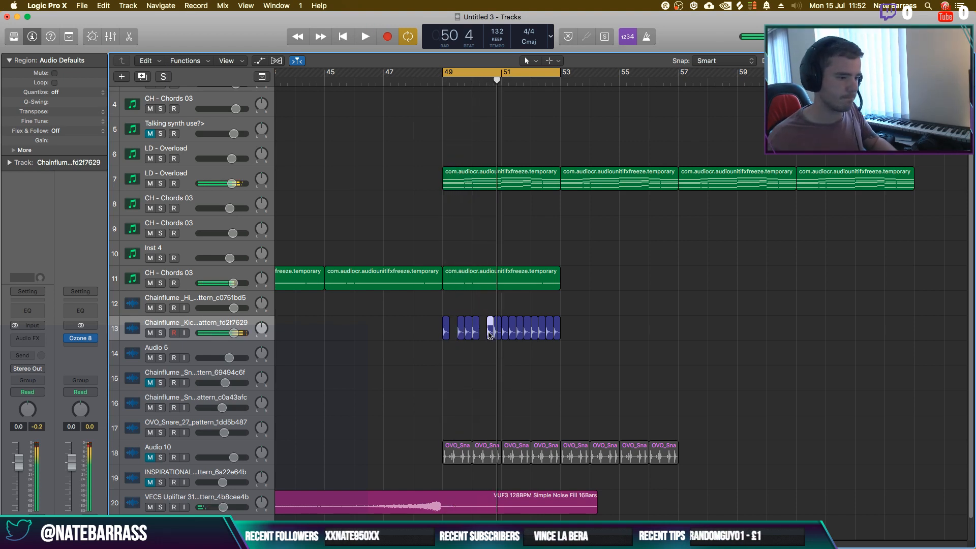
{"action": "left_click_drag", "start_coordinate": [491, 342], "coordinate": [489, 365]}
{"action": "key", "text": "space"}
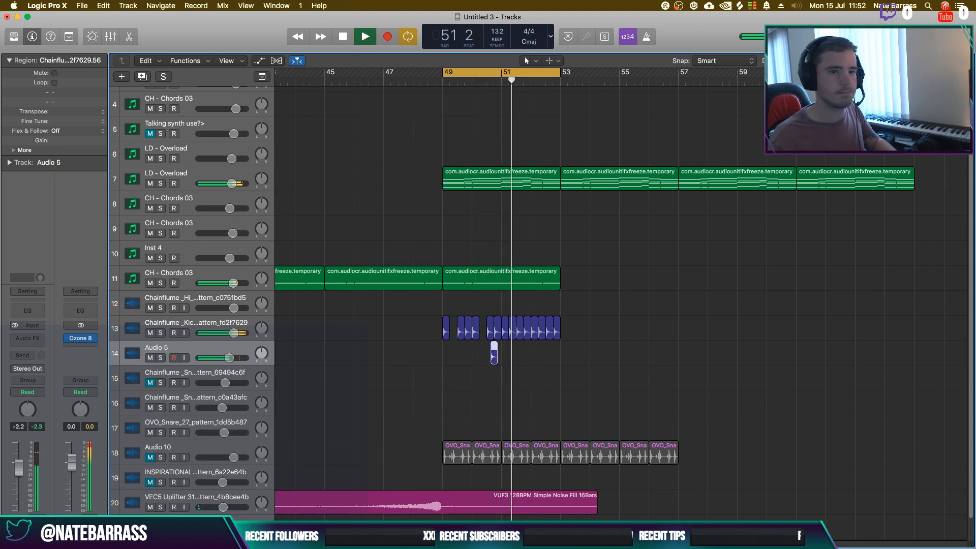
Delete the second-beat kick of bar 51 on track 13 and play the pattern
{"action": "key", "text": "super+Right"}
{"action": "key", "text": "super+Right"}
{"action": "key", "text": "super+Right"}
{"action": "left_click", "coordinate": [540, 331]}
{"action": "key", "text": "Delete"}
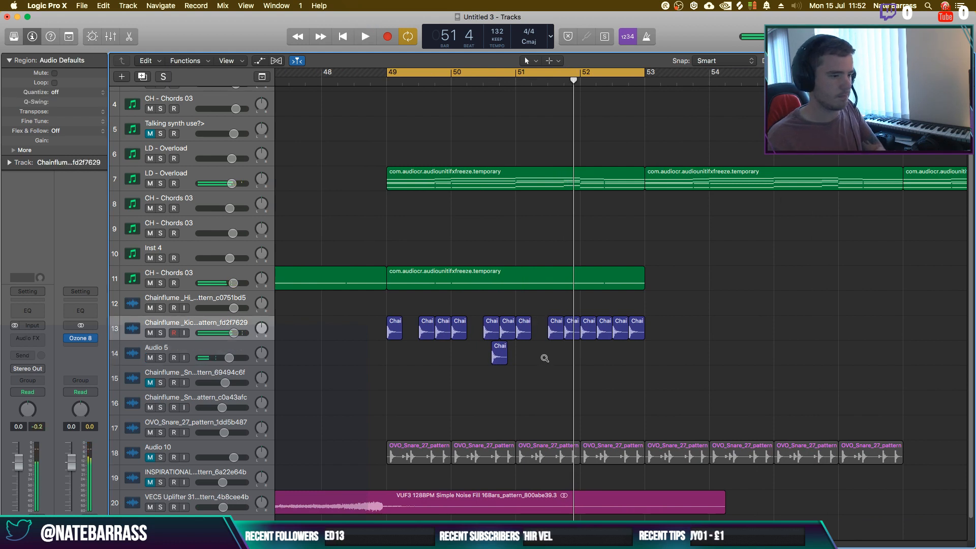
{"action": "key", "text": "space"}
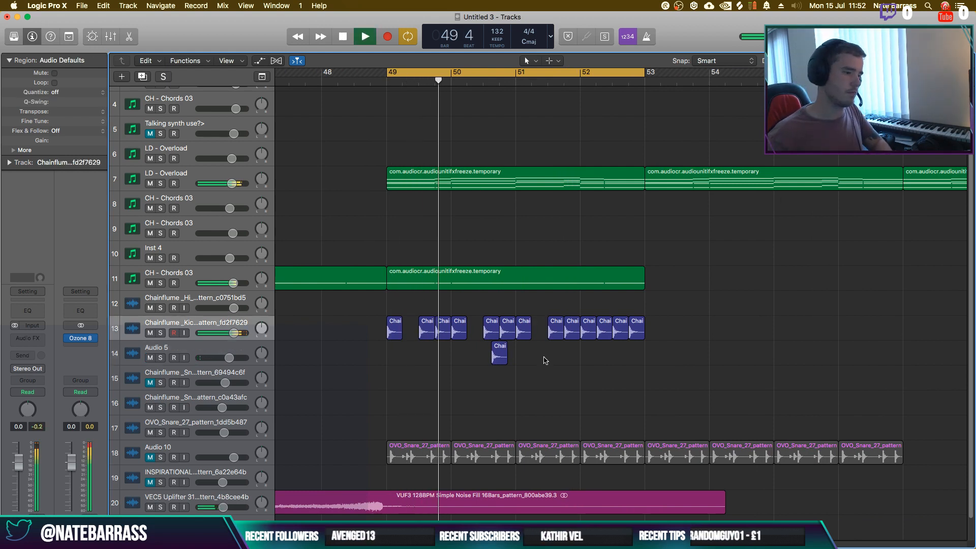
Move the fourth-beat kick of bar 49 from track 13 to Audio 5, slightly earlier, and play it
{"action": "key", "text": "space"}
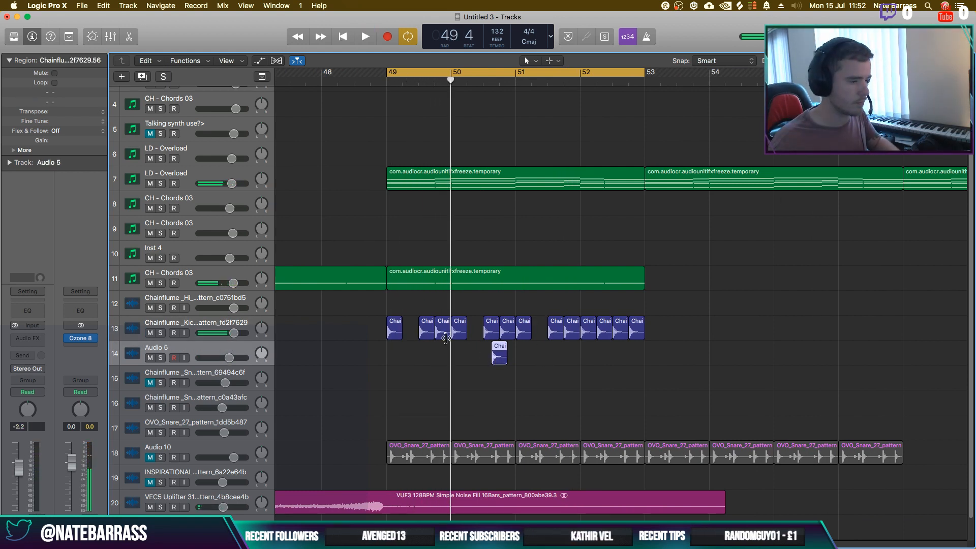
{"action": "left_click_drag", "start_coordinate": [442, 331], "coordinate": [440, 352]}
{"action": "key", "text": "space"}
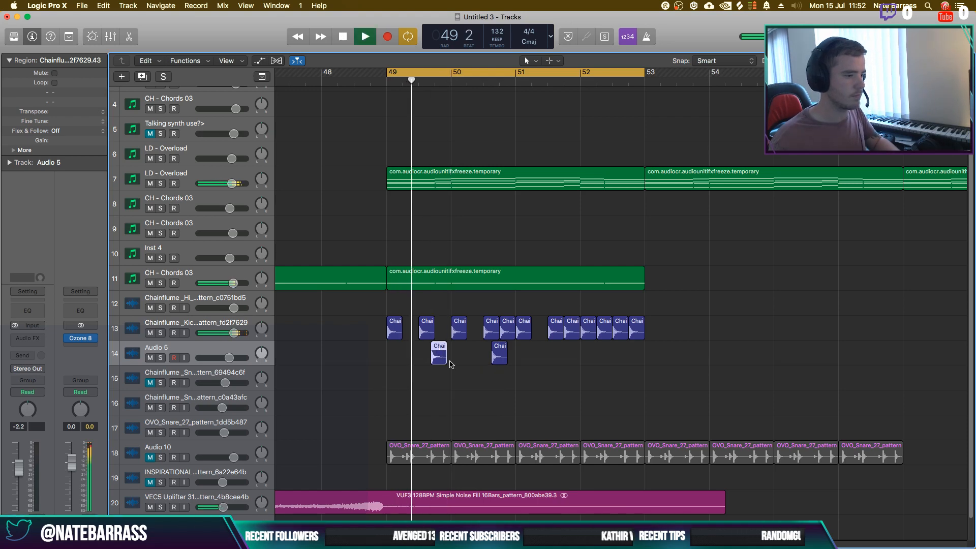
{"action": "key", "text": "space"}
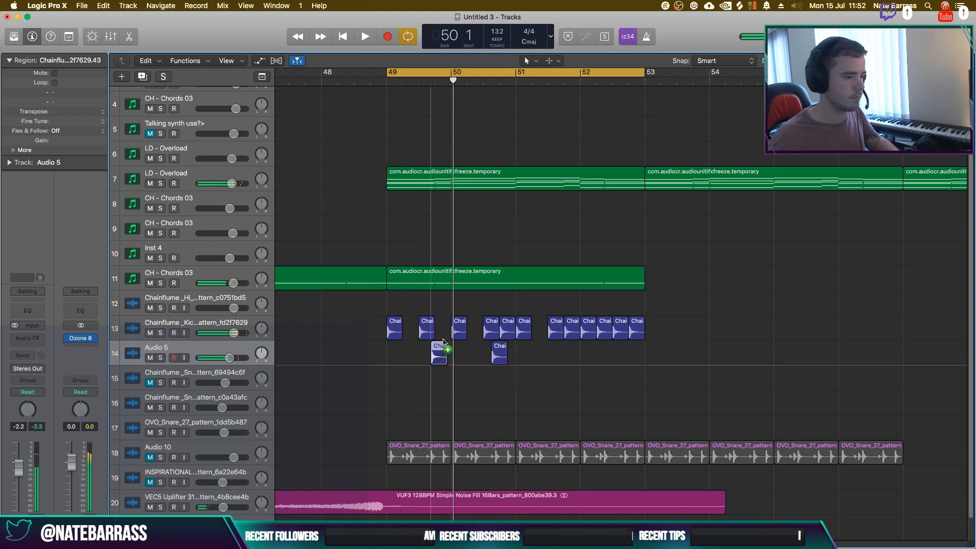
Copy the Audio 5 kick back to track 13 just after beat 4 of bar 49 and play the pattern repeatedly
{"action": "left_click_drag", "start_coordinate": [443, 340], "coordinate": [452, 335]}
{"action": "key", "text": "space"}
{"action": "key", "text": "space"}
{"action": "key", "text": "space"}
{"action": "key", "text": "space"}
{"action": "key", "text": "space"}
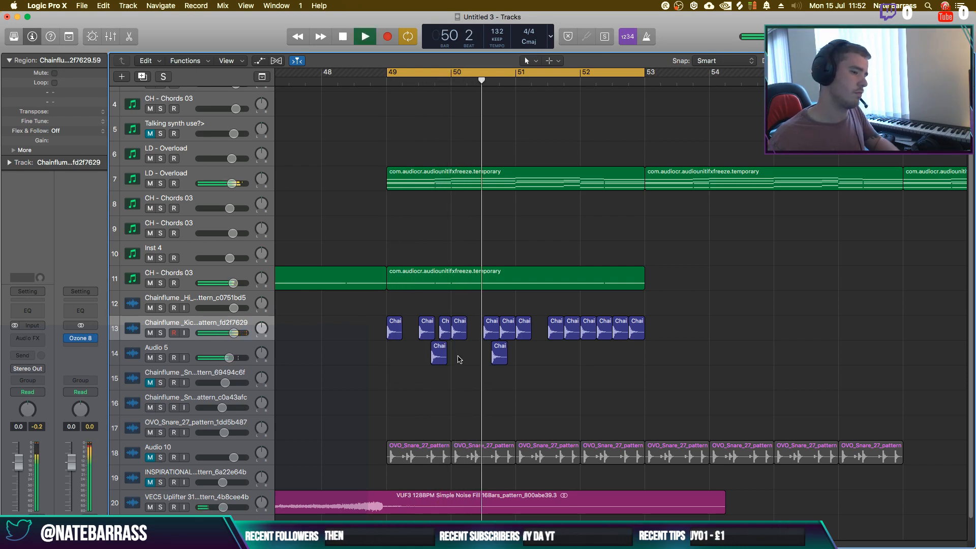
Shift the bar 50 kick on Audio 5 slightly later, delete it, and play the pattern without it
{"action": "key", "text": "space"}
{"action": "left_click_drag", "start_coordinate": [504, 358], "coordinate": [509, 359]}
{"action": "key", "text": "space"}
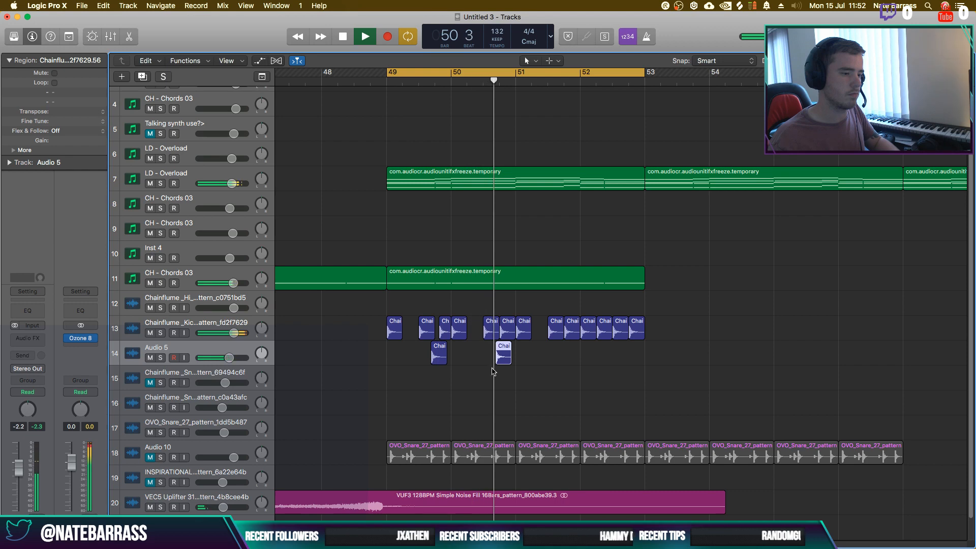
{"action": "key", "text": "space"}
{"action": "left_click_drag", "start_coordinate": [505, 359], "coordinate": [503, 359]}
{"action": "key", "text": "Delete"}
{"action": "key", "text": "space"}
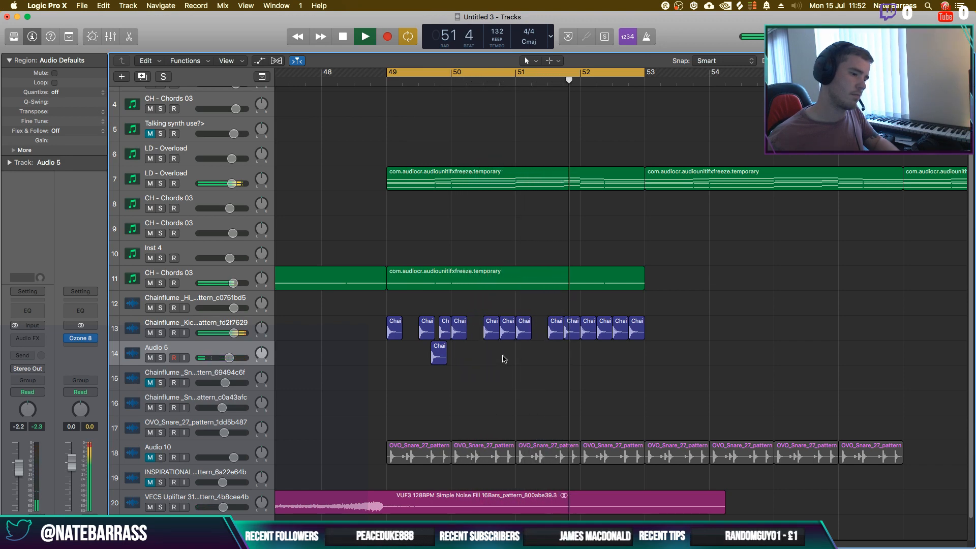
Replace the bar 51 kicks on tracks 13 and 14 with a copy of the bar 49 kick pattern
{"action": "left_click_drag", "start_coordinate": [440, 356], "coordinate": [568, 362]}
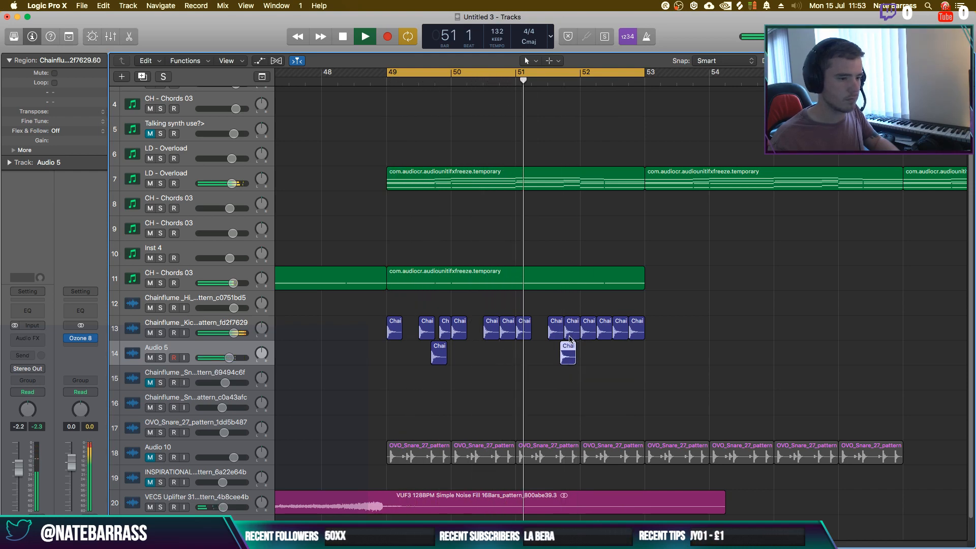
{"action": "left_click_drag", "start_coordinate": [526, 310], "coordinate": [569, 358]}
{"action": "key", "text": "Delete"}
{"action": "left_click_drag", "start_coordinate": [440, 376], "coordinate": [527, 337]}
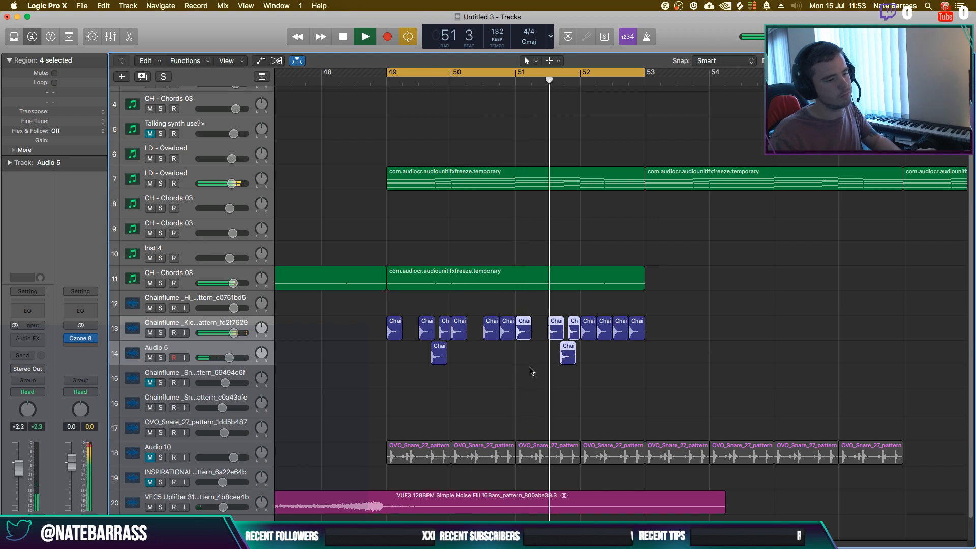
Play the revised kick pattern from bar 49 and unmute the Audio 10 snare track
{"action": "left_click", "coordinate": [532, 371]}
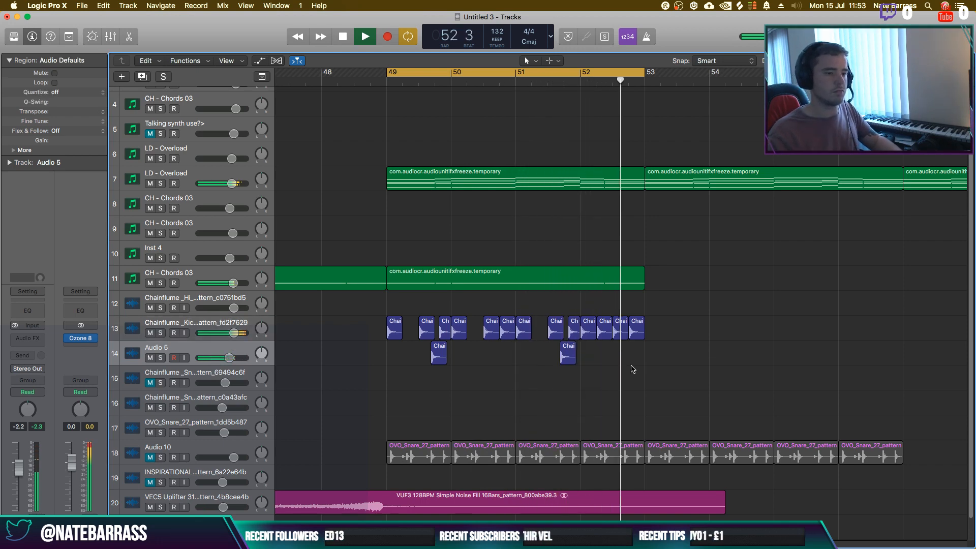
{"action": "key", "text": "space"}
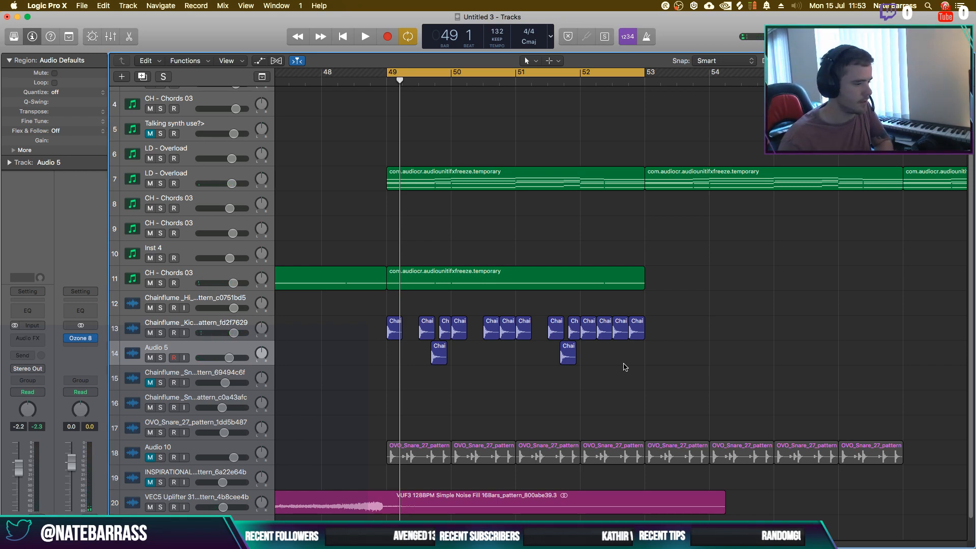
{"action": "left_click", "coordinate": [150, 457]}
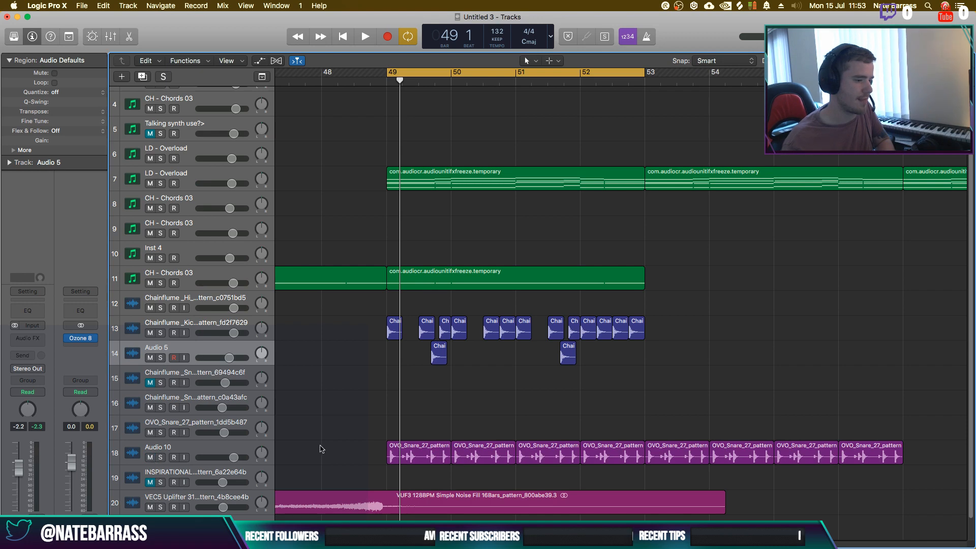
Inspect the AutoFilter on the Audio 10 snare track during playback and lower the track's volume to -4.1 dB
{"action": "key", "text": "space"}
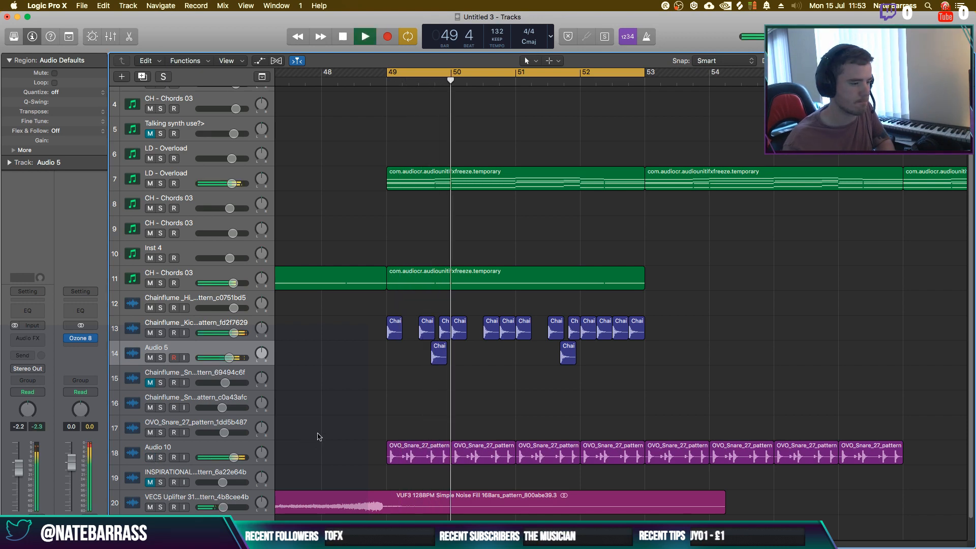
{"action": "left_click", "coordinate": [182, 447]}
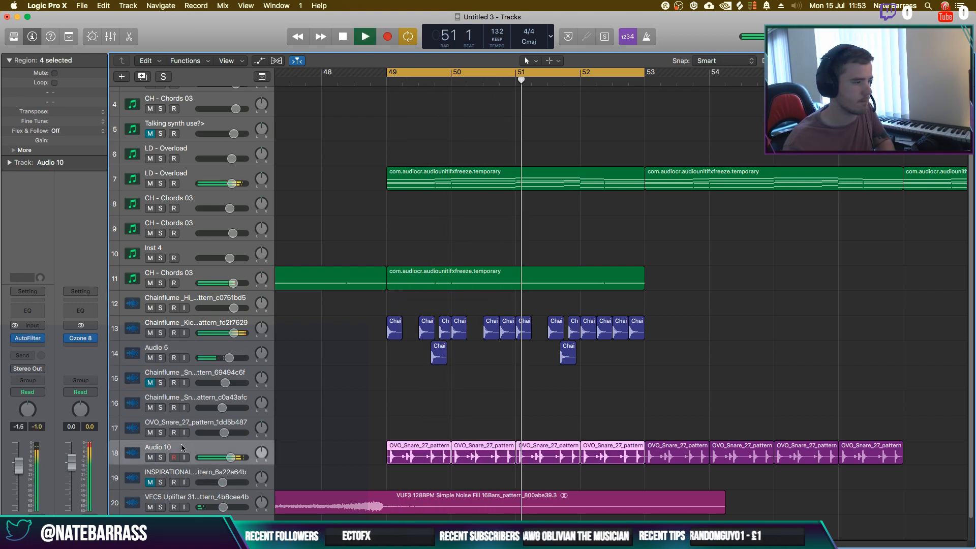
{"action": "left_click", "coordinate": [28, 338]}
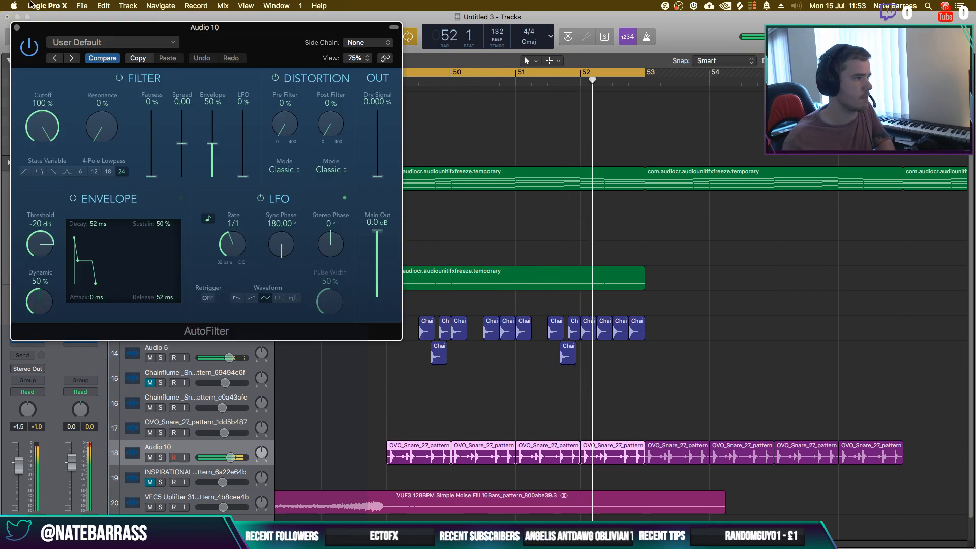
{"action": "left_click", "coordinate": [17, 28]}
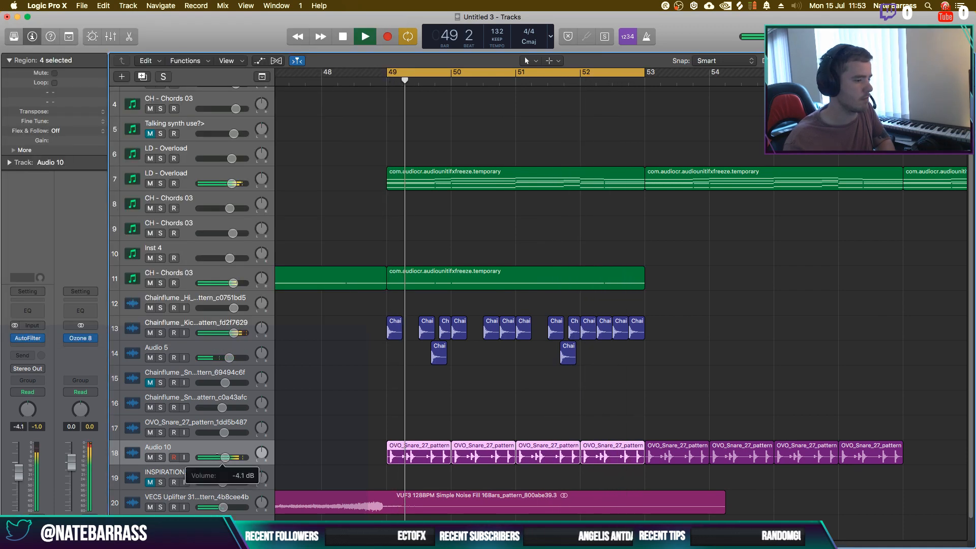
Play the drop from bar 49 to hear the lowered snare in the mix
{"action": "scroll", "coordinate": [345, 400], "scroll_direction": "up", "scroll_amount": 3}
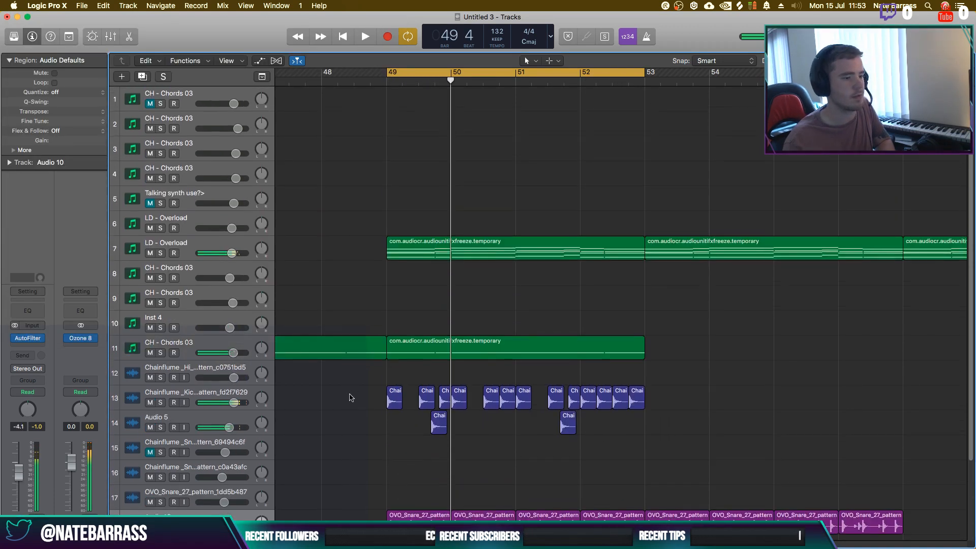
{"action": "key", "text": "super+Left"}
{"action": "key", "text": "space"}
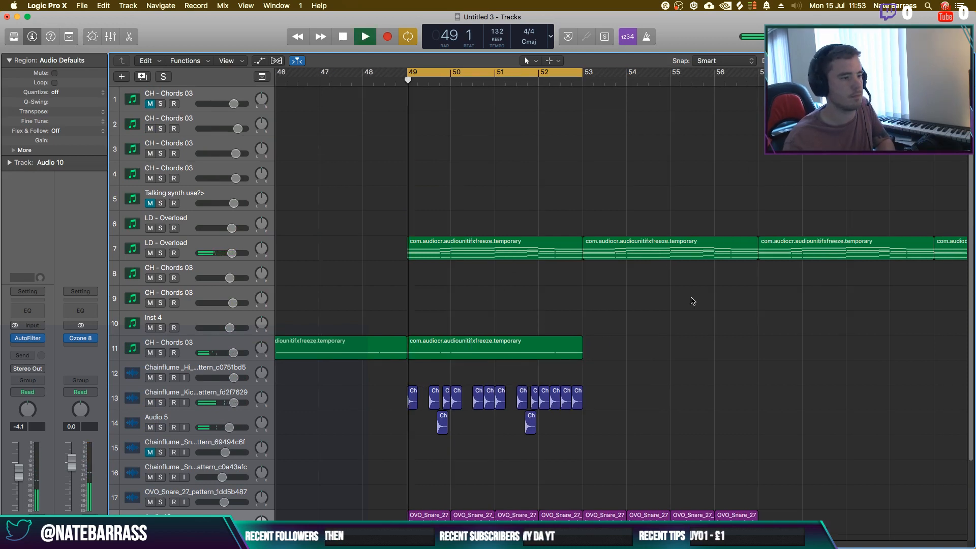
{"action": "key", "text": "space"}
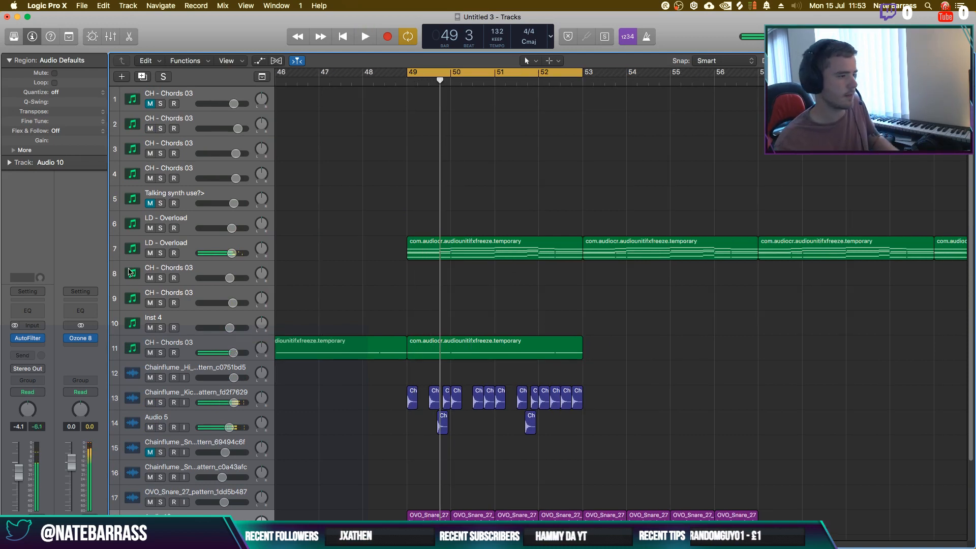
Duplicate the LD - Overload track 7 with its settings and assign the Scissors Tool as the secondary pointer tool
{"action": "left_click", "coordinate": [211, 239]}
{"action": "key", "text": "super+d"}
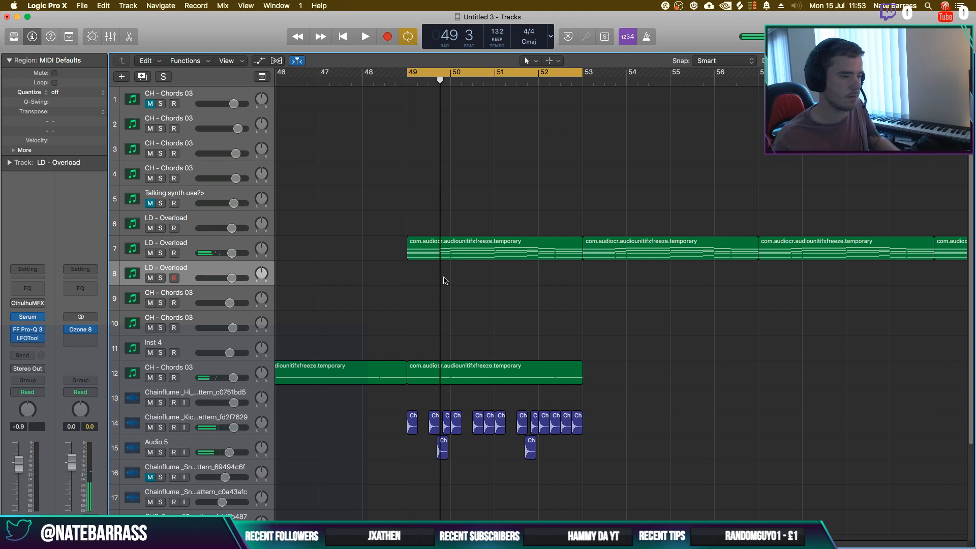
{"action": "left_click", "coordinate": [557, 61]}
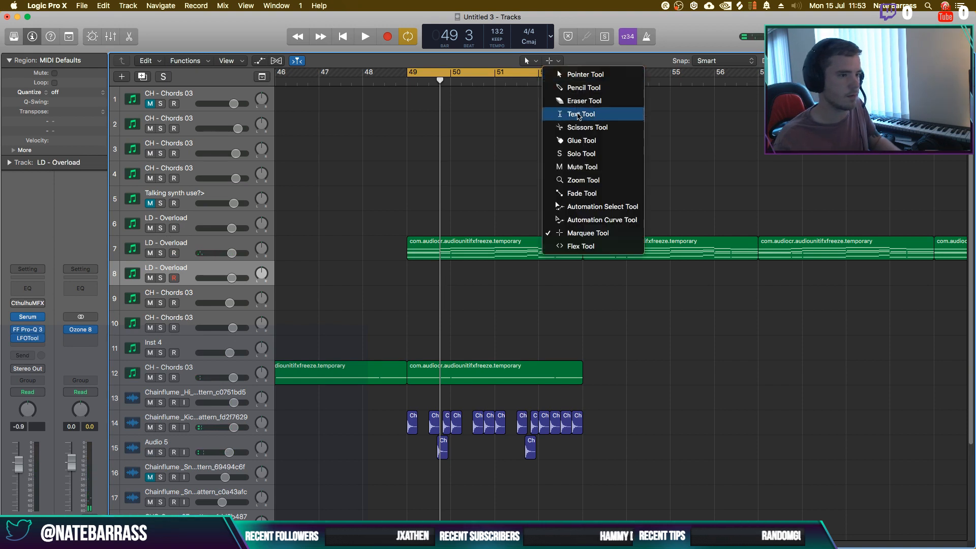
{"action": "left_click", "coordinate": [583, 129]}
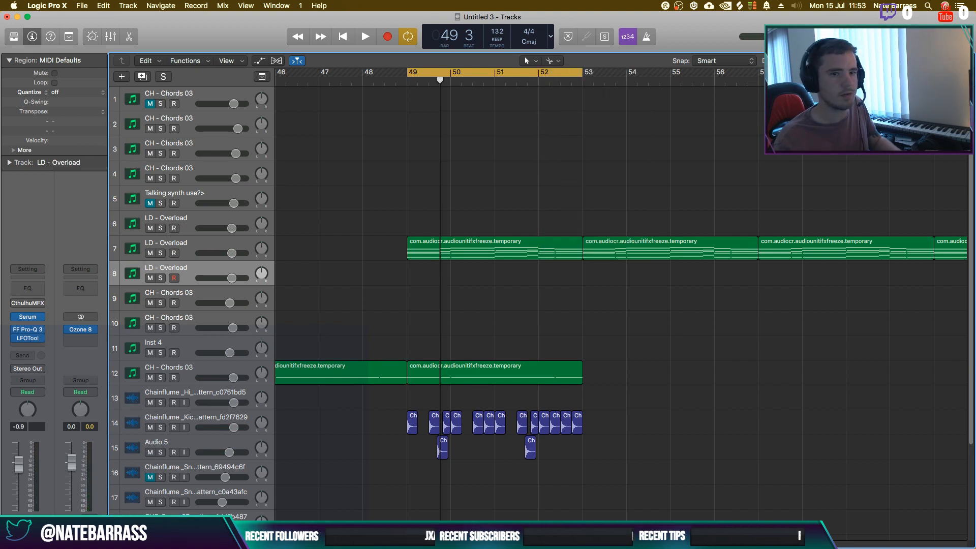
Split the bar 49 LD - Overload region at bar 50 beat 3 and bar 51, and move the half-bar piece to duplicate track 8
{"action": "key", "text": "super+Right"}
{"action": "key", "text": "space"}
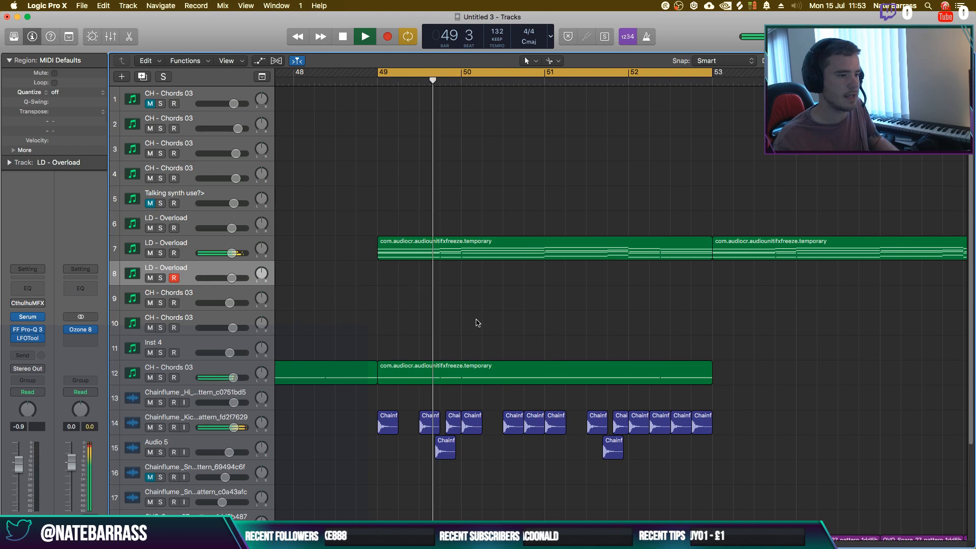
{"action": "key", "text": "space"}
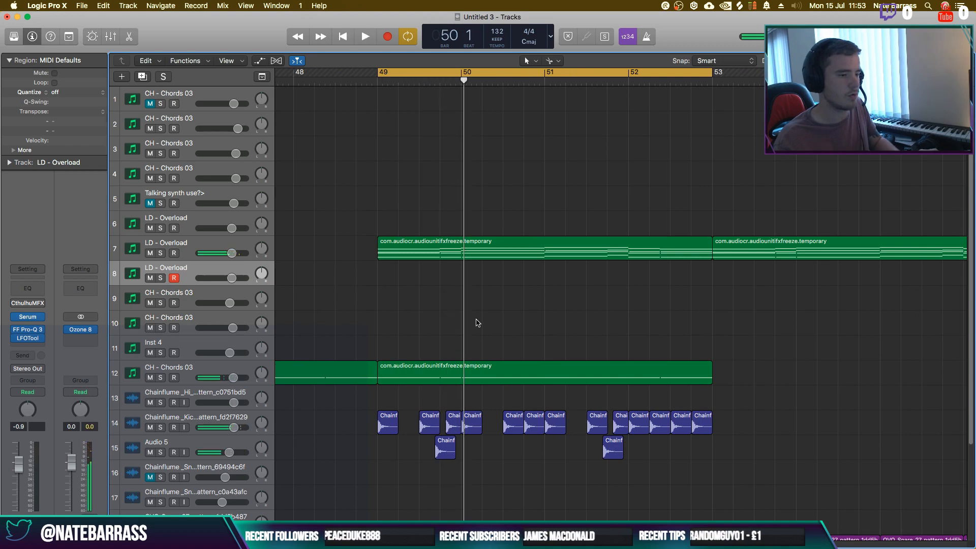
{"action": "key", "text": "space"}
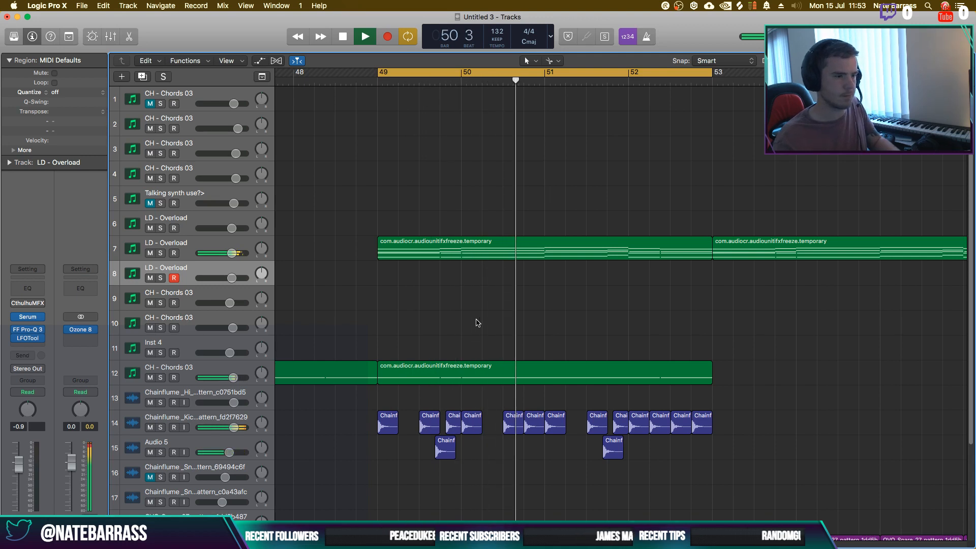
{"action": "key", "text": "space"}
{"action": "left_click", "coordinate": [504, 258]}
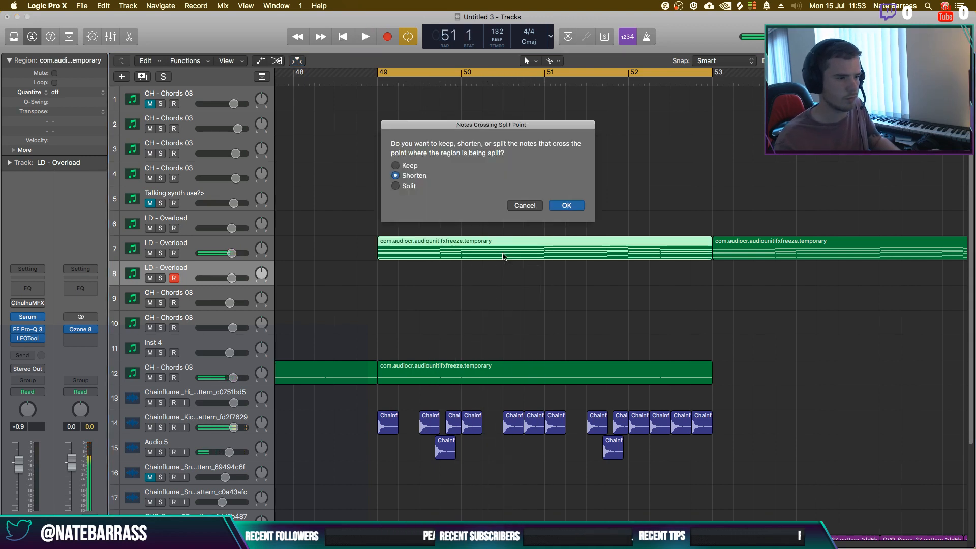
{"action": "left_click", "coordinate": [564, 205]}
{"action": "left_click", "coordinate": [546, 260], "text": "super"}
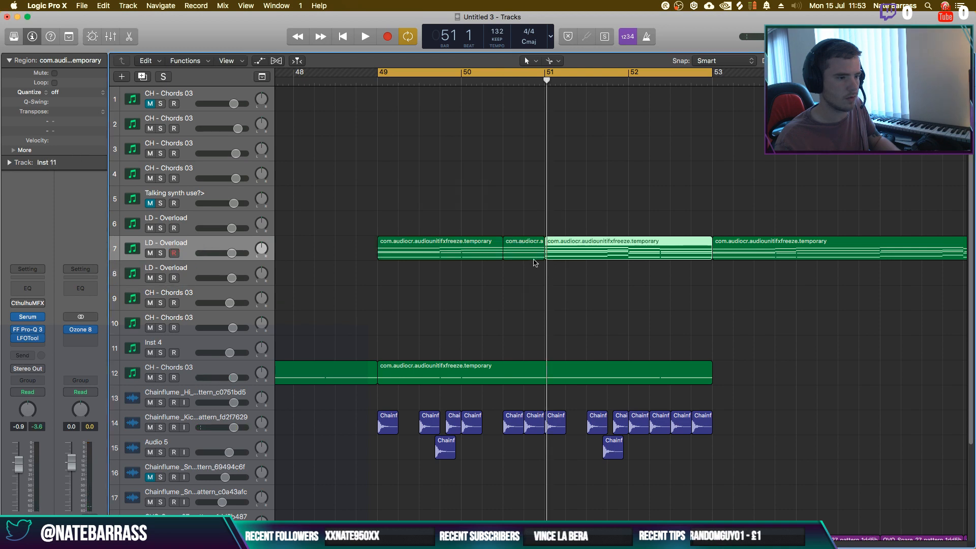
{"action": "left_click_drag", "start_coordinate": [532, 258], "coordinate": [529, 279]}
Solo the duplicate LD - Overload track with its Serum window open and loop playback from bar 50 beat 3 to bar 51
{"action": "key", "text": "ctrl+s"}
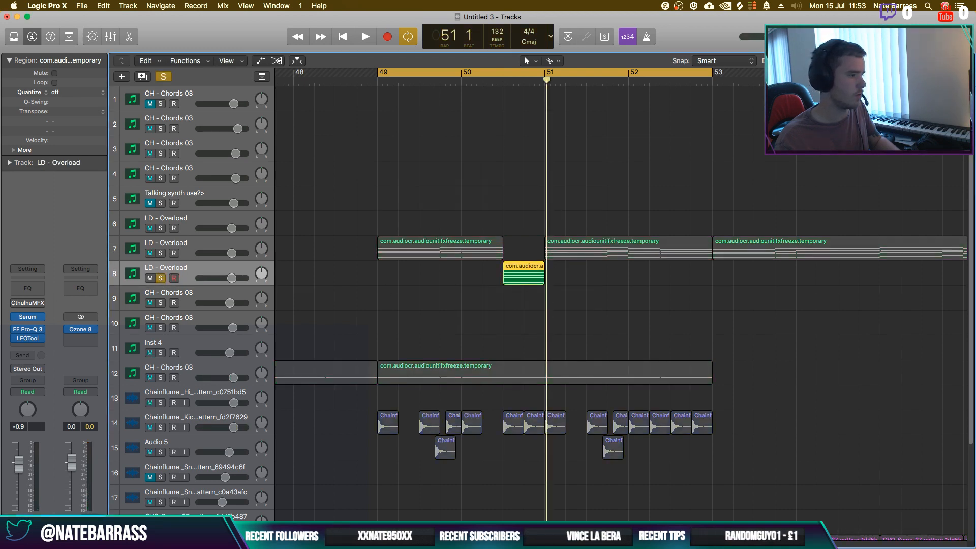
{"action": "key", "text": "v"}
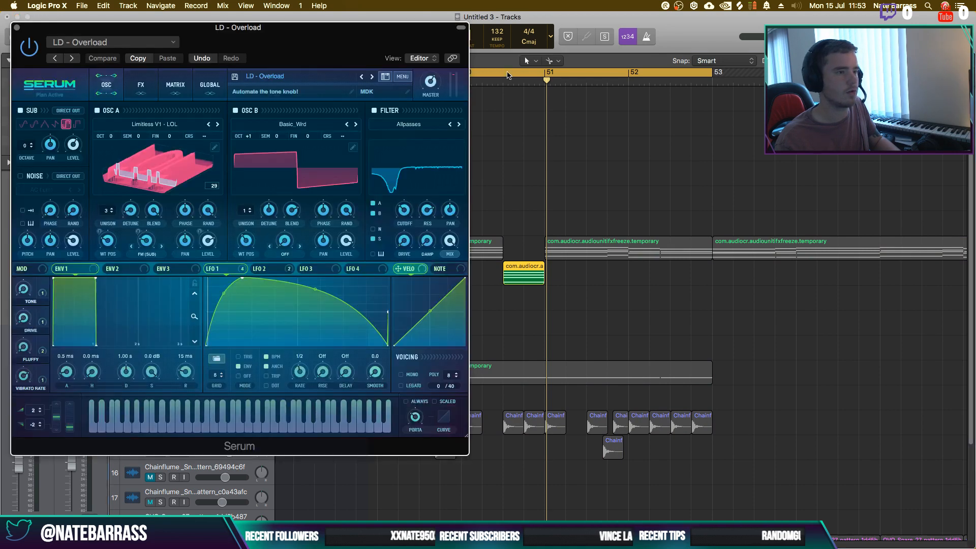
{"action": "left_click_drag", "start_coordinate": [503, 75], "coordinate": [545, 79]}
{"action": "left_click", "coordinate": [366, 47]}
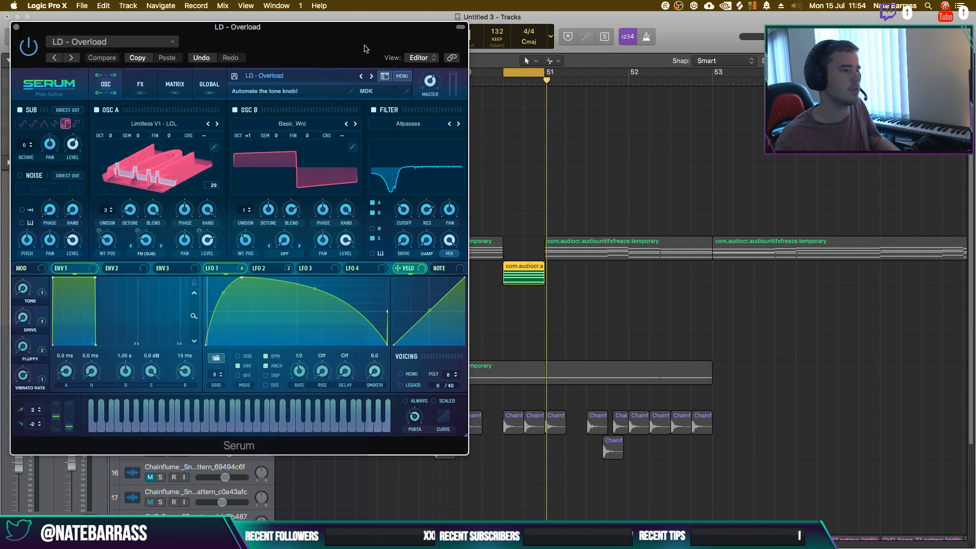
{"action": "key", "text": "space"}
Audition the Serum presets following LD - Overload on track 8, up to PL - Double Up
{"action": "left_click", "coordinate": [371, 77]}
{"action": "left_click", "coordinate": [372, 76]}
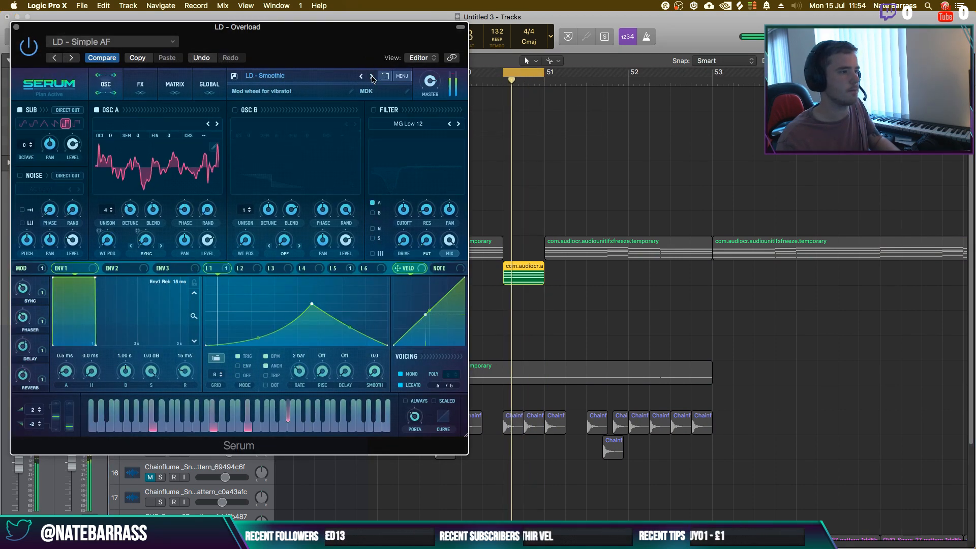
{"action": "left_click", "coordinate": [371, 77]}
{"action": "left_click", "coordinate": [371, 76]}
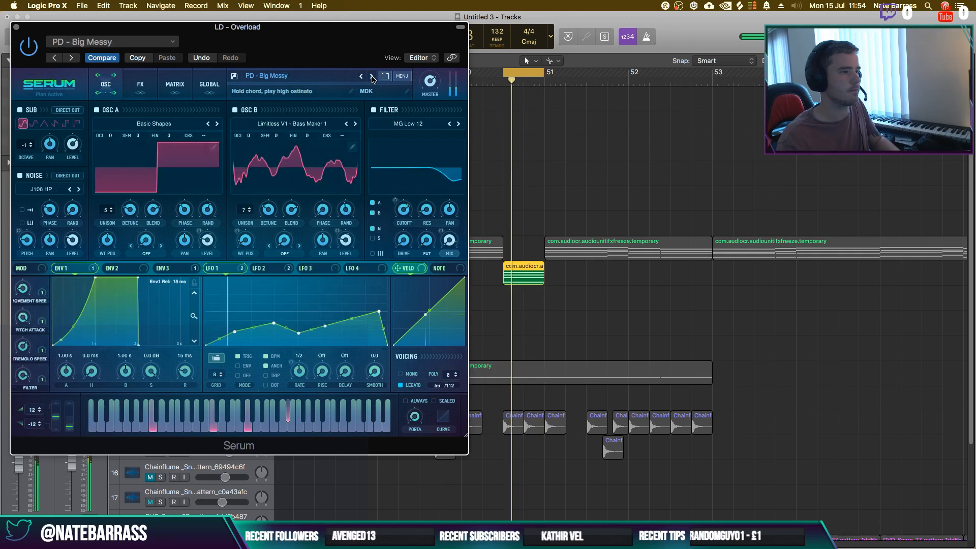
{"action": "left_click", "coordinate": [372, 77]}
Load the first preset from the Foxhunt - Complextro Tools bank into Serum on track 8
{"action": "left_click", "coordinate": [313, 76]}
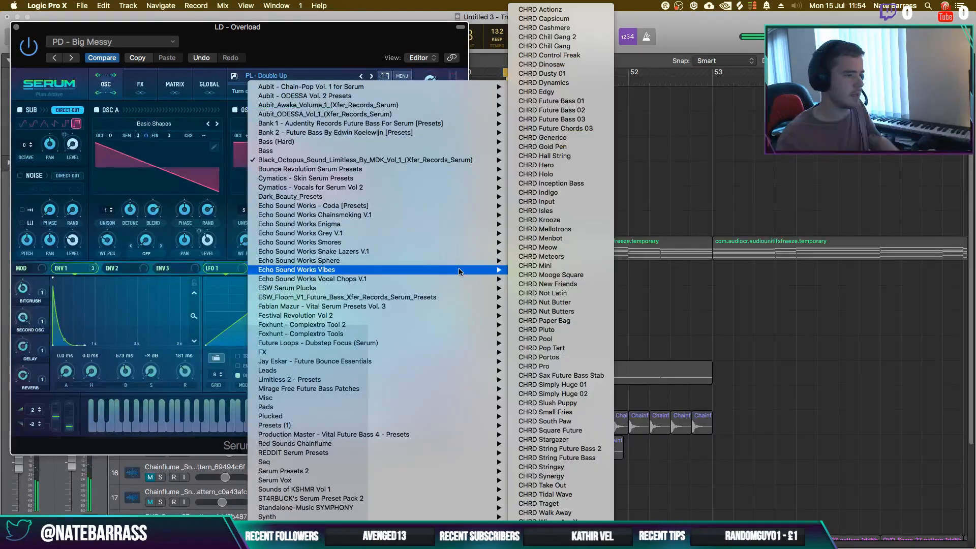
{"action": "scroll", "coordinate": [453, 307], "scroll_direction": "down", "scroll_amount": 2}
{"action": "mouse_move", "coordinate": [438, 423]}
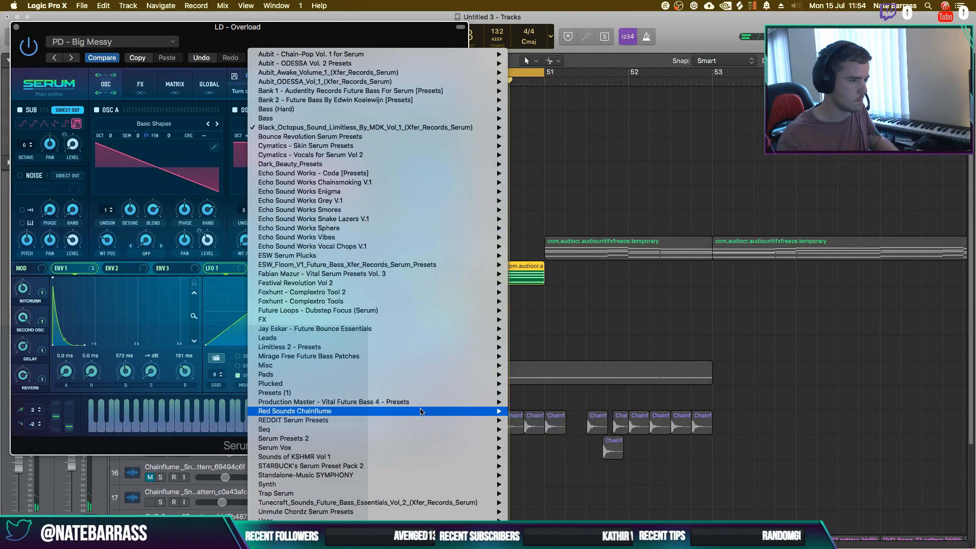
{"action": "mouse_move", "coordinate": [396, 301]}
{"action": "left_click", "coordinate": [549, 287]}
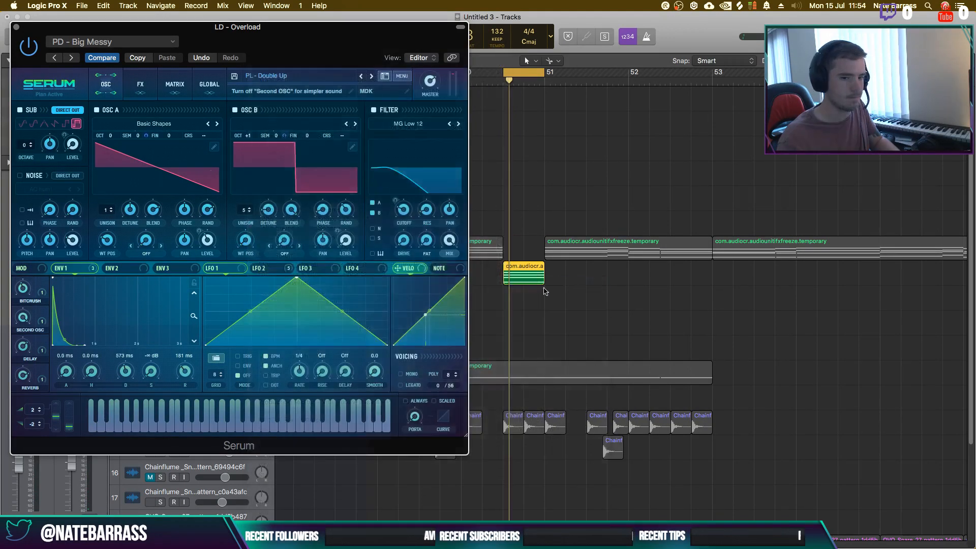
Audition the Foxhunt presets one after another, from 02. Bandpass Lead to 10. Guitar
{"action": "left_click", "coordinate": [373, 76]}
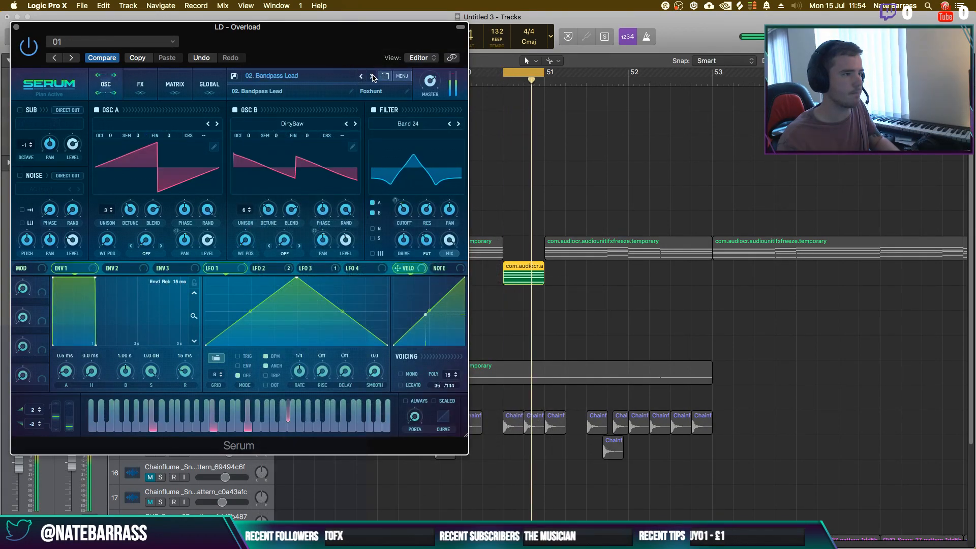
{"action": "left_click", "coordinate": [372, 76]}
{"action": "left_click", "coordinate": [373, 76]}
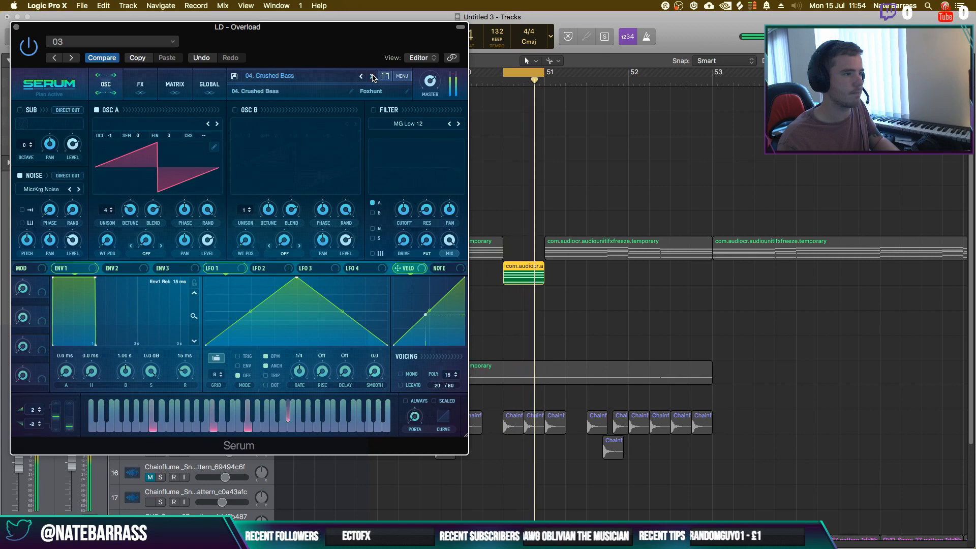
{"action": "left_click", "coordinate": [373, 76]}
{"action": "left_click", "coordinate": [372, 76]}
{"action": "left_click", "coordinate": [372, 76]}
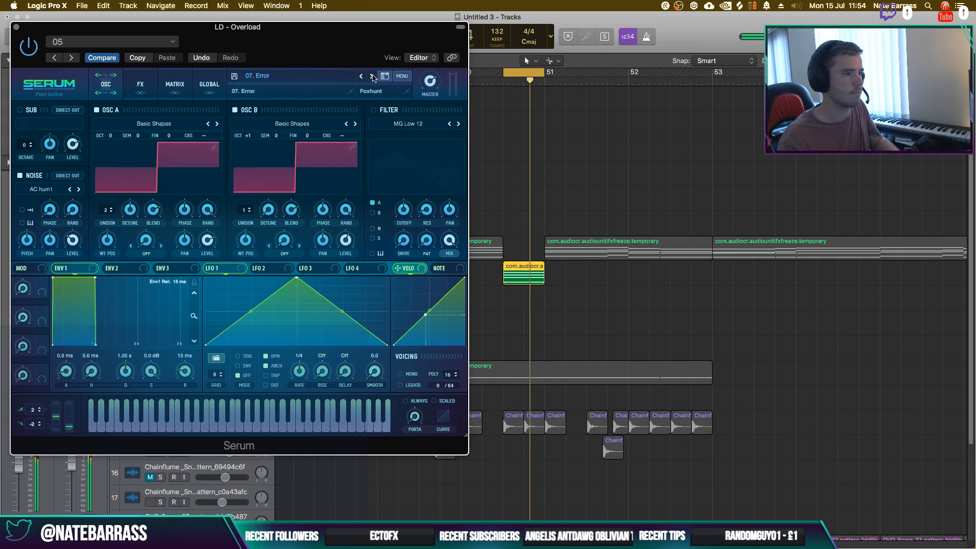
{"action": "left_click", "coordinate": [373, 76]}
{"action": "left_click", "coordinate": [373, 77]}
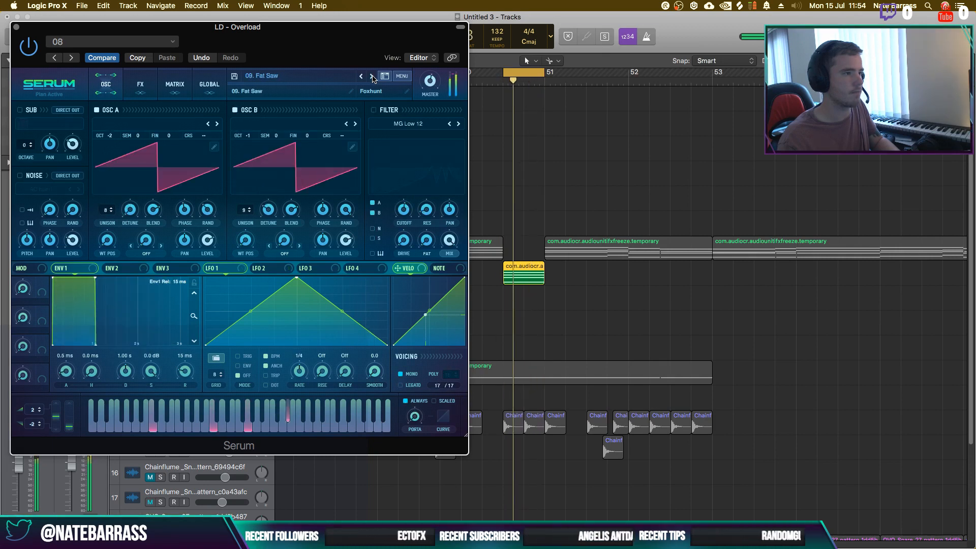
{"action": "left_click", "coordinate": [373, 76]}
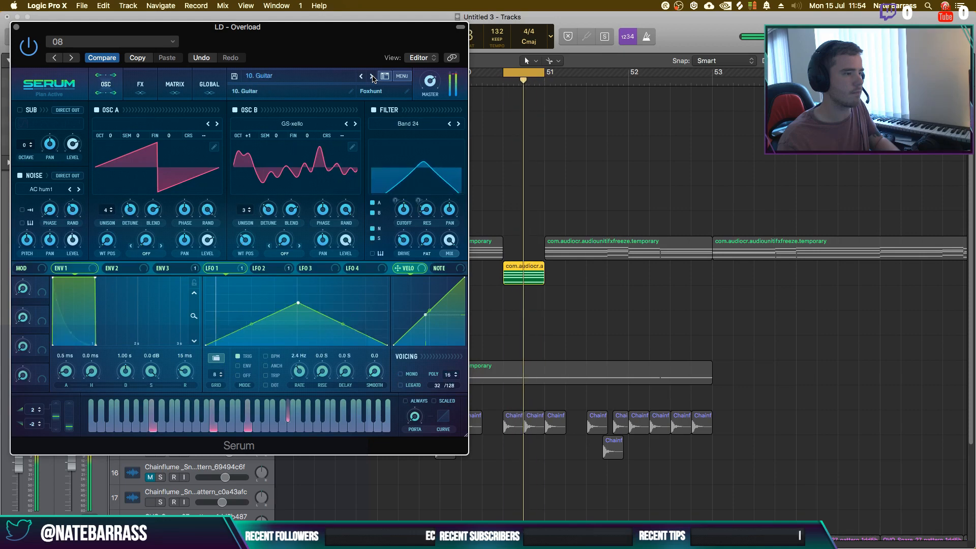
Move the Serum window lower, stop playback and unsolo the duplicate LD - Overload track
{"action": "left_click_drag", "start_coordinate": [341, 51], "coordinate": [457, 245]}
{"action": "key", "text": "space"}
{"action": "key", "text": "s"}
{"action": "key", "text": "super+w"}
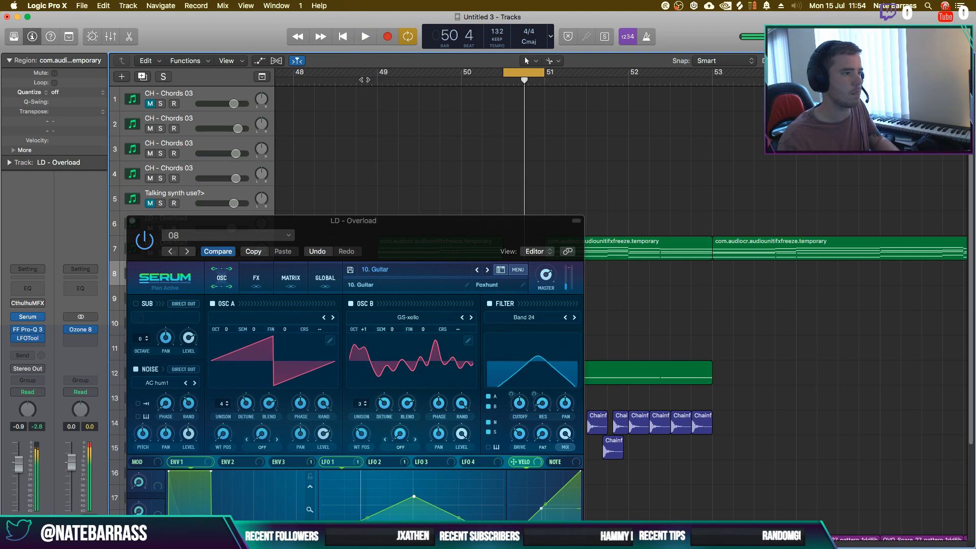
Load the 11. Imperium preset in Serum and play the looped half bar, moving the plug-in window off the arrangement
{"action": "left_click", "coordinate": [487, 270]}
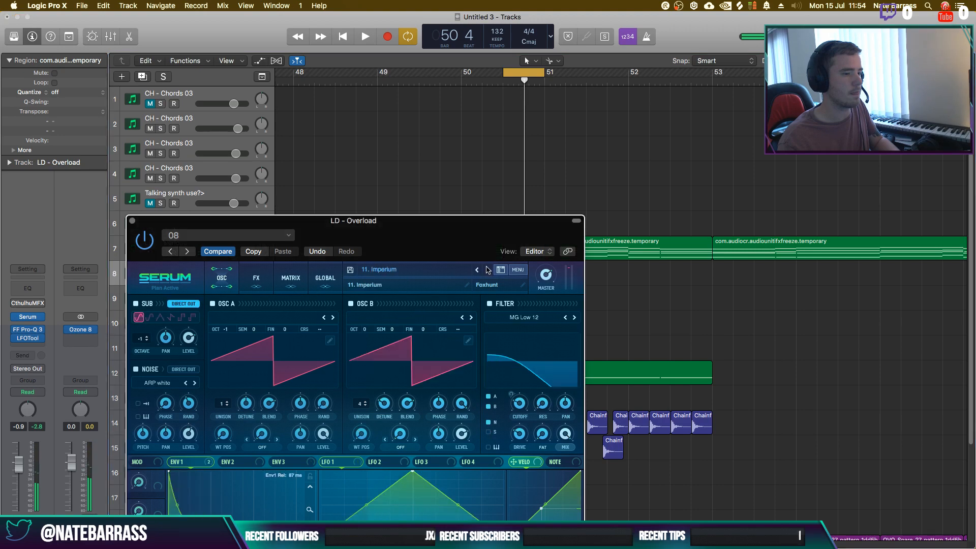
{"action": "key", "text": "space"}
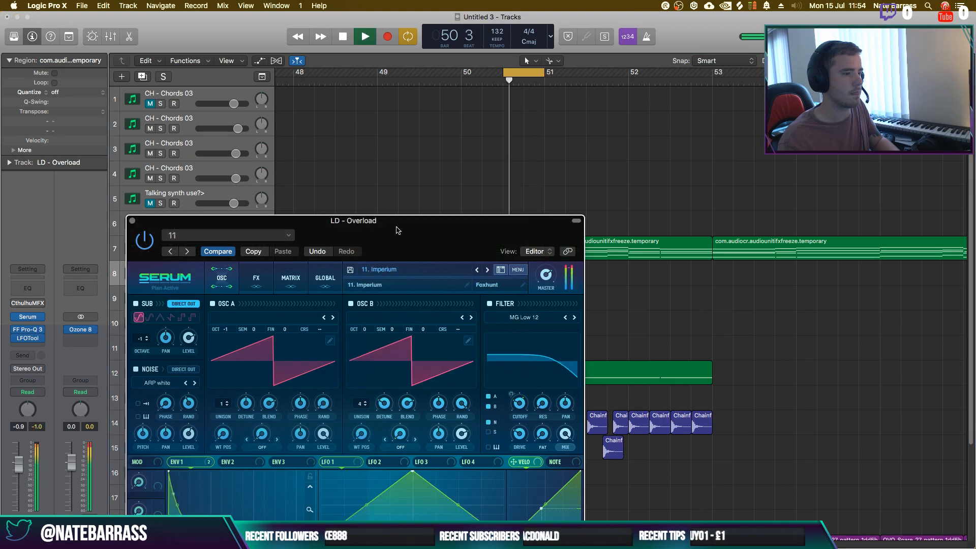
{"action": "left_click_drag", "start_coordinate": [397, 231], "coordinate": [0, 113]}
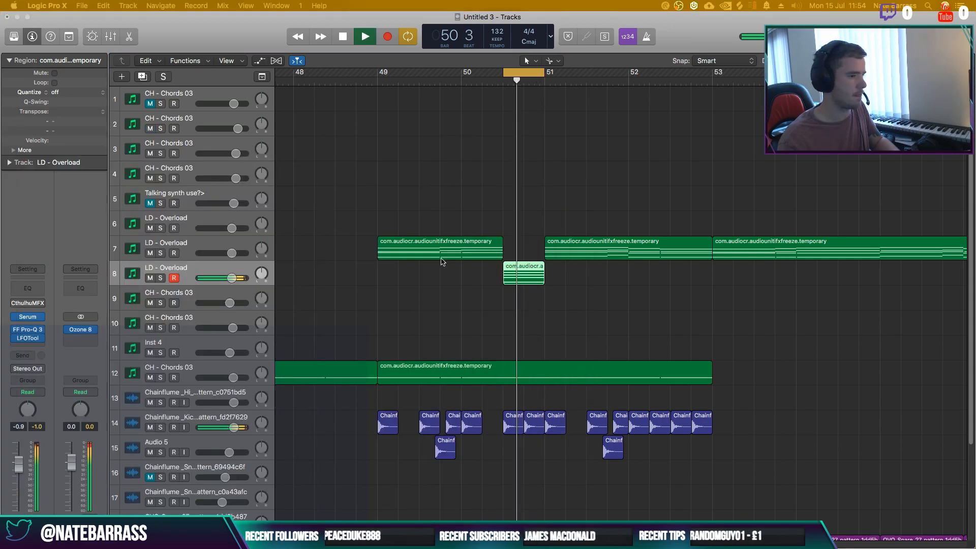
{"action": "key", "text": "space"}
Extend the cycle range to bars 49 through 51 and play it with the new Serum sound
{"action": "left_click_drag", "start_coordinate": [505, 76], "coordinate": [378, 73]}
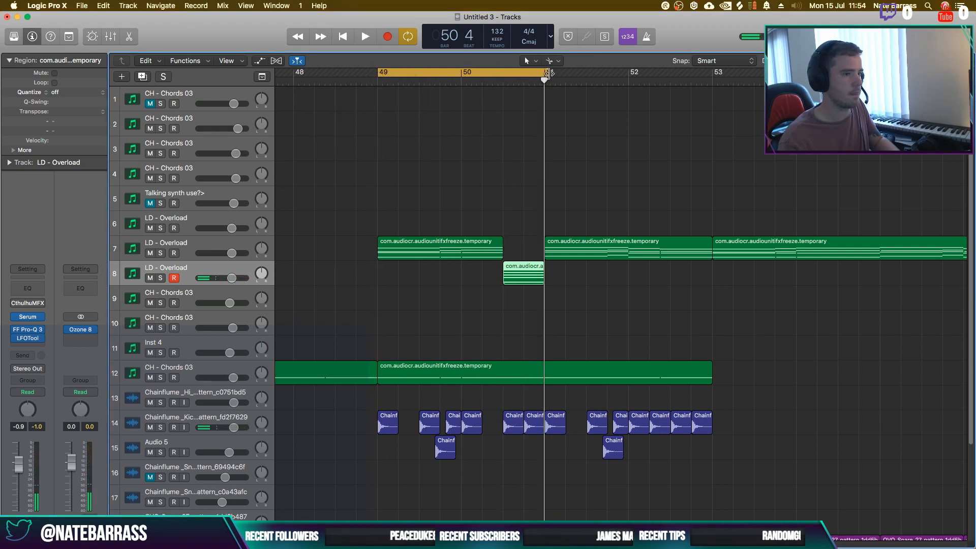
{"action": "key", "text": "space"}
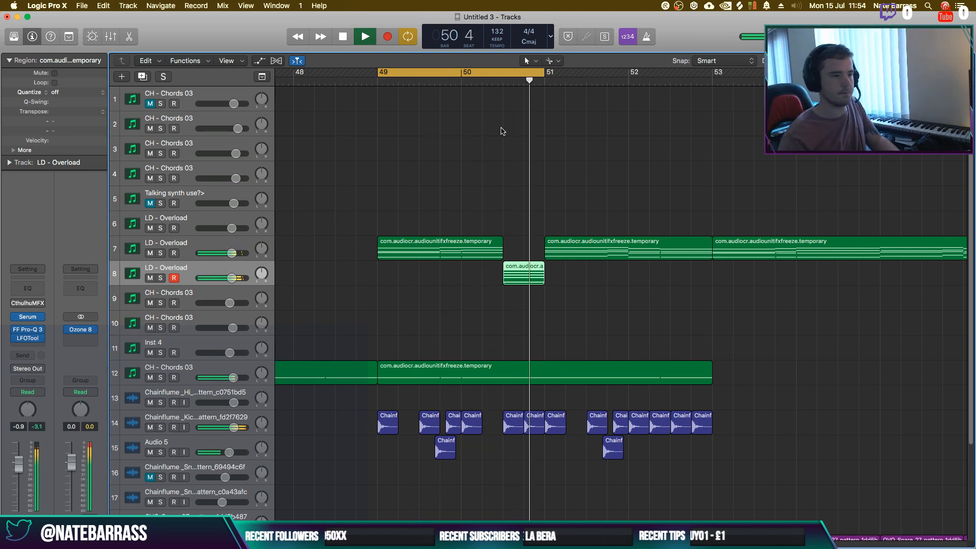
{"action": "key", "text": "space"}
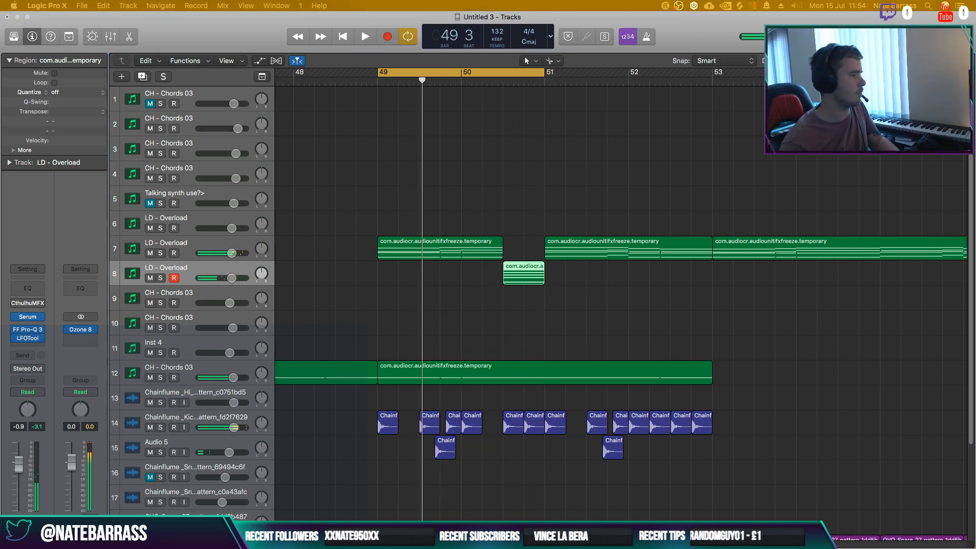
Extend the cycle range to bars 49 through 53 and play the section with the new fill sound
{"action": "key", "text": "space"}
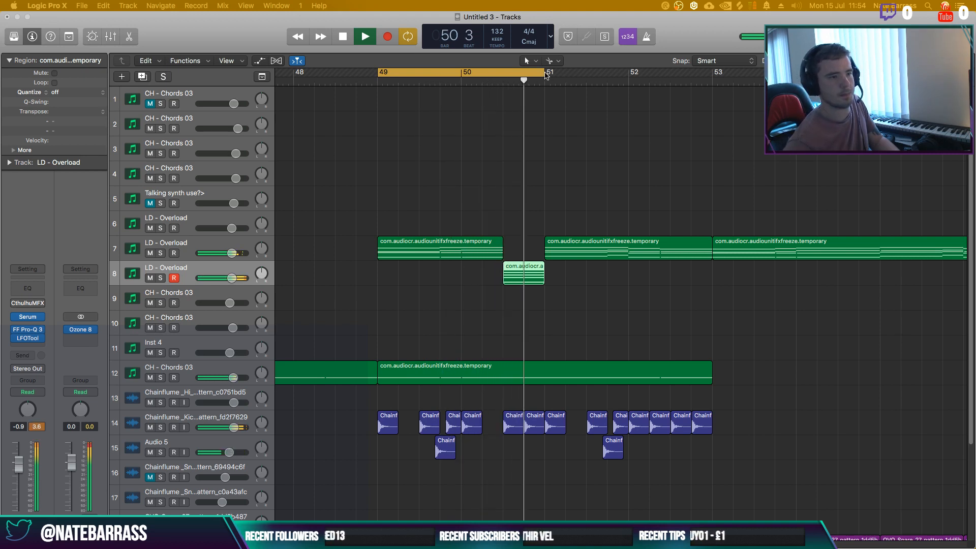
{"action": "left_click_drag", "start_coordinate": [546, 74], "coordinate": [713, 75]}
{"action": "key", "text": "space"}
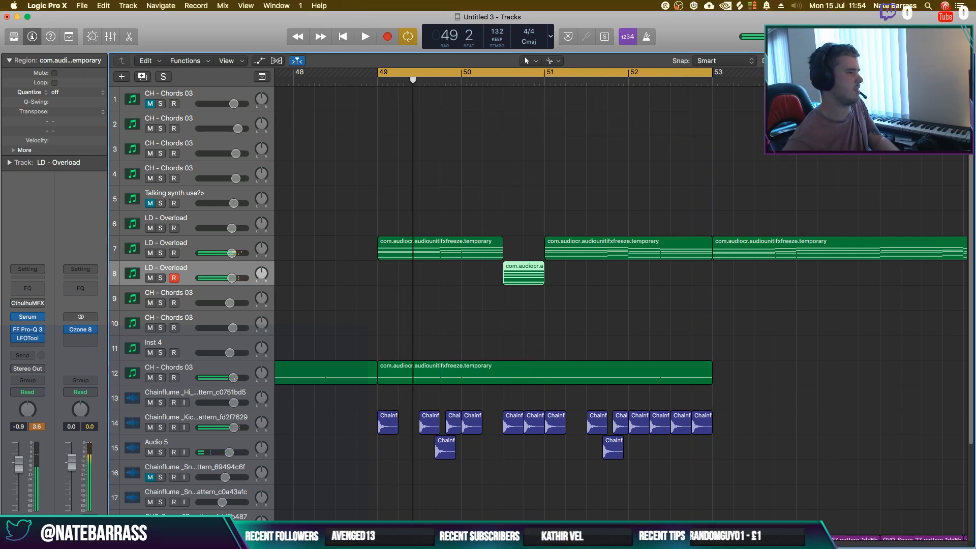
{"action": "key", "text": "space"}
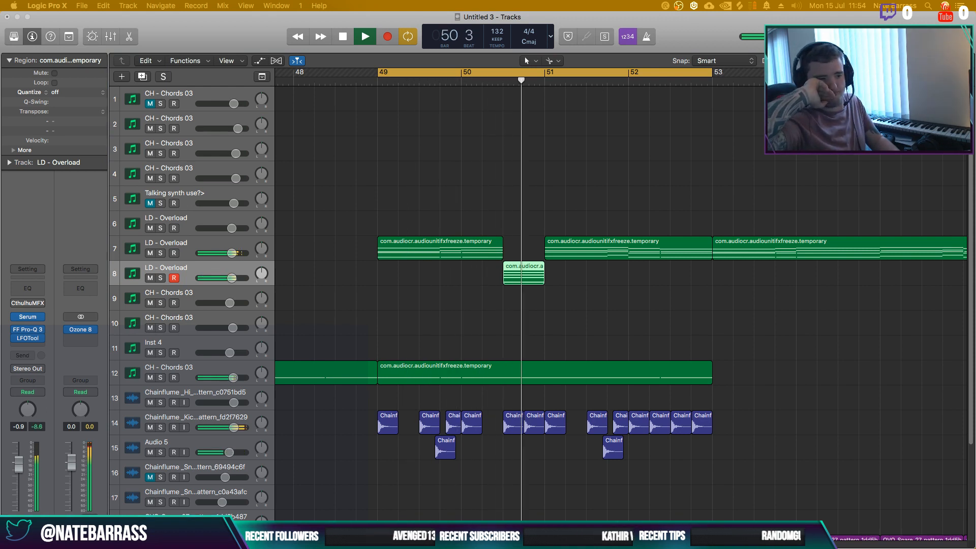
{"action": "key", "text": "space"}
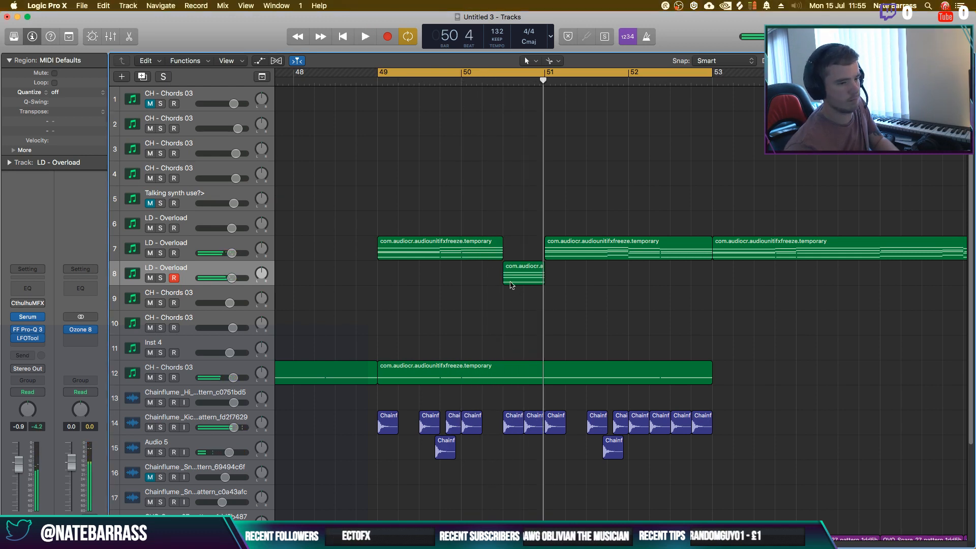
Trim the fill region's start to beat 4 of bar 50 and lengthen the bar 49 lead region to meet it
{"action": "left_click_drag", "start_coordinate": [505, 282], "coordinate": [524, 282]}
{"action": "left_click_drag", "start_coordinate": [500, 249], "coordinate": [520, 259]}
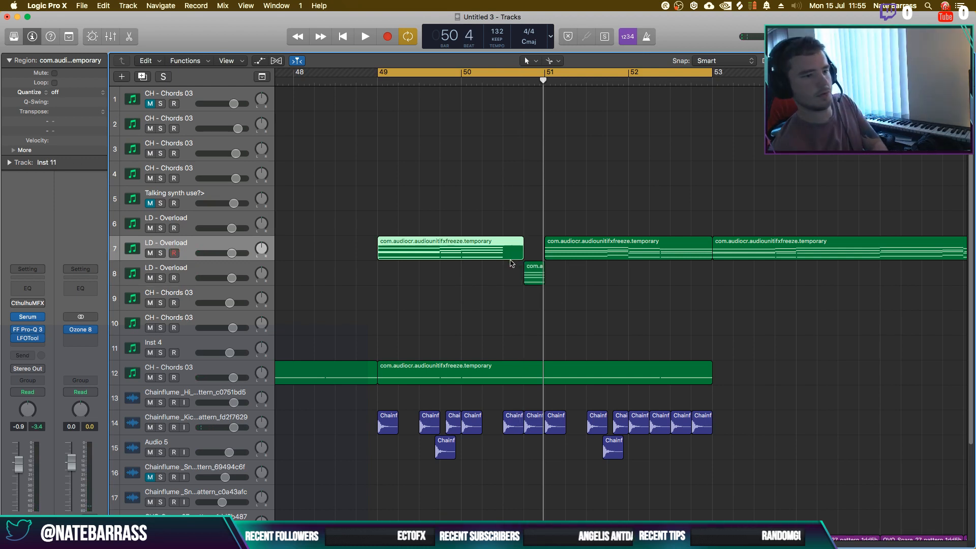
Replace the bar 49 lead region with a copy of the bar 53 region shortened to two bars, without moving track automation
{"action": "key", "text": "Delete"}
{"action": "left_click", "coordinate": [789, 259]}
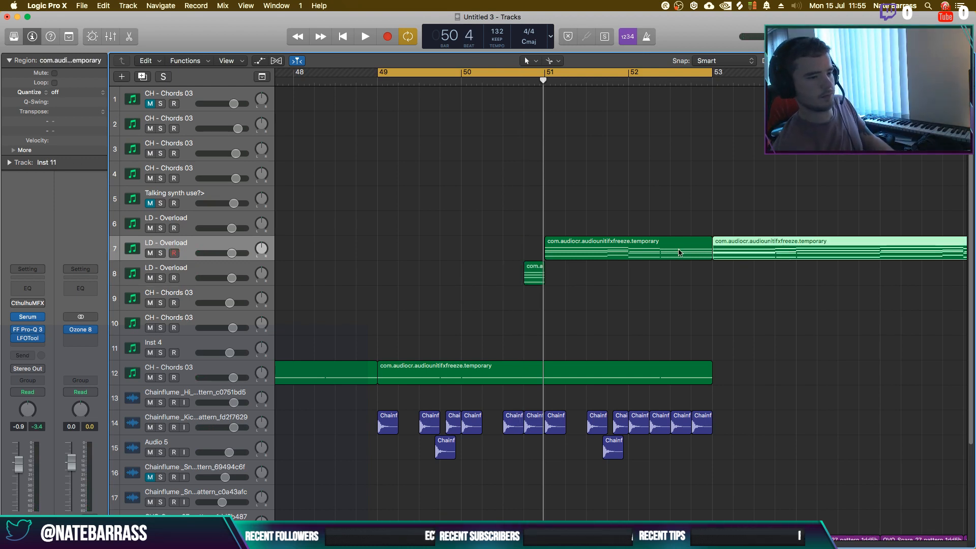
{"action": "left_click_drag", "start_coordinate": [753, 252], "coordinate": [412, 229]}
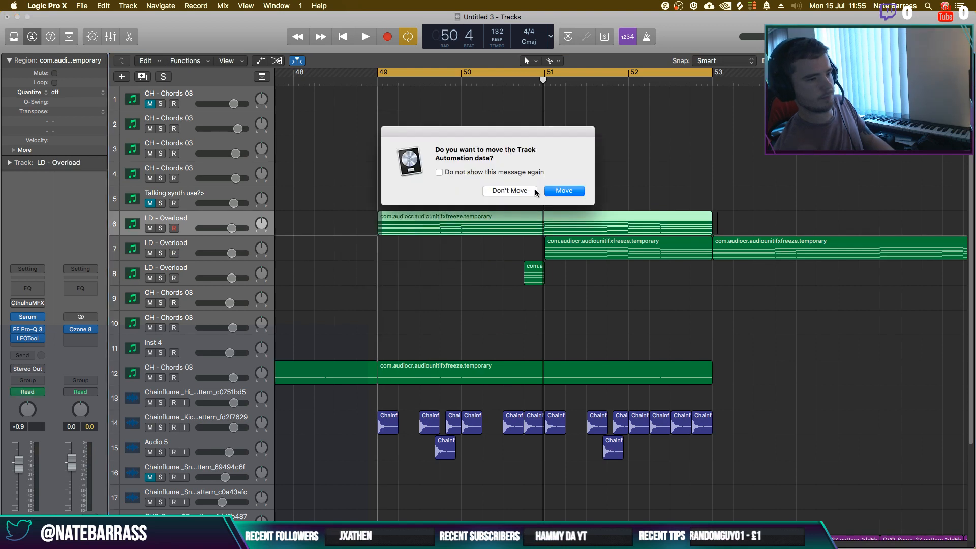
{"action": "left_click", "coordinate": [521, 191]}
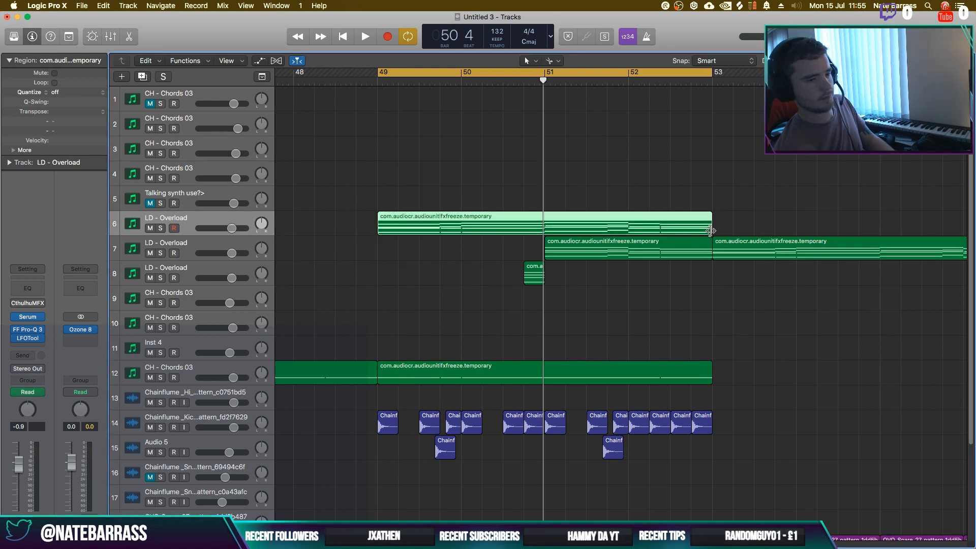
{"action": "left_click_drag", "start_coordinate": [710, 232], "coordinate": [487, 249]}
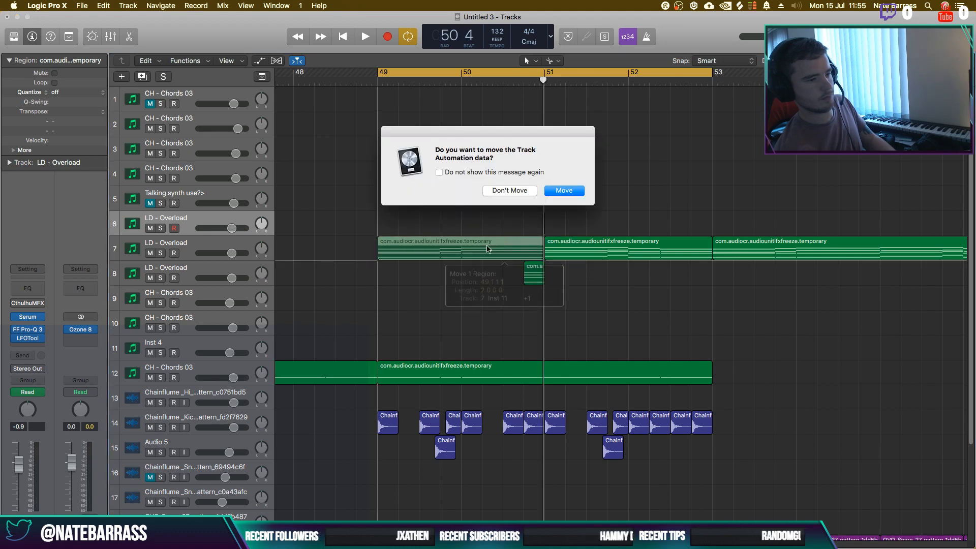
{"action": "left_click", "coordinate": [505, 191]}
Play the looped section and select the one-beat fill region before bar 51
{"action": "key", "text": "space"}
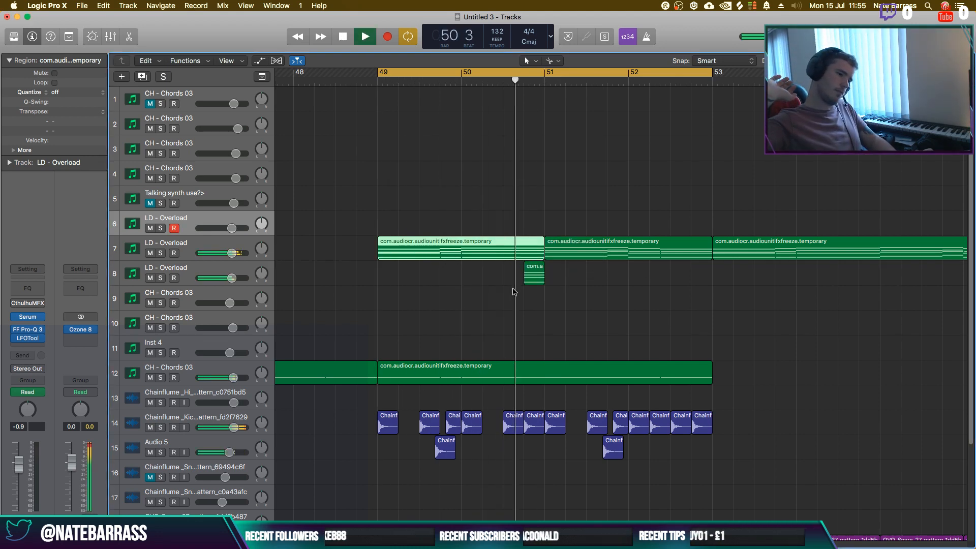
{"action": "double_click", "coordinate": [538, 278]}
{"action": "left_click_drag", "start_coordinate": [325, 489], "coordinate": [360, 488]}
{"action": "double_click", "coordinate": [426, 182]}
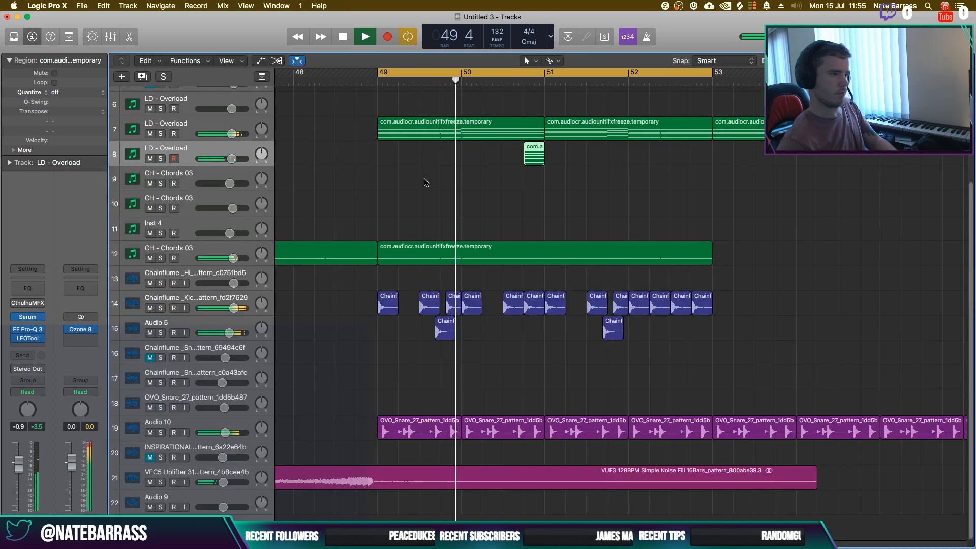
{"action": "scroll", "coordinate": [426, 183], "scroll_direction": "up", "scroll_amount": 5}
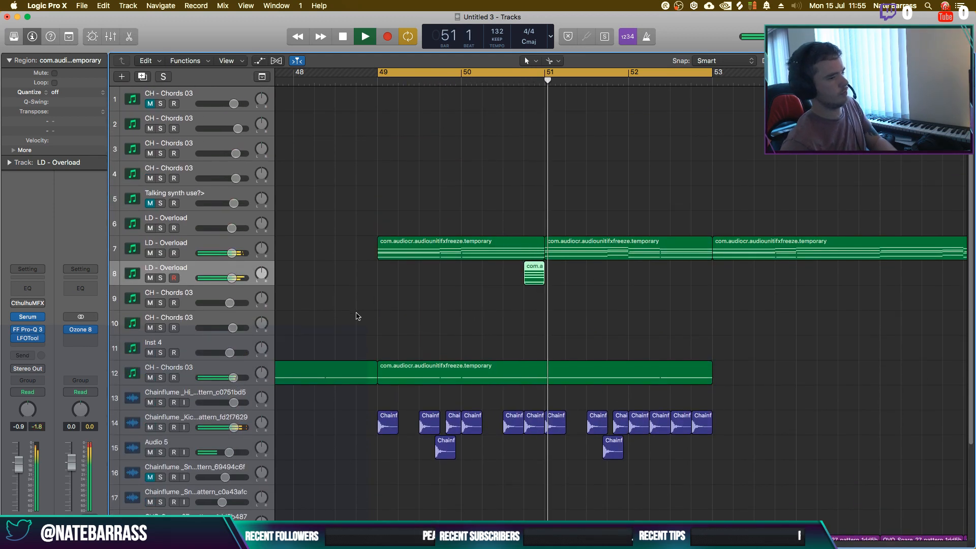
{"action": "key", "text": "space"}
Solo the fill track, loop beat 4 of bar 50 to audition the fill, and unsolo the track
{"action": "key", "text": "s"}
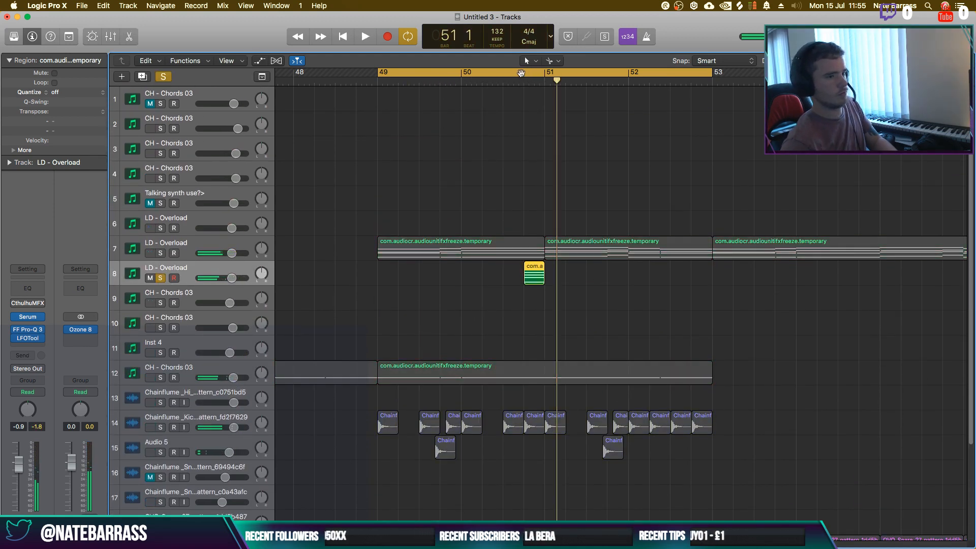
{"action": "left_click_drag", "start_coordinate": [521, 73], "coordinate": [544, 73]}
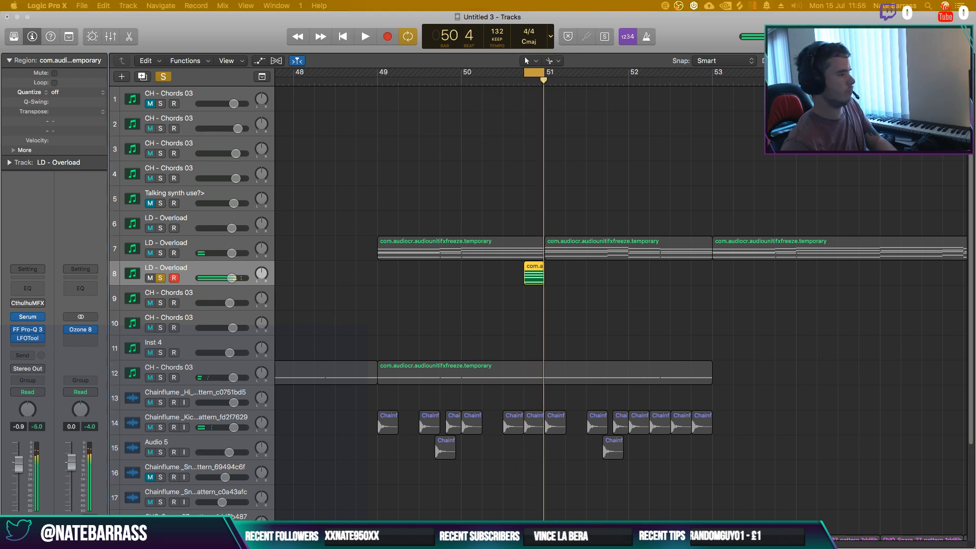
{"action": "key", "text": "space"}
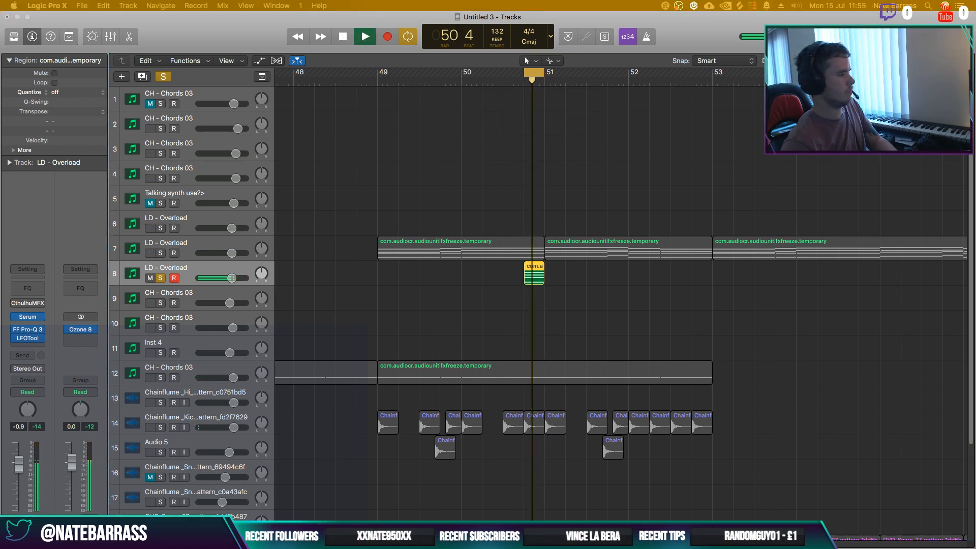
{"action": "key", "text": "space"}
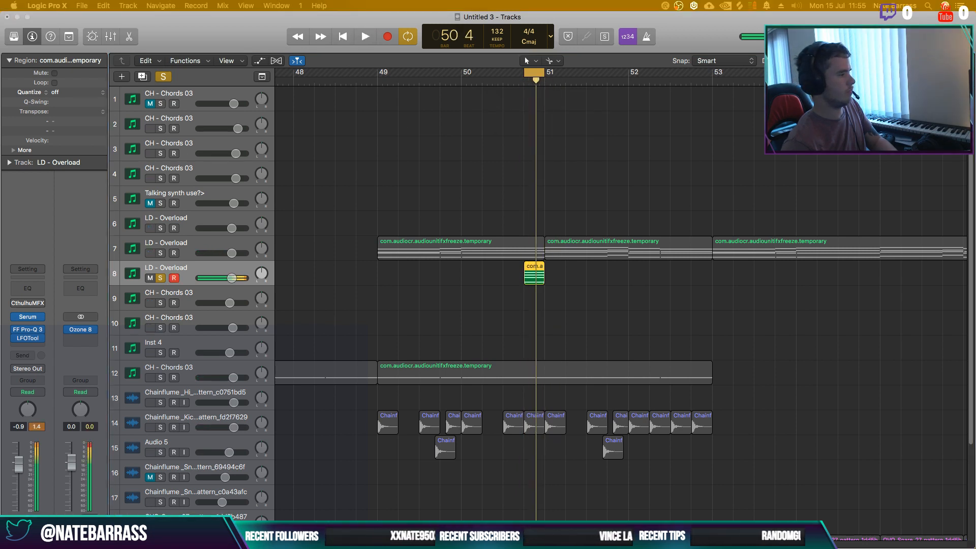
{"action": "key", "text": "space"}
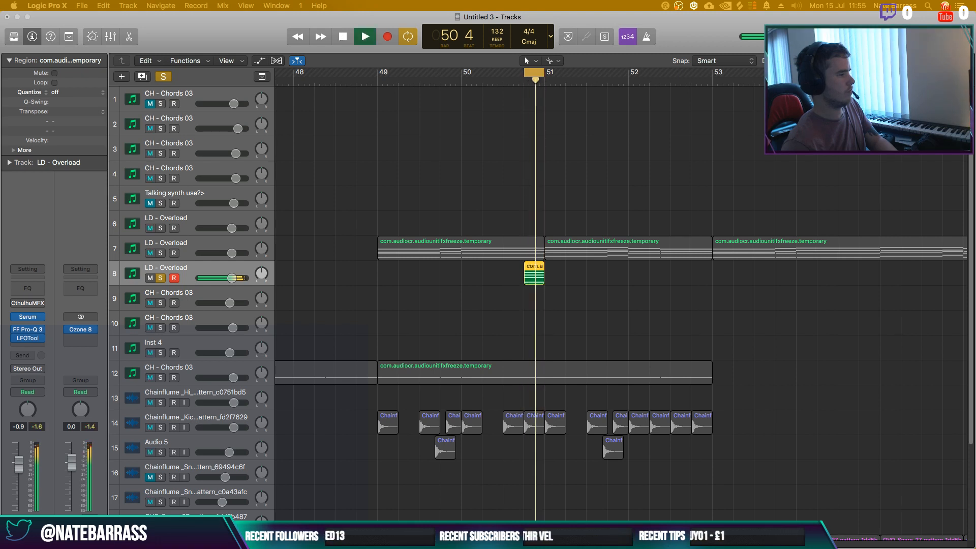
{"action": "key", "text": "space"}
{"action": "key", "text": "s"}
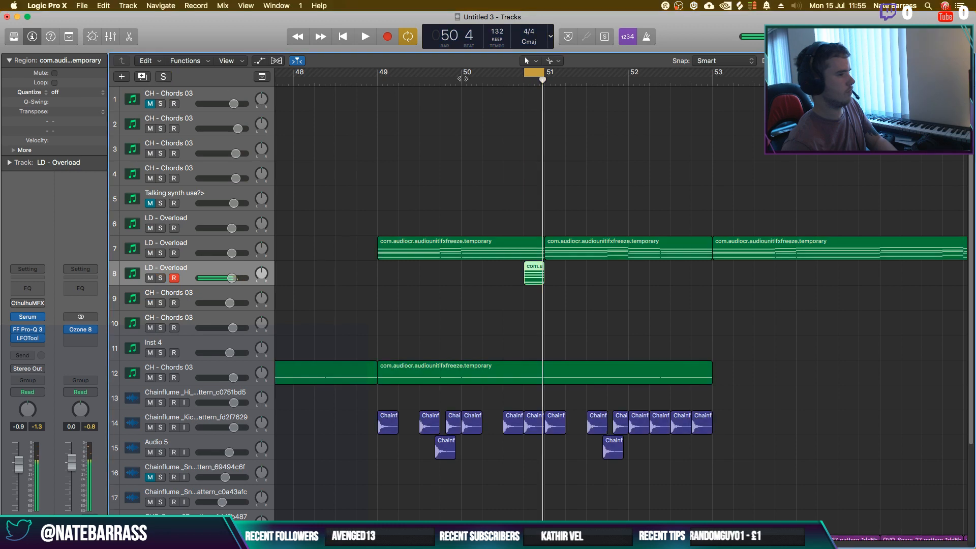
Play from bar 49 with cycling off and lower the fill track's volume to -3.3 dB
{"action": "double_click", "coordinate": [386, 85]}
{"action": "left_click", "coordinate": [530, 75]}
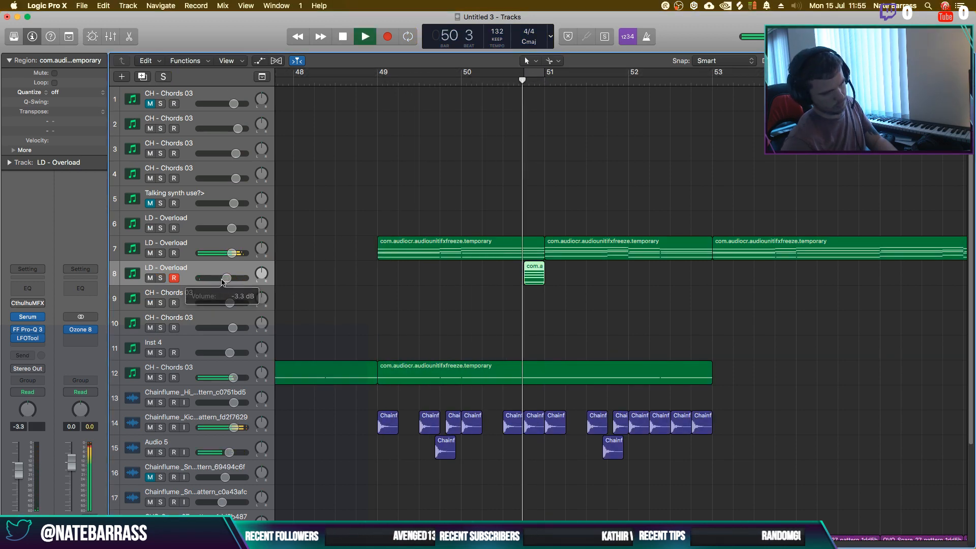
{"action": "key", "text": "space"}
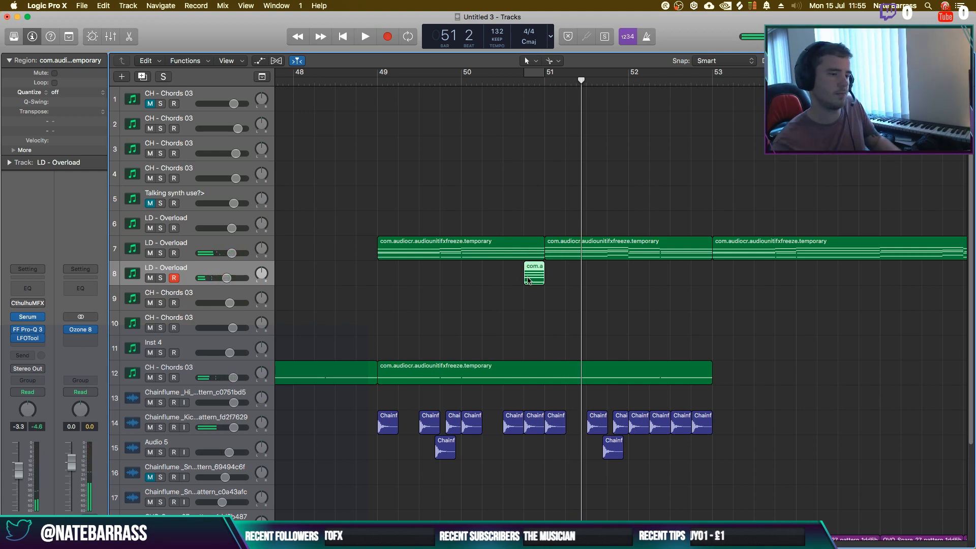
Copy the fill region to beat 3 of bar 50 on a duplicate LD - Overload track, then reselect the original fill track
{"action": "left_click_drag", "start_coordinate": [529, 281], "coordinate": [514, 300]}
{"action": "key", "text": "super+d"}
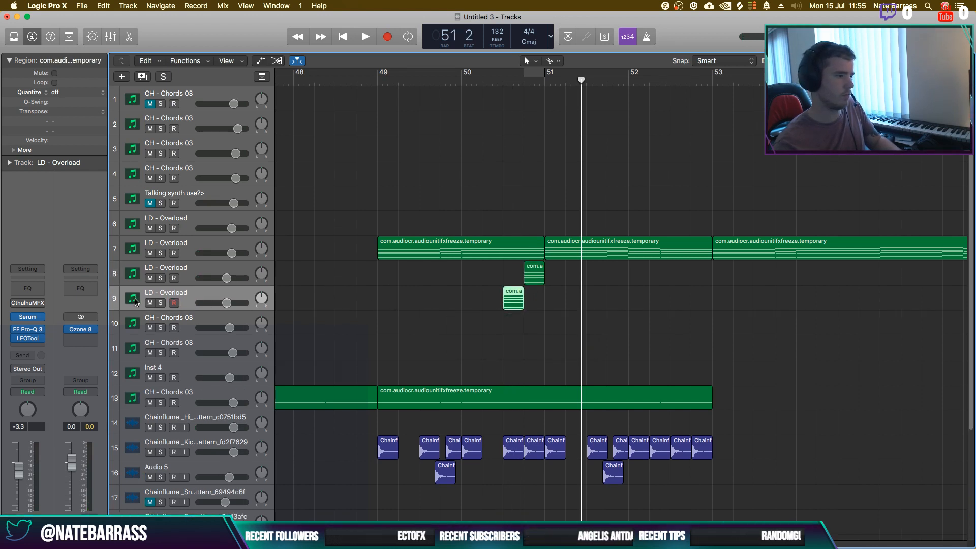
{"action": "left_click", "coordinate": [199, 275]}
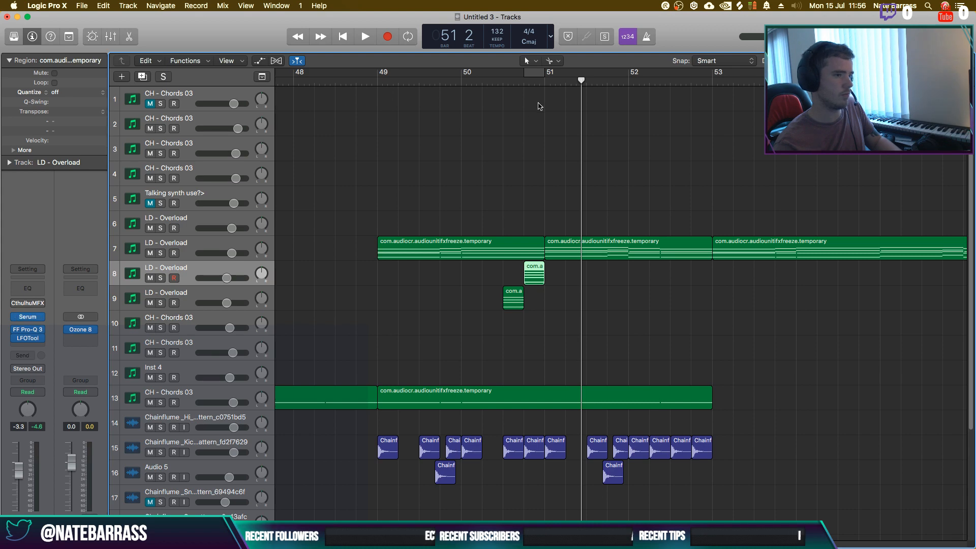
Audition the fill looped on beat 4 of bar 50, then play from bar 49 with cycling off
{"action": "key", "text": "shift+space"}
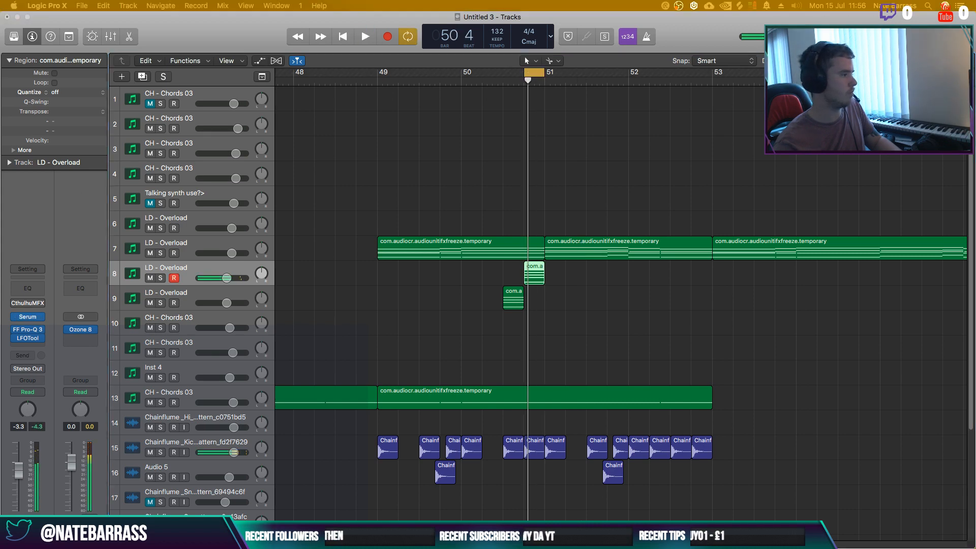
{"action": "key", "text": "space"}
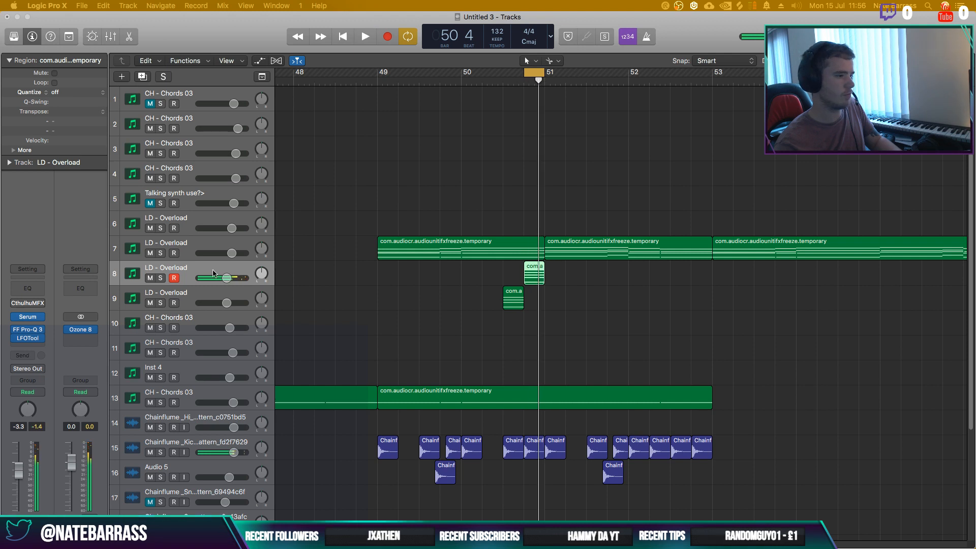
{"action": "left_click", "coordinate": [514, 71]}
{"action": "key", "text": "space"}
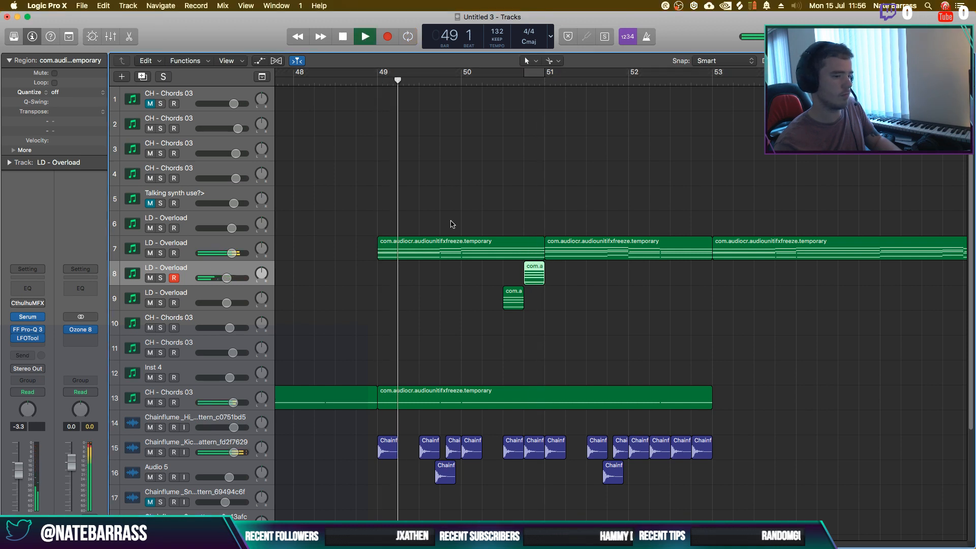
Cut beat 4 of bar 50 out of the CH - Chords 03 region and replay from bar 49
{"action": "left_click", "coordinate": [519, 392], "text": "super"}
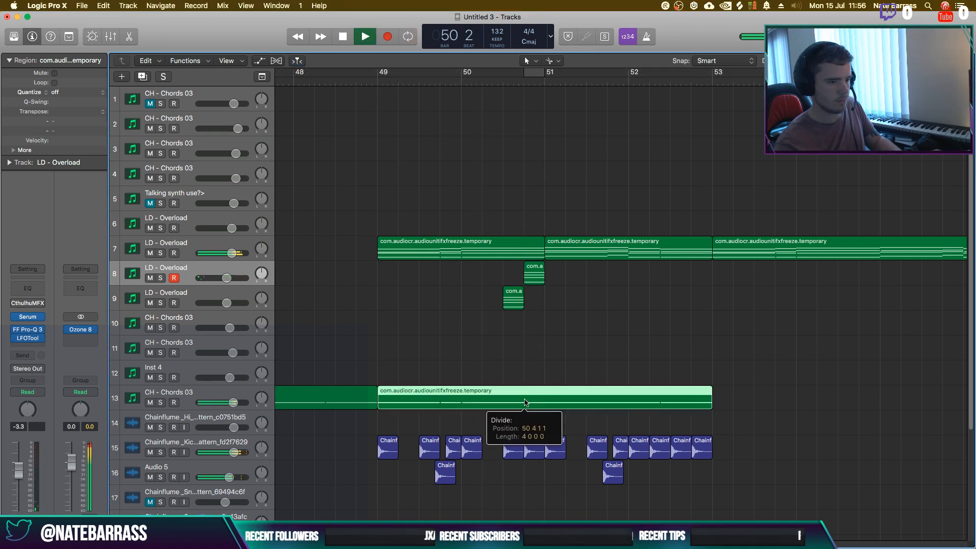
{"action": "left_click", "coordinate": [572, 207]}
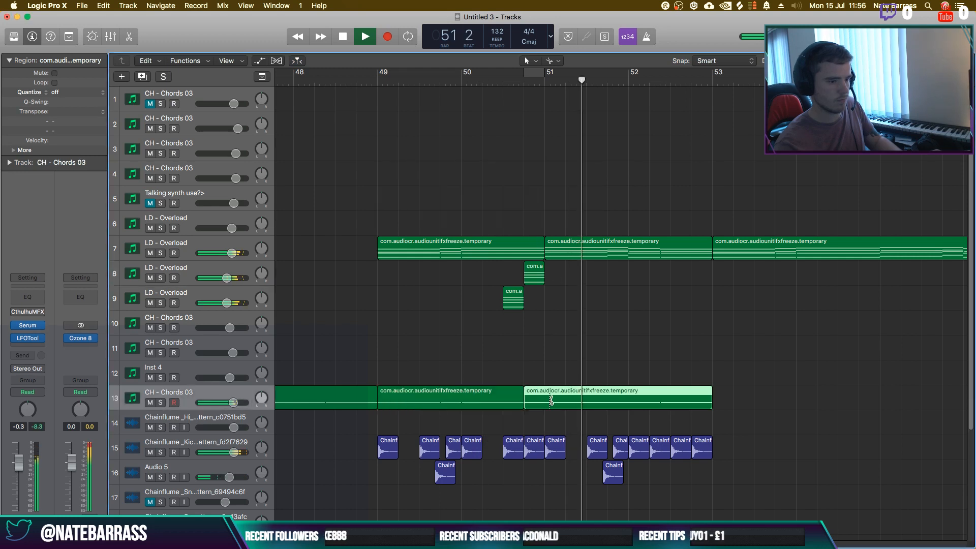
{"action": "left_click", "coordinate": [546, 405], "text": "super"}
{"action": "left_click", "coordinate": [531, 406]}
{"action": "key", "text": "Delete"}
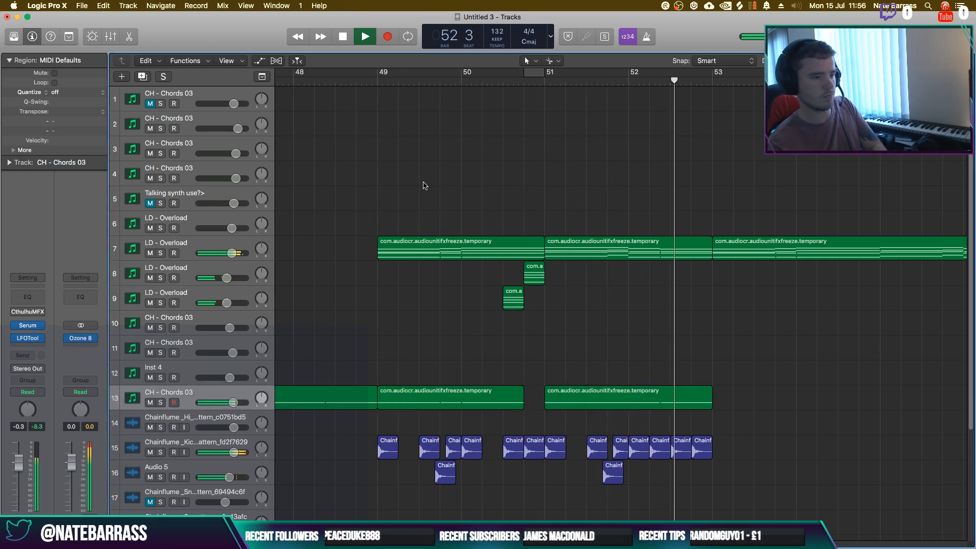
{"action": "left_click", "coordinate": [378, 81]}
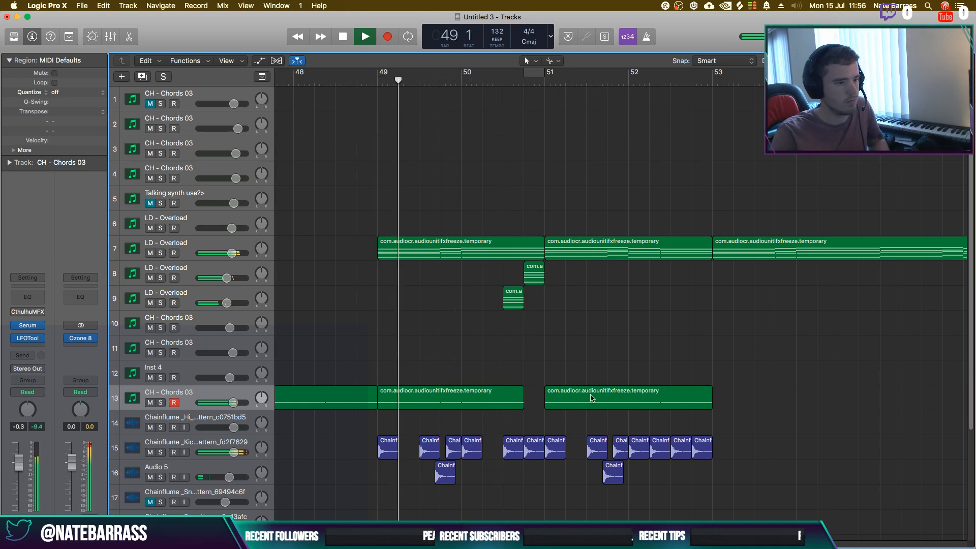
Shorten the bar 49 lead region to end half a beat before bar 51 and loop bars 49 through 51
{"action": "mouse_move", "coordinate": [544, 252]}
{"action": "left_mouse_down"}
{"action": "mouse_move", "coordinate": [524, 251]}
{"action": "mouse_move", "coordinate": [534, 252]}
{"action": "left_mouse_up"}
{"action": "left_click", "coordinate": [560, 308]}
{"action": "left_click", "coordinate": [377, 81]}
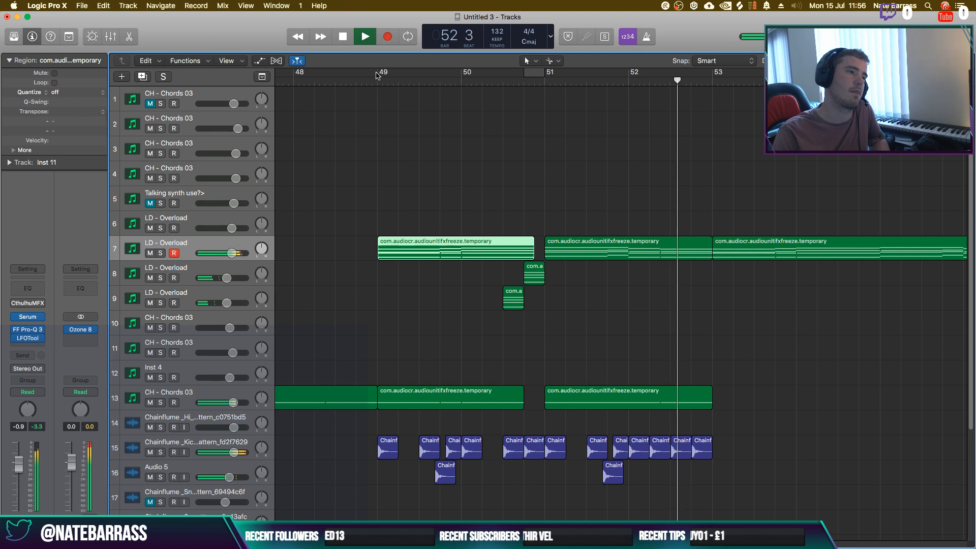
{"action": "left_click_drag", "start_coordinate": [377, 75], "coordinate": [563, 163]}
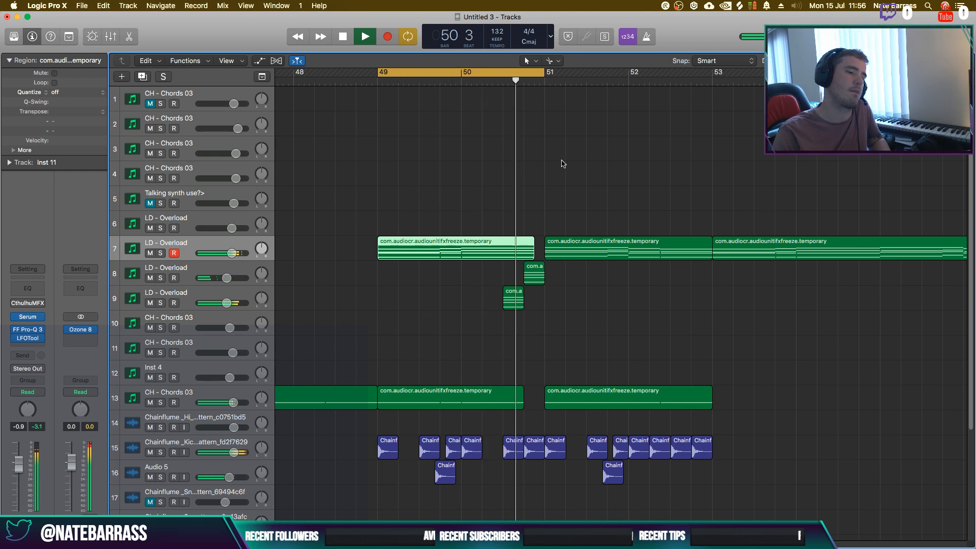
Place a sixteenth-note slice of the fill just before bar 51 on another duplicate LD - Overload track, shortening the original fill
{"action": "left_click_drag", "start_coordinate": [543, 276], "coordinate": [542, 303]}
{"action": "key", "text": "super+d"}
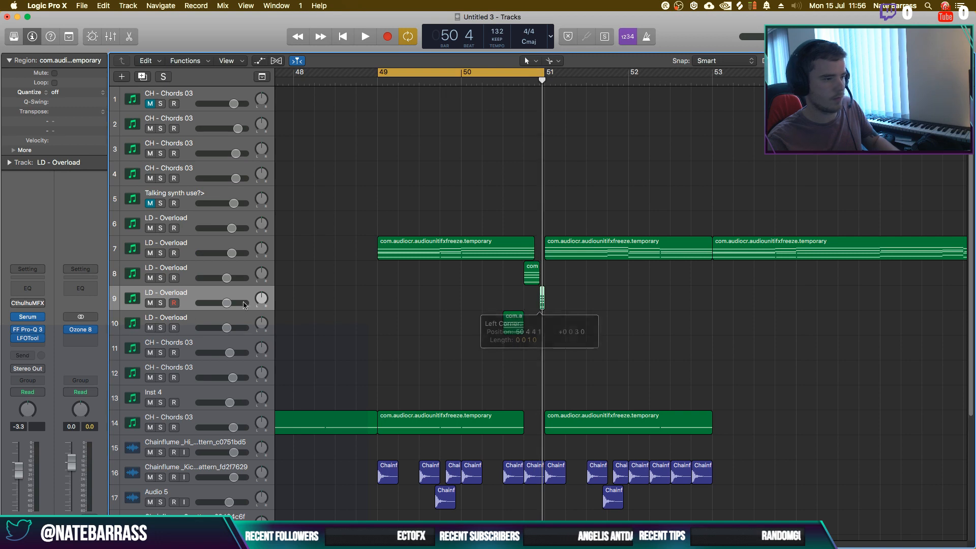
Solo the new slice's track, show its Serum window and loop beat 4 of bar 50
{"action": "key", "text": "s"}
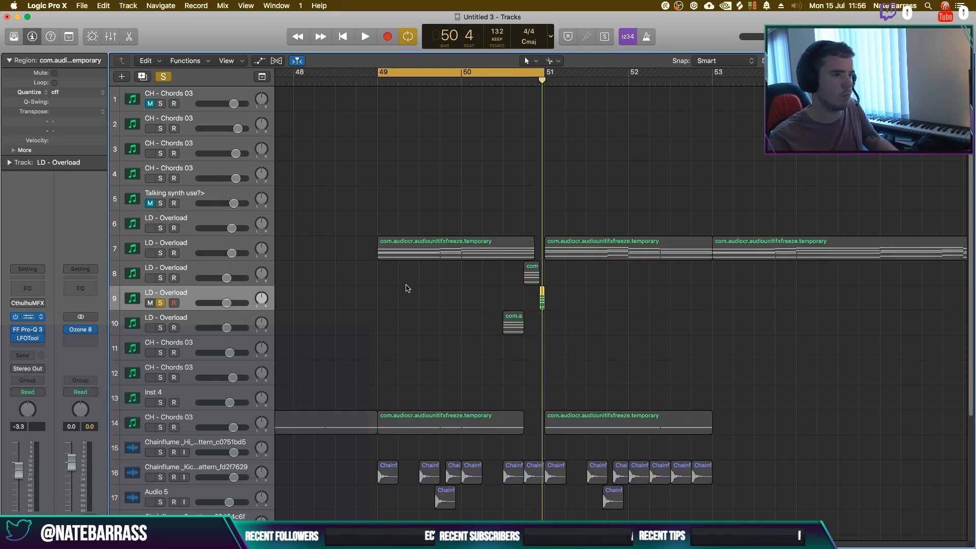
{"action": "key", "text": "v"}
{"action": "left_click_drag", "start_coordinate": [539, 75], "coordinate": [539, 75]}
{"action": "key", "text": "space"}
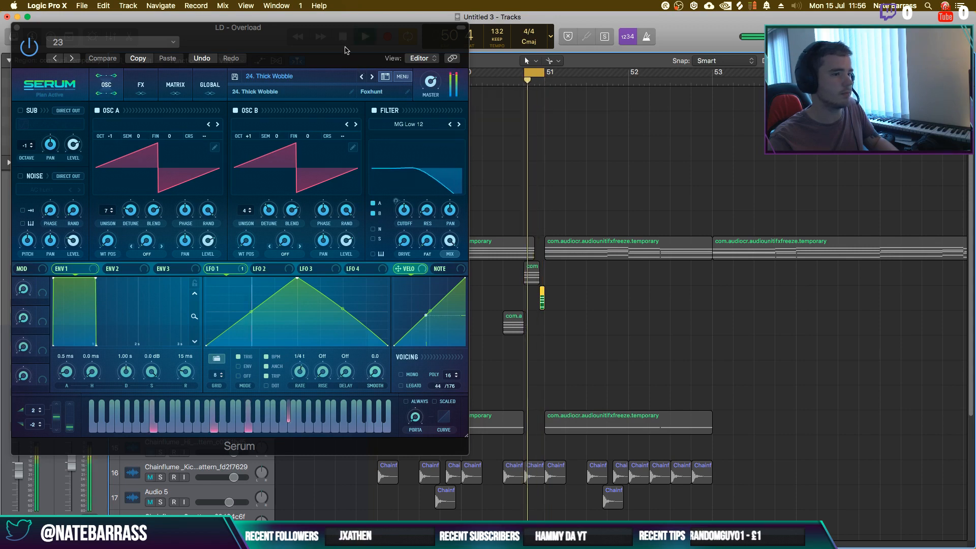
Stop playback, reposition the Serum window and load the Foxhunt preset 25. Mangle
{"action": "key", "text": "space"}
{"action": "left_click_drag", "start_coordinate": [346, 48], "coordinate": [447, 87]}
{"action": "left_click", "coordinate": [472, 115]}
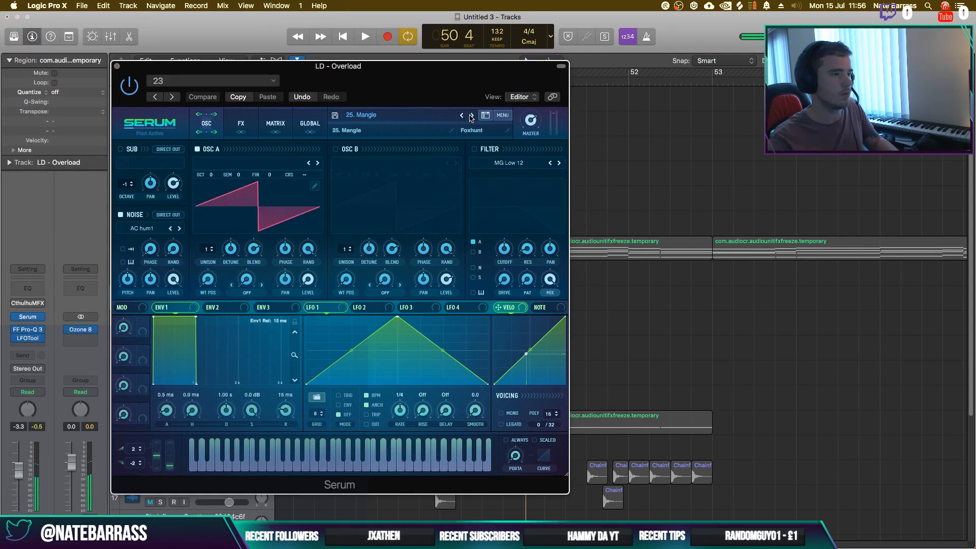
Audition the Foxhunt presets following 25. Mangle in Serum, keep 26. Vibrato and close Serum
{"action": "left_click", "coordinate": [472, 116]}
{"action": "left_click", "coordinate": [472, 116]}
{"action": "key", "text": "space"}
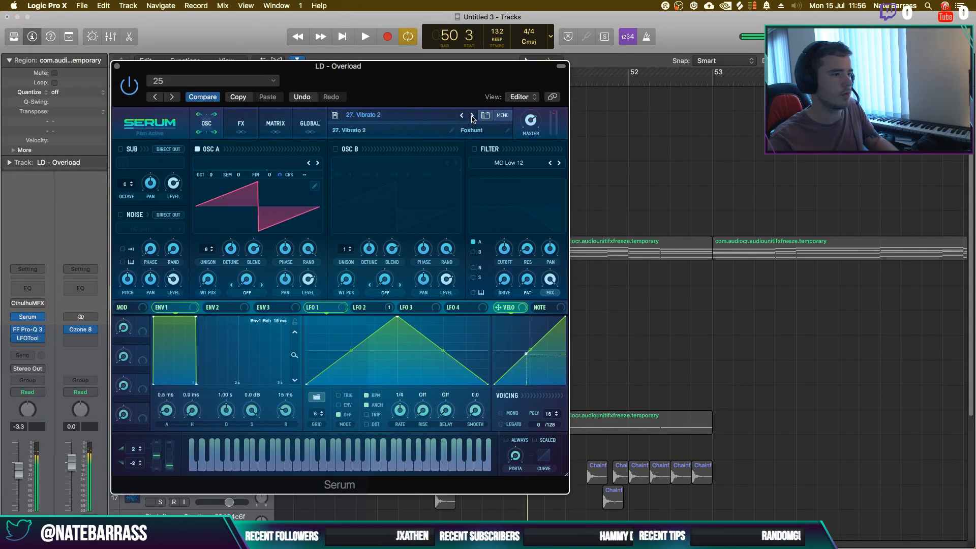
{"action": "key", "text": "space"}
{"action": "left_click", "coordinate": [117, 66]}
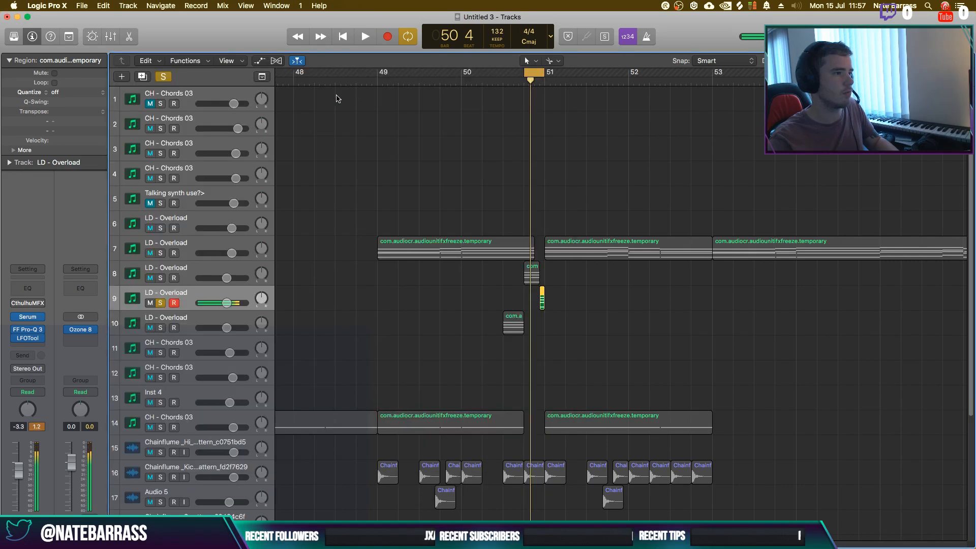
Turn off solo and cycle, play from bar 49 and raise the slice's track volume to -0.9 dB
{"action": "left_click", "coordinate": [164, 77]}
{"action": "key", "text": "space"}
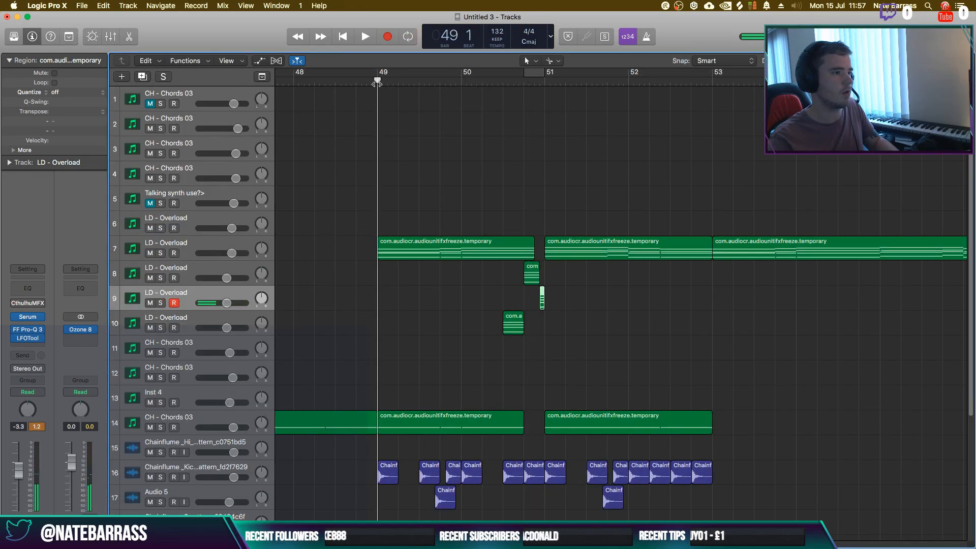
{"action": "left_click_drag", "start_coordinate": [226, 303], "coordinate": [231, 304]}
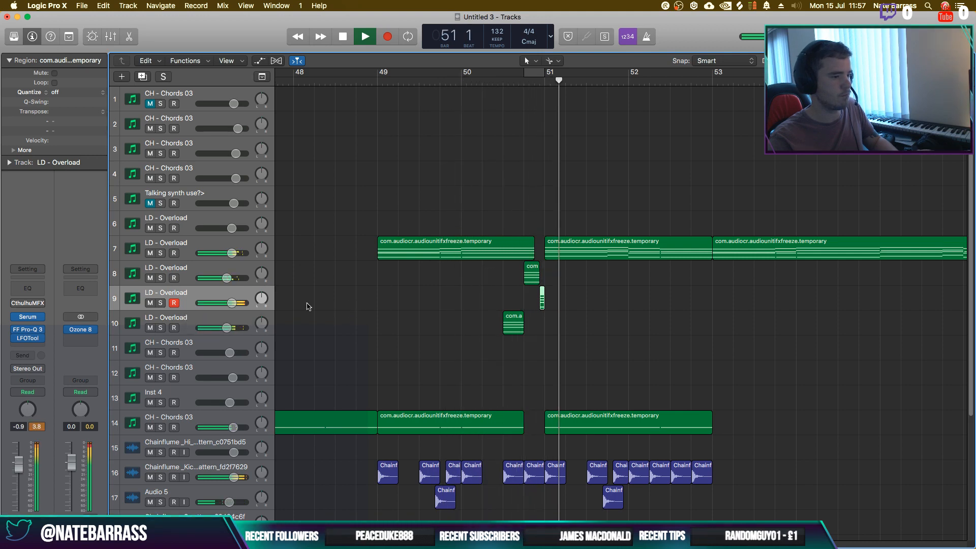
{"action": "key", "text": "space"}
Duplicate the slice's LD - Overload track, move the slice onto the soloed duplicate and copy the beat 4 fill onto the slice's former track
{"action": "left_click_drag", "start_coordinate": [542, 298], "coordinate": [542, 328]}
{"action": "key", "text": "super+d"}
{"action": "key", "text": "ctrl+s"}
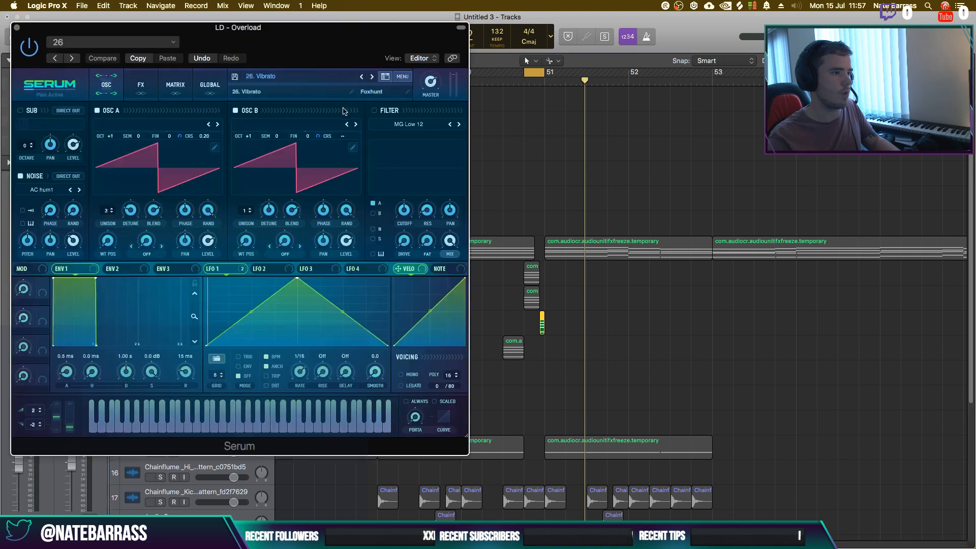
Filter Serum's presets by growl and audition the bass growls from BA Transformer Growl through BS Organic Growl over the looped beat
{"action": "left_click", "coordinate": [384, 77]}
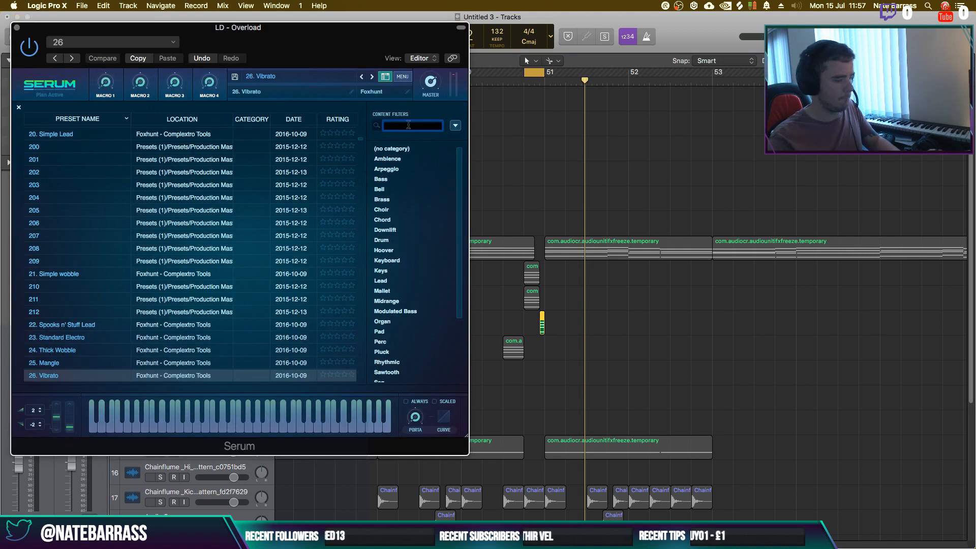
{"action": "key", "text": "Return"}
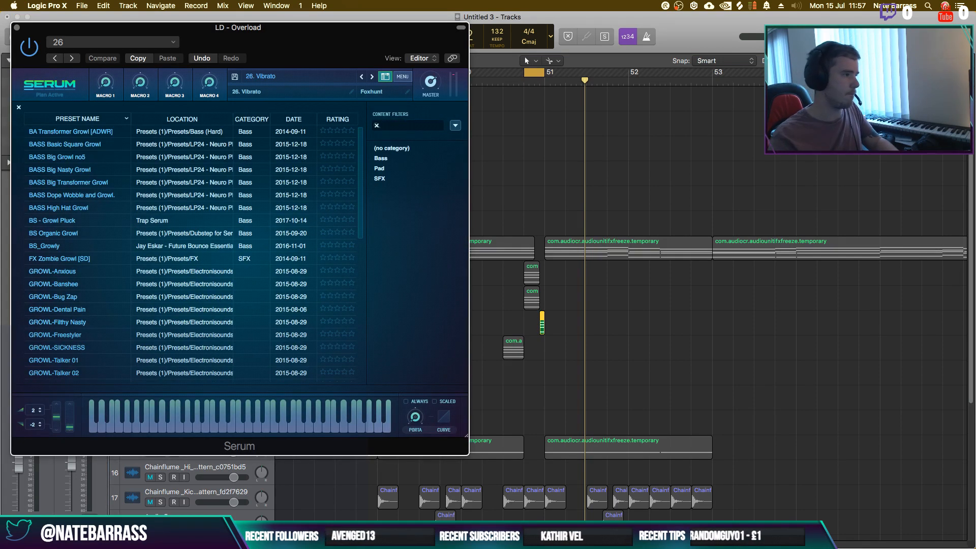
{"action": "left_click", "coordinate": [92, 134]}
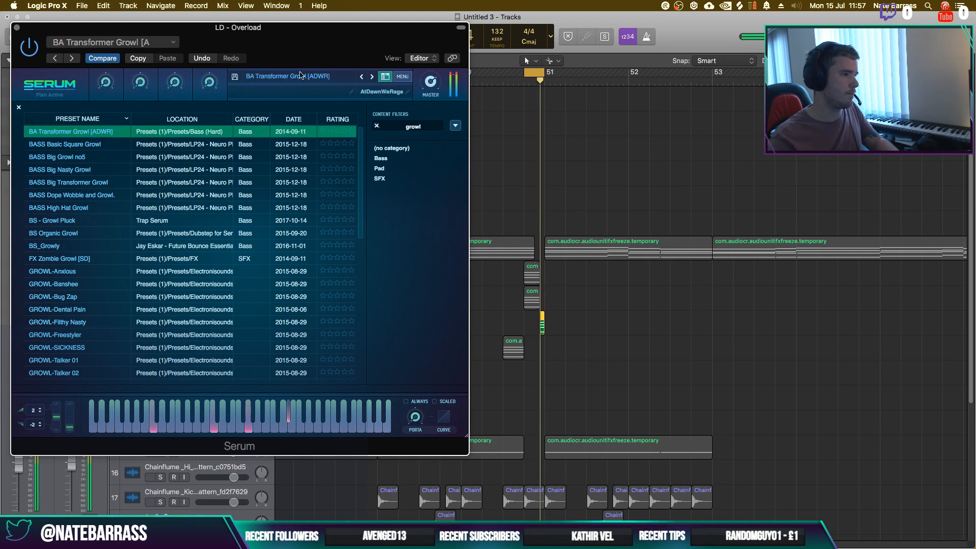
{"action": "left_click", "coordinate": [176, 146]}
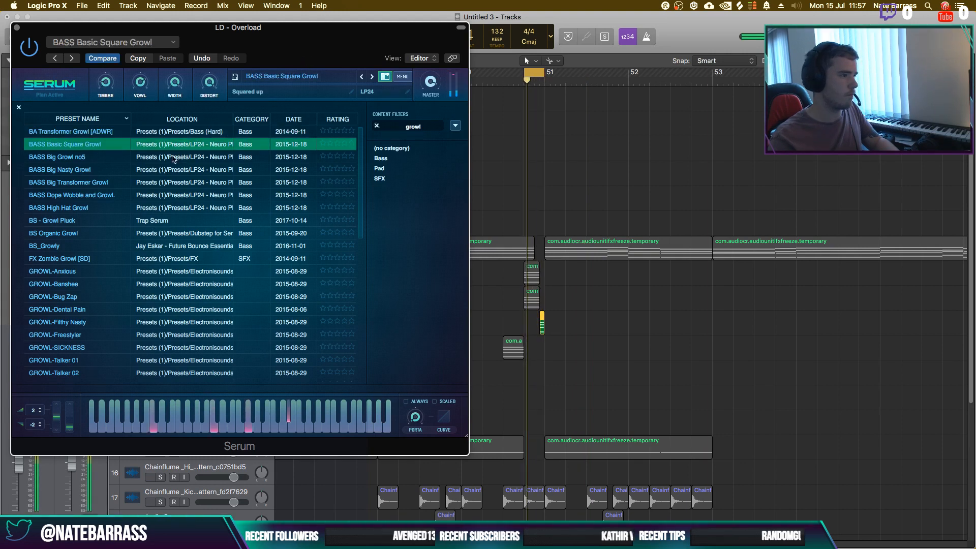
{"action": "left_click", "coordinate": [173, 158]}
{"action": "left_click", "coordinate": [142, 172]}
{"action": "left_click", "coordinate": [137, 184]}
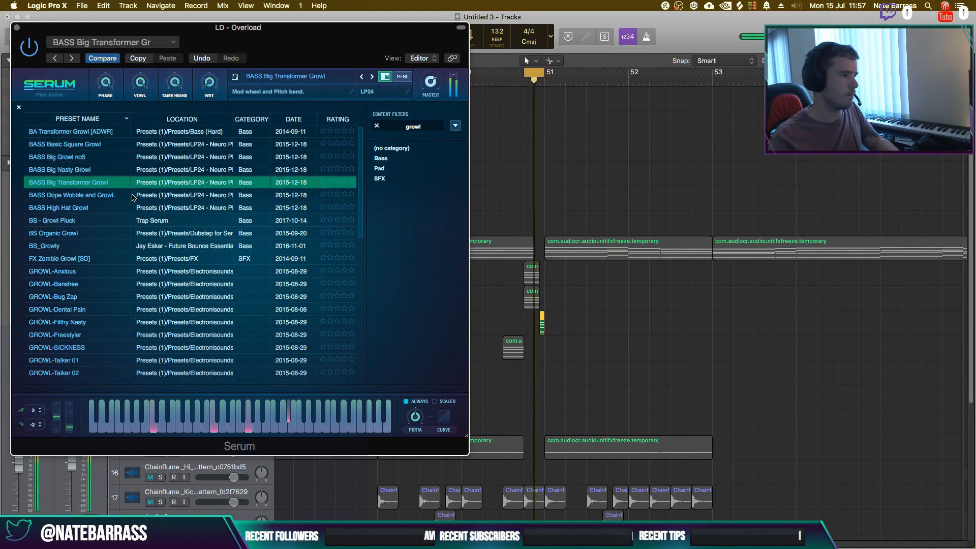
{"action": "left_click", "coordinate": [135, 195]}
{"action": "left_click", "coordinate": [136, 209]}
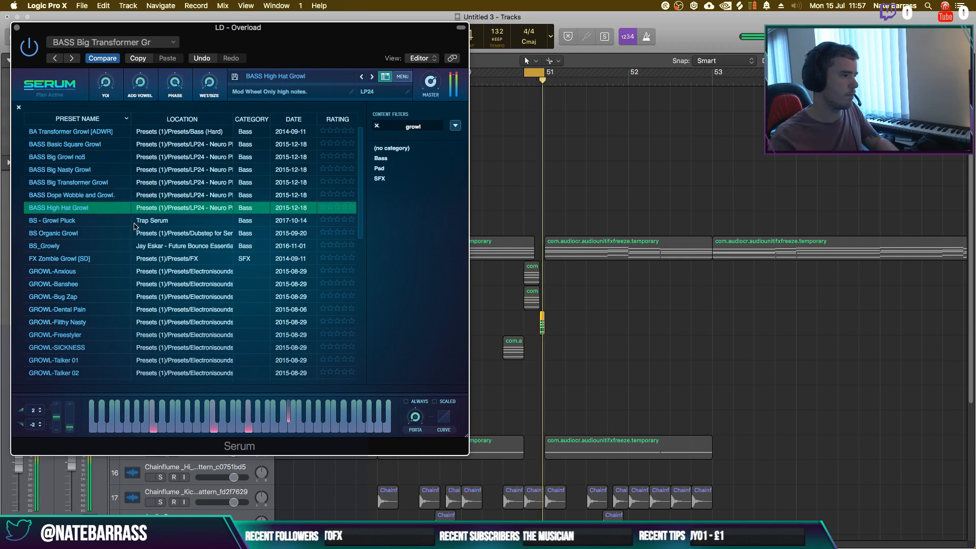
{"action": "left_click", "coordinate": [135, 224]}
{"action": "left_click", "coordinate": [88, 235]}
Audition the growl presets from GROWL-Anxious through GROWL-Talker 02 over the looped beat
{"action": "left_click", "coordinate": [72, 274]}
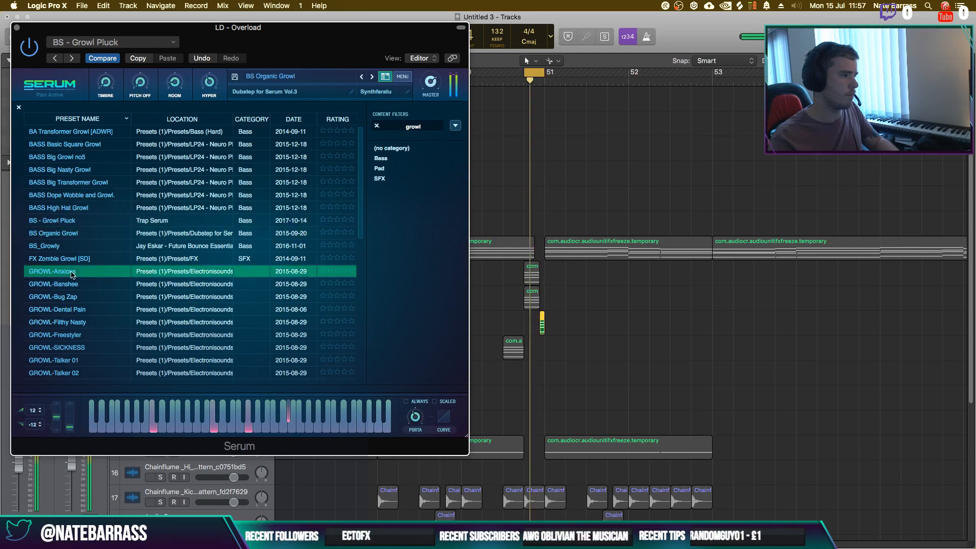
{"action": "left_click", "coordinate": [73, 286]}
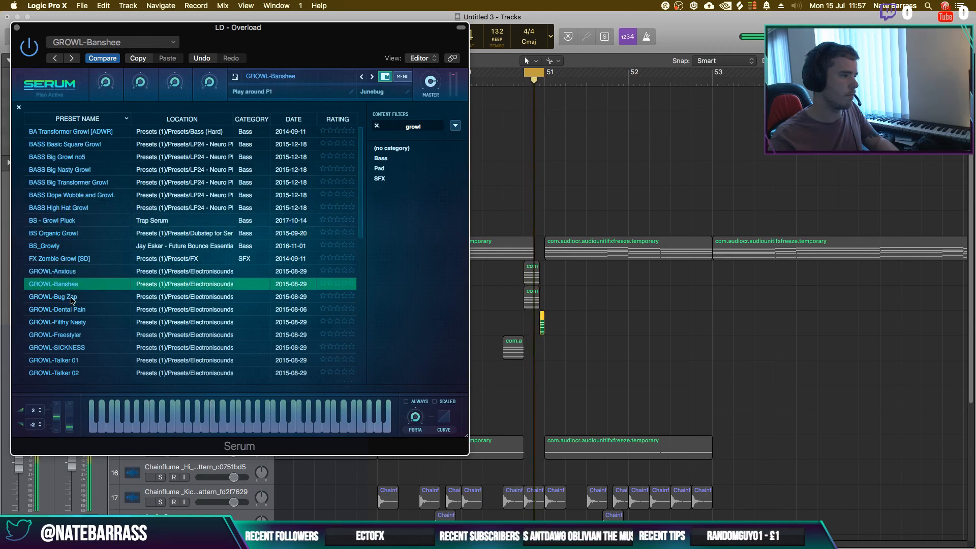
{"action": "left_click", "coordinate": [72, 298]}
{"action": "left_click", "coordinate": [72, 311]}
{"action": "left_click", "coordinate": [71, 323]}
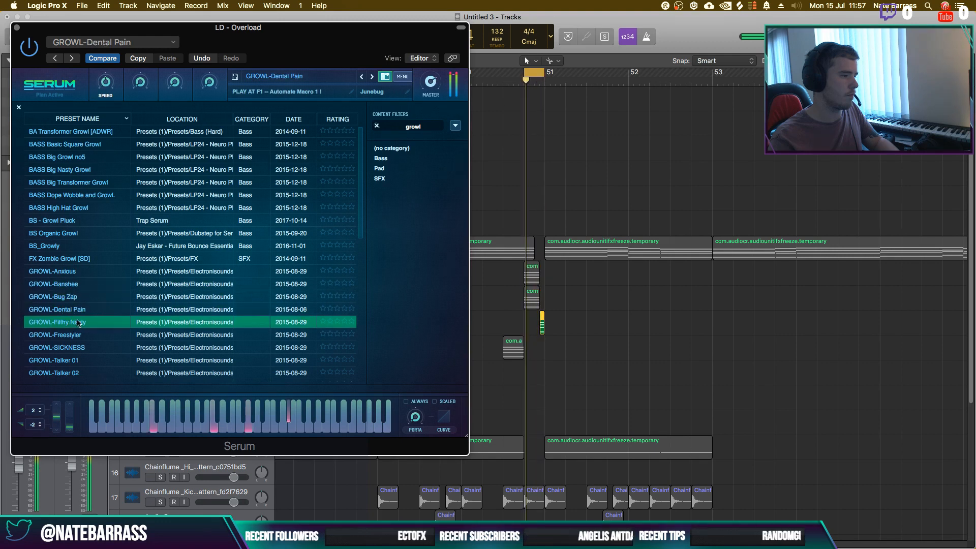
{"action": "scroll", "coordinate": [74, 320], "scroll_direction": "down", "scroll_amount": 2}
{"action": "left_click", "coordinate": [81, 312]}
{"action": "left_click", "coordinate": [81, 322]}
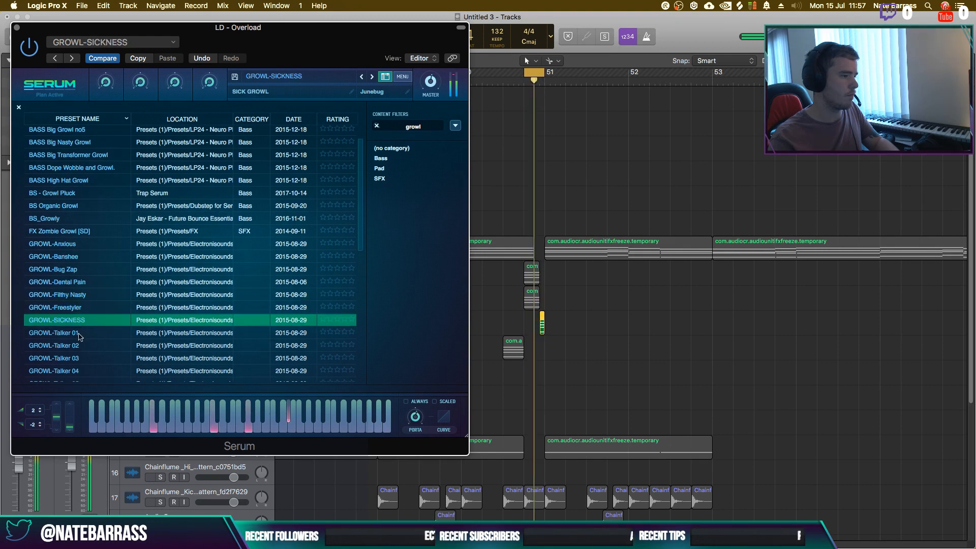
{"action": "left_click", "coordinate": [80, 335]}
{"action": "left_click", "coordinate": [79, 347]}
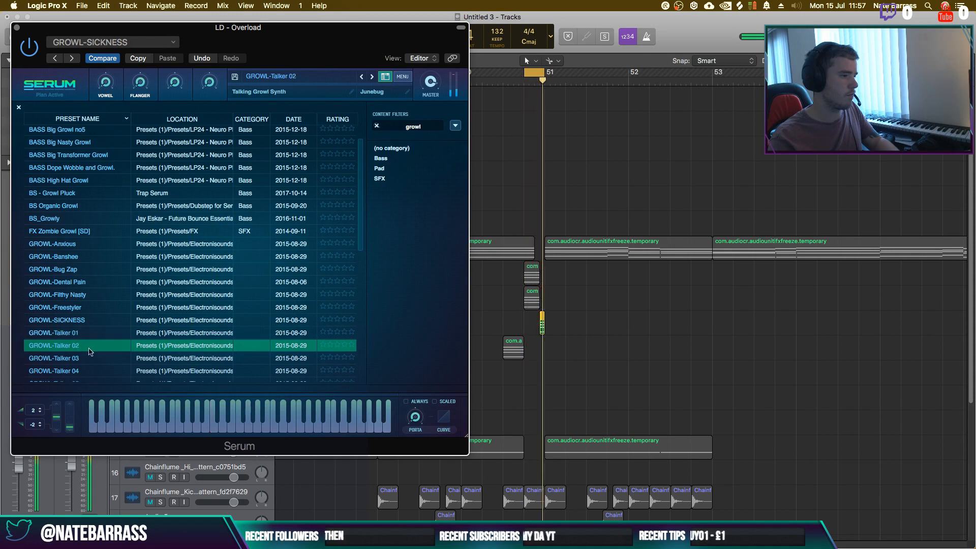
Audition the growl presets from GROWL-Talker 03 onward, keep GROWL-Workmans for the slice and close Serum
{"action": "scroll", "coordinate": [82, 351], "scroll_direction": "down", "scroll_amount": 5}
{"action": "left_click", "coordinate": [79, 252]}
{"action": "left_click", "coordinate": [79, 265]}
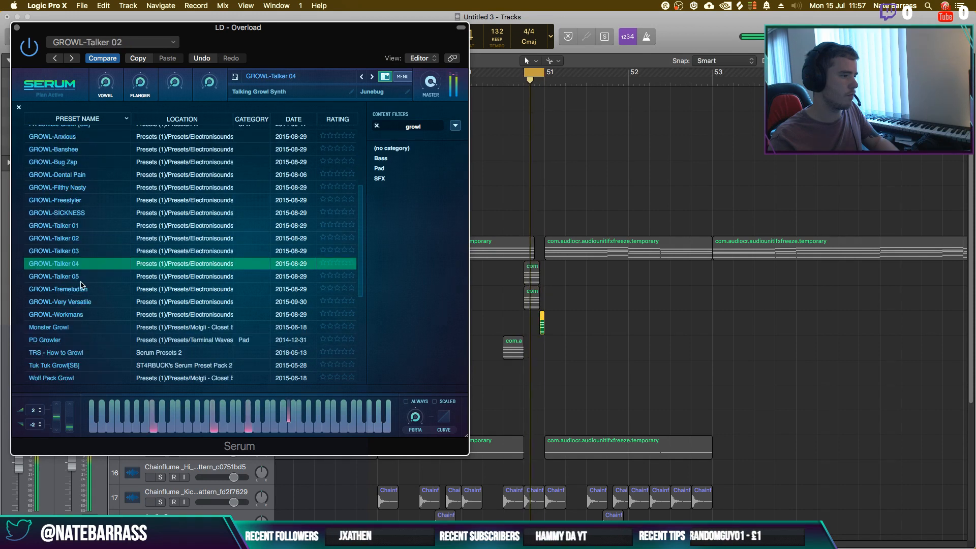
{"action": "left_click", "coordinate": [80, 277]}
{"action": "left_click", "coordinate": [79, 290]}
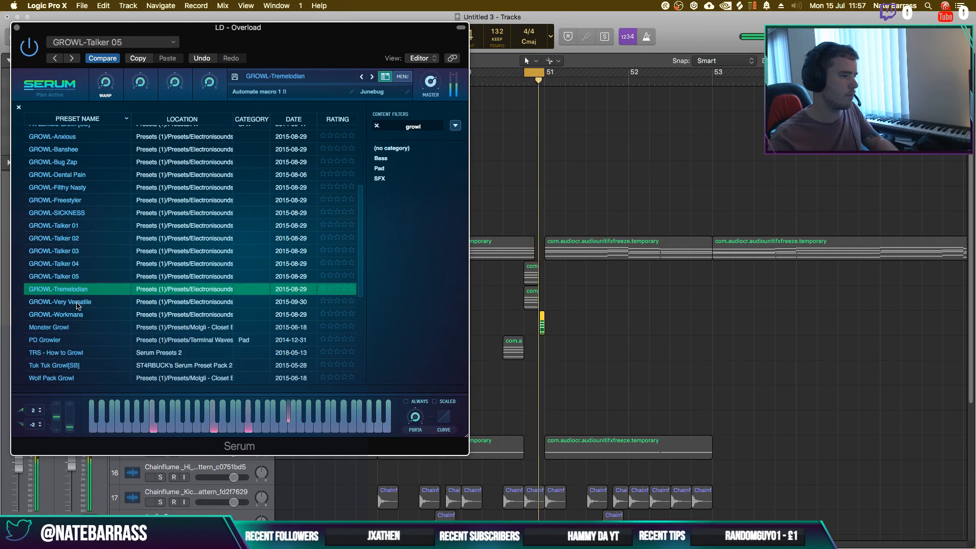
{"action": "left_click", "coordinate": [78, 304]}
{"action": "left_click", "coordinate": [69, 318]}
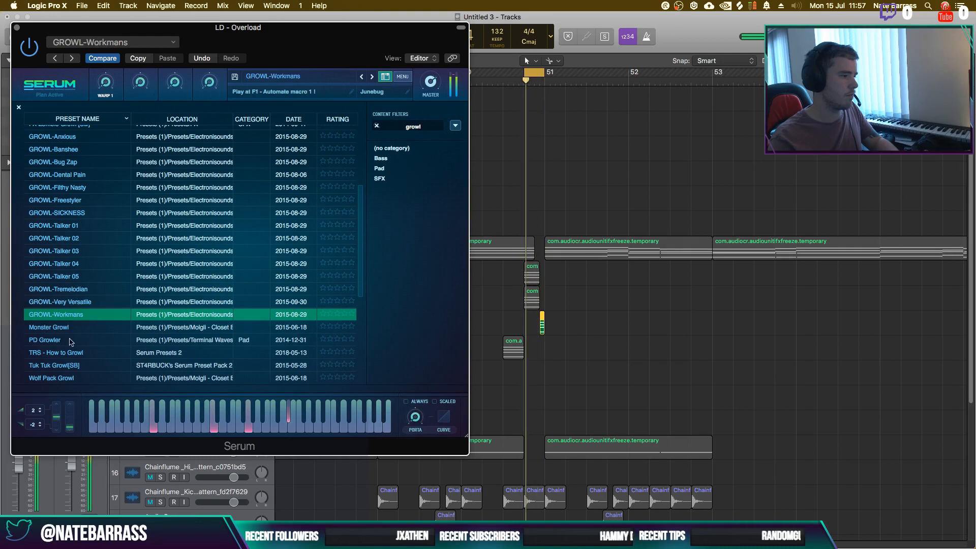
{"action": "left_click", "coordinate": [16, 28]}
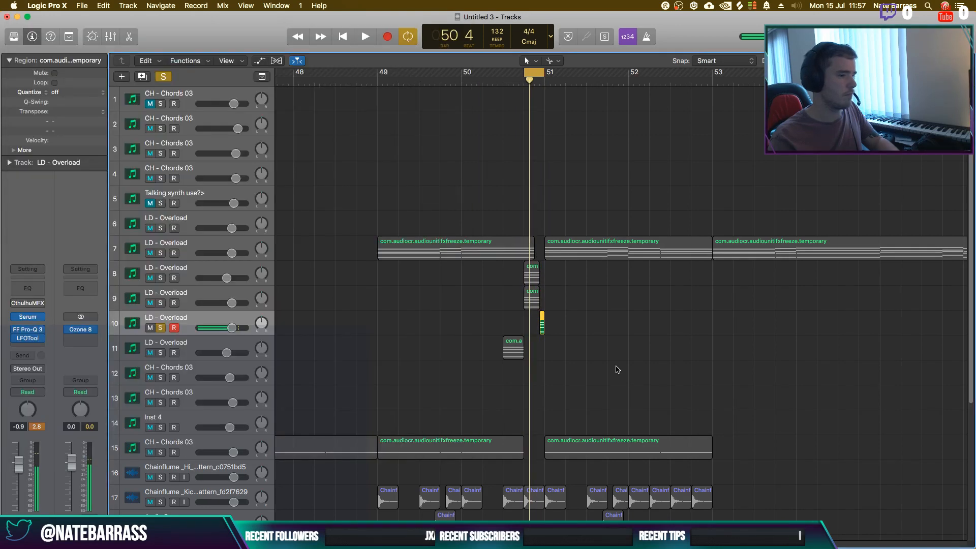
Turn off solo on the slice's track and check the slice's notes in the Piano Roll
{"action": "left_click", "coordinate": [161, 327]}
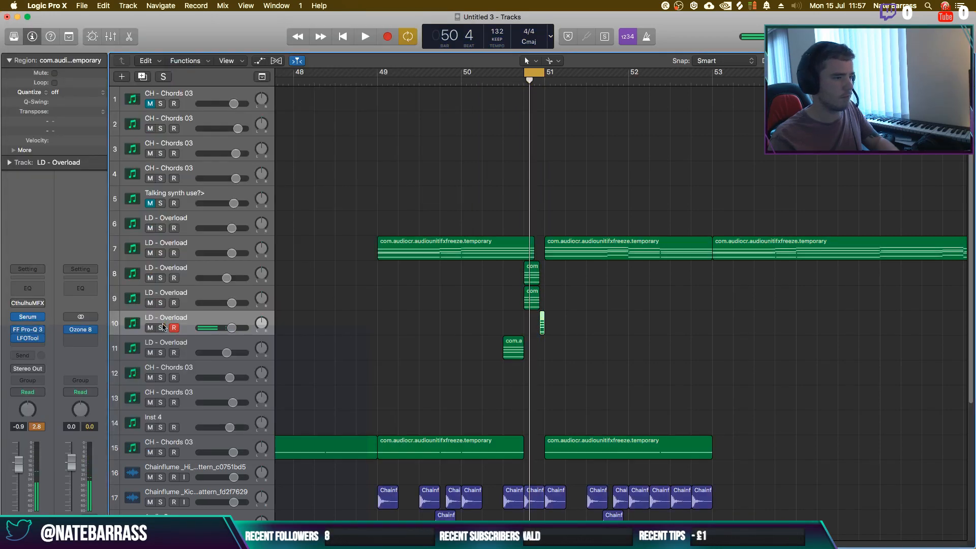
{"action": "double_click", "coordinate": [542, 328]}
{"action": "scroll", "coordinate": [370, 437], "scroll_direction": "up", "scroll_amount": 5}
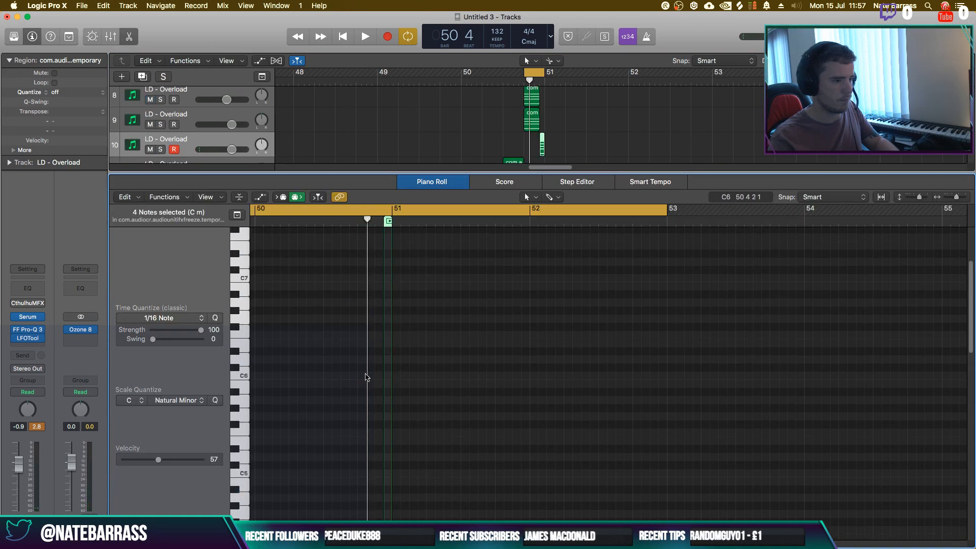
{"action": "left_click_drag", "start_coordinate": [360, 441], "coordinate": [384, 443]}
{"action": "left_click", "coordinate": [436, 184]}
{"action": "scroll", "coordinate": [440, 198], "scroll_direction": "up", "scroll_amount": 3}
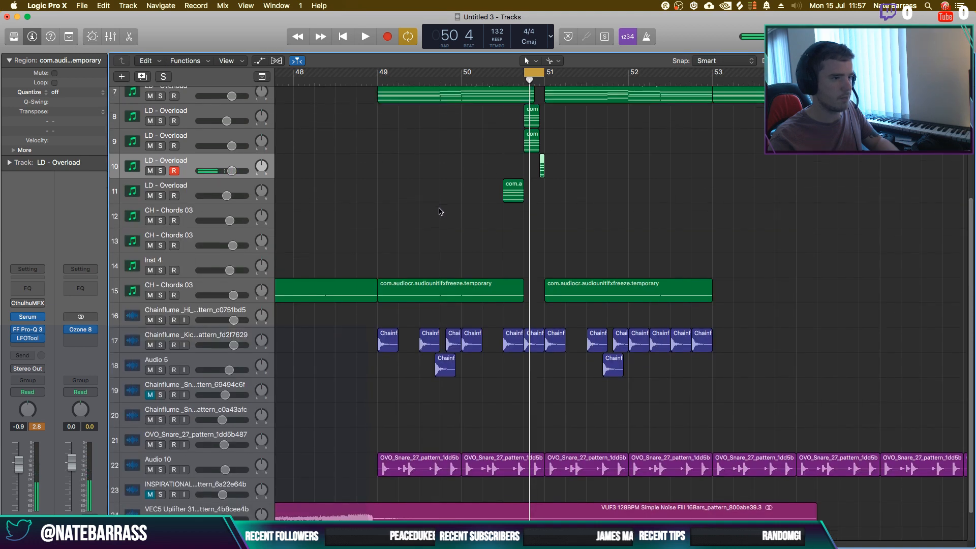
Play the looped beat, turn off cycle and listen to the drop from bar 49
{"action": "key", "text": "space"}
{"action": "key", "text": "space"}
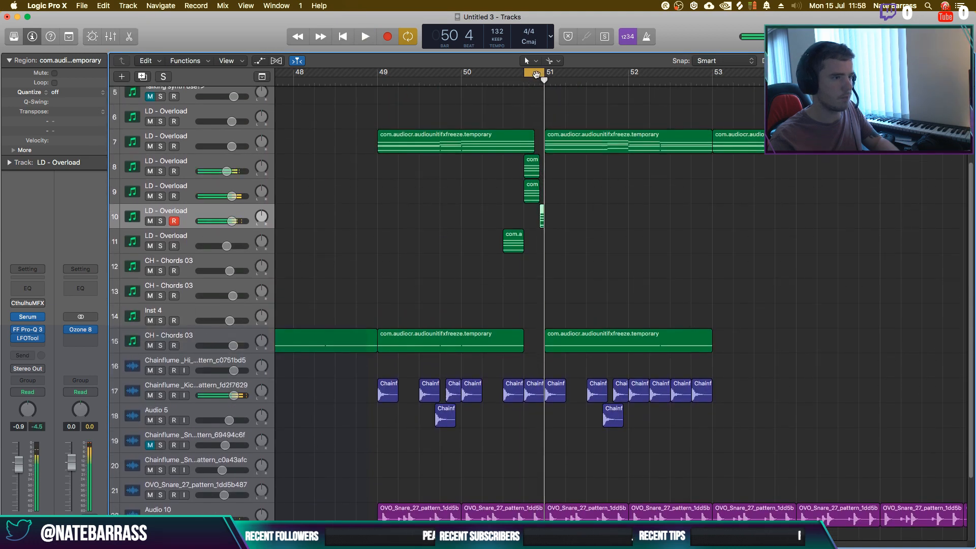
{"action": "left_click", "coordinate": [534, 73]}
{"action": "left_click", "coordinate": [377, 81]}
{"action": "key", "text": "space"}
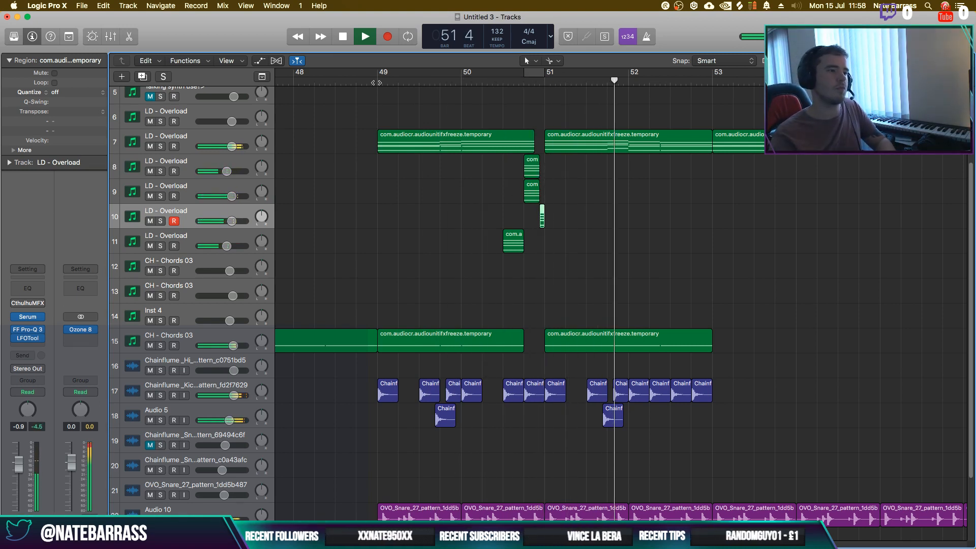
{"action": "key", "text": "space"}
{"action": "key", "text": "space"}
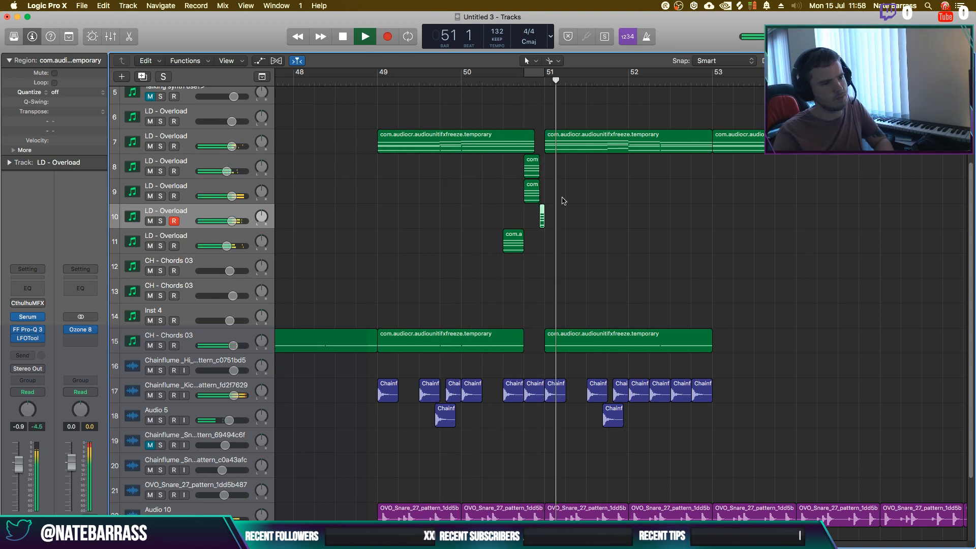
Shorten the bar 49 lead region to end at about beat 4 of bar 50 and replay from bar 49
{"action": "left_click_drag", "start_coordinate": [529, 151], "coordinate": [523, 162]}
{"action": "left_click", "coordinate": [503, 78]}
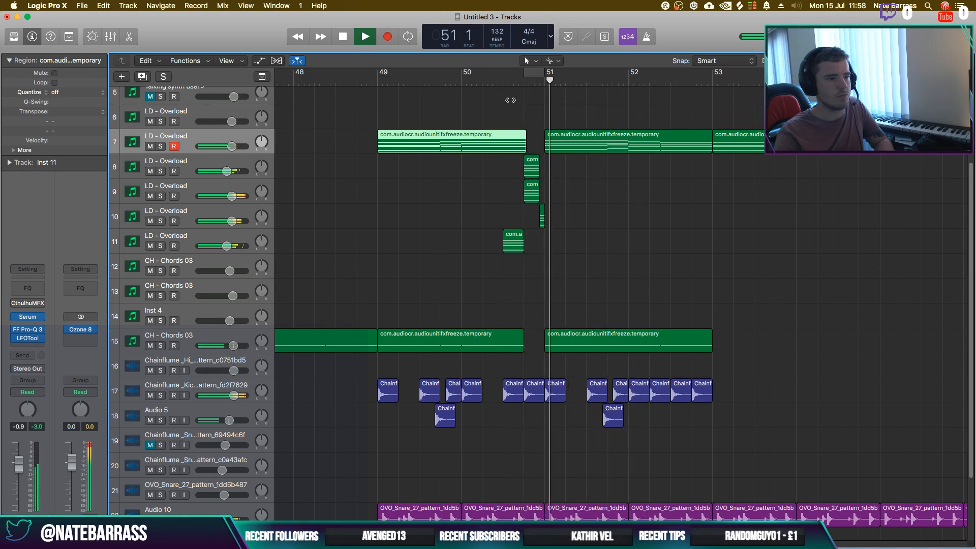
{"action": "left_click", "coordinate": [380, 80]}
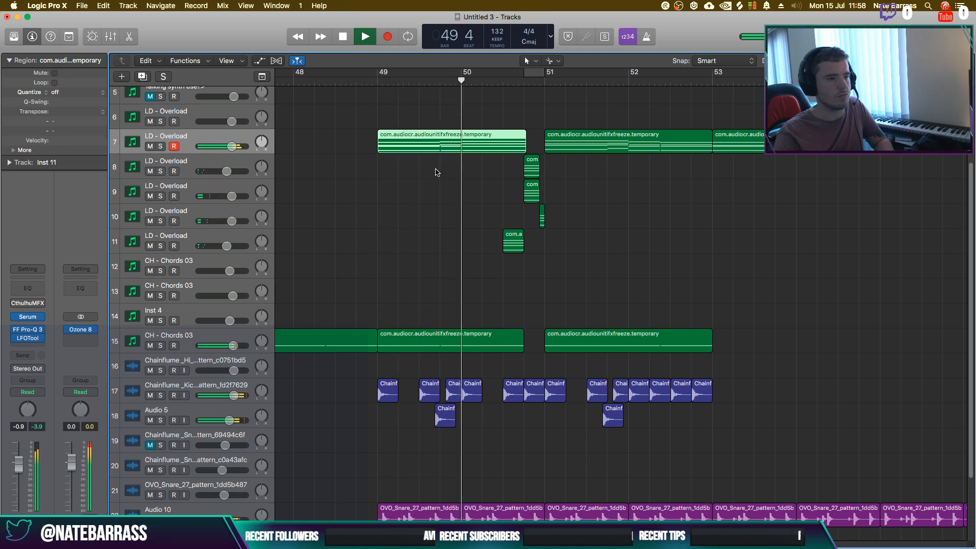
Try a copy of the bar 51 lead region at bar 49 on the 26. Vibrato track during playback
{"action": "left_click_drag", "start_coordinate": [521, 197], "coordinate": [541, 197]}
{"action": "left_click_drag", "start_coordinate": [603, 144], "coordinate": [436, 195]}
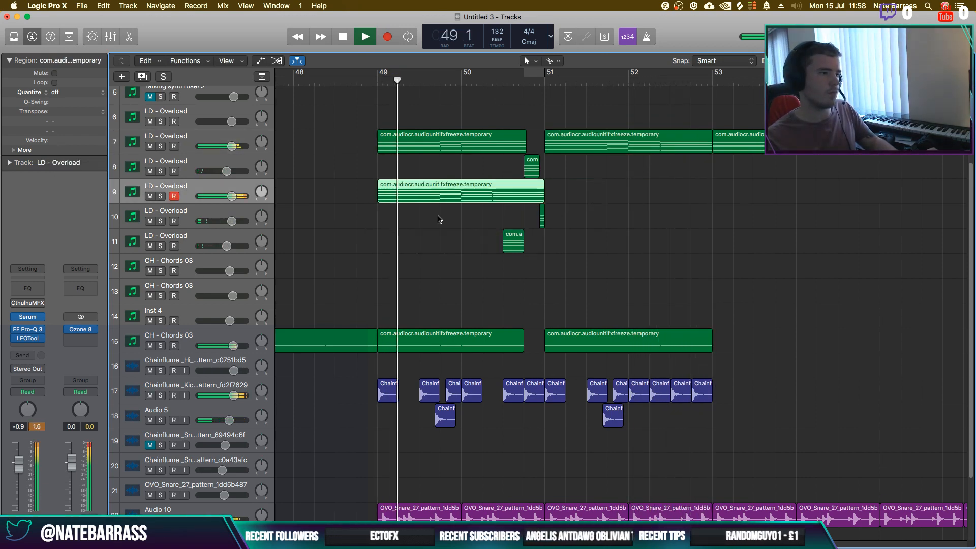
{"action": "key", "text": "BackSpace"}
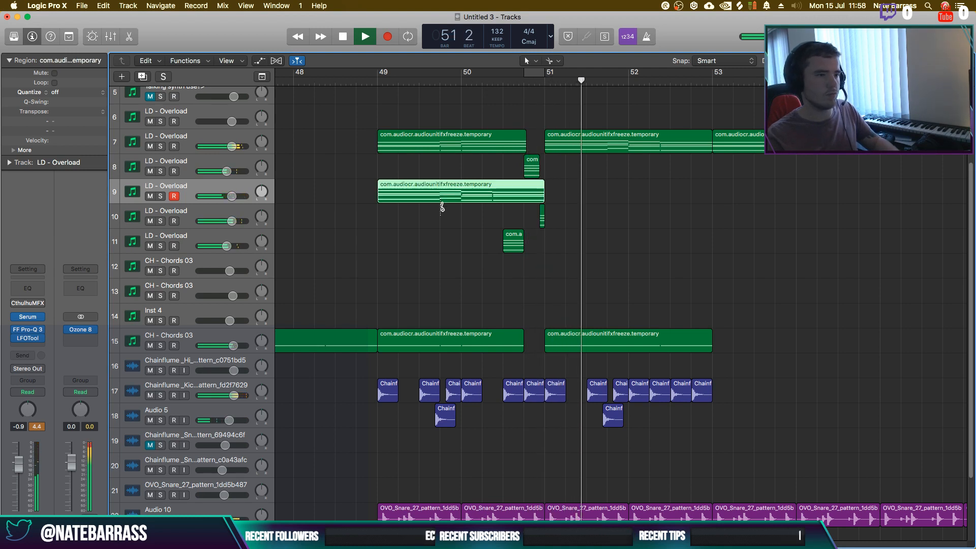
{"action": "key", "text": "super+z"}
{"action": "left_click_drag", "start_coordinate": [377, 195], "coordinate": [542, 197]}
{"action": "key", "text": "space"}
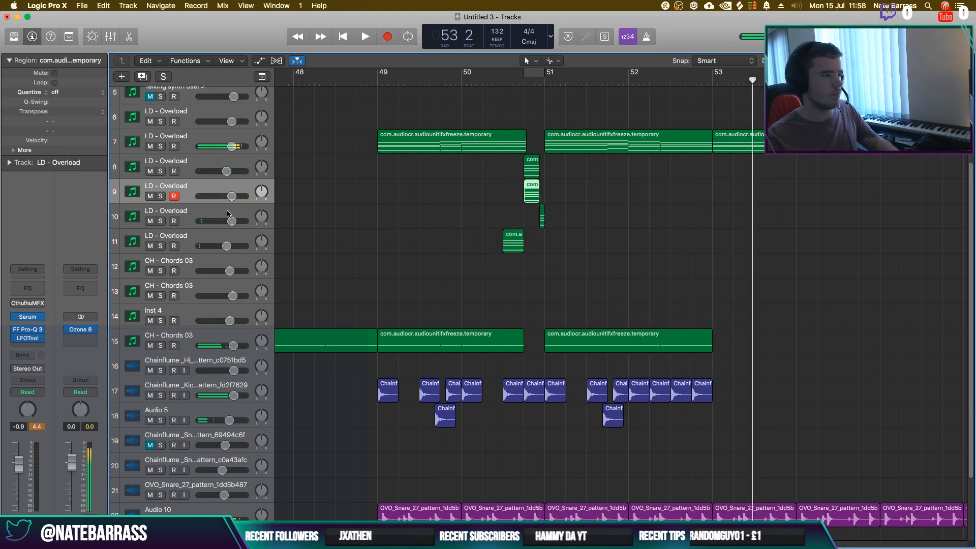
Insert Stereo Delay on the slice's track with output mix 13 % left and 19 % right, and raise the track volume to 0.1 dB
{"action": "left_click", "coordinate": [542, 217]}
{"action": "left_click", "coordinate": [41, 328]}
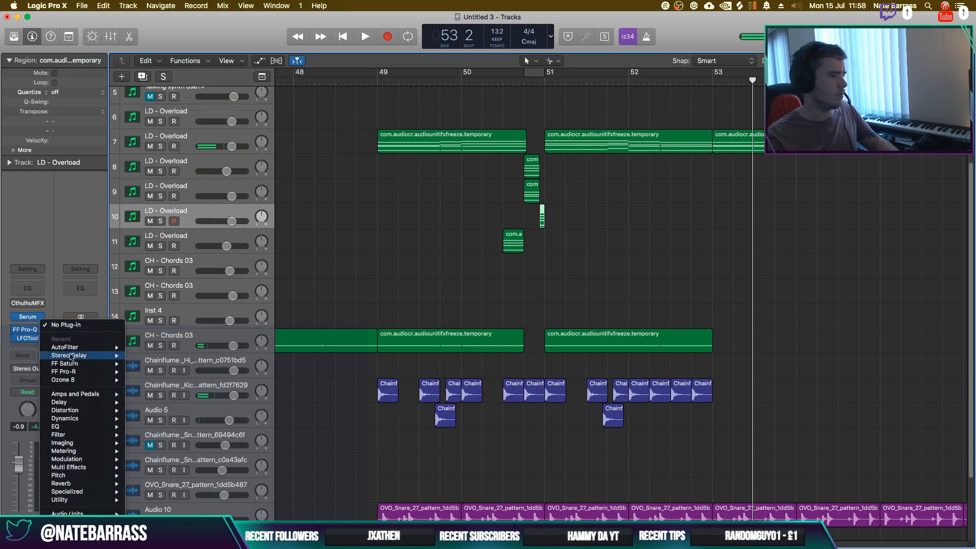
{"action": "mouse_move", "coordinate": [88, 357]}
{"action": "left_click", "coordinate": [143, 356]}
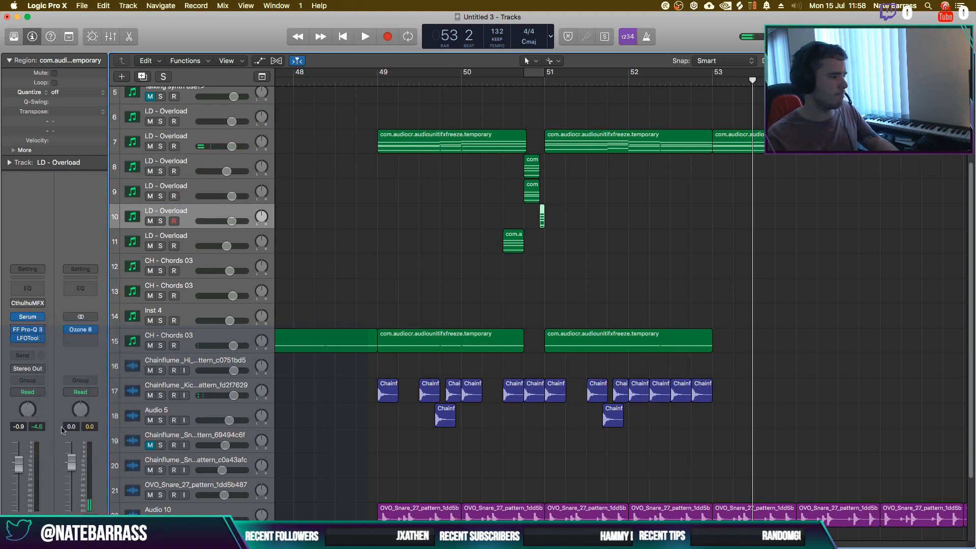
{"action": "left_click_drag", "start_coordinate": [18, 463], "coordinate": [18, 461]}
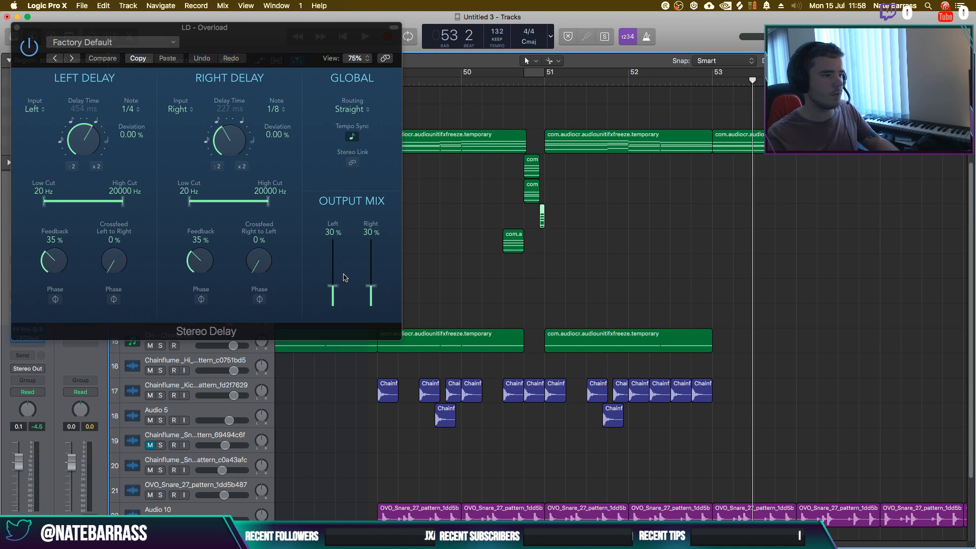
{"action": "left_click_drag", "start_coordinate": [333, 287], "coordinate": [333, 300]}
{"action": "left_click", "coordinate": [518, 83]}
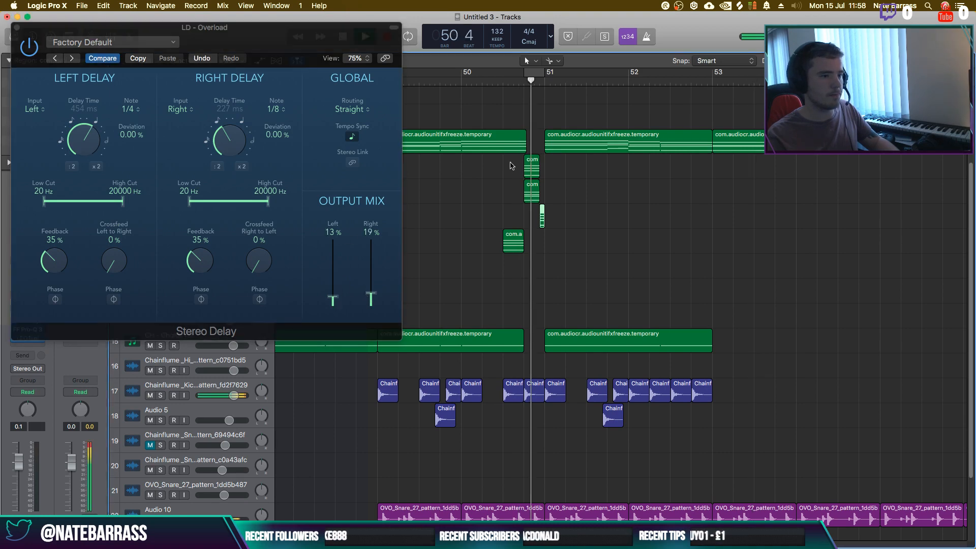
Shorten the snare loop region at bar 50 on the Audio 10 track so it ends at beat 4 of that bar
{"action": "left_click", "coordinate": [17, 27]}
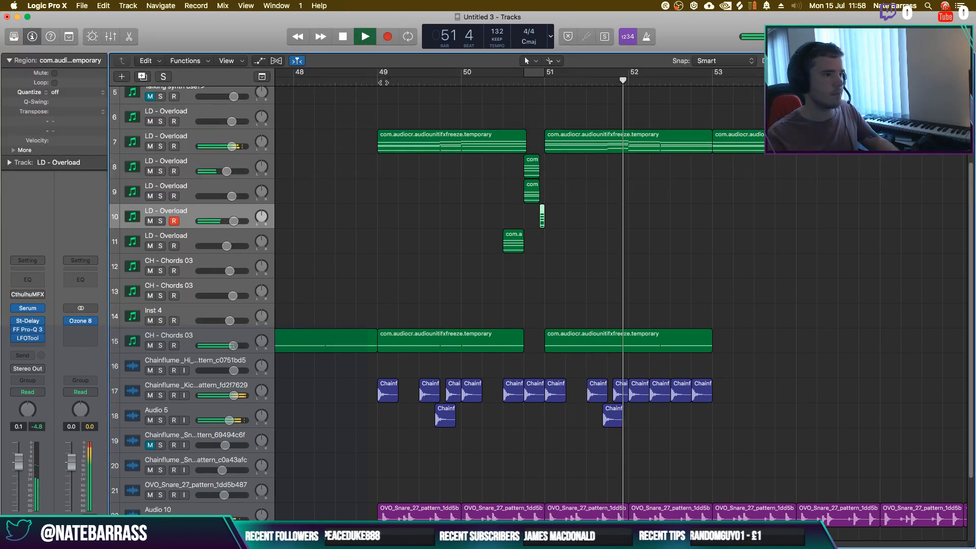
{"action": "left_click", "coordinate": [379, 76]}
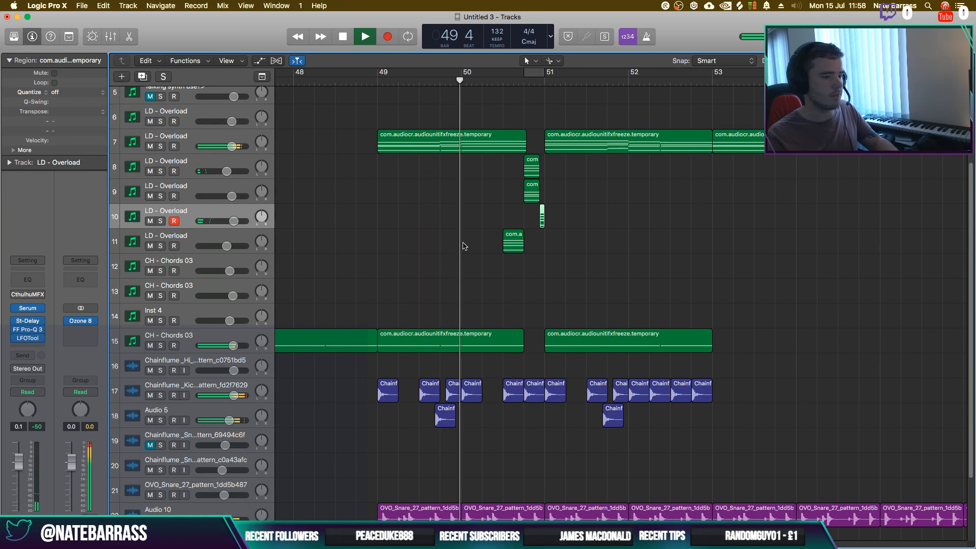
{"action": "scroll", "coordinate": [463, 346], "scroll_direction": "down", "scroll_amount": 5}
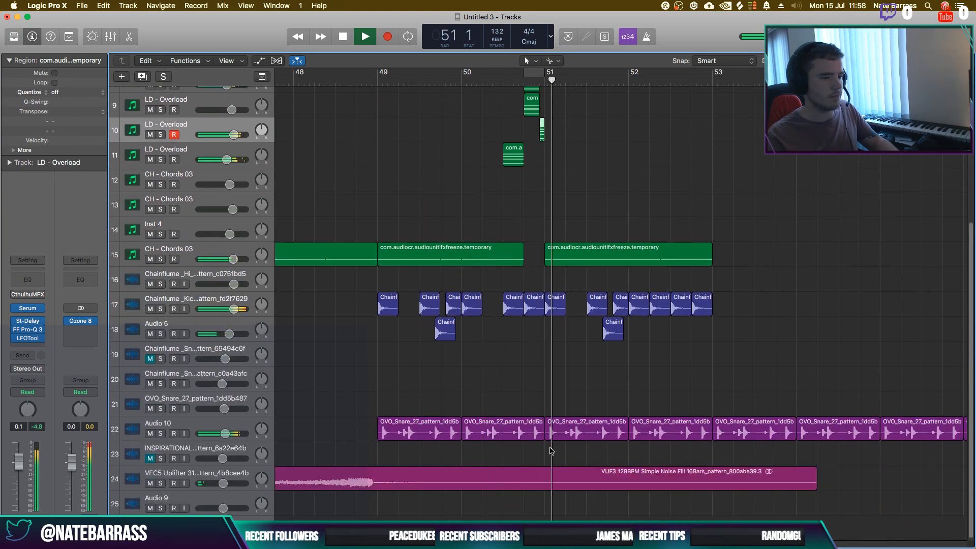
{"action": "left_click_drag", "start_coordinate": [543, 433], "coordinate": [521, 436]}
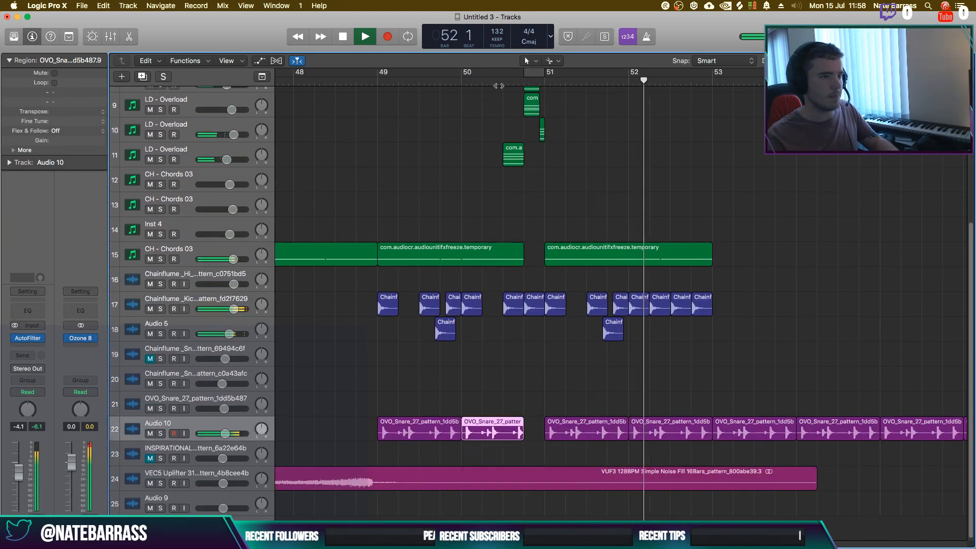
Delete the kick region on beat 4 of bar 50 and play back the transition from bar 50
{"action": "left_click", "coordinate": [499, 81]}
{"action": "left_click", "coordinate": [535, 309]}
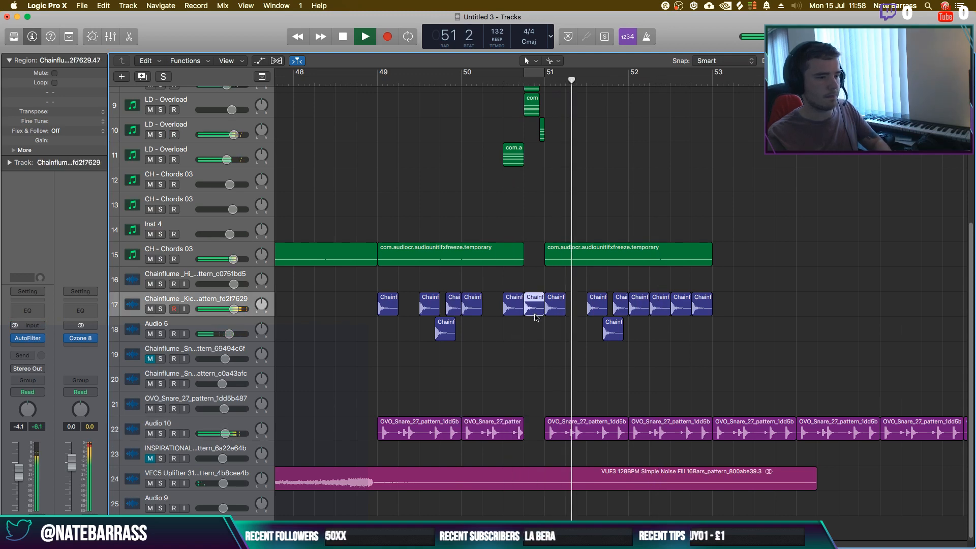
{"action": "key", "text": "Delete"}
{"action": "left_click", "coordinate": [468, 81]}
{"action": "scroll", "coordinate": [470, 227], "scroll_direction": "up", "scroll_amount": 8}
{"action": "scroll", "coordinate": [470, 226], "scroll_direction": "up", "scroll_amount": 2}
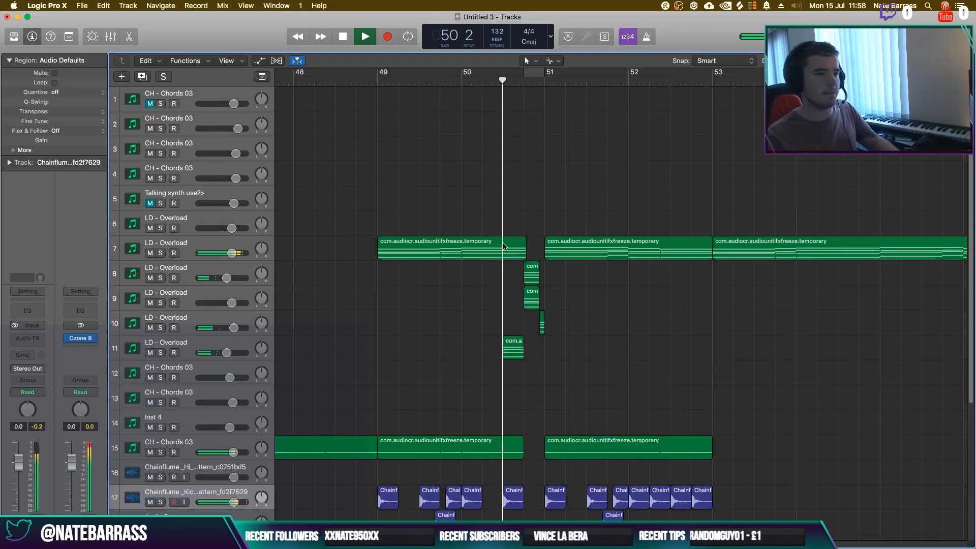
Extend the short LD - Overload region on track 10 past bar 51, lengthen its four notes to 0 0 2 0, and replay from bar 49
{"action": "left_click", "coordinate": [378, 81]}
{"action": "left_click_drag", "start_coordinate": [543, 328], "coordinate": [551, 329]}
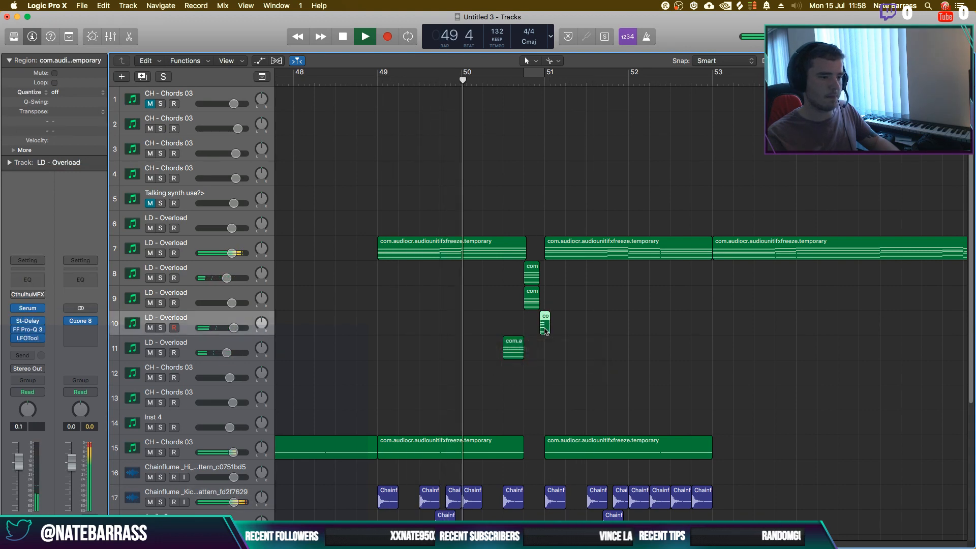
{"action": "double_click", "coordinate": [547, 329]}
{"action": "left_click_drag", "start_coordinate": [390, 503], "coordinate": [400, 274]}
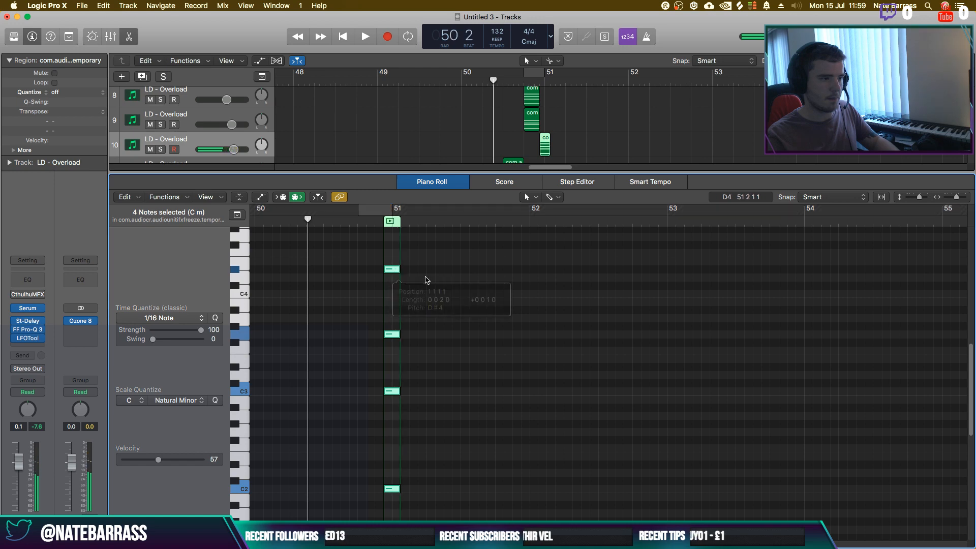
{"action": "key", "text": "p"}
{"action": "key", "text": "space"}
{"action": "scroll", "coordinate": [465, 248], "scroll_direction": "up", "scroll_amount": 5}
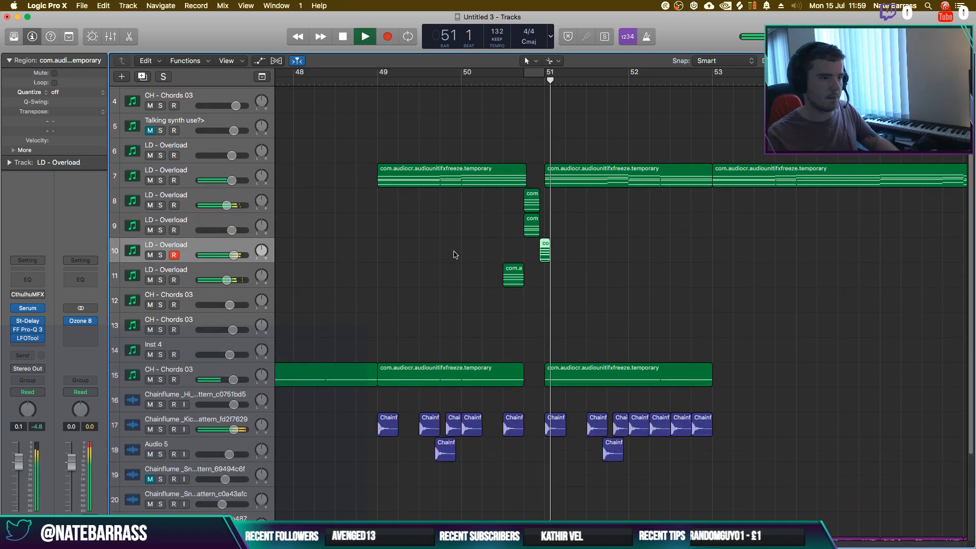
{"action": "left_click", "coordinate": [378, 80]}
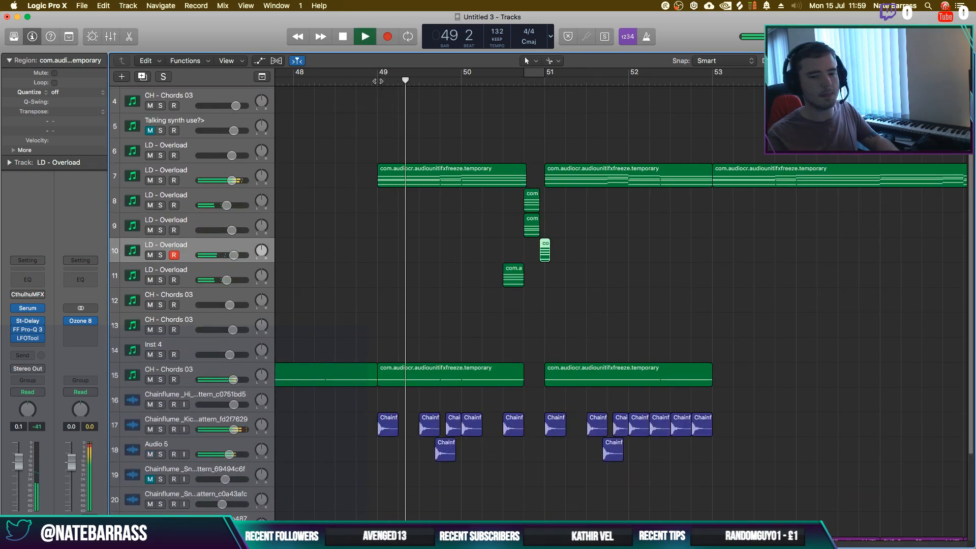
Fit the whole arrangement in view and play it from bar 1
{"action": "left_click", "coordinate": [399, 240]}
{"action": "key", "text": "Return"}
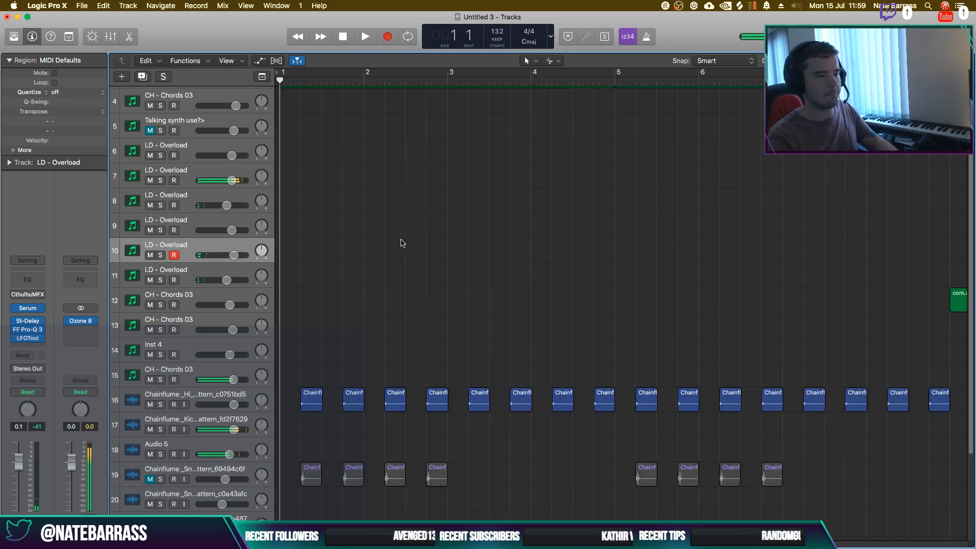
{"action": "key", "text": "z"}
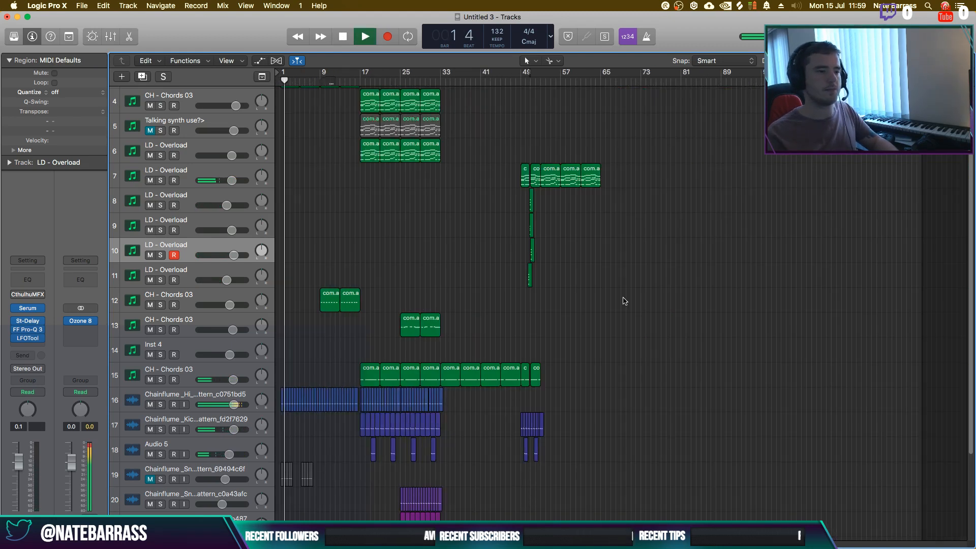
{"action": "scroll", "coordinate": [625, 301], "scroll_direction": "up", "scroll_amount": 3}
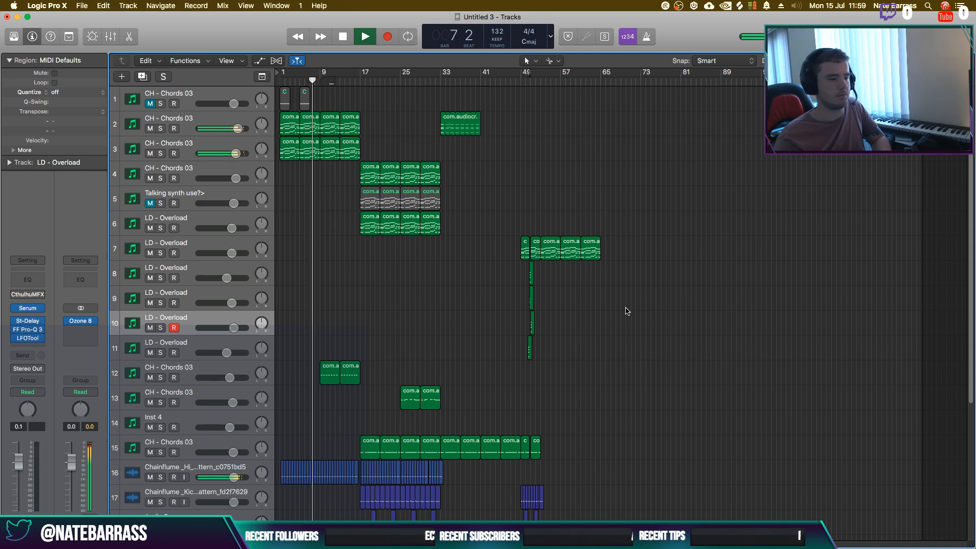
Record a rise in the hi-hat track's Pro-R Mix from about bar 13 to 16 in Latch mode, and return its automation to Read
{"action": "left_click", "coordinate": [212, 466]}
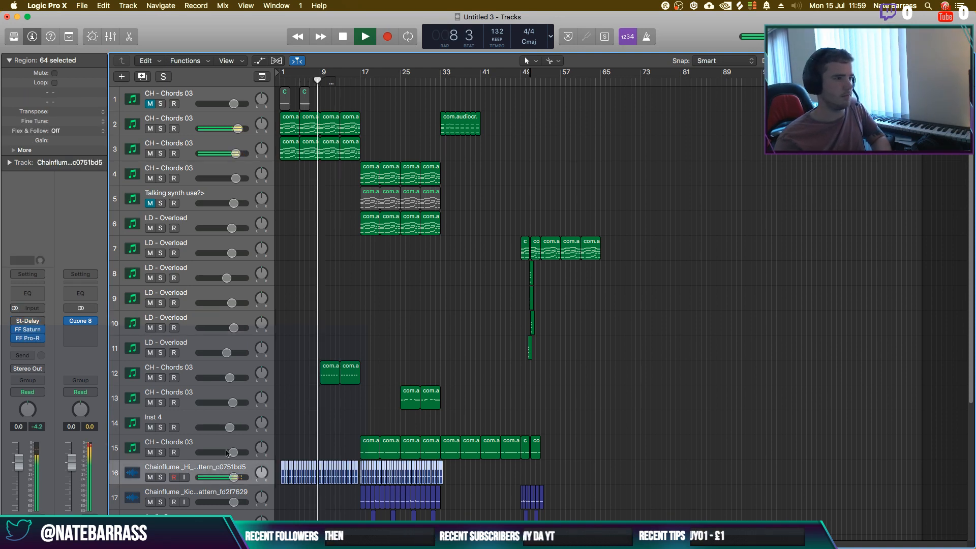
{"action": "key", "text": "super+Right"}
{"action": "key", "text": "super+Right"}
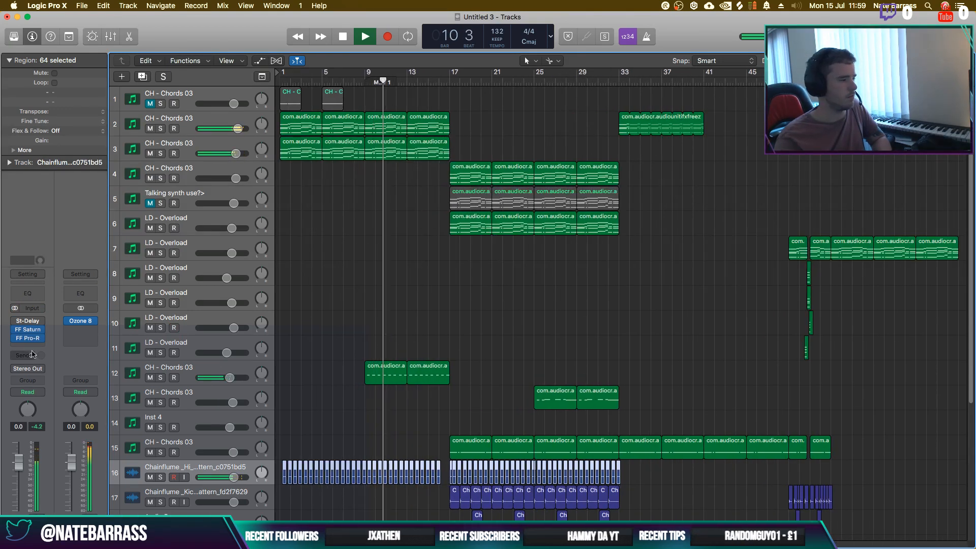
{"action": "left_click", "coordinate": [28, 392]}
{"action": "left_click", "coordinate": [28, 411]}
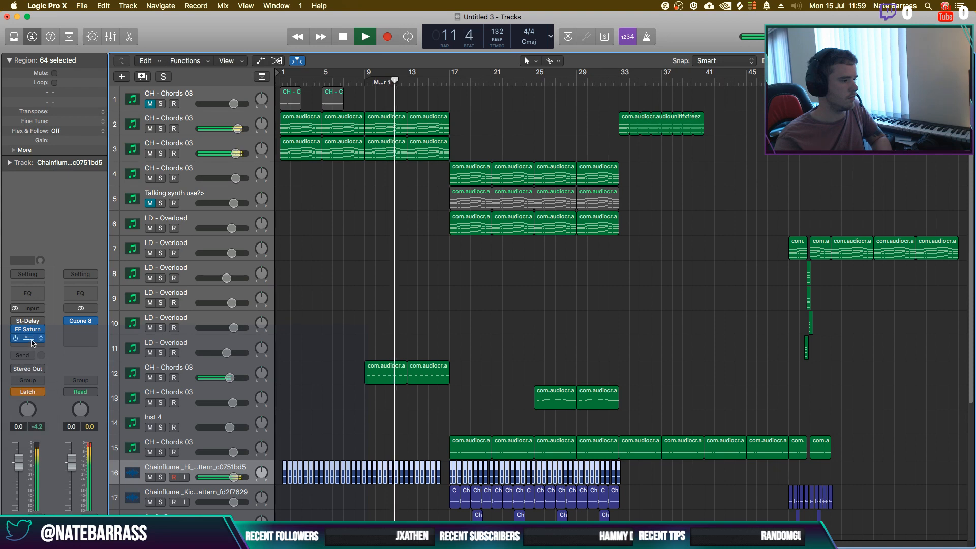
{"action": "left_click", "coordinate": [27, 338]}
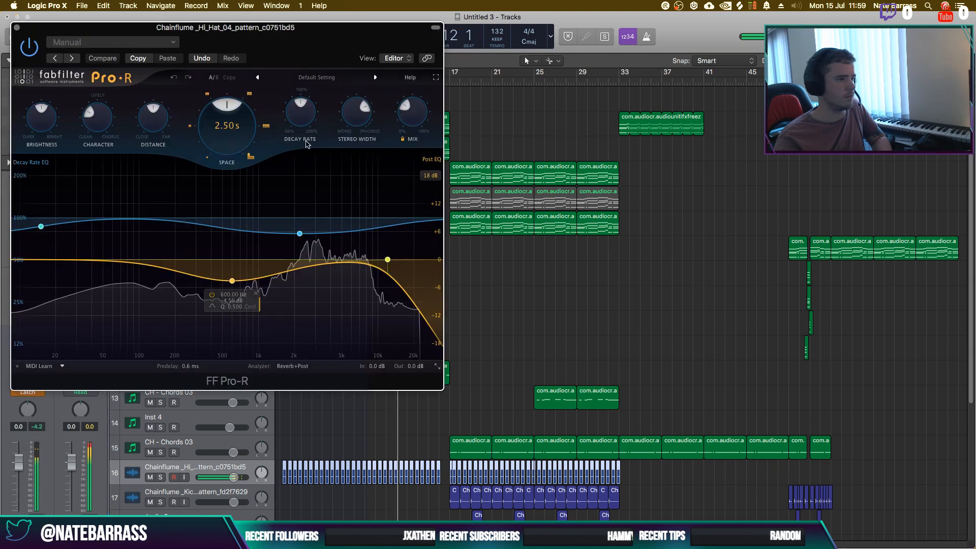
{"action": "left_click", "coordinate": [409, 112]}
{"action": "left_click_drag", "start_coordinate": [409, 112], "coordinate": [435, 4]}
{"action": "left_click", "coordinate": [17, 27]}
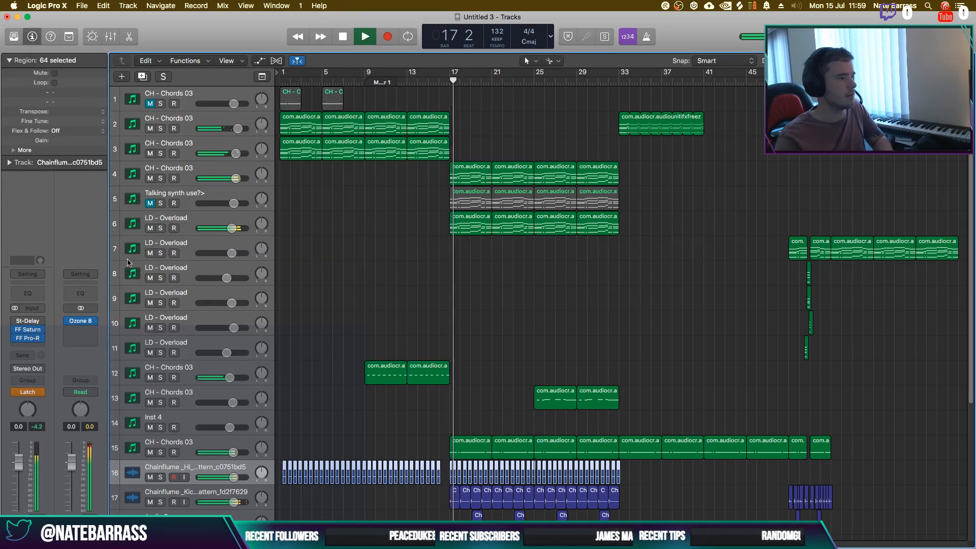
{"action": "left_click", "coordinate": [27, 392]}
{"action": "left_click", "coordinate": [27, 376]}
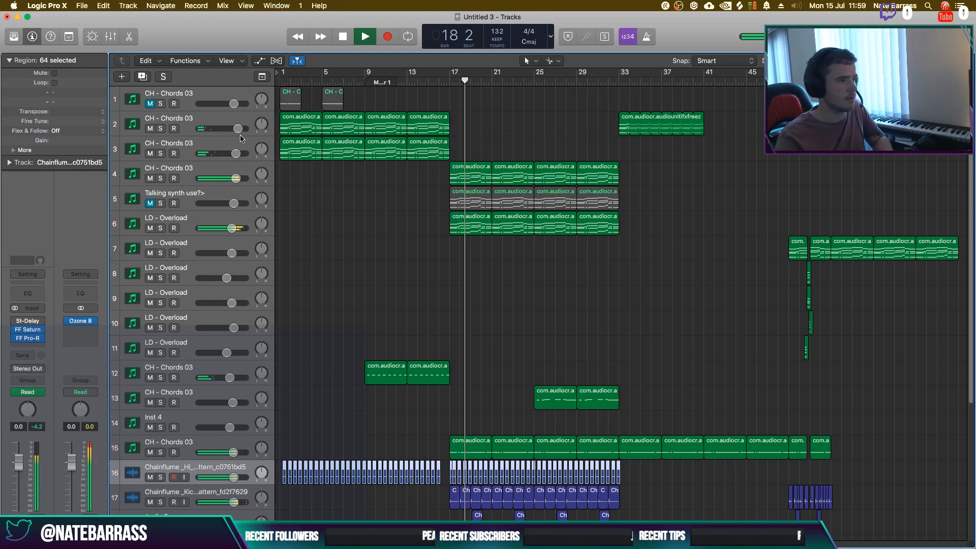
Display the hi-hat track's Pro-R Mix automation, adjust the recorded rise between about bars 13 and 16, and hide the automation
{"action": "left_click", "coordinate": [267, 61]}
{"action": "scroll", "coordinate": [302, 105], "scroll_direction": "down", "scroll_amount": 6}
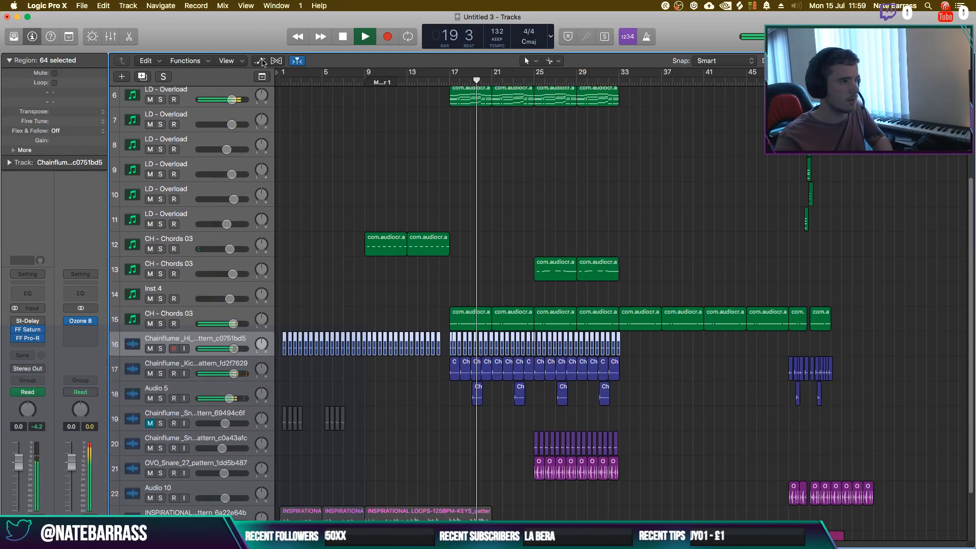
{"action": "left_click", "coordinate": [211, 367]}
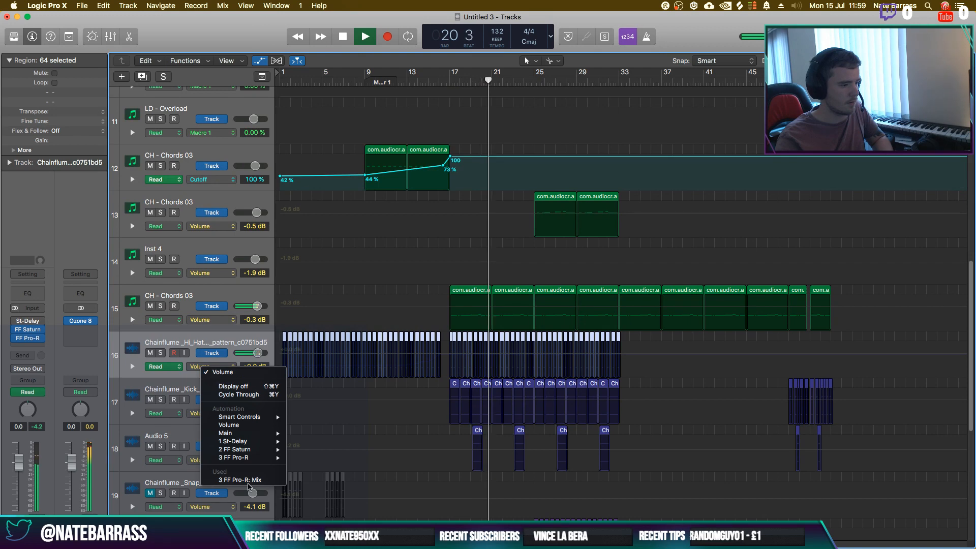
{"action": "left_click", "coordinate": [284, 479]}
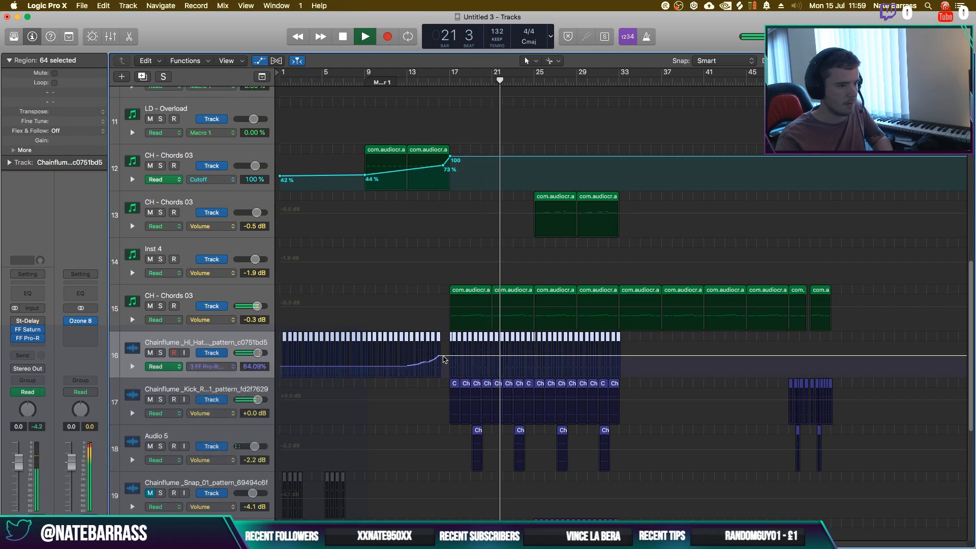
{"action": "left_click_drag", "start_coordinate": [441, 359], "coordinate": [406, 365]}
{"action": "left_click", "coordinate": [259, 60]}
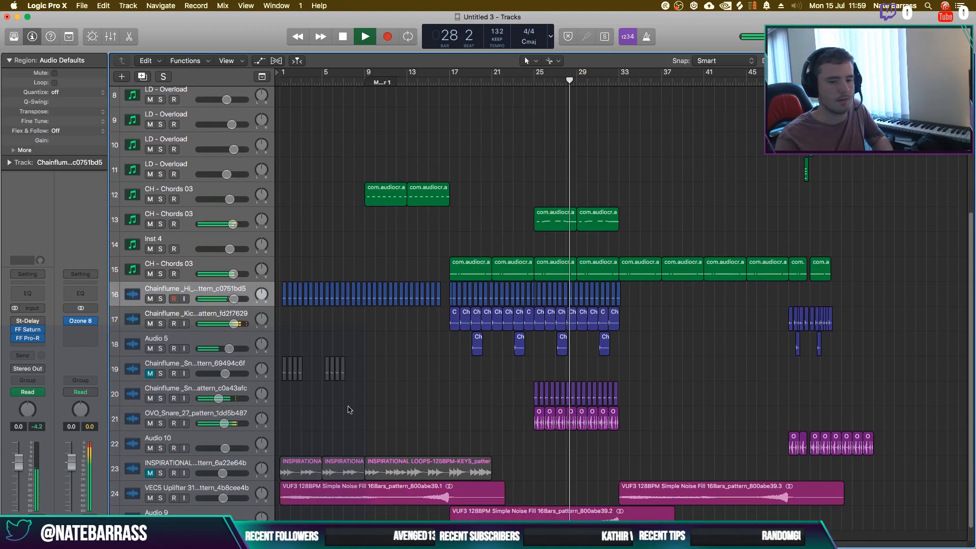
Solo the CH - Chords 03 track 4 and LD - Overload track 6 briefly to compare their sounds
{"action": "scroll", "coordinate": [350, 410], "scroll_direction": "up", "scroll_amount": 3}
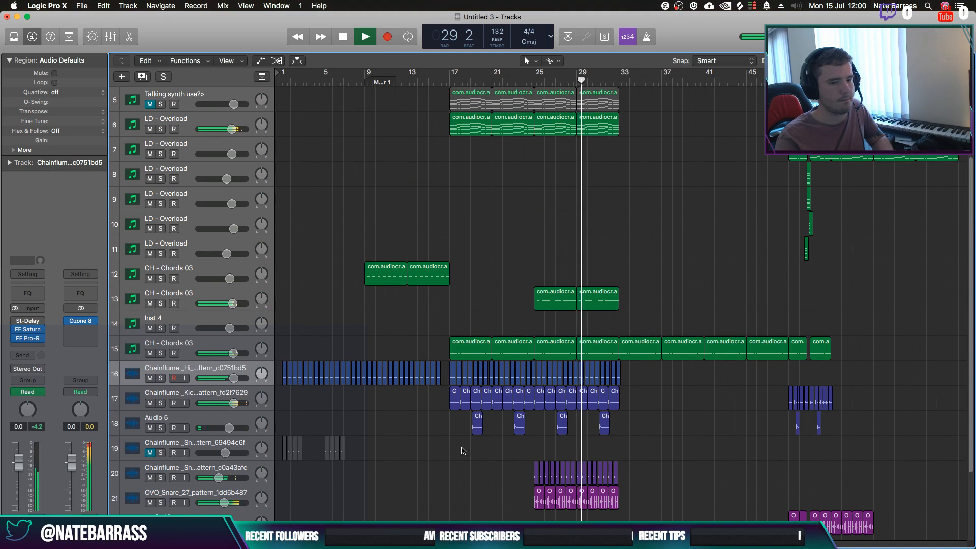
{"action": "scroll", "coordinate": [463, 451], "scroll_direction": "up", "scroll_amount": 4}
{"action": "left_click", "coordinate": [157, 174]}
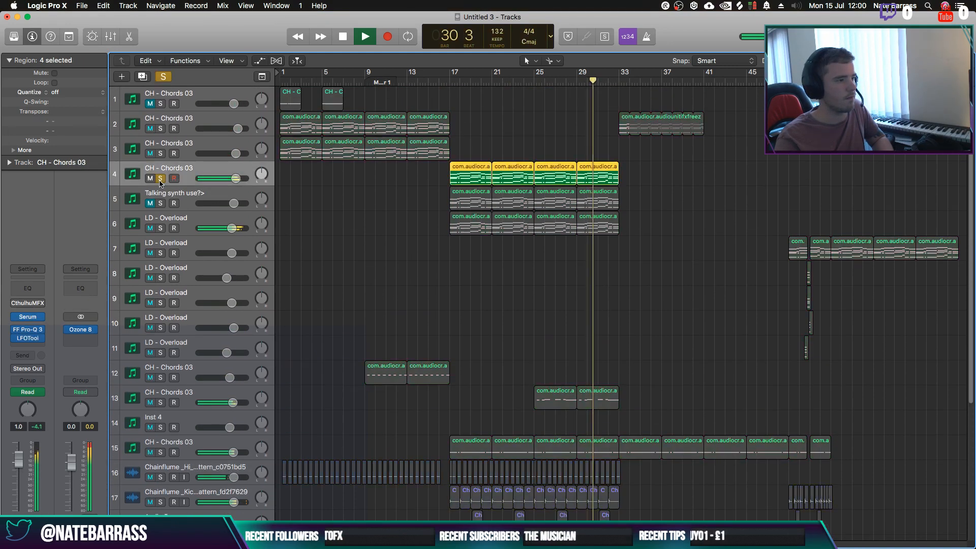
{"action": "left_click", "coordinate": [162, 228]}
{"action": "left_click", "coordinate": [162, 227]}
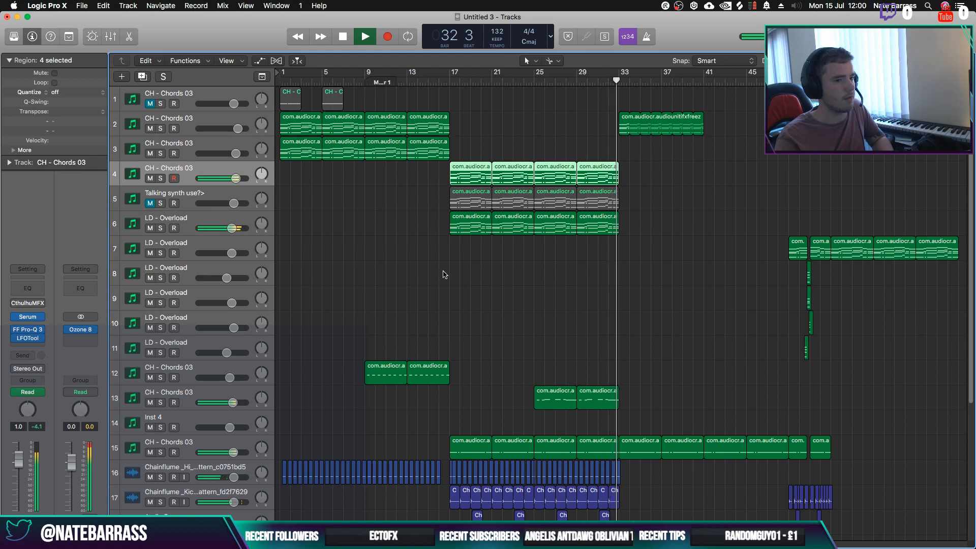
Copy a Talking synth region to bar 49 on the same track and unmute the track
{"action": "left_click_drag", "start_coordinate": [598, 198], "coordinate": [809, 202]}
{"action": "left_click", "coordinate": [152, 199]}
{"action": "left_click", "coordinate": [150, 204]}
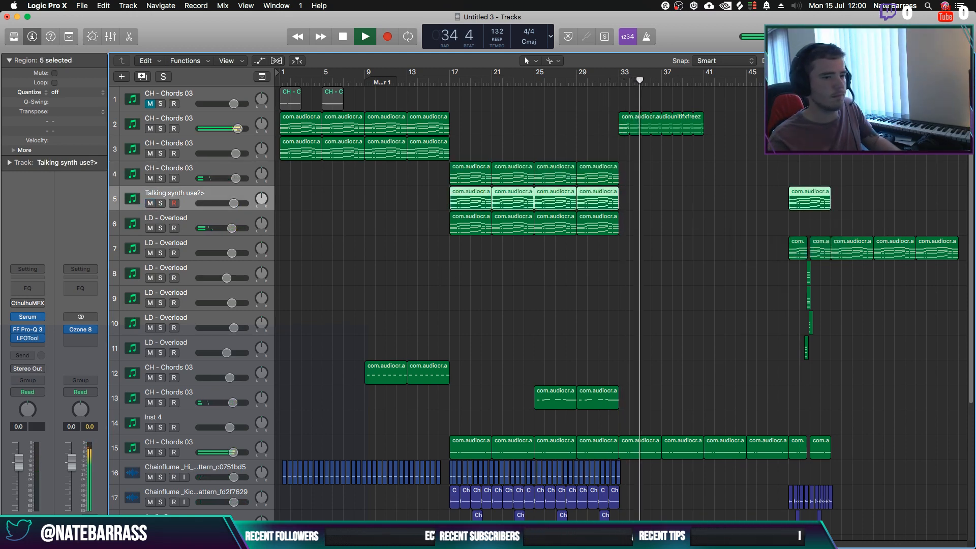
{"action": "left_click", "coordinate": [661, 169]}
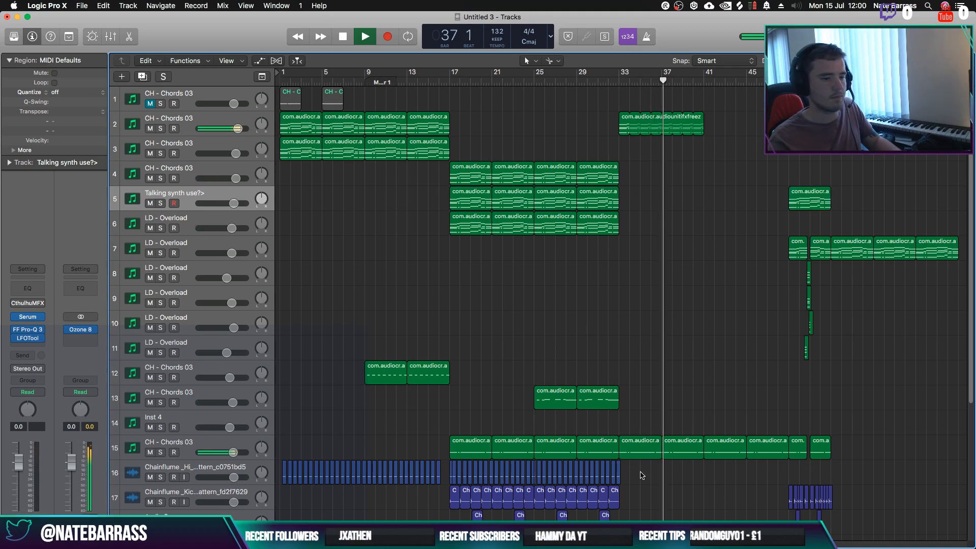
On the CH - Chords 03 track 15, delete the region at bar 37 and extend the bar 33 region to bar 41
{"action": "left_click", "coordinate": [642, 450]}
{"action": "left_click", "coordinate": [695, 455], "text": "shift"}
{"action": "left_click", "coordinate": [696, 454]}
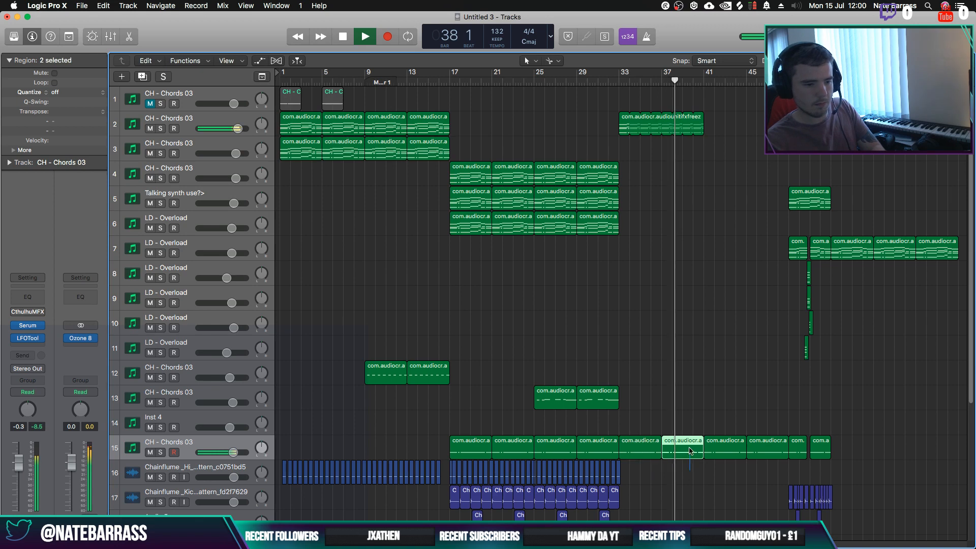
{"action": "key", "text": "BackSpace"}
{"action": "left_click_drag", "start_coordinate": [660, 454], "coordinate": [703, 454]}
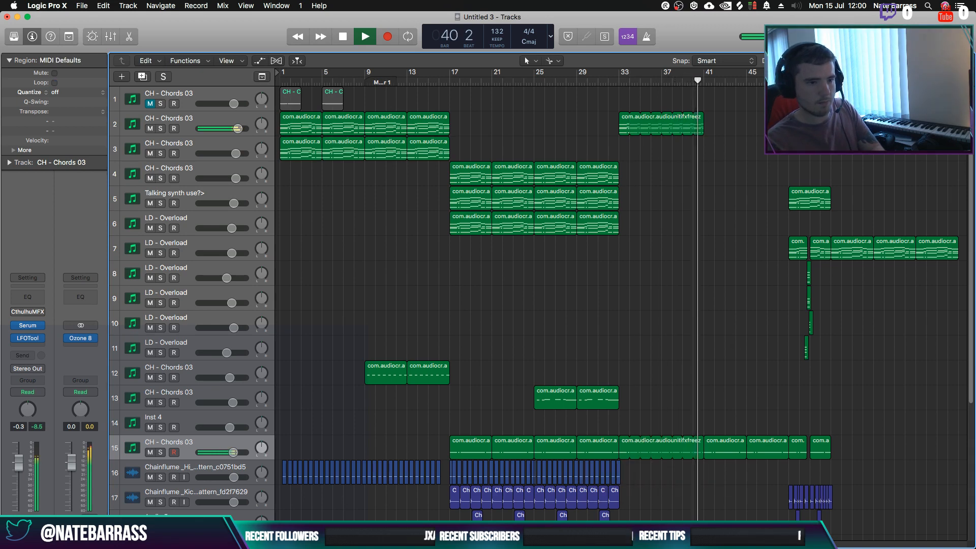
Listen to the section around bar 49 while reviewing its tracks, stop playback, and return the playhead to bar 49
{"action": "scroll", "coordinate": [681, 465], "scroll_direction": "down", "scroll_amount": 8}
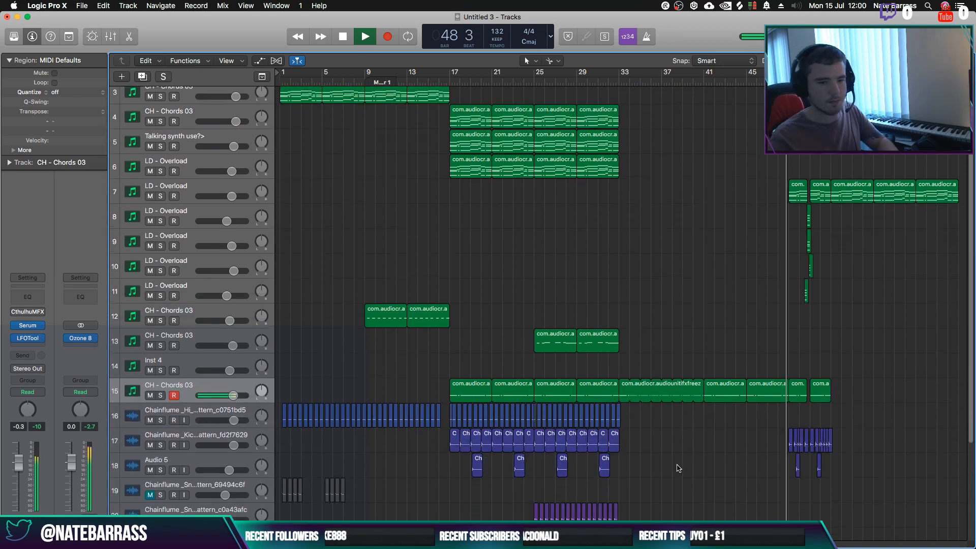
{"action": "scroll", "coordinate": [169, 214], "scroll_direction": "up", "scroll_amount": 8}
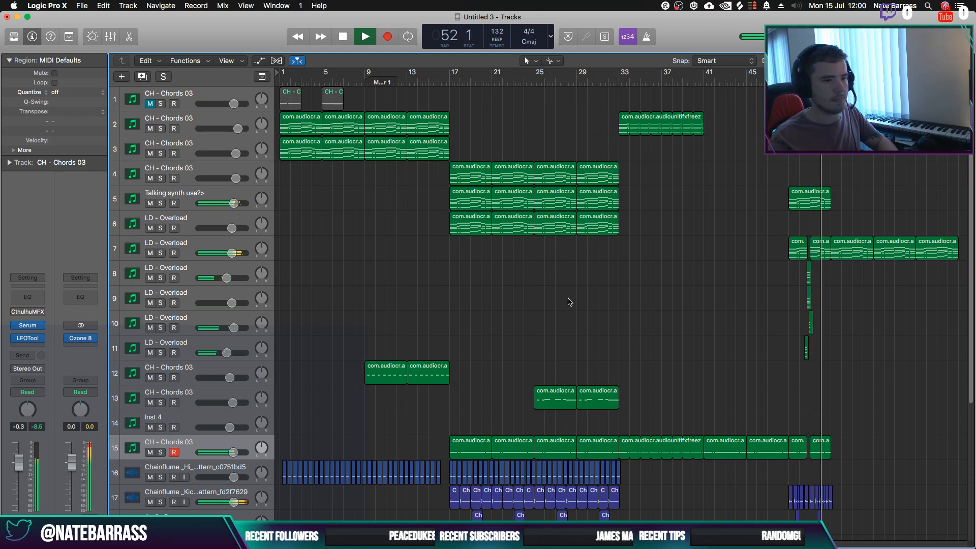
{"action": "scroll", "coordinate": [691, 326], "scroll_direction": "down", "scroll_amount": 8}
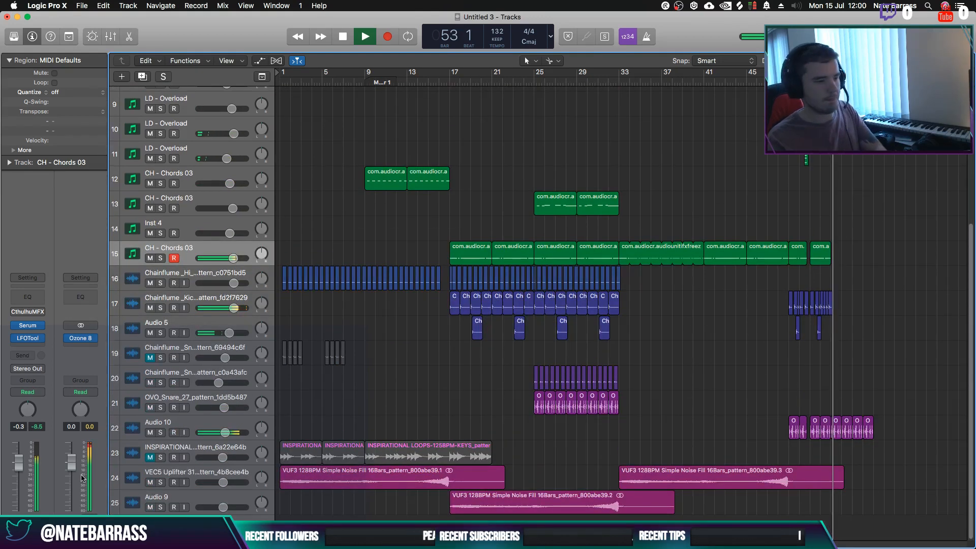
{"action": "key", "text": "space"}
{"action": "left_click", "coordinate": [150, 433]}
{"action": "scroll", "coordinate": [826, 401], "scroll_direction": "up", "scroll_amount": 8}
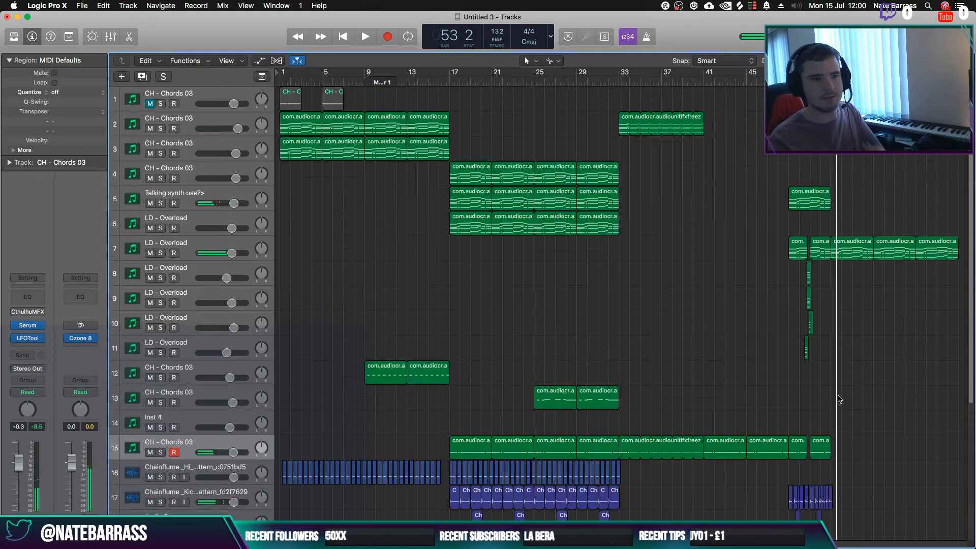
{"action": "left_click", "coordinate": [790, 81]}
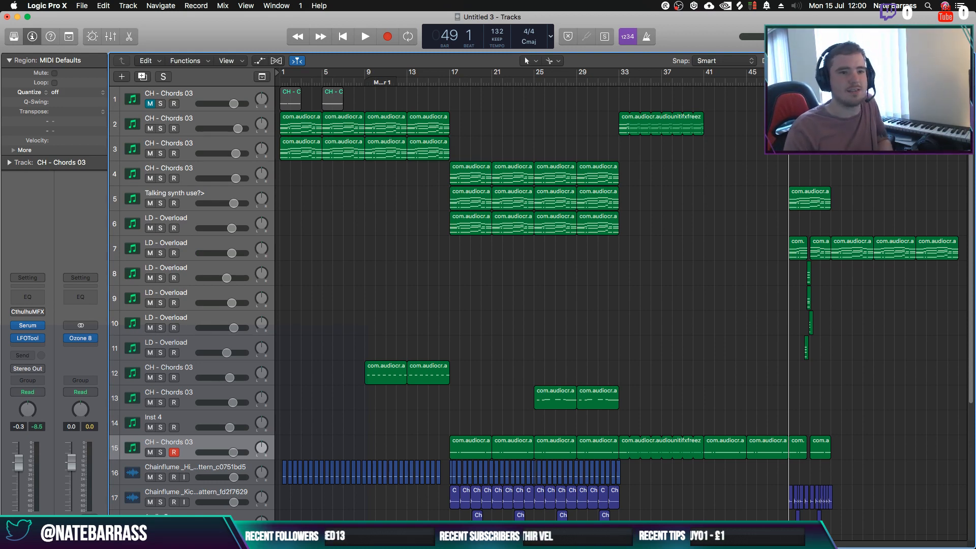
Turn on cycle playback and listen to the looped section from bar 49 with the arrangement zoomed in
{"action": "key", "text": "c"}
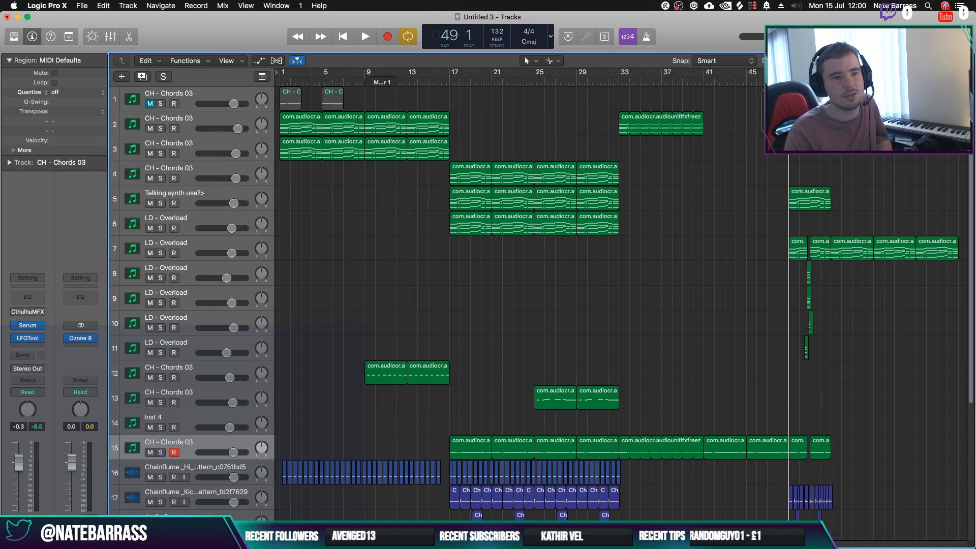
{"action": "key", "text": "space"}
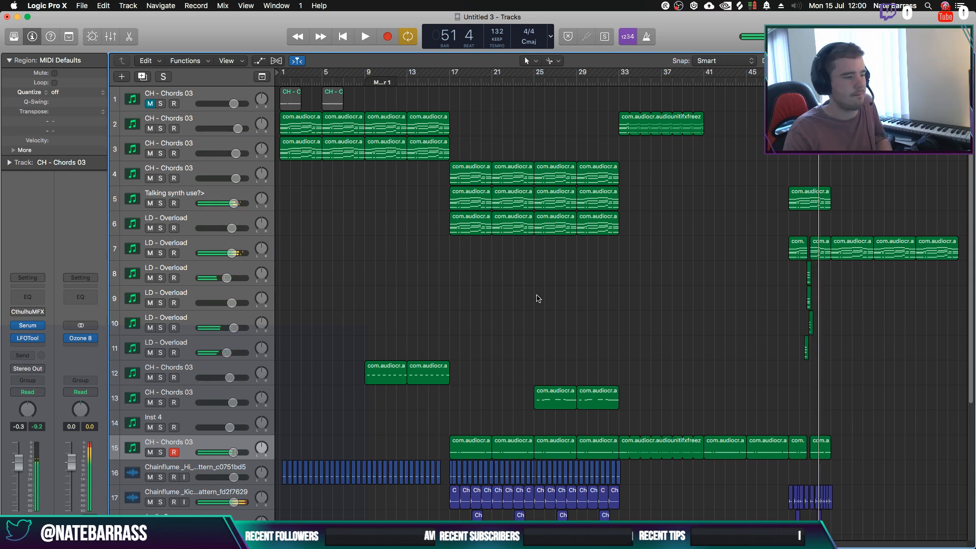
{"action": "key", "text": "super+Right"}
{"action": "key", "text": "super+Right"}
{"action": "key", "text": "super+Right"}
{"action": "key", "text": "super+Right"}
{"action": "key", "text": "super+Right"}
{"action": "key", "text": "super+Right"}
{"action": "key", "text": "super+Right"}
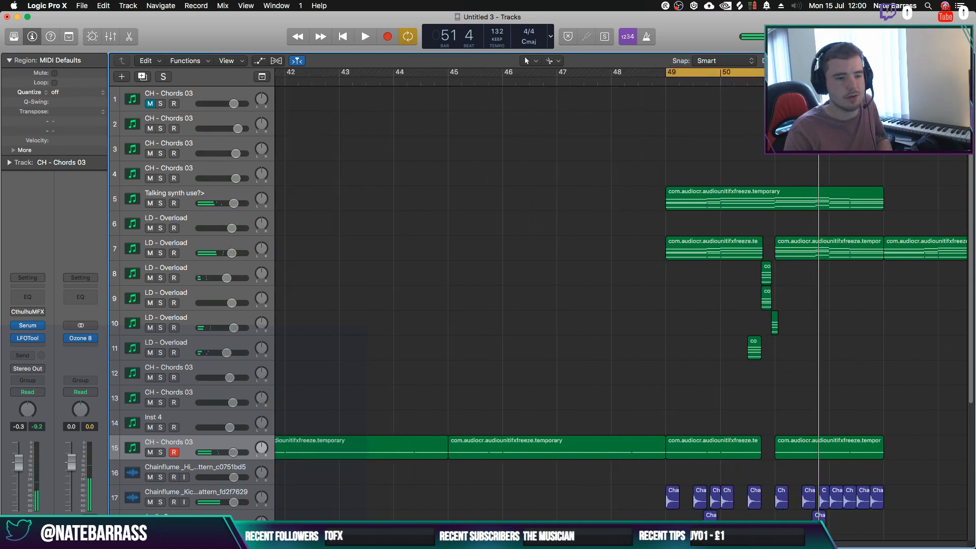
{"action": "left_click", "coordinate": [610, 85]}
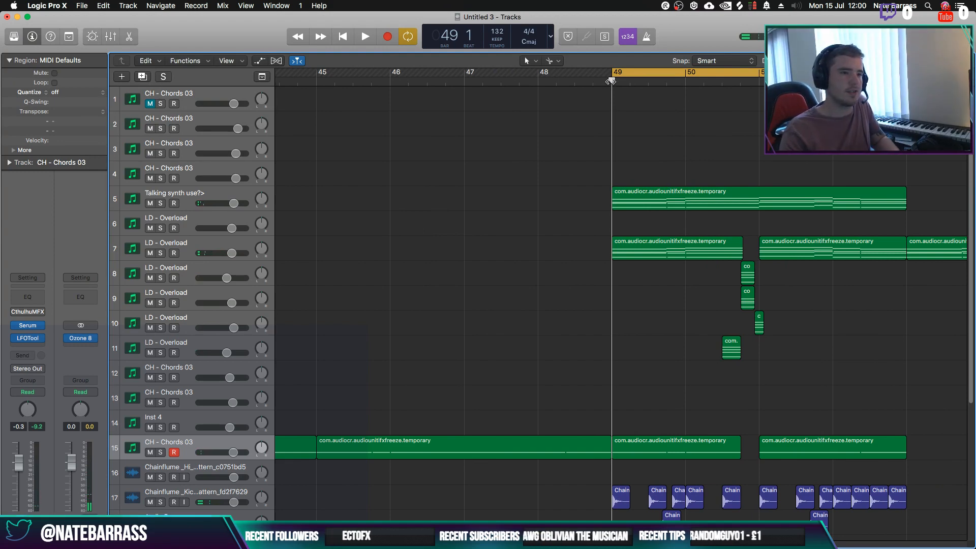
{"action": "key", "text": "space"}
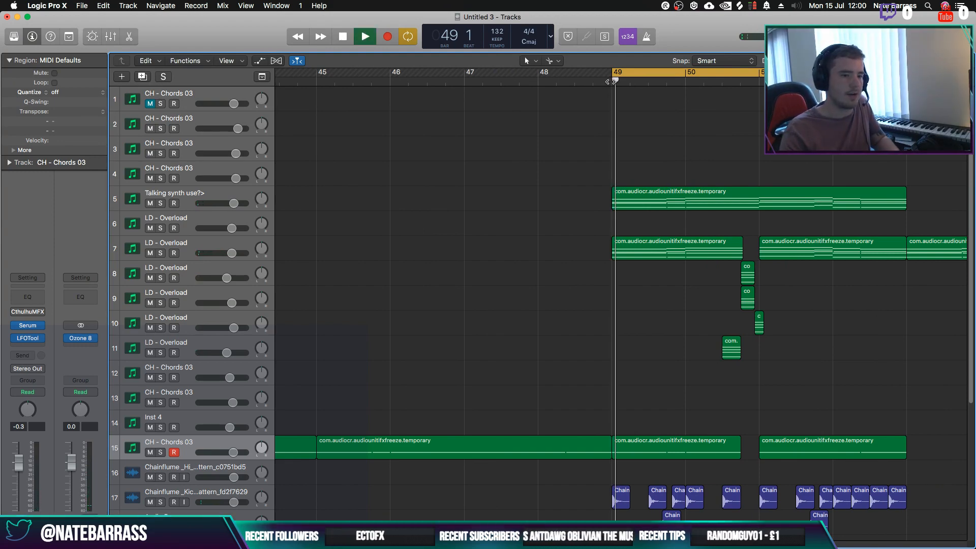
Lower the LD - Overload track 10 volume to -2.8 dB and check the notes in its short region before bar 51
{"action": "left_click", "coordinate": [237, 329]}
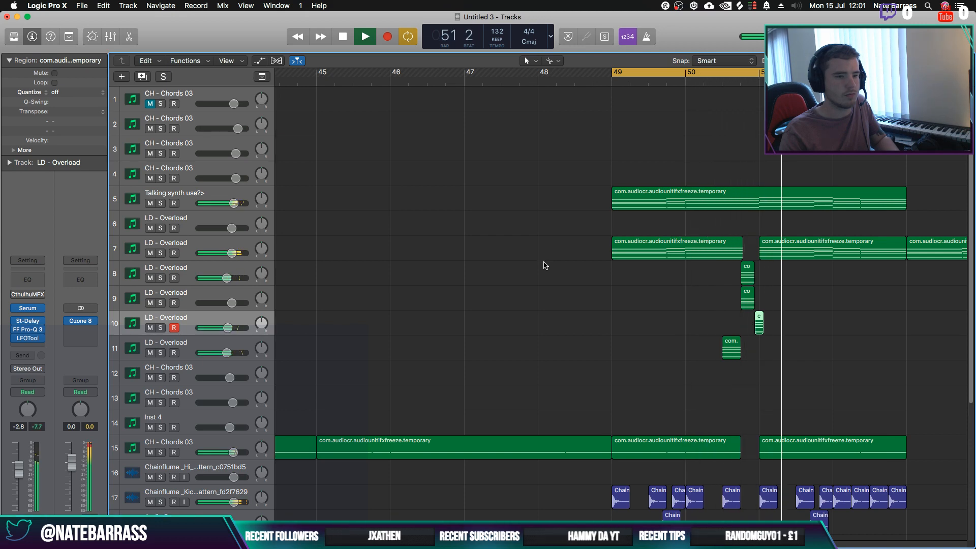
{"action": "key", "text": "space"}
{"action": "double_click", "coordinate": [760, 328]}
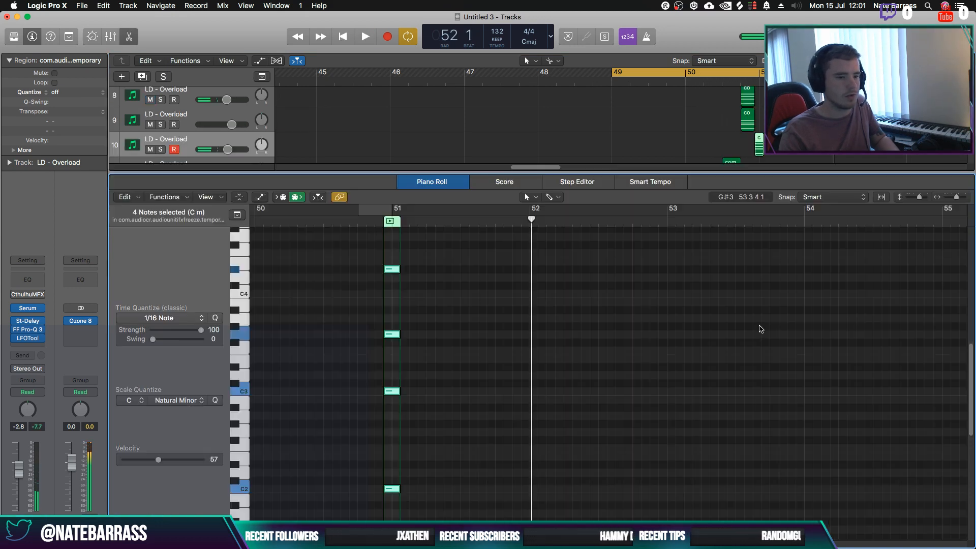
{"action": "left_click", "coordinate": [427, 187]}
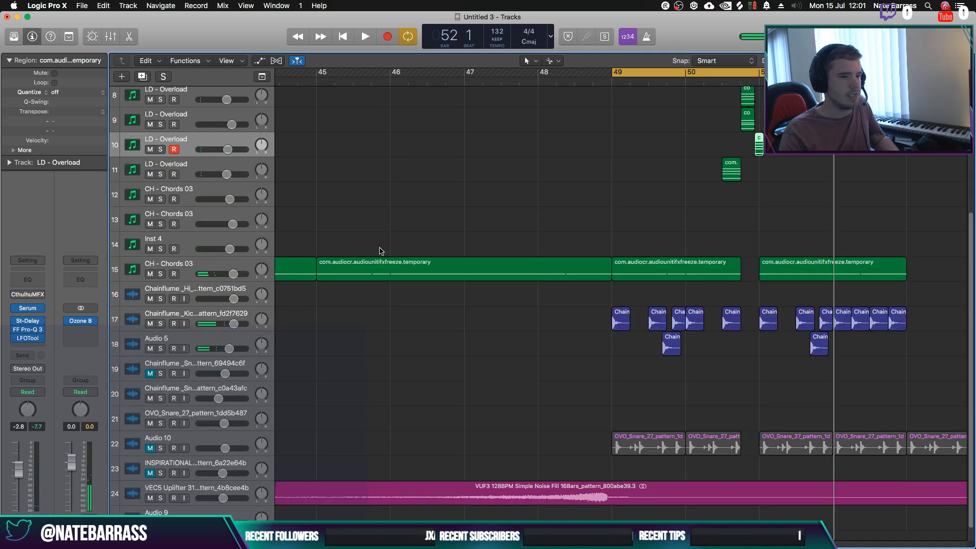
Open Serum on the LD - Overload track 10, set Envelope 1's release to 2.08 s and reset the track volume to 0.0 dB
{"action": "left_click", "coordinate": [30, 309]}
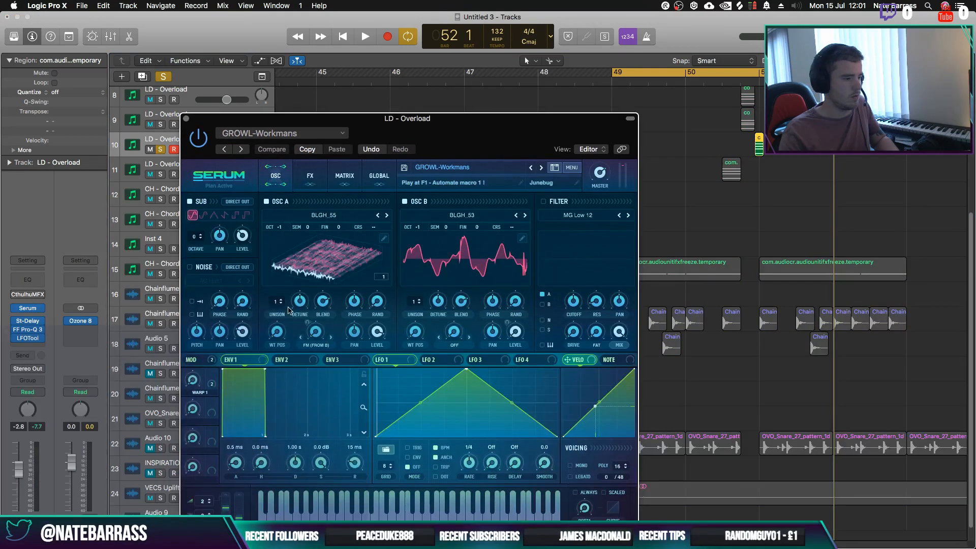
{"action": "left_click", "coordinate": [364, 433]}
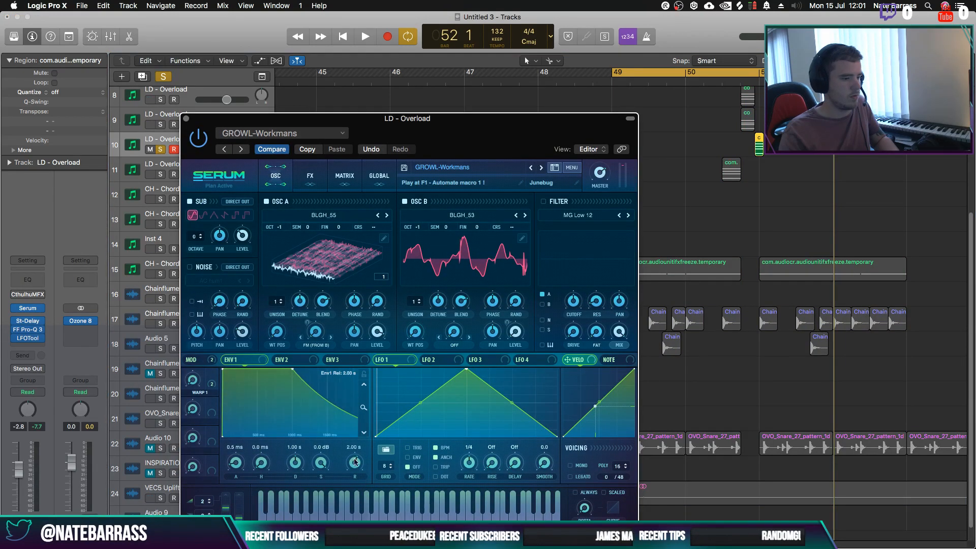
{"action": "left_click_drag", "start_coordinate": [354, 463], "coordinate": [355, 481]}
{"action": "double_click", "coordinate": [727, 80]}
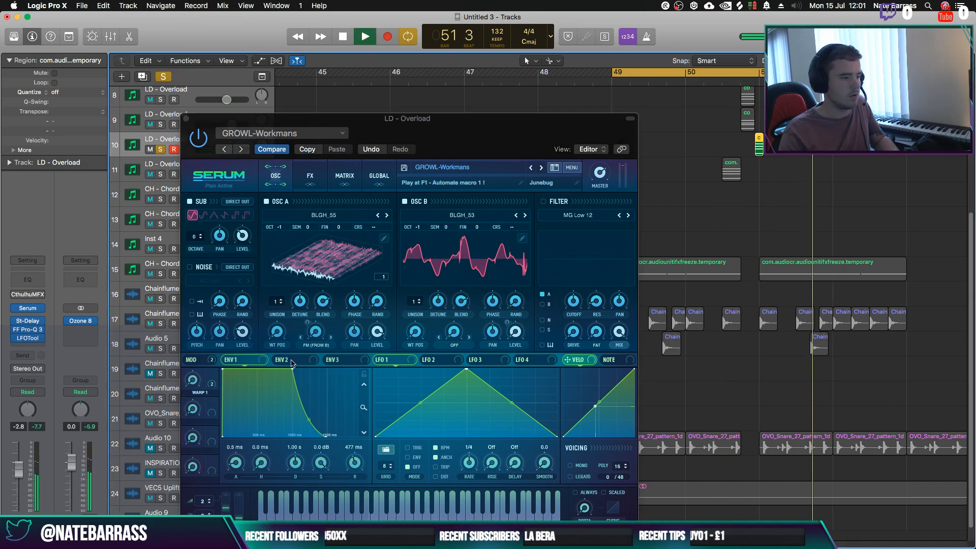
{"action": "key", "text": "ctrl+s"}
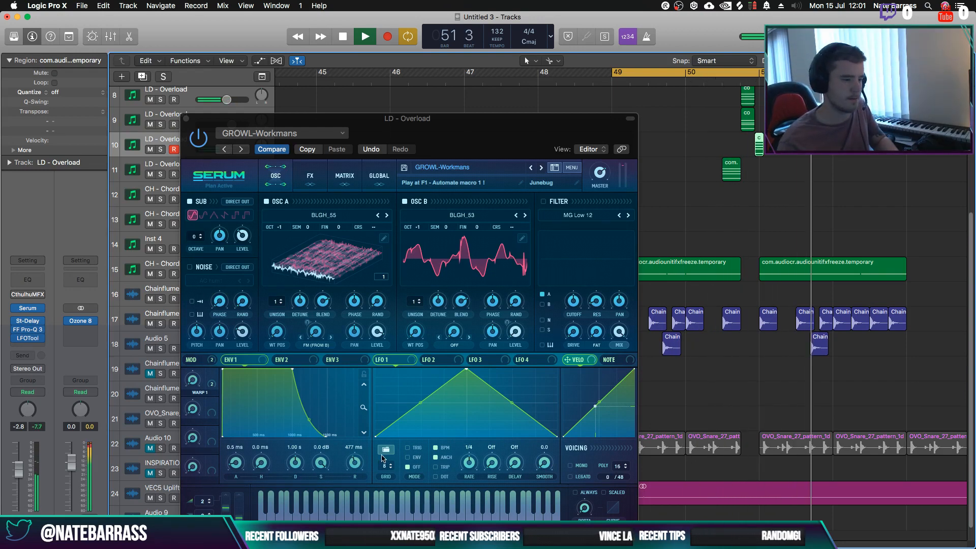
{"action": "left_click_drag", "start_coordinate": [355, 463], "coordinate": [355, 443]}
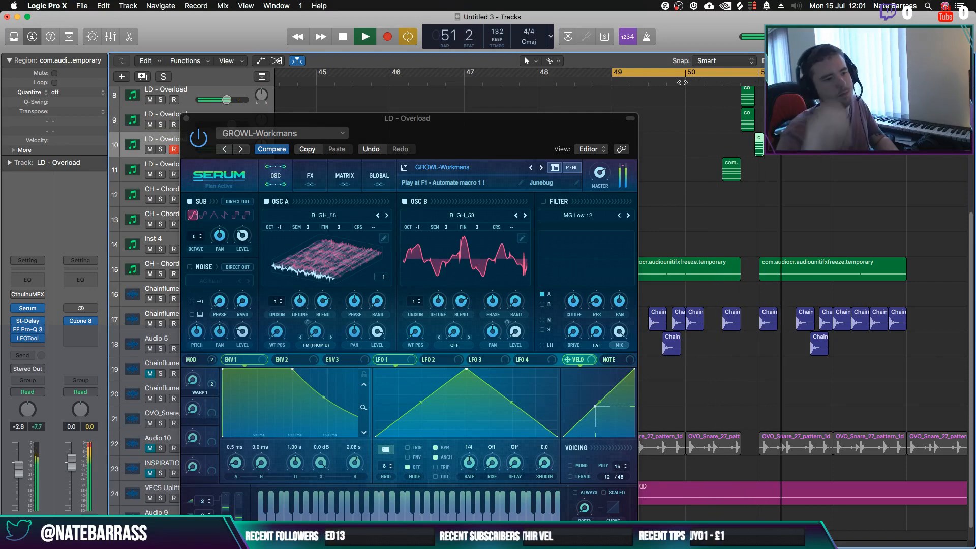
{"action": "left_click_drag", "start_coordinate": [254, 119], "coordinate": [384, 113]}
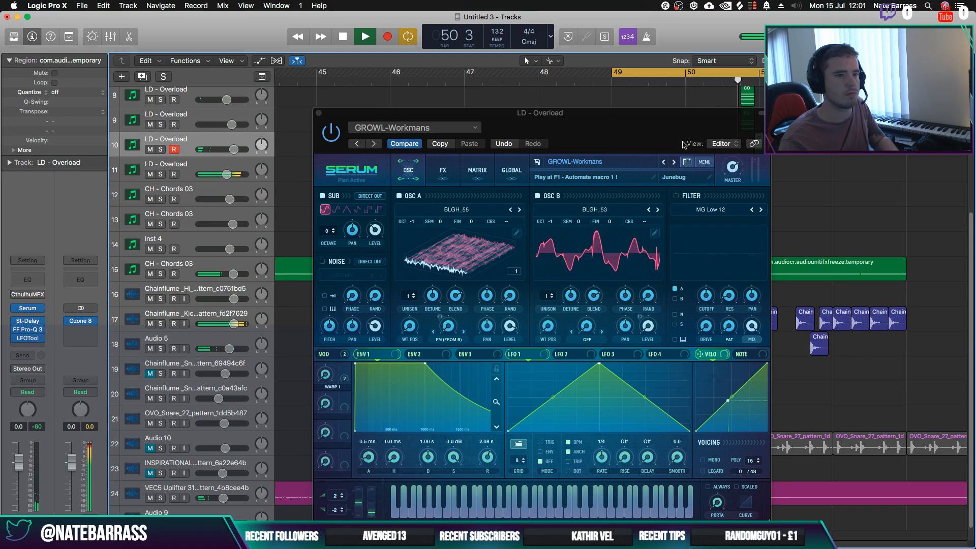
{"action": "left_click_drag", "start_coordinate": [684, 144], "coordinate": [632, 136]}
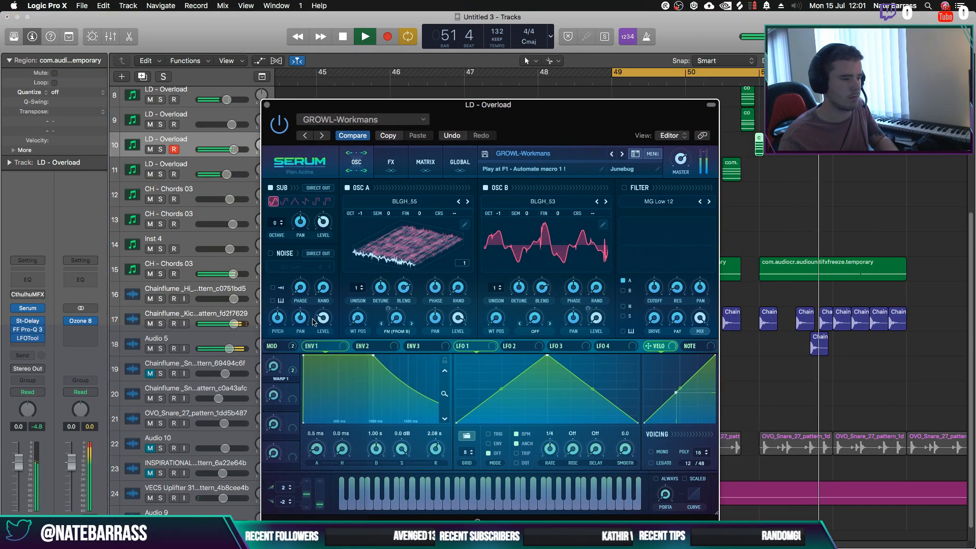
Audition the LD - Overload track 10 soloed while adjusting Serum's Warp 1 macro, then unsolo it and close the plug-in
{"action": "key", "text": "s"}
{"action": "left_click", "coordinate": [742, 73]}
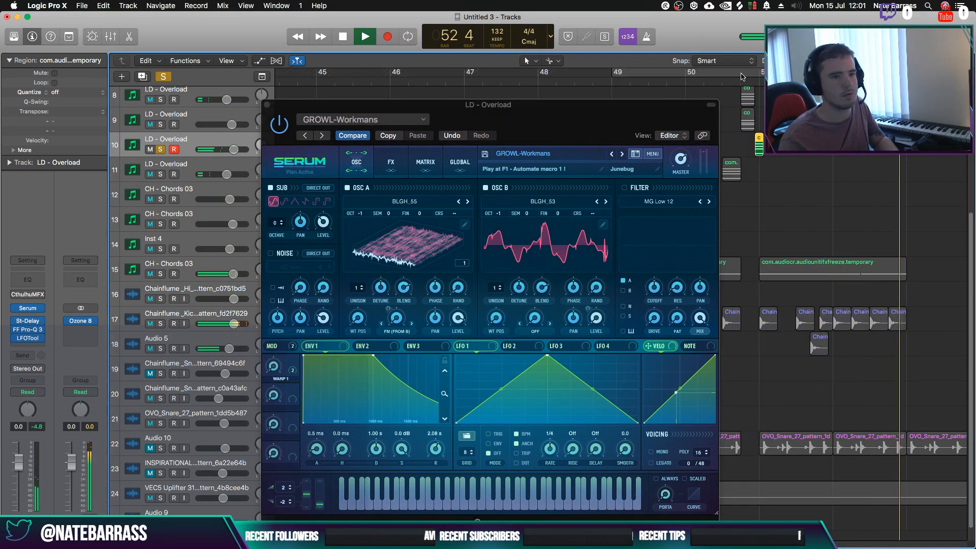
{"action": "left_click_drag", "start_coordinate": [742, 75], "coordinate": [759, 74]}
{"action": "key", "text": "space"}
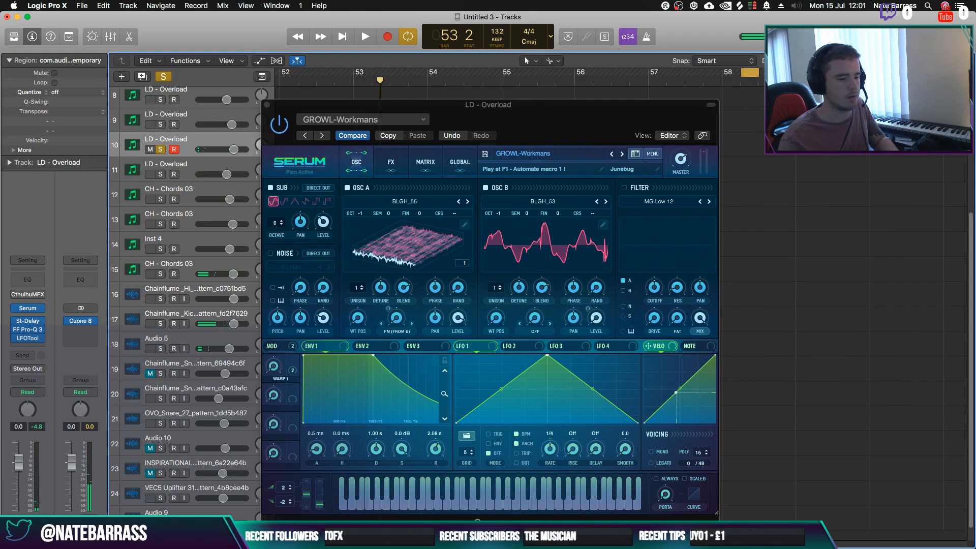
{"action": "scroll", "coordinate": [844, 356], "scroll_direction": "left", "scroll_amount": 8}
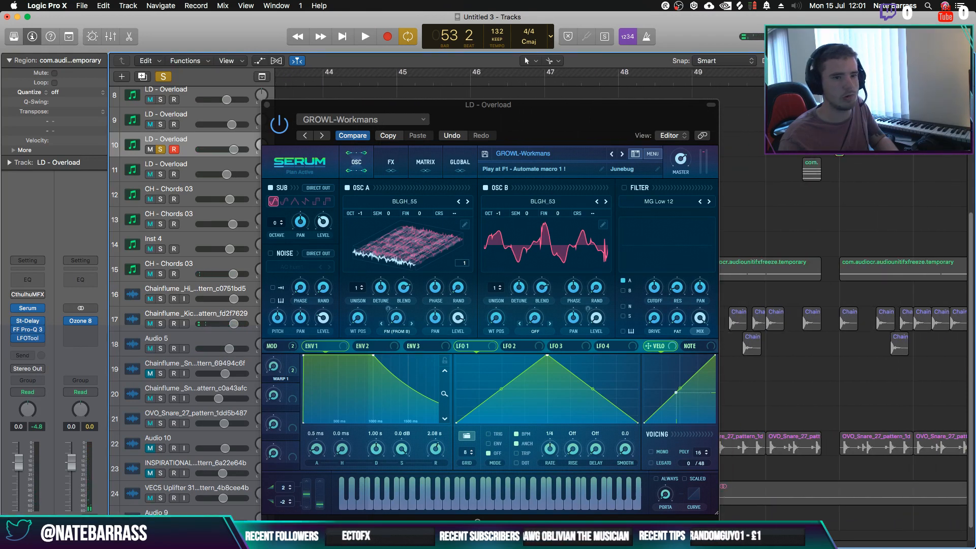
{"action": "key", "text": "space"}
{"action": "left_click", "coordinate": [281, 379]}
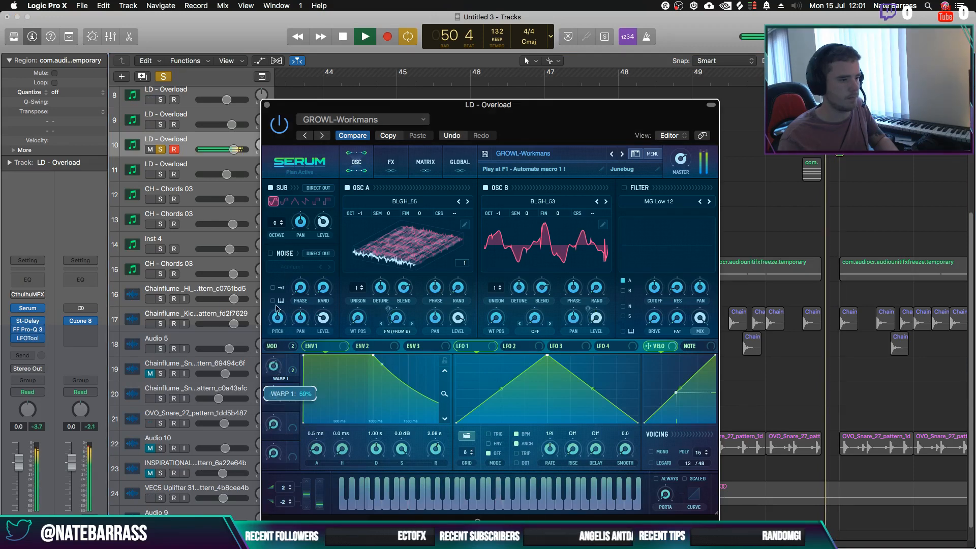
{"action": "left_click", "coordinate": [235, 129]}
{"action": "key", "text": "space"}
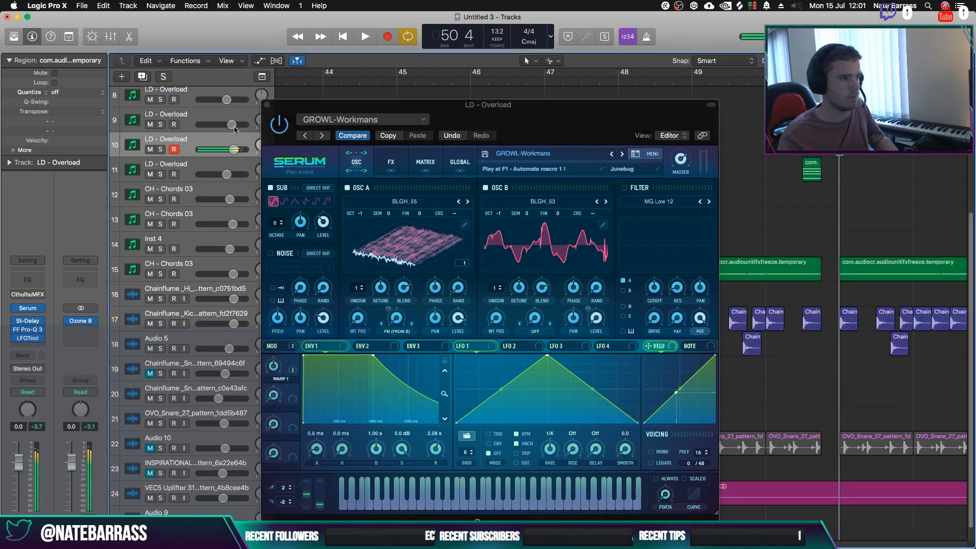
{"action": "left_click", "coordinate": [268, 105]}
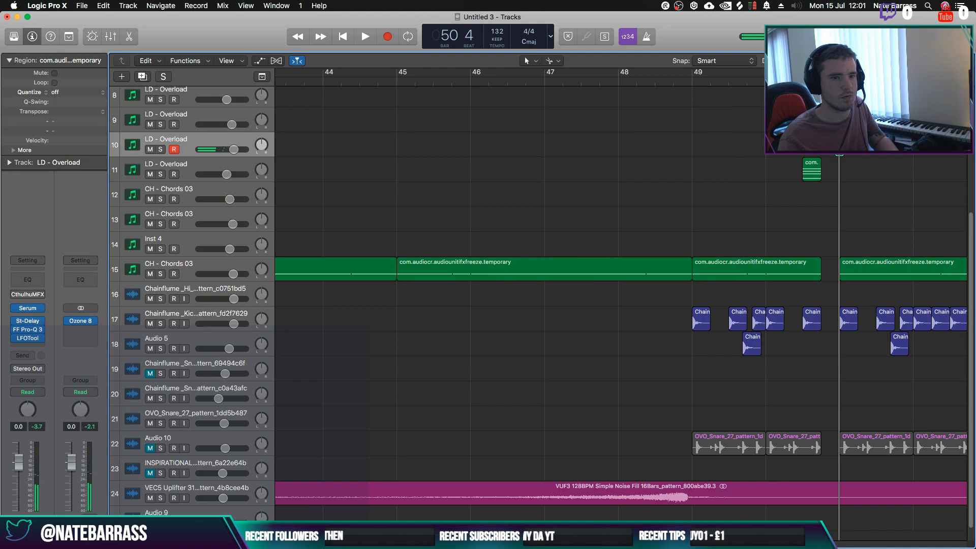
Play back the full mix from bar 49 without cycling and listen to the synth parts together
{"action": "key", "text": "z"}
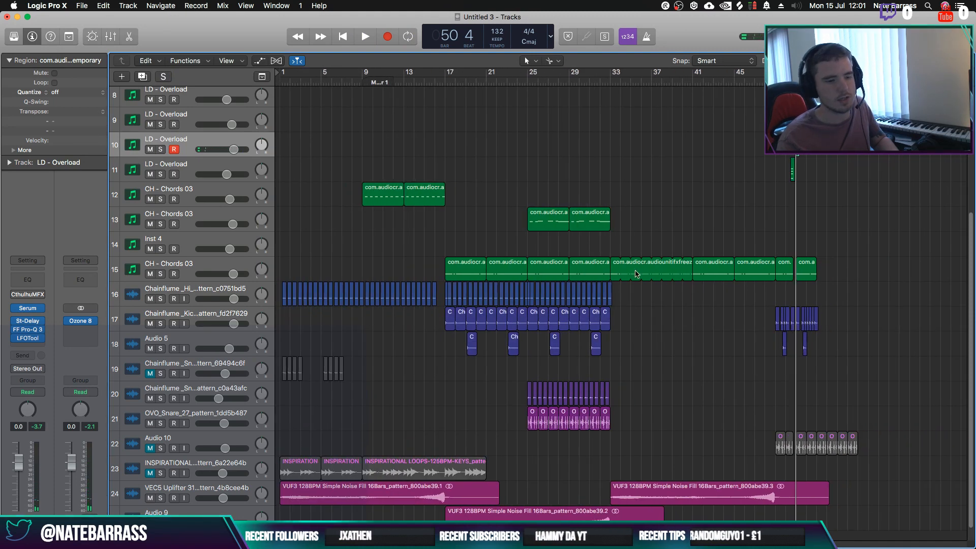
{"action": "scroll", "coordinate": [687, 237], "scroll_direction": "up", "scroll_amount": 5}
{"action": "left_click", "coordinate": [776, 82]}
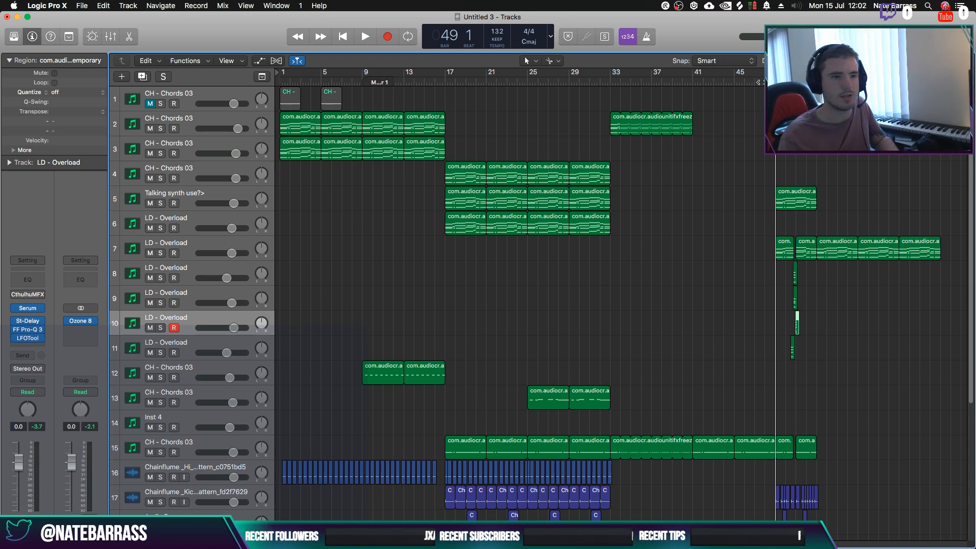
{"action": "key", "text": "space"}
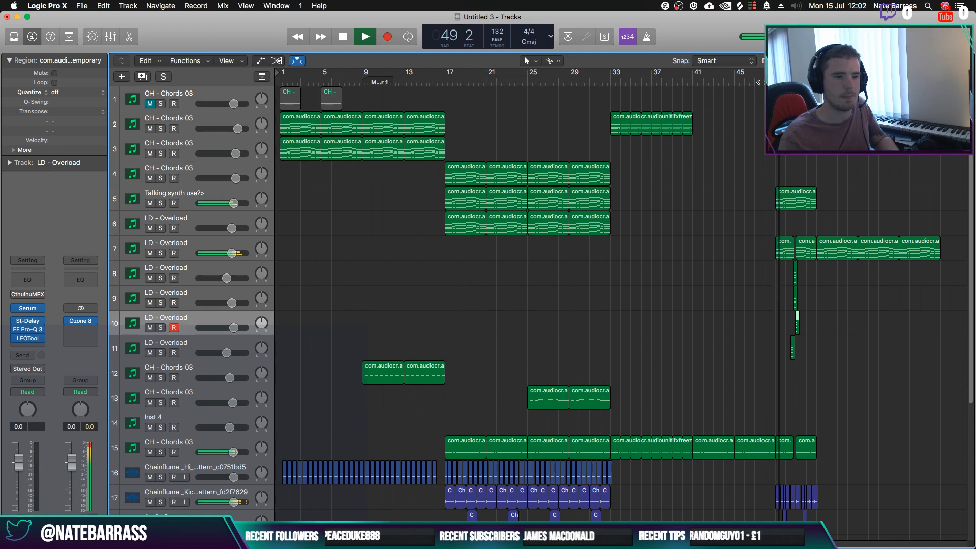
{"action": "left_click", "coordinate": [750, 194]}
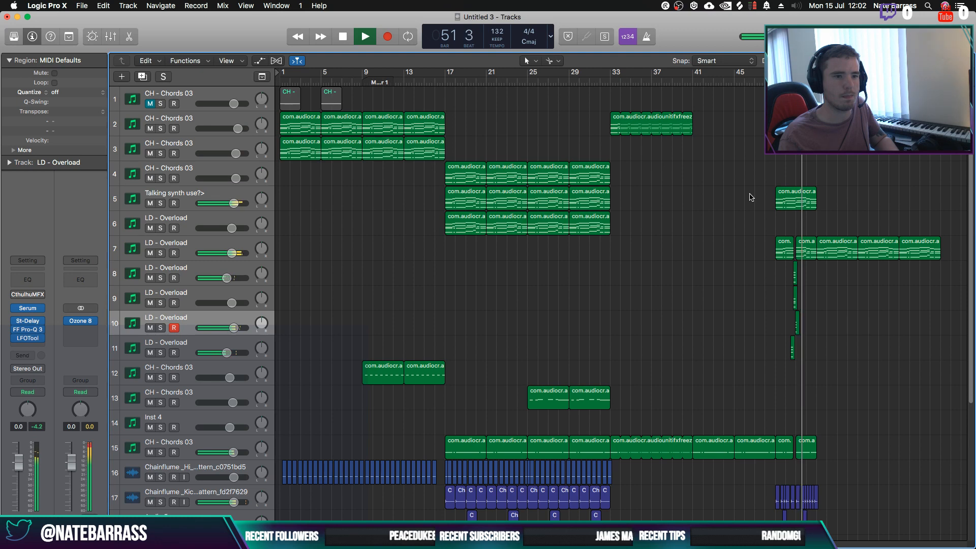
{"action": "key", "text": "space"}
Transpose the four upper notes in the LD - Overload track 7 region at bar 51 up one octave
{"action": "double_click", "coordinate": [802, 249]}
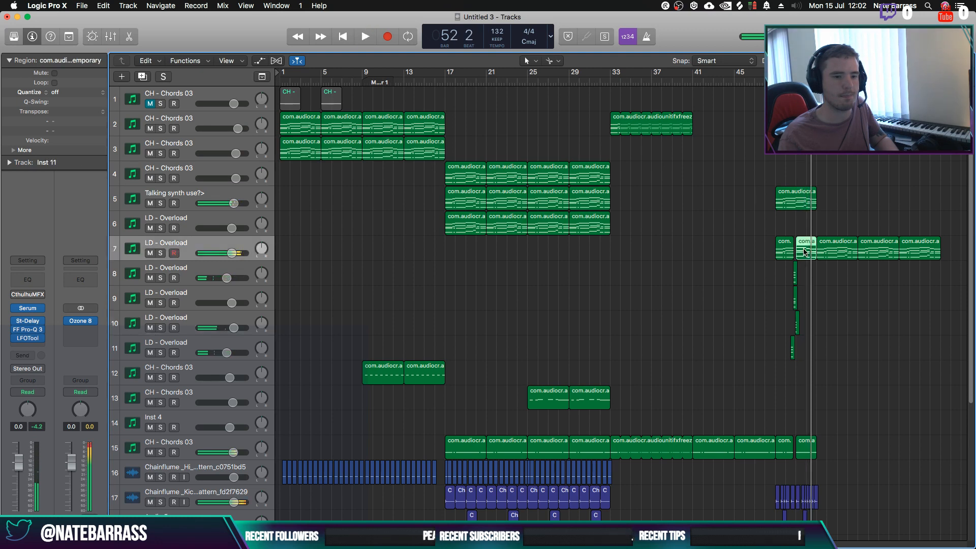
{"action": "left_click_drag", "start_coordinate": [709, 362], "coordinate": [440, 283]}
{"action": "key", "text": "alt+shift+Up"}
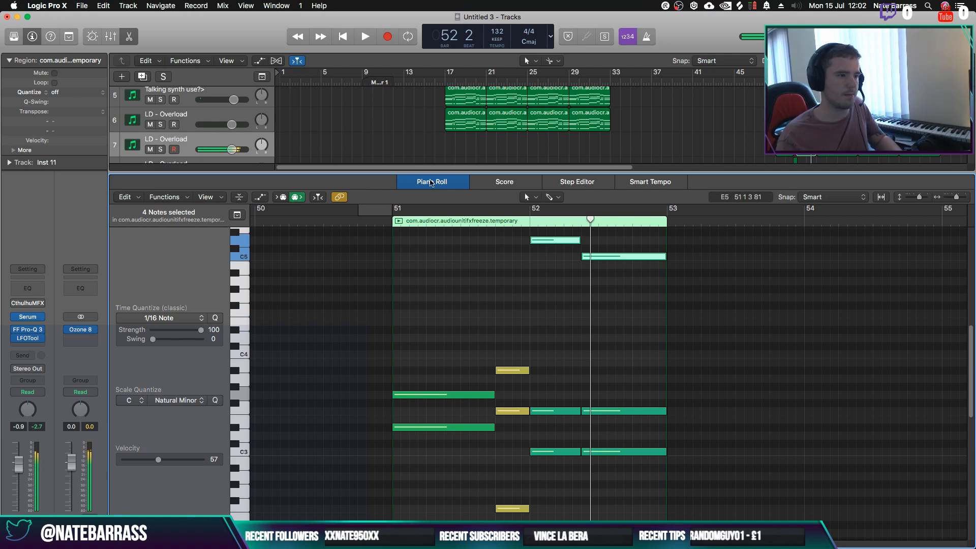
{"action": "key", "text": "e"}
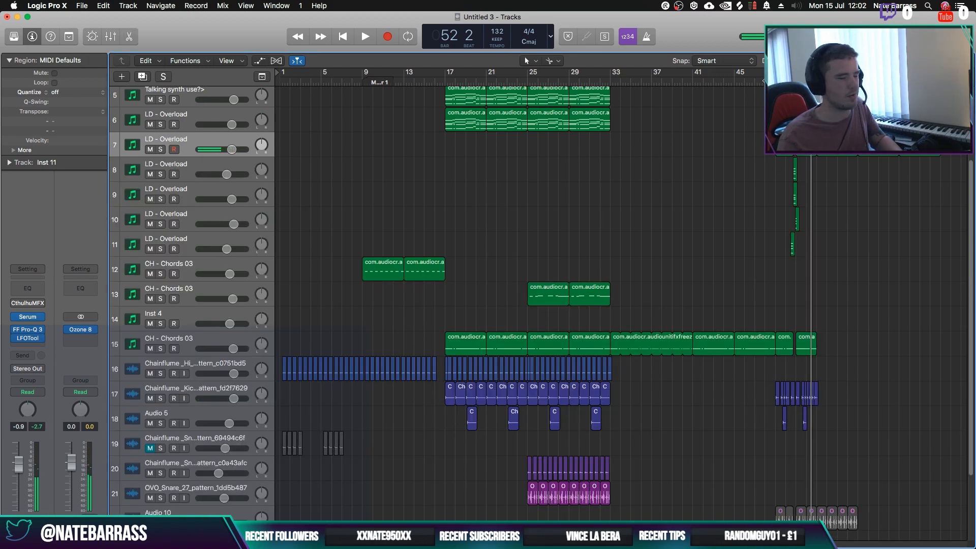
Listen to the section around bar 49 and reopen the LD - Overload track 7 region at bar 51 for note editing
{"action": "key", "text": "space"}
{"action": "scroll", "coordinate": [741, 271], "scroll_direction": "up", "scroll_amount": 4}
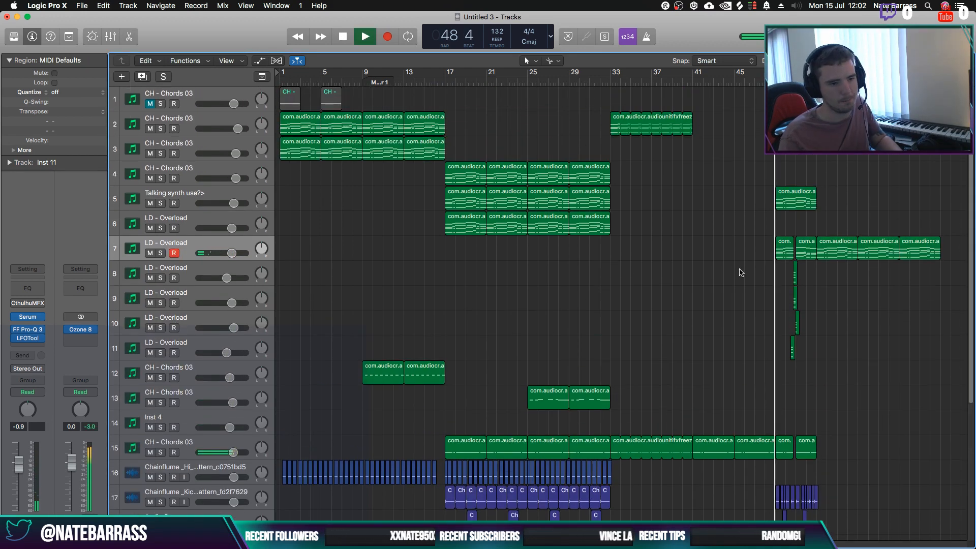
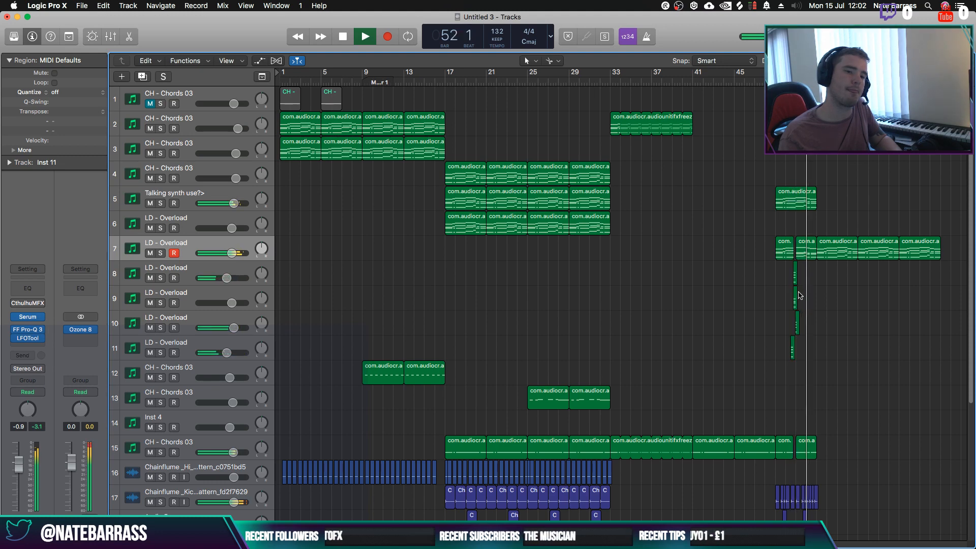
{"action": "left_click", "coordinate": [813, 248]}
{"action": "double_click", "coordinate": [812, 248]}
{"action": "key", "text": "space"}
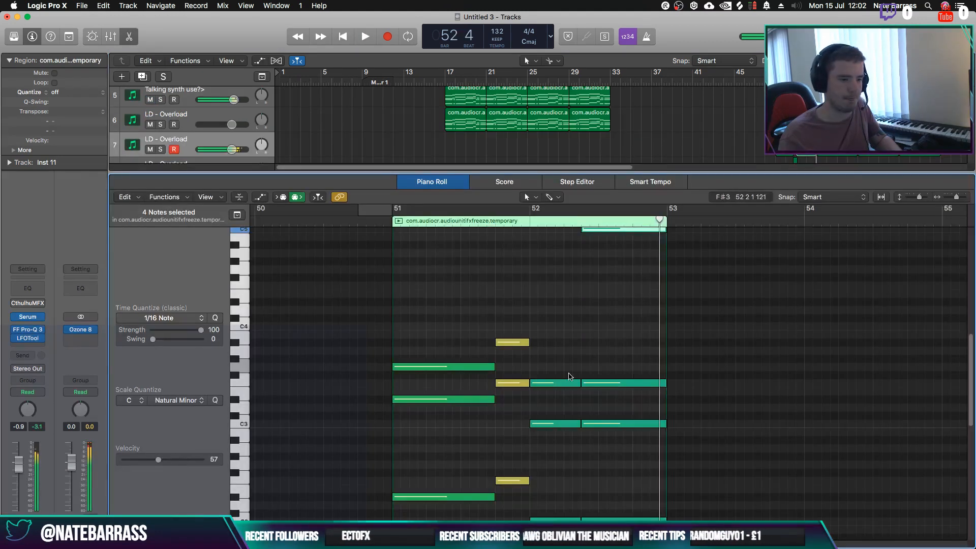
Examine the chord notes in the LD - Overload track 7 region at bar 51 and bring up its bar 53 region
{"action": "left_click", "coordinate": [474, 369]}
{"action": "left_click", "coordinate": [514, 344]}
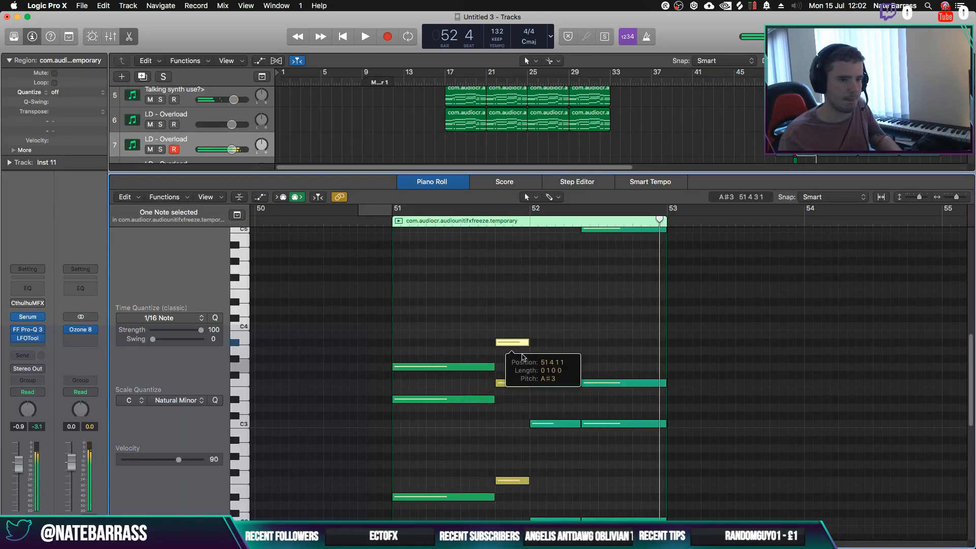
{"action": "left_click", "coordinate": [549, 376]}
{"action": "left_click_drag", "start_coordinate": [560, 365], "coordinate": [605, 391]}
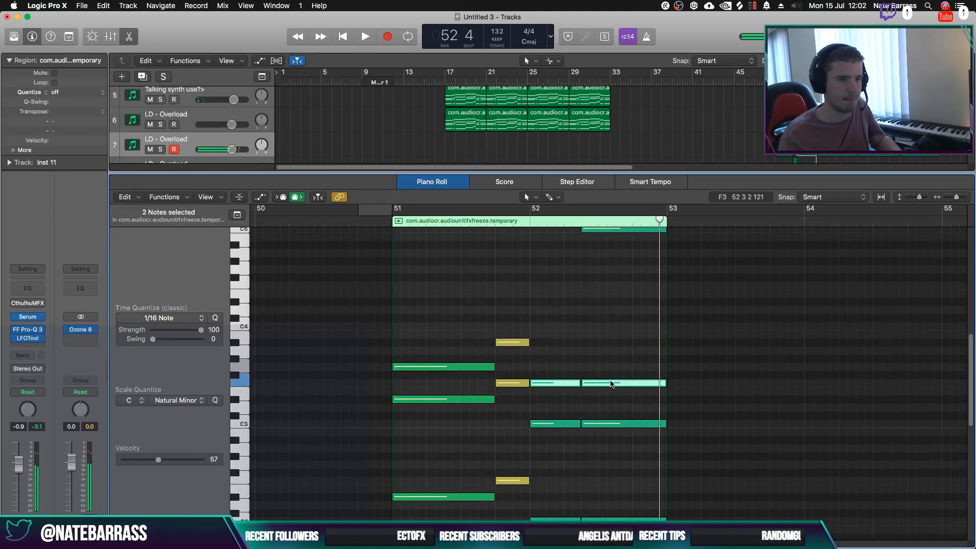
{"action": "scroll", "coordinate": [613, 381], "scroll_direction": "down", "scroll_amount": 5}
{"action": "scroll", "coordinate": [615, 379], "scroll_direction": "up", "scroll_amount": 5}
{"action": "scroll", "coordinate": [615, 383], "scroll_direction": "down", "scroll_amount": 12}
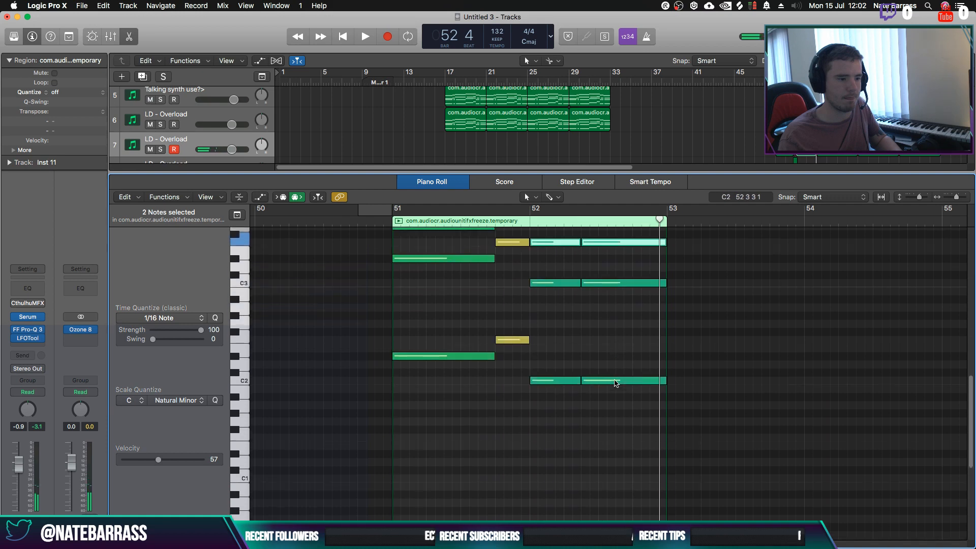
{"action": "scroll", "coordinate": [615, 384], "scroll_direction": "up", "scroll_amount": 6}
{"action": "left_click", "coordinate": [834, 147]}
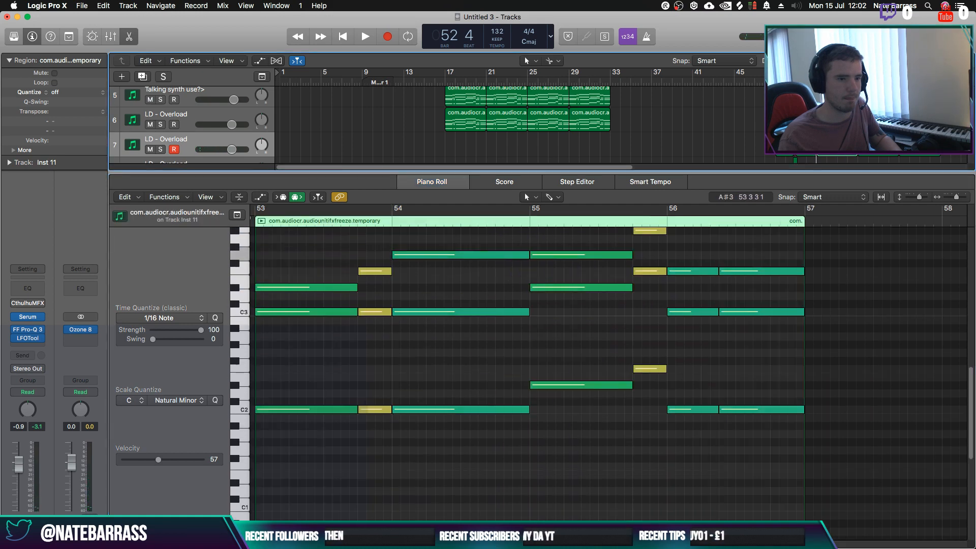
Compare the chord notes in the LD - Overload track 7 regions at bars 53 and 51, ending with the bar 51 region open
{"action": "scroll", "coordinate": [615, 381], "scroll_direction": "up", "scroll_amount": 5}
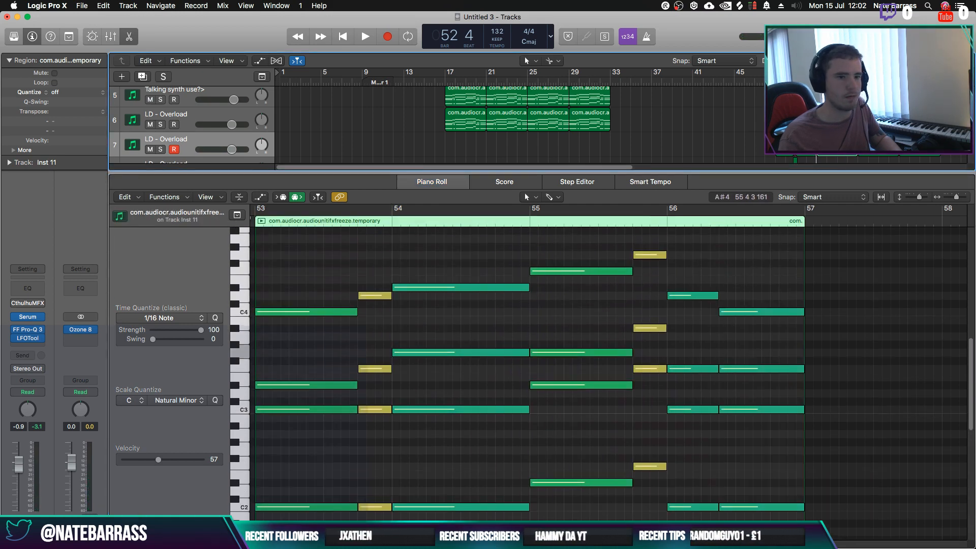
{"action": "left_click", "coordinate": [807, 147]}
{"action": "left_click_drag", "start_coordinate": [544, 544], "coordinate": [535, 544]}
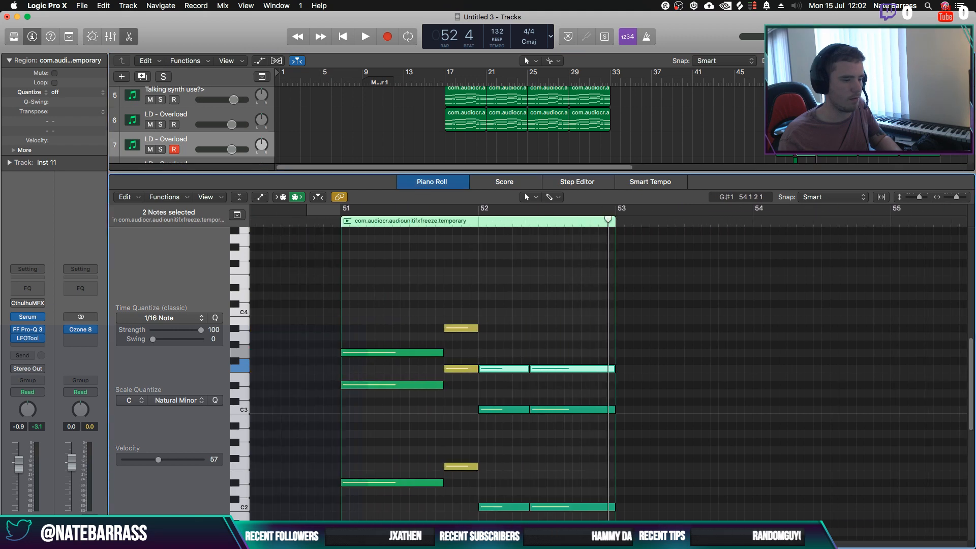
{"action": "left_click", "coordinate": [553, 269]}
{"action": "scroll", "coordinate": [540, 383], "scroll_direction": "down", "scroll_amount": 6}
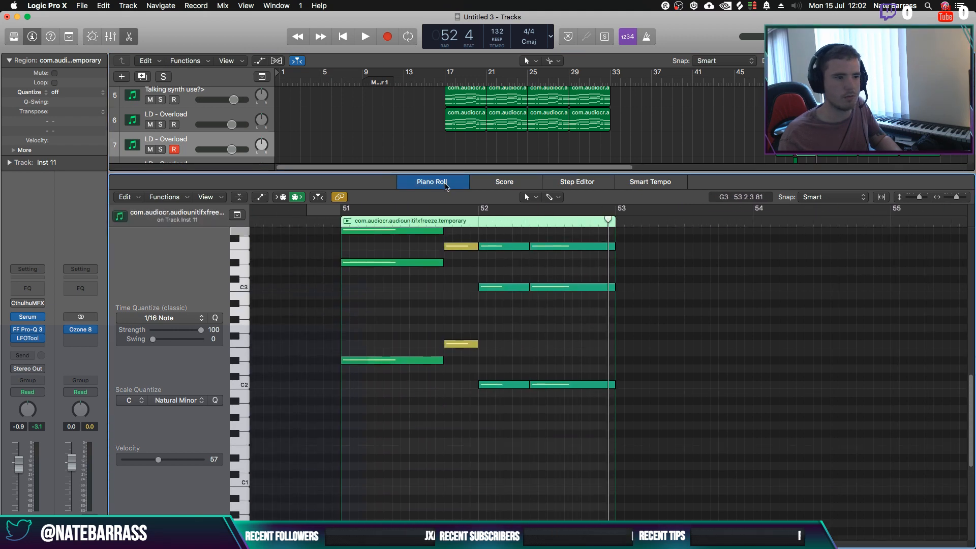
{"action": "left_click", "coordinate": [445, 186]}
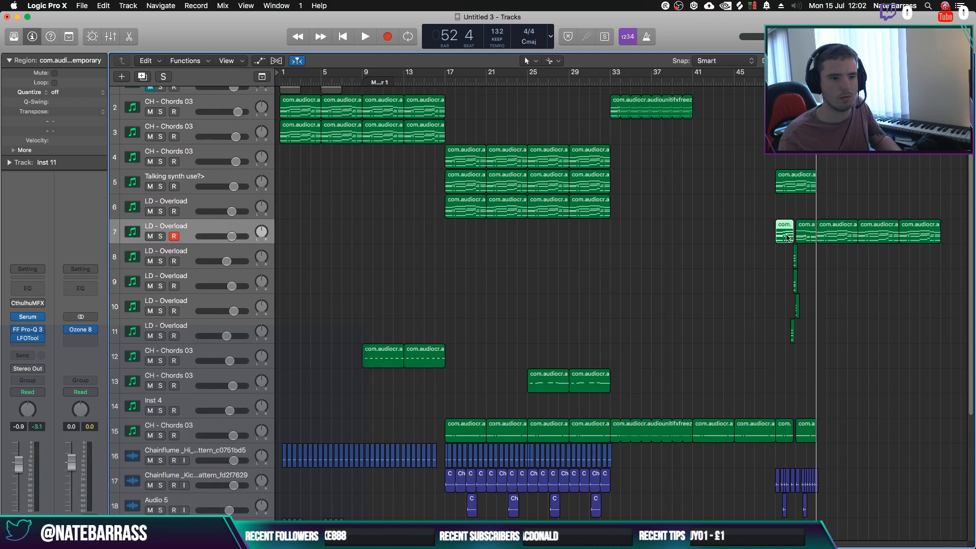
{"action": "double_click", "coordinate": [802, 239]}
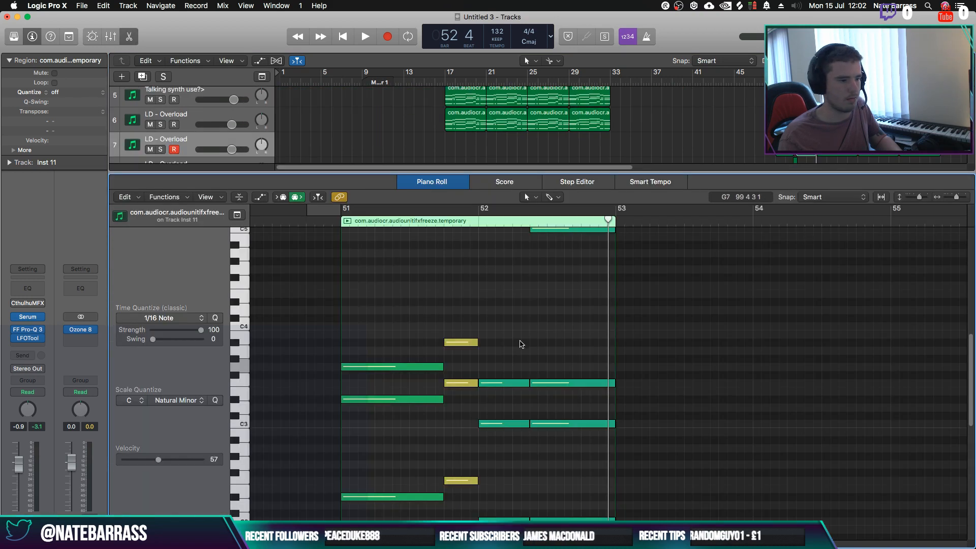
Lower the two upper notes in bar 52 of the LD - Overload track 7 region by one octave, leaving the region open
{"action": "key", "text": "super+z"}
{"action": "key", "text": "super+z"}
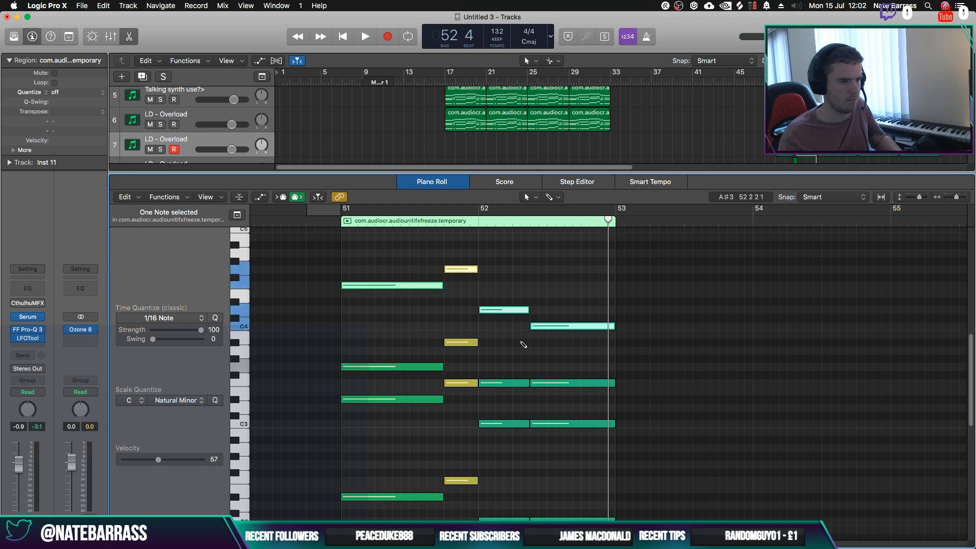
{"action": "scroll", "coordinate": [521, 347], "scroll_direction": "up", "scroll_amount": 3}
{"action": "left_click_drag", "start_coordinate": [561, 396], "coordinate": [513, 324]}
{"action": "key", "text": "alt+shift+Up"}
{"action": "scroll", "coordinate": [553, 378], "scroll_direction": "up", "scroll_amount": 3}
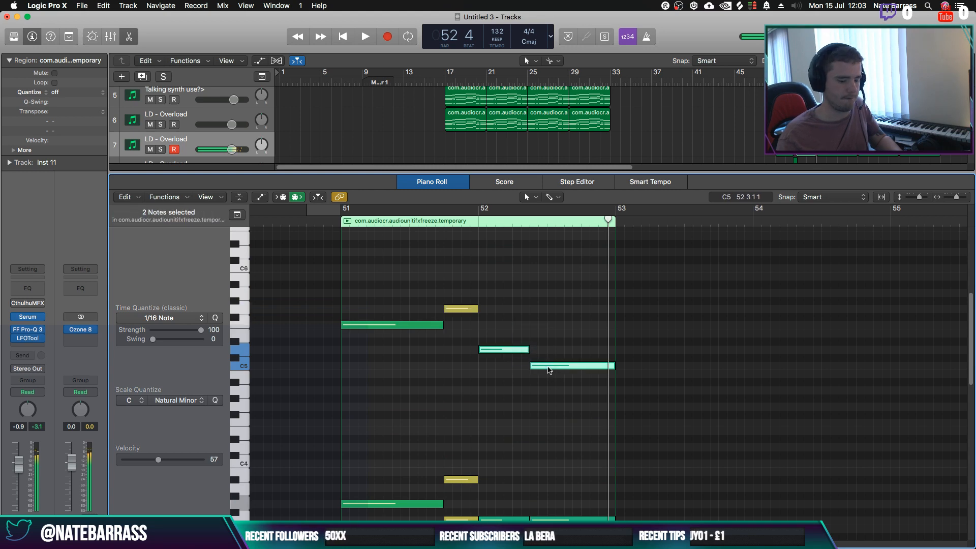
{"action": "key", "text": "alt+shift+Down"}
{"action": "left_click", "coordinate": [376, 274]}
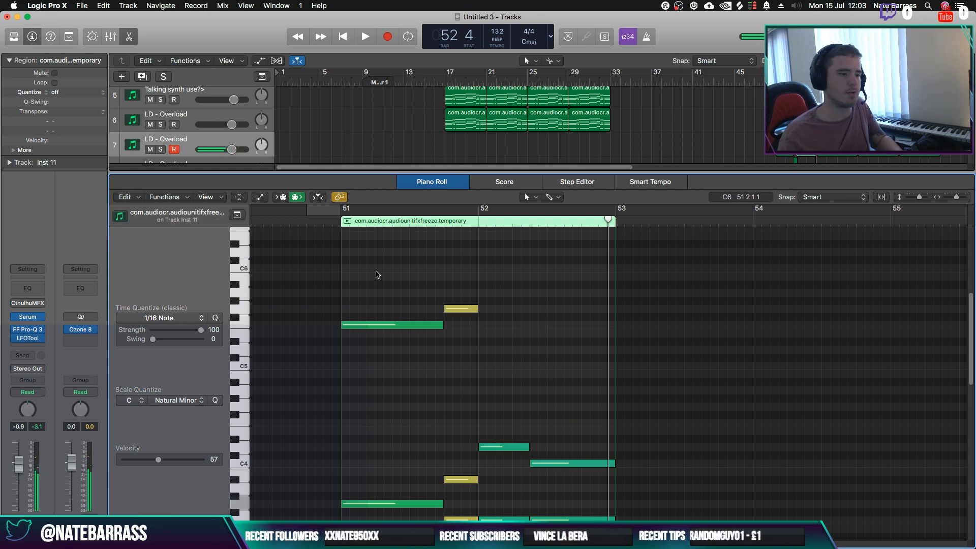
Play back the mix from bar 49 in the arrangement and listen to the revised LD - Overload notes
{"action": "key", "text": "space"}
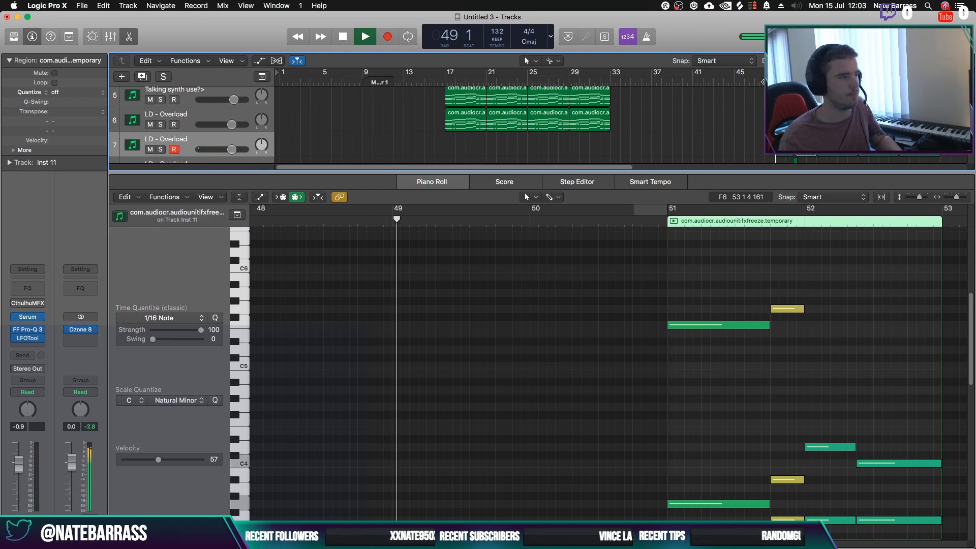
{"action": "key", "text": "e"}
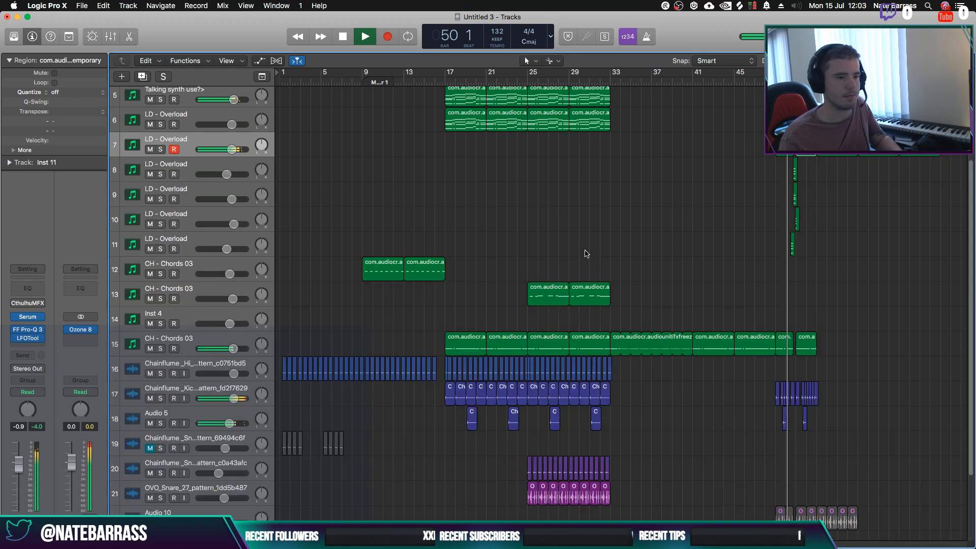
{"action": "scroll", "coordinate": [624, 250], "scroll_direction": "up", "scroll_amount": 5}
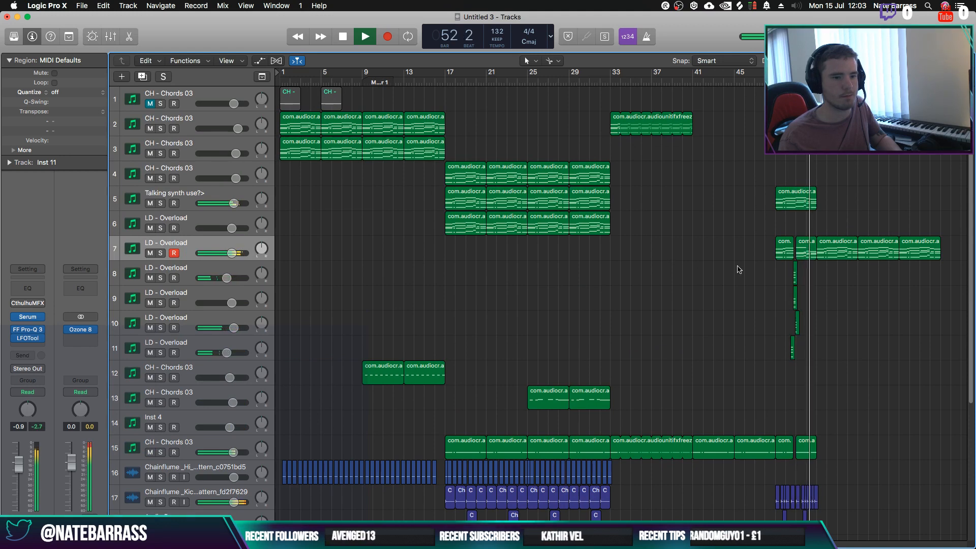
{"action": "double_click", "coordinate": [813, 255]}
{"action": "double_click", "coordinate": [441, 183]}
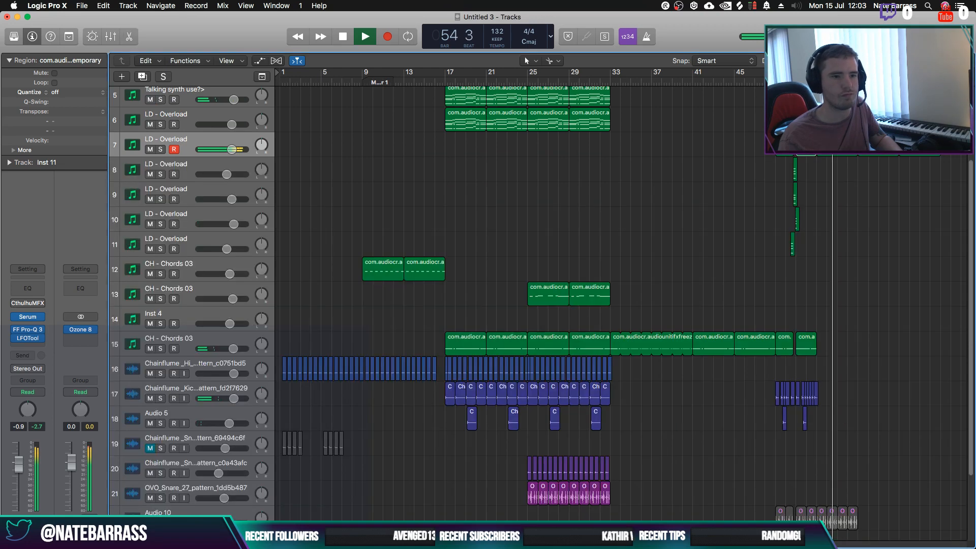
{"action": "key", "text": "space"}
{"action": "key", "text": "space"}
Copy the kick, Audio 5 and CH - Chords 03 regions of bars 49 to 52 so that they repeat from bar 53
{"action": "scroll", "coordinate": [819, 408], "scroll_direction": "down", "scroll_amount": 1}
{"action": "left_click_drag", "start_coordinate": [837, 408], "coordinate": [820, 396]}
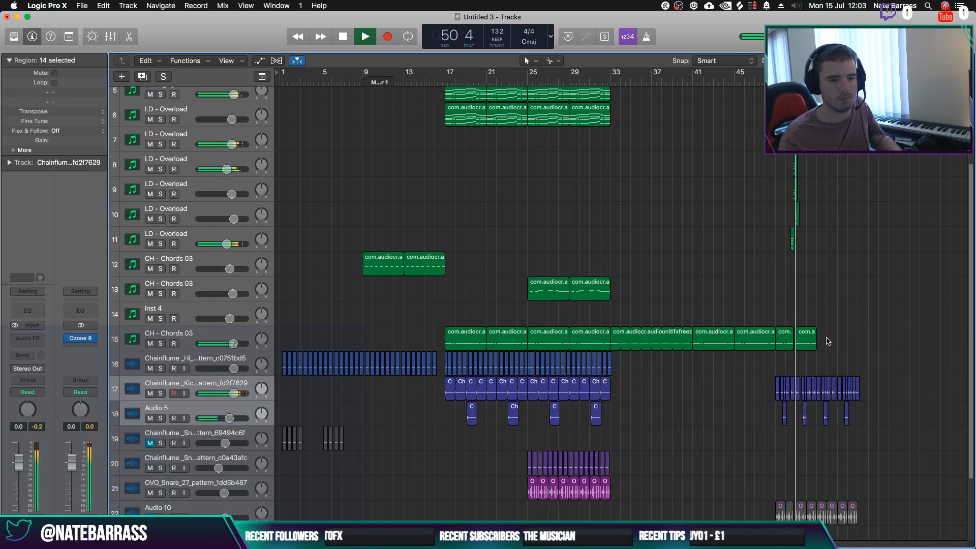
{"action": "mouse_move", "coordinate": [828, 341]}
{"action": "left_mouse_down"}
{"action": "mouse_move", "coordinate": [785, 342]}
{"action": "mouse_move", "coordinate": [822, 346]}
{"action": "left_mouse_up"}
{"action": "left_click", "coordinate": [825, 297], "text": "ctrl+alt"}
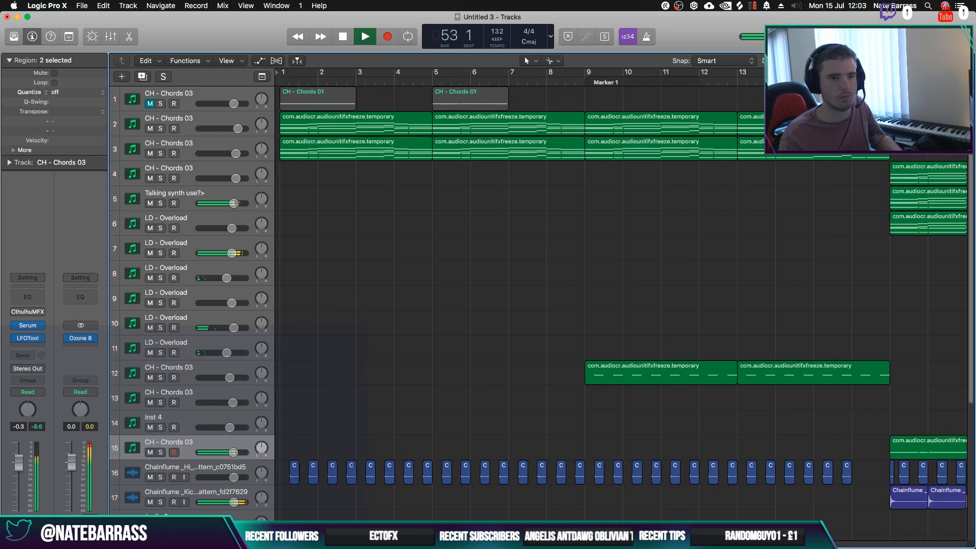
{"action": "key", "text": "super+Left"}
{"action": "key", "text": "super+Left"}
{"action": "key", "text": "super+Left"}
{"action": "key", "text": "super+Left"}
{"action": "key", "text": "super+Left"}
{"action": "left_click", "coordinate": [774, 443]}
{"action": "scroll", "coordinate": [790, 449], "scroll_direction": "down", "scroll_amount": 8}
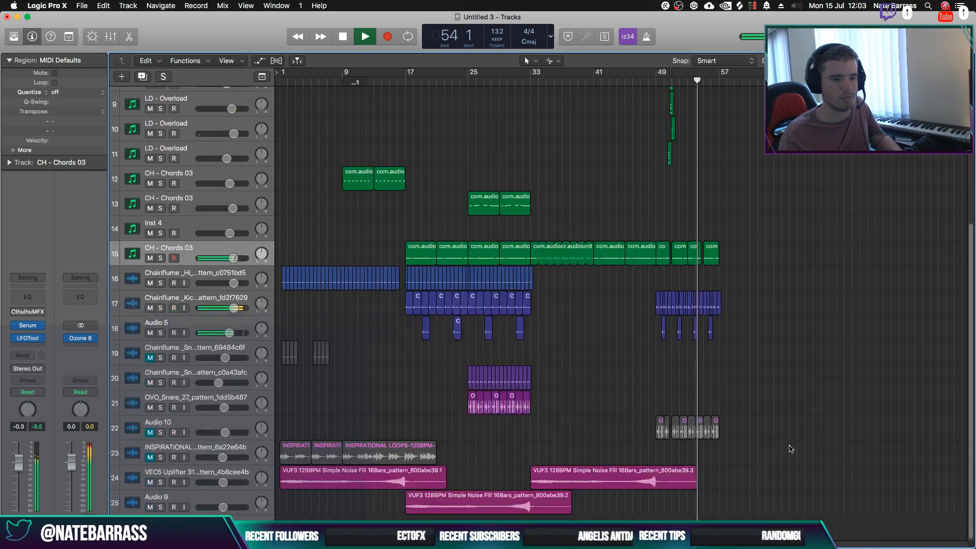
Repeat the talking synth region at bar 49 three times and stop playback
{"action": "scroll", "coordinate": [788, 442], "scroll_direction": "up", "scroll_amount": 4}
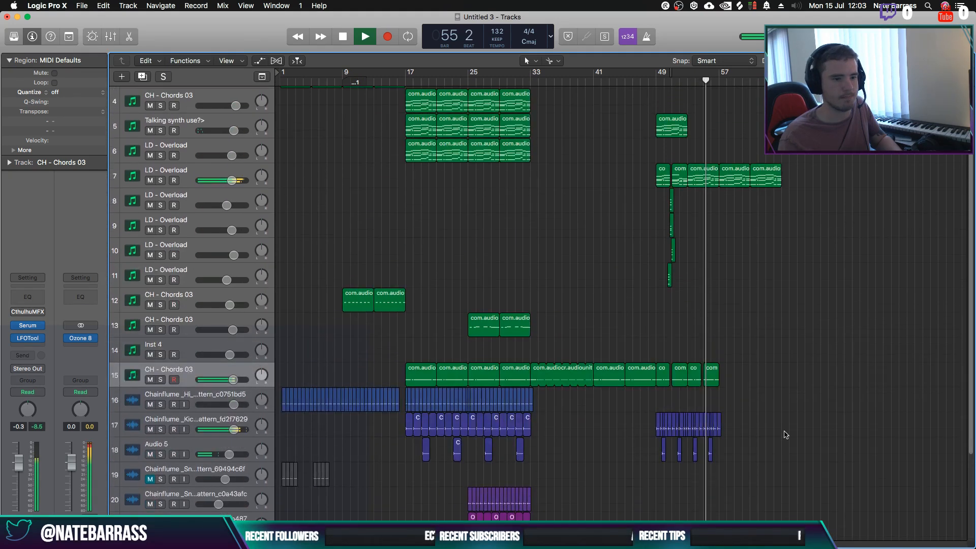
{"action": "scroll", "coordinate": [786, 435], "scroll_direction": "up", "scroll_amount": 2}
{"action": "left_click", "coordinate": [673, 206]}
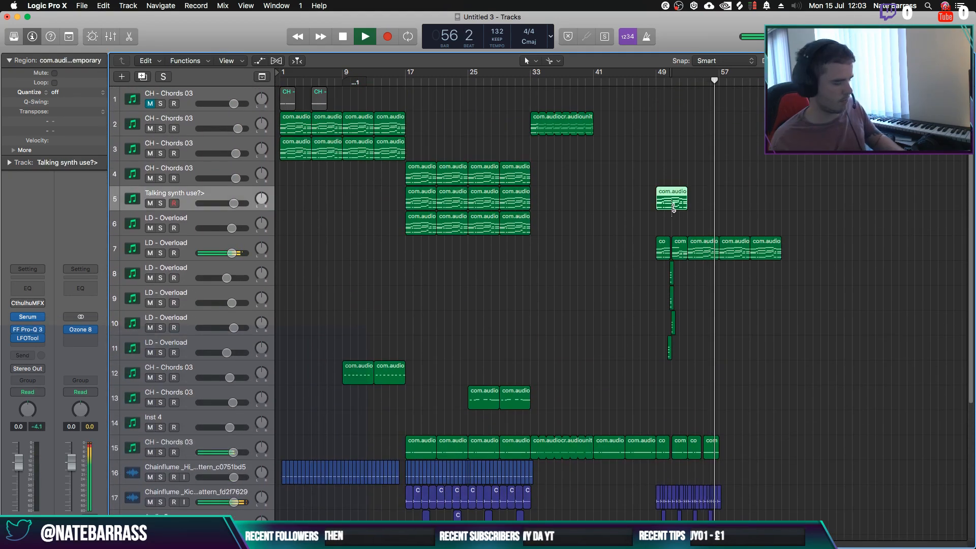
{"action": "key", "text": "super+r"}
{"action": "key", "text": "super+r"}
{"action": "key", "text": "super+r"}
{"action": "key", "text": "space"}
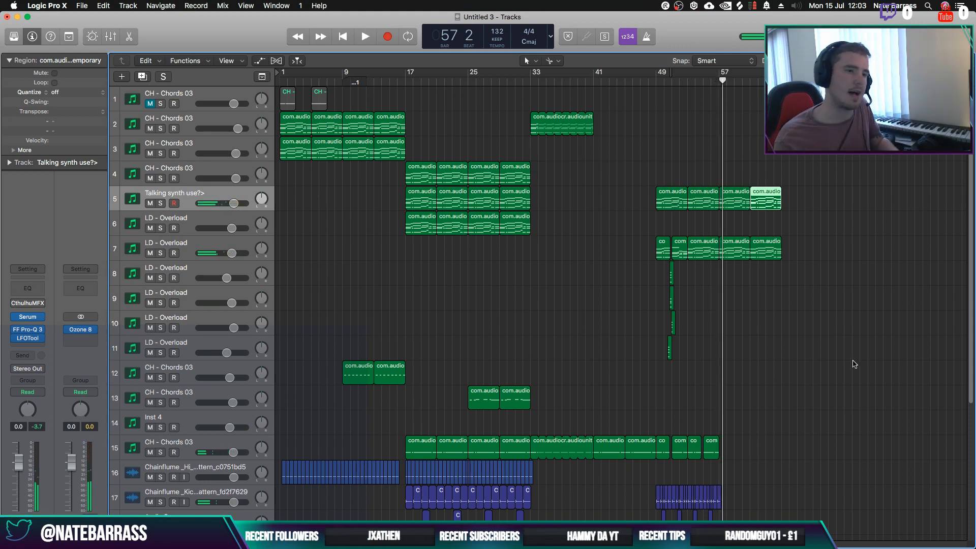
Play the drop from bar 49 and lengthen the four chord notes in the short LD - Overload track 10 region at bar 51
{"action": "left_click", "coordinate": [652, 92]}
{"action": "key", "text": "space"}
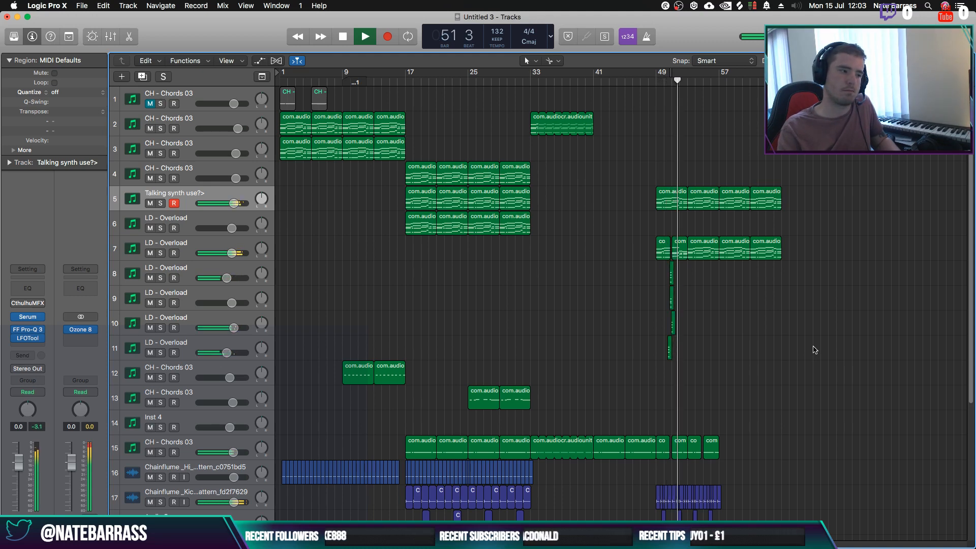
{"action": "double_click", "coordinate": [673, 323]}
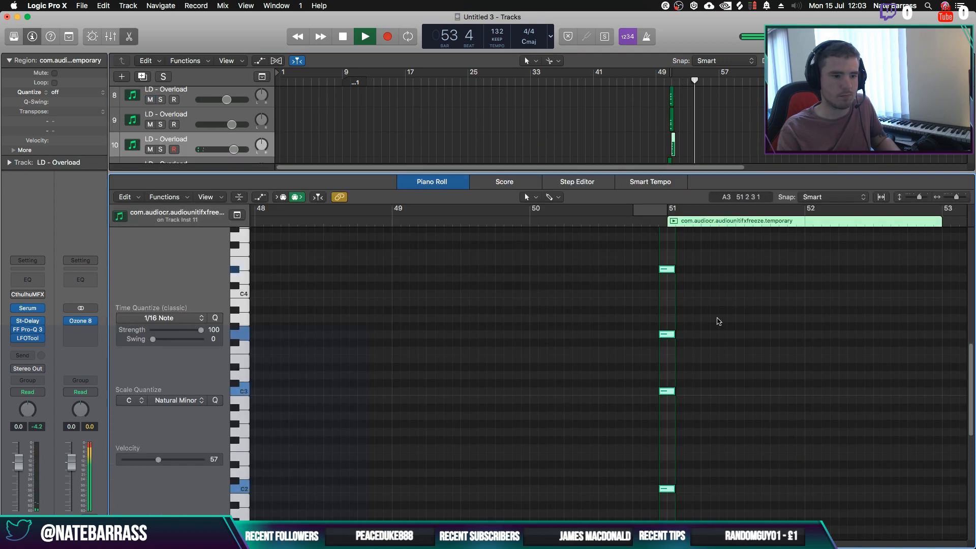
{"action": "left_click_drag", "start_coordinate": [674, 245], "coordinate": [670, 507]}
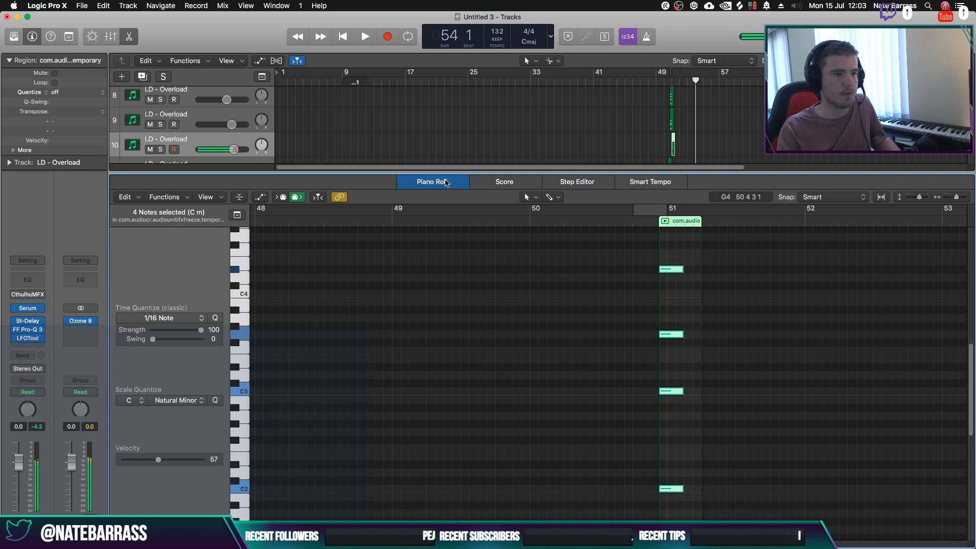
{"action": "key", "text": "e"}
Play back the drop from bar 49 and listen to the lengthened LD - Overload track 10 chord in closer view
{"action": "key", "text": "space"}
{"action": "key", "text": "super+Right"}
{"action": "key", "text": "super+Right"}
{"action": "key", "text": "super+Right"}
{"action": "key", "text": "super+Right"}
{"action": "key", "text": "super+Right"}
{"action": "key", "text": "super+Right"}
{"action": "key", "text": "super+Right"}
{"action": "key", "text": "super+Right"}
{"action": "key", "text": "super+Right"}
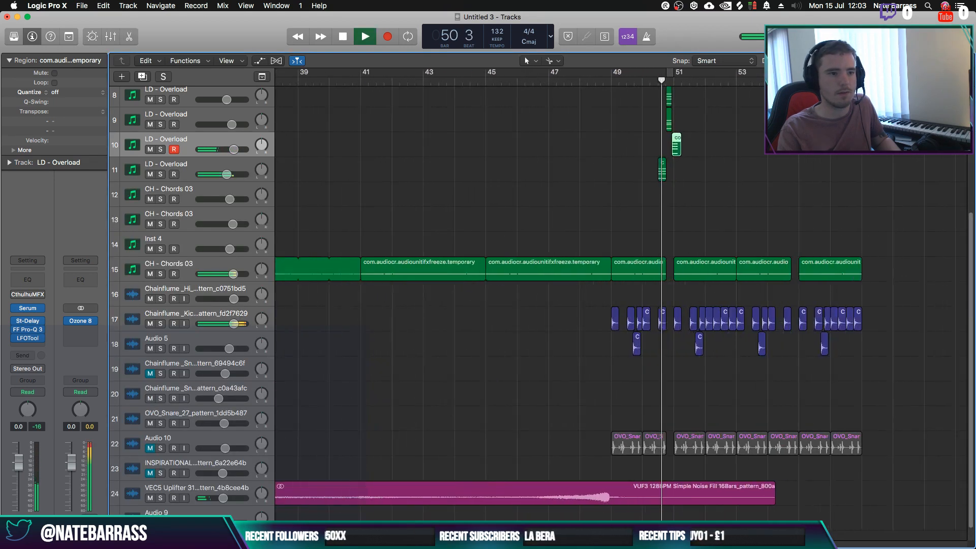
{"action": "left_click", "coordinate": [802, 159]}
{"action": "scroll", "coordinate": [743, 215], "scroll_direction": "up", "scroll_amount": 3}
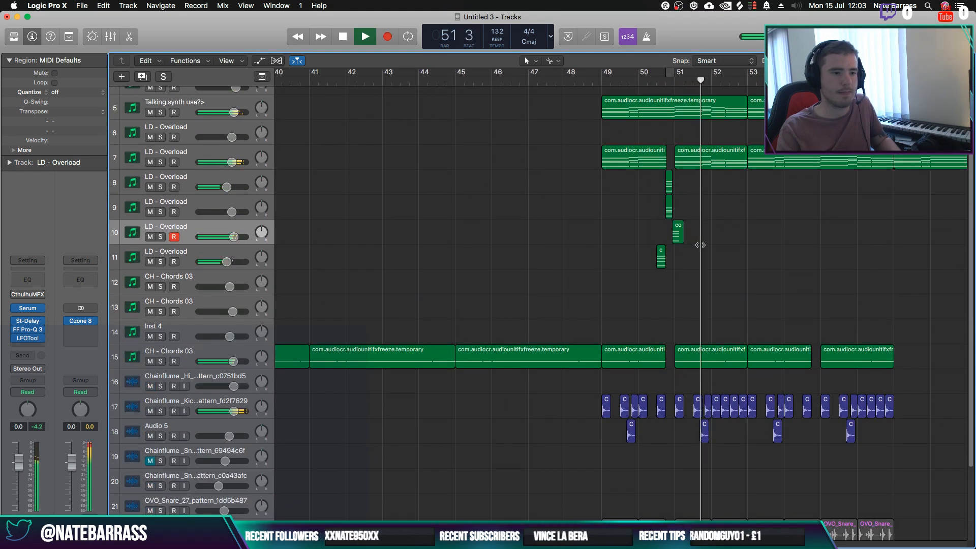
Copy the LD - Overload track 7 region at bar 51 onto track 10 and play it back from bar 49
{"action": "left_click", "coordinate": [681, 238]}
{"action": "key", "text": "space"}
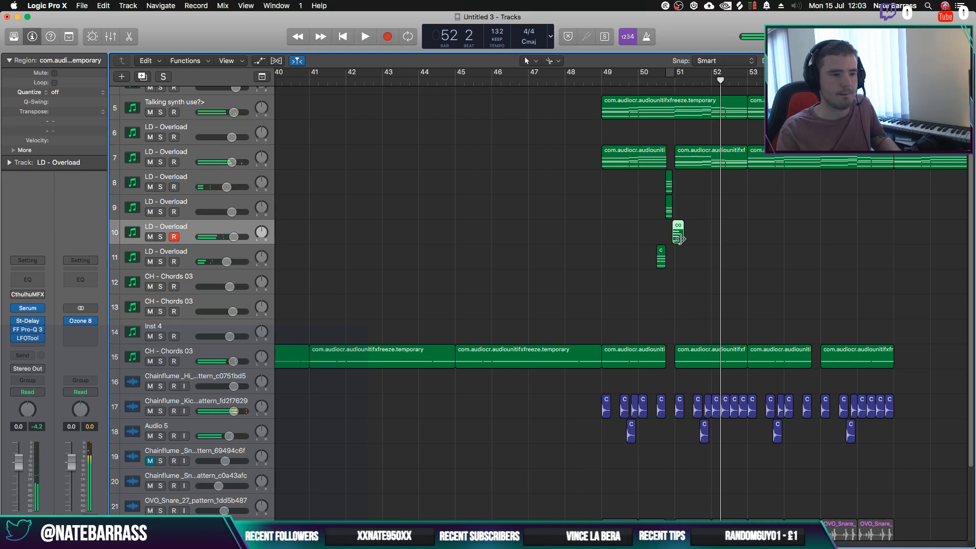
{"action": "left_click_drag", "start_coordinate": [679, 239], "coordinate": [677, 241]}
{"action": "left_click_drag", "start_coordinate": [692, 167], "coordinate": [692, 230]}
{"action": "left_click", "coordinate": [661, 84]}
{"action": "key", "text": "space"}
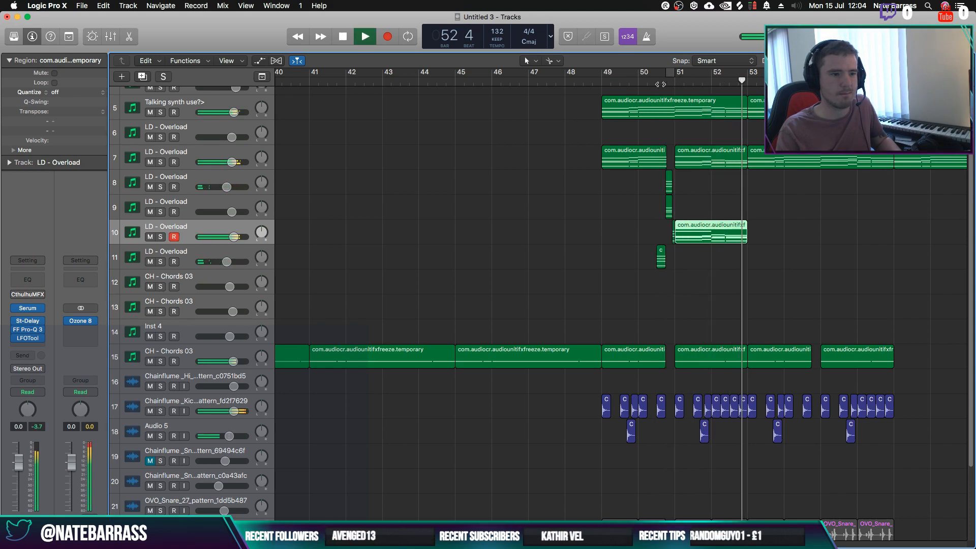
{"action": "left_click", "coordinate": [598, 82]}
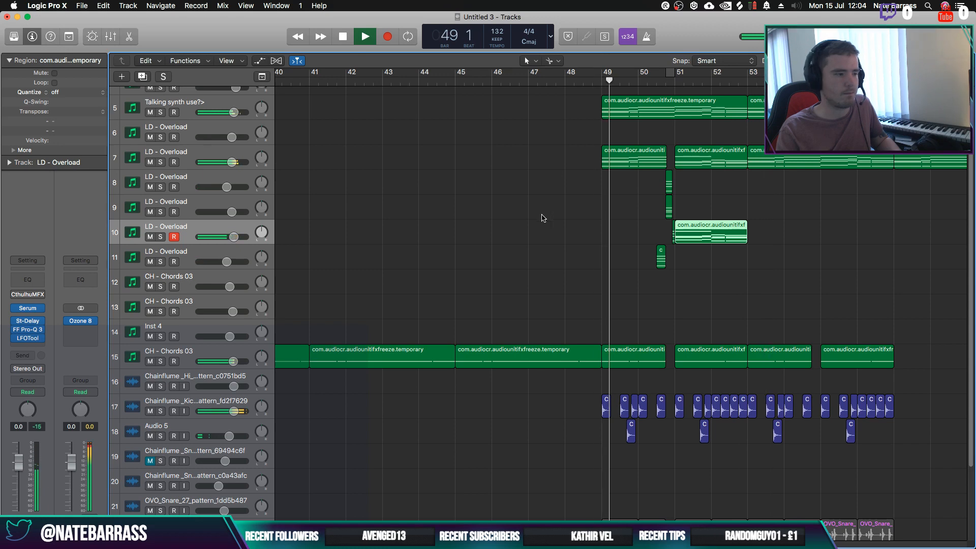
Duplicate LD - Overload track 10 and move the copied bar 51 region down to the new track 11
{"action": "key", "text": "super+d"}
{"action": "double_click", "coordinate": [701, 235]}
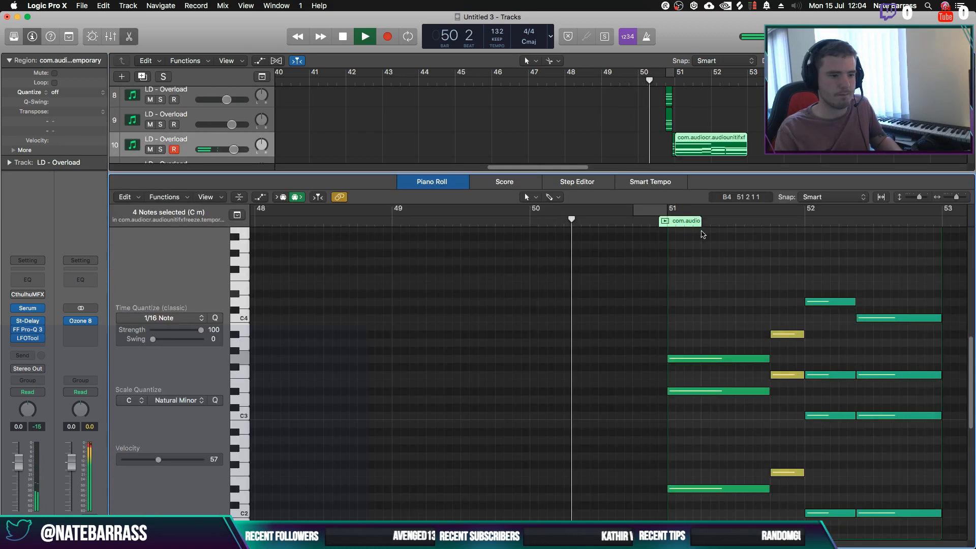
{"action": "left_click_drag", "start_coordinate": [705, 138], "coordinate": [706, 163]}
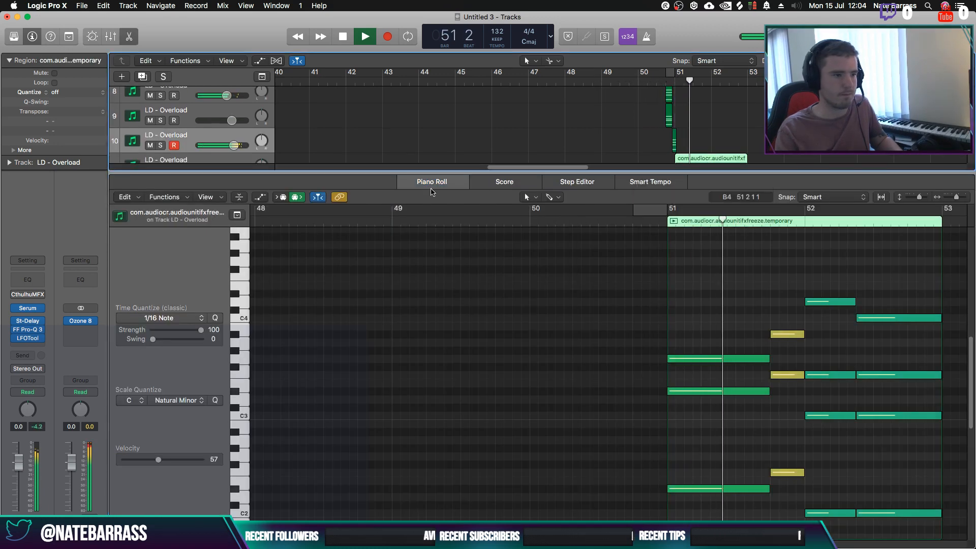
{"action": "key", "text": "p"}
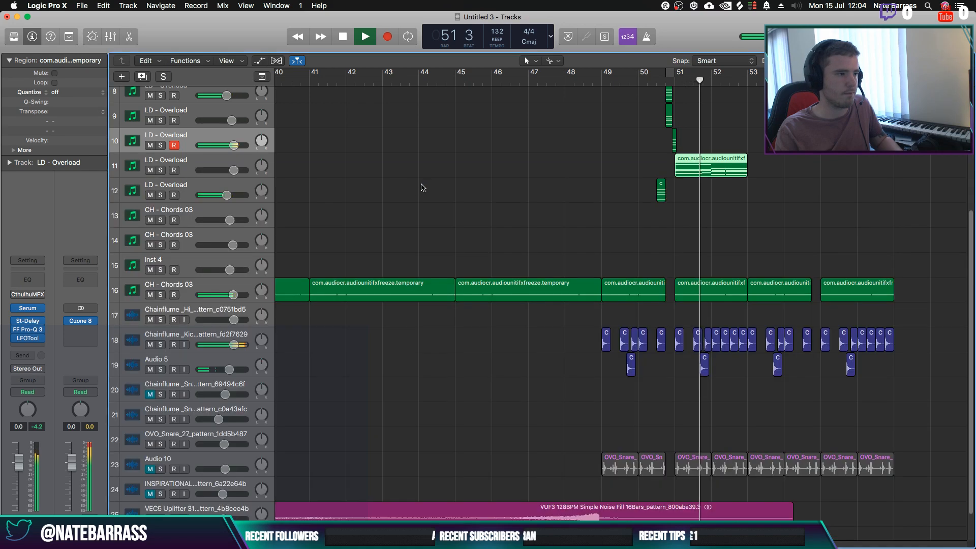
Solo LD - Overload track 11, stop playback and set the ENV 1 release in its Serum instrument to 6.5 ms
{"action": "left_click", "coordinate": [160, 170]}
{"action": "key", "text": "space"}
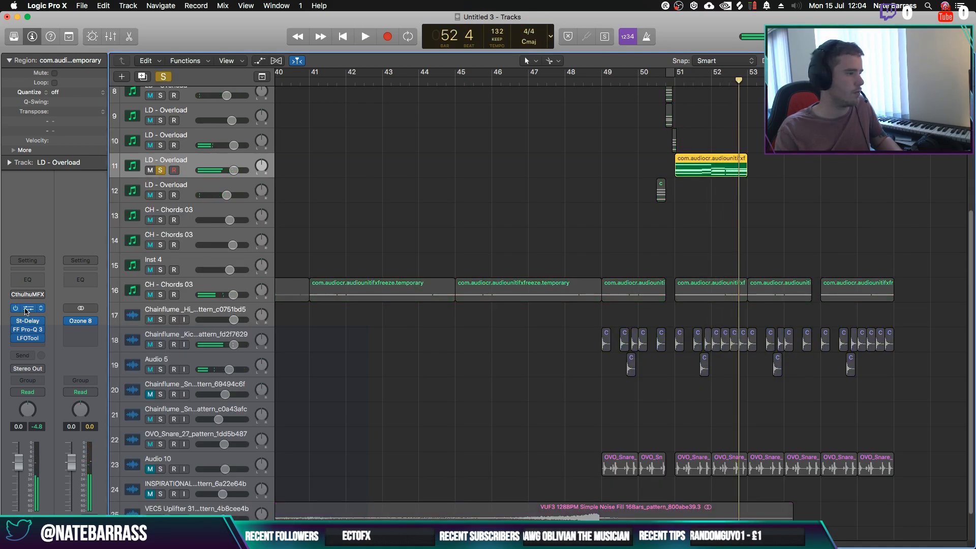
{"action": "key", "text": "v"}
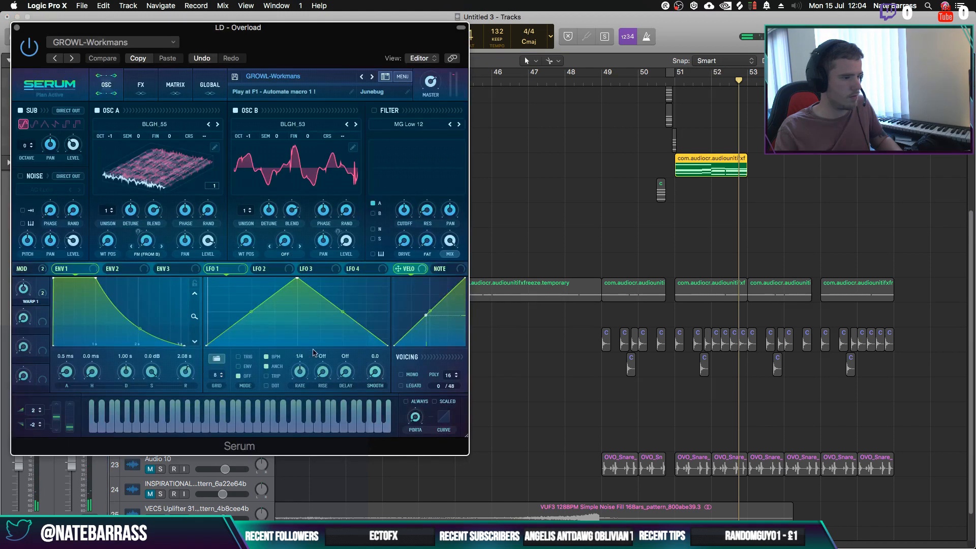
{"action": "left_click_drag", "start_coordinate": [186, 385], "coordinate": [189, 420]}
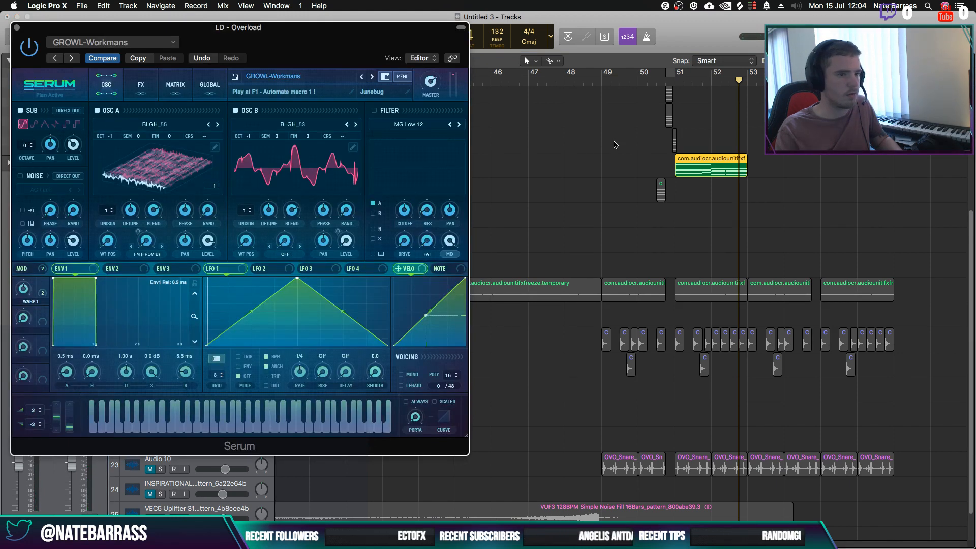
Loop bars 51 to 53 and switch track 11's Serum to the LD-Bass or Lead 01 preset during playback
{"action": "left_click_drag", "start_coordinate": [675, 74], "coordinate": [745, 78]}
{"action": "key", "text": "space"}
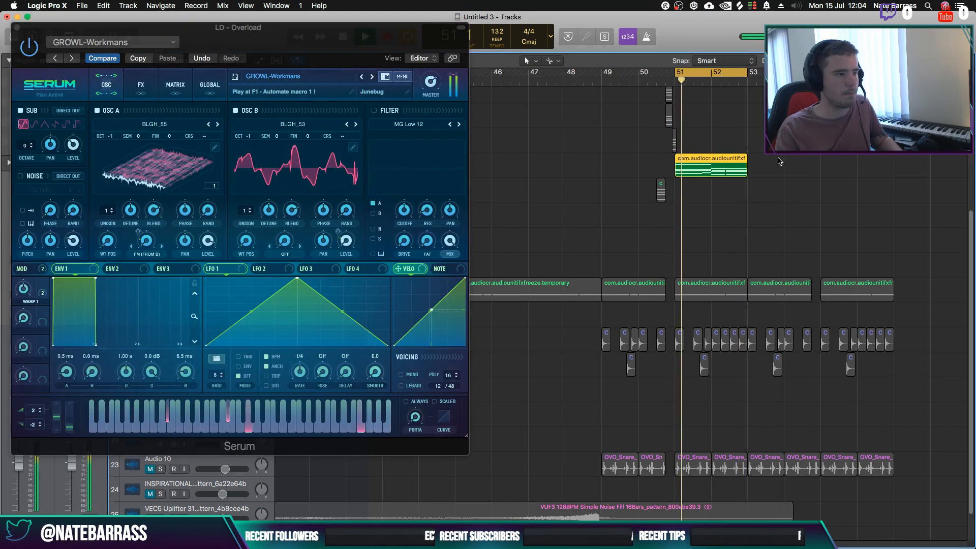
{"action": "left_click", "coordinate": [23, 290]}
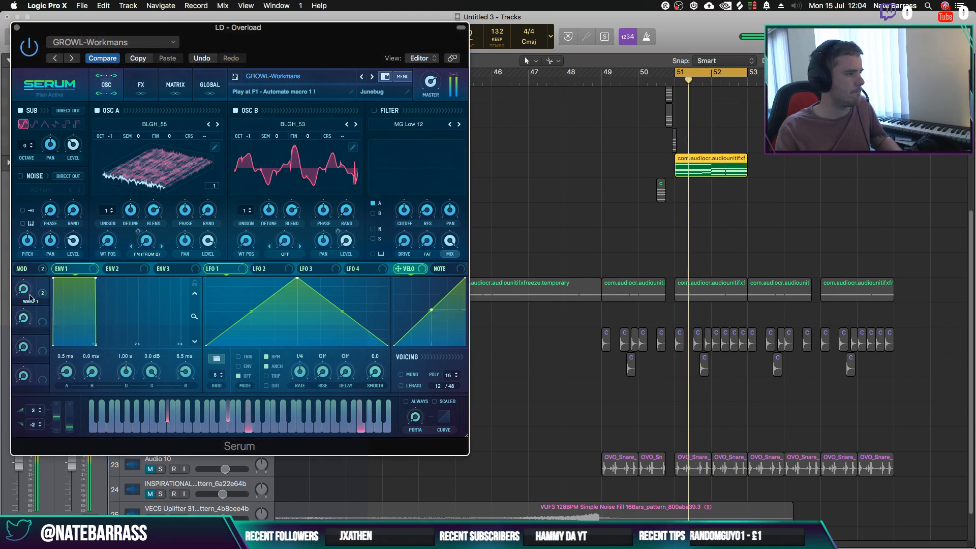
{"action": "left_click", "coordinate": [363, 77]}
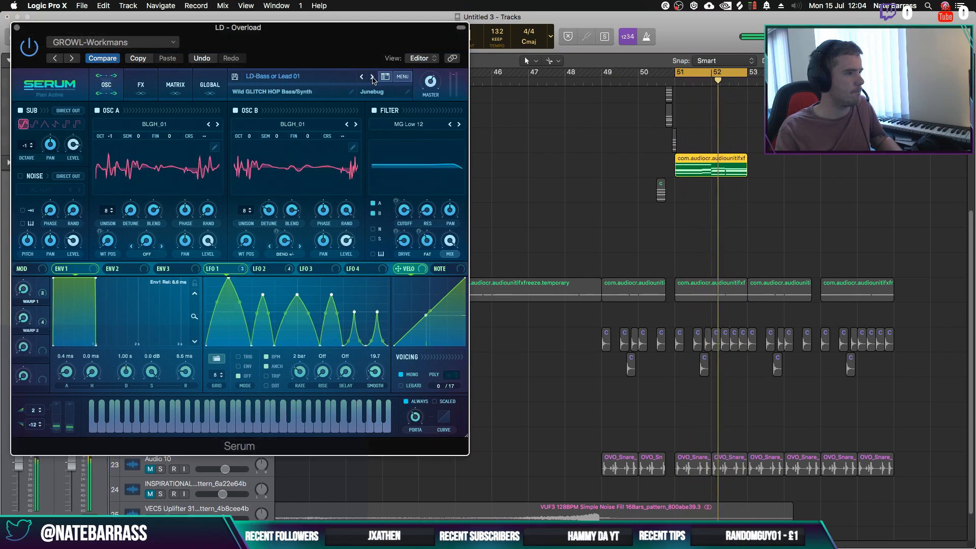
Audition neighbouring growl presets in track 11's Serum during playback, settle on GROWL-Workmans and inspect its effects
{"action": "left_click", "coordinate": [363, 77]}
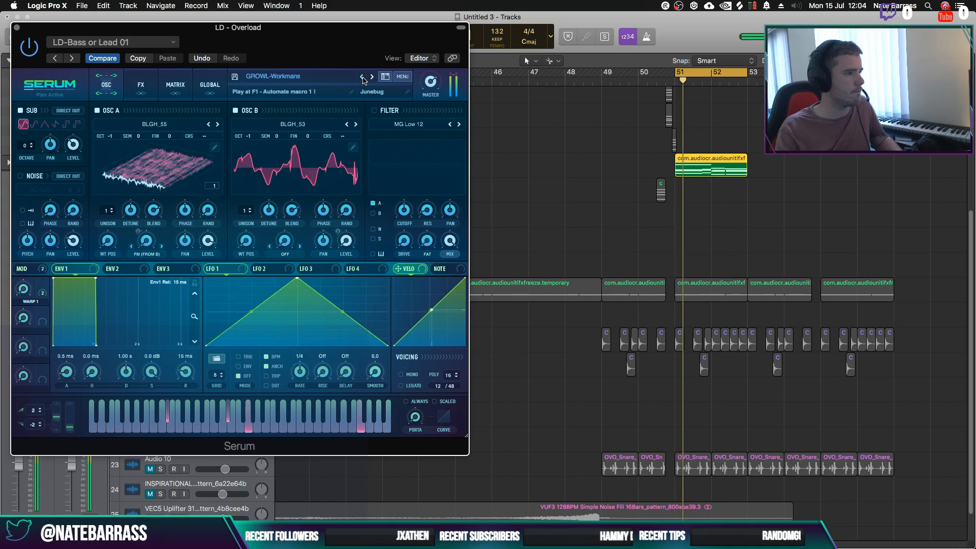
{"action": "left_click", "coordinate": [362, 77]}
{"action": "left_click", "coordinate": [373, 77]}
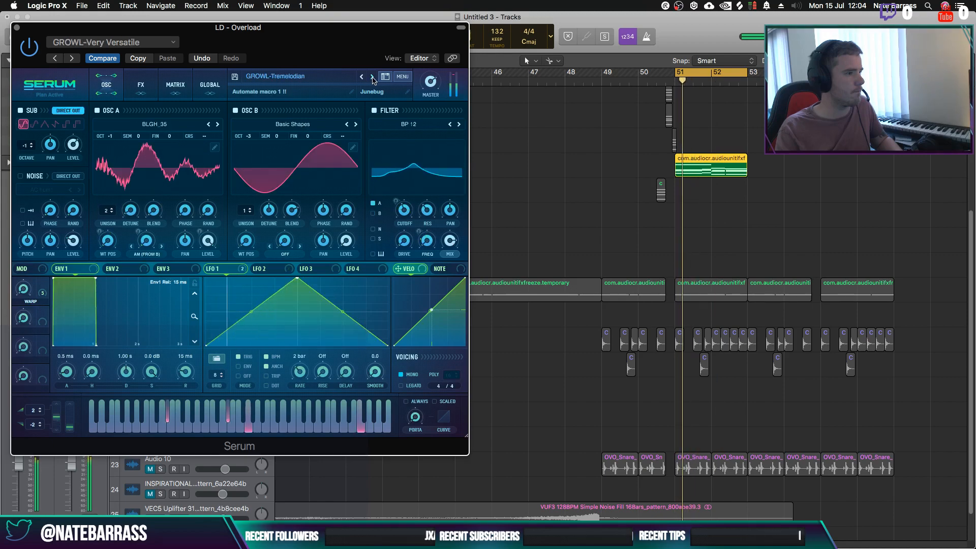
{"action": "left_click", "coordinate": [373, 77]}
{"action": "left_click", "coordinate": [373, 77]}
{"action": "left_click", "coordinate": [140, 85]}
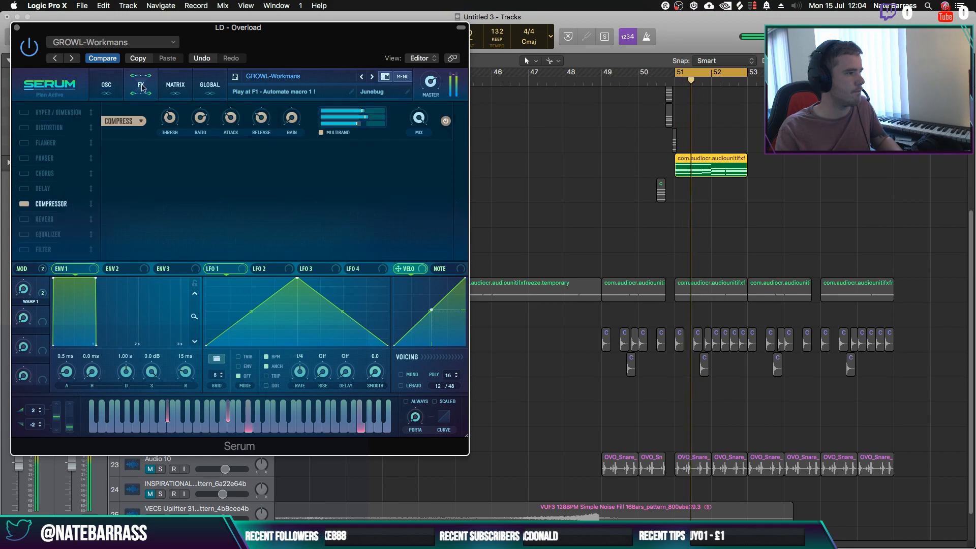
{"action": "left_click", "coordinate": [106, 85]}
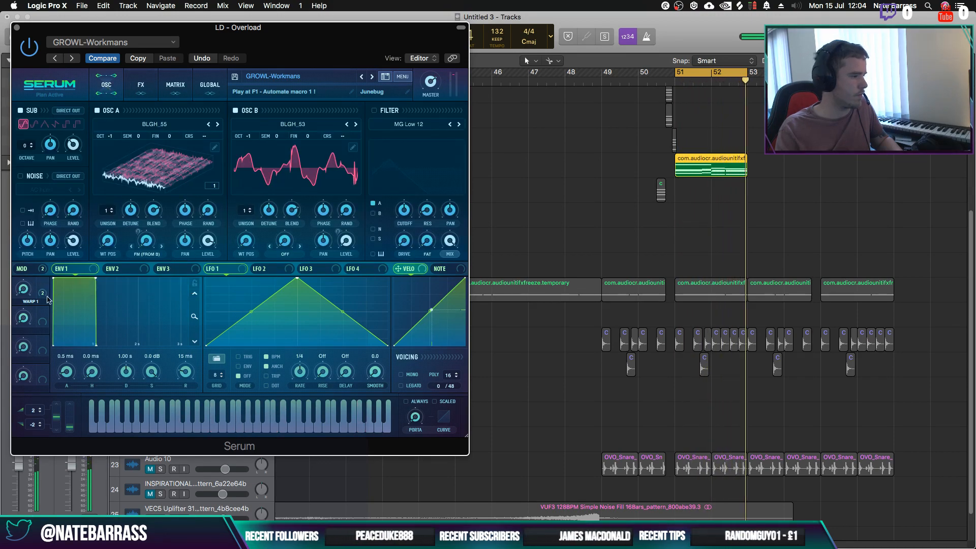
Enable Serum's Equalizer effect on track 11, cut its low-band gain to about -7.8 dB, play the loop and close the plug-in
{"action": "left_click", "coordinate": [139, 86]}
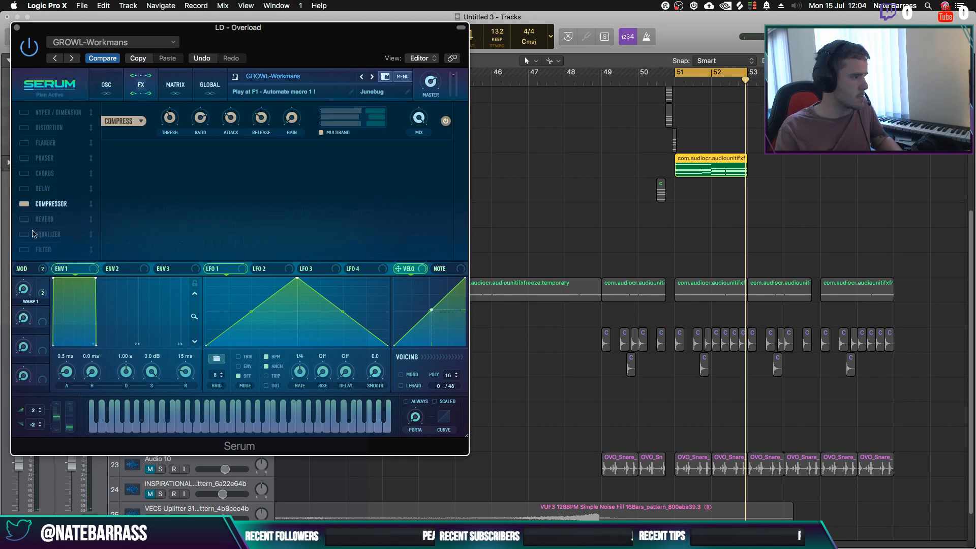
{"action": "left_click", "coordinate": [34, 234]}
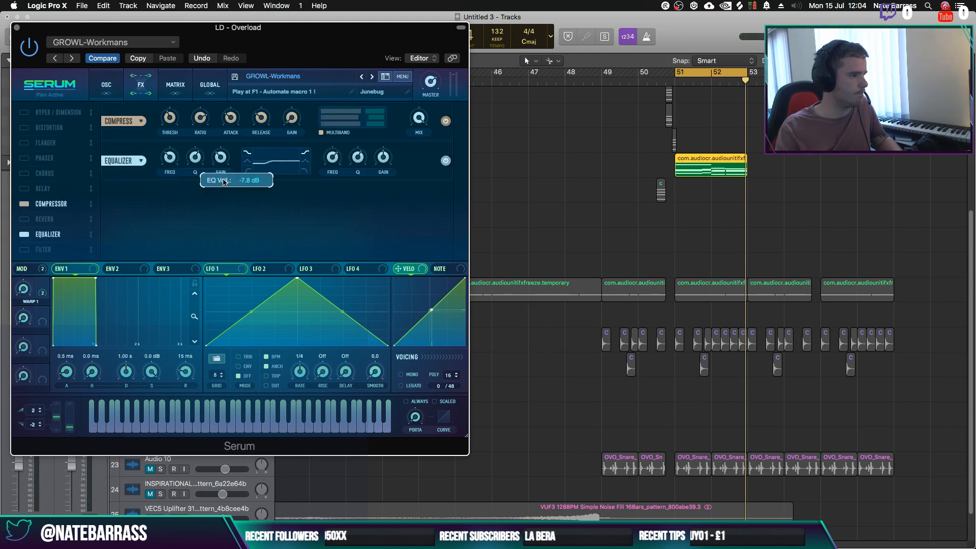
{"action": "key", "text": "space"}
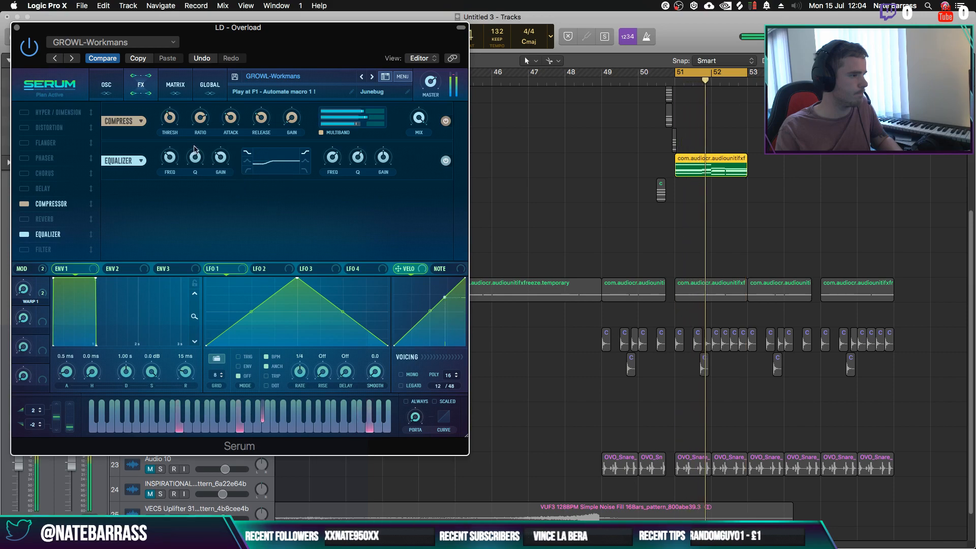
{"action": "key", "text": "super+w"}
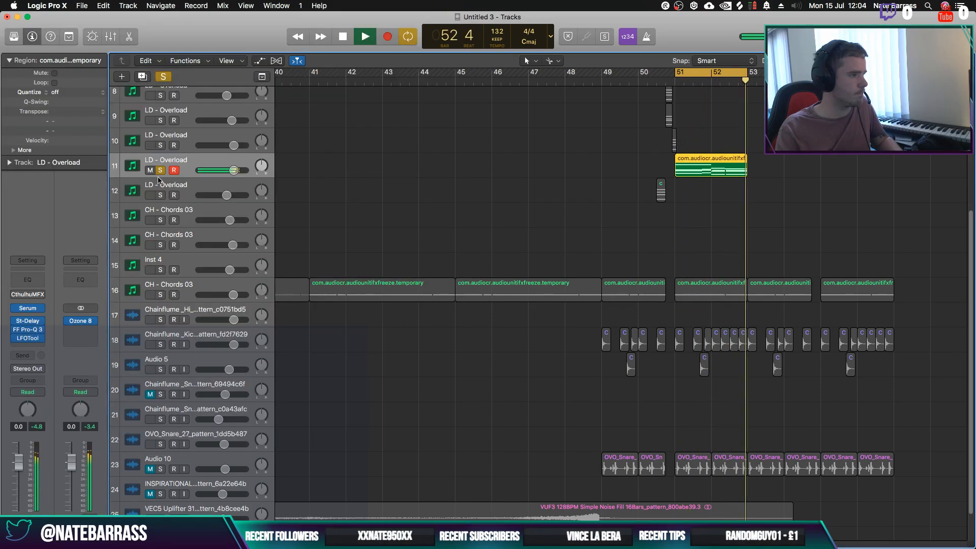
Unsolo LD - Overload track 11, play the mix from bar 49 and lower the track's volume to -1.3 dB
{"action": "left_click", "coordinate": [160, 171]}
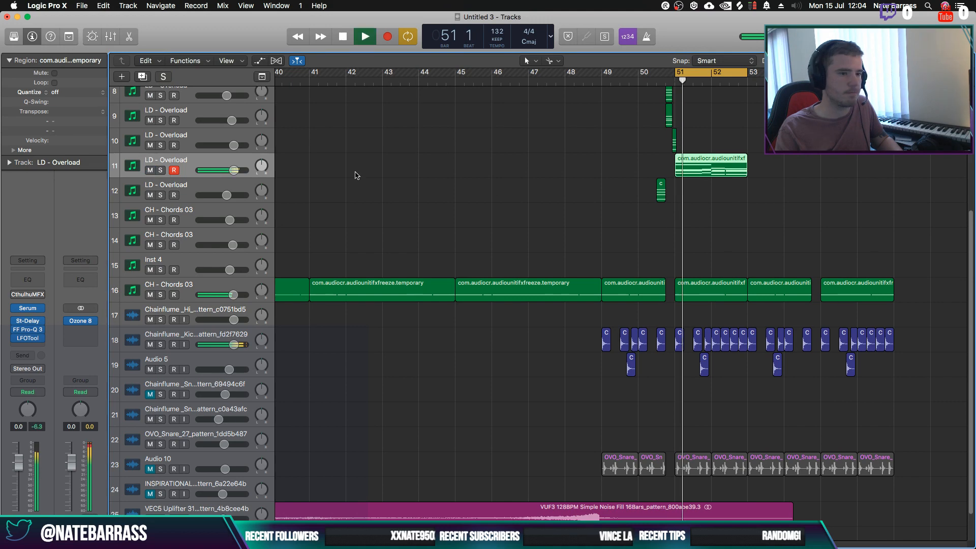
{"action": "left_click", "coordinate": [605, 83]}
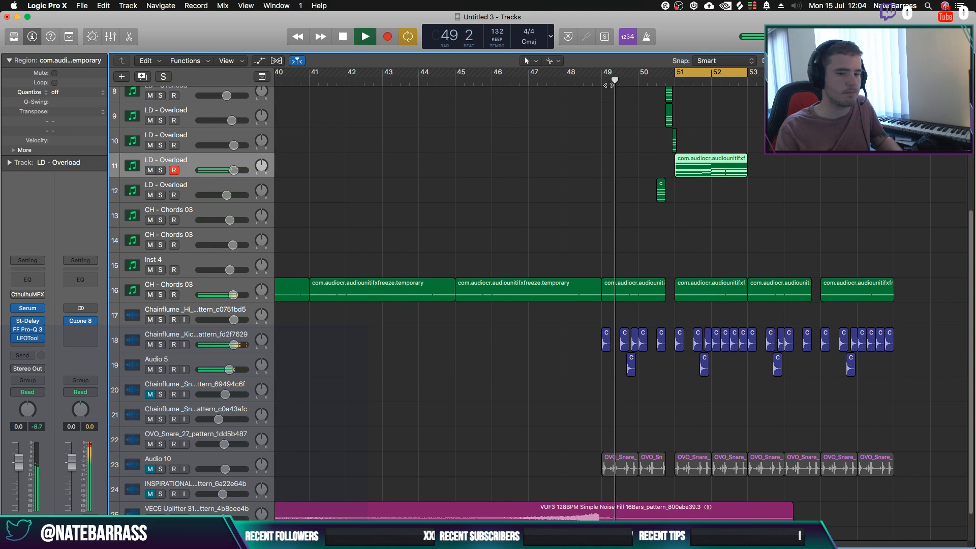
{"action": "scroll", "coordinate": [571, 221], "scroll_direction": "up", "scroll_amount": 3}
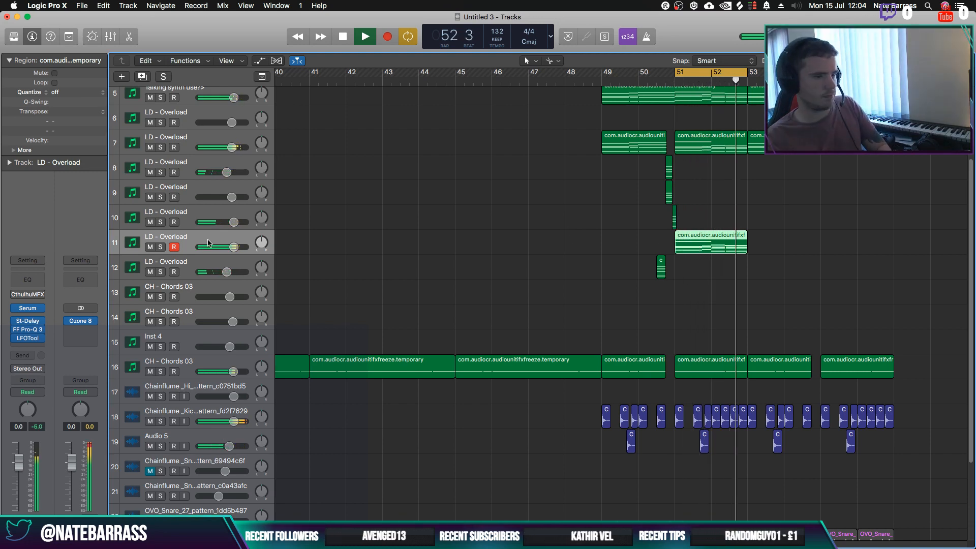
{"action": "key", "text": "space"}
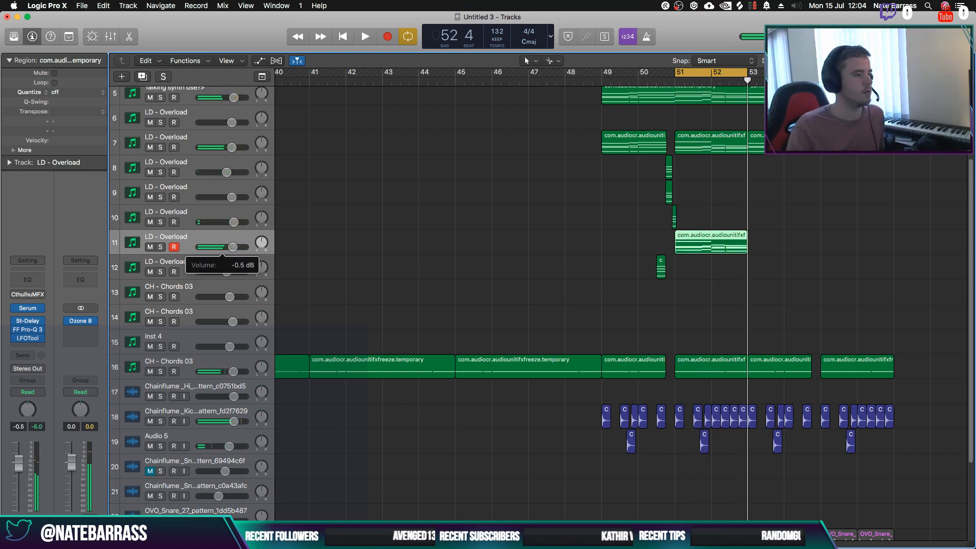
{"action": "left_click_drag", "start_coordinate": [501, 251], "coordinate": [550, 255]}
Extend the loop's start back to bar 49 and play the section through the beginning of bar 51
{"action": "left_click_drag", "start_coordinate": [675, 72], "coordinate": [602, 76]}
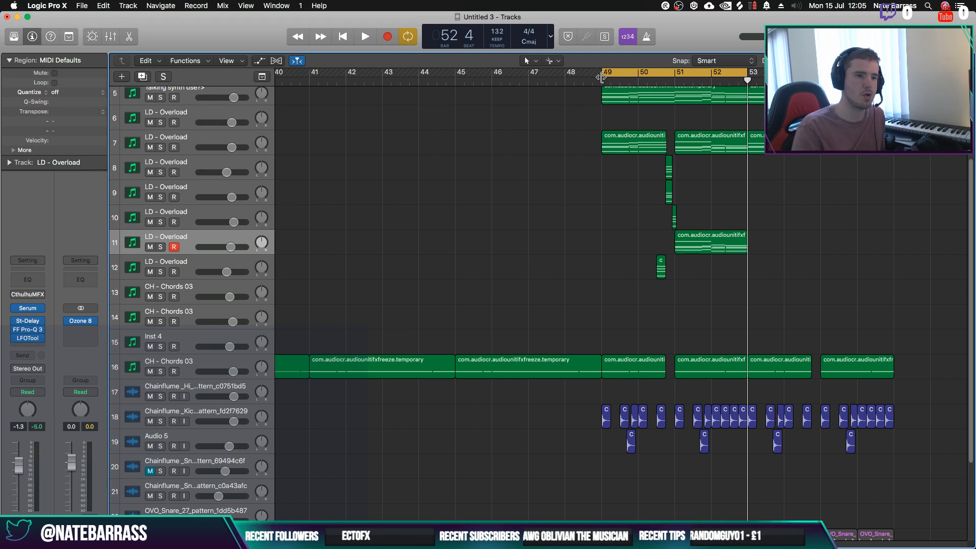
{"action": "key", "text": "space"}
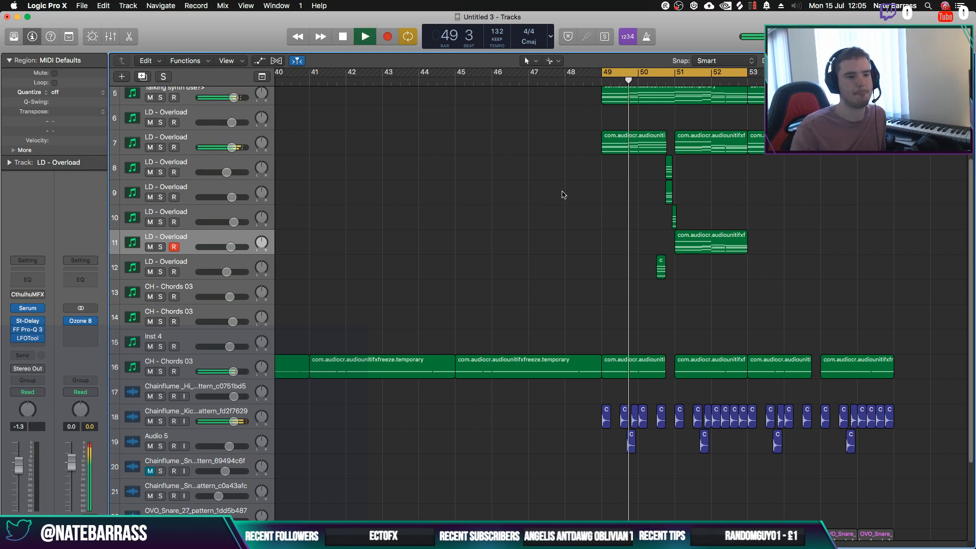
{"action": "scroll", "coordinate": [570, 254], "scroll_direction": "up", "scroll_amount": 5}
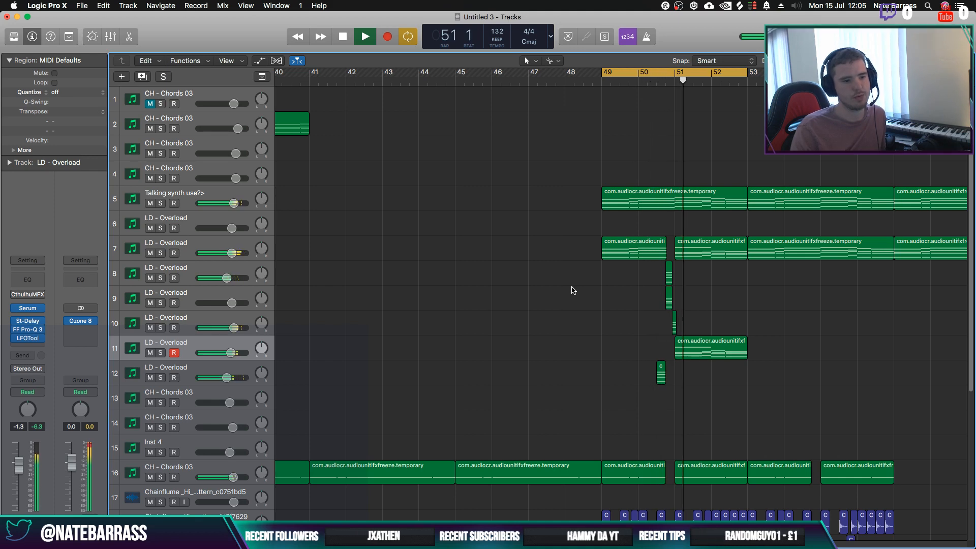
{"action": "key", "text": "space"}
Delete the OVO_Snare regions on Audio 10 before bar 51 and after bar 53, and unmute the track
{"action": "scroll", "coordinate": [573, 305], "scroll_direction": "down", "scroll_amount": 5}
{"action": "scroll", "coordinate": [570, 316], "scroll_direction": "down", "scroll_amount": 3}
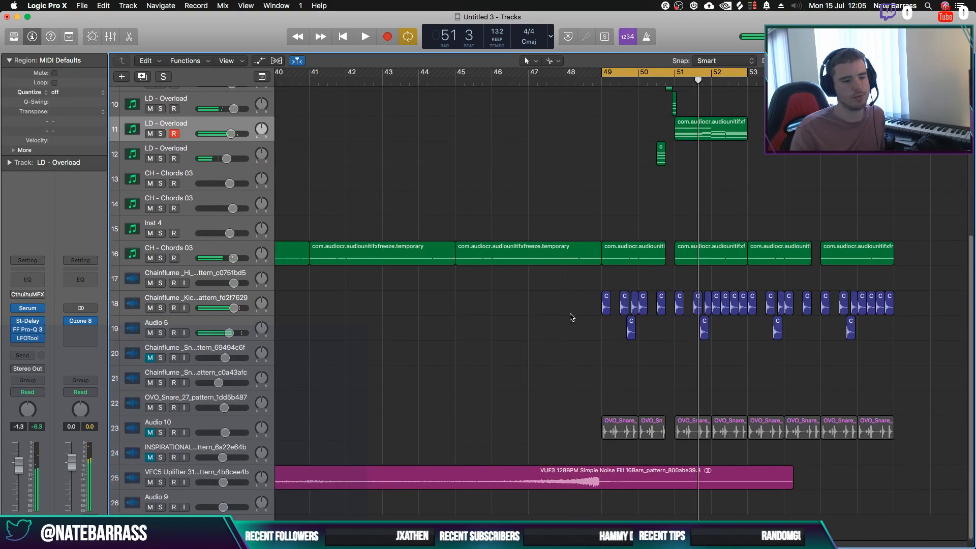
{"action": "left_click_drag", "start_coordinate": [615, 449], "coordinate": [644, 438]}
{"action": "key", "text": "Delete"}
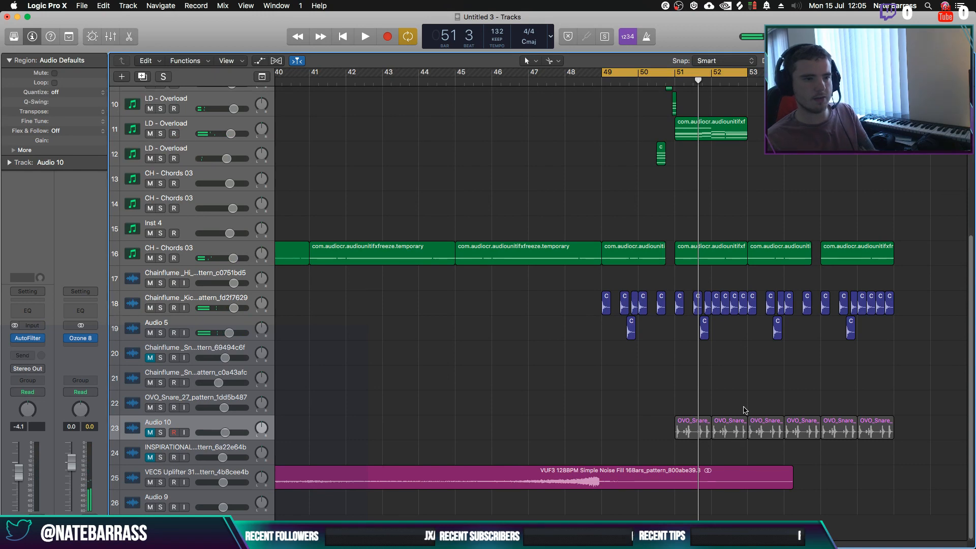
{"action": "left_click_drag", "start_coordinate": [744, 410], "coordinate": [895, 448]}
{"action": "key", "text": "Delete"}
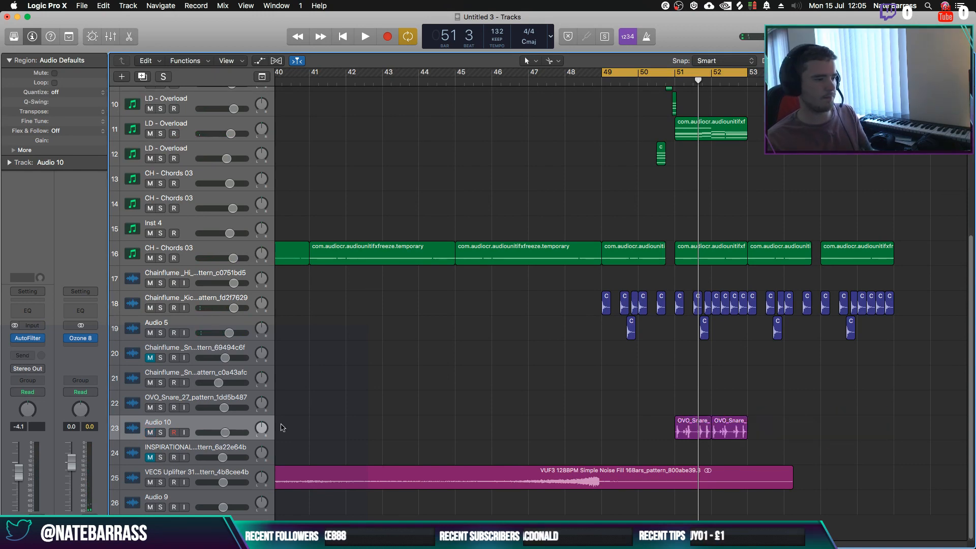
Play back the loop with Audio 10 and delete its two remaining OVO_Snare regions between bars 51 and 53
{"action": "key", "text": "space"}
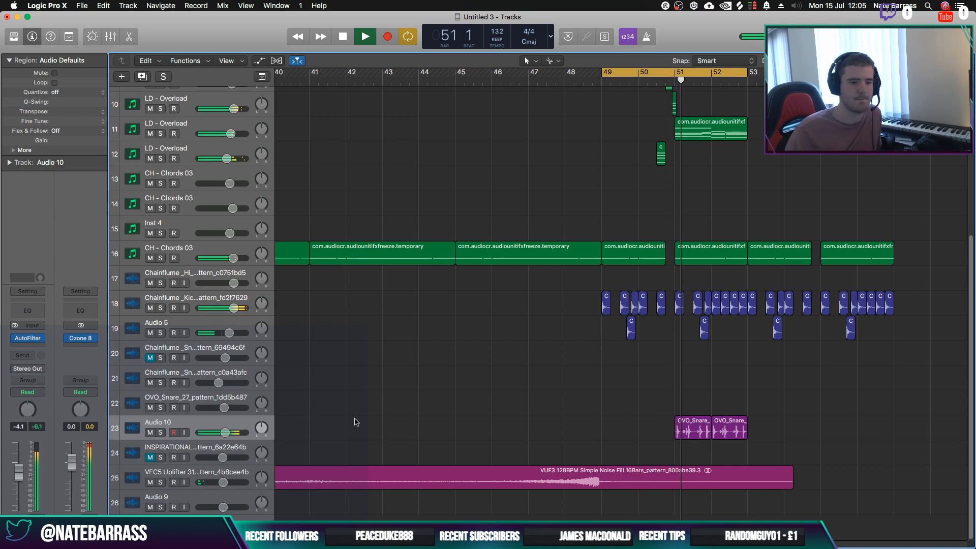
{"action": "key", "text": "space"}
{"action": "left_click_drag", "start_coordinate": [686, 401], "coordinate": [781, 438]}
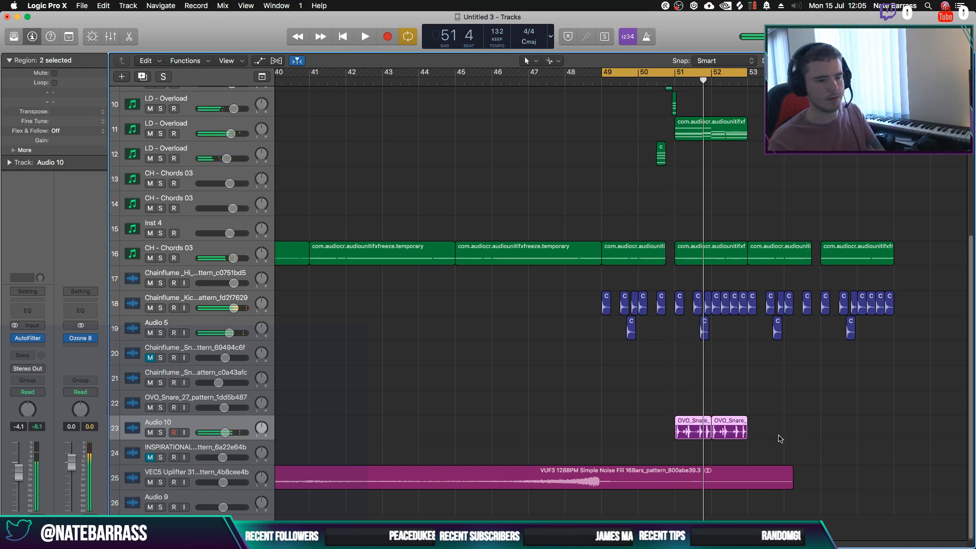
{"action": "key", "text": "Delete"}
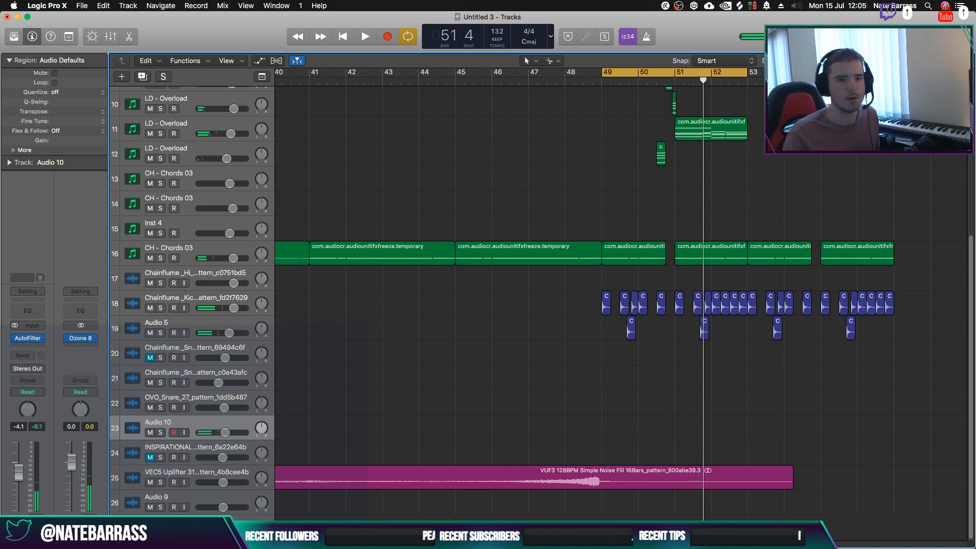
Solo the track 21 Chainflume snare, play it from bar 25, copy four hits into bars 51 to 53 and unsolo it
{"action": "key", "text": "super+Left"}
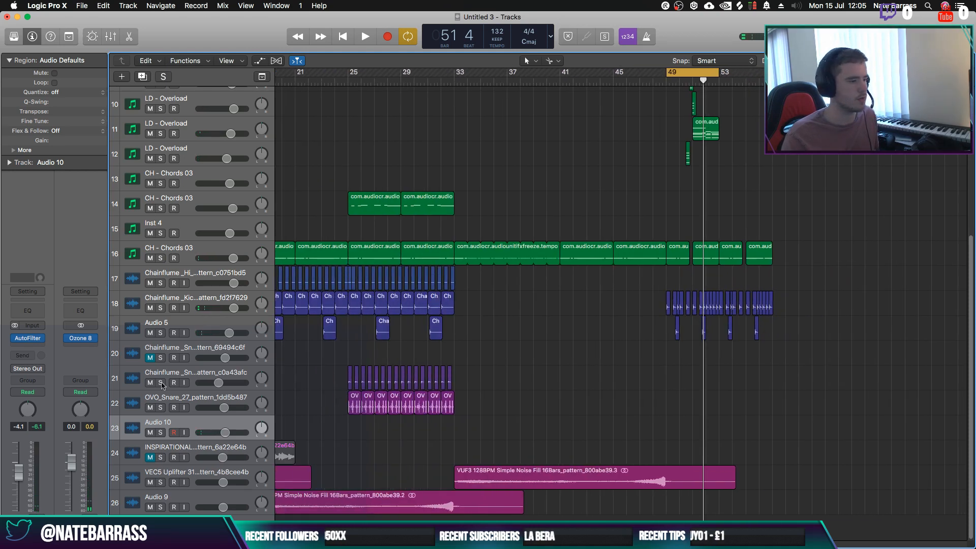
{"action": "left_click", "coordinate": [161, 382]}
{"action": "key", "text": "shift+space"}
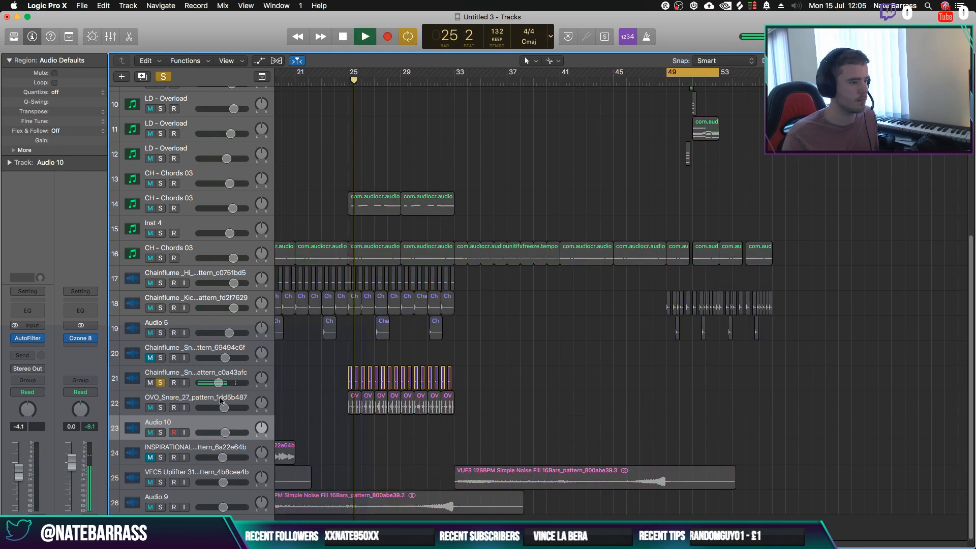
{"action": "left_click_drag", "start_coordinate": [331, 375], "coordinate": [699, 388]}
{"action": "key", "text": "space"}
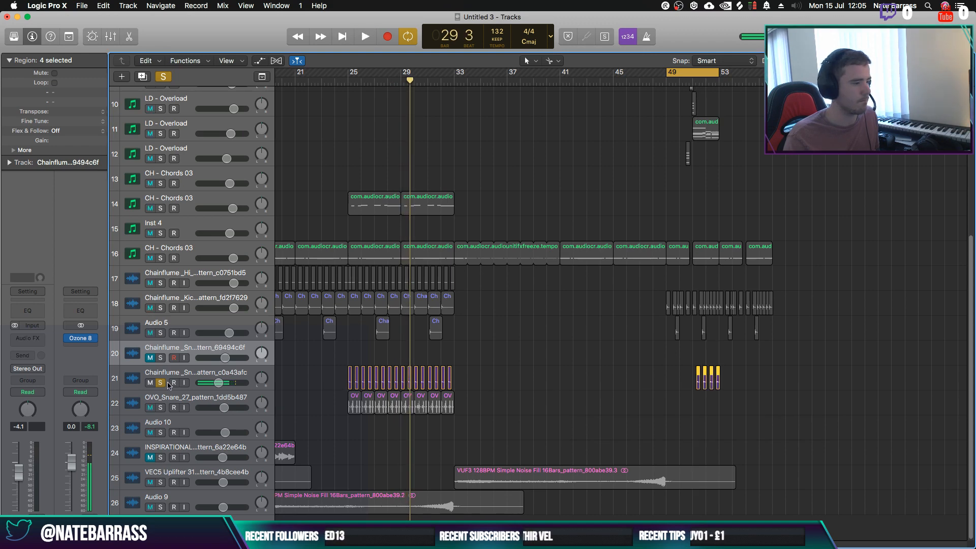
{"action": "left_click", "coordinate": [167, 383]}
Play the loop from bar 49 and lower the track 21 snare's volume to -9.2 dB
{"action": "key", "text": "space"}
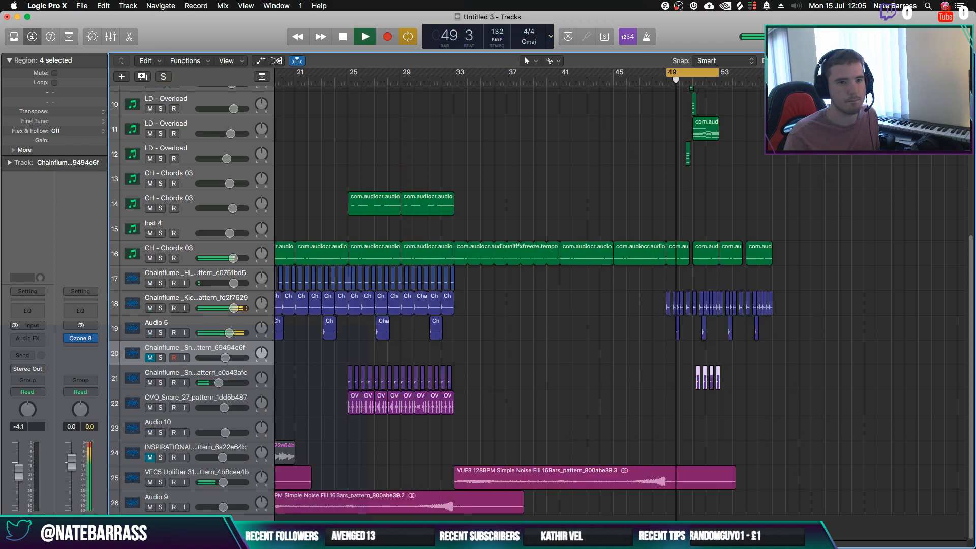
{"action": "key", "text": "super+Right"}
{"action": "key", "text": "super+Right"}
{"action": "key", "text": "super+Right"}
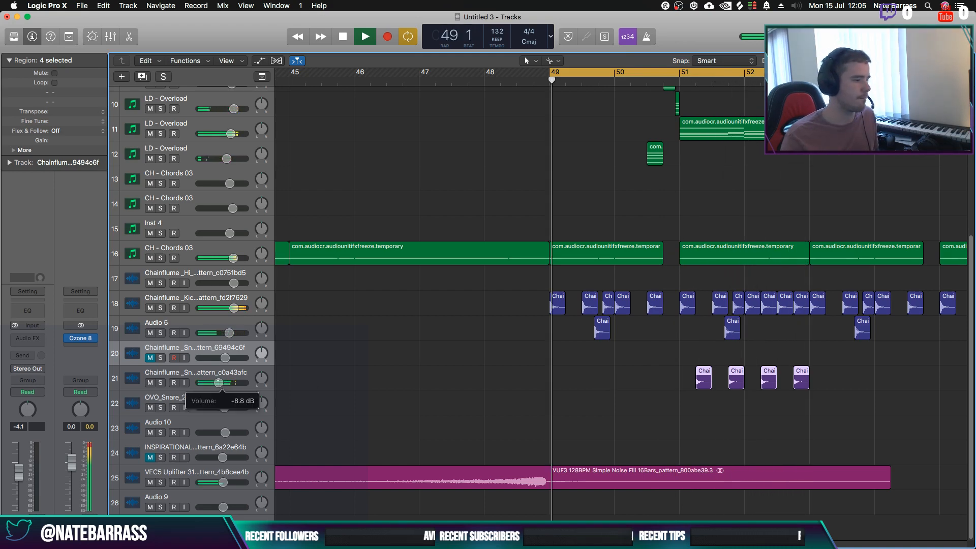
{"action": "left_click", "coordinate": [463, 366]}
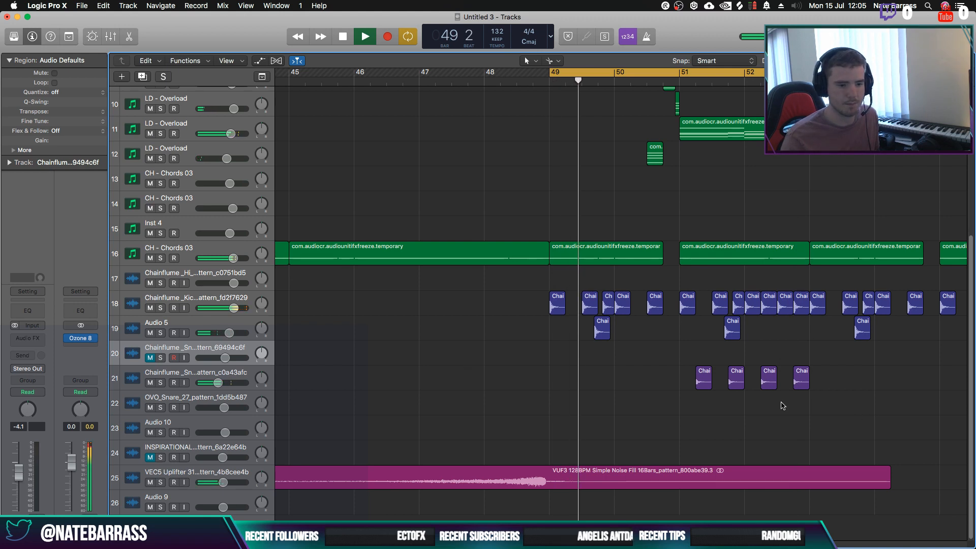
Add a snare hit between the last two on track 21 and move all five hits to a duplicate of the track
{"action": "left_click_drag", "start_coordinate": [769, 382], "coordinate": [788, 388]}
{"action": "left_click", "coordinate": [802, 415]}
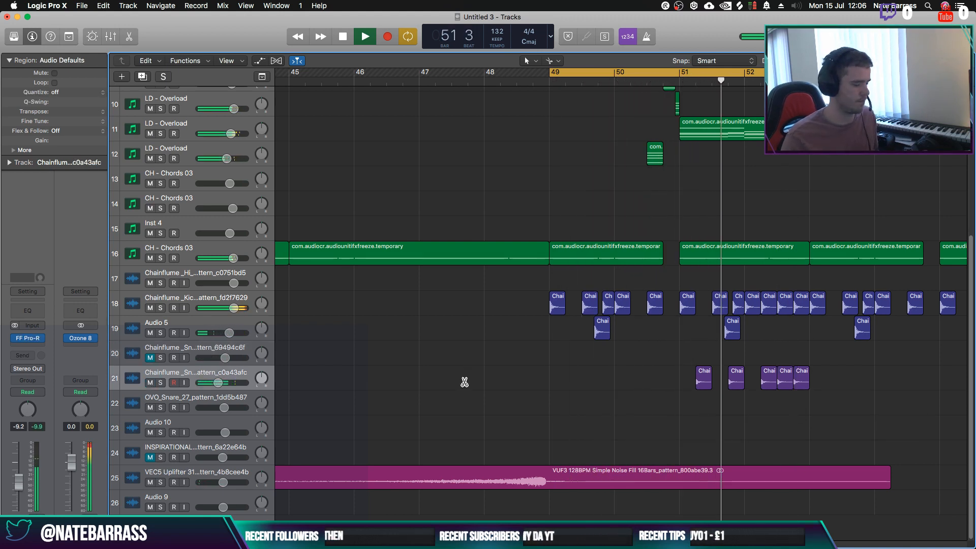
{"action": "key", "text": "super+d"}
{"action": "left_click_drag", "start_coordinate": [628, 375], "coordinate": [802, 398]}
{"action": "left_click_drag", "start_coordinate": [220, 409], "coordinate": [229, 410]}
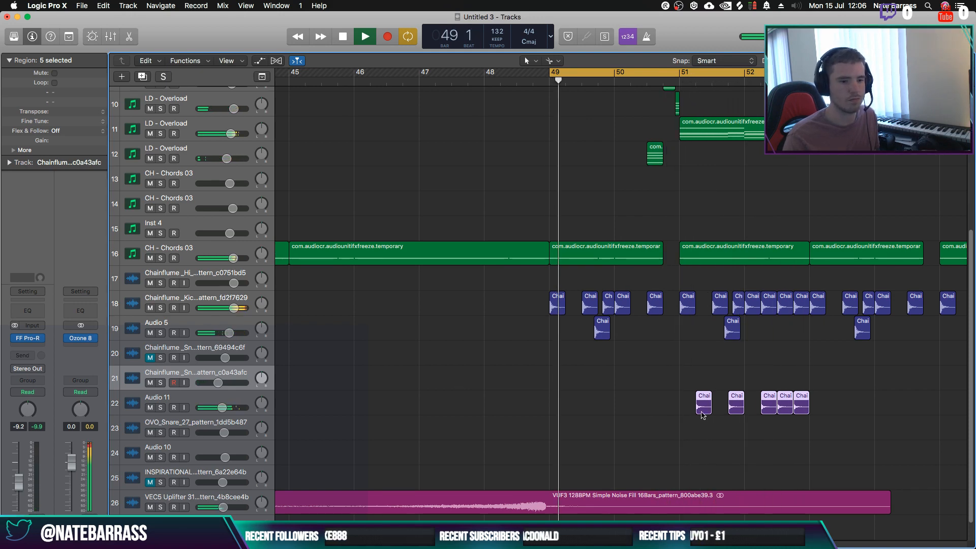
Replay the loop from bar 49 and set the Audio 11 snare track's volume to -5.2 dB
{"action": "key", "text": "space"}
{"action": "left_click", "coordinate": [782, 417]}
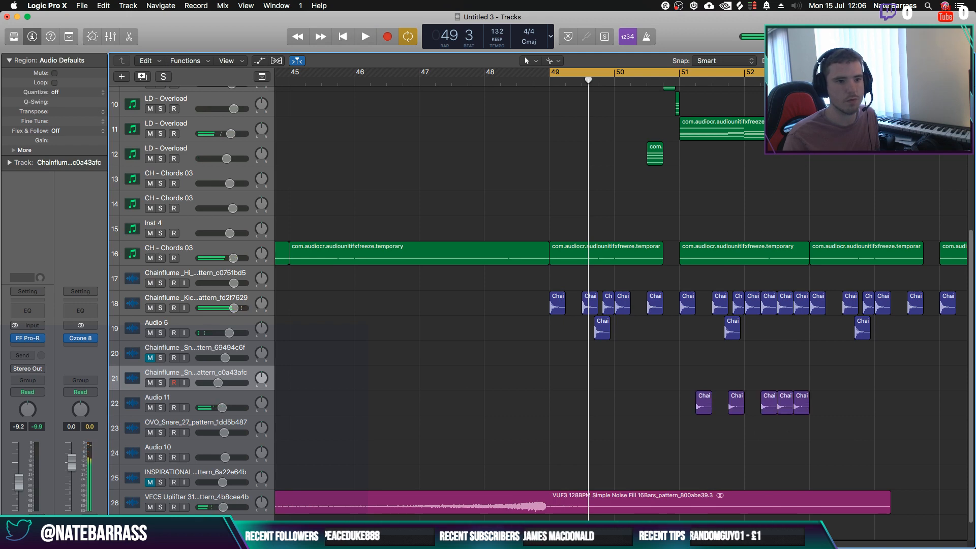
{"action": "left_click", "coordinate": [777, 81]}
{"action": "key", "text": "space"}
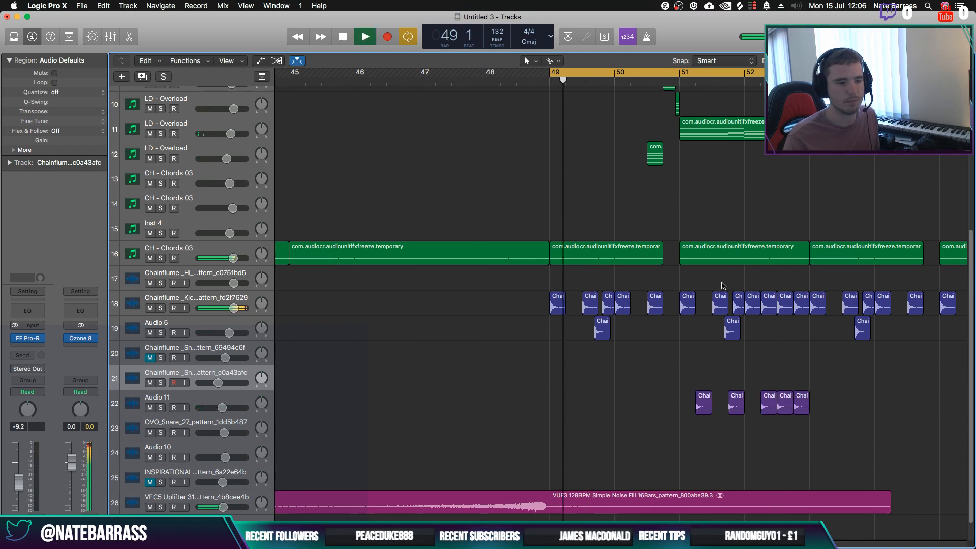
{"action": "left_click", "coordinate": [422, 410]}
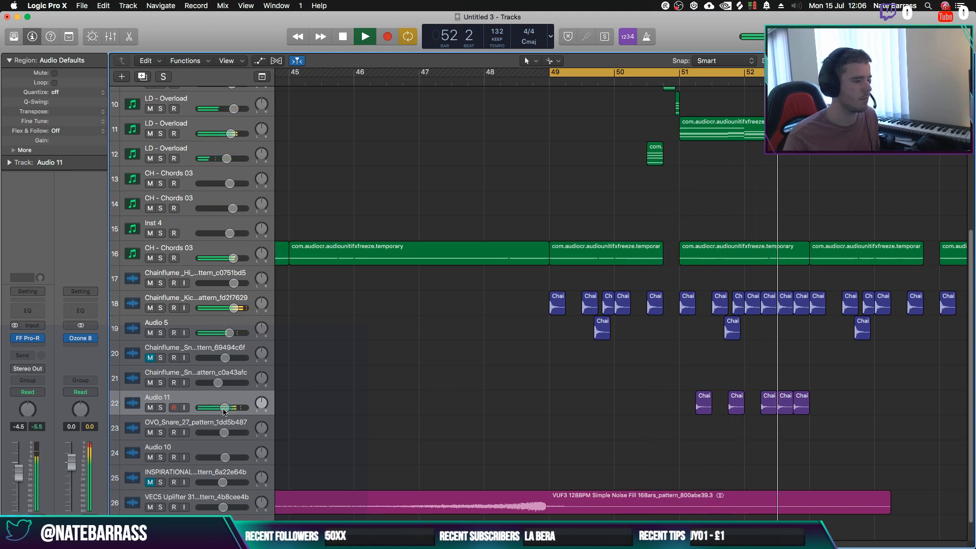
{"action": "scroll", "coordinate": [356, 410], "scroll_direction": "up", "scroll_amount": 1}
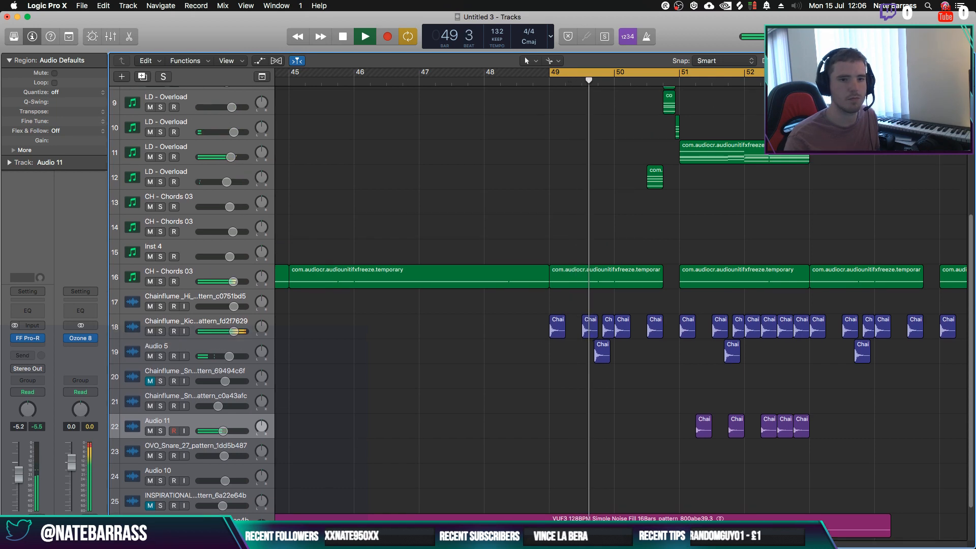
Examine the wider arrangement of the synth and chord tracks before and after the drop while the loop plays
{"action": "key", "text": "super+Left"}
{"action": "key", "text": "super+Left"}
{"action": "key", "text": "super+Left"}
{"action": "key", "text": "super+Left"}
{"action": "key", "text": "super+Left"}
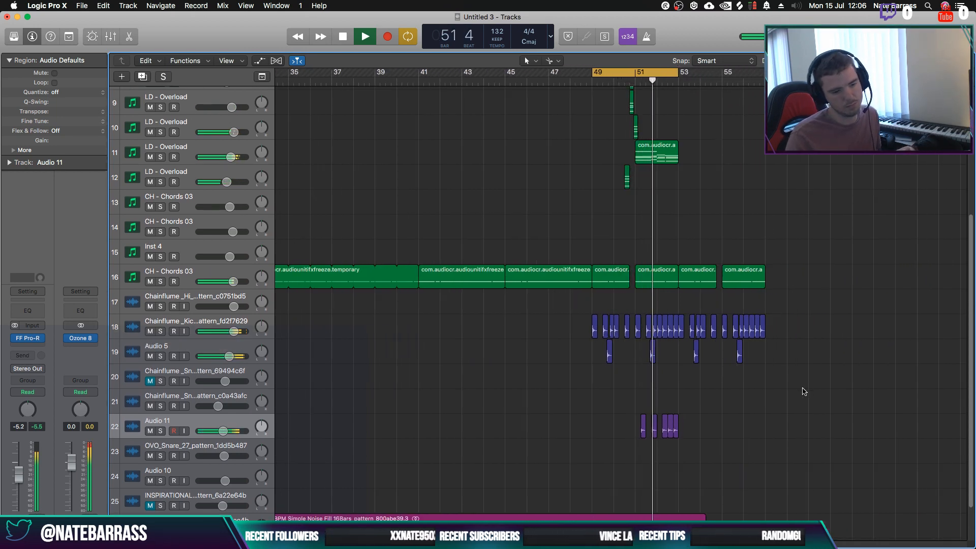
{"action": "scroll", "coordinate": [809, 386], "scroll_direction": "up", "scroll_amount": 8}
{"action": "key", "text": "super+Left"}
{"action": "key", "text": "super+Left"}
{"action": "key", "text": "super+Left"}
{"action": "key", "text": "super+Left"}
{"action": "key", "text": "super+Left"}
{"action": "key", "text": "super+Left"}
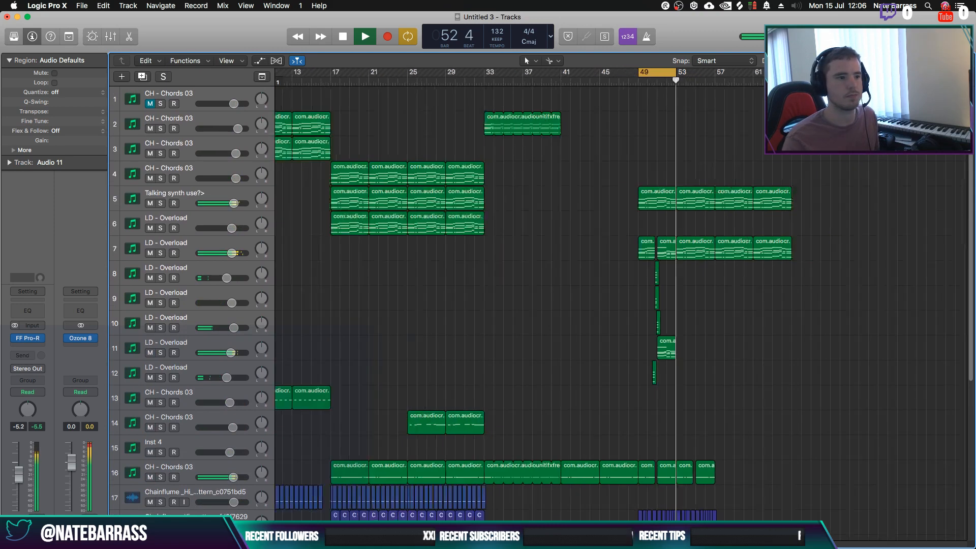
Check chord tracks 2 and 3 and play the arrangement from bar 17
{"action": "left_click", "coordinate": [206, 151]}
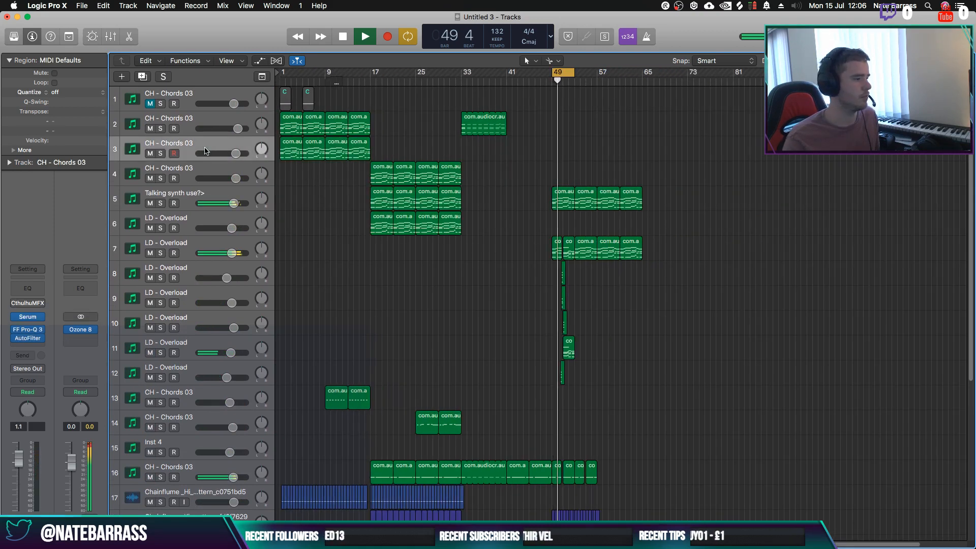
{"action": "left_click", "coordinate": [196, 124]}
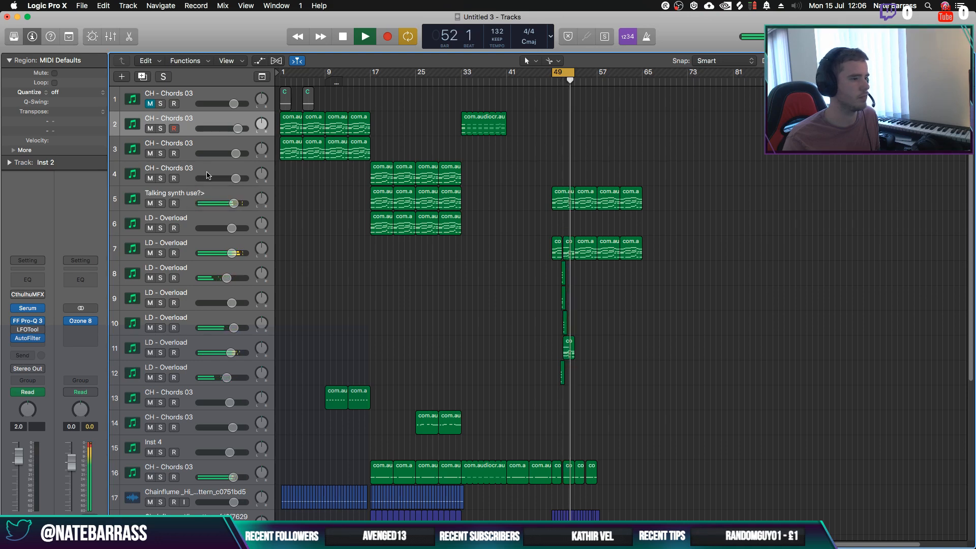
{"action": "left_click", "coordinate": [371, 76]}
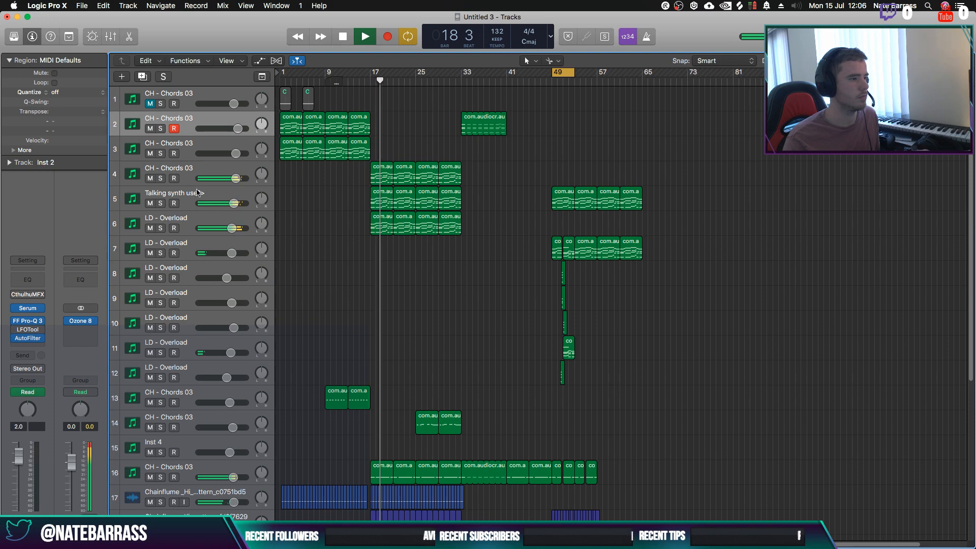
{"action": "left_click", "coordinate": [190, 175]}
{"action": "key", "text": "super+d"}
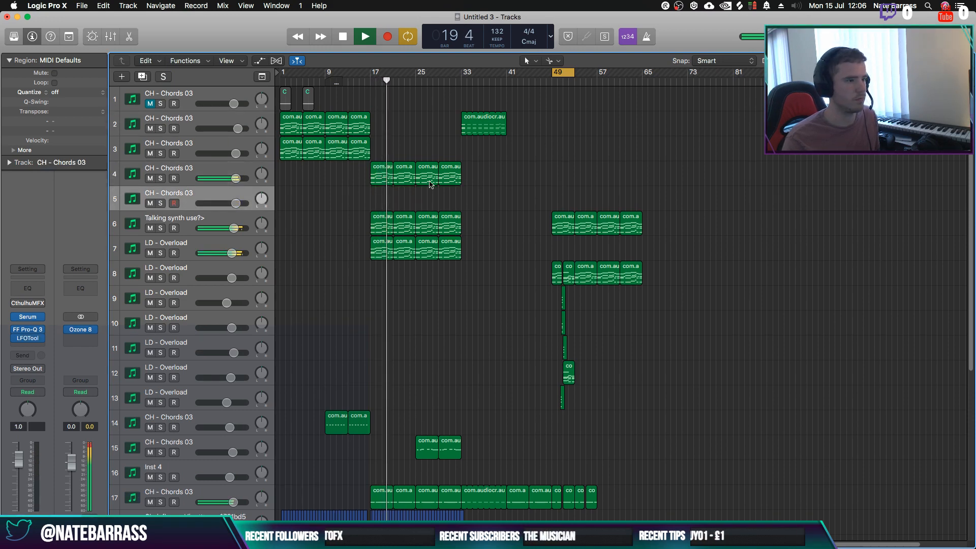
{"action": "left_click", "coordinate": [185, 170]}
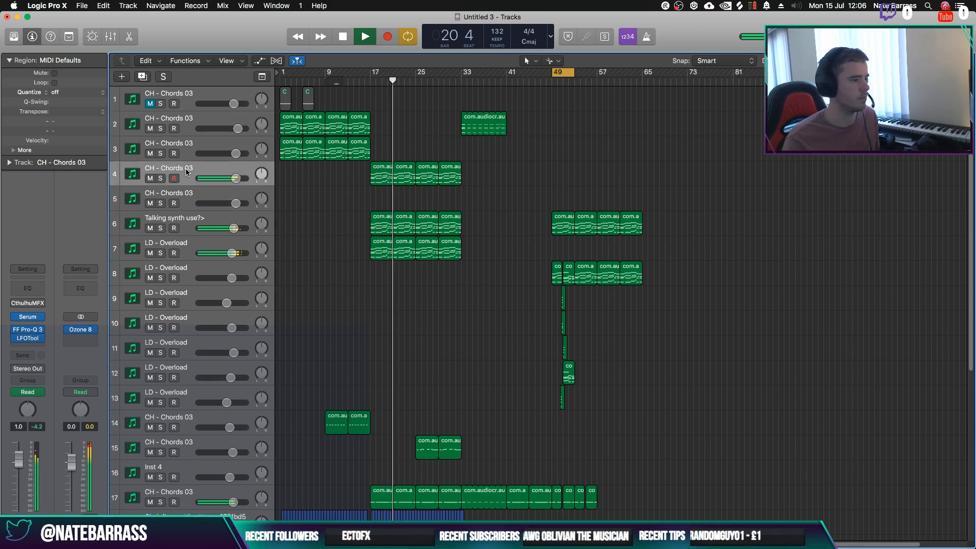
{"action": "key", "text": "super+z"}
Try layering two of track 4's chord regions at bar 49 with their automation, and delete the copied regions without erasing automation
{"action": "left_click_drag", "start_coordinate": [520, 168], "coordinate": [431, 178]}
{"action": "left_click_drag", "start_coordinate": [429, 175], "coordinate": [565, 176]}
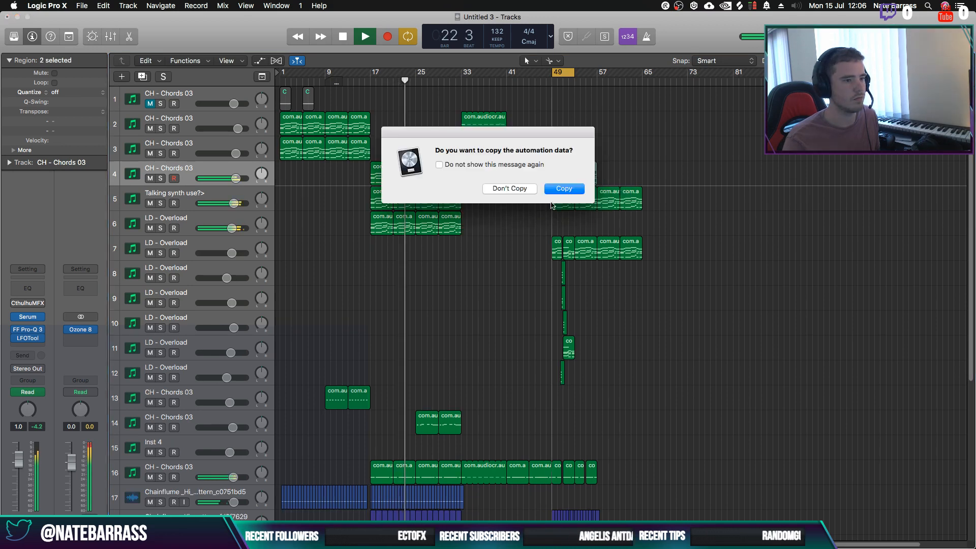
{"action": "key", "text": "Return"}
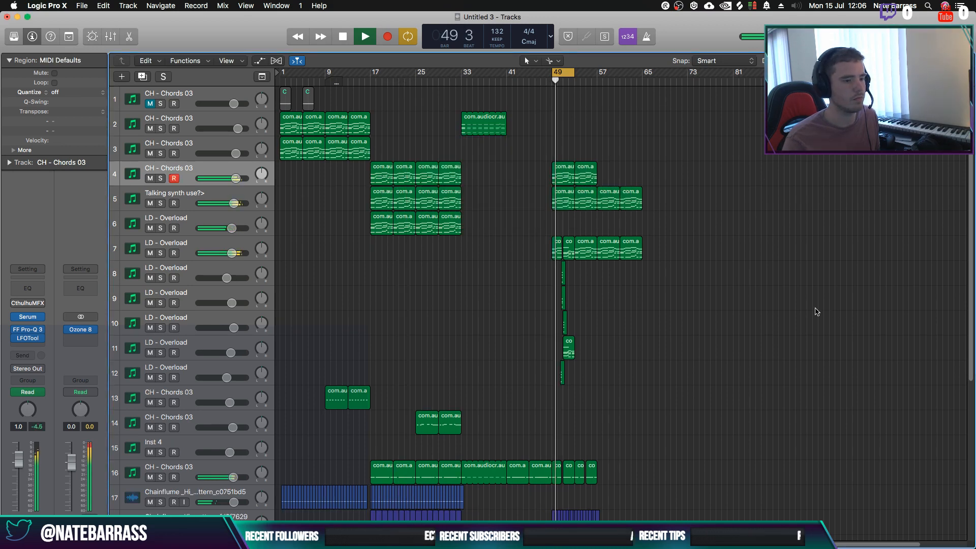
{"action": "key", "text": "Delete"}
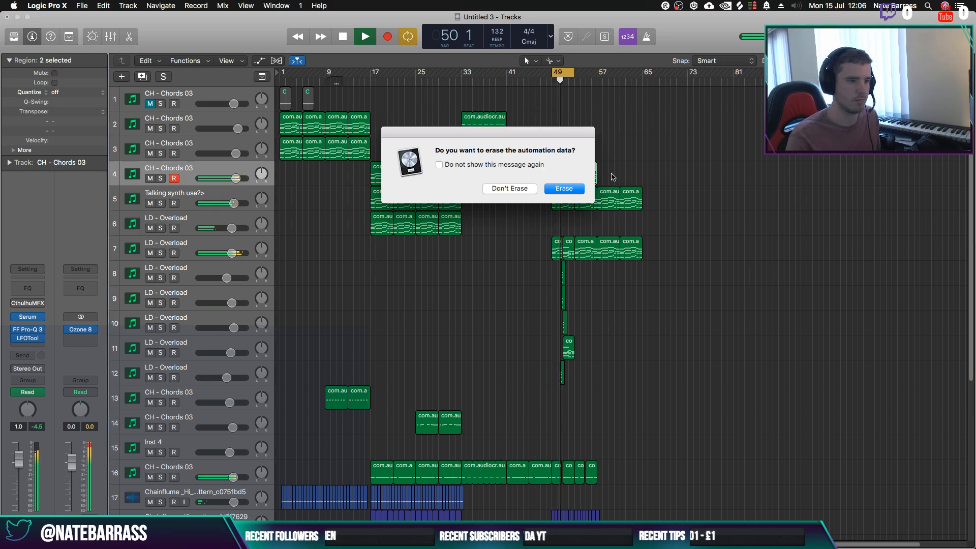
{"action": "left_click", "coordinate": [509, 189]}
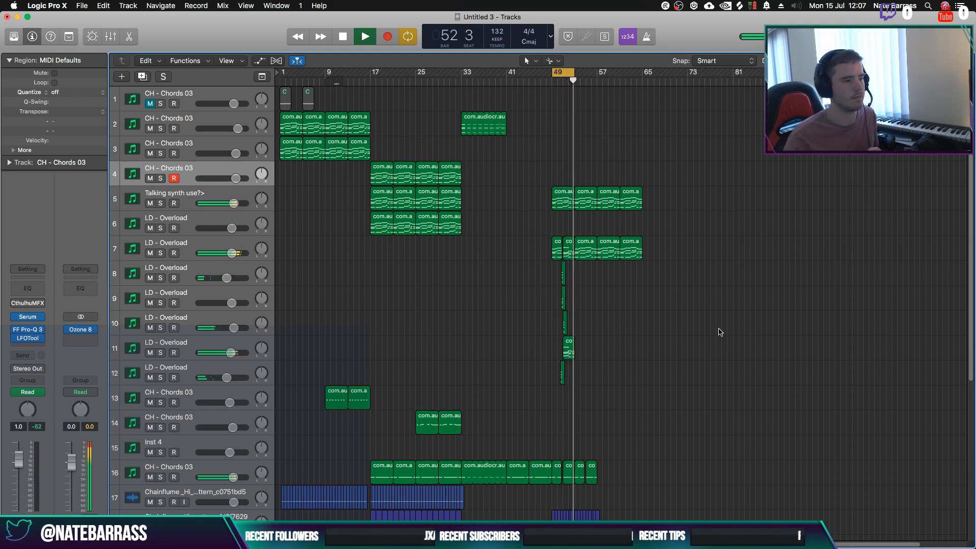
Select the LD - Overload track 11 region and set the cycle range to bars 51–53
{"action": "left_click", "coordinate": [207, 340]}
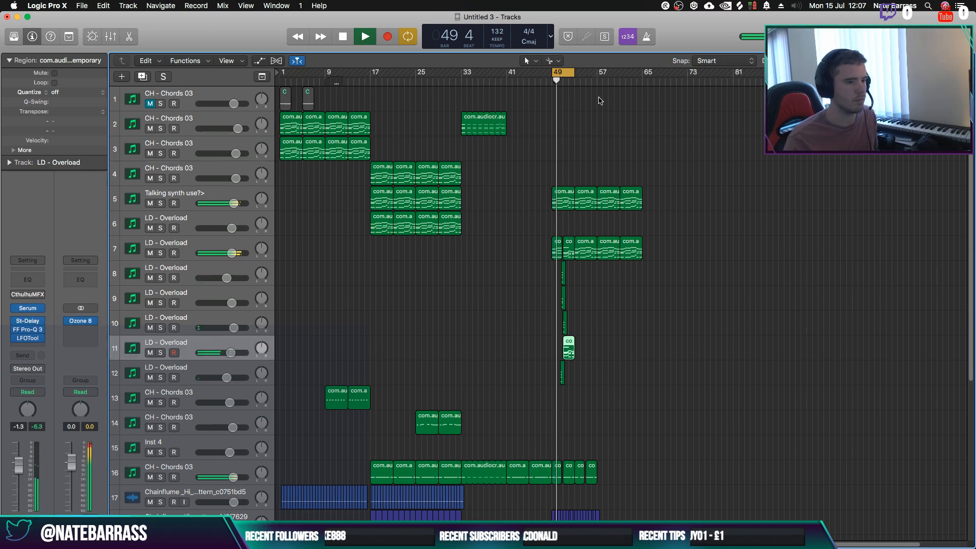
{"action": "key", "text": "super+Right"}
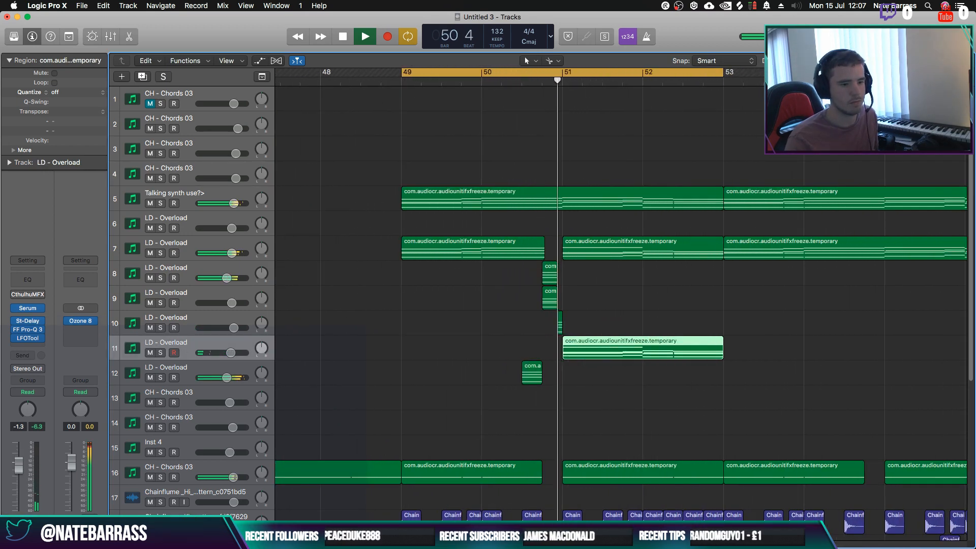
{"action": "key", "text": "space"}
{"action": "left_click", "coordinate": [564, 73]}
{"action": "left_click_drag", "start_coordinate": [563, 74], "coordinate": [724, 73]}
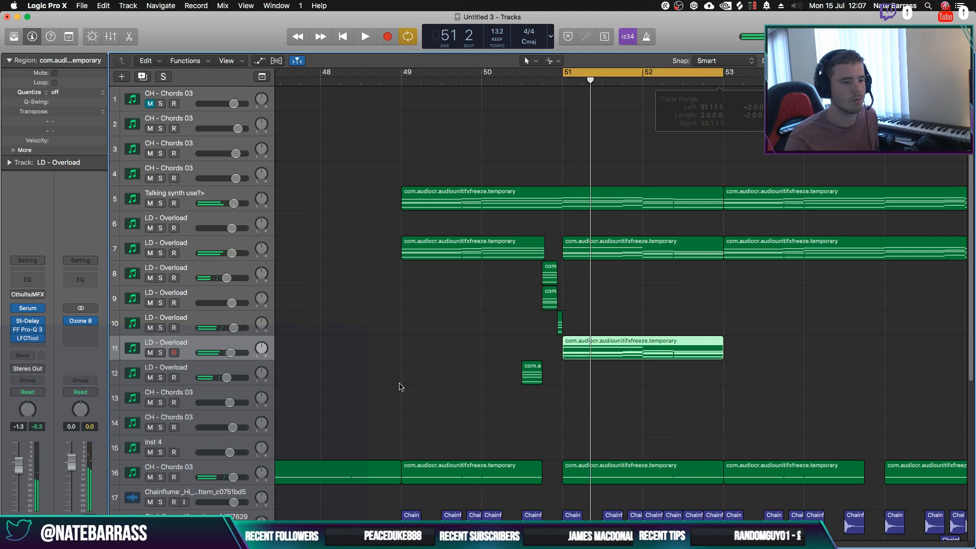
Insert the stereo Glitch2 effect between Pro-Q 3 and LFOTool on track 11 and initialise its sequence
{"action": "left_click", "coordinate": [41, 329]}
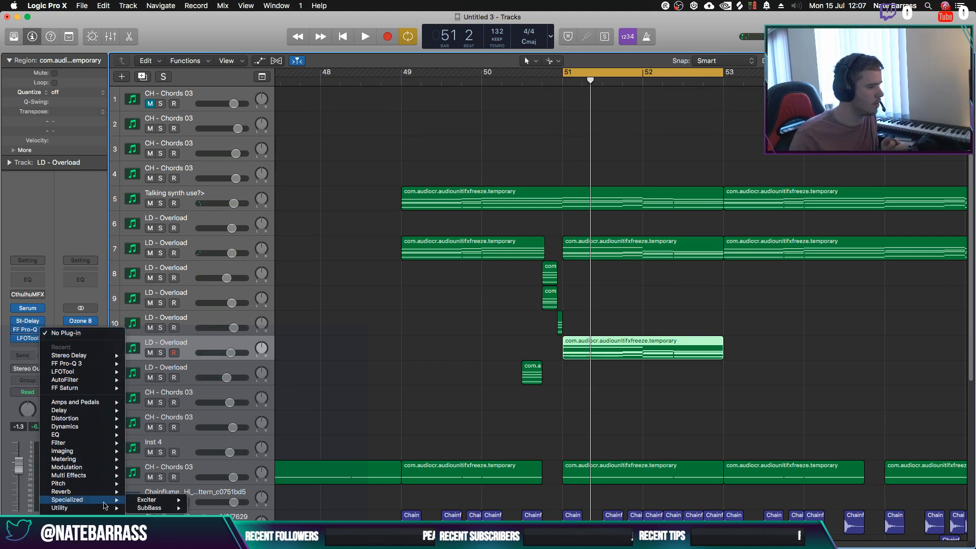
{"action": "mouse_move", "coordinate": [105, 517]}
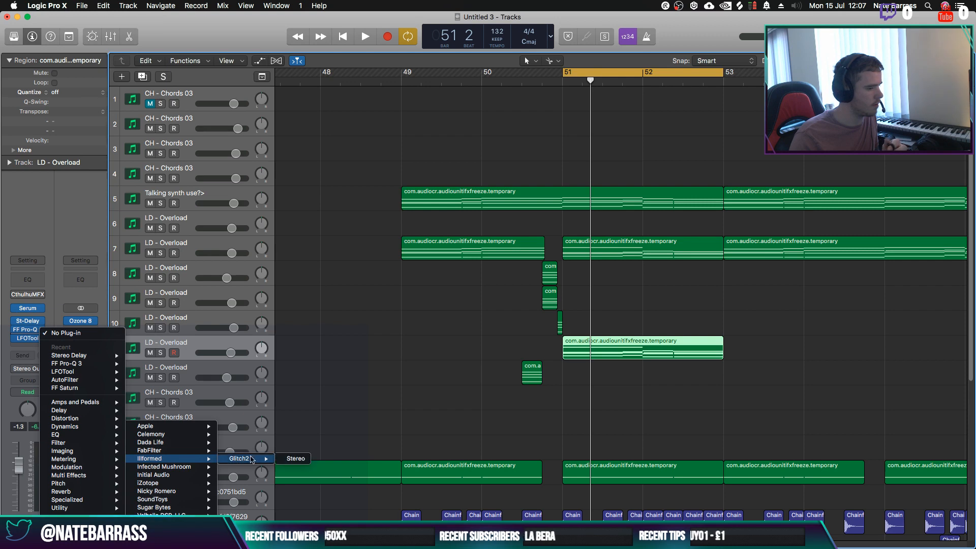
{"action": "left_click", "coordinate": [296, 459]}
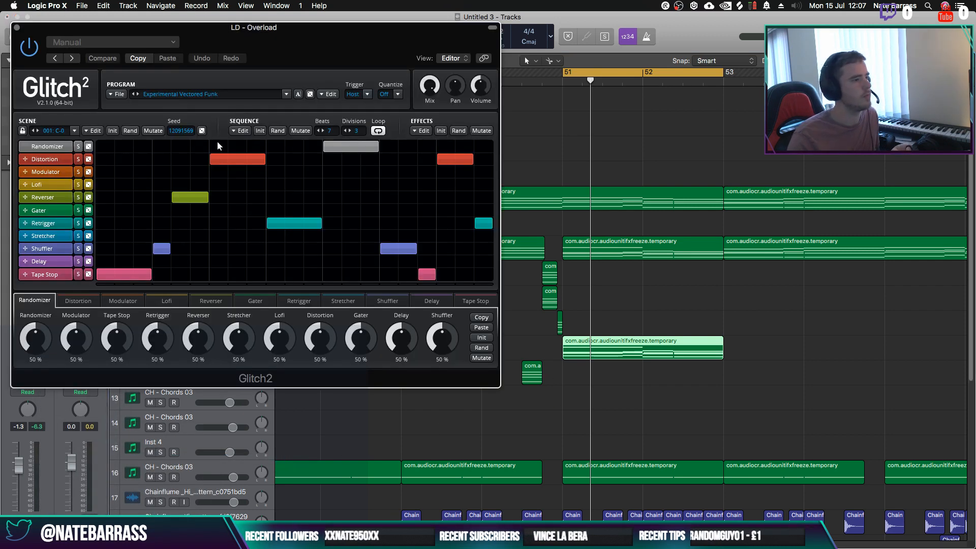
{"action": "left_click", "coordinate": [261, 130]}
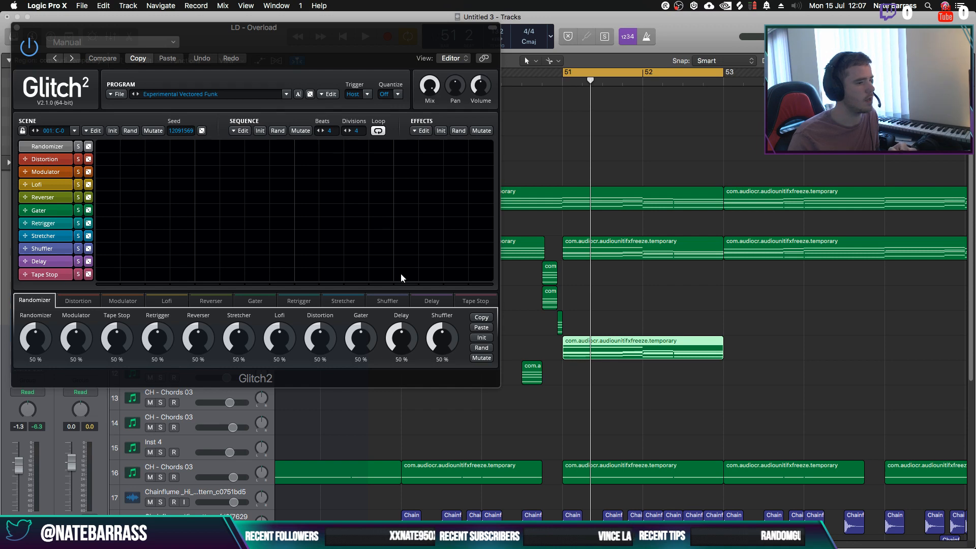
Set the Glitch2 sequence to 8 beats with a Tape Stop block on the last beat, and audition it
{"action": "left_click_drag", "start_coordinate": [401, 274], "coordinate": [470, 276]}
{"action": "key", "text": "space"}
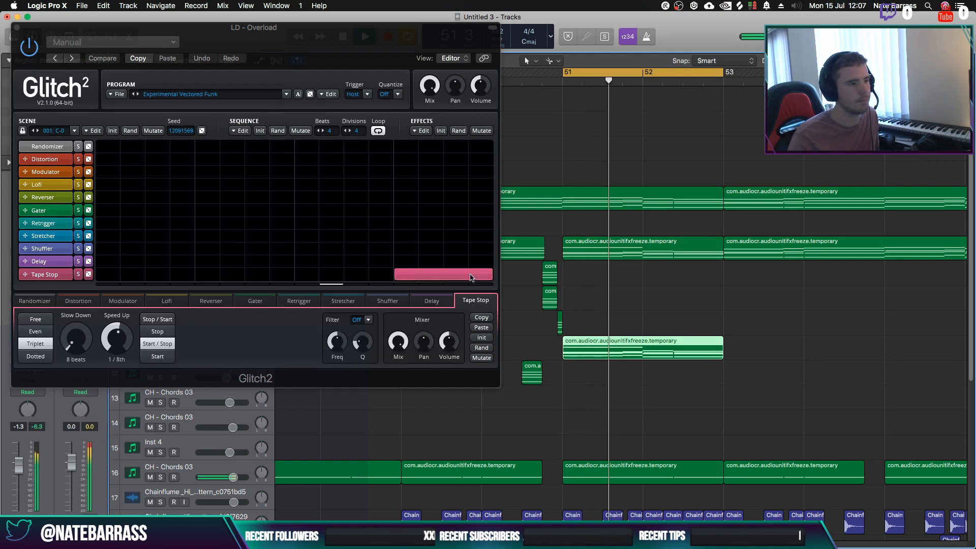
{"action": "key", "text": "space"}
{"action": "left_click_drag", "start_coordinate": [329, 131], "coordinate": [329, 119]}
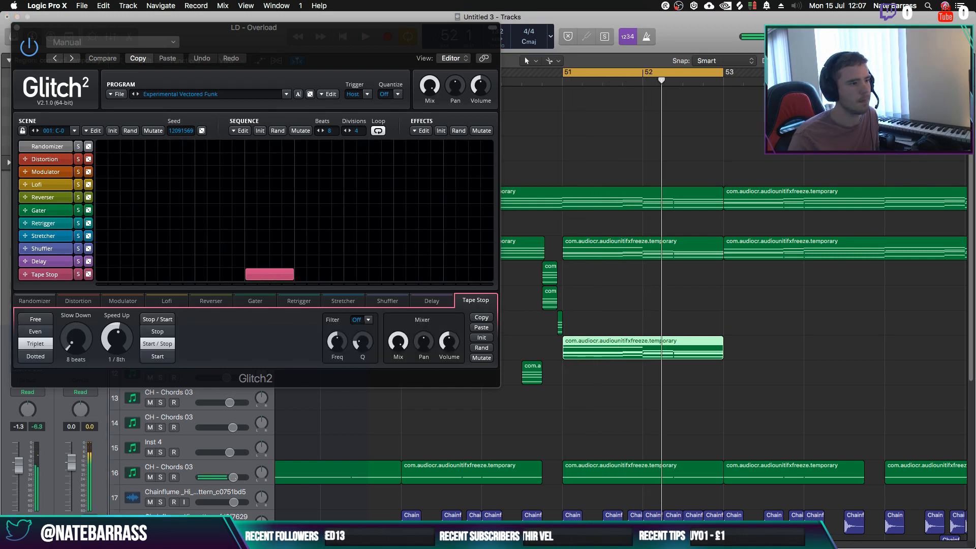
{"action": "left_click", "coordinate": [452, 275]}
{"action": "key", "text": "space"}
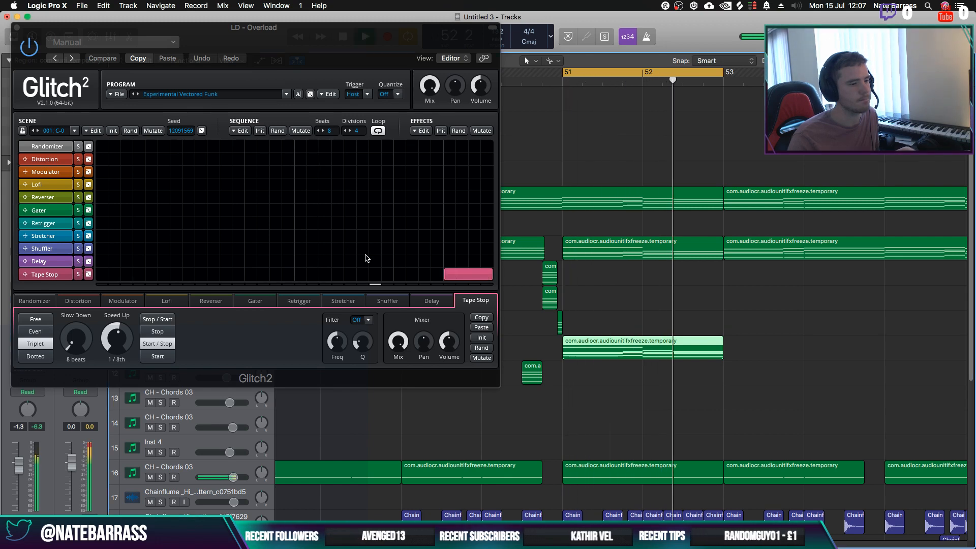
{"action": "left_click_drag", "start_coordinate": [361, 43], "coordinate": [0, 66]}
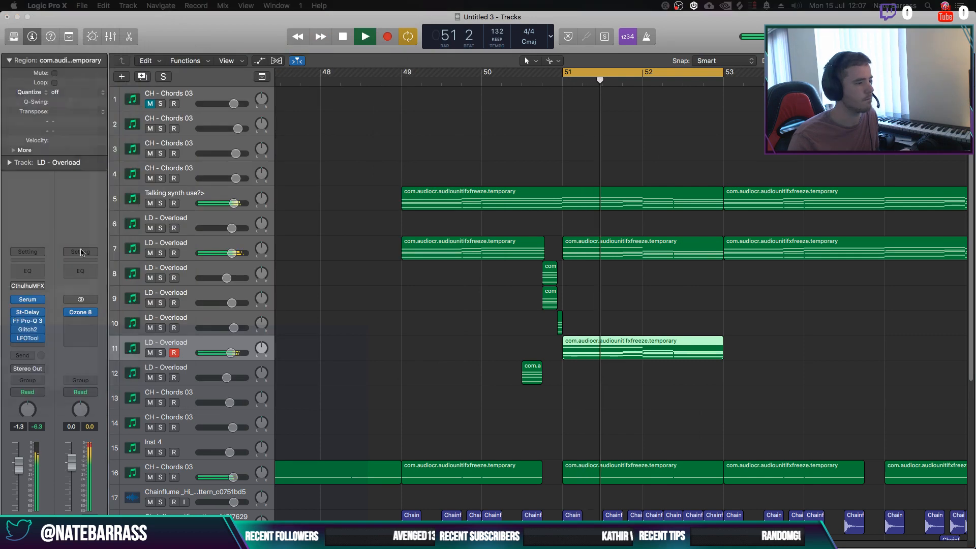
Listen to track 11 soloed over bars 51–53, then hear it again with the full mix
{"action": "left_click", "coordinate": [160, 352]}
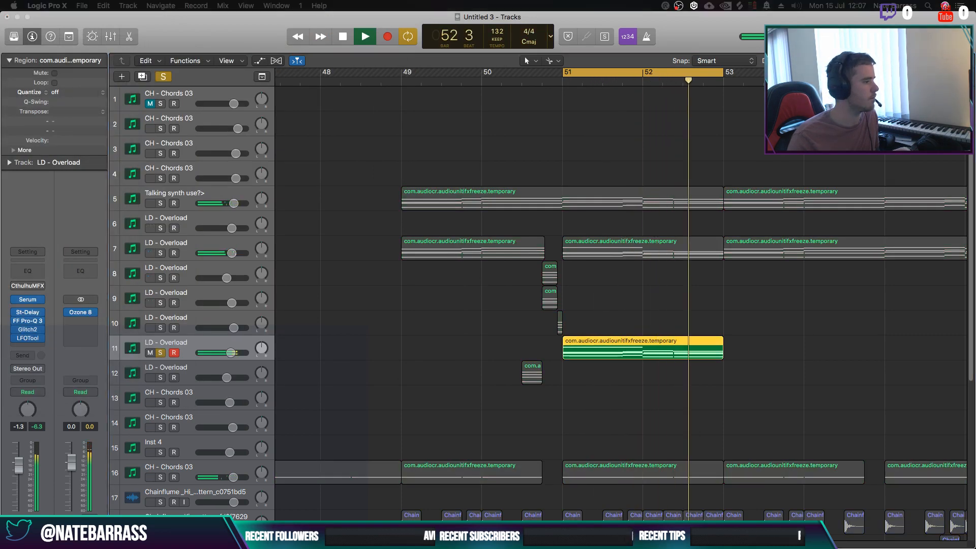
{"action": "key", "text": "space"}
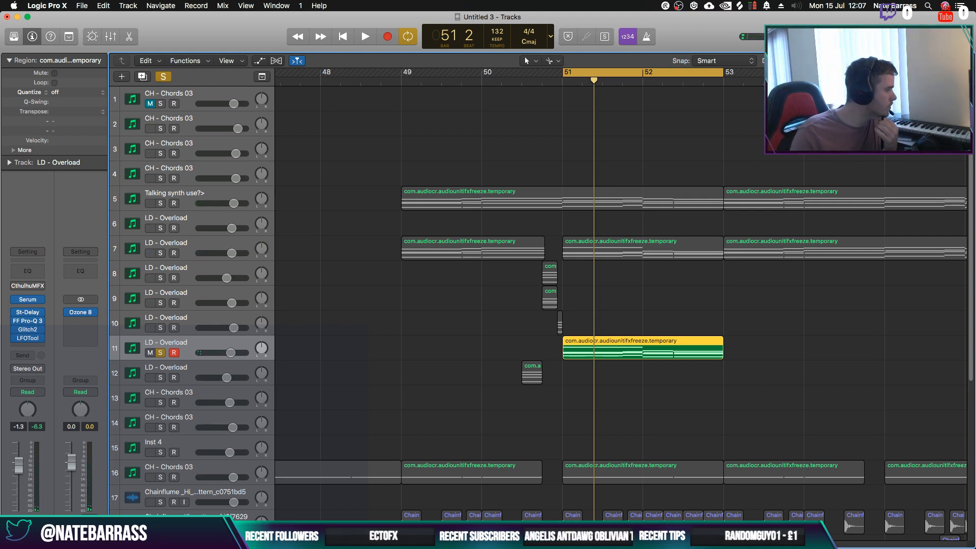
{"action": "key", "text": "space"}
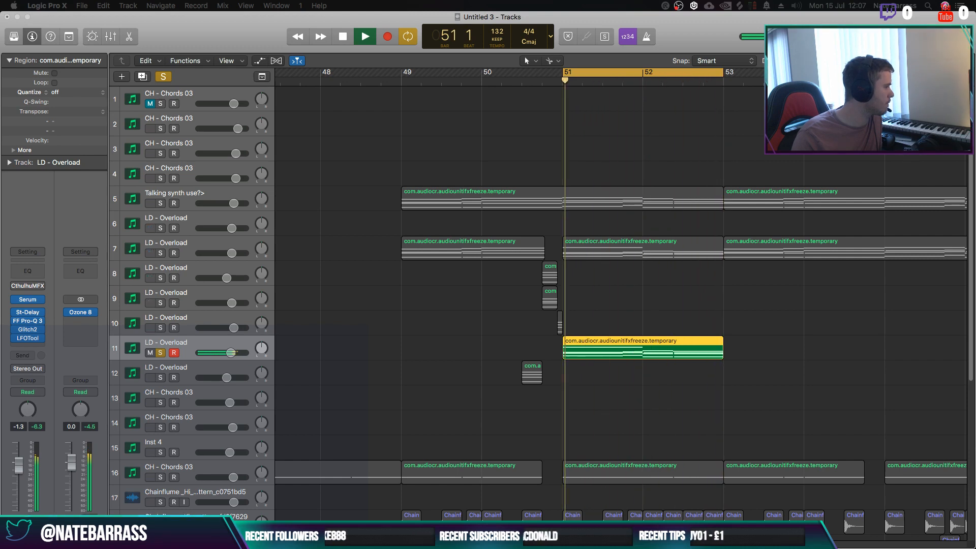
{"action": "left_click", "coordinate": [357, 349]}
{"action": "key", "text": "space"}
{"action": "left_click", "coordinate": [161, 353]}
{"action": "key", "text": "space"}
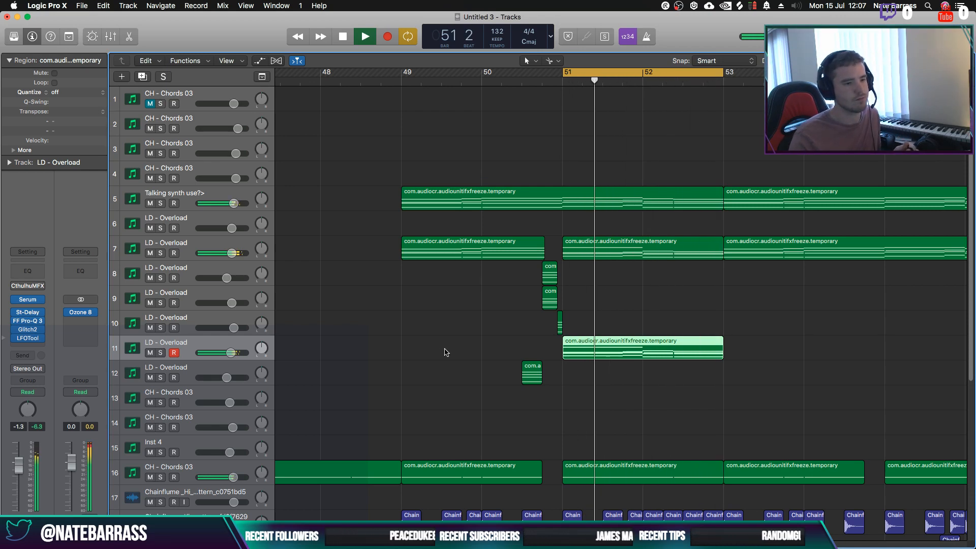
Turn off cycling and set the low bell band in track 11's Pro-Q 3 to -2.56 dB at 133.36 Hz
{"action": "left_click", "coordinate": [598, 79]}
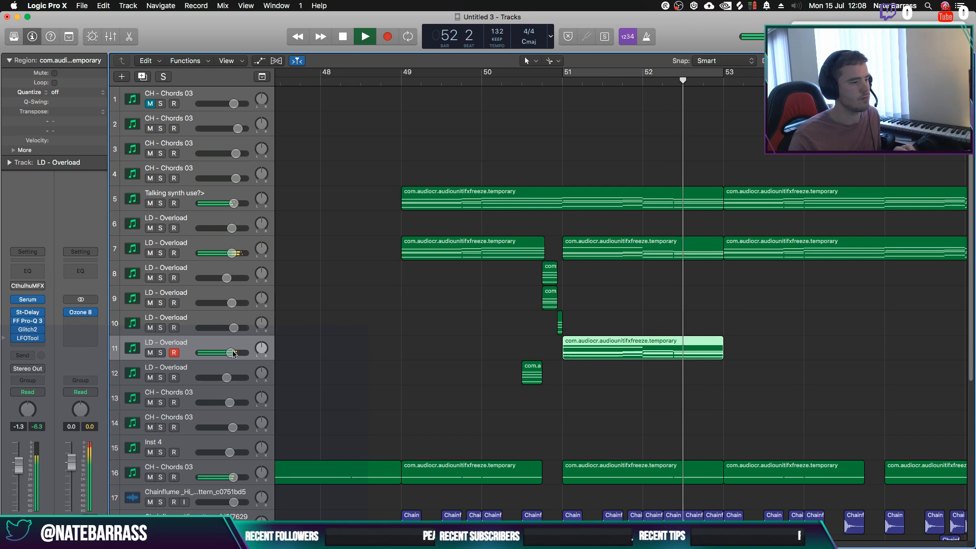
{"action": "key", "text": "space"}
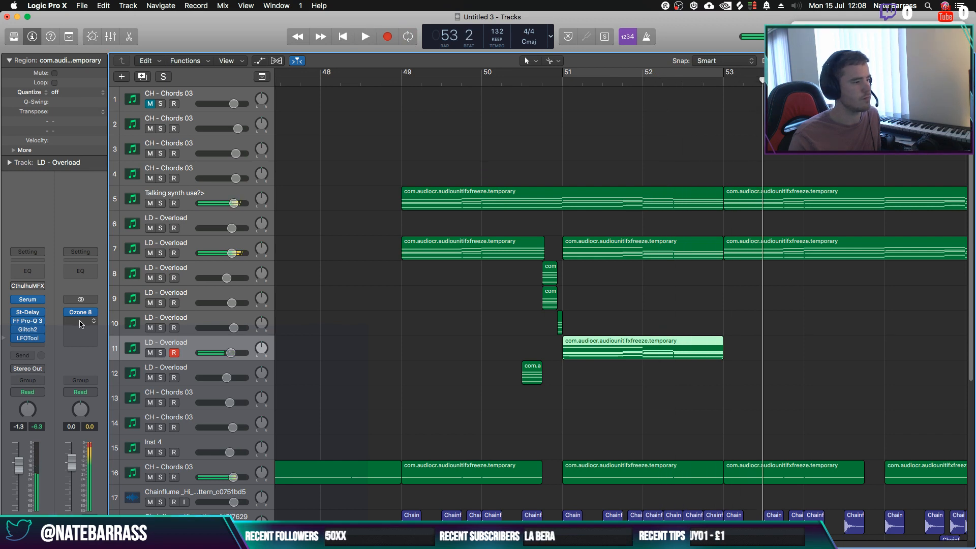
{"action": "left_click", "coordinate": [29, 323]}
{"action": "left_click_drag", "start_coordinate": [153, 197], "coordinate": [158, 186]}
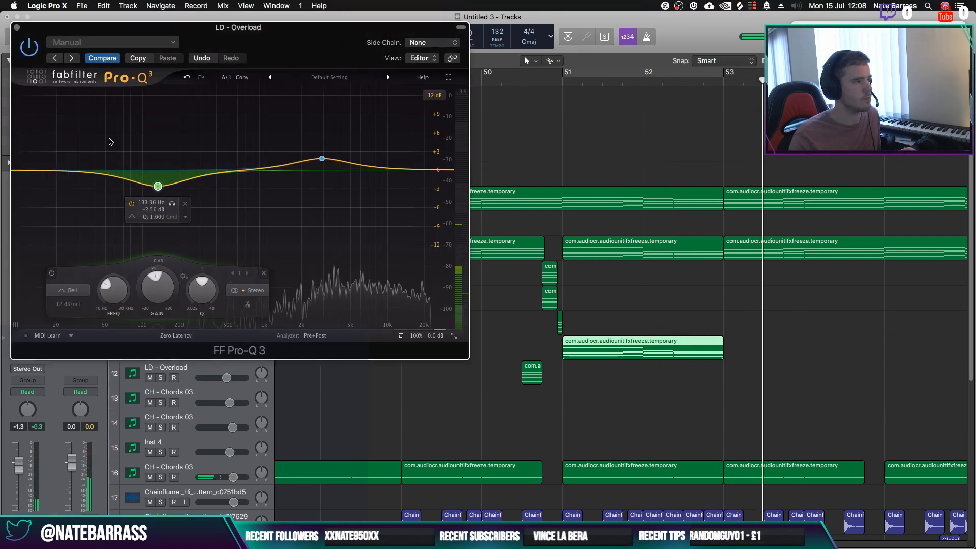
{"action": "double_click", "coordinate": [240, 167]}
{"action": "left_click", "coordinate": [16, 28]}
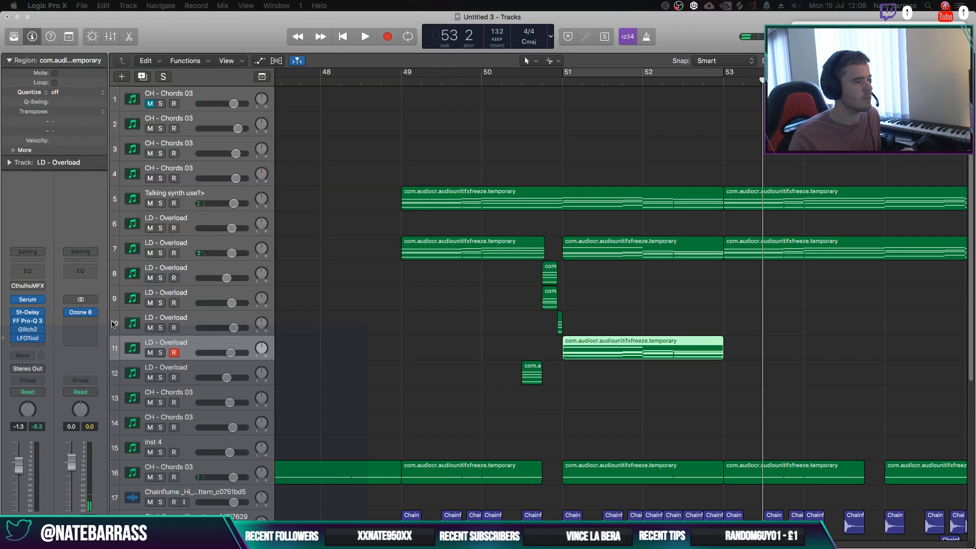
Replay the drop, briefly soloing track 7 and the Talking synth track to compare the layers
{"action": "key", "text": "space"}
{"action": "left_click", "coordinate": [558, 83]}
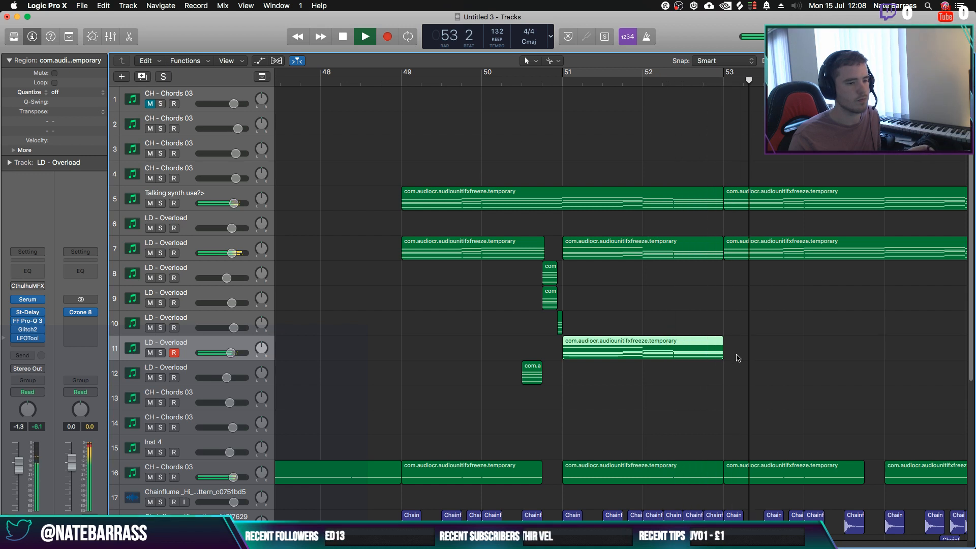
{"action": "left_click", "coordinate": [161, 254]}
{"action": "left_click", "coordinate": [162, 254]}
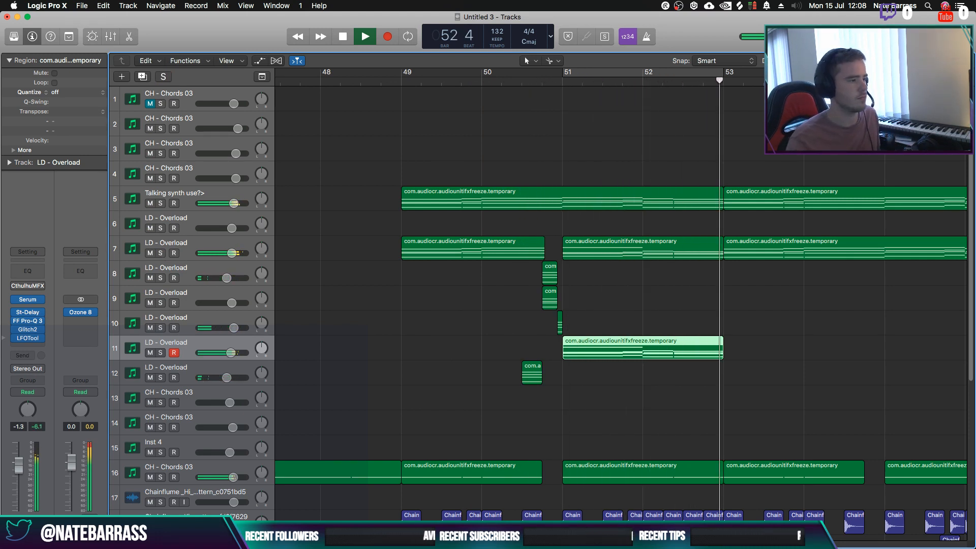
{"action": "key", "text": "space"}
{"action": "left_click", "coordinate": [160, 203]}
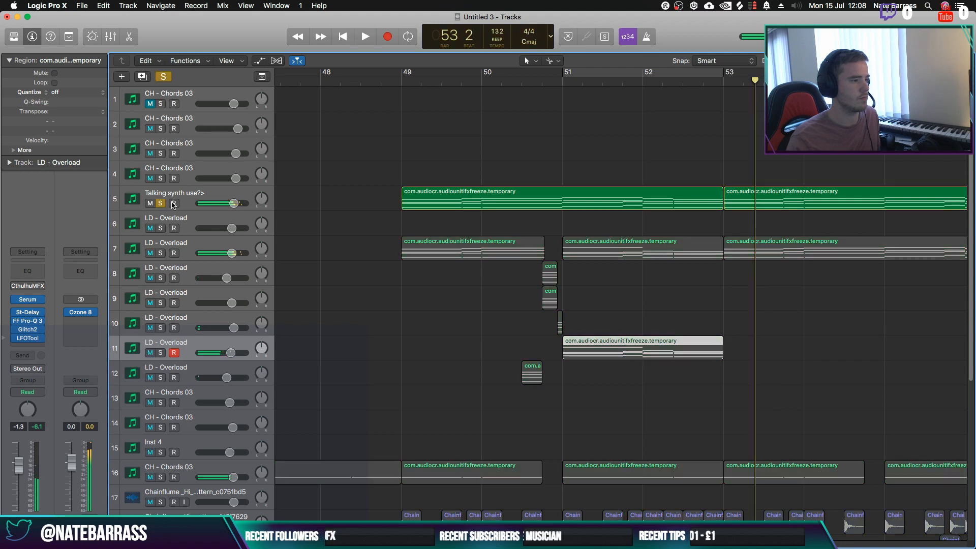
{"action": "double_click", "coordinate": [405, 85]}
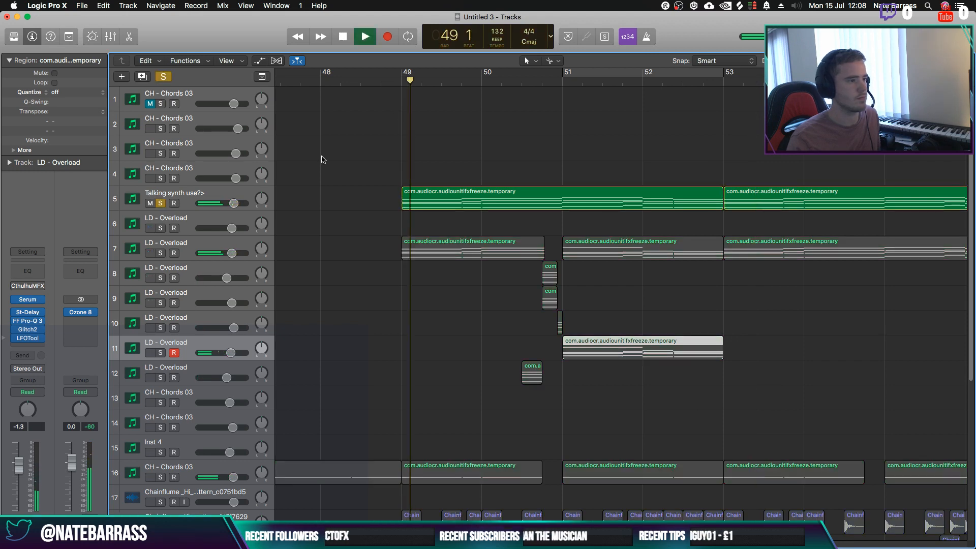
{"action": "left_click", "coordinate": [162, 204]}
{"action": "key", "text": "space"}
Duplicate track 7, copy its bar 51 region onto the new track, and trim the copy's start to midway through bar 52
{"action": "left_click", "coordinate": [198, 245]}
{"action": "key", "text": "super+d"}
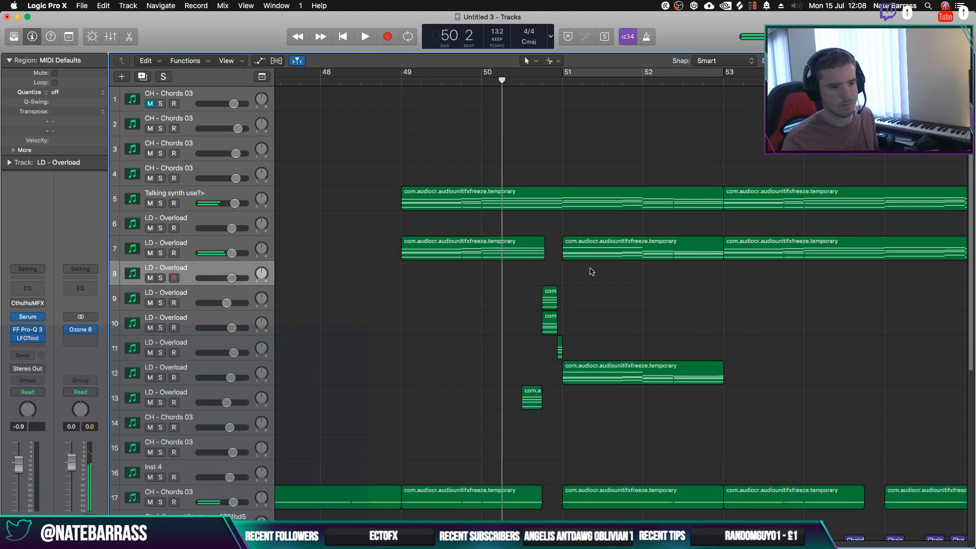
{"action": "left_click_drag", "start_coordinate": [622, 250], "coordinate": [627, 277]}
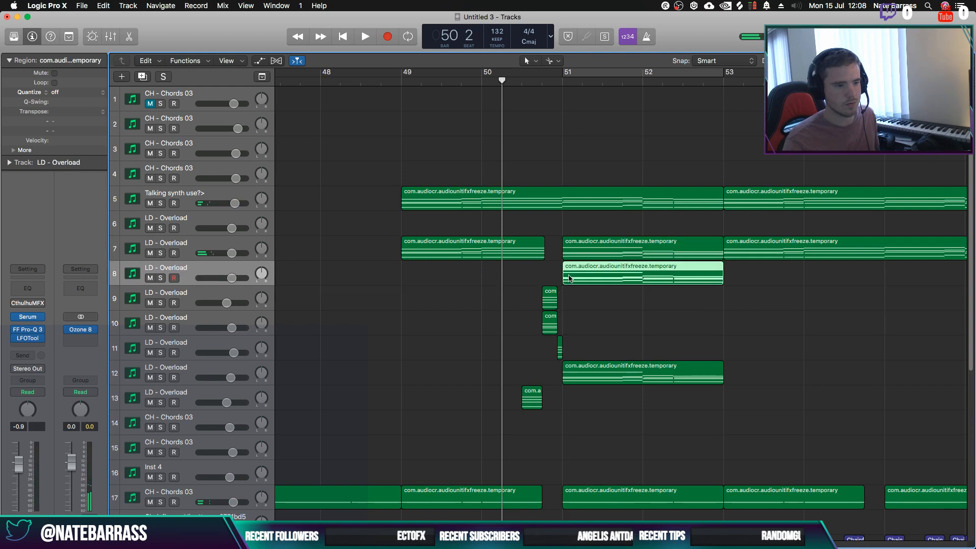
{"action": "left_click_drag", "start_coordinate": [564, 274], "coordinate": [673, 277]}
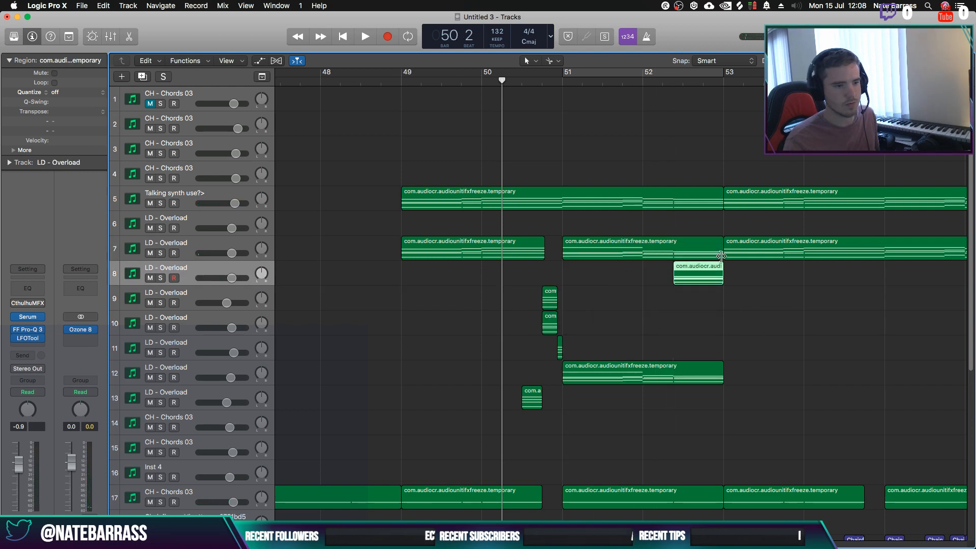
Trim the end of track 7's bar 51 region to midway through bar 52 and copy track 12's Glitch2 effect onto track 8
{"action": "left_click_drag", "start_coordinate": [722, 254], "coordinate": [674, 257]}
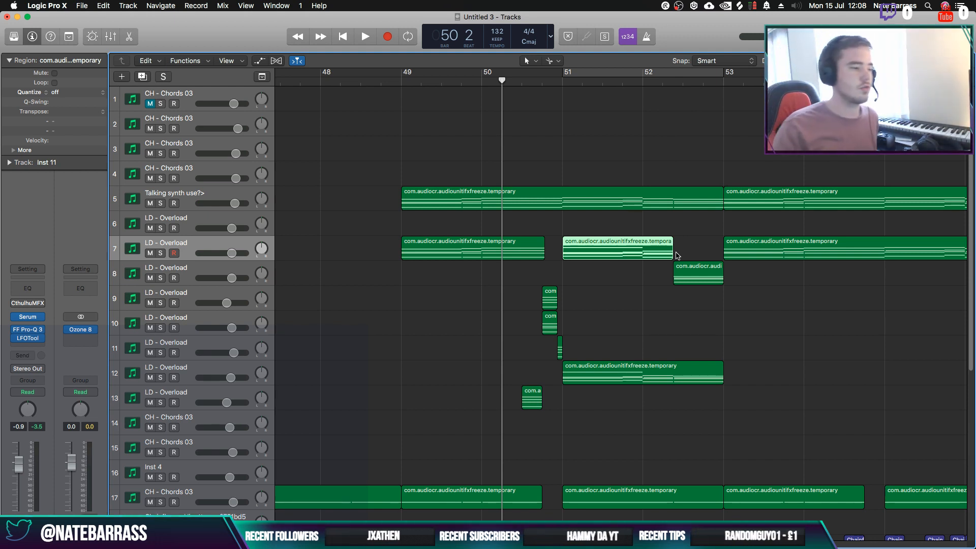
{"action": "left_click", "coordinate": [209, 371]}
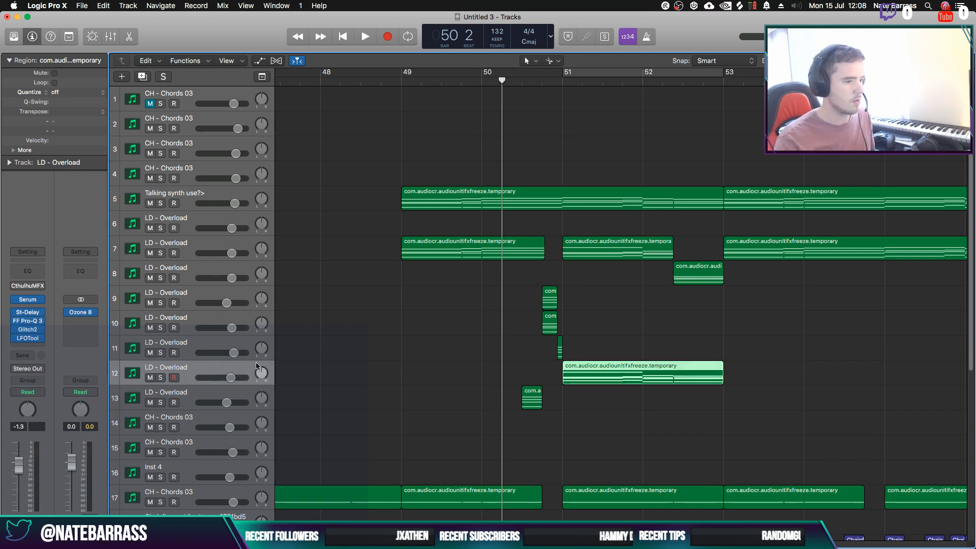
{"action": "key", "text": "x"}
{"action": "scroll", "coordinate": [581, 412], "scroll_direction": "up", "scroll_amount": 1}
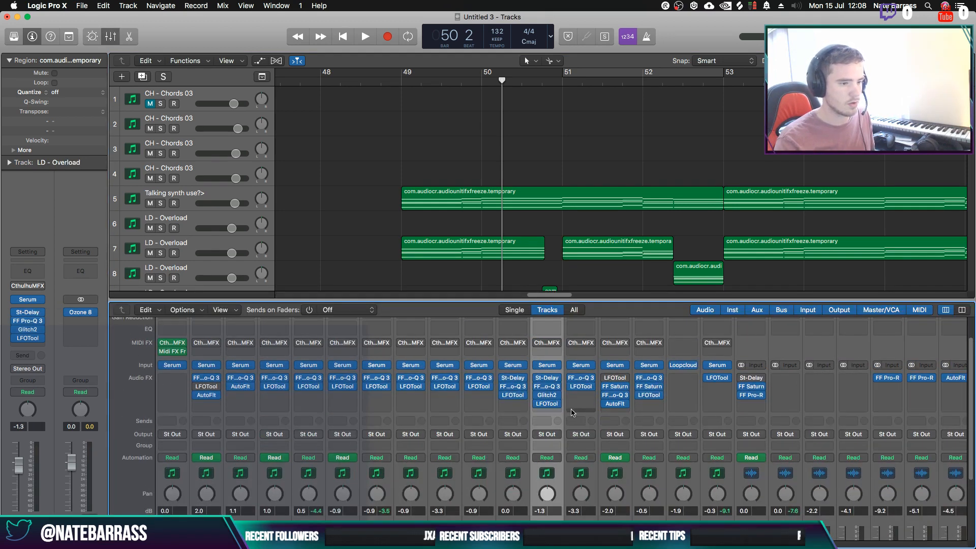
{"action": "left_click", "coordinate": [235, 272]}
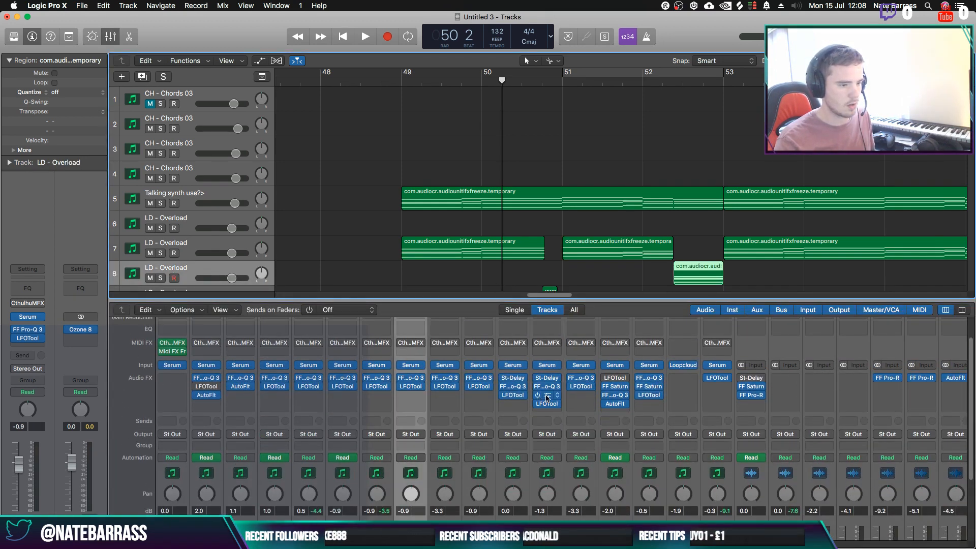
{"action": "left_click_drag", "start_coordinate": [411, 385], "coordinate": [411, 385]}
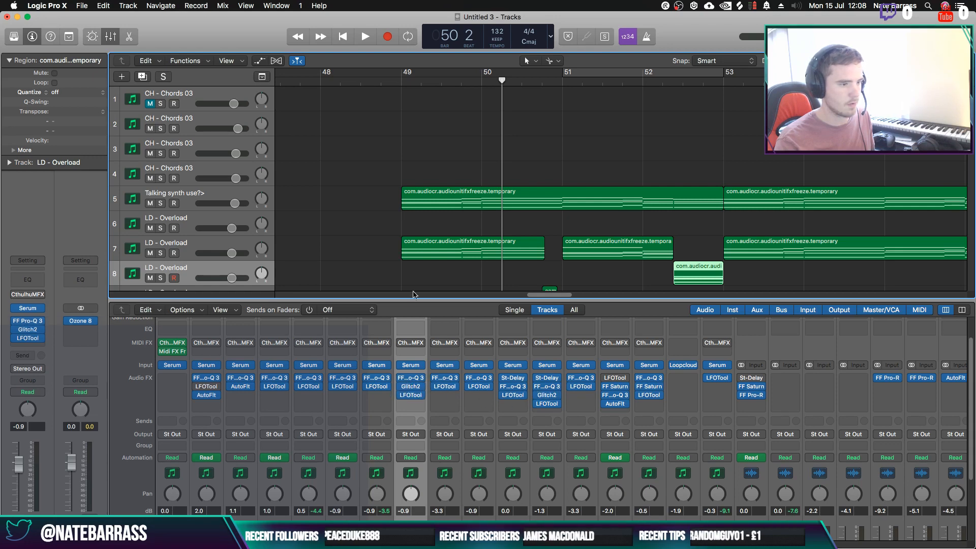
{"action": "key", "text": "x"}
Replay the drop from bar 49 and raise track 9's volume slightly
{"action": "key", "text": "space"}
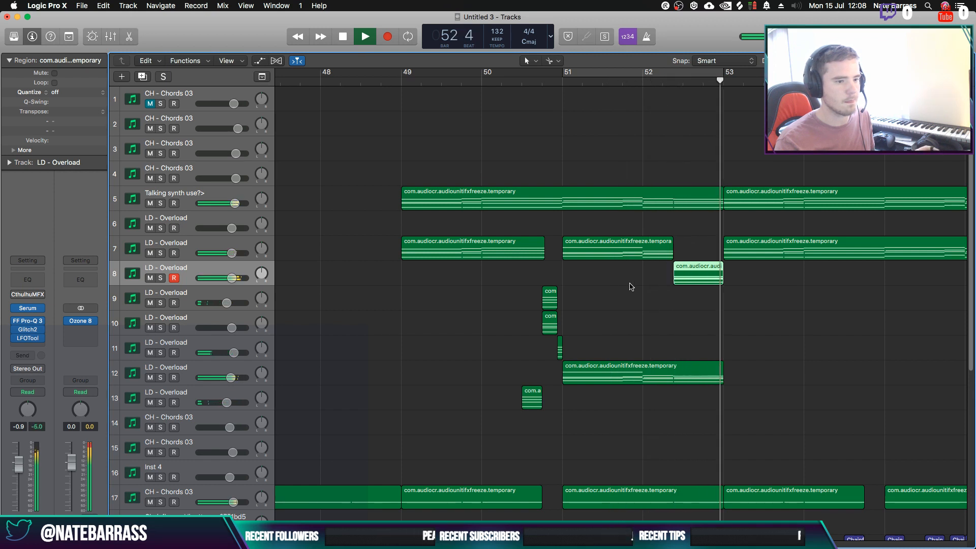
{"action": "key", "text": "space"}
{"action": "key", "text": "space"}
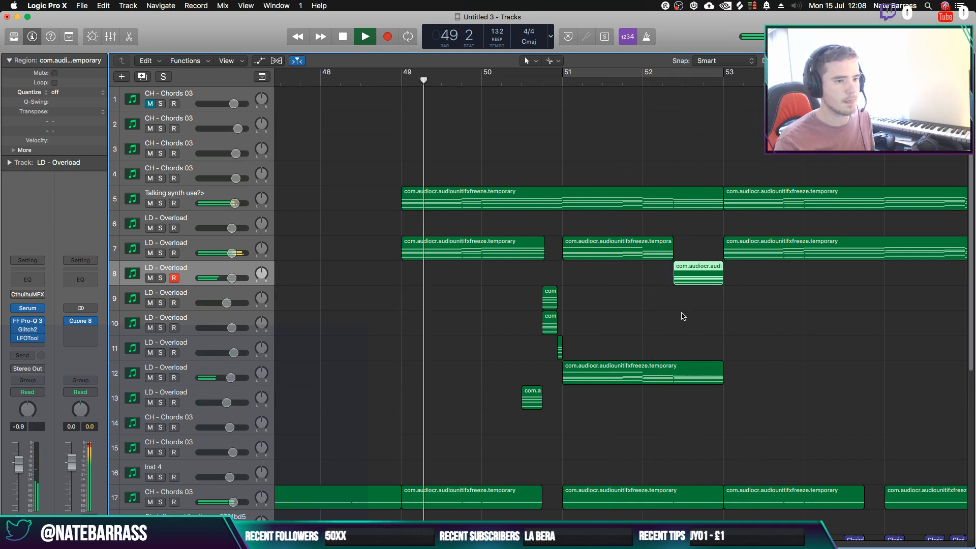
{"action": "left_click", "coordinate": [683, 317]}
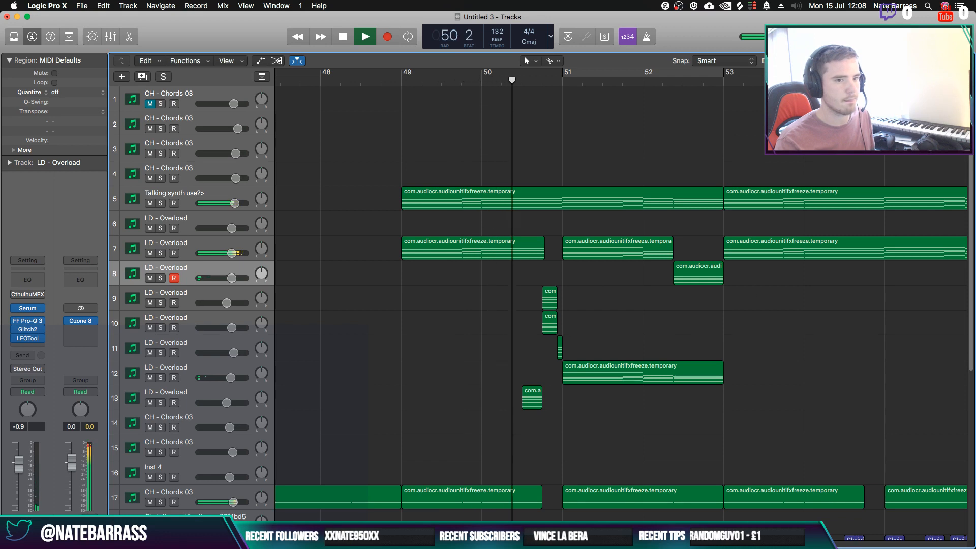
{"action": "key", "text": "super+Left"}
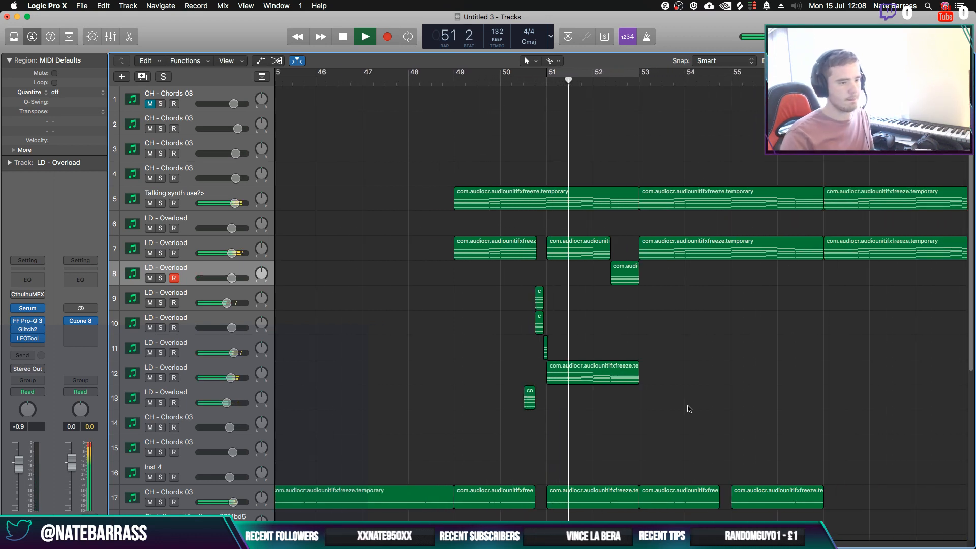
{"action": "left_click_drag", "start_coordinate": [226, 303], "coordinate": [230, 303]}
{"action": "double_click", "coordinate": [540, 328]}
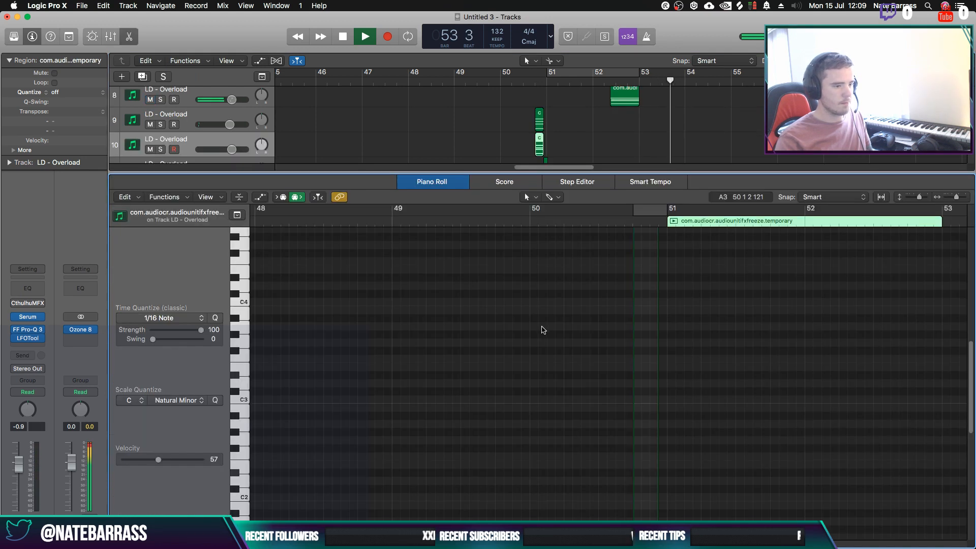
{"action": "scroll", "coordinate": [551, 351], "scroll_direction": "up", "scroll_amount": 5}
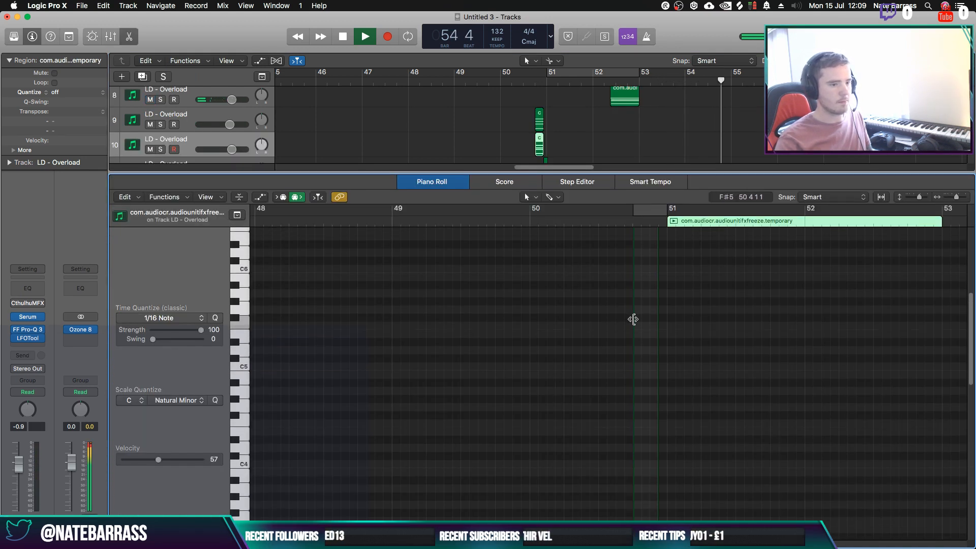
{"action": "left_click_drag", "start_coordinate": [633, 319], "coordinate": [673, 324]}
Replace track 10's region just before bar 51 with a copy of the track 9 region above it
{"action": "left_click", "coordinate": [539, 123]}
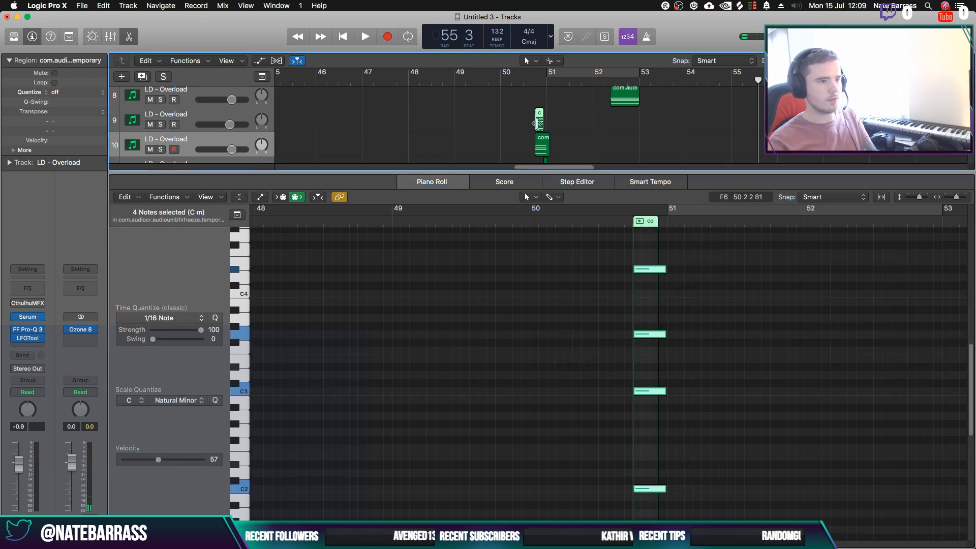
{"action": "left_click", "coordinate": [542, 147]}
{"action": "key", "text": "Delete"}
{"action": "left_click", "coordinate": [540, 128]}
{"action": "left_click_drag", "start_coordinate": [540, 129], "coordinate": [540, 154]}
{"action": "key", "text": "shift+space"}
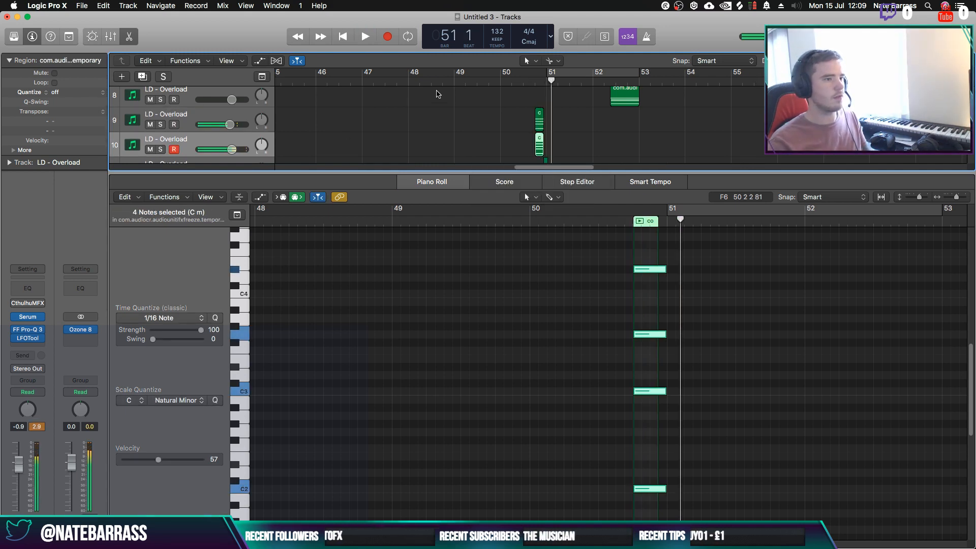
Close the Piano Roll, play from just before bar 49 and lower track 10's volume to -7.6 dB
{"action": "left_click", "coordinate": [437, 82]}
{"action": "key", "text": "space"}
{"action": "left_click", "coordinate": [431, 183]}
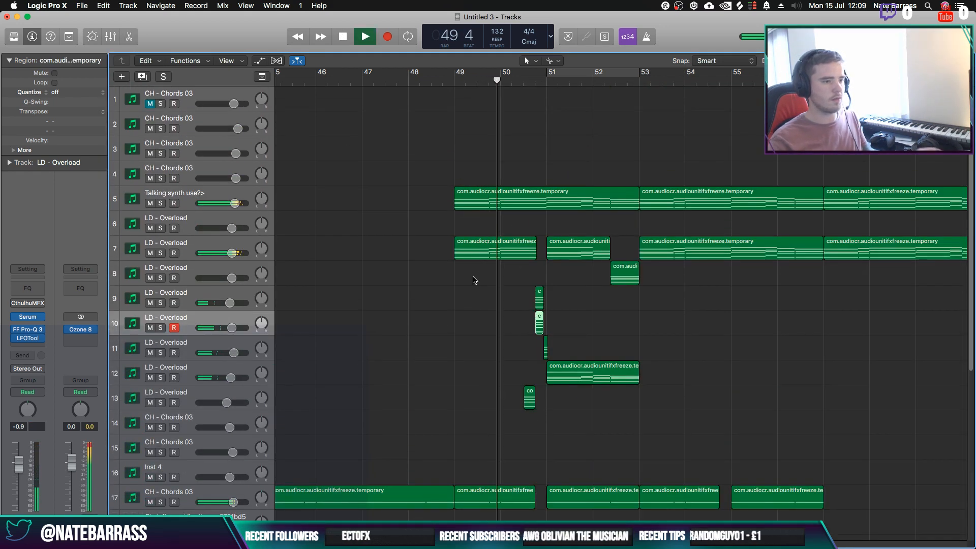
{"action": "left_click", "coordinate": [474, 280]}
{"action": "left_click_drag", "start_coordinate": [232, 328], "coordinate": [210, 331]}
Replay the drop with the full mix, starting from bar 50, bar 49 and bar 48
{"action": "left_click", "coordinate": [502, 80]}
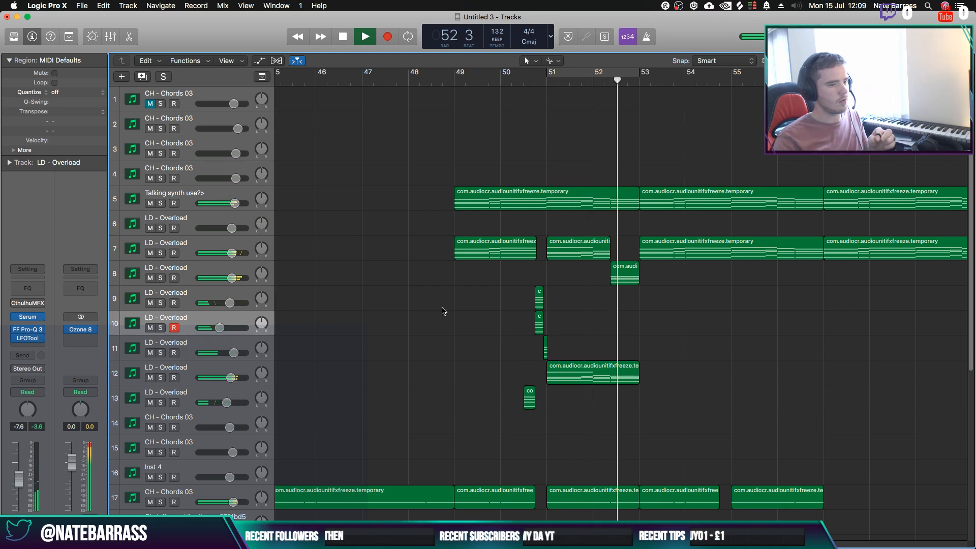
{"action": "left_click", "coordinate": [454, 79]}
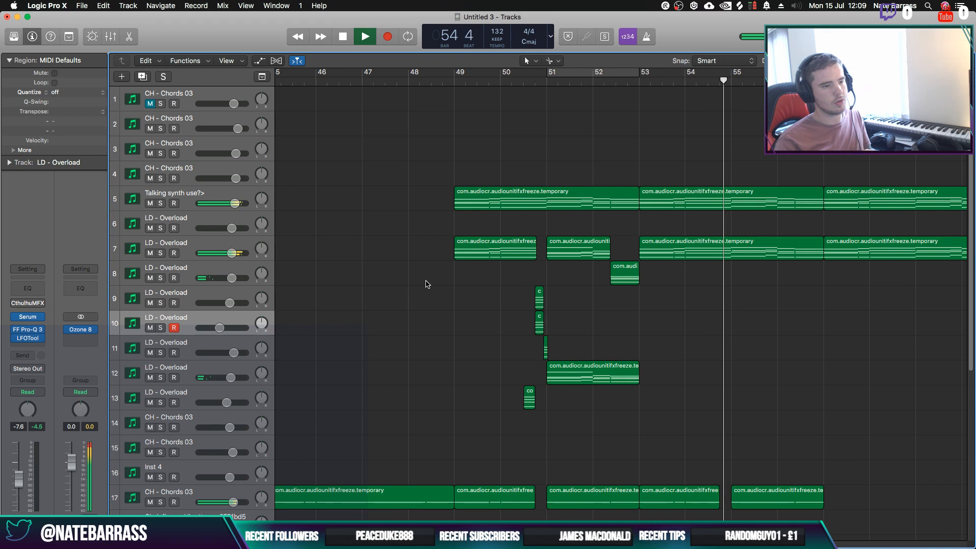
{"action": "left_click", "coordinate": [410, 80]}
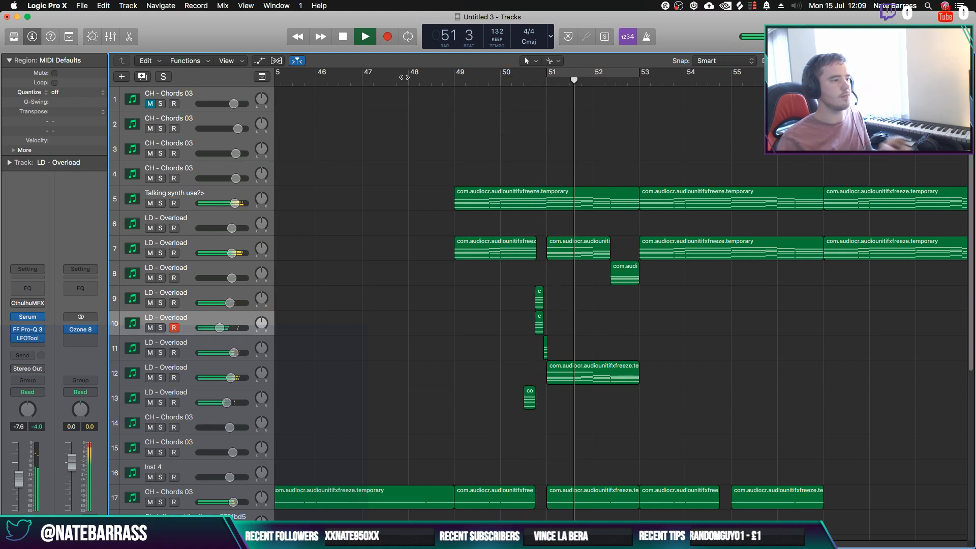
Solo the Talking synth track and cycle playback over bars 49 to 53
{"action": "left_click", "coordinate": [168, 200]}
{"action": "key", "text": "space"}
{"action": "left_click", "coordinate": [162, 204]}
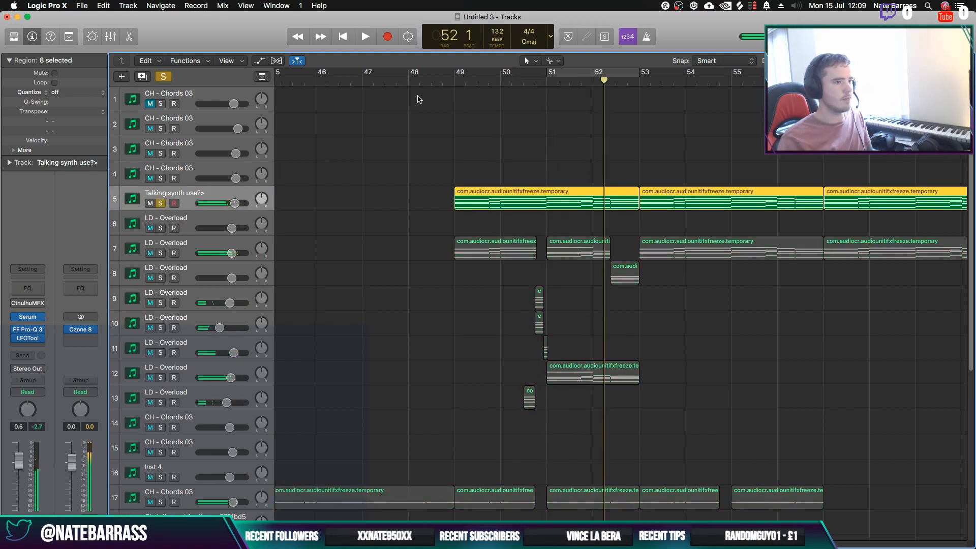
{"action": "left_click", "coordinate": [455, 82]}
{"action": "key", "text": "space"}
{"action": "left_click", "coordinate": [590, 75]}
{"action": "left_click_drag", "start_coordinate": [548, 76], "coordinate": [455, 76]}
In the Talking synth's Pro-Q 3, deepen the low band's cut and set the upper band to +2.53 dB at 2863.6 Hz
{"action": "left_click", "coordinate": [28, 336]}
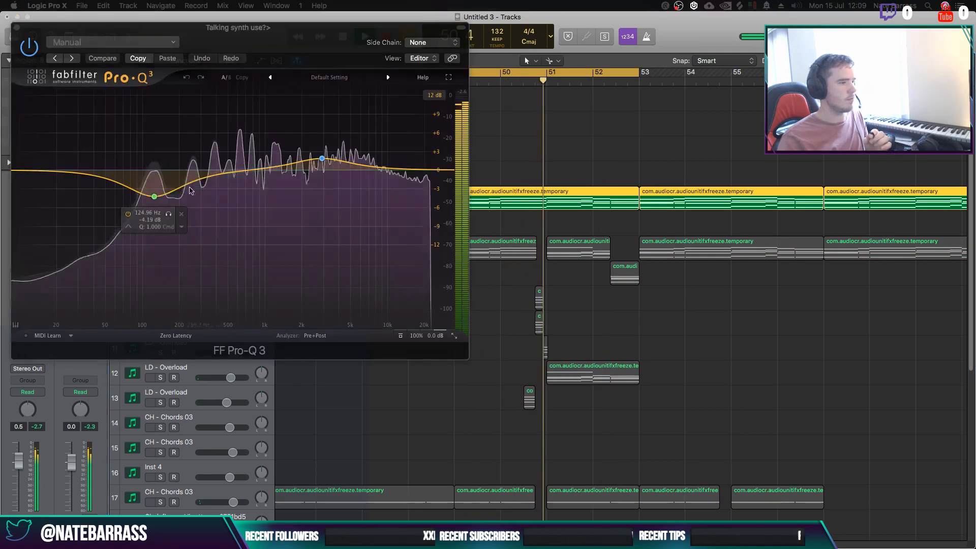
{"action": "mouse_move", "coordinate": [153, 216]}
{"action": "left_mouse_down"}
{"action": "mouse_move", "coordinate": [162, 166]}
{"action": "mouse_move", "coordinate": [154, 212]}
{"action": "left_mouse_up"}
{"action": "left_click_drag", "start_coordinate": [322, 159], "coordinate": [321, 154]}
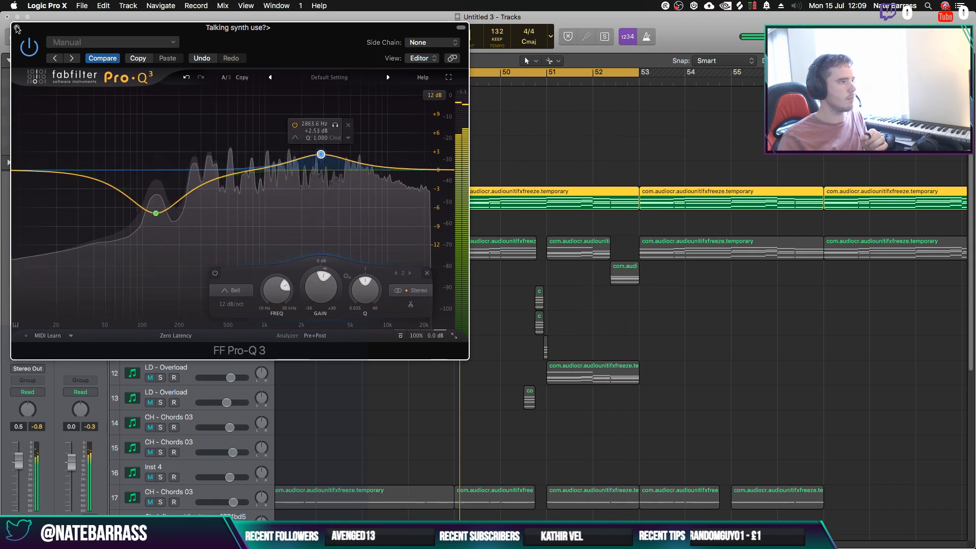
Close the equalizer, bypass LFOTool on the Talking synth track and unsolo the track
{"action": "left_click", "coordinate": [32, 337]}
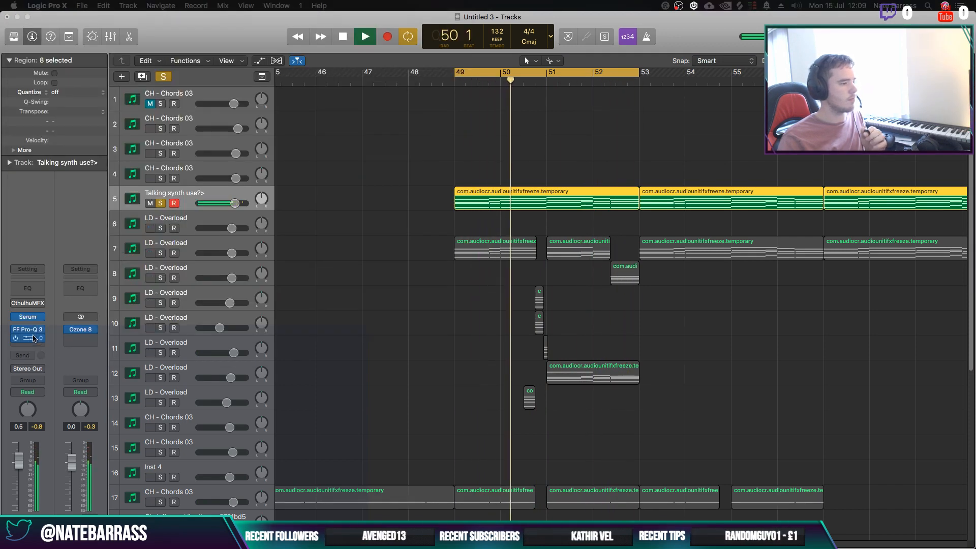
{"action": "left_click", "coordinate": [158, 196]}
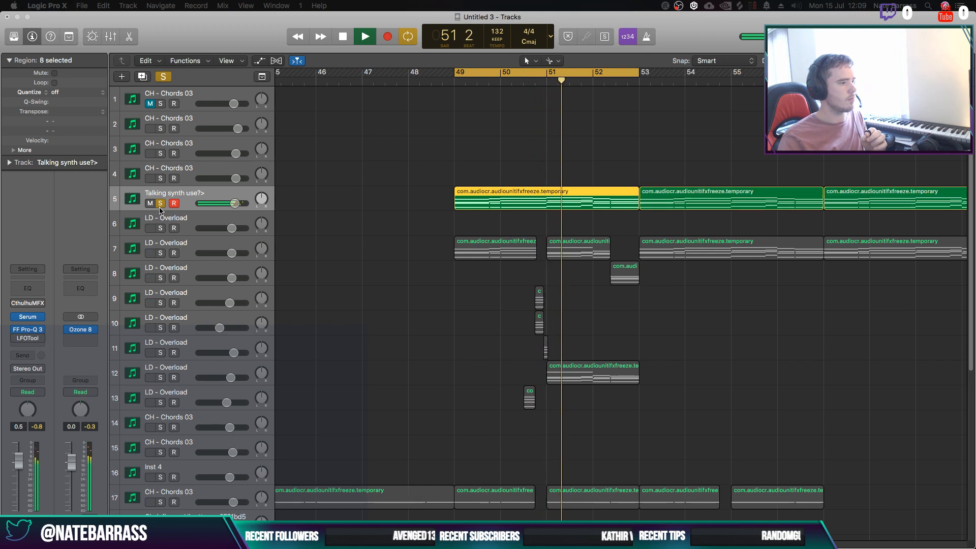
{"action": "left_click", "coordinate": [161, 203]}
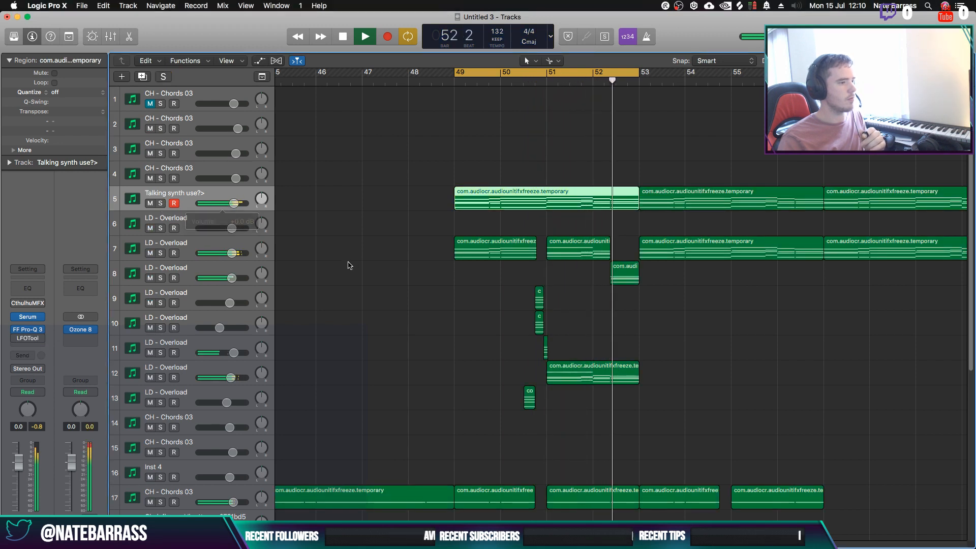
Lower the Talking synth's volume to -8.8 dB and insert FabFilter Saturn ahead of its Pro-Q 3
{"action": "left_click_drag", "start_coordinate": [233, 204], "coordinate": [207, 207]}
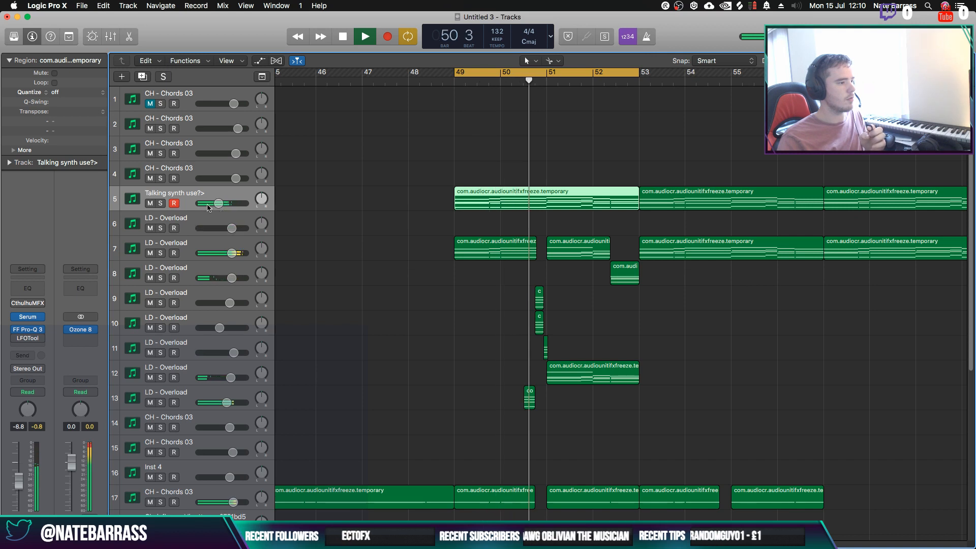
{"action": "left_click", "coordinate": [42, 328]}
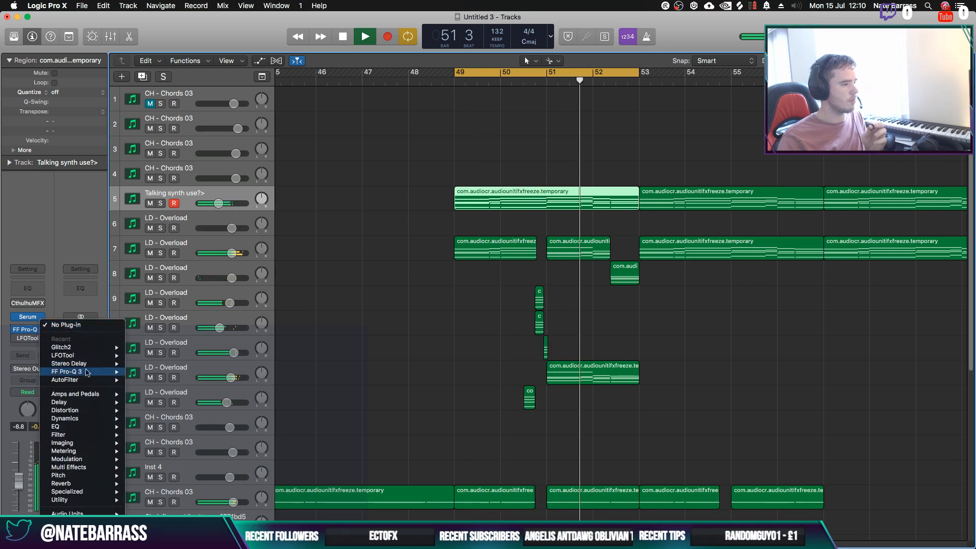
{"action": "mouse_move", "coordinate": [90, 367]}
{"action": "mouse_move", "coordinate": [76, 514]}
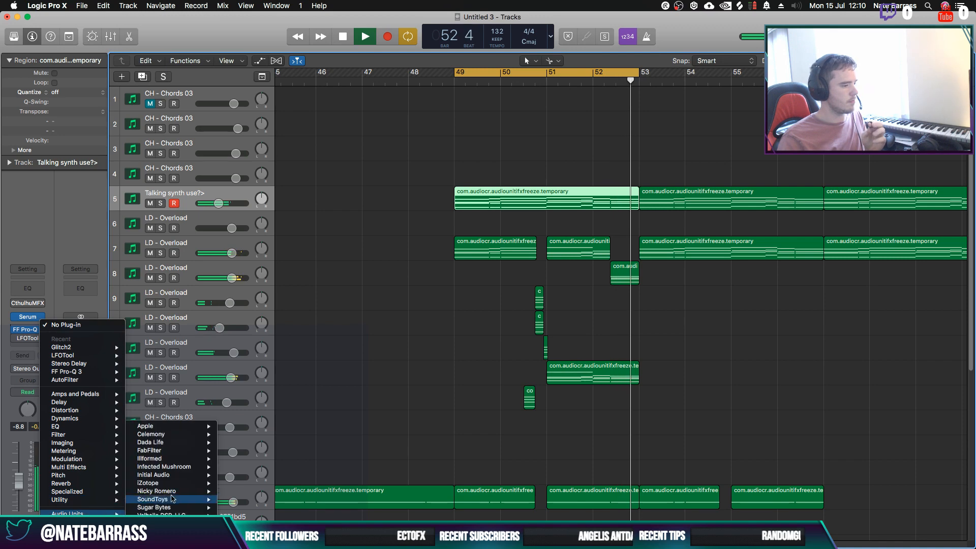
{"action": "mouse_move", "coordinate": [163, 451]}
{"action": "left_click", "coordinate": [338, 507]}
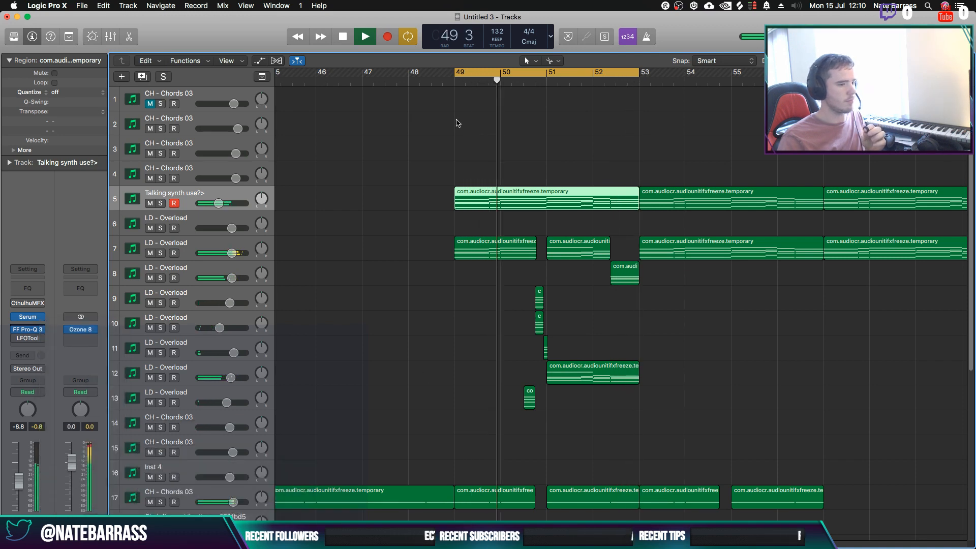
{"action": "left_click", "coordinate": [16, 28]}
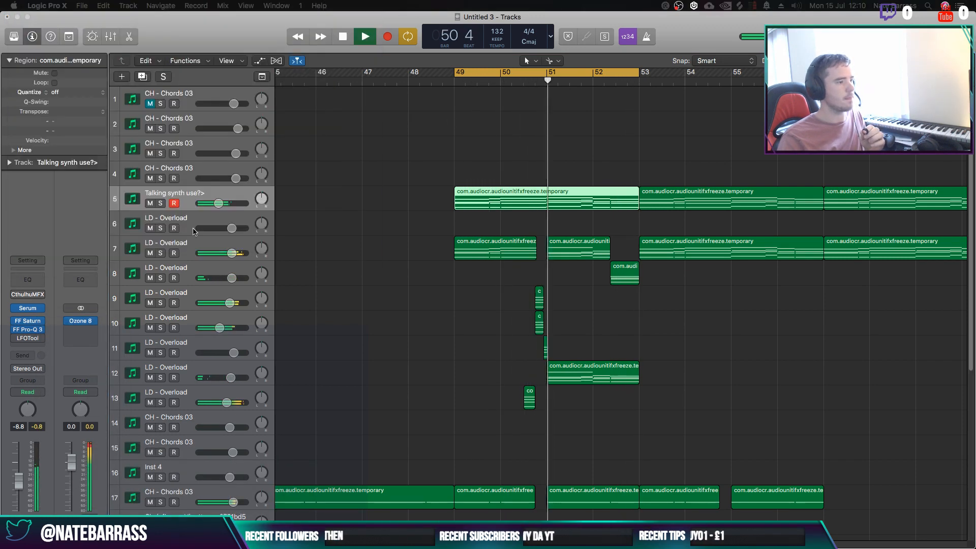
Re-enable LFOTool on the Talking synth track and raise its volume to -5.7 dB
{"action": "key", "text": "y"}
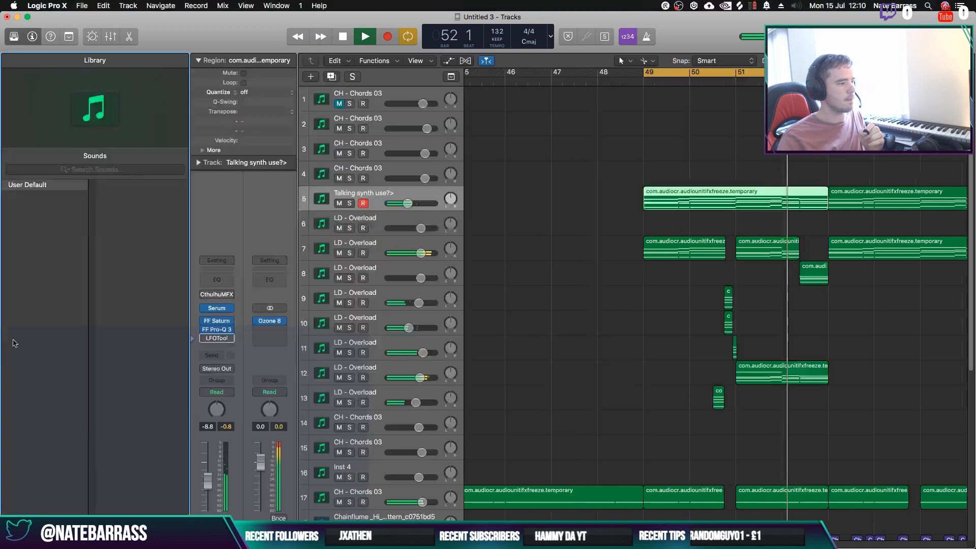
{"action": "key", "text": "y"}
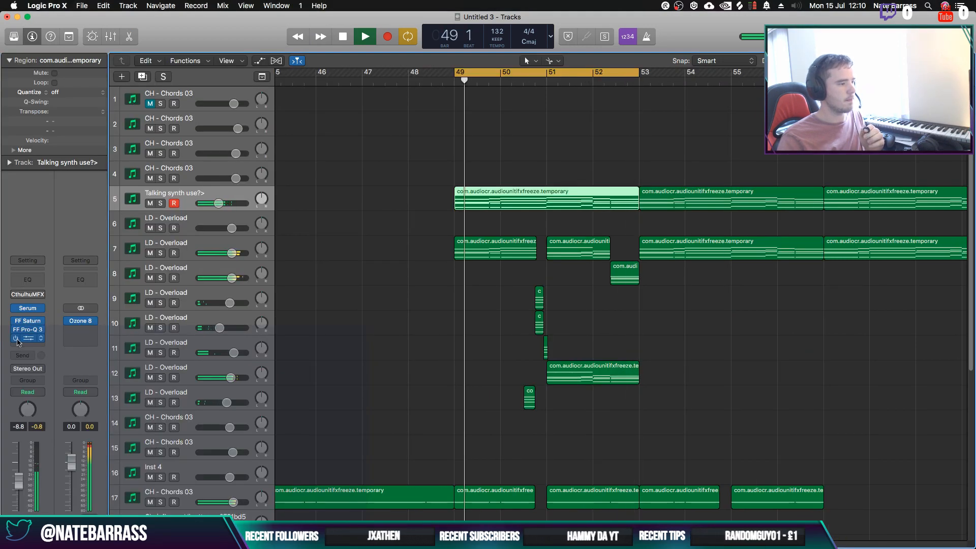
{"action": "left_click_drag", "start_coordinate": [217, 206], "coordinate": [221, 206]}
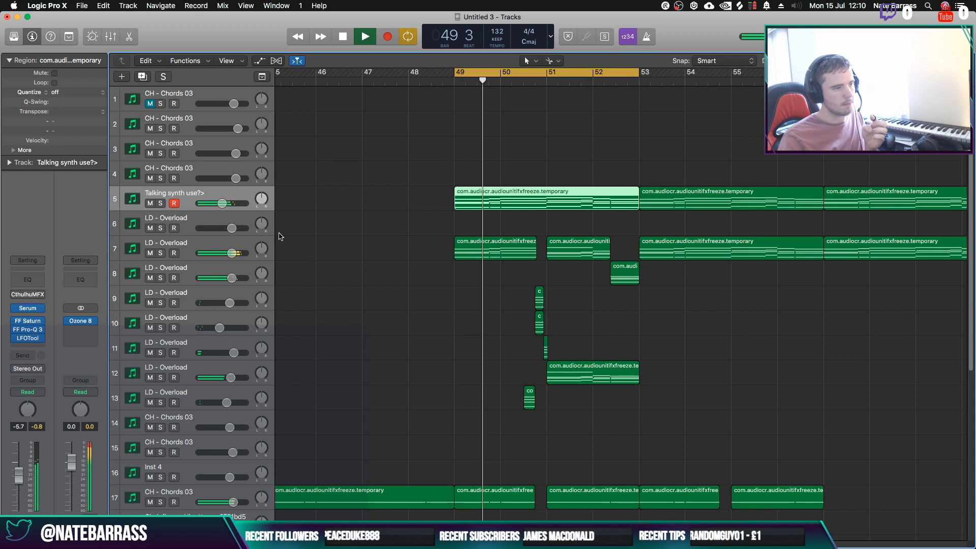
Bypass FF Saturn on the Talking synth track and raise its volume to -0.1 dB
{"action": "left_click_drag", "start_coordinate": [222, 203], "coordinate": [239, 211]}
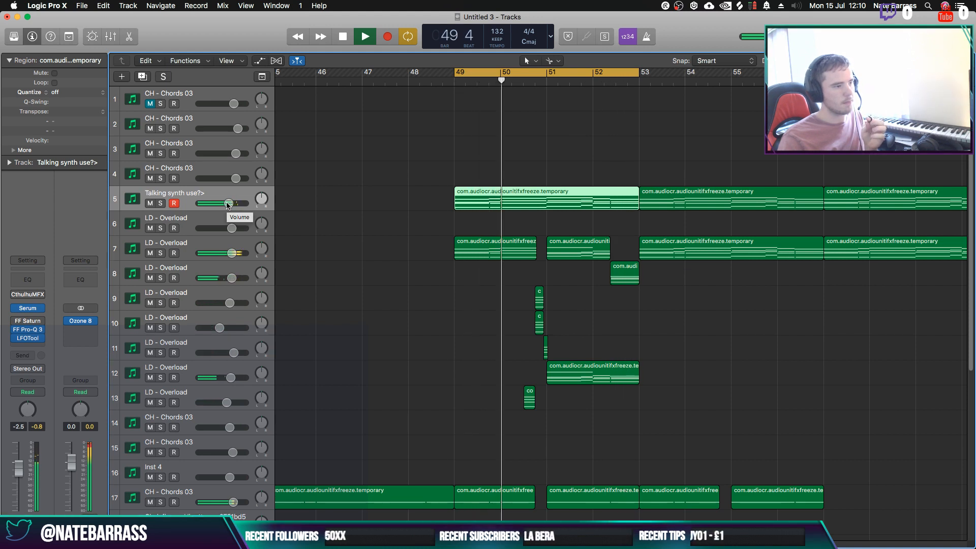
{"action": "left_click_drag", "start_coordinate": [227, 204], "coordinate": [235, 205]}
{"action": "left_click", "coordinate": [357, 238]}
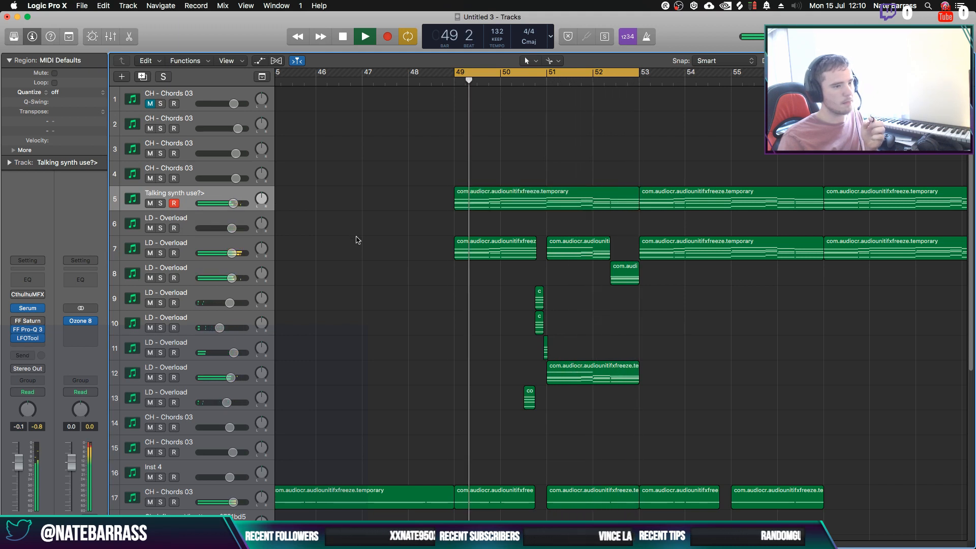
Bring the drum tracks into view and stop playback
{"action": "scroll", "coordinate": [411, 295], "scroll_direction": "down", "scroll_amount": 5}
{"action": "scroll", "coordinate": [411, 295], "scroll_direction": "down", "scroll_amount": 5}
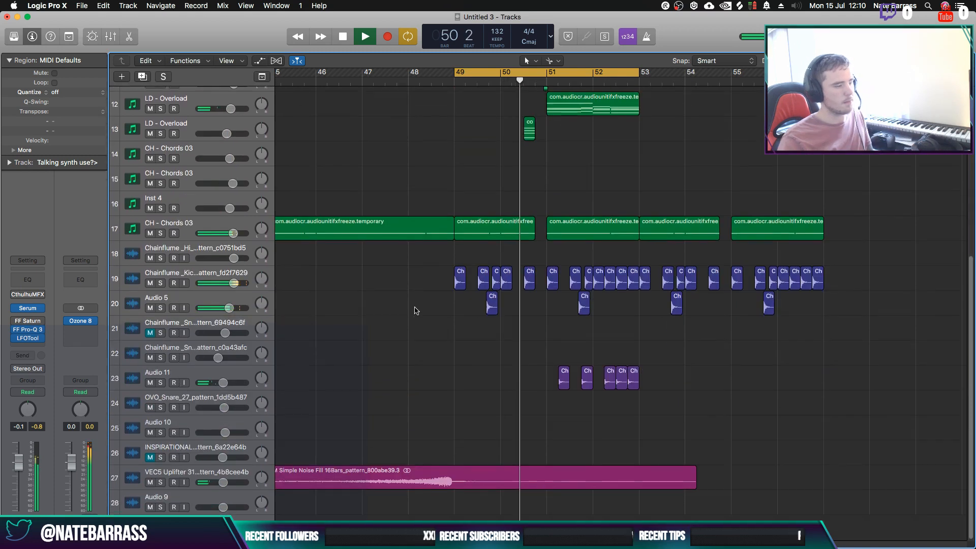
{"action": "key", "text": "space"}
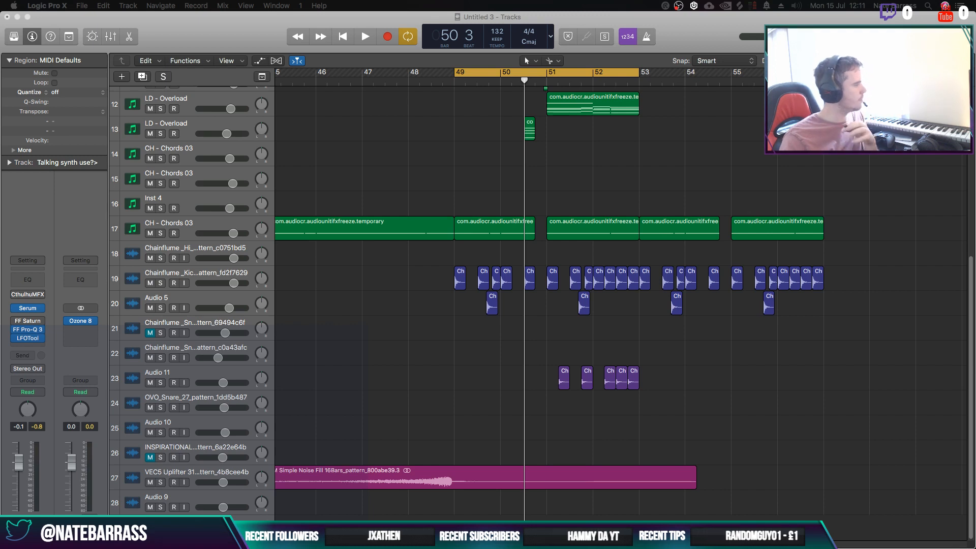
Audition the Lev2 Crash 12 sample at bars 49 and 53 in the drop and remove both regions
{"action": "left_click_drag", "start_coordinate": [95, 477], "coordinate": [458, 515]}
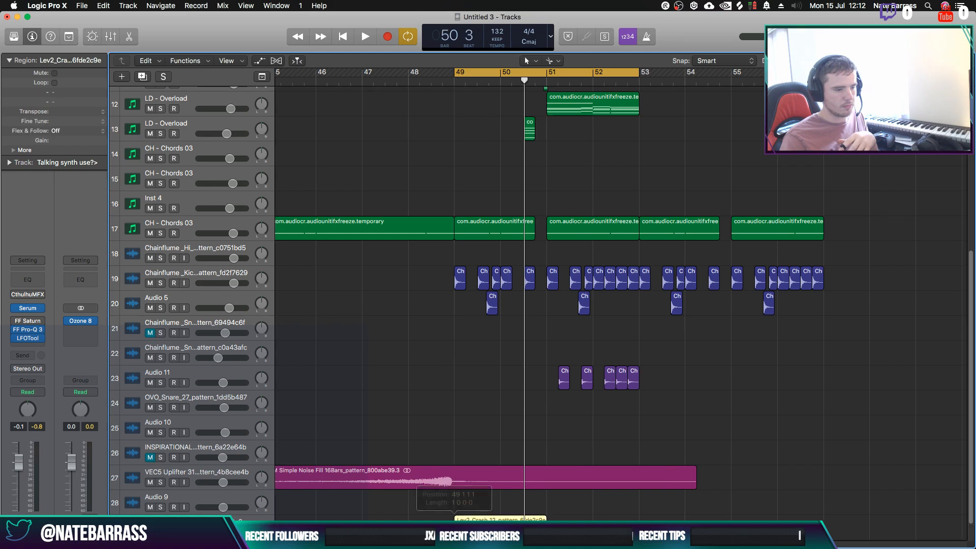
{"action": "left_click", "coordinate": [408, 82]}
{"action": "key", "text": "space"}
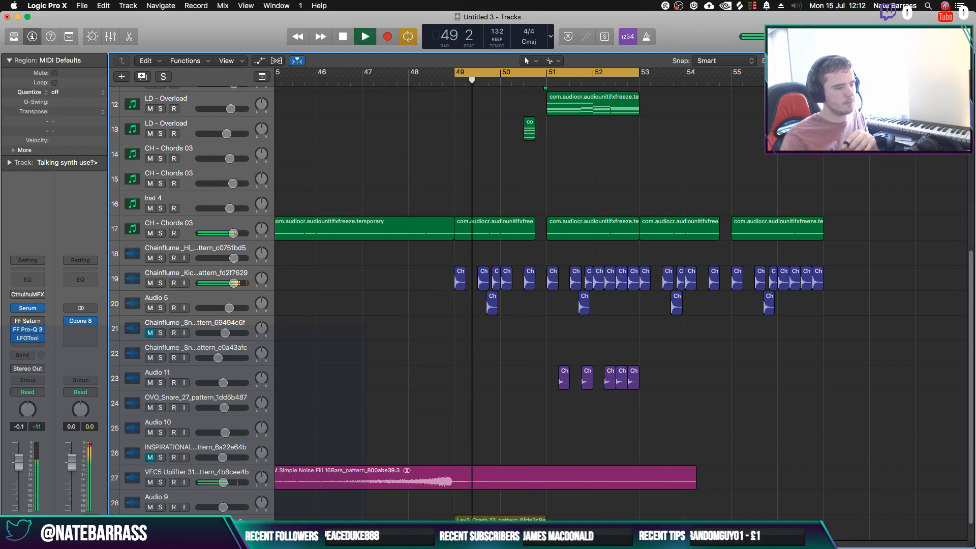
{"action": "left_click_drag", "start_coordinate": [488, 524], "coordinate": [673, 524]}
{"action": "left_click", "coordinate": [564, 422]}
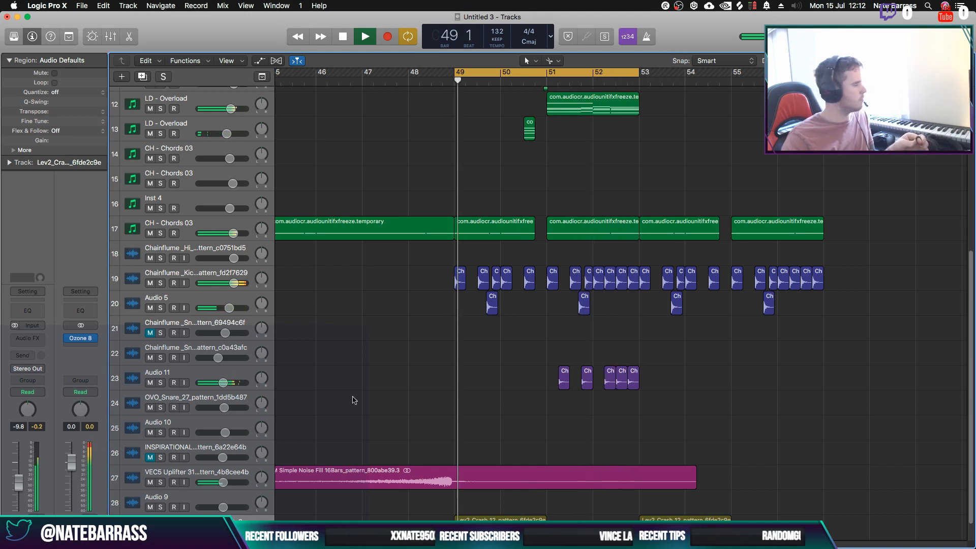
{"action": "key", "text": "space"}
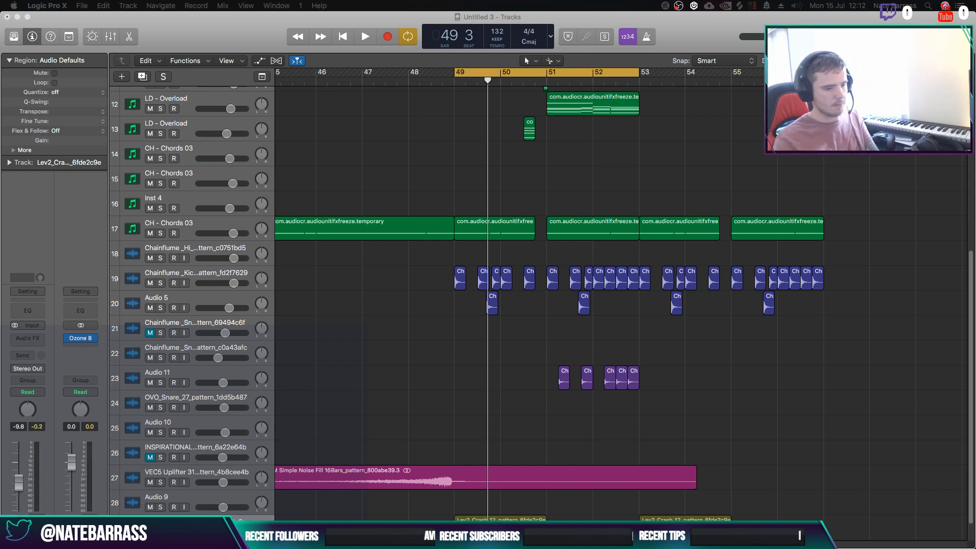
{"action": "key", "text": "Return"}
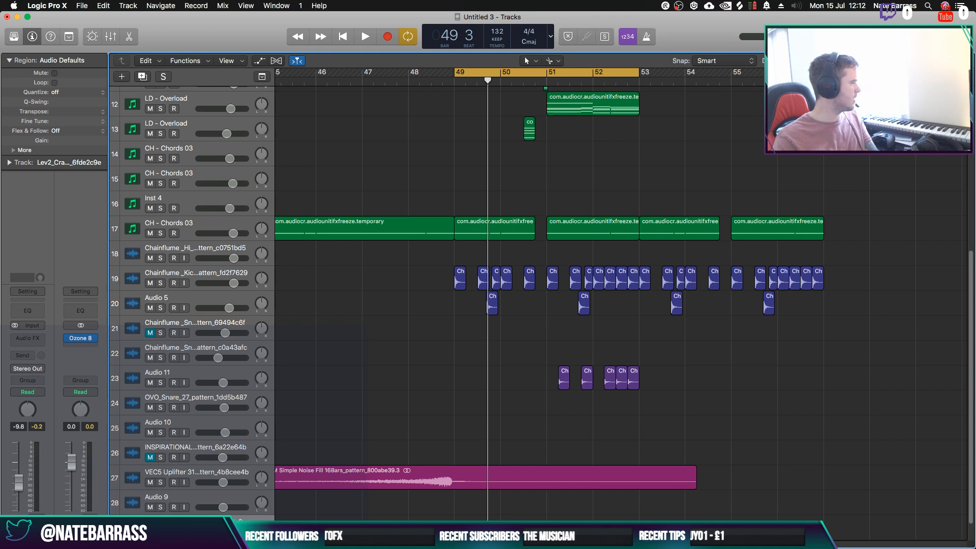
Add the Evolution Of Sound Crash 3 sample at bars 49 and 53 and play the drop with it
{"action": "left_click_drag", "start_coordinate": [275, 510], "coordinate": [677, 527]}
{"action": "left_click", "coordinate": [804, 442]}
{"action": "key", "text": "space"}
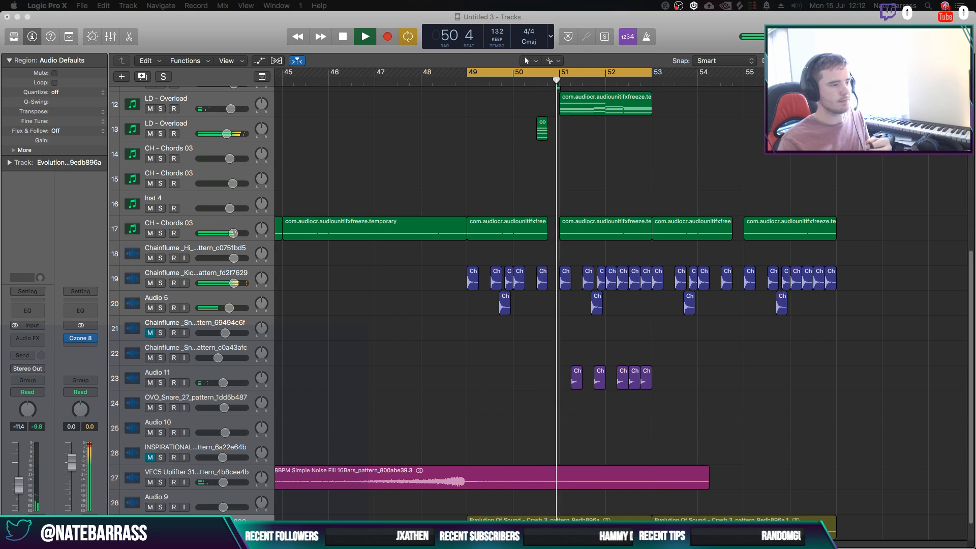
{"action": "left_click", "coordinate": [206, 274]}
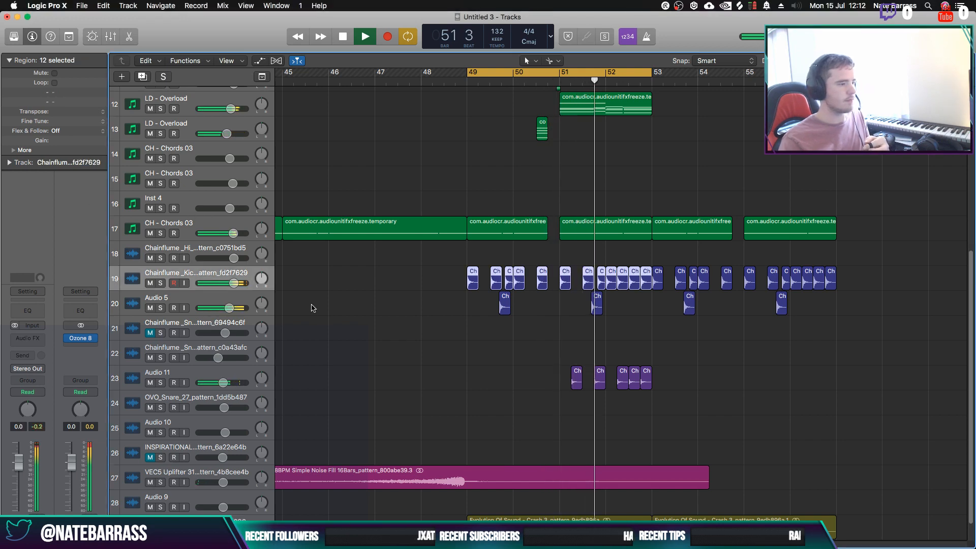
{"action": "left_click", "coordinate": [414, 342]}
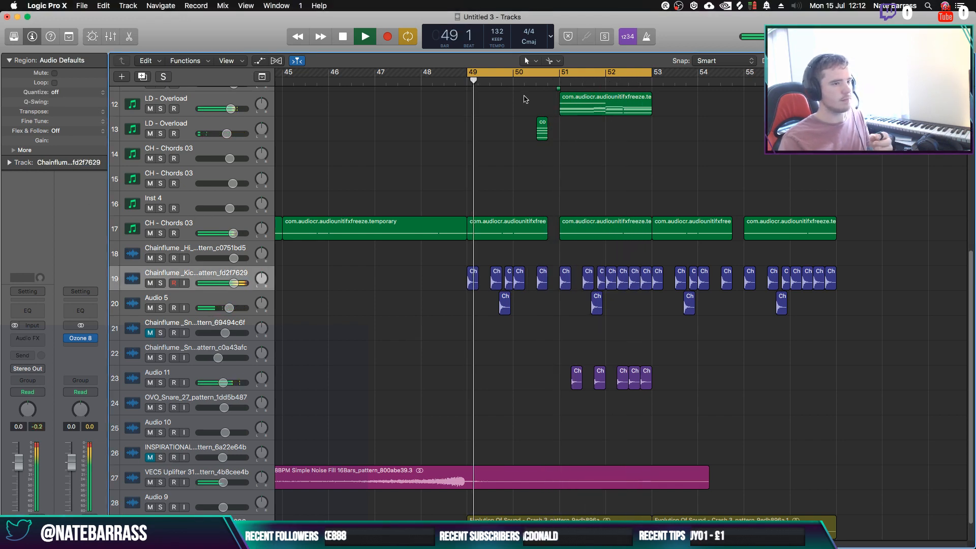
Duplicate the Talking synth track, copy its bar 49 region onto the new track and solo that track
{"action": "left_click", "coordinate": [524, 72]}
{"action": "key", "text": "super+Left"}
{"action": "key", "text": "super+Left"}
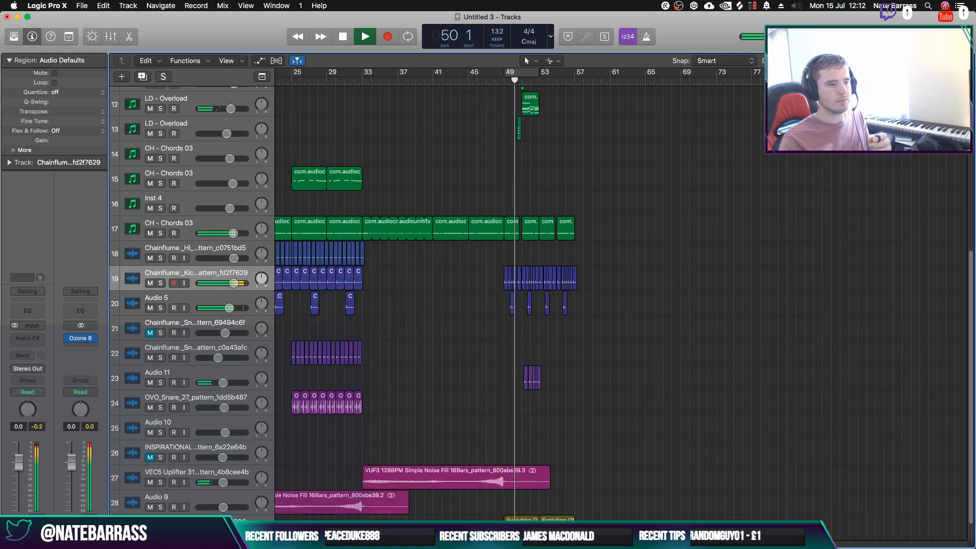
{"action": "scroll", "coordinate": [642, 364], "scroll_direction": "up", "scroll_amount": 10}
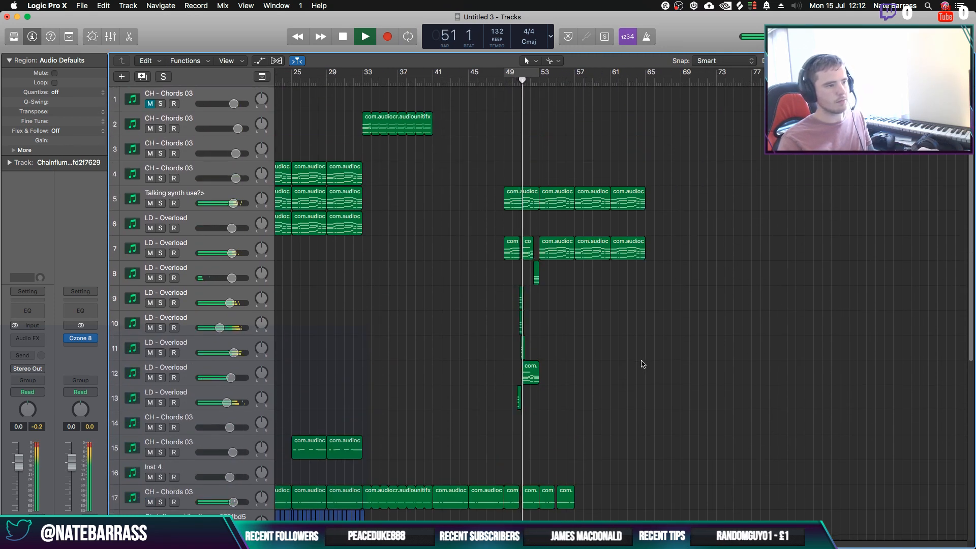
{"action": "left_click", "coordinate": [187, 195]}
{"action": "key", "text": "super+d"}
{"action": "key", "text": "space"}
{"action": "left_click_drag", "start_coordinate": [521, 200], "coordinate": [522, 224]}
{"action": "left_click", "coordinate": [161, 228]}
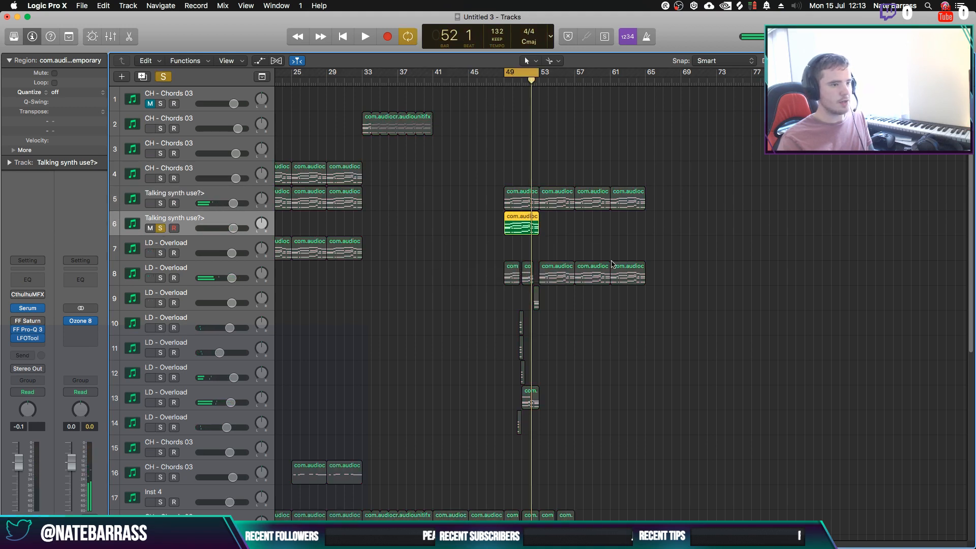
Enable CthulhuMFX on the duplicated Talking synth track, switch it from Chords to Arp mode and start playback
{"action": "left_click", "coordinate": [29, 295]}
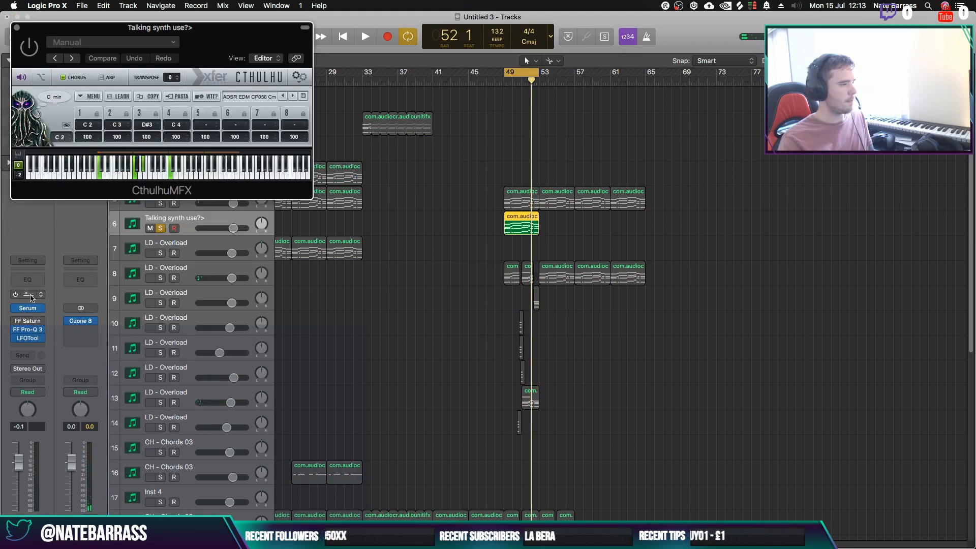
{"action": "left_click", "coordinate": [85, 78]}
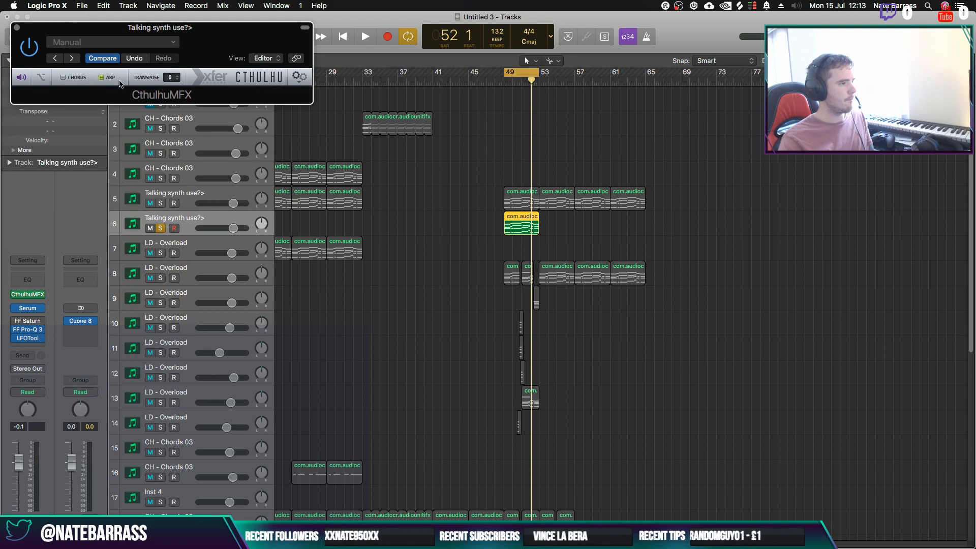
{"action": "key", "text": "space"}
{"action": "left_click_drag", "start_coordinate": [227, 32], "coordinate": [576, 210]}
Load the LD - Lead 01 preset from Tunecraft Sounds Future Bass Essentials Vol 2 into the duplicated track's Serum
{"action": "left_click", "coordinate": [29, 309]}
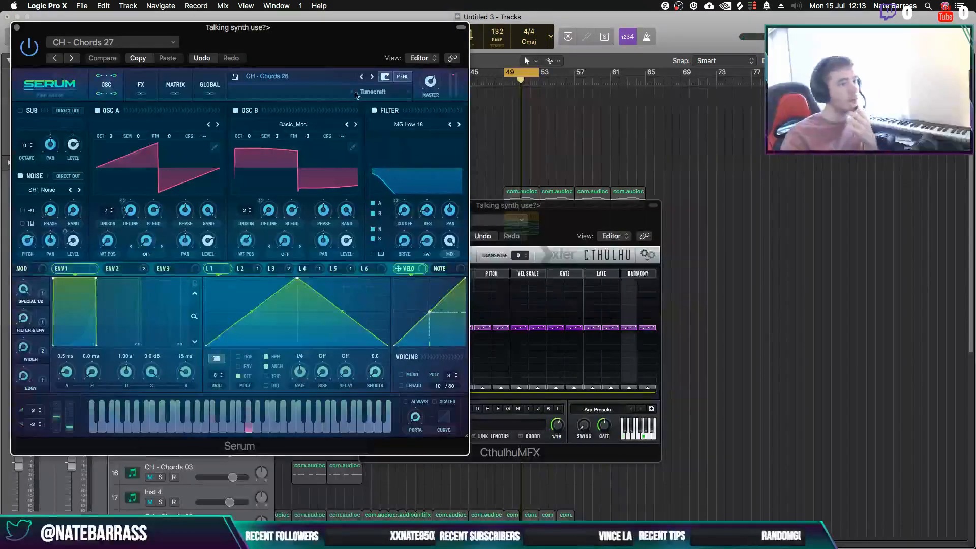
{"action": "left_click", "coordinate": [269, 76]}
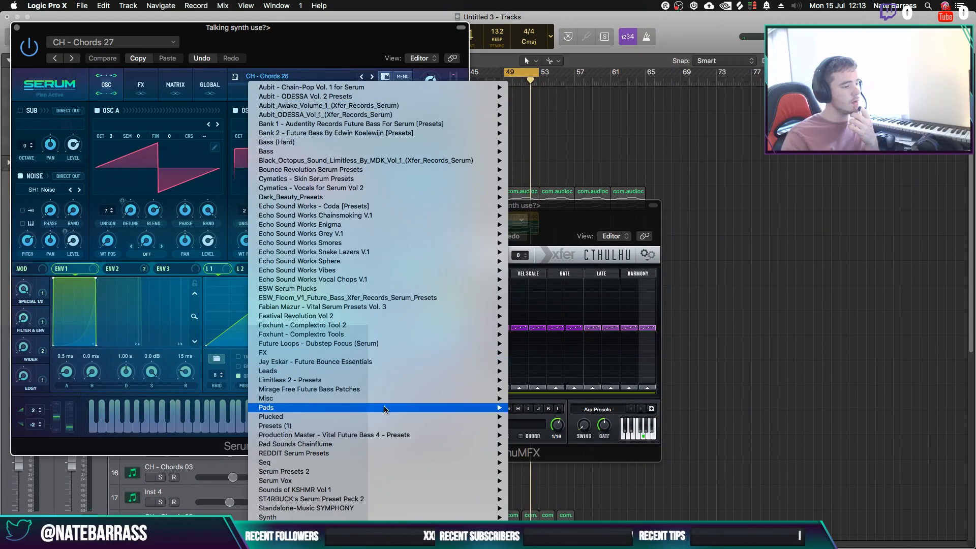
{"action": "scroll", "coordinate": [375, 458], "scroll_direction": "down", "scroll_amount": 2}
{"action": "mouse_move", "coordinate": [397, 505]}
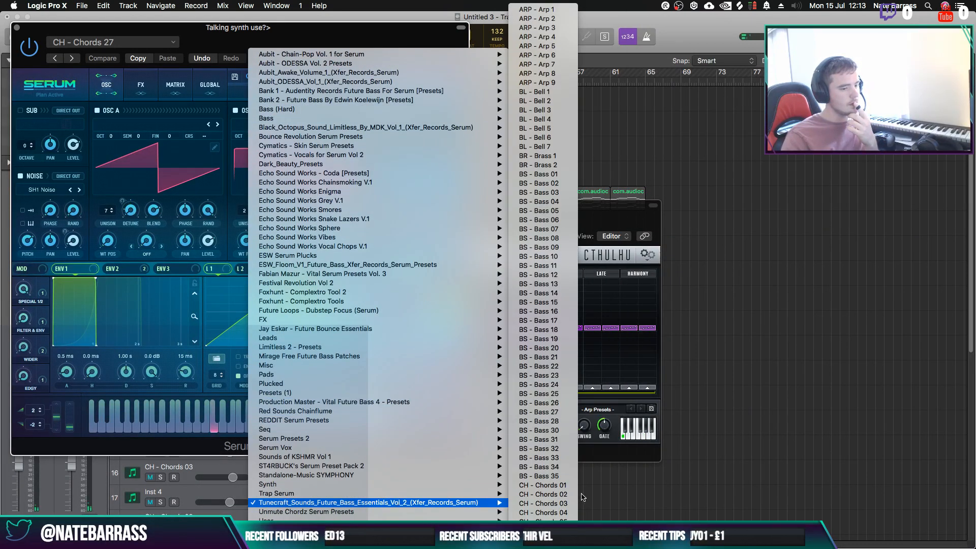
{"action": "scroll", "coordinate": [534, 494], "scroll_direction": "down", "scroll_amount": 15}
{"action": "scroll", "coordinate": [534, 494], "scroll_direction": "down", "scroll_amount": 5}
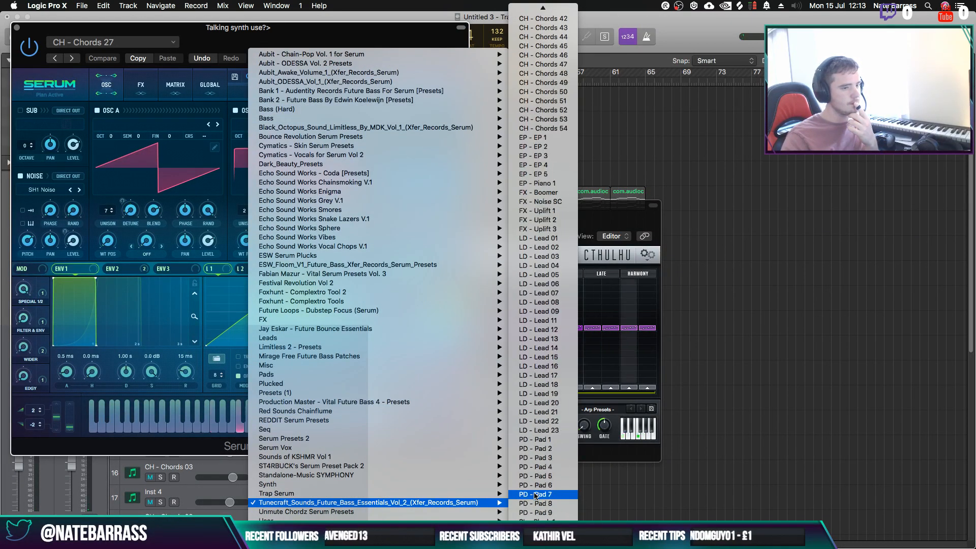
{"action": "left_click", "coordinate": [545, 239]}
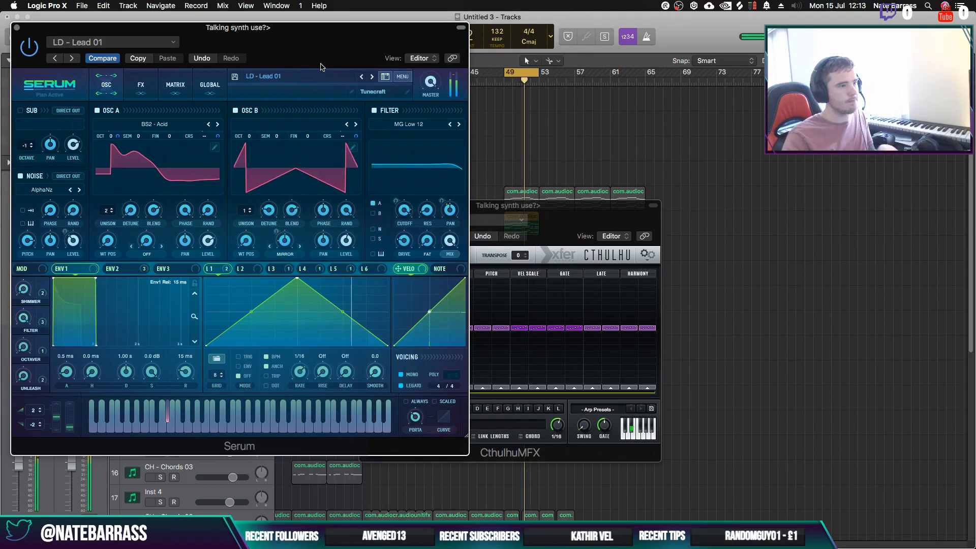
{"action": "key", "text": "super+w"}
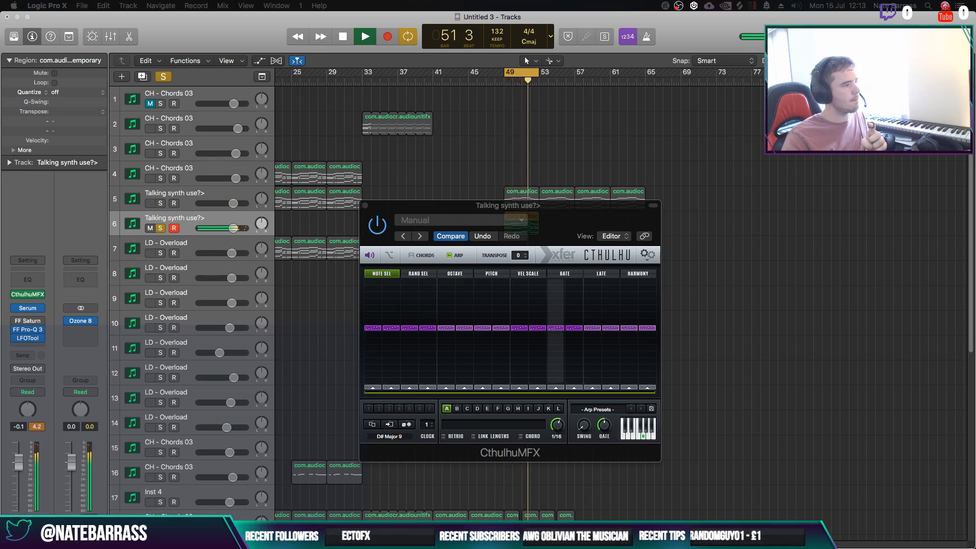
Compare the arpeggiated duplicate Talking synth soloed and within the full mix during playback
{"action": "left_click", "coordinate": [161, 229]}
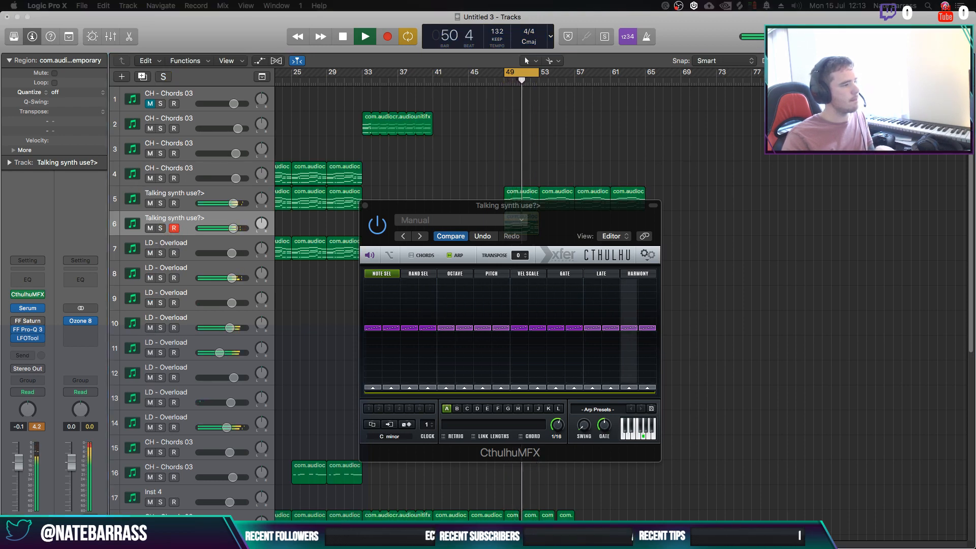
{"action": "left_click", "coordinate": [161, 229]}
{"action": "left_click", "coordinate": [162, 229]}
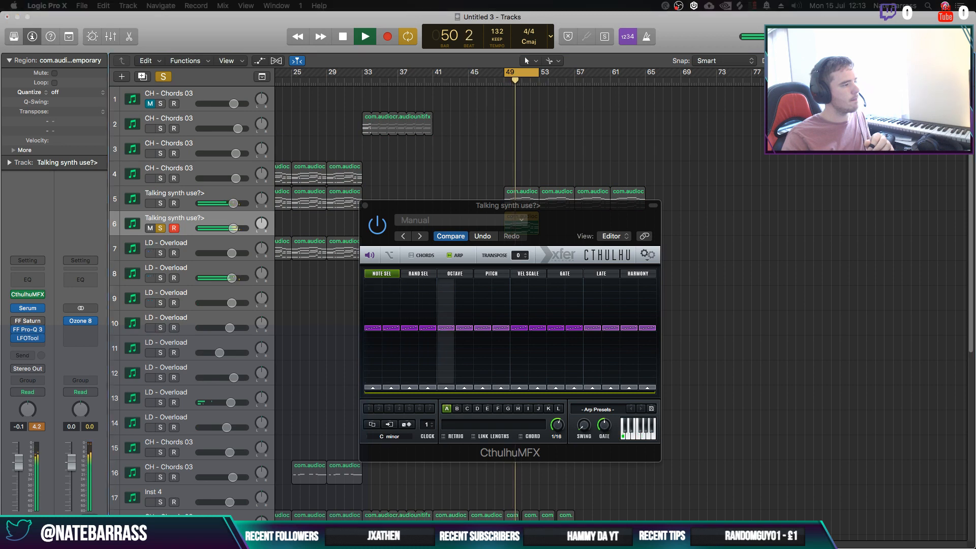
{"action": "left_click", "coordinate": [160, 229]}
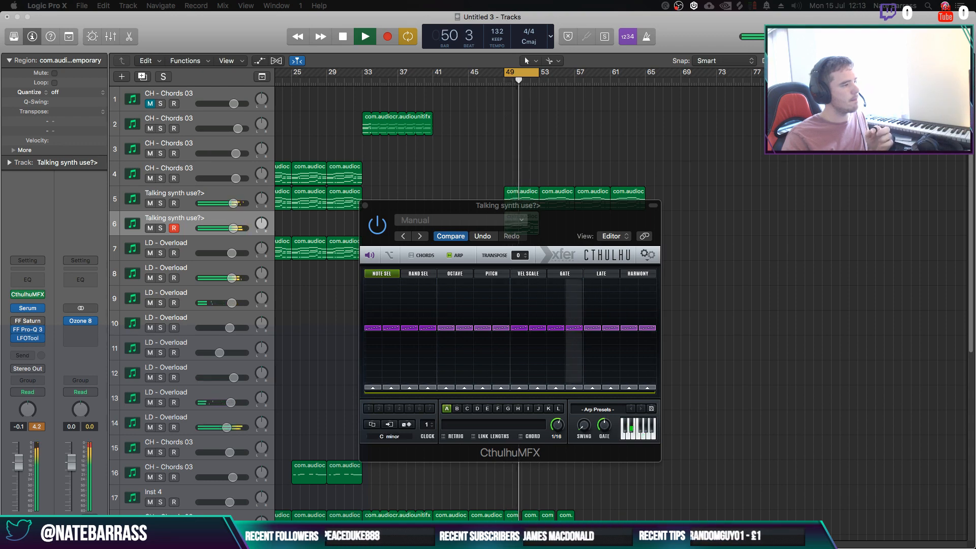
{"action": "key", "text": "s"}
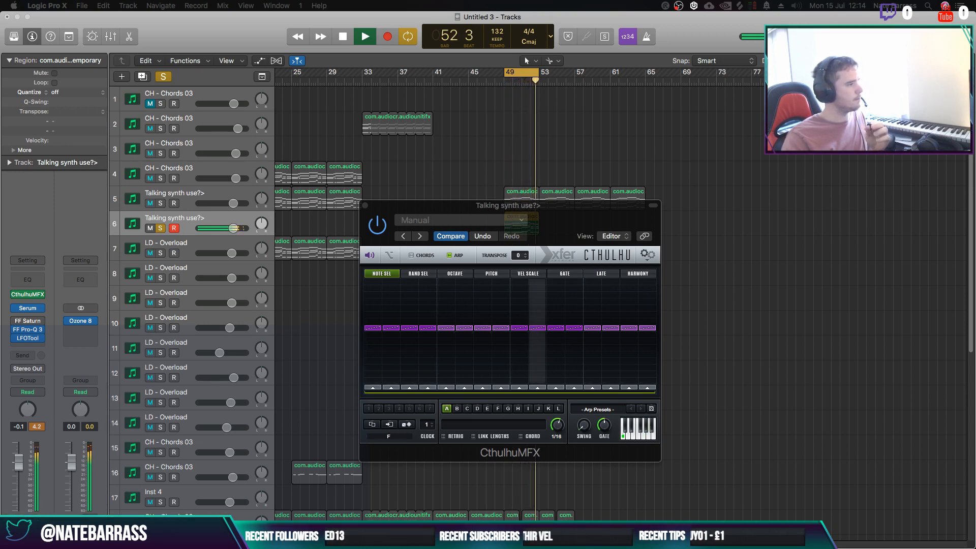
Load an arp preset from the ADSR Sounds M.C.A Arps bank in CthulhuMFX and audition onward to ADSR ARP 07
{"action": "left_click", "coordinate": [634, 409]}
{"action": "mouse_move", "coordinate": [661, 436]}
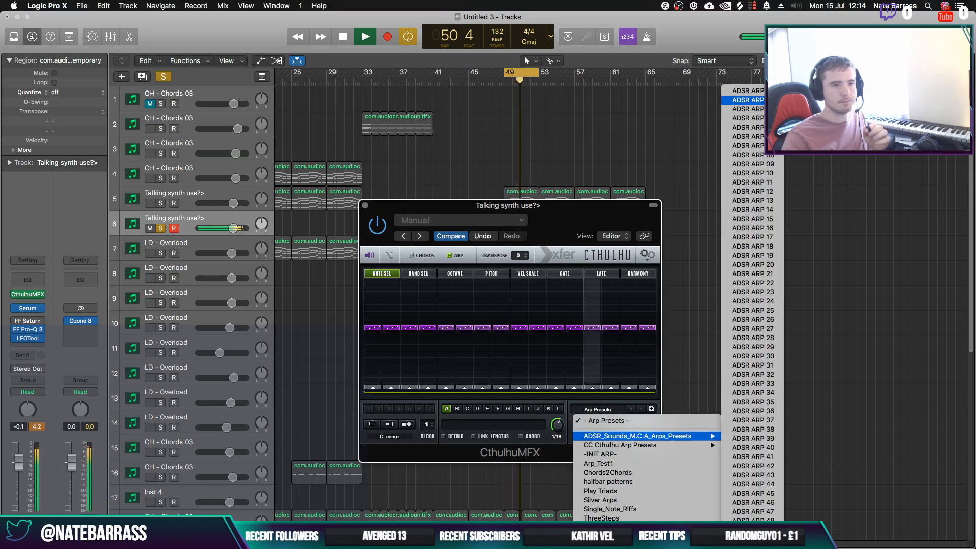
{"action": "left_click", "coordinate": [767, 99]}
{"action": "left_click_drag", "start_coordinate": [571, 209], "coordinate": [702, 190]}
{"action": "left_click", "coordinate": [771, 391]}
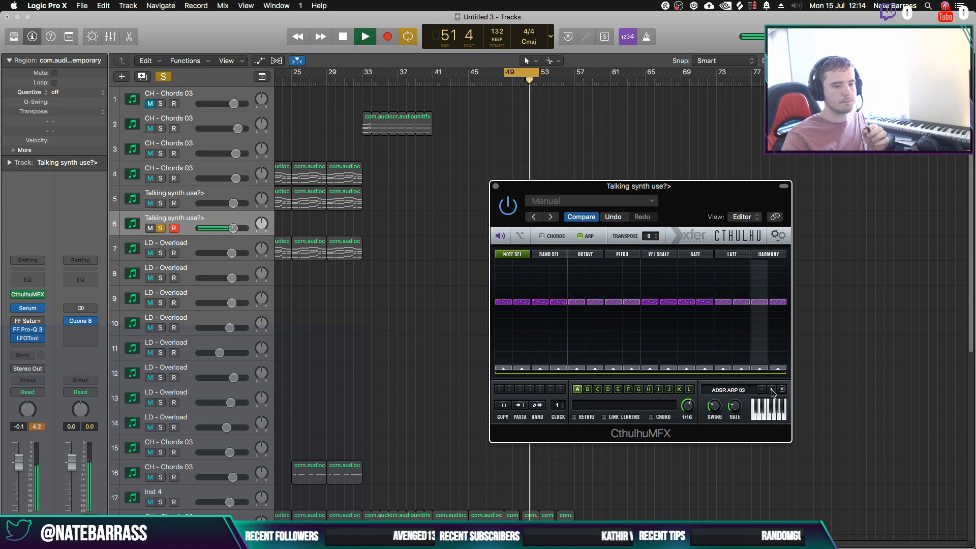
{"action": "left_click", "coordinate": [772, 391]}
{"action": "left_click", "coordinate": [772, 391]}
{"action": "left_click", "coordinate": [772, 390]}
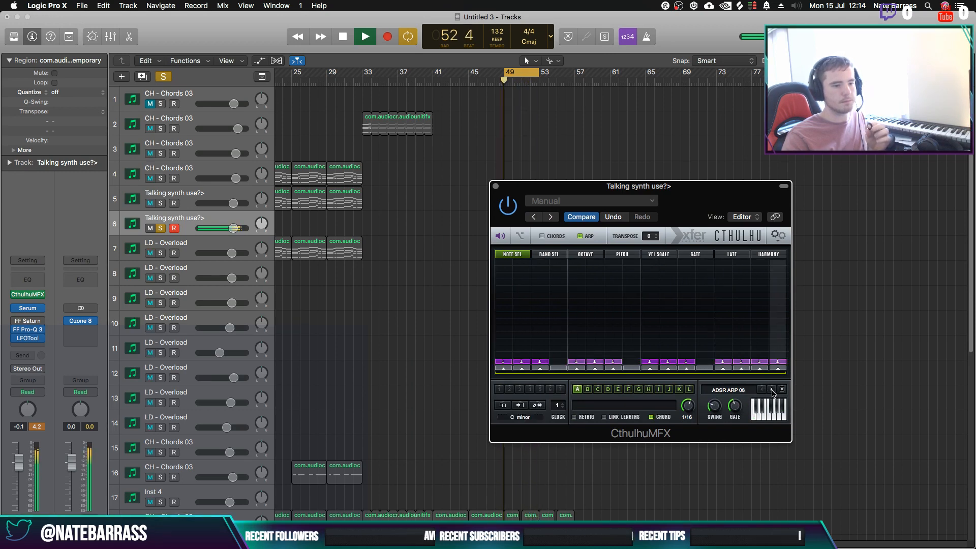
{"action": "left_click", "coordinate": [772, 390]}
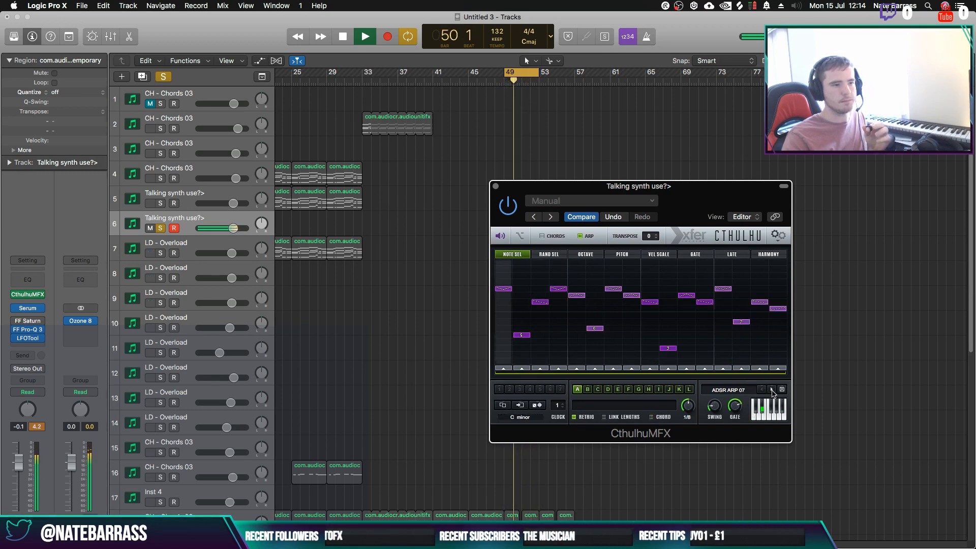
Unsolo the duplicated Talking synth and audition CthulhuMFX arp presets one by one in the full mix, up to ADSR ARP 24
{"action": "left_click", "coordinate": [167, 78]}
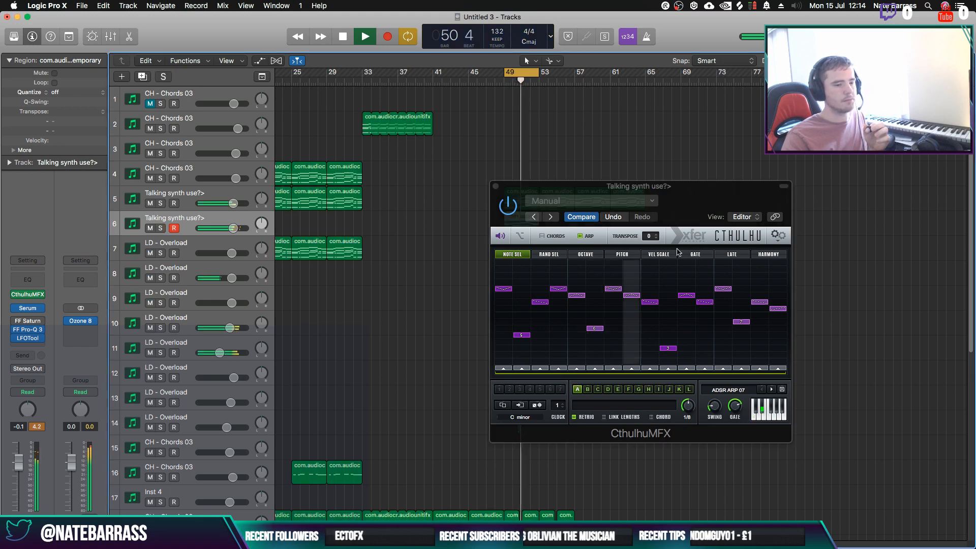
{"action": "left_click", "coordinate": [772, 391]}
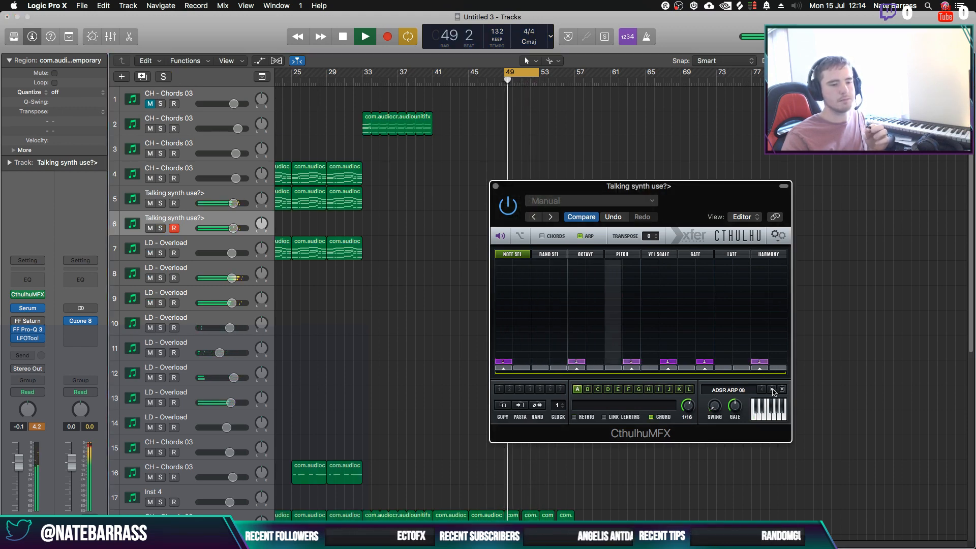
{"action": "left_click", "coordinate": [772, 390]}
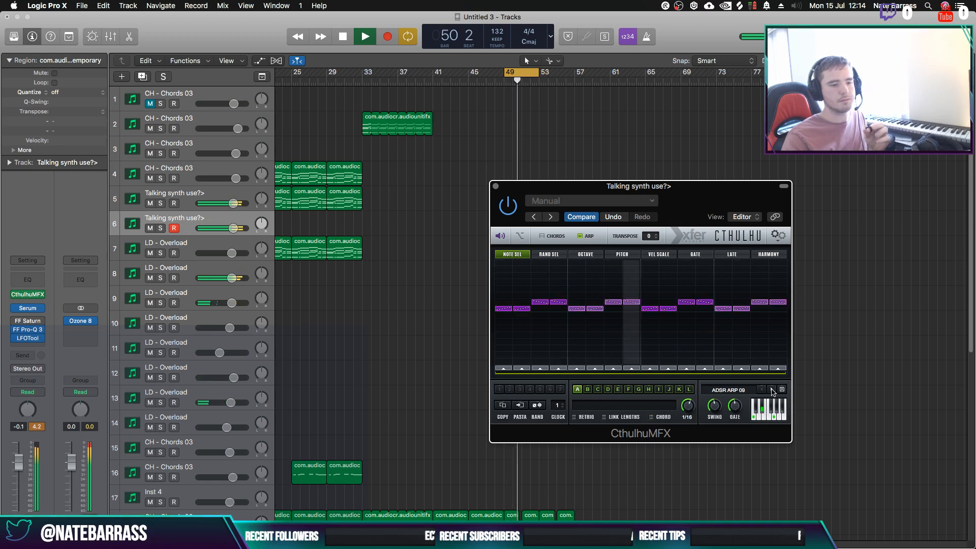
{"action": "left_click", "coordinate": [772, 390]}
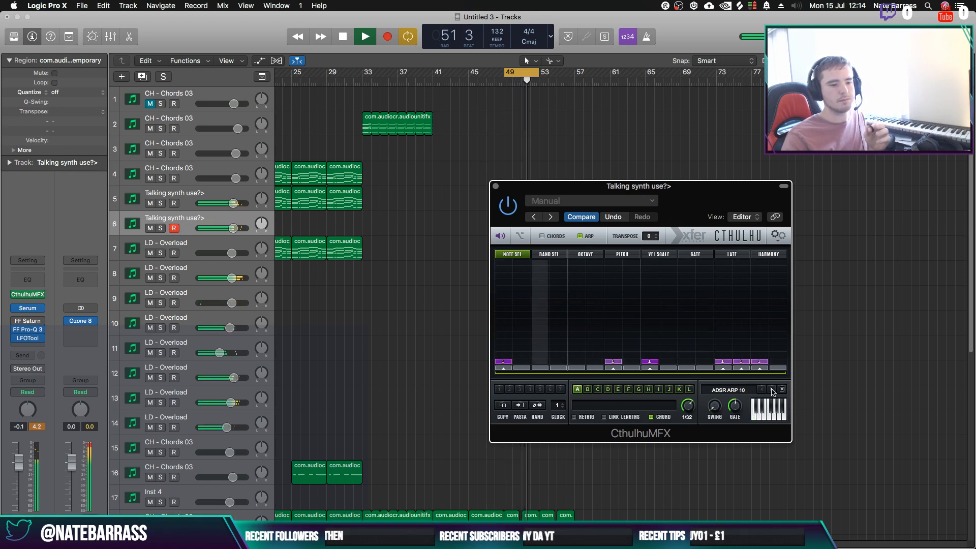
{"action": "left_click", "coordinate": [772, 391]}
{"action": "left_click", "coordinate": [772, 391]}
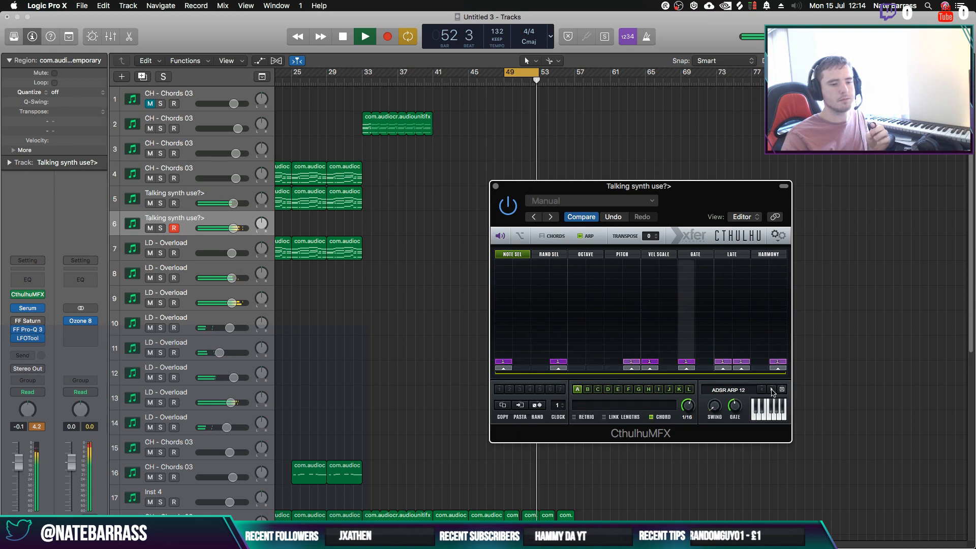
{"action": "left_click", "coordinate": [772, 391]}
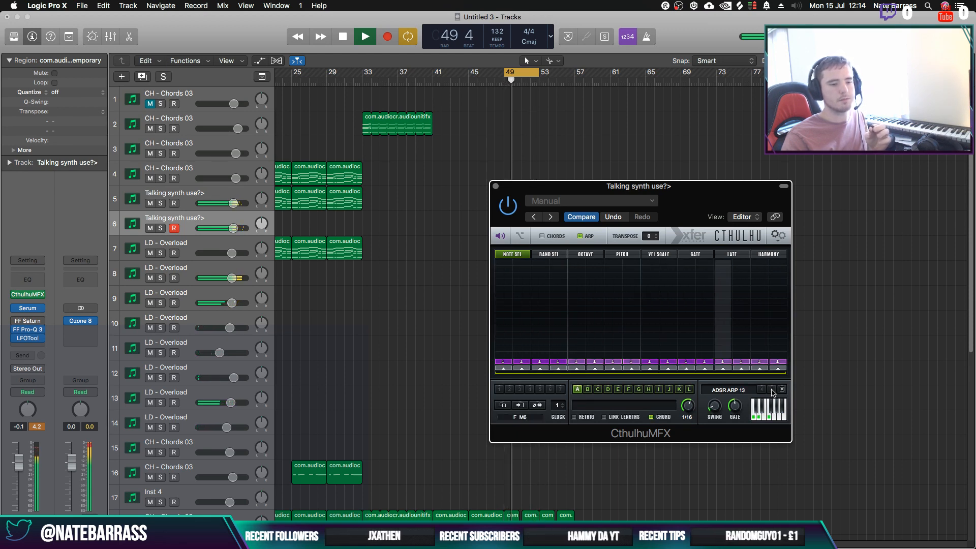
{"action": "left_click", "coordinate": [772, 391]}
{"action": "left_click", "coordinate": [772, 390]}
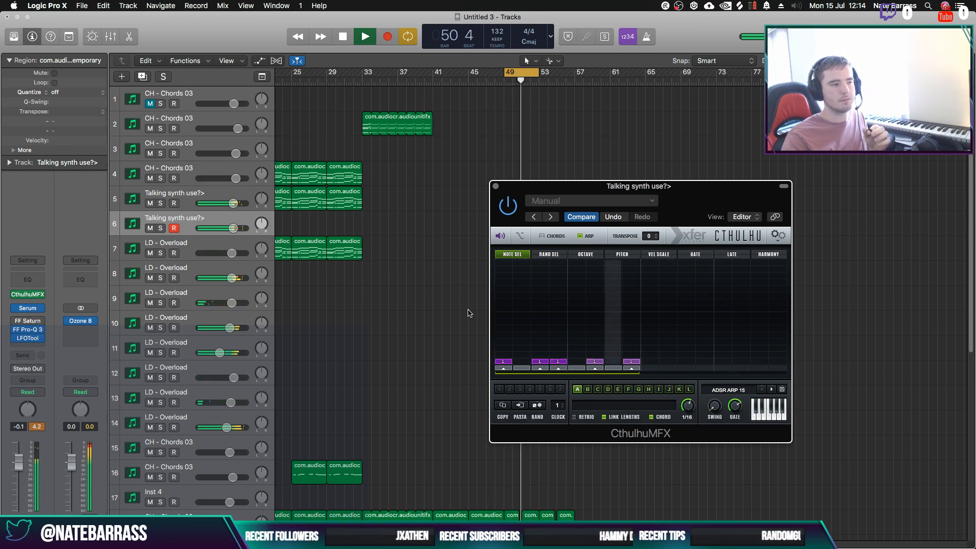
{"action": "left_click", "coordinate": [772, 390]}
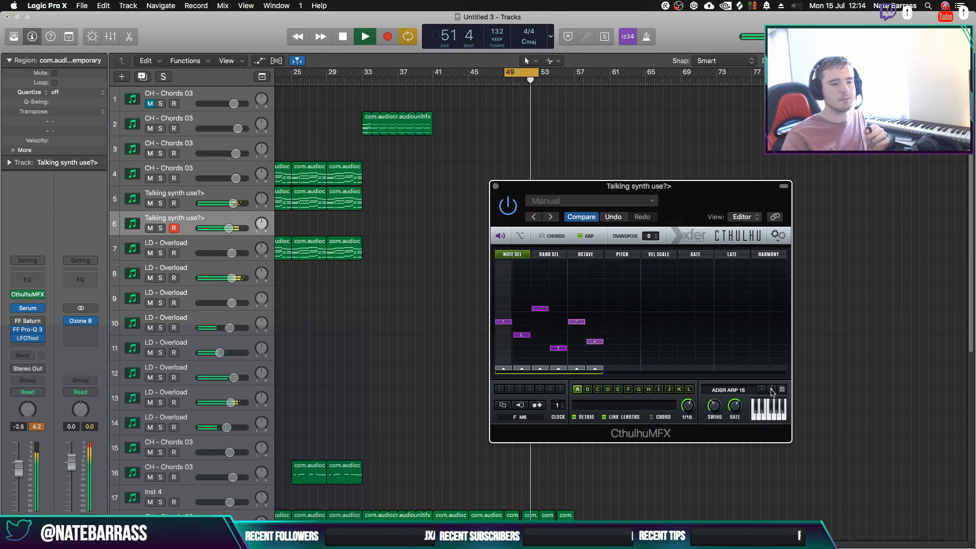
{"action": "left_click", "coordinate": [772, 390]}
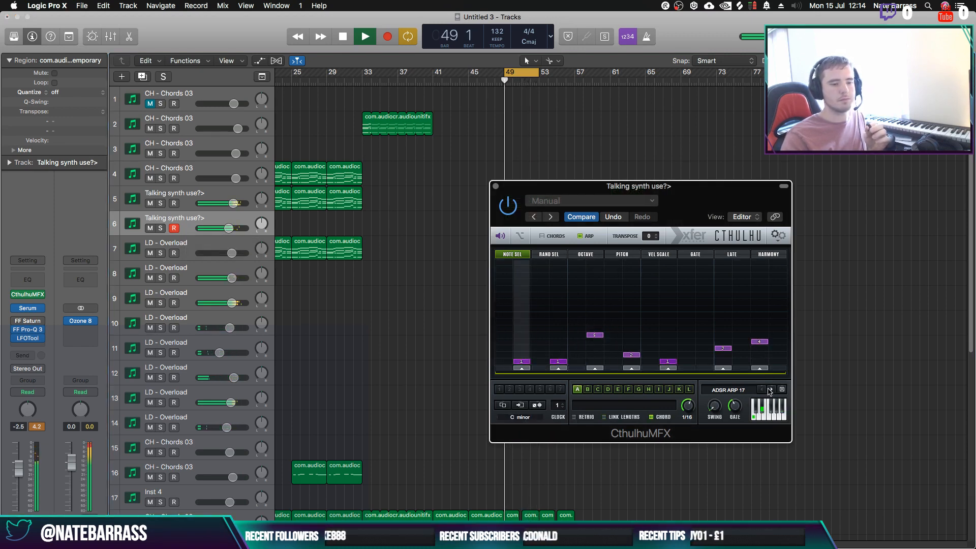
{"action": "left_click", "coordinate": [772, 390]}
{"action": "left_click", "coordinate": [772, 391]}
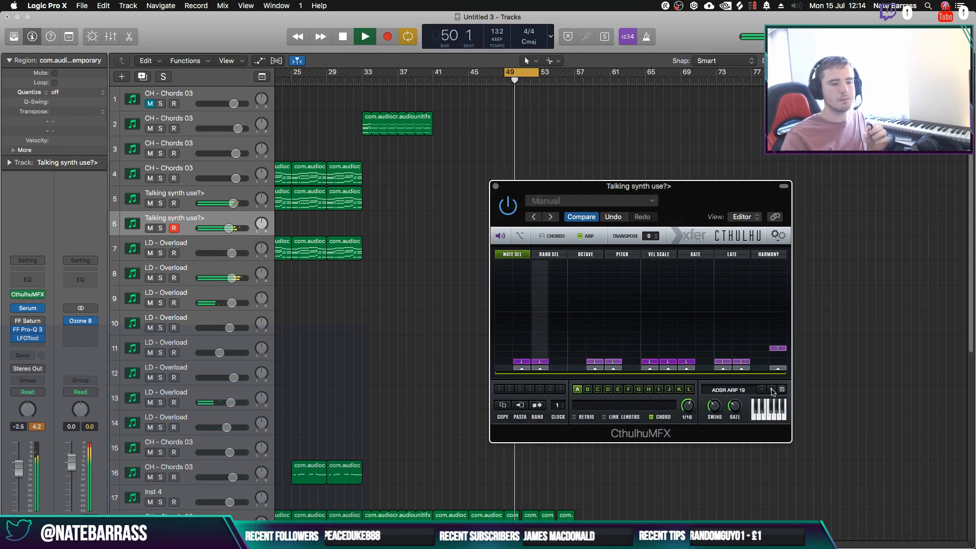
{"action": "left_click", "coordinate": [772, 391]}
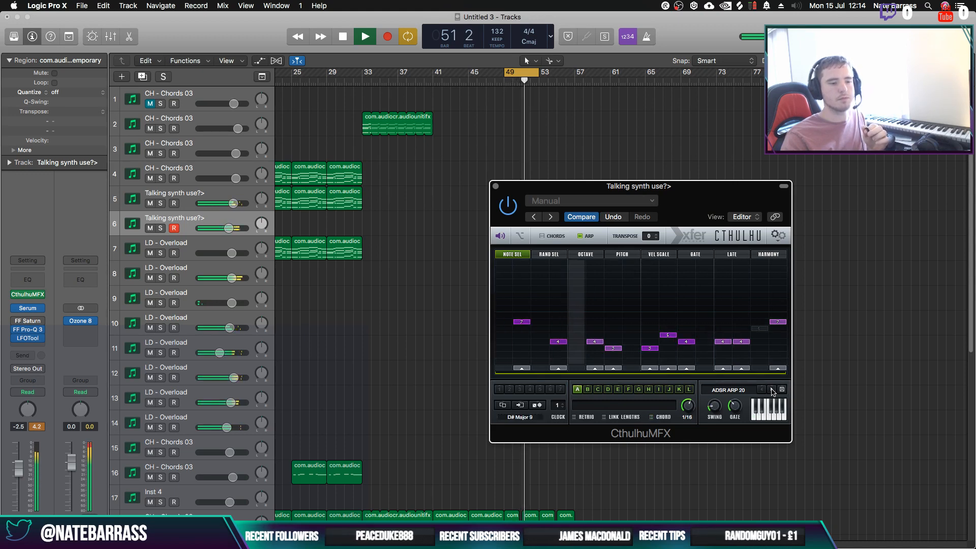
{"action": "left_click", "coordinate": [772, 390]}
{"action": "left_click", "coordinate": [772, 390]}
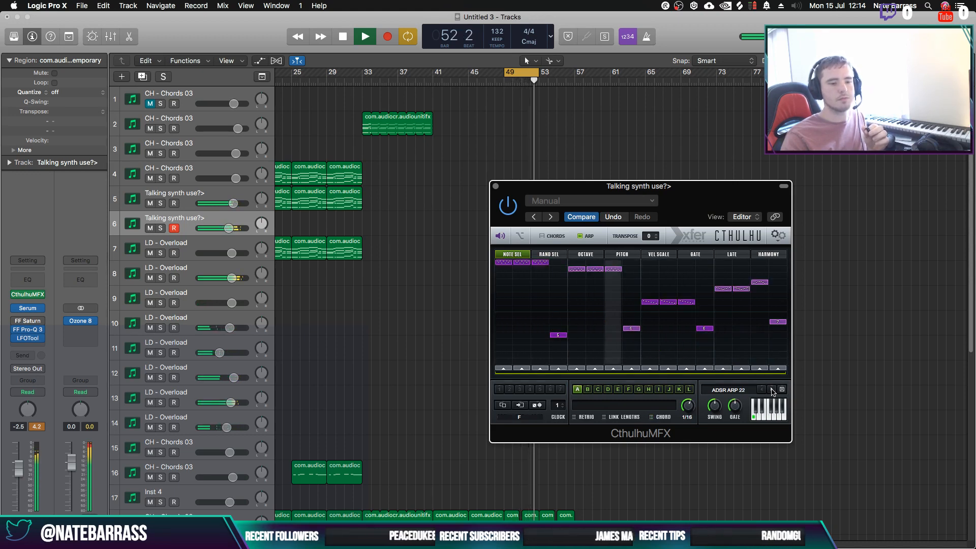
{"action": "left_click", "coordinate": [772, 391]}
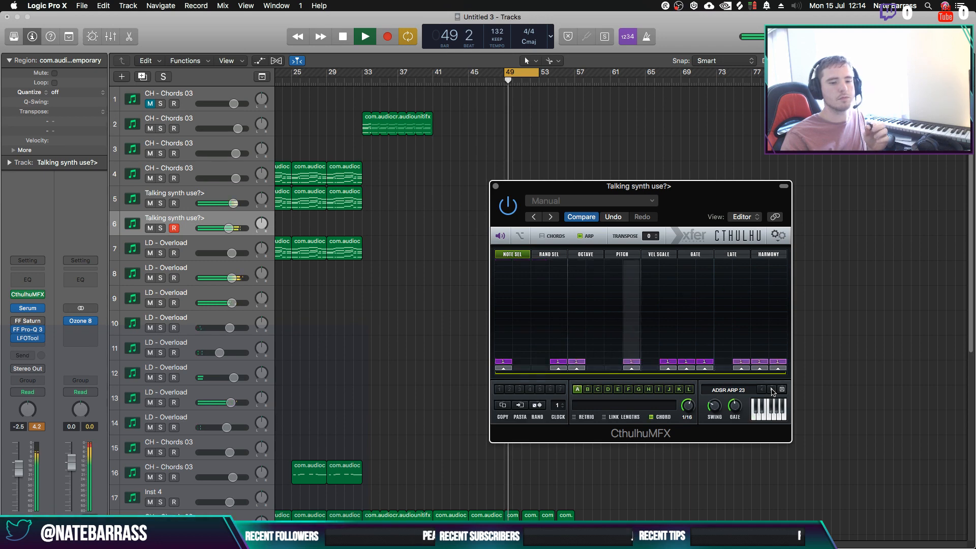
{"action": "left_click", "coordinate": [772, 391]}
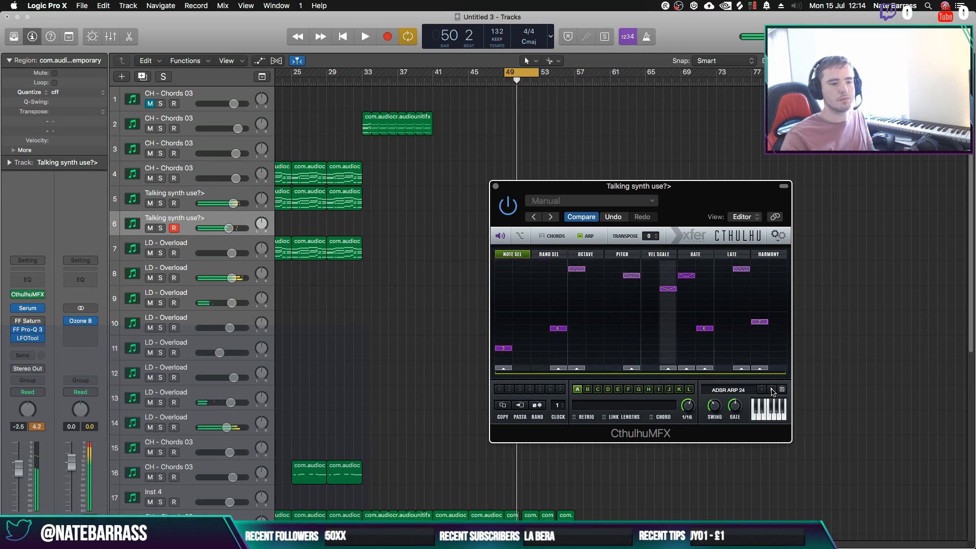
Continue through the CthulhuMFX arp presets from ADSR ARP 25 to ADSR ARP 37, restarting playback between presets to compare the patterns
{"action": "left_click", "coordinate": [772, 390]}
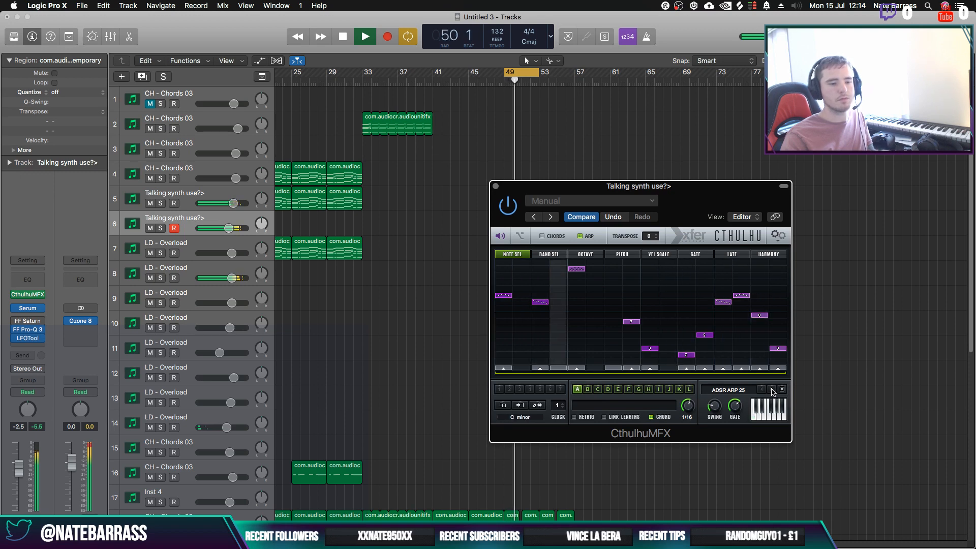
{"action": "left_click", "coordinate": [771, 390]}
{"action": "left_click", "coordinate": [772, 391]}
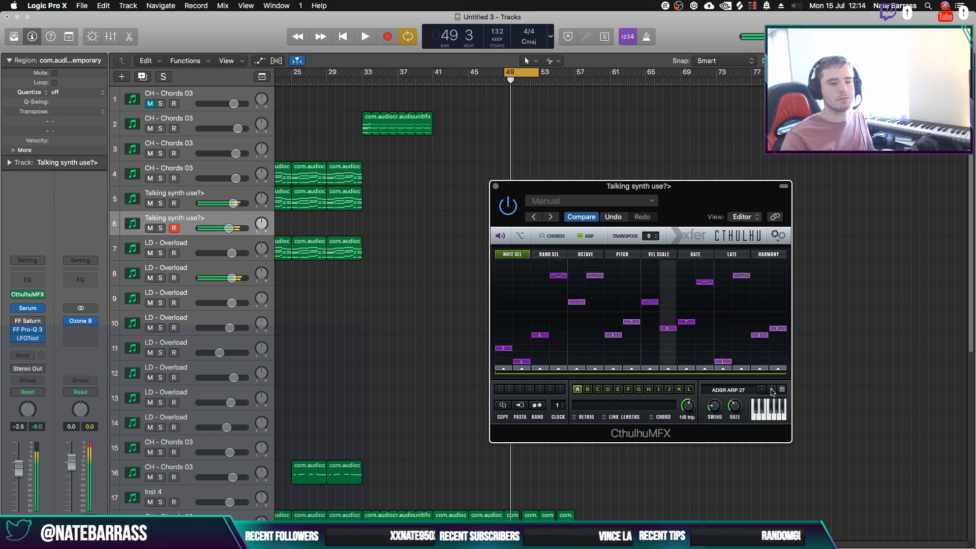
{"action": "left_click", "coordinate": [772, 390]}
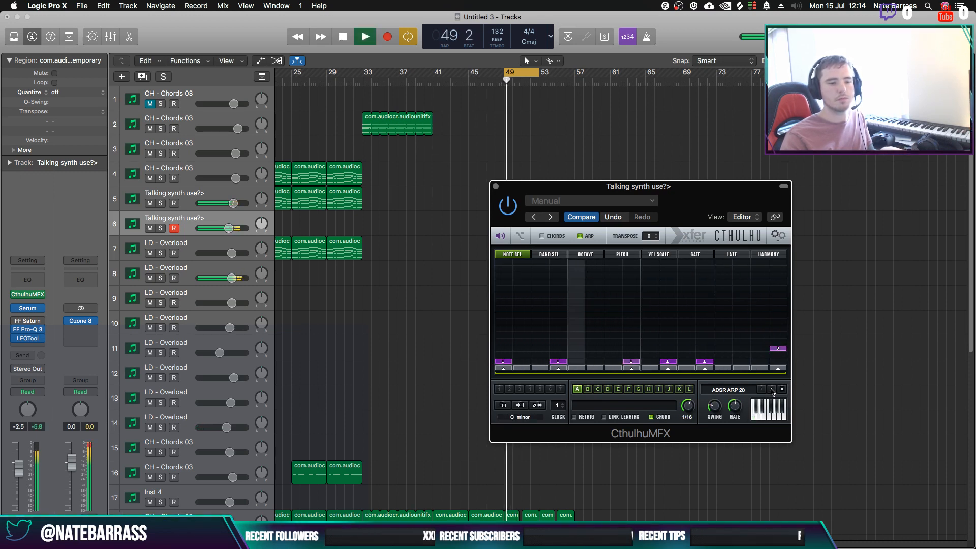
{"action": "left_click", "coordinate": [772, 391]}
{"action": "left_click", "coordinate": [772, 391]}
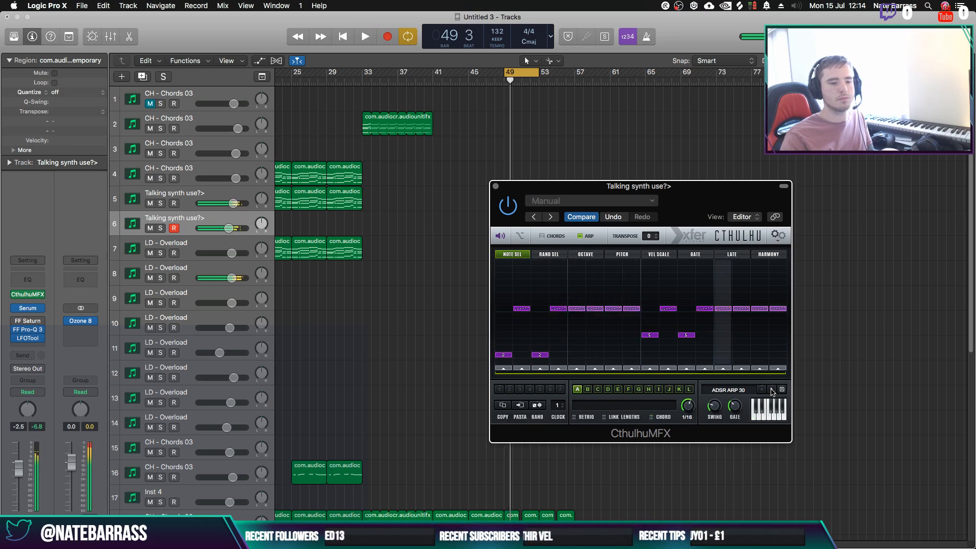
{"action": "left_click", "coordinate": [772, 391]}
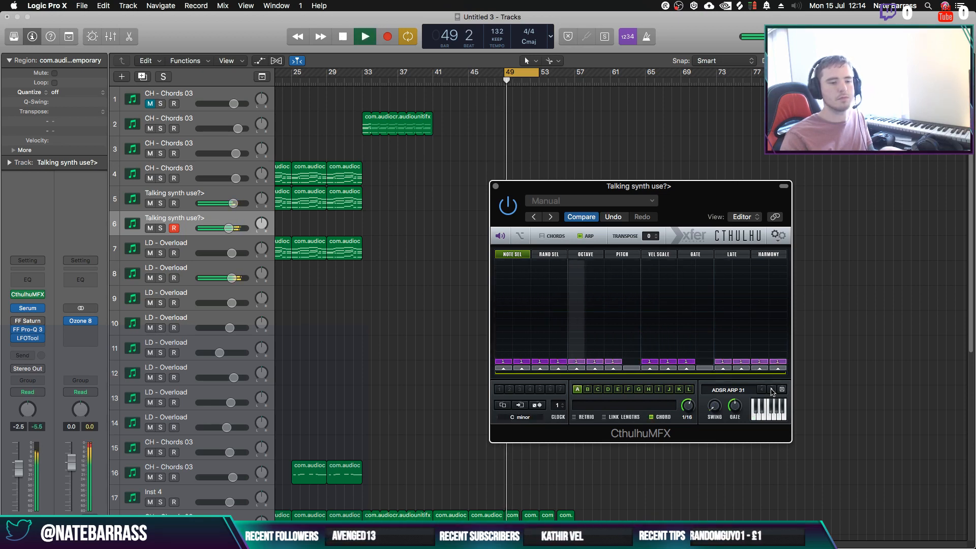
{"action": "left_click", "coordinate": [772, 391]}
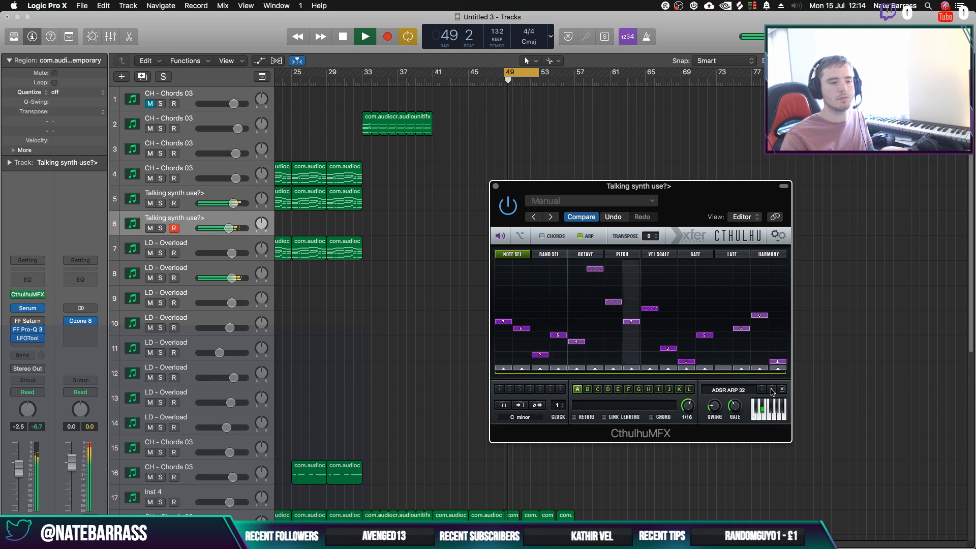
{"action": "left_click", "coordinate": [772, 390]}
{"action": "key", "text": "space"}
{"action": "left_click", "coordinate": [772, 391]}
{"action": "key", "text": "space"}
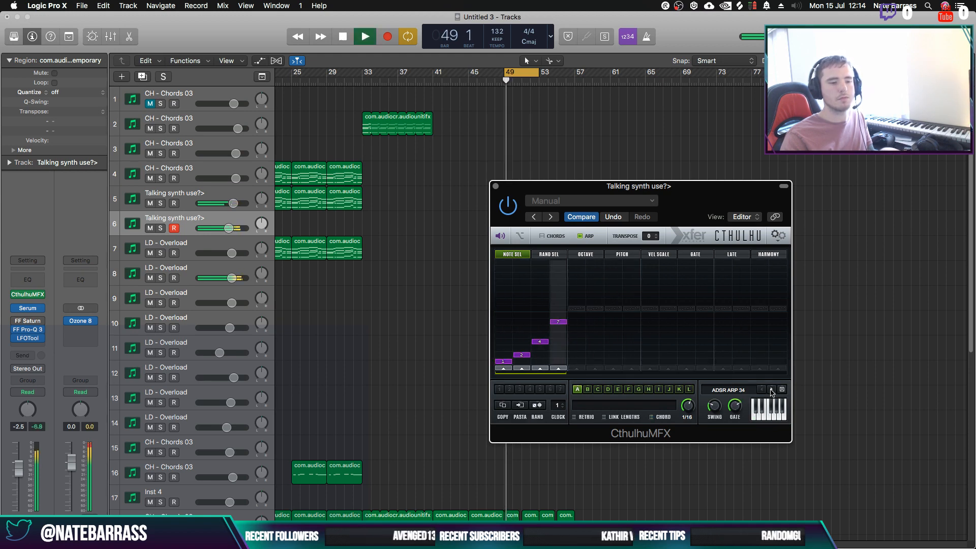
{"action": "left_click", "coordinate": [772, 391]}
{"action": "key", "text": "space"}
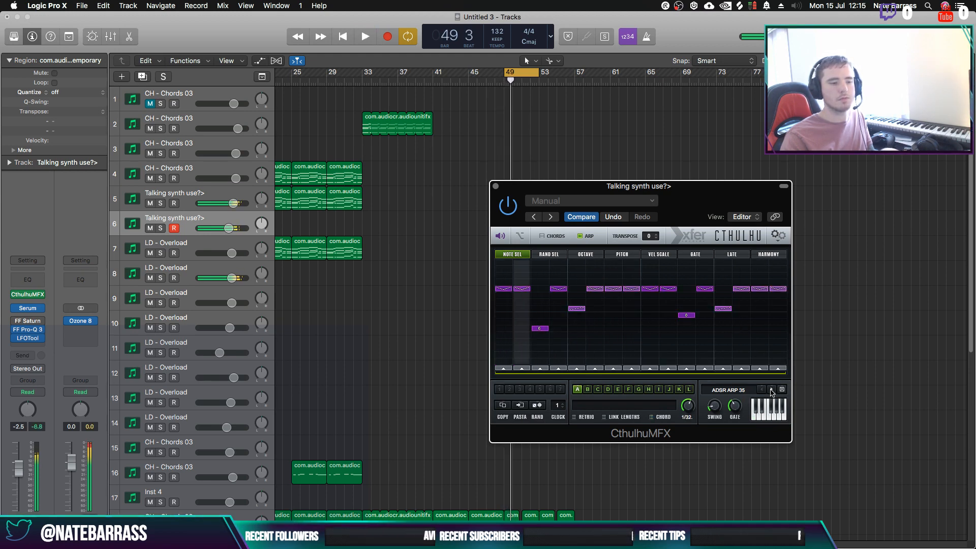
{"action": "left_click", "coordinate": [772, 391]}
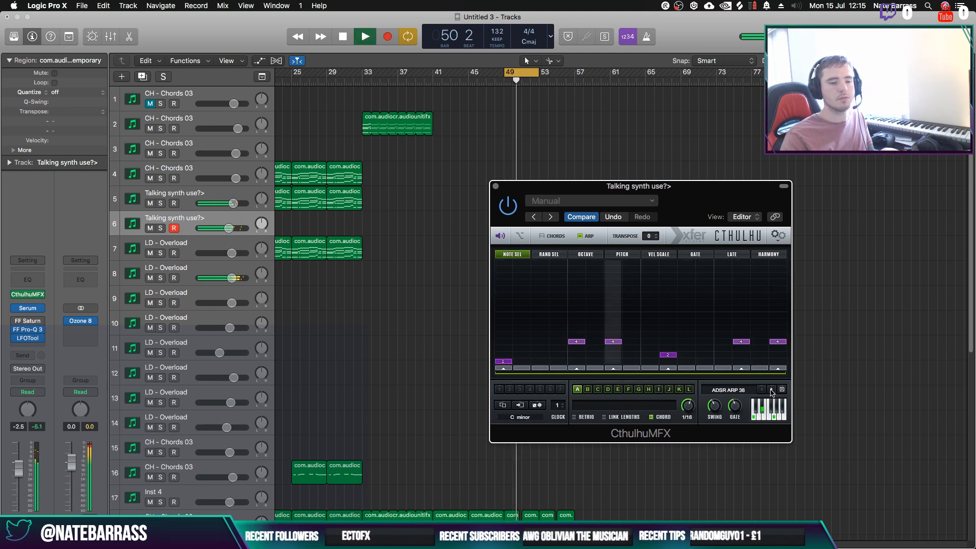
{"action": "left_click", "coordinate": [772, 390]}
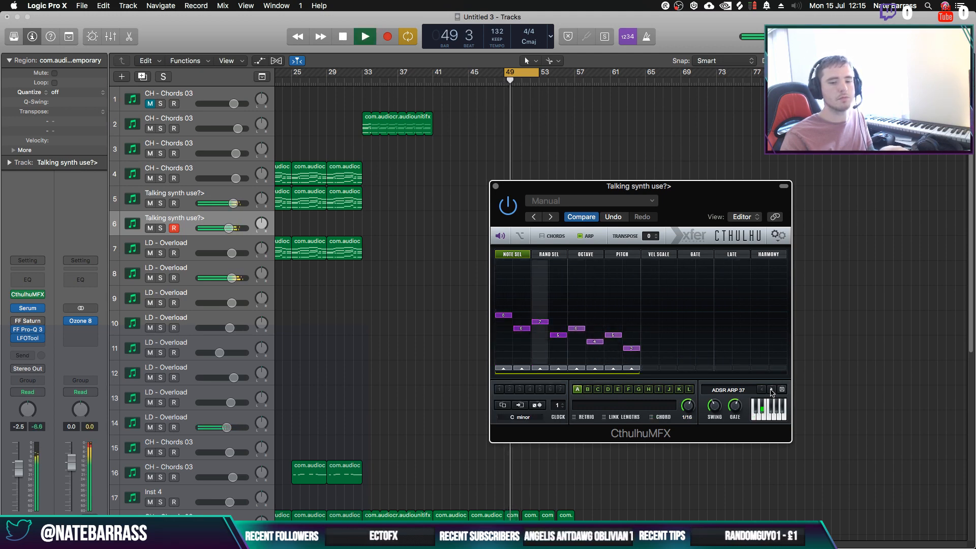
Audition the remaining CthulhuMFX presets of the ADSR bank in the full mix, from ADSR ARP 38 onward until the list wraps to ADSR ARP 01
{"action": "left_click", "coordinate": [772, 390]}
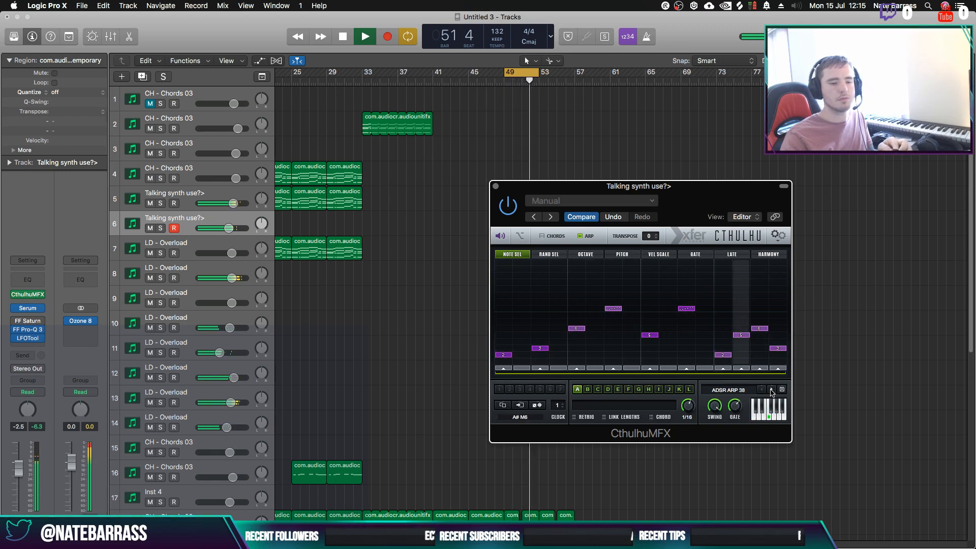
{"action": "left_click", "coordinate": [772, 390]}
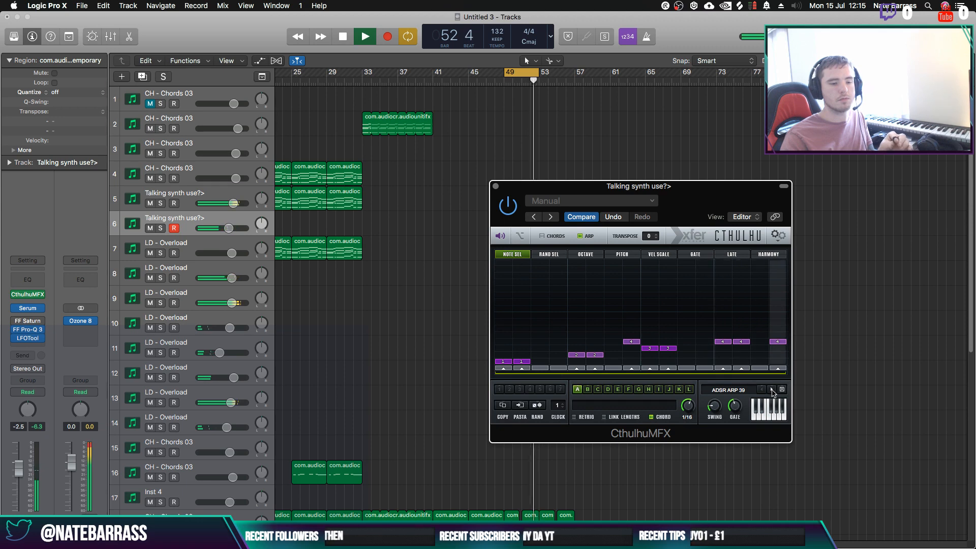
{"action": "left_click", "coordinate": [771, 391]}
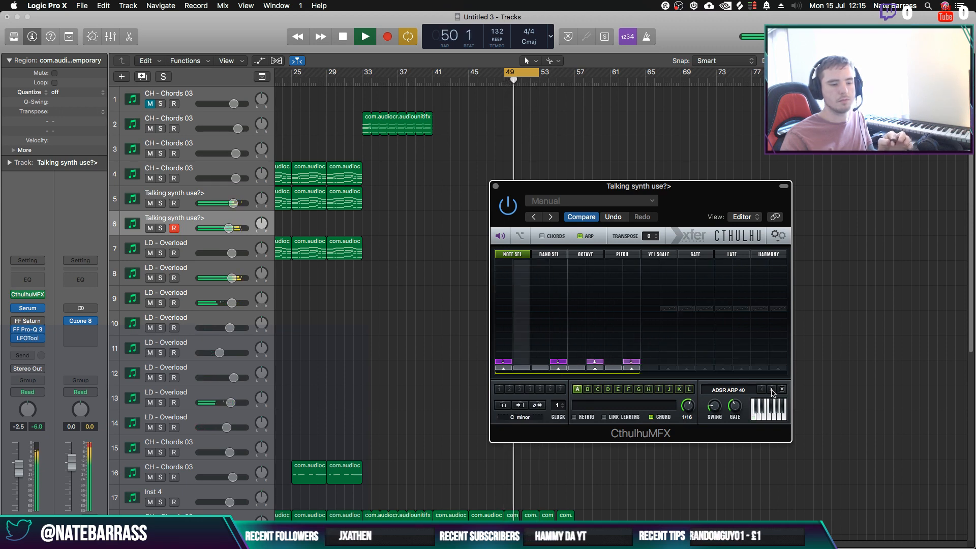
{"action": "left_click", "coordinate": [772, 391]}
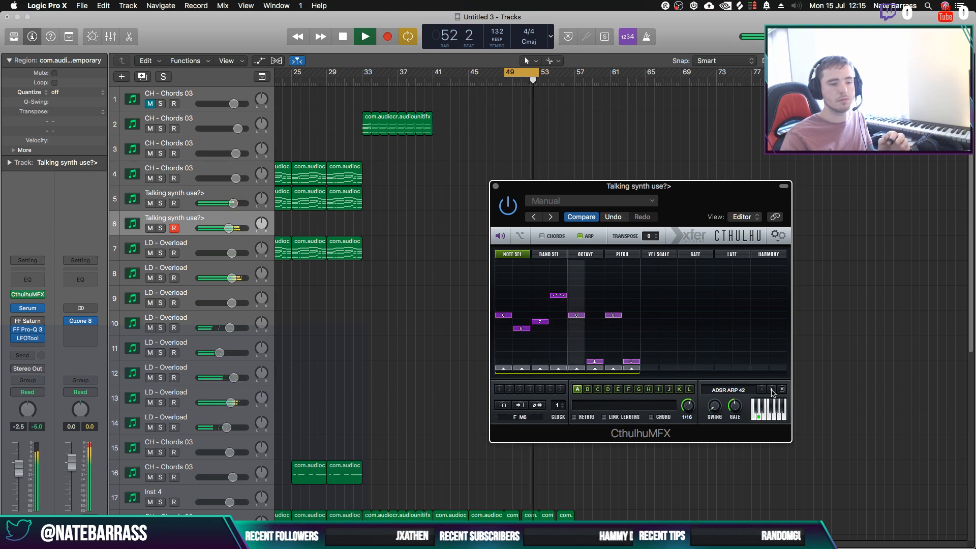
{"action": "left_click", "coordinate": [772, 391]}
{"action": "left_click", "coordinate": [772, 391]}
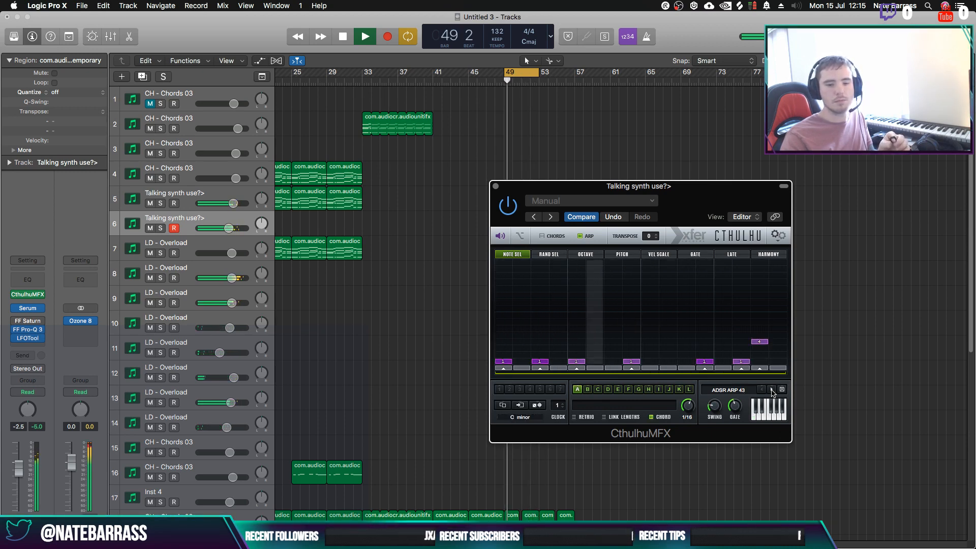
{"action": "left_click", "coordinate": [772, 390]}
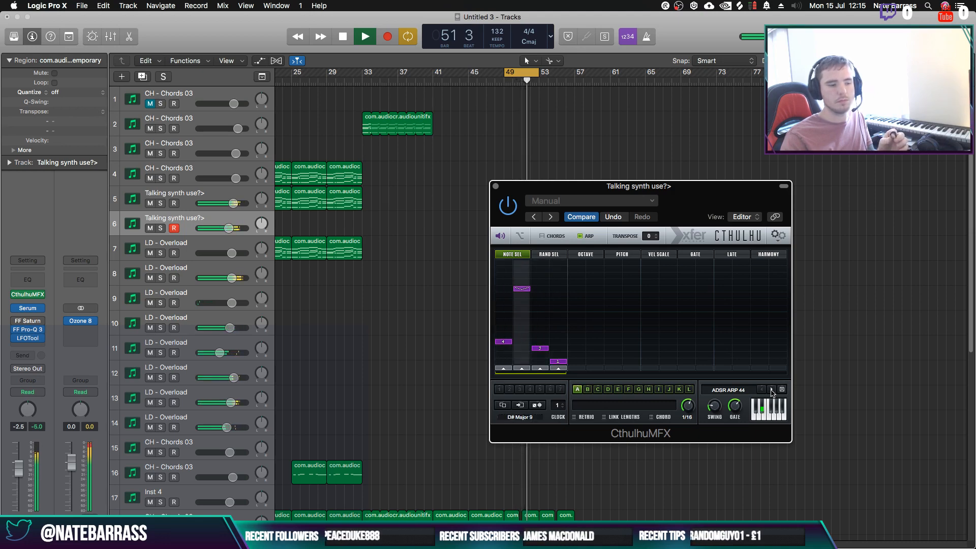
{"action": "left_click", "coordinate": [772, 390]}
{"action": "left_click", "coordinate": [772, 390]}
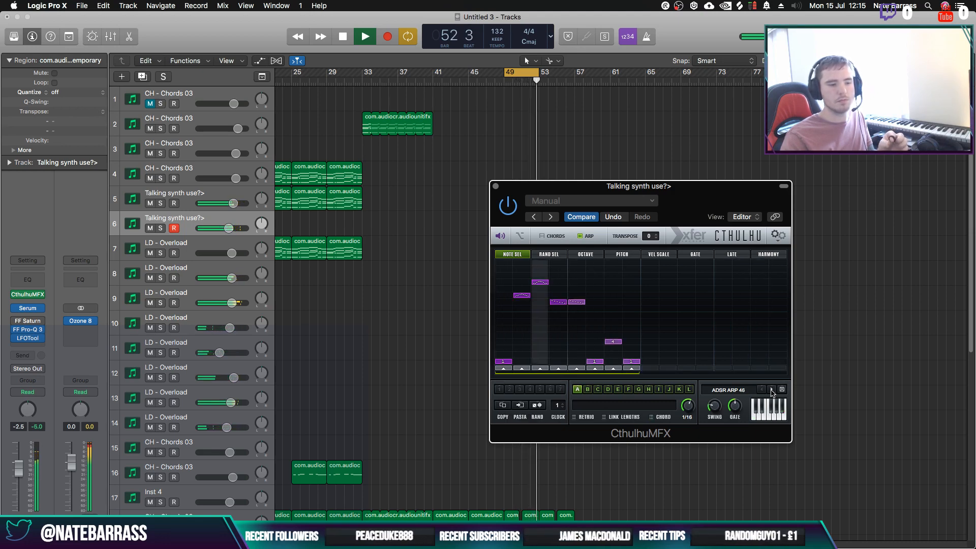
{"action": "left_click", "coordinate": [772, 390]}
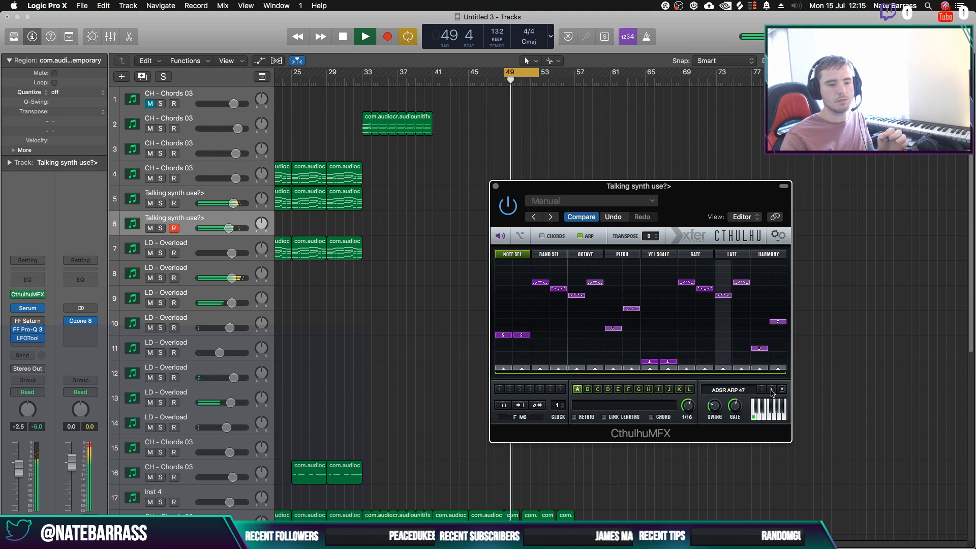
{"action": "left_click", "coordinate": [772, 390]}
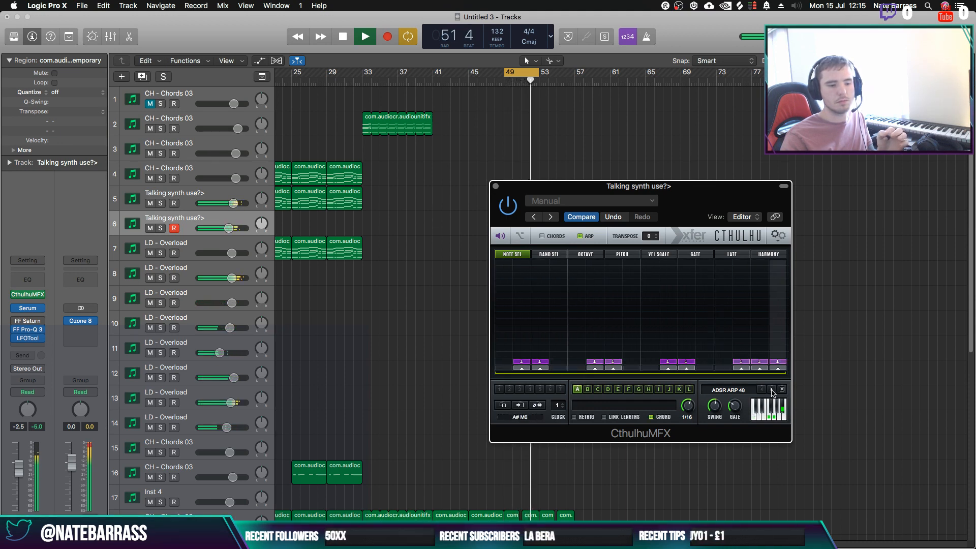
{"action": "left_click", "coordinate": [772, 391]}
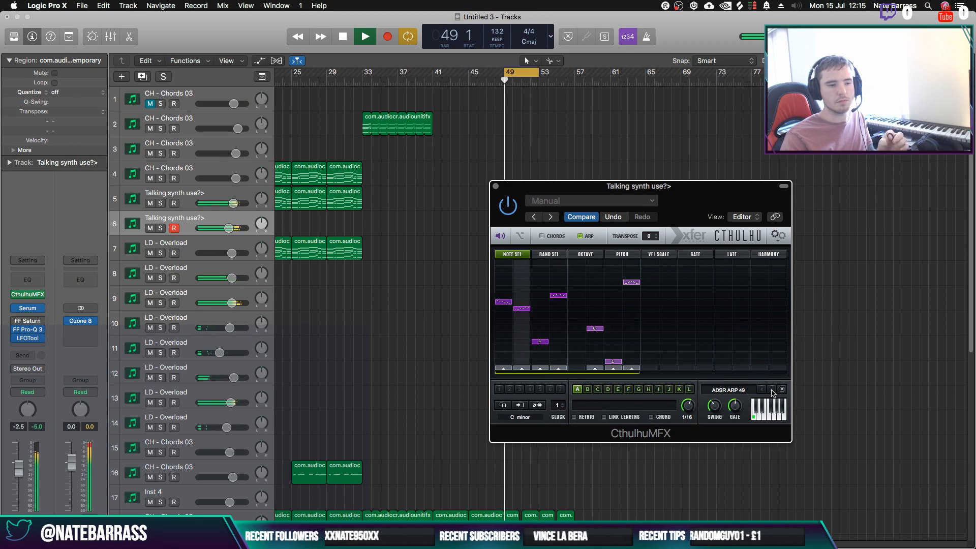
{"action": "left_click", "coordinate": [772, 390]}
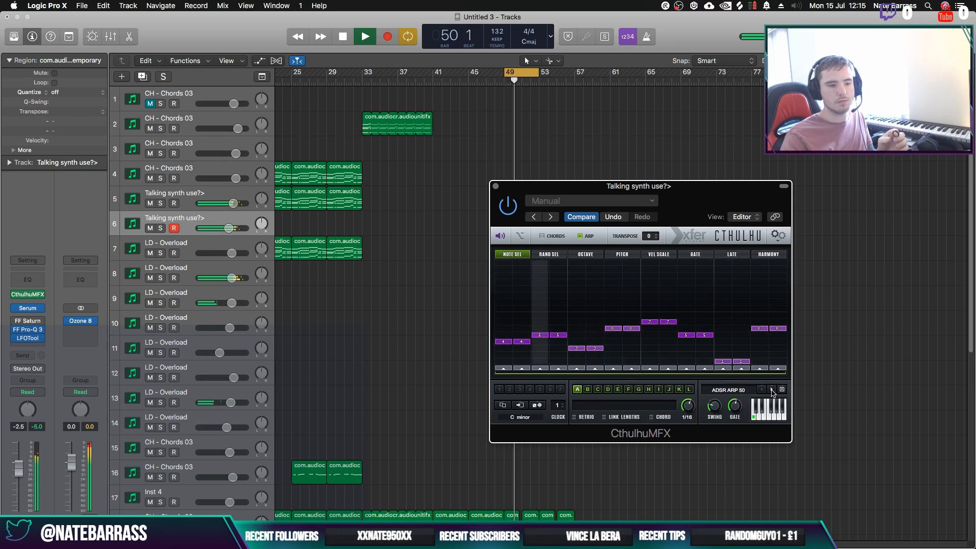
{"action": "left_click", "coordinate": [772, 390]}
Load CC Arp01 from the CC Cthulhu Arp Presets bank, audition onward to CC Arp04, and stop playback
{"action": "left_click", "coordinate": [747, 392]}
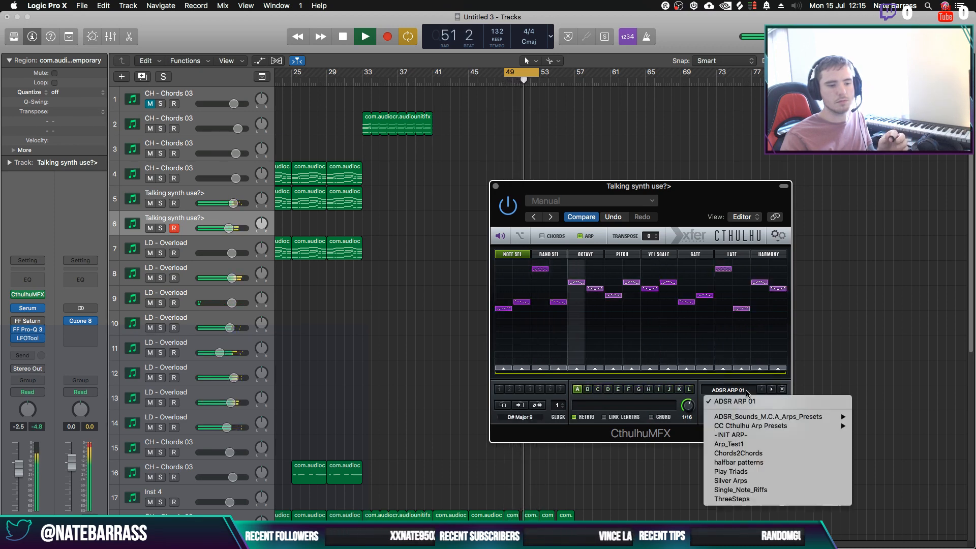
{"action": "mouse_move", "coordinate": [751, 426]}
{"action": "left_click", "coordinate": [880, 276]}
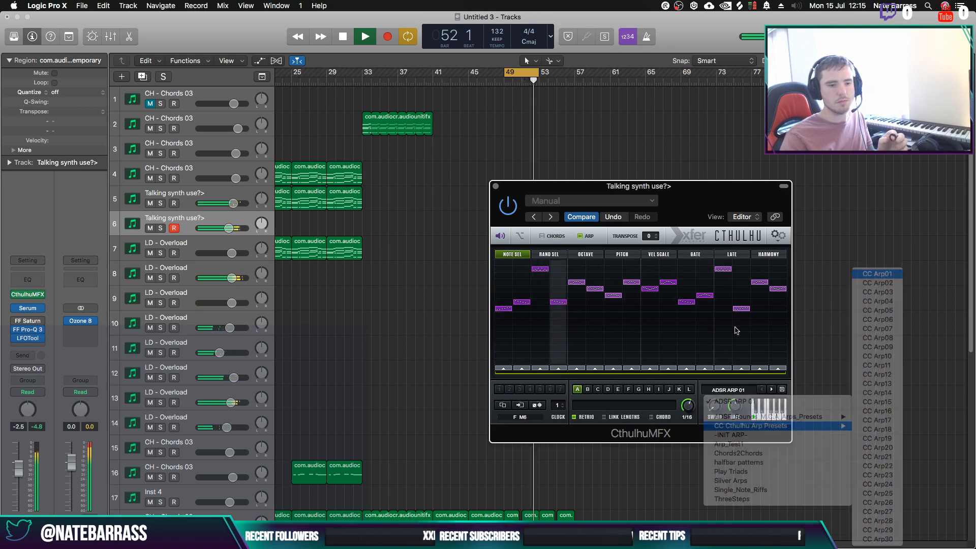
{"action": "left_click", "coordinate": [772, 390]}
{"action": "left_click", "coordinate": [771, 390]}
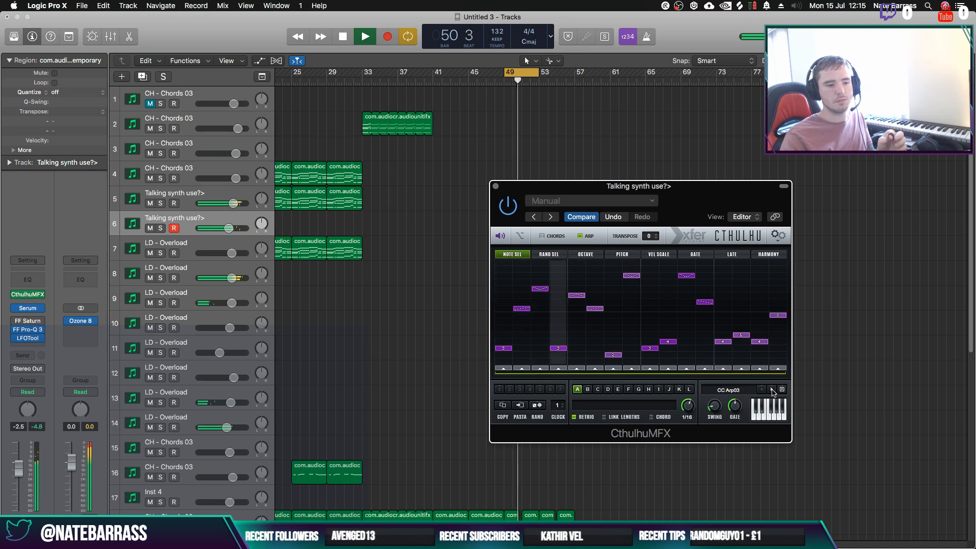
{"action": "left_click", "coordinate": [772, 390]}
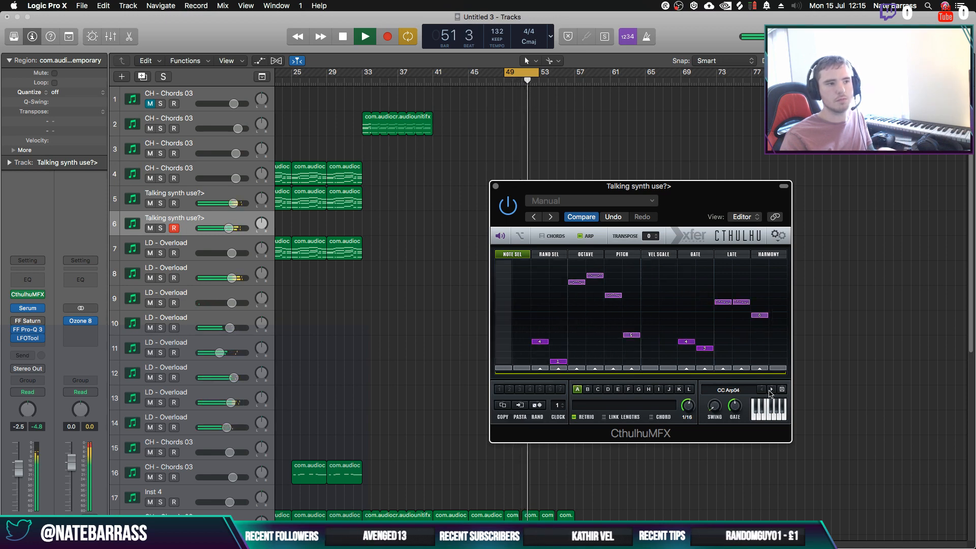
{"action": "key", "text": "space"}
Save the project as the artist's name followed by "- Lash" in Google Drive's Bounces > SoundScapes Of Me > Project Files folder
{"action": "left_click", "coordinate": [82, 5]}
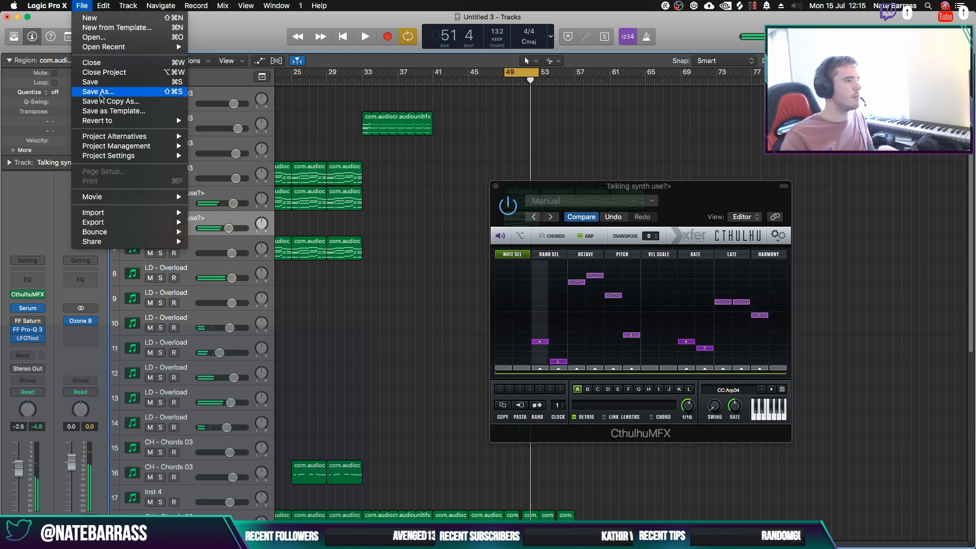
{"action": "key", "text": "shift+super+s"}
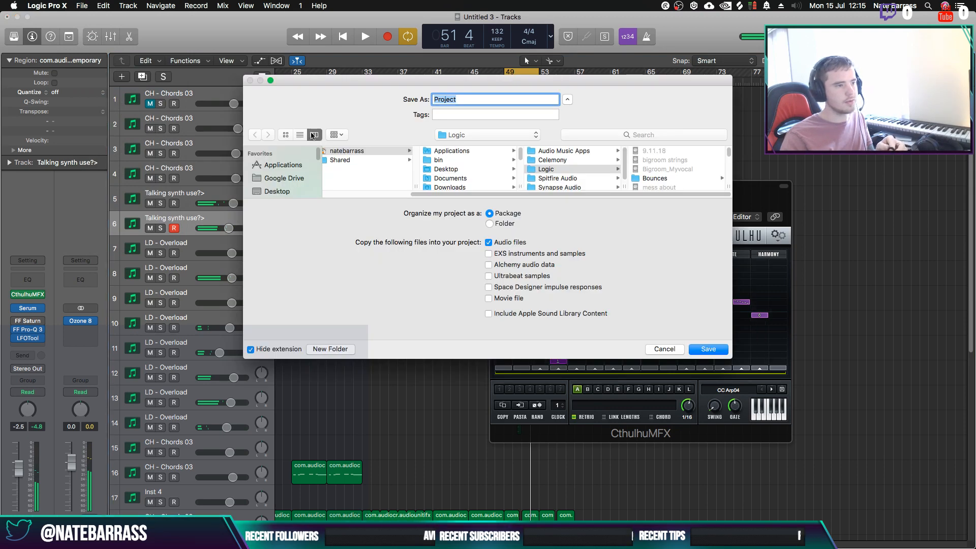
{"action": "left_click", "coordinate": [286, 177]}
{"action": "left_click", "coordinate": [355, 160]}
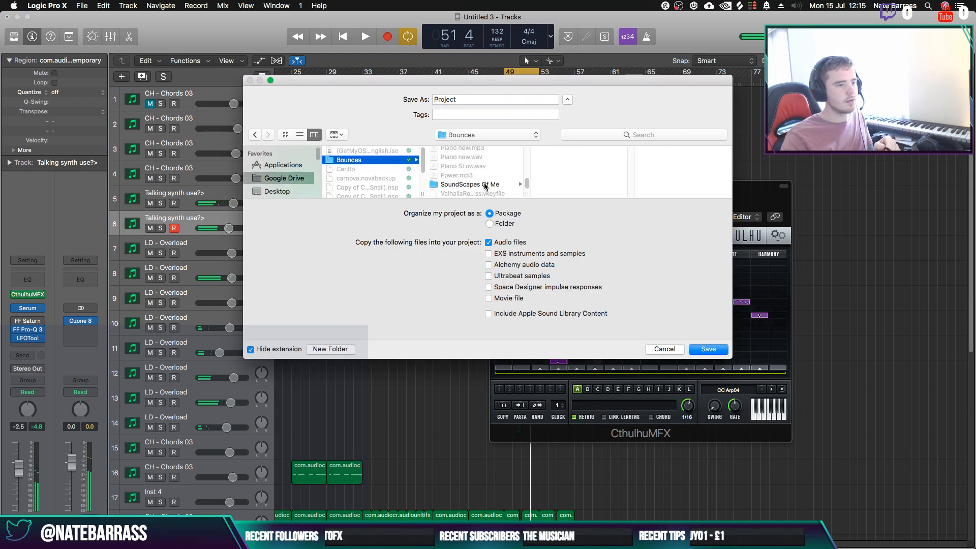
{"action": "left_click", "coordinate": [562, 178]}
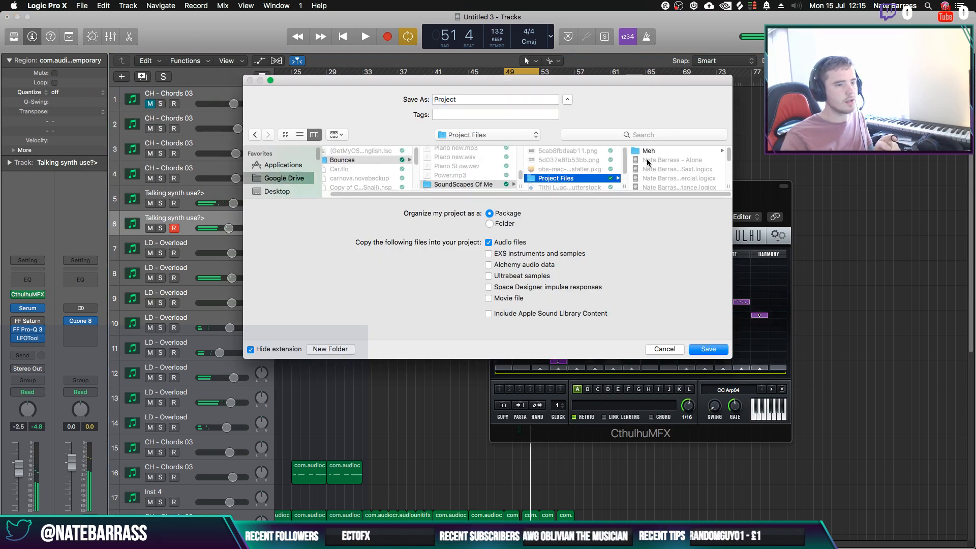
{"action": "left_click", "coordinate": [464, 100]}
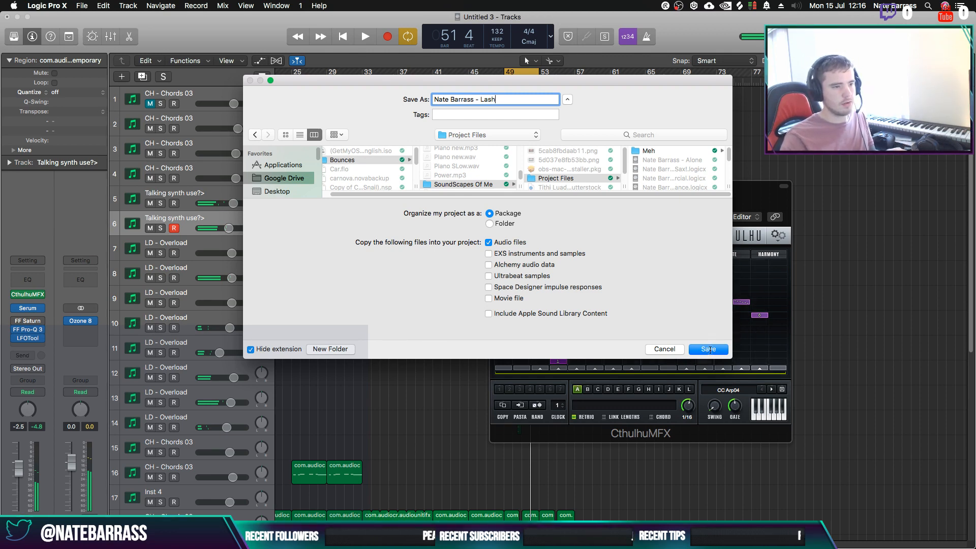
{"action": "left_click", "coordinate": [710, 350]}
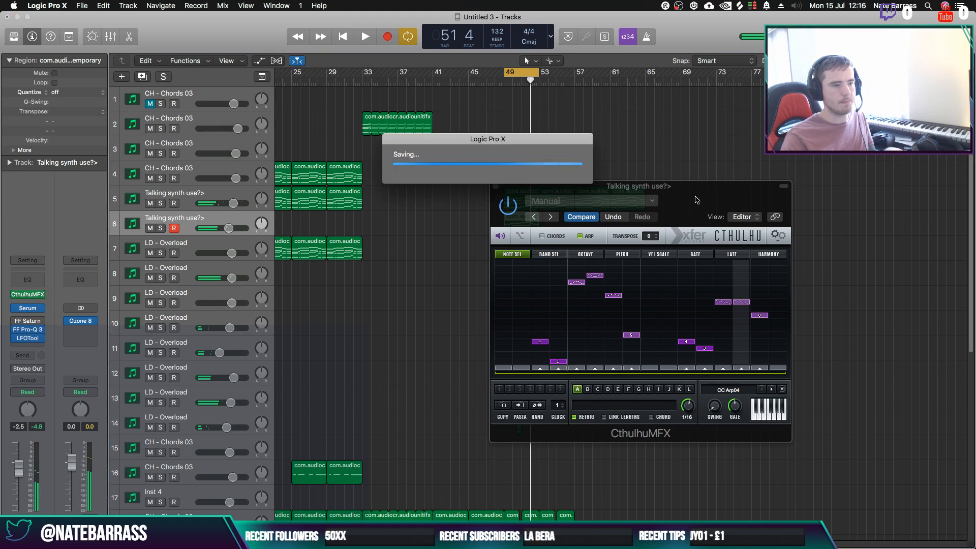
Move the CthulhuMFX window aside and compare arp presets CC Arp04 to CC Arp07, restarting playback for each
{"action": "left_click_drag", "start_coordinate": [697, 200], "coordinate": [646, 187]}
{"action": "key", "text": "space"}
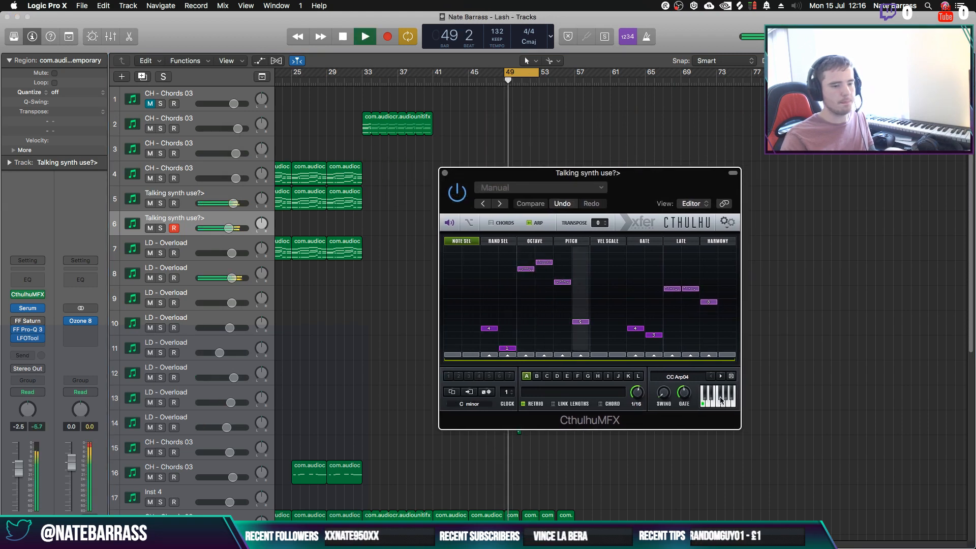
{"action": "key", "text": "space"}
{"action": "left_click", "coordinate": [721, 376]}
{"action": "key", "text": "space"}
{"action": "key", "text": "space"}
{"action": "left_click", "coordinate": [721, 376]}
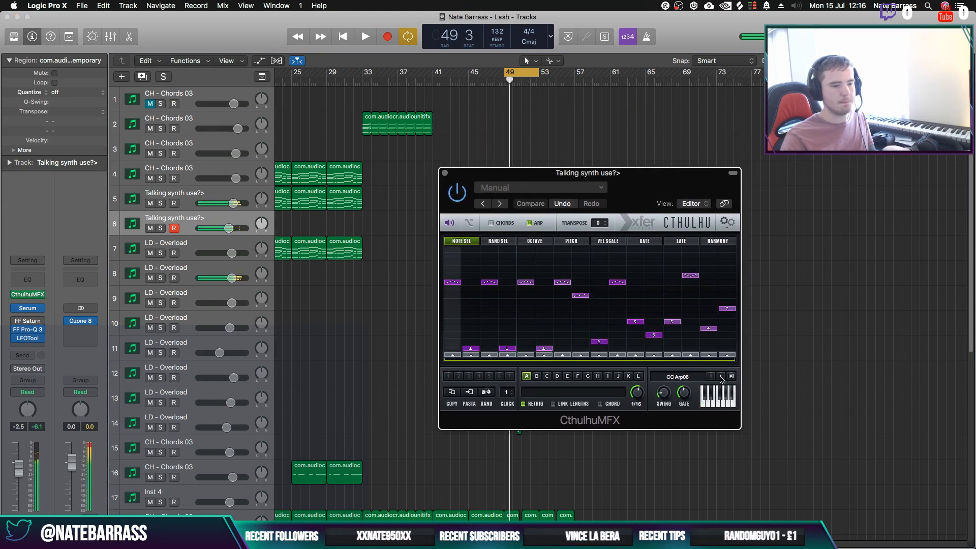
{"action": "key", "text": "space"}
{"action": "left_click", "coordinate": [721, 377]}
{"action": "key", "text": "space"}
{"action": "key", "text": "space"}
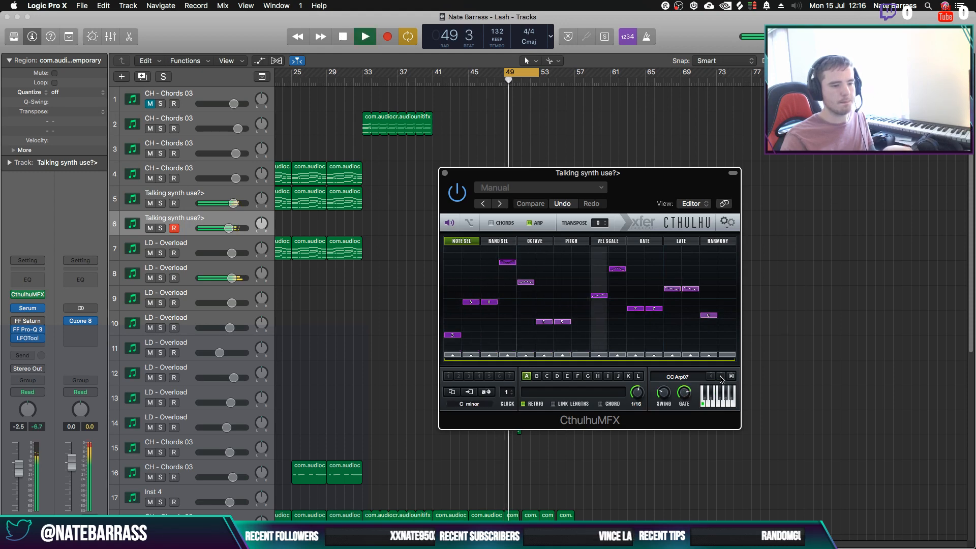
Continue through the CthulhuMFX arp presets from CC Arp08 to CC Arp11, restarting playback between presets
{"action": "key", "text": "space"}
{"action": "left_click", "coordinate": [721, 377]}
{"action": "key", "text": "space"}
{"action": "key", "text": "space"}
{"action": "left_click", "coordinate": [721, 377]}
{"action": "key", "text": "space"}
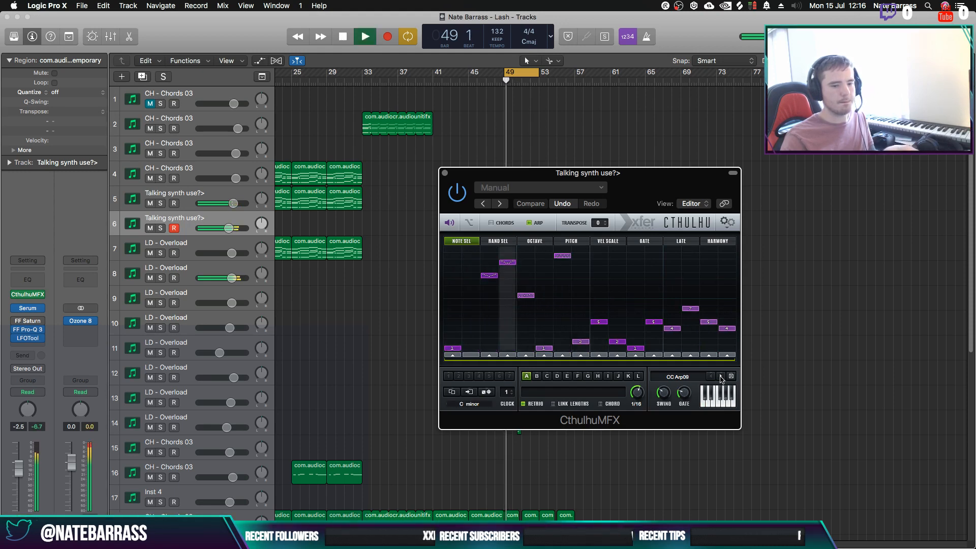
{"action": "key", "text": "space"}
{"action": "left_click", "coordinate": [721, 376]}
{"action": "key", "text": "space"}
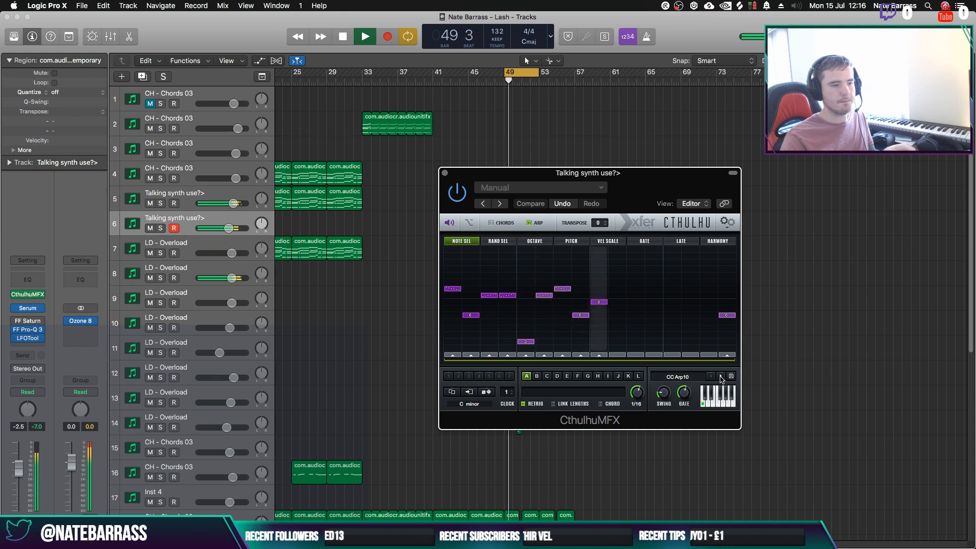
{"action": "key", "text": "space"}
{"action": "left_click", "coordinate": [721, 377]}
{"action": "key", "text": "space"}
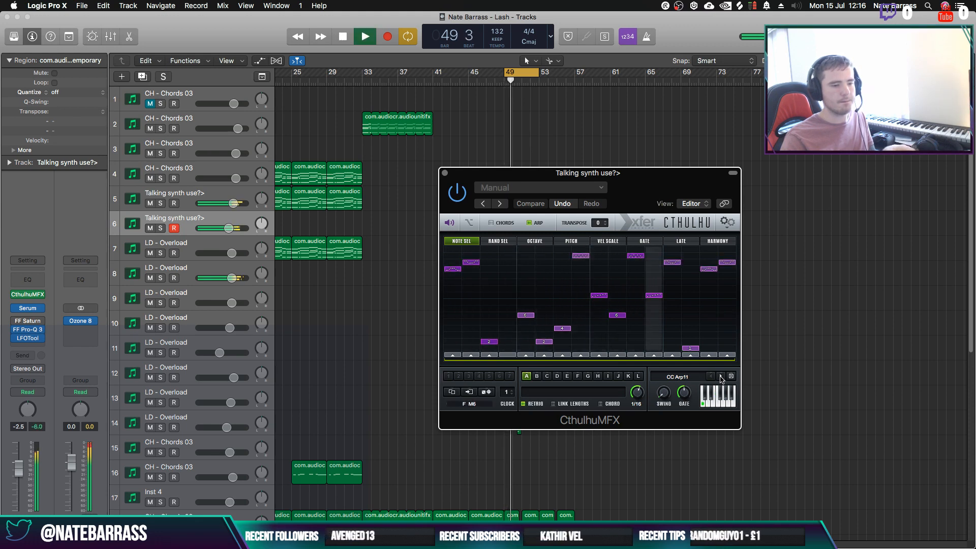
Audition CC Arp12 and CC Arp13 during playback and lower the duplicated Talking synth's volume to -4.3 dB
{"action": "left_click", "coordinate": [721, 377]}
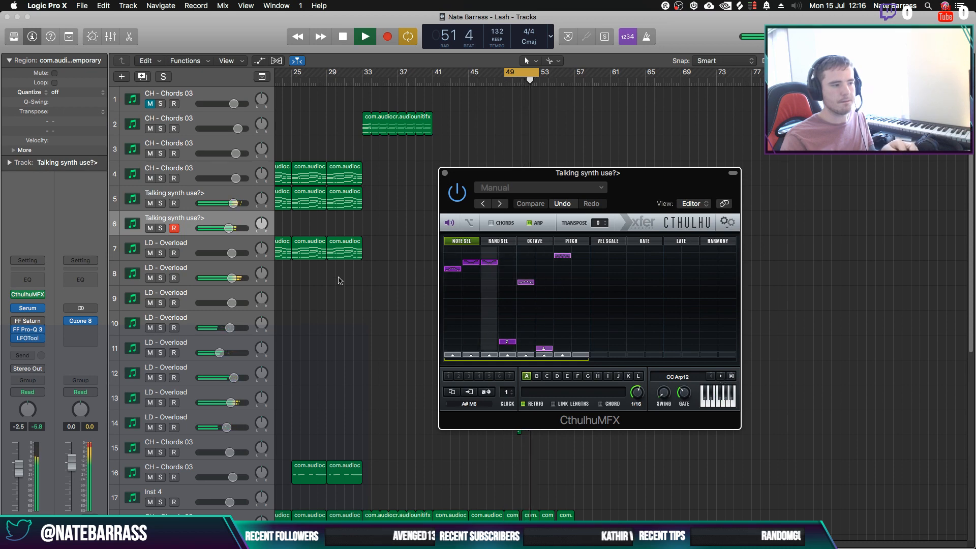
{"action": "left_click", "coordinate": [721, 377]}
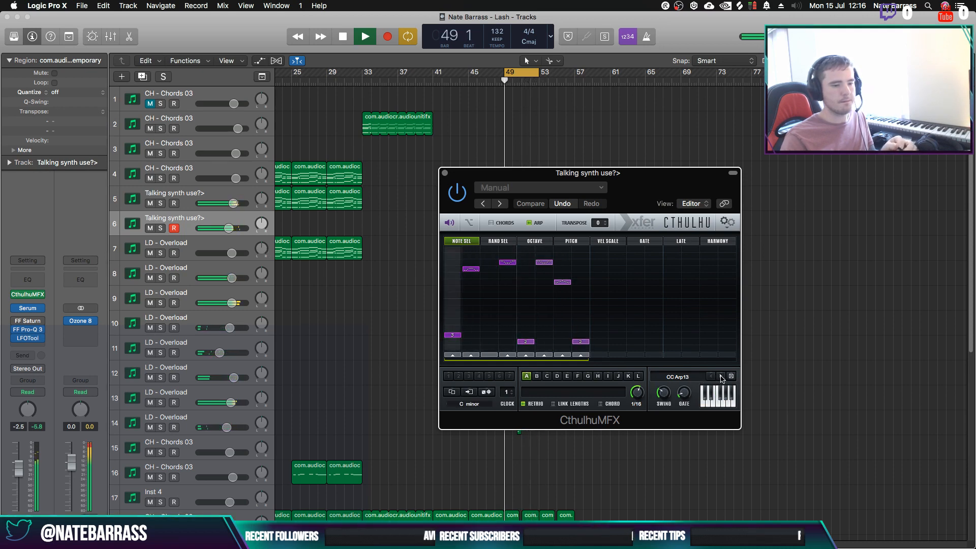
{"action": "left_click", "coordinate": [225, 228]}
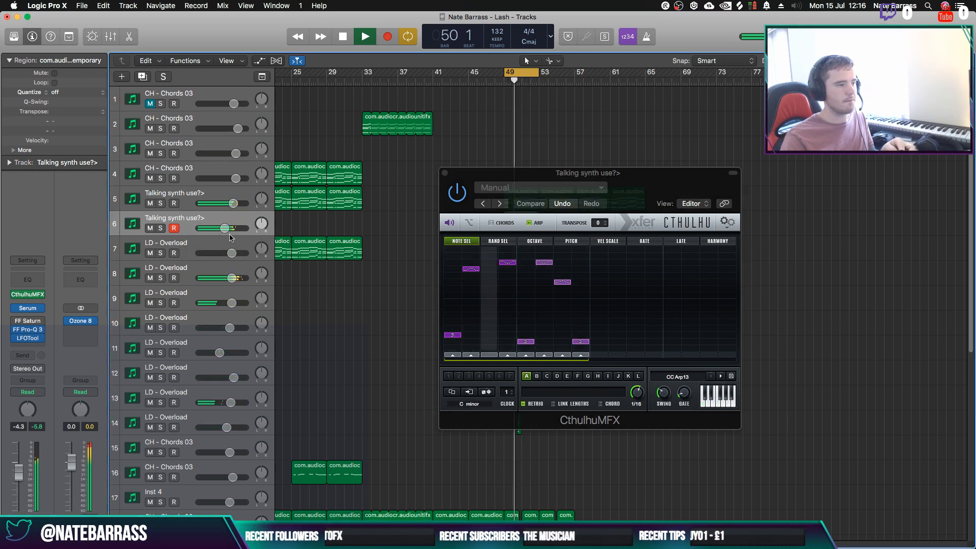
Audition the following CthulhuMFX arp presets in the full mix, from CC Arp14 up to CC Arp26
{"action": "left_click", "coordinate": [721, 377]}
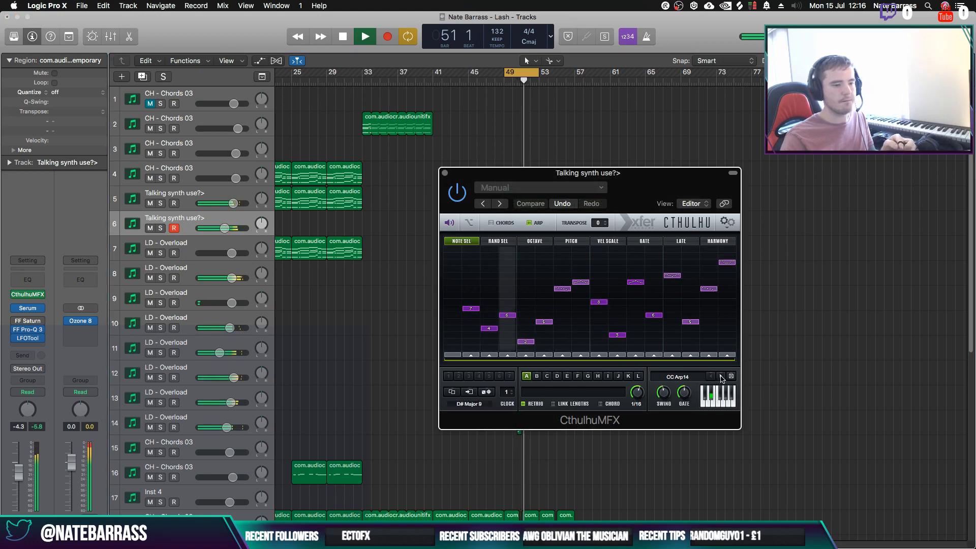
{"action": "left_click", "coordinate": [721, 377]}
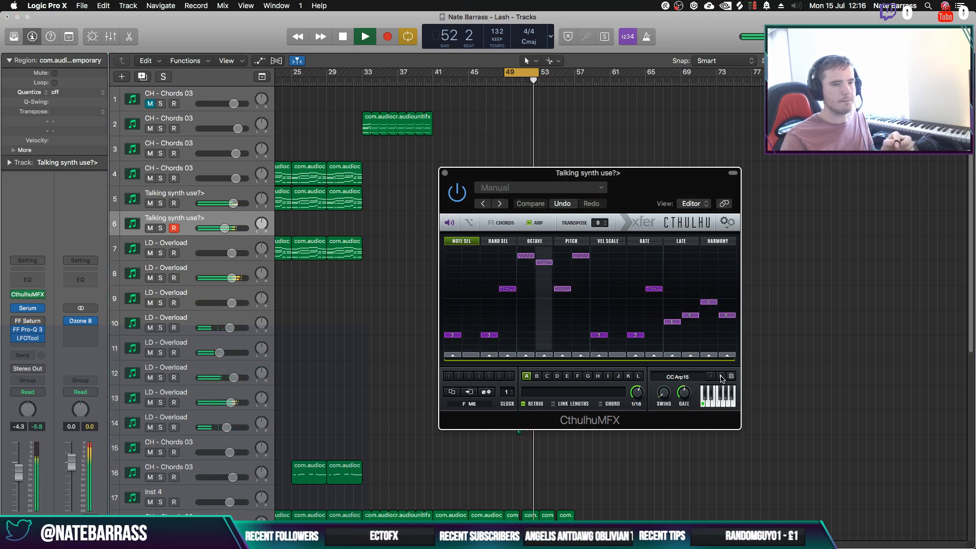
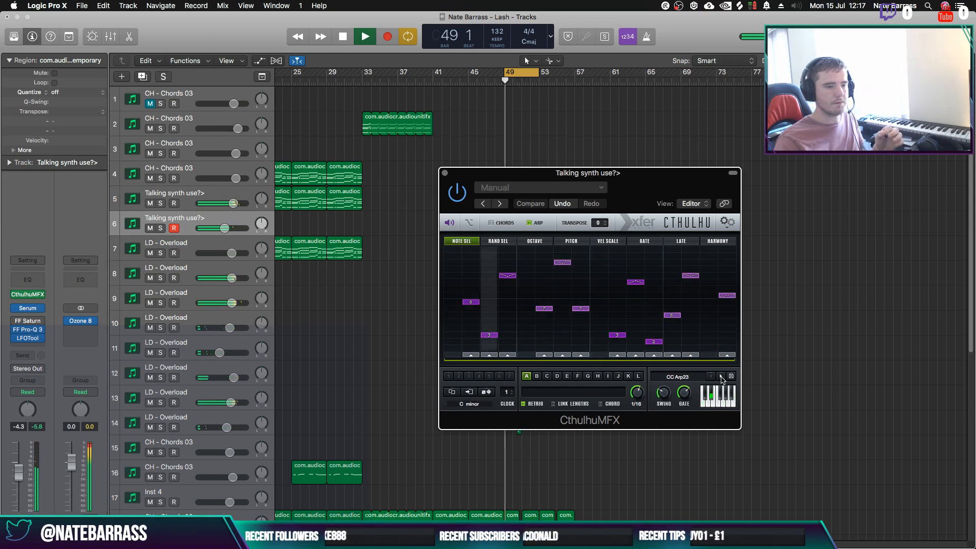
{"action": "left_click", "coordinate": [722, 377]}
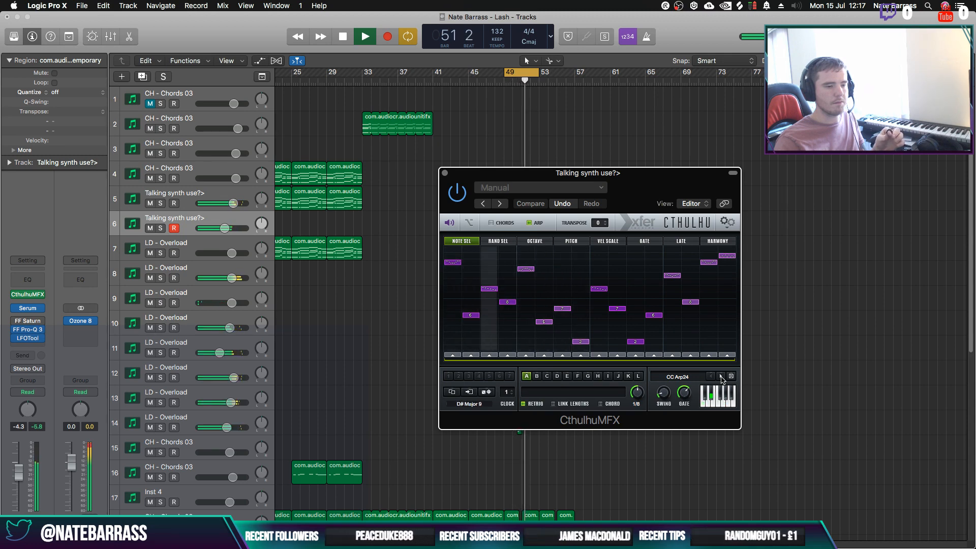
{"action": "left_click", "coordinate": [721, 377]}
{"action": "left_click", "coordinate": [721, 377]}
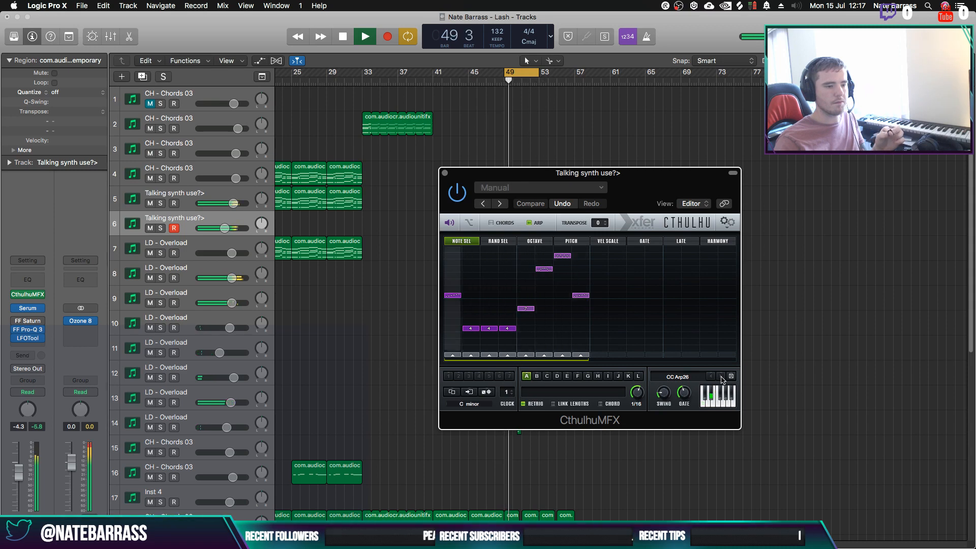
Audition CthulhuMFX arp presets CC Arp27 to CC Arp30 in the full mix, including pattern slot B of CC Arp27
{"action": "left_click", "coordinate": [721, 377]}
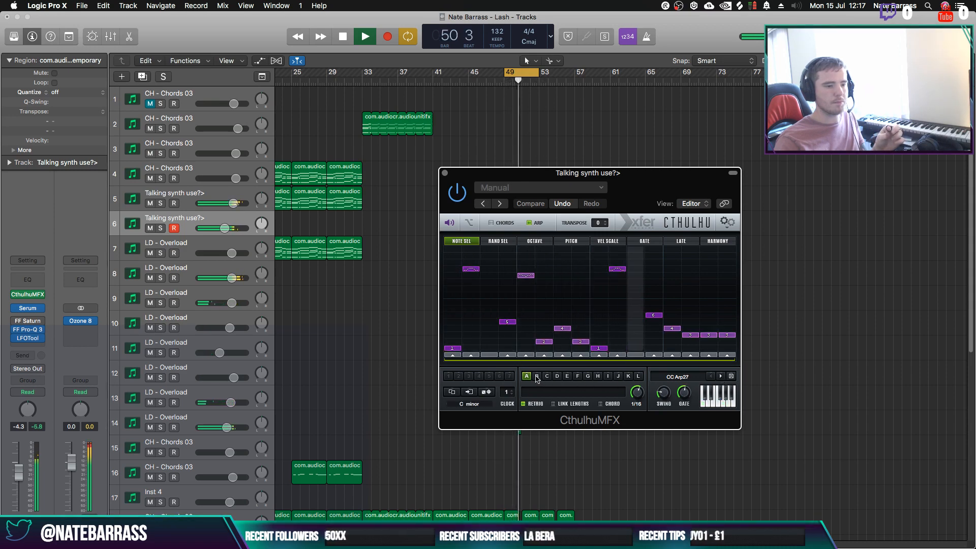
{"action": "left_click", "coordinate": [721, 377]}
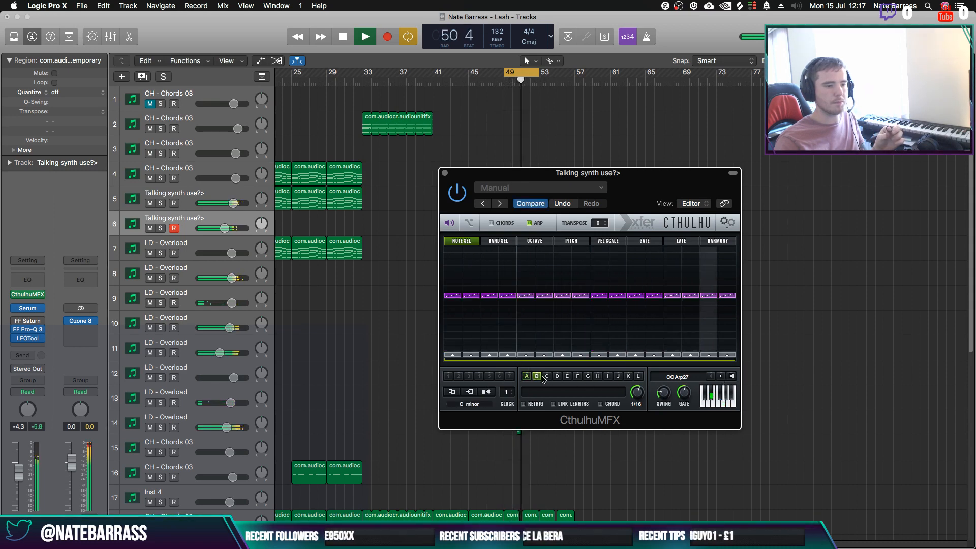
{"action": "left_click", "coordinate": [721, 377]}
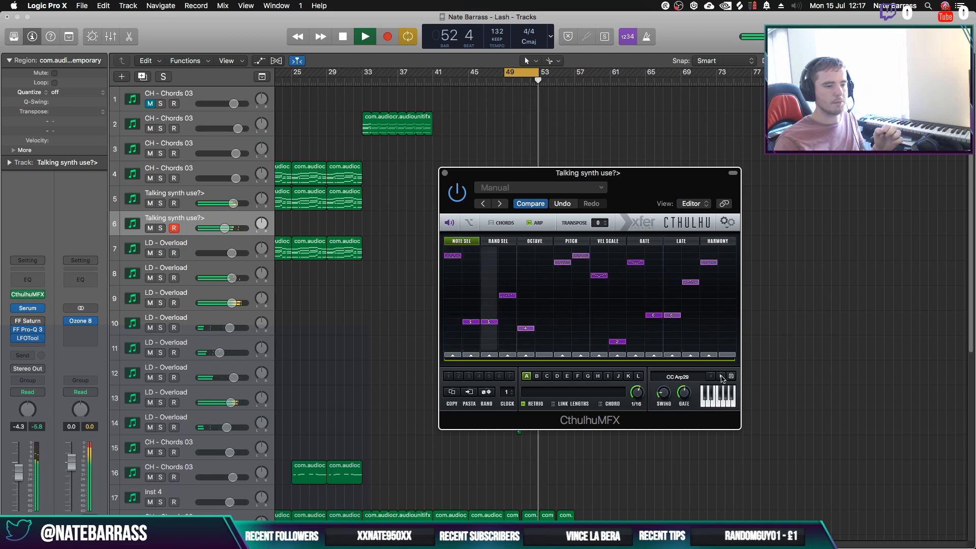
{"action": "left_click", "coordinate": [722, 377]}
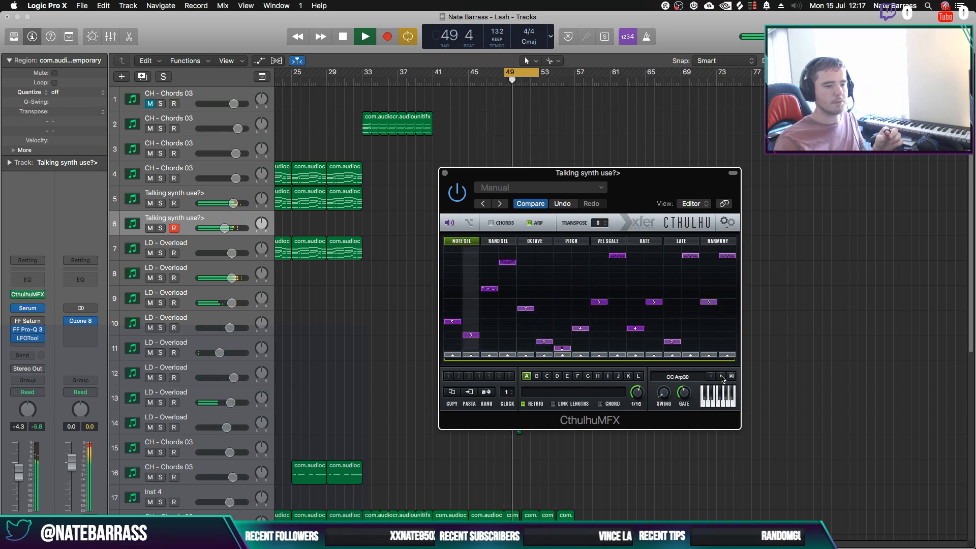
Cycle back to the start of the CC arp presets and audition CC Arp02 through CC Arp09 during playback
{"action": "left_click", "coordinate": [721, 377]}
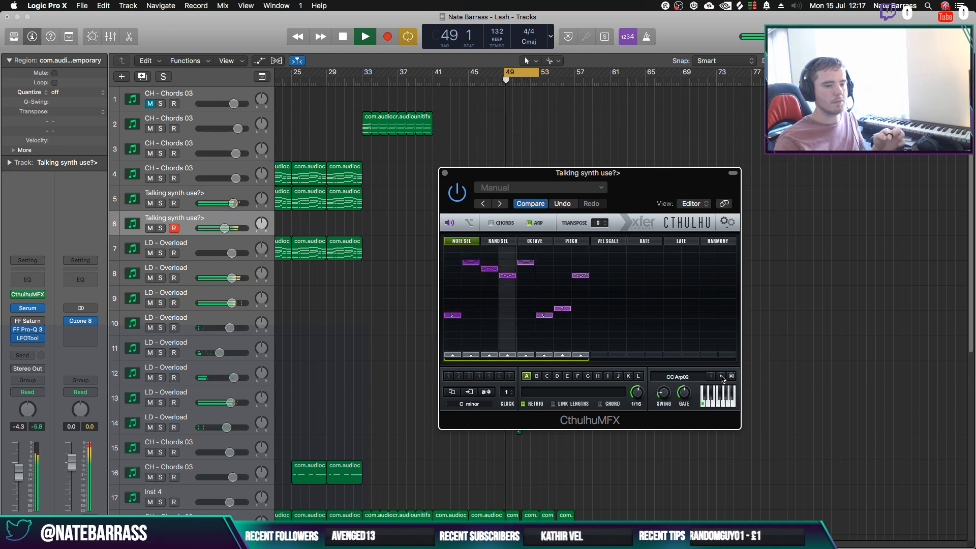
{"action": "left_click", "coordinate": [721, 376]}
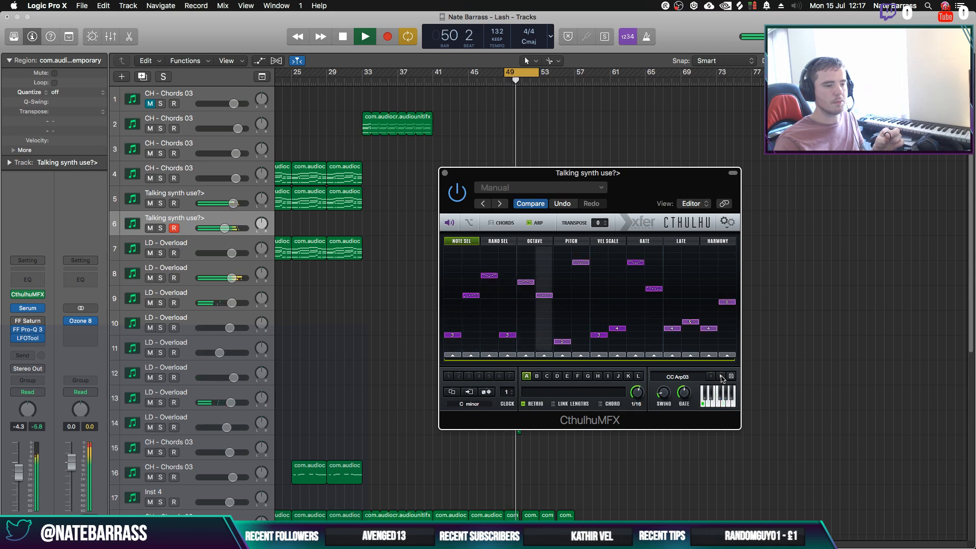
{"action": "left_click", "coordinate": [721, 376]}
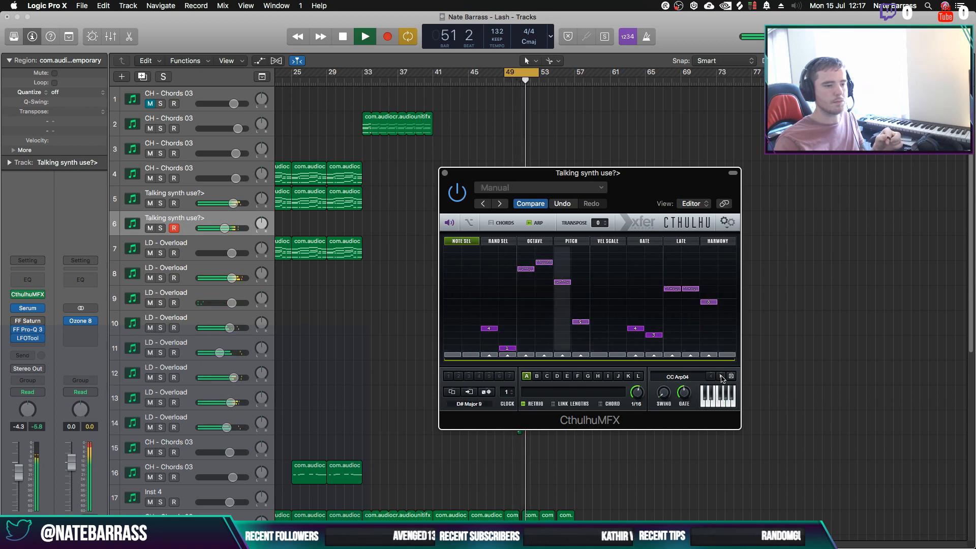
{"action": "left_click", "coordinate": [721, 377]}
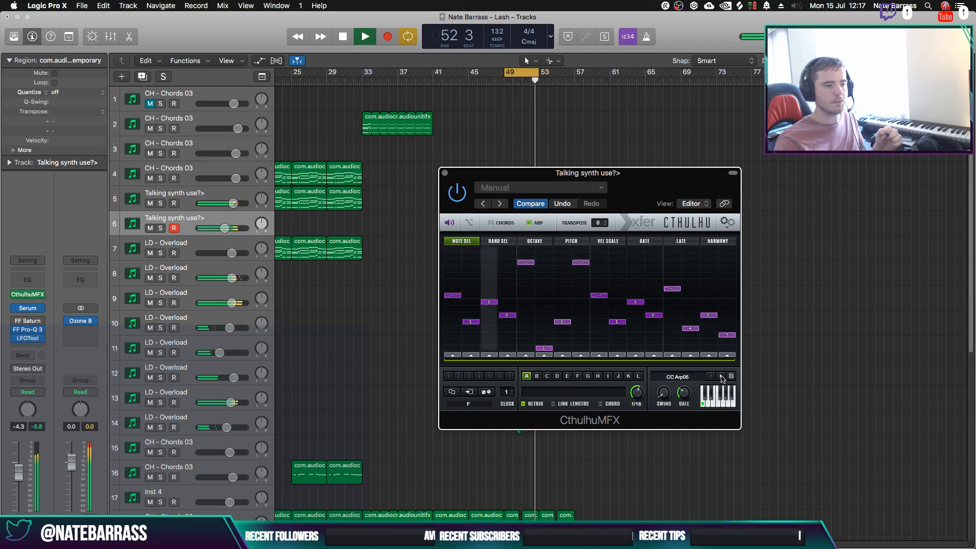
{"action": "left_click", "coordinate": [721, 377]}
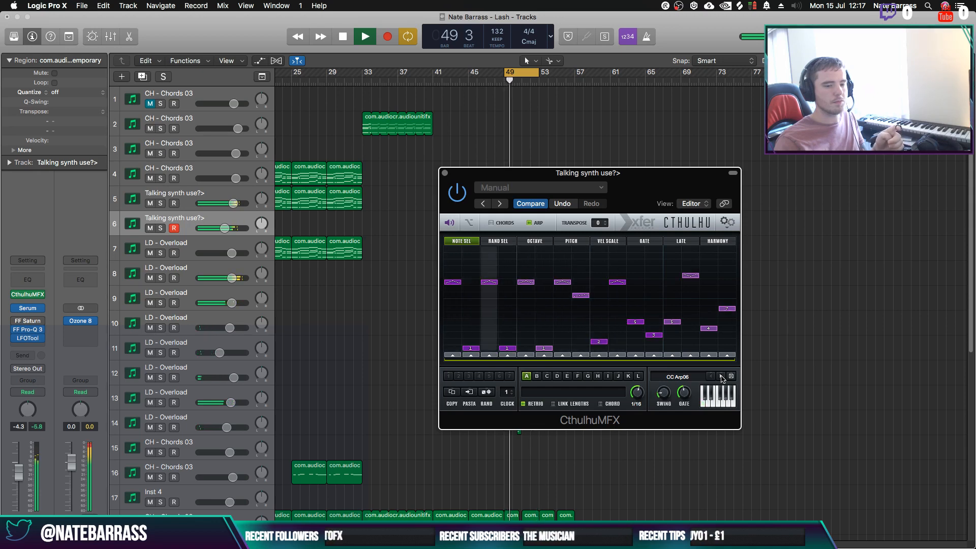
{"action": "left_click", "coordinate": [721, 377]}
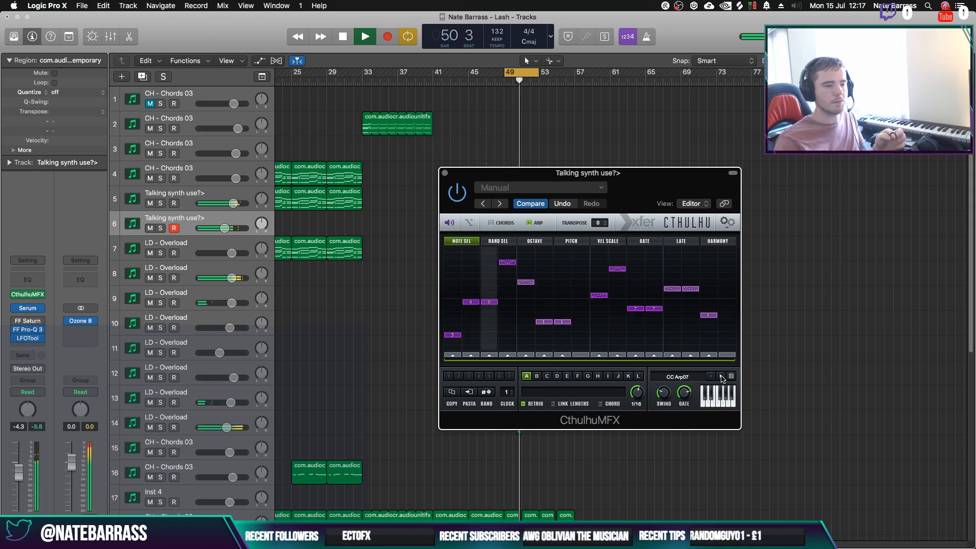
{"action": "left_click", "coordinate": [721, 378]}
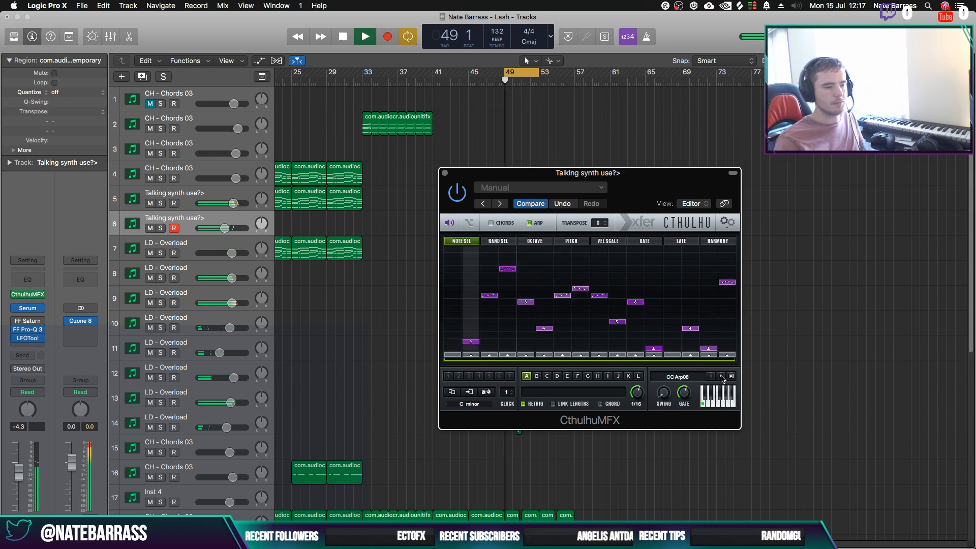
{"action": "left_click", "coordinate": [722, 377]}
Load the Silver Arps preset, restart playback and audition its patterns Cordus Ritmus, Stop n Go and Boogie Octaves
{"action": "key", "text": "space"}
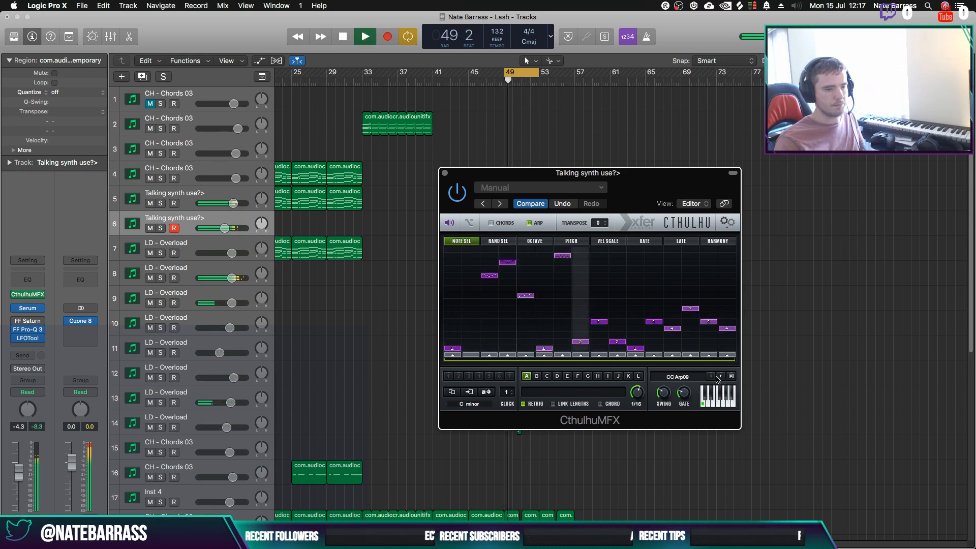
{"action": "left_click", "coordinate": [679, 376]}
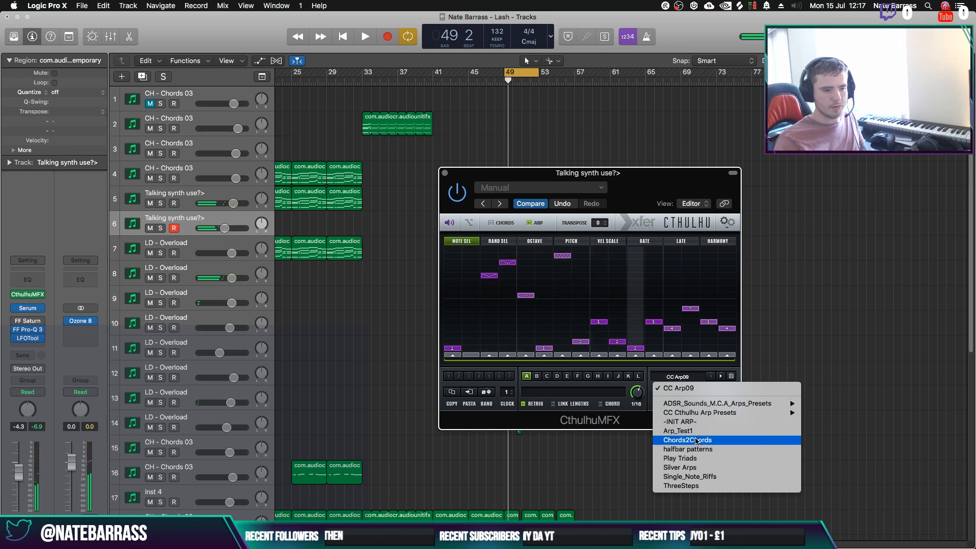
{"action": "left_click", "coordinate": [687, 468]}
{"action": "key", "text": "space"}
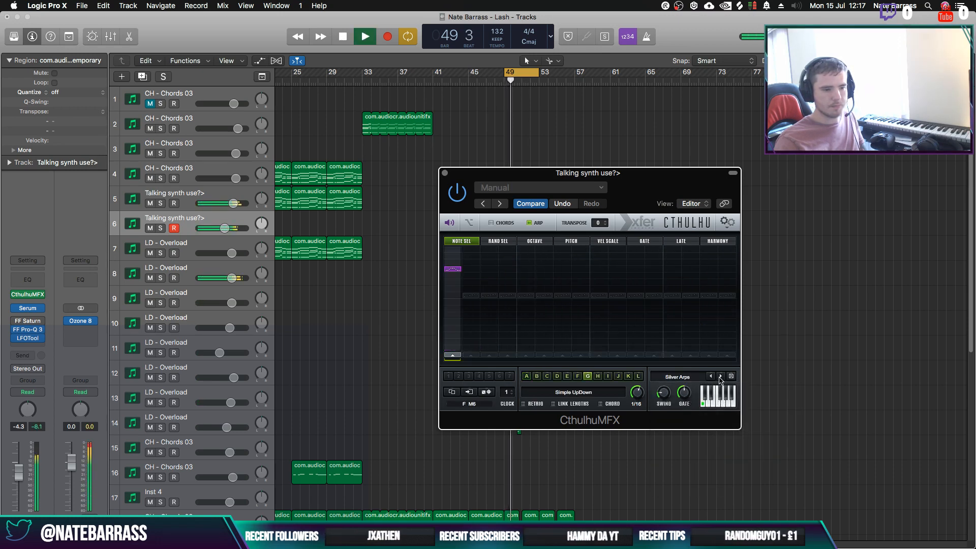
{"action": "left_click", "coordinate": [527, 377]}
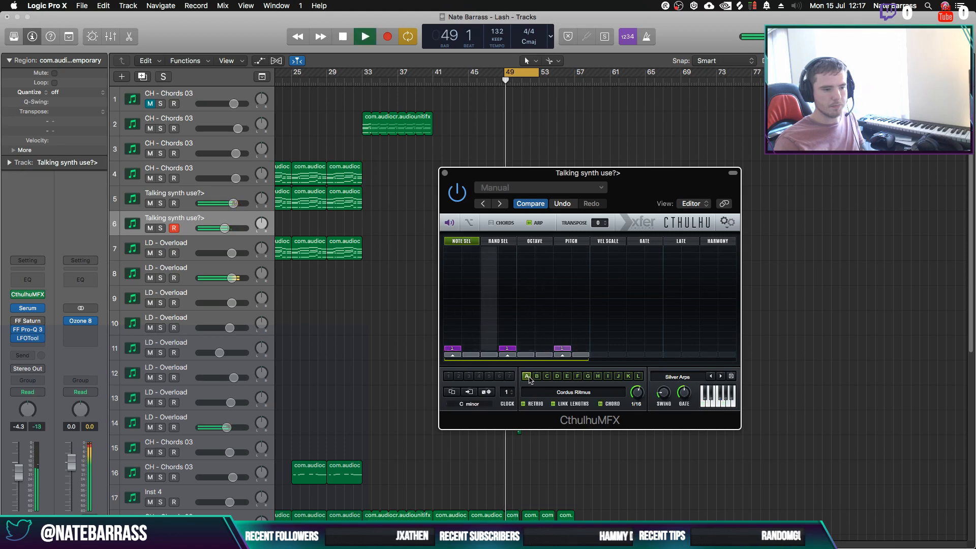
{"action": "left_click", "coordinate": [537, 378]}
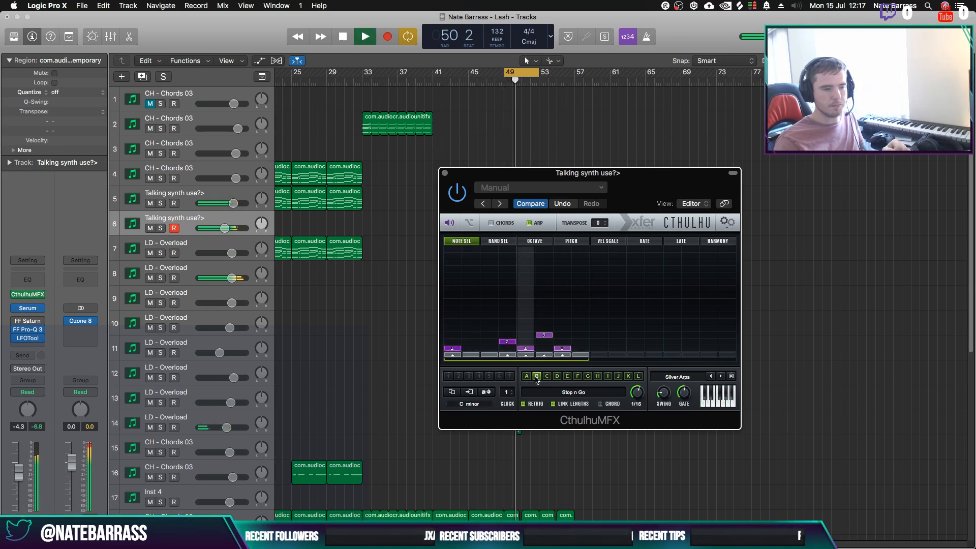
{"action": "left_click", "coordinate": [557, 376]}
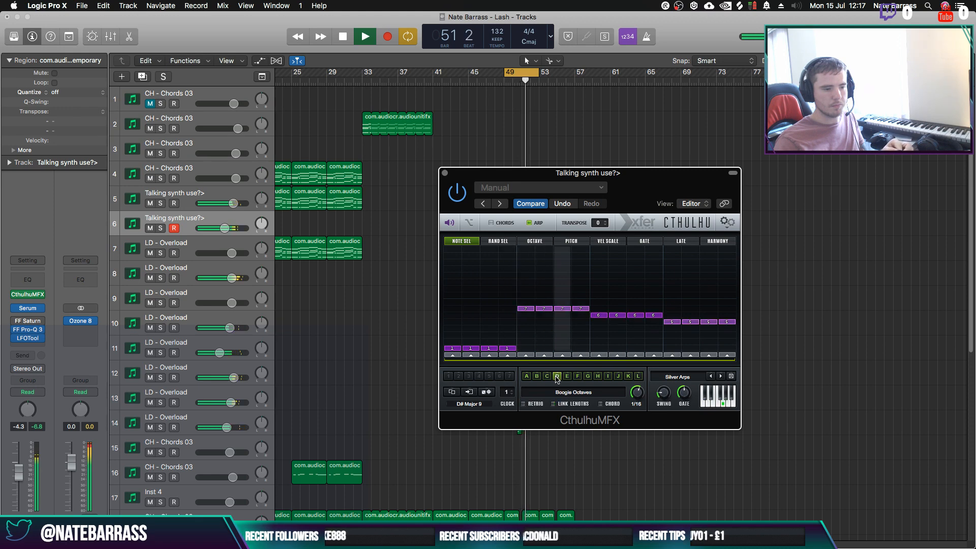
Audition the remaining Silver Arps patterns in slots E, F, G, I, J and K, from Boogie Random to Classic Arp Ver2
{"action": "left_click", "coordinate": [567, 377]}
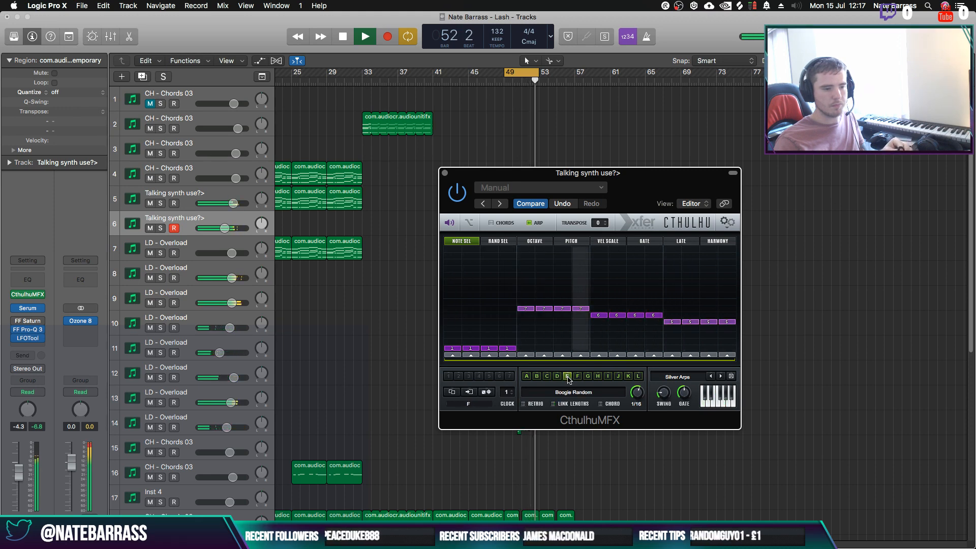
{"action": "left_click", "coordinate": [578, 376]}
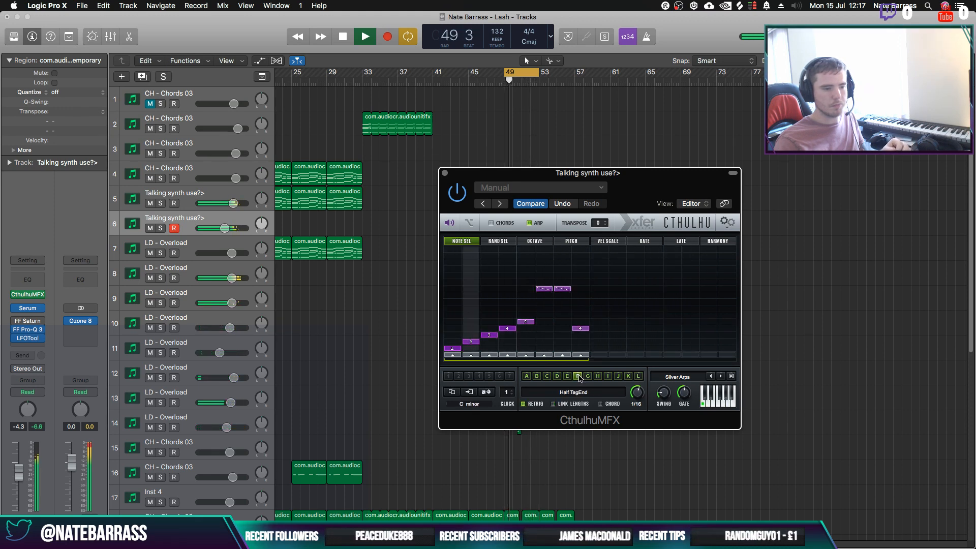
{"action": "left_click", "coordinate": [587, 377]}
{"action": "left_click", "coordinate": [608, 377]}
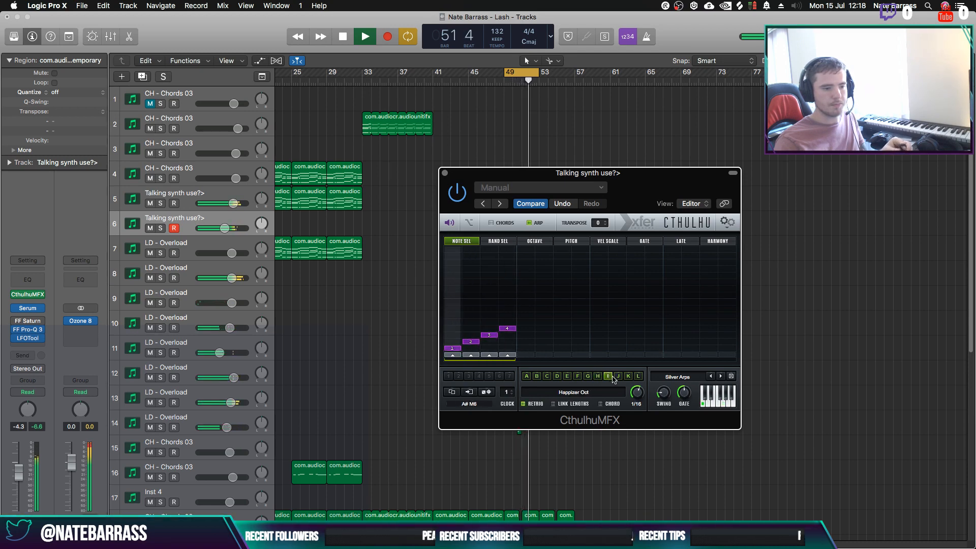
{"action": "left_click", "coordinate": [619, 377]}
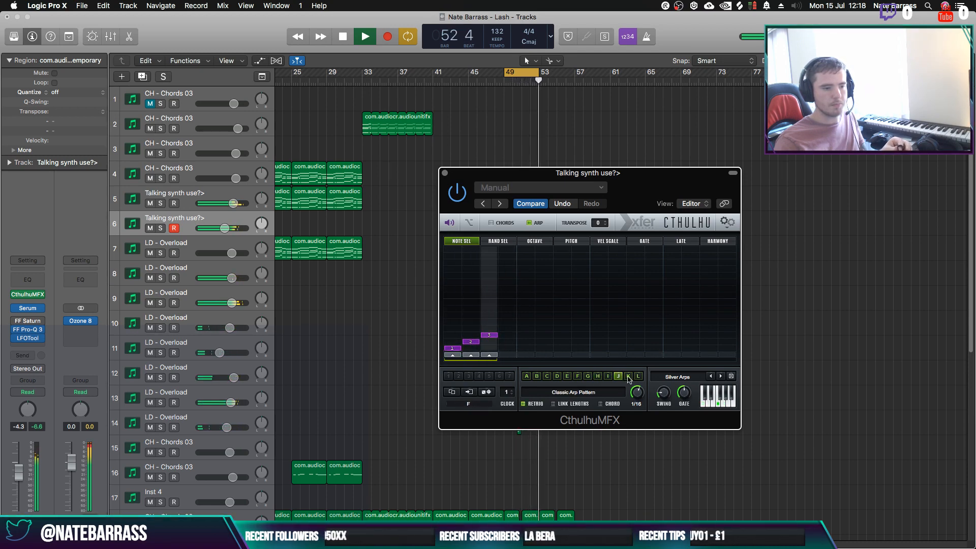
{"action": "left_click", "coordinate": [628, 377]}
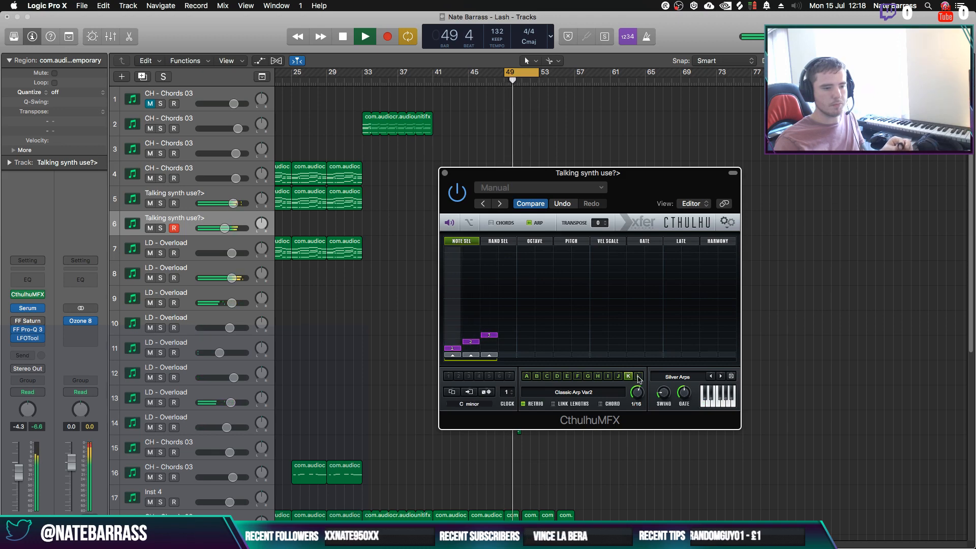
Load the Single_Note_Riffs preset and audition its patterns during playback, from snakey riff in slot C to crankshift in slot J
{"action": "left_click", "coordinate": [720, 377]}
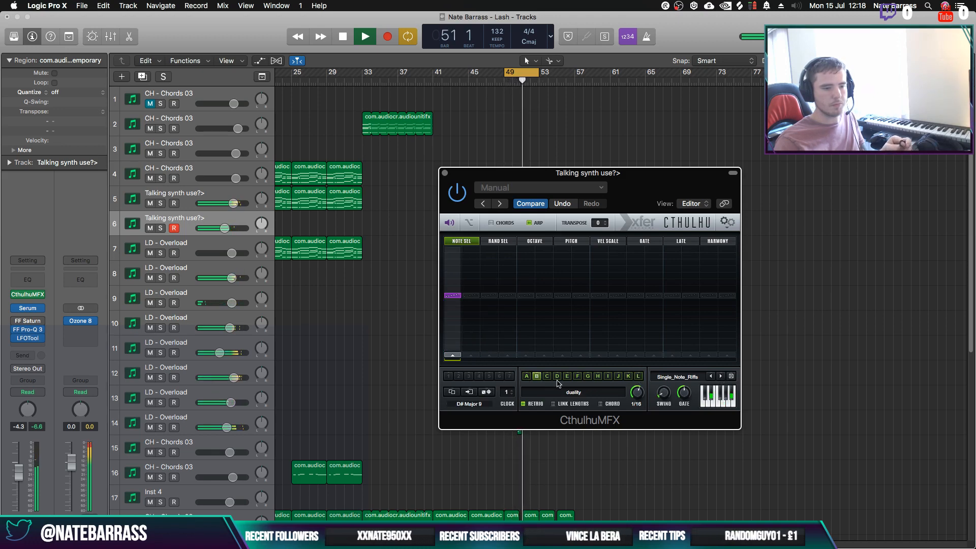
{"action": "left_click", "coordinate": [547, 377]}
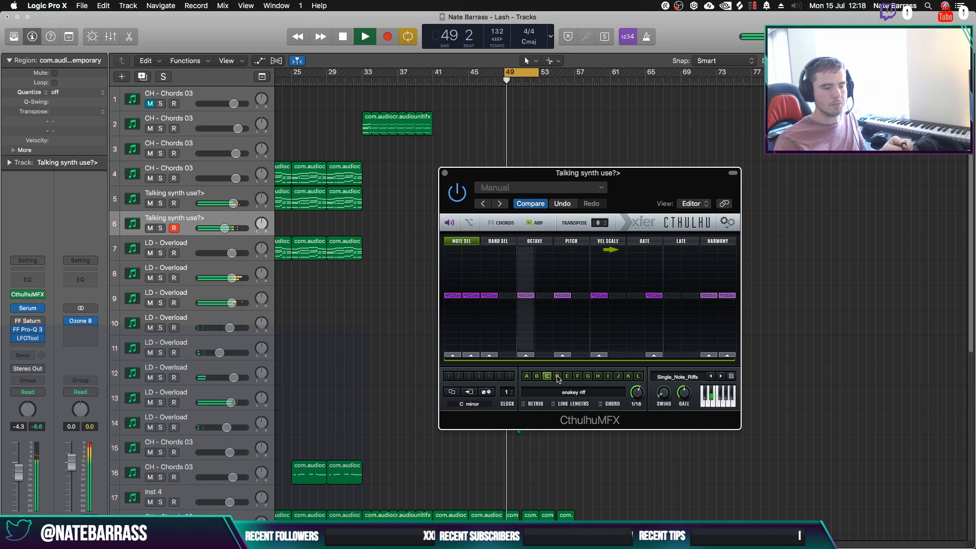
{"action": "left_click", "coordinate": [557, 377]}
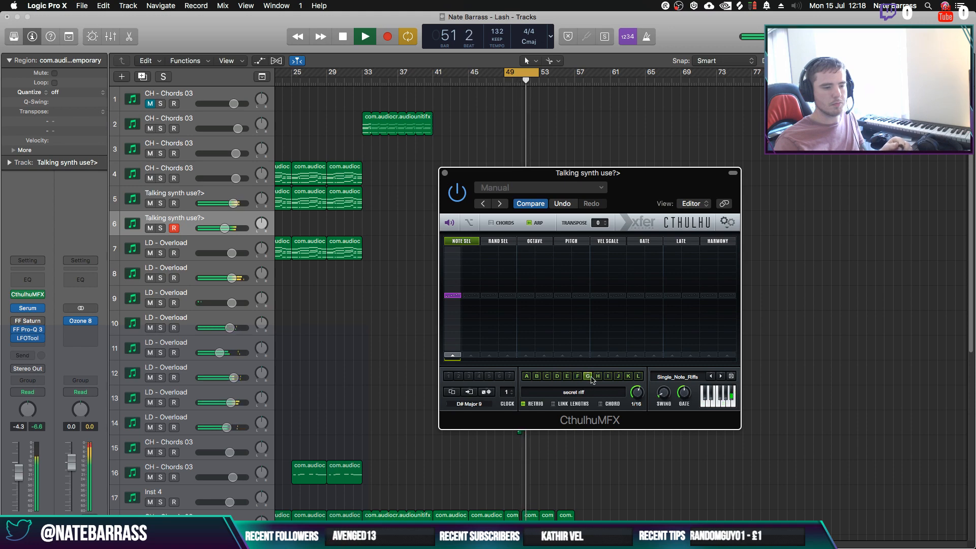
{"action": "left_click", "coordinate": [598, 377]}
{"action": "left_click", "coordinate": [618, 377]}
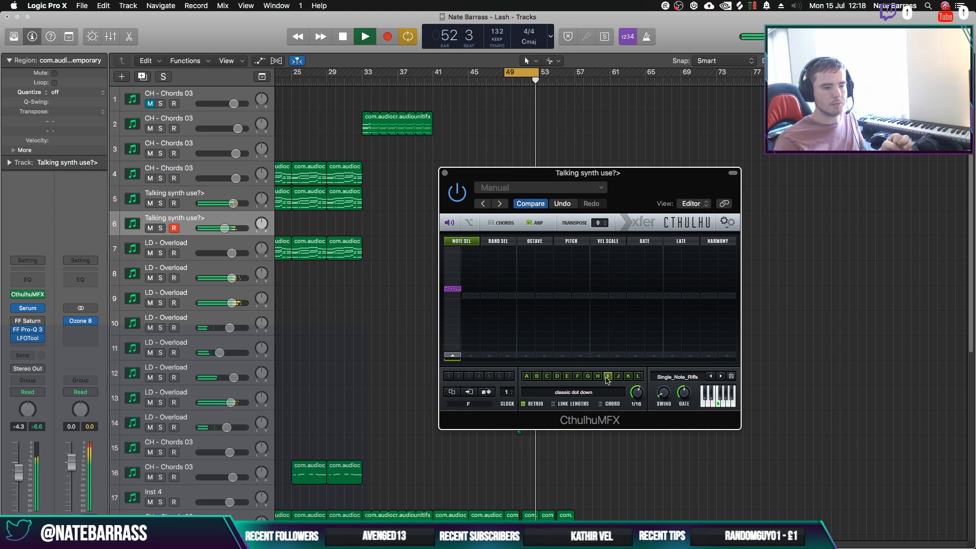
Load the ThreeSteps arp preset, restart playback and solo the duplicated Talking synth track
{"action": "left_click", "coordinate": [675, 378]}
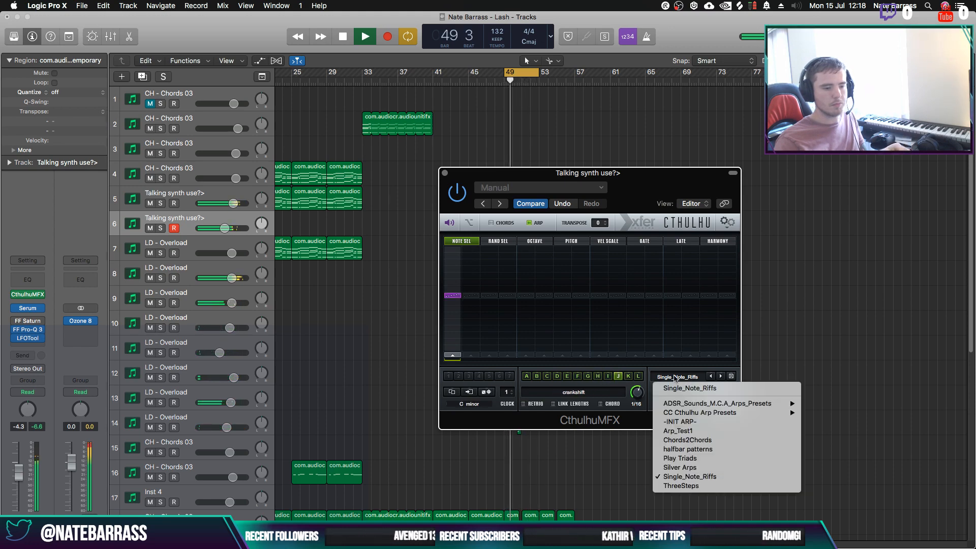
{"action": "left_click", "coordinate": [681, 486]}
{"action": "key", "text": "space"}
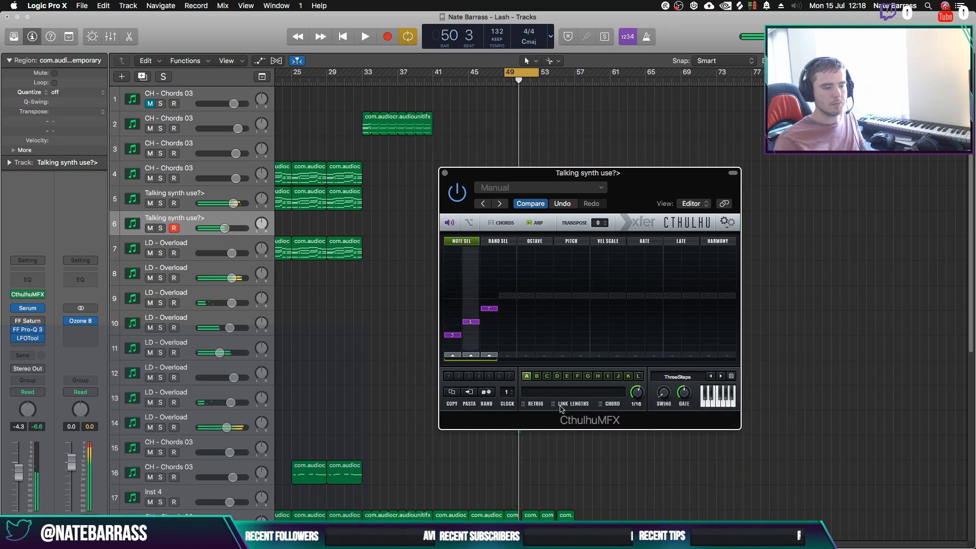
{"action": "key", "text": "space"}
{"action": "key", "text": "s"}
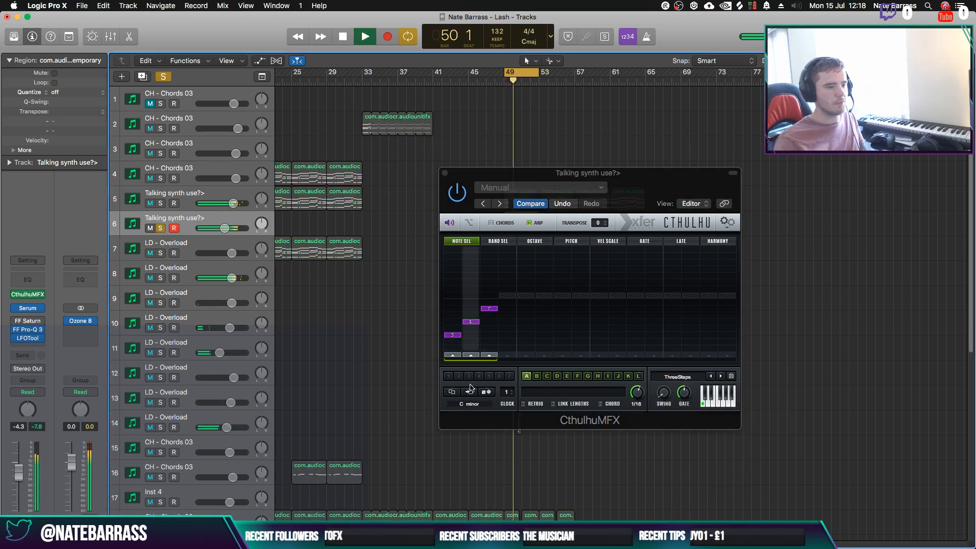
Audition ThreeSteps pattern slots B to E on the soloed synth, and return to slot A
{"action": "left_click", "coordinate": [537, 377]}
{"action": "left_click", "coordinate": [547, 376]}
{"action": "left_click", "coordinate": [557, 376]}
{"action": "left_click", "coordinate": [568, 376]}
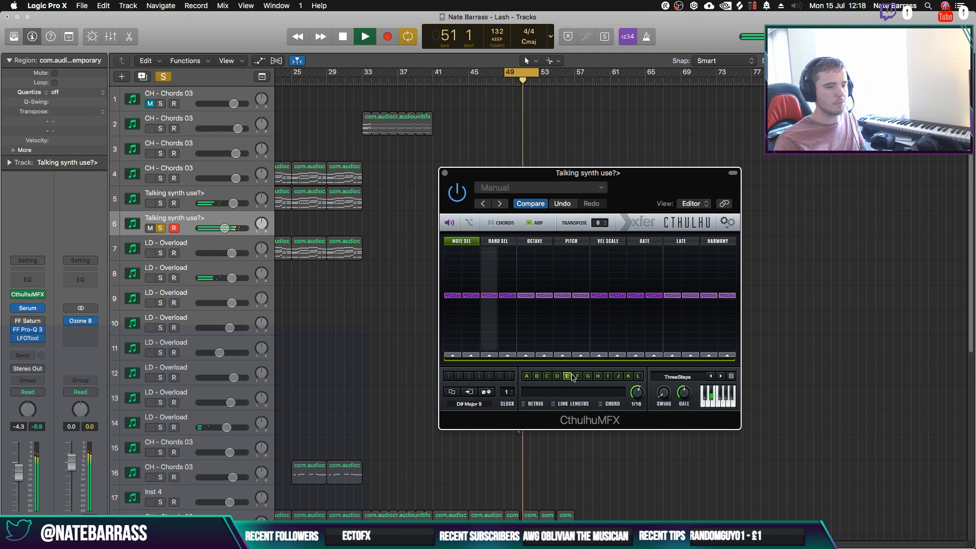
{"action": "left_click", "coordinate": [527, 376]}
Load the Arp_Test1 preset and audition its patterns play 7ths root rise and Chordy 7th root rise, restarting playback in between
{"action": "left_click", "coordinate": [671, 377]}
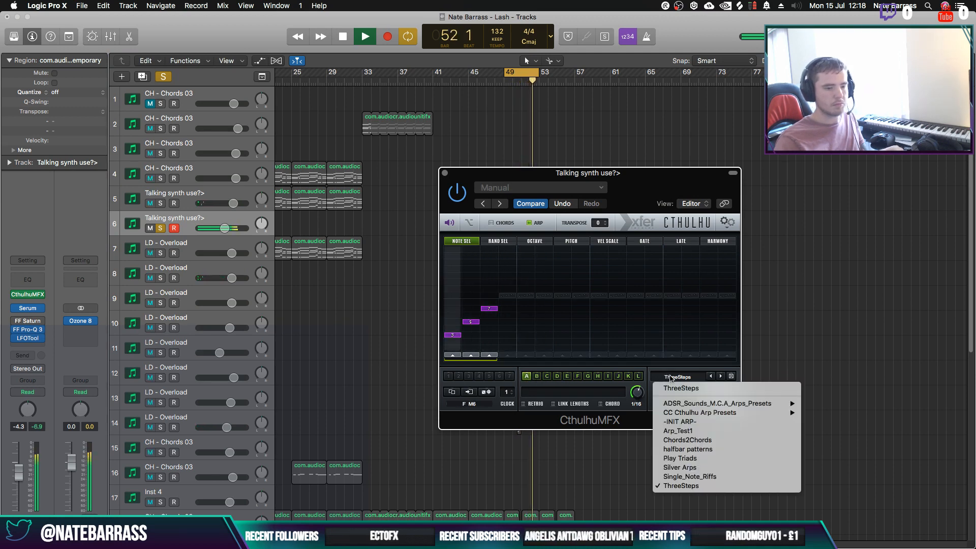
{"action": "left_click", "coordinate": [678, 430]}
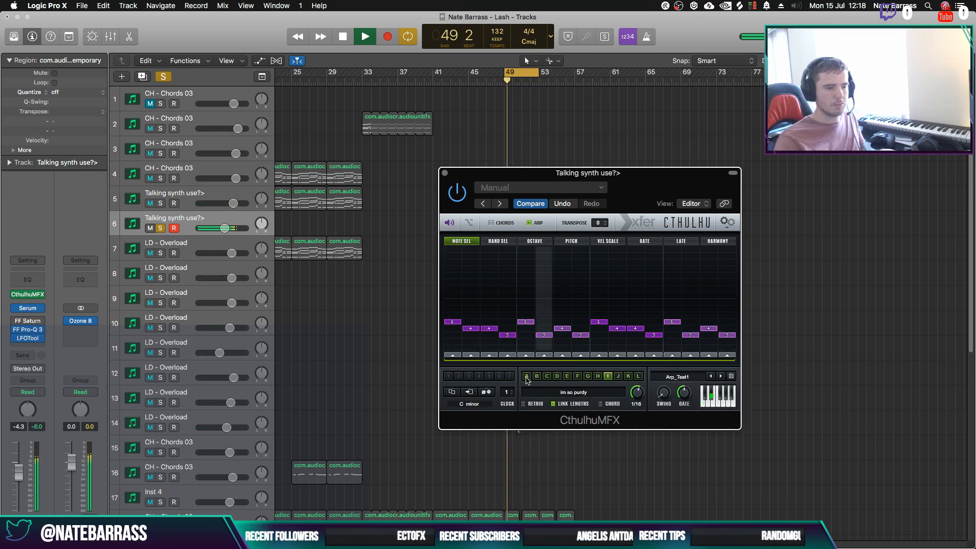
{"action": "left_click", "coordinate": [537, 376]}
{"action": "key", "text": "space"}
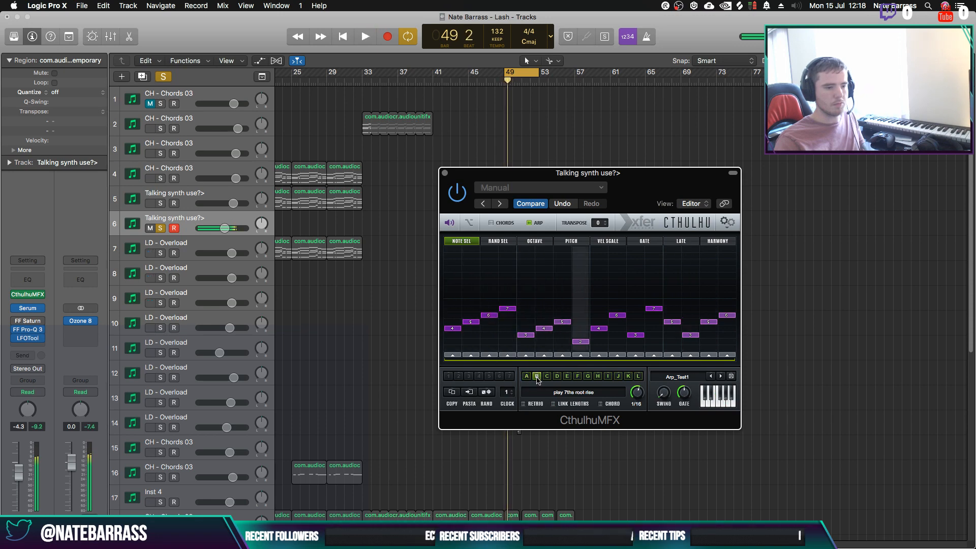
{"action": "key", "text": "space"}
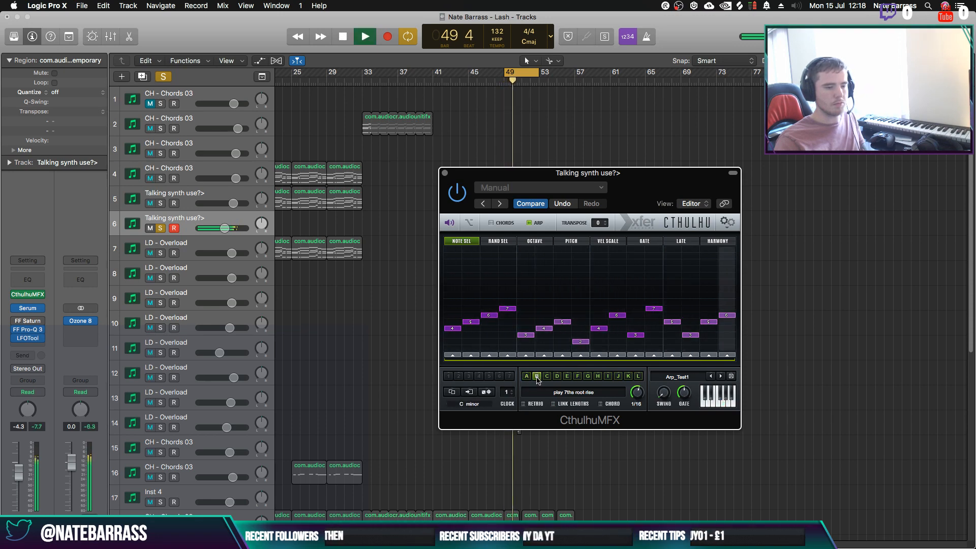
{"action": "left_click", "coordinate": [547, 376]}
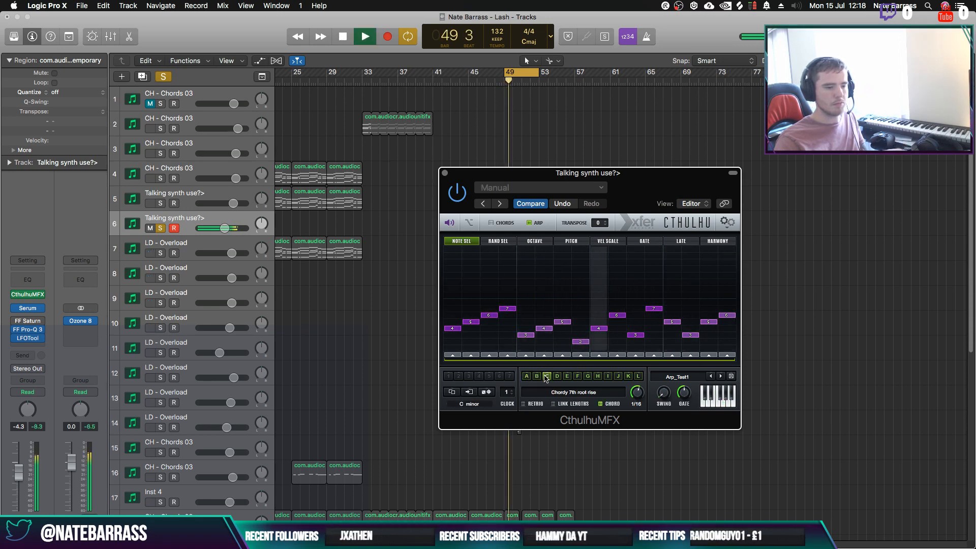
Audition Arp_Test1 patterns from low and introspective through big sweep inverted to arp 101, comparing the duplicated Talking synth soloed and in the mix
{"action": "left_click", "coordinate": [161, 228]}
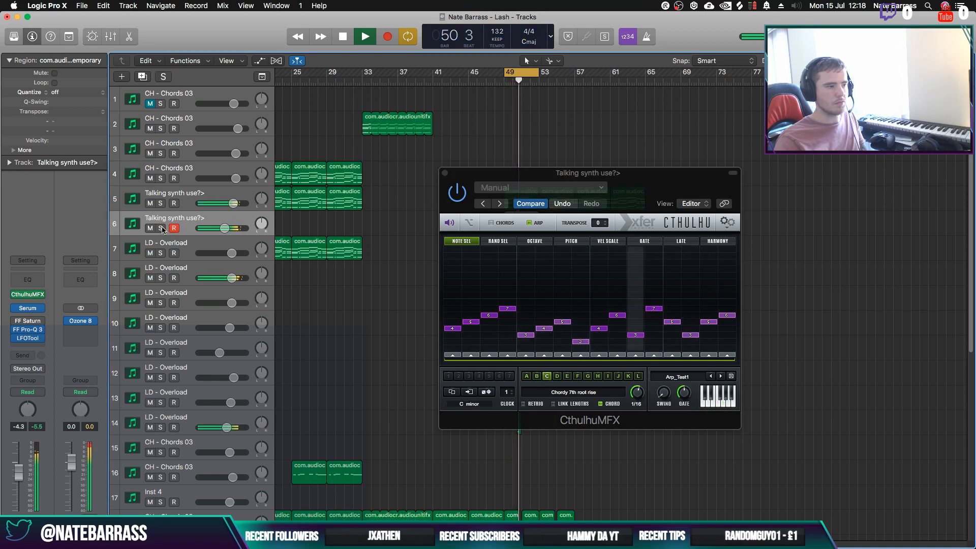
{"action": "left_click", "coordinate": [161, 229]}
{"action": "left_click", "coordinate": [557, 376]}
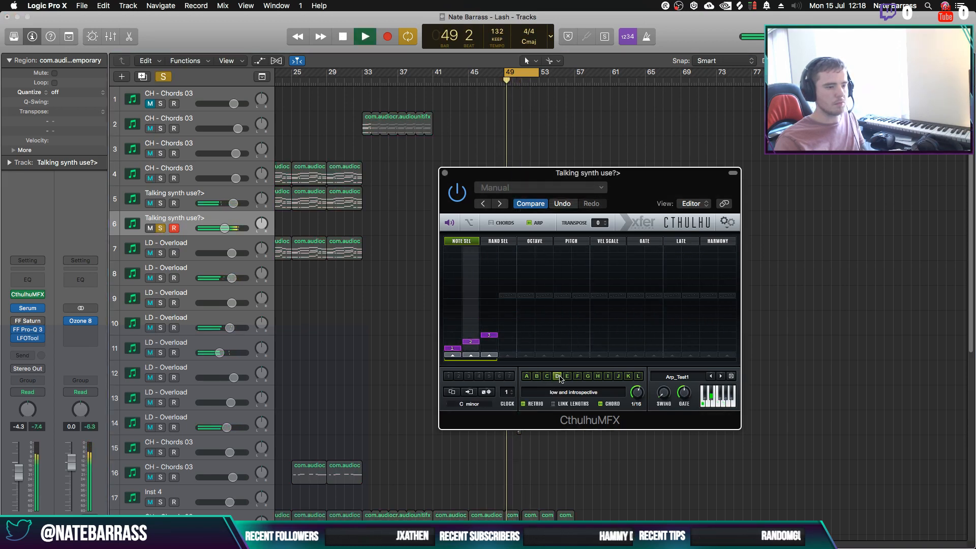
{"action": "left_click", "coordinate": [568, 376]}
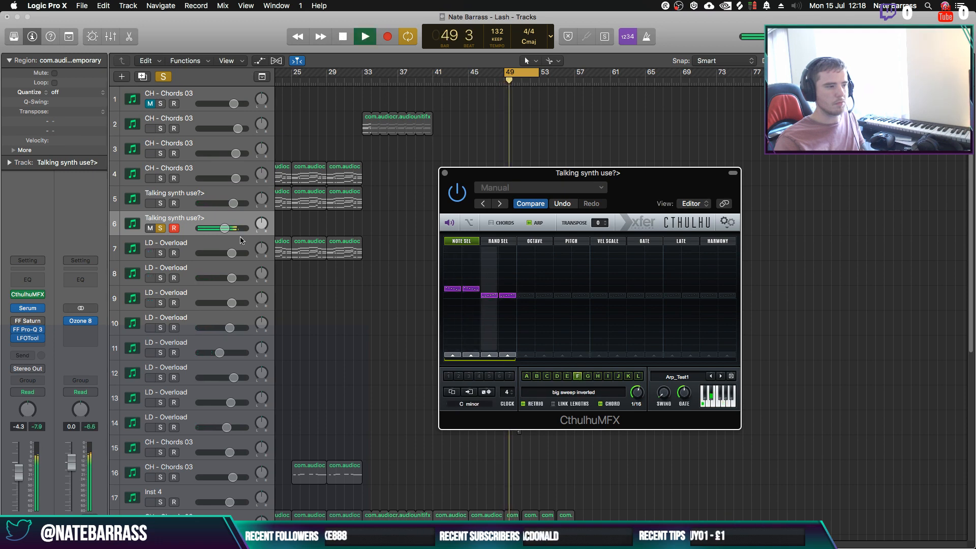
{"action": "left_click", "coordinate": [589, 376]}
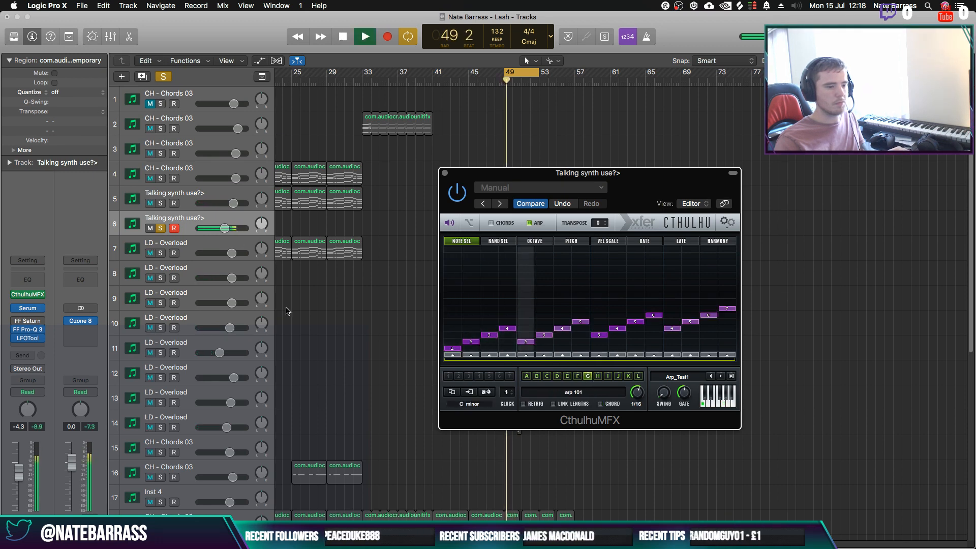
{"action": "left_click", "coordinate": [160, 228]}
{"action": "left_click", "coordinate": [160, 229]}
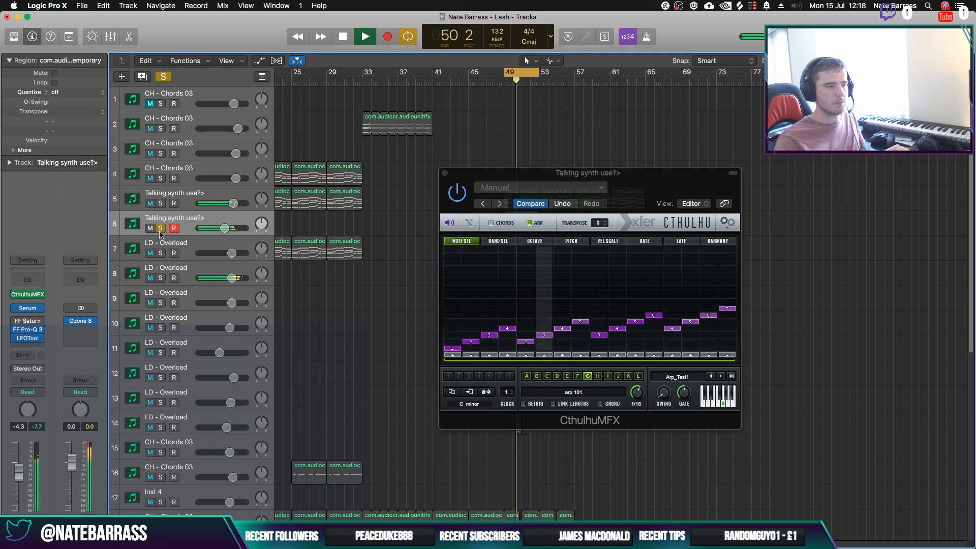
Audition the washy, classical arp and rich and proud patterns, keep rich and proud, unsolo the duplicated Talking synth and close CthulhuMFX
{"action": "key", "text": "space"}
{"action": "left_click", "coordinate": [598, 378]}
{"action": "key", "text": "space"}
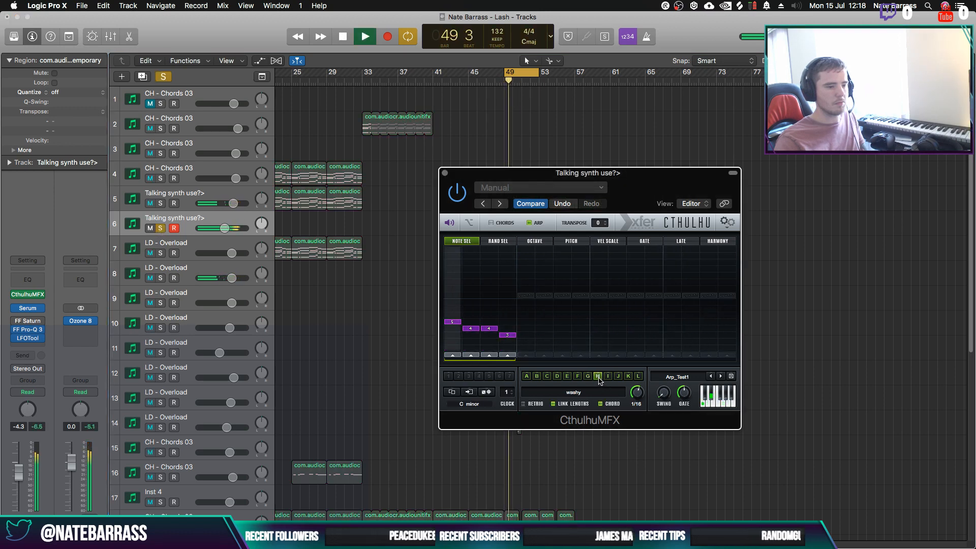
{"action": "left_click", "coordinate": [608, 377]}
{"action": "left_click", "coordinate": [618, 377]}
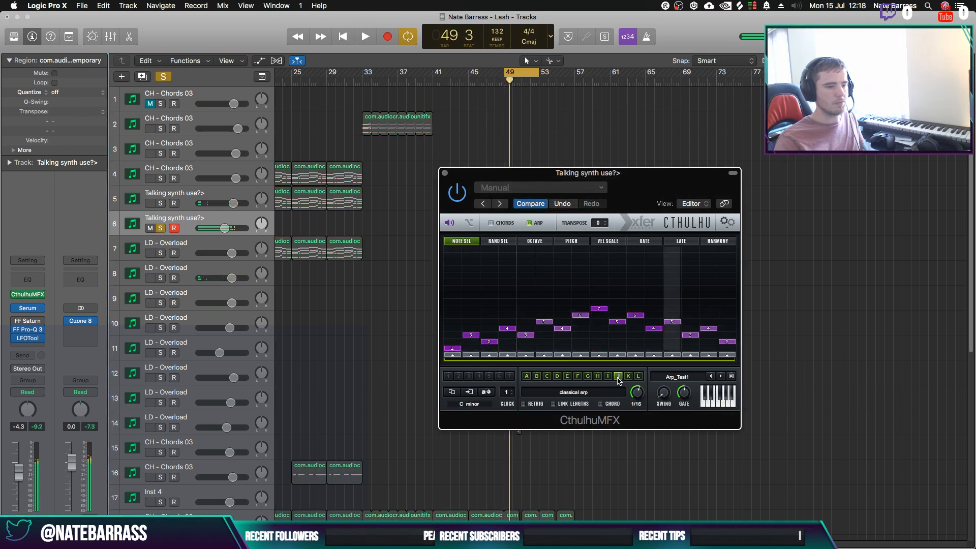
{"action": "left_click", "coordinate": [628, 377]}
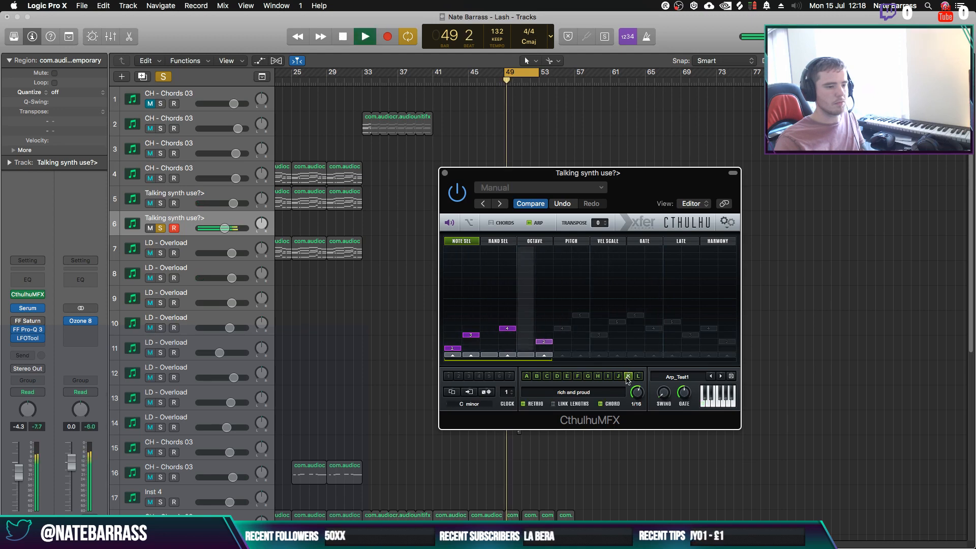
{"action": "left_click", "coordinate": [161, 228]}
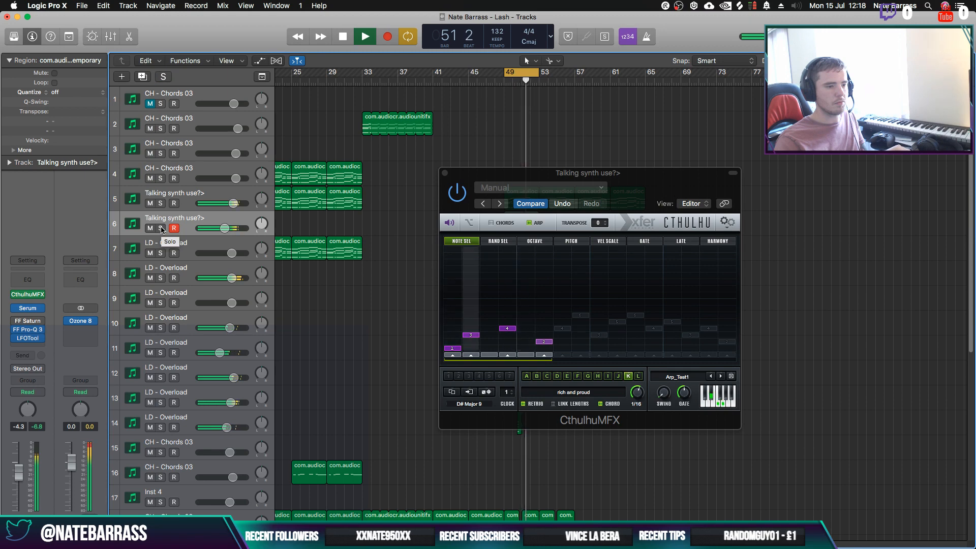
{"action": "left_click", "coordinate": [445, 173]}
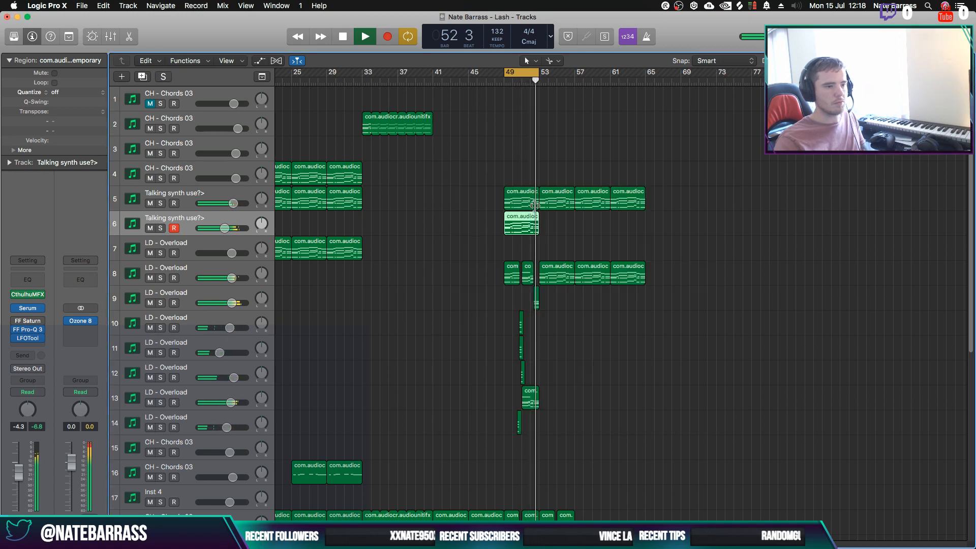
Try removing the original Talking synth's bar 49 region on track 5 and muting that track during playback
{"action": "left_click_drag", "start_coordinate": [535, 205], "coordinate": [522, 205]}
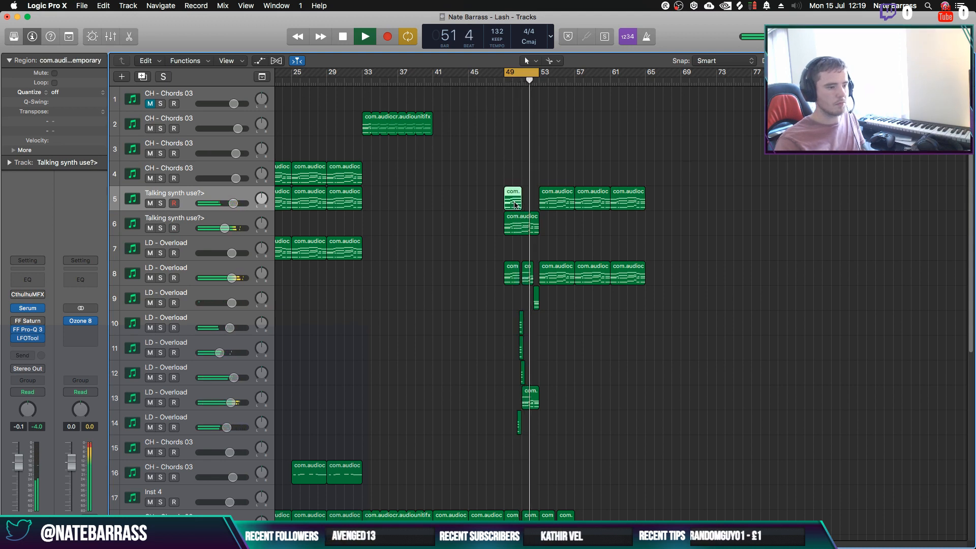
{"action": "key", "text": "Delete"}
{"action": "left_click", "coordinate": [150, 204]}
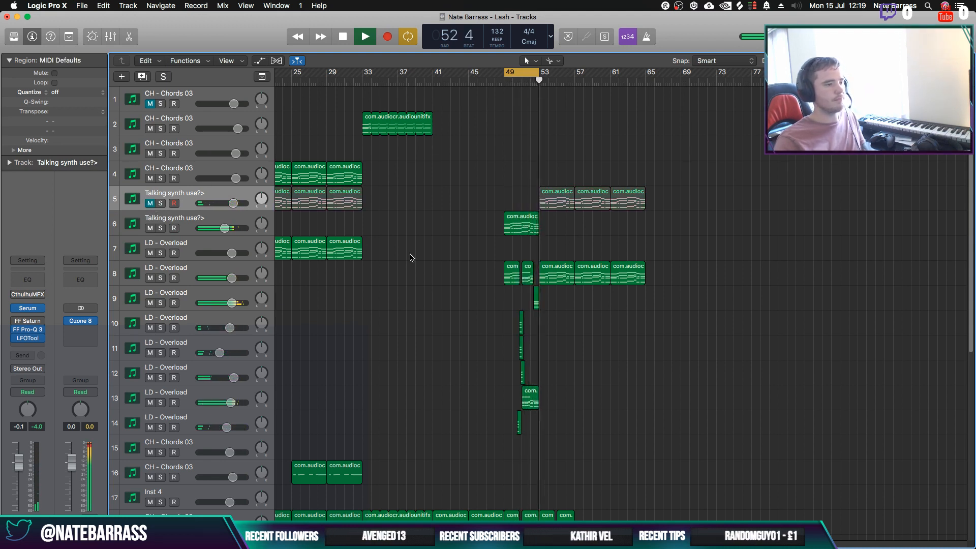
{"action": "left_click", "coordinate": [151, 204]}
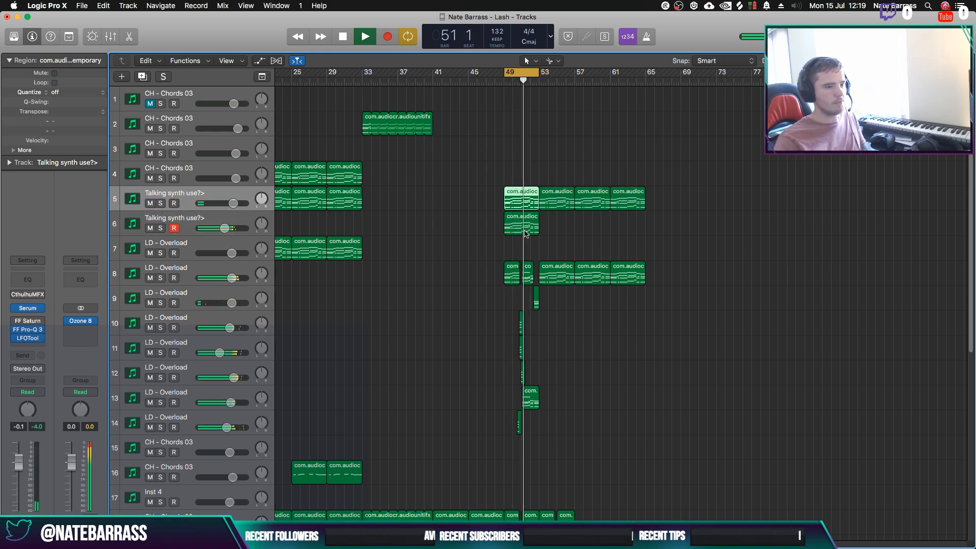
Shorten the duplicated Talking synth's drop region to end at bar 51, lower the track's level to -7.2 dB and mute it
{"action": "left_click_drag", "start_coordinate": [532, 232], "coordinate": [522, 233]}
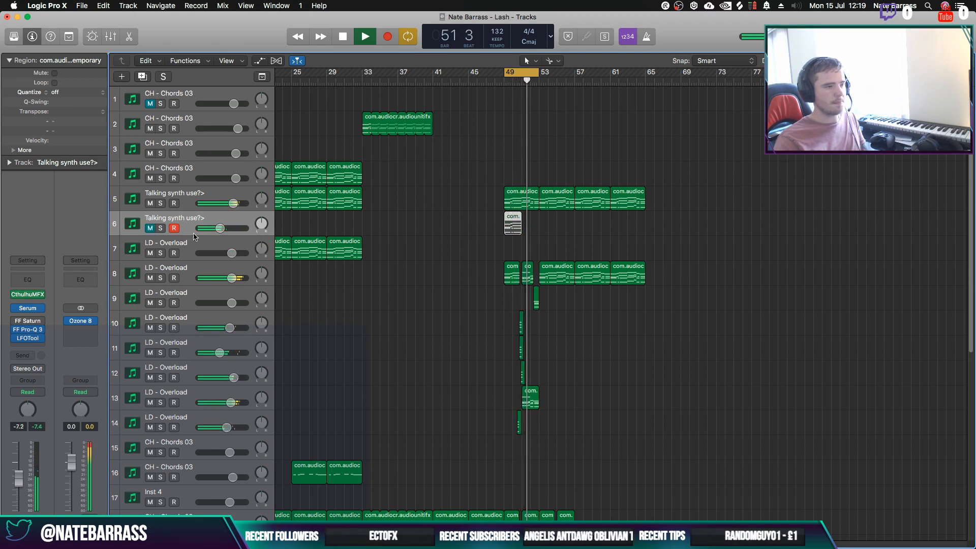
Insert the Puncher plug-in on the Chainflume kick track and play the drop
{"action": "scroll", "coordinate": [407, 295], "scroll_direction": "down", "scroll_amount": 10}
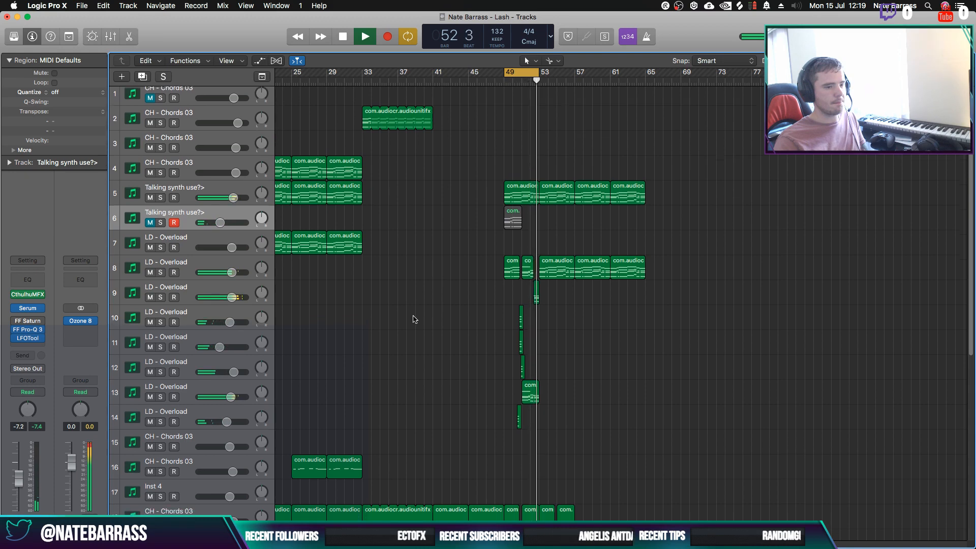
{"action": "left_click", "coordinate": [227, 249]}
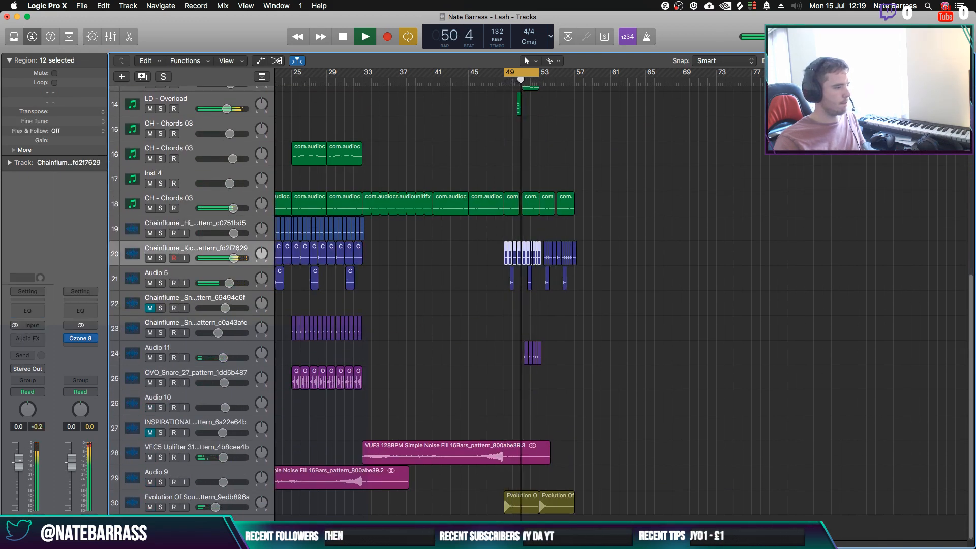
{"action": "left_click", "coordinate": [32, 339]}
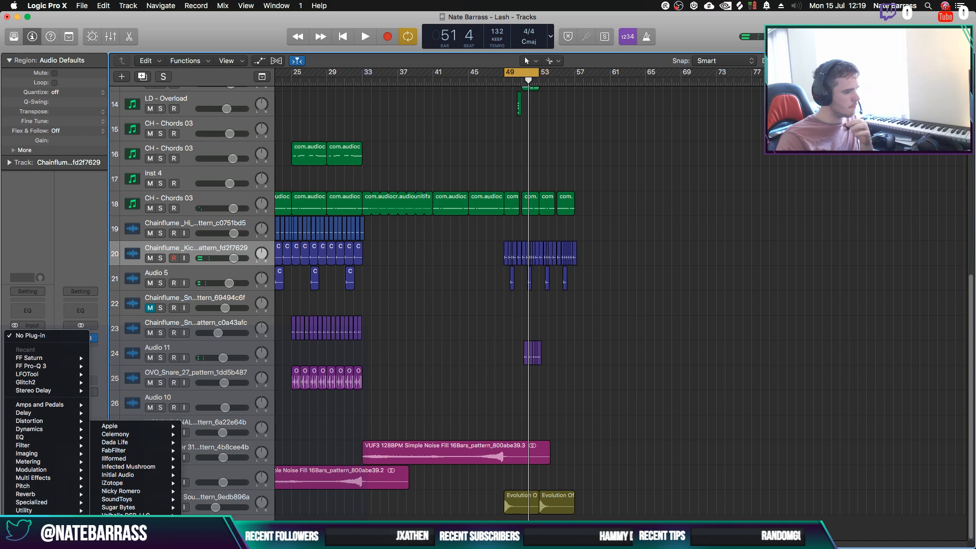
{"action": "left_click", "coordinate": [257, 532]}
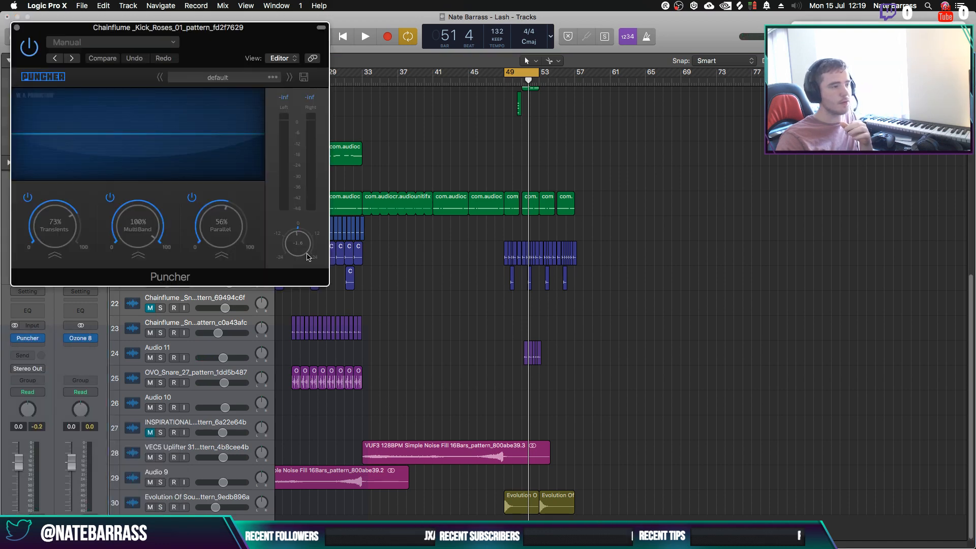
{"action": "left_click_drag", "start_coordinate": [221, 30], "coordinate": [298, 62]}
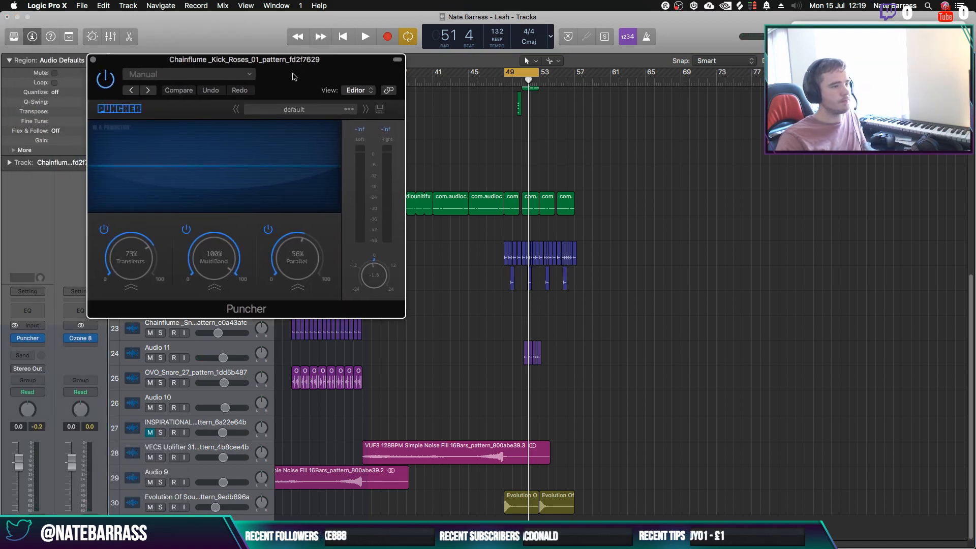
{"action": "key", "text": "space"}
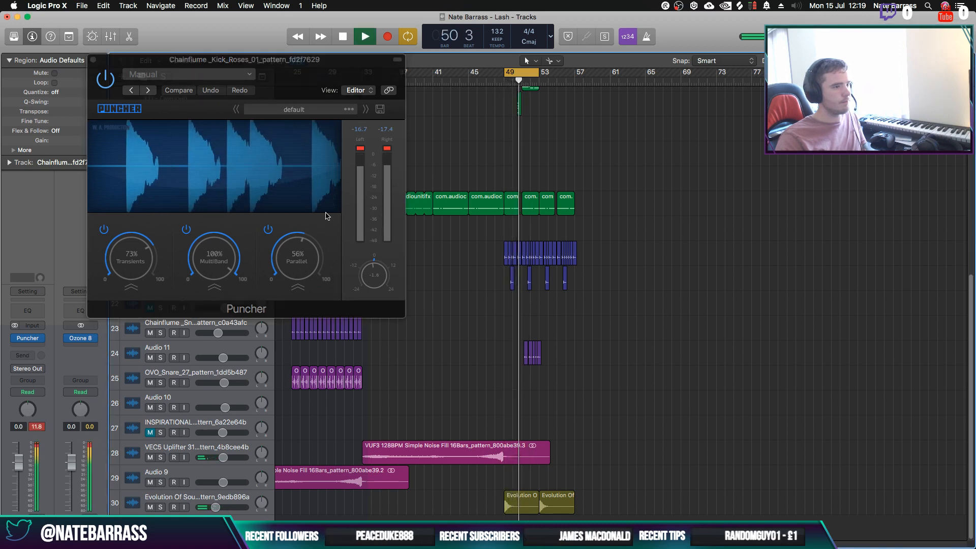
Load the Deep House Kick preset in Puncher and restart playback of the drop
{"action": "left_click", "coordinate": [365, 109]}
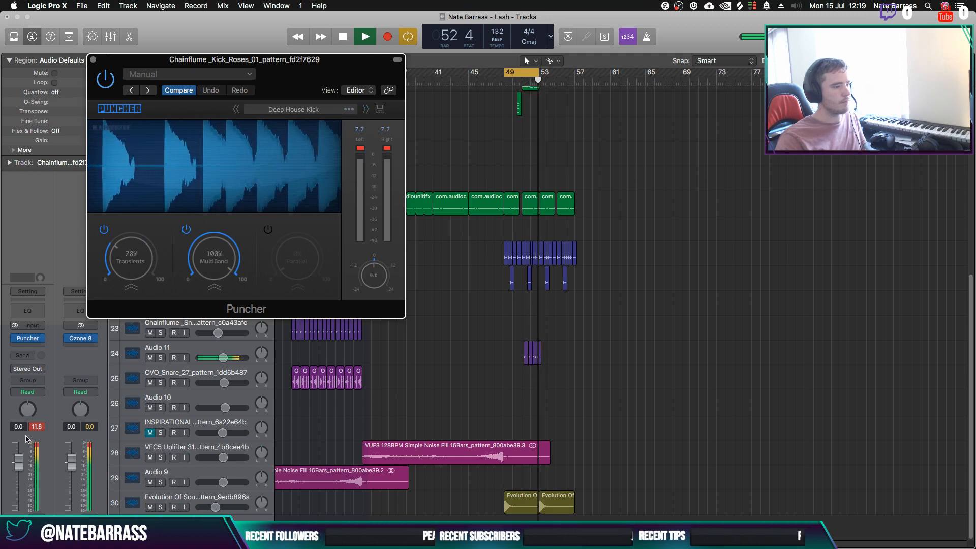
{"action": "key", "text": "space"}
{"action": "key", "text": "space"}
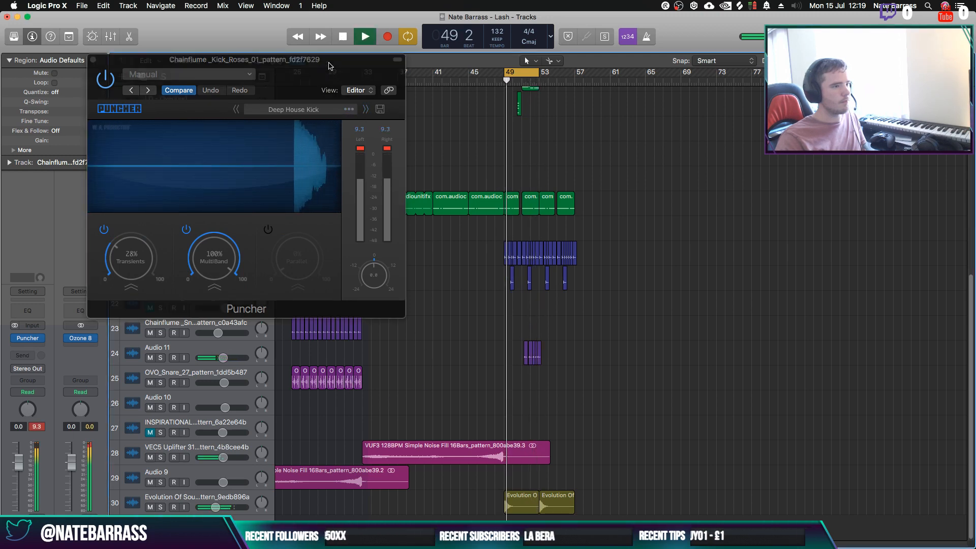
Lower Puncher's output, enable Parallel at 20% and set MultiBand to 73%, resetting the kick track's peak meter along the way
{"action": "left_click_drag", "start_coordinate": [330, 66], "coordinate": [335, 75]}
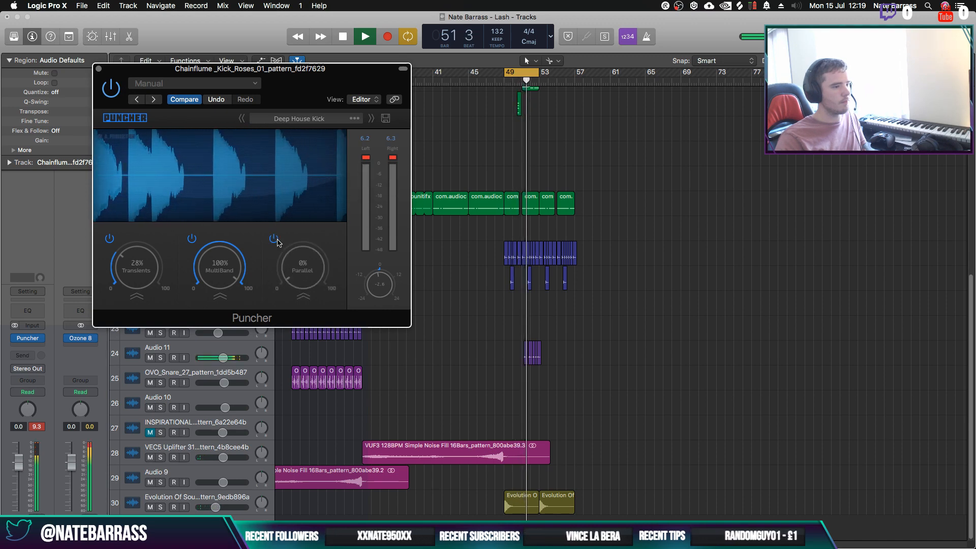
{"action": "left_click", "coordinate": [37, 426]}
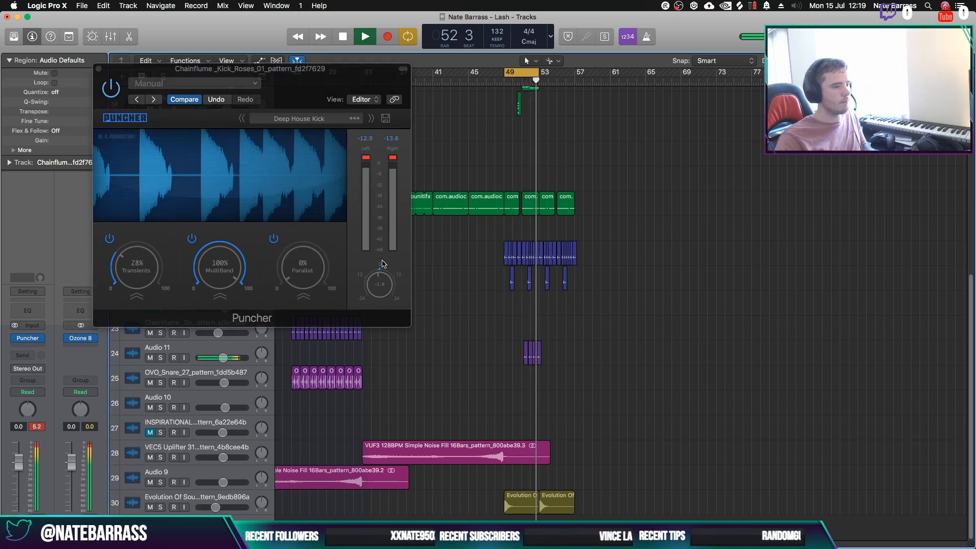
{"action": "left_click_drag", "start_coordinate": [304, 267], "coordinate": [306, 225]}
{"action": "left_click", "coordinate": [37, 428]}
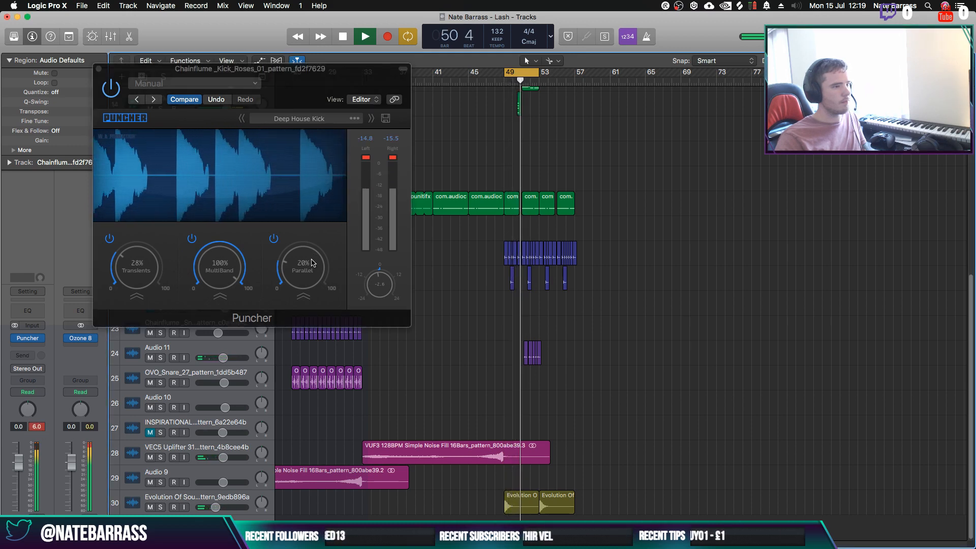
{"action": "left_click_drag", "start_coordinate": [208, 275], "coordinate": [213, 318]}
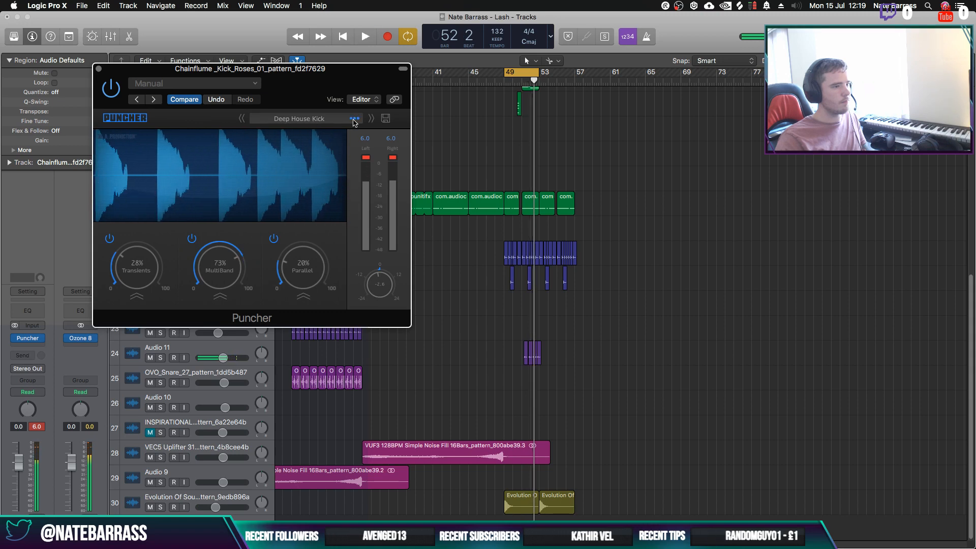
Load the Trap Drums preset from Puncher's Drums folder, play the drop and reset the kick track's peak meter
{"action": "left_click", "coordinate": [354, 119]}
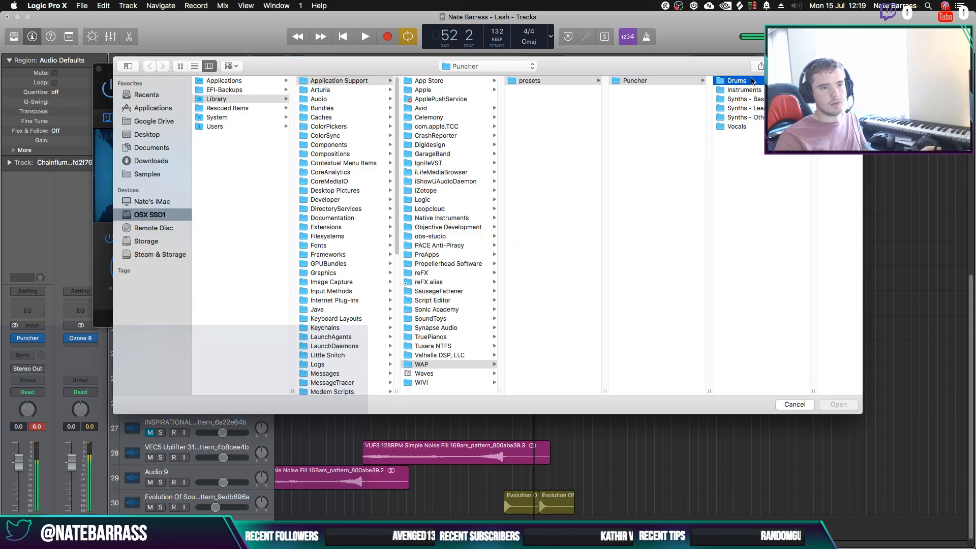
{"action": "left_click", "coordinate": [737, 81]}
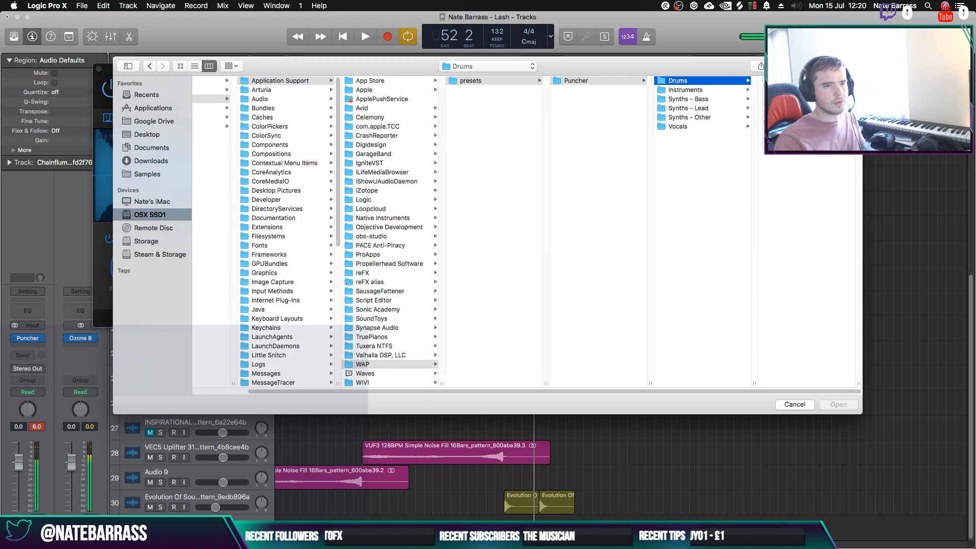
{"action": "double_click", "coordinate": [793, 145]}
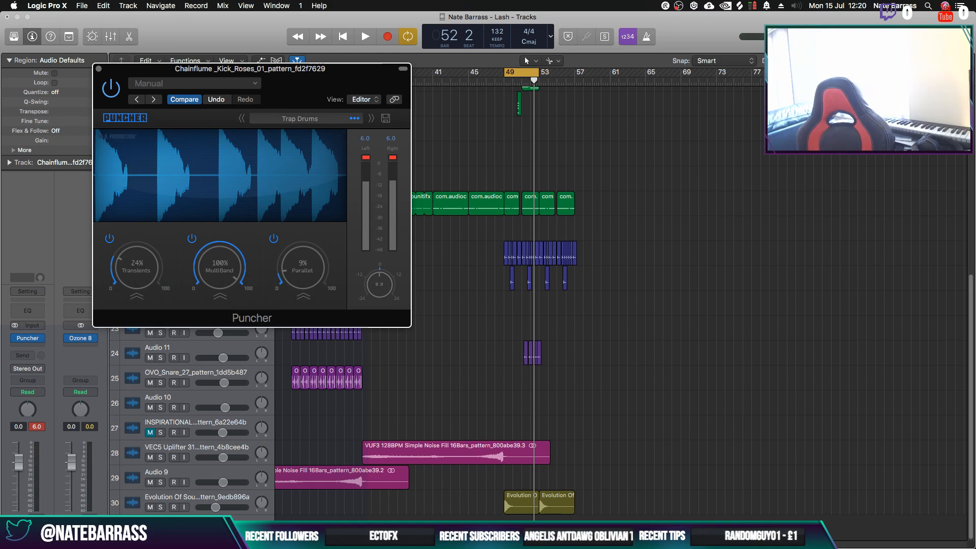
{"action": "key", "text": "space"}
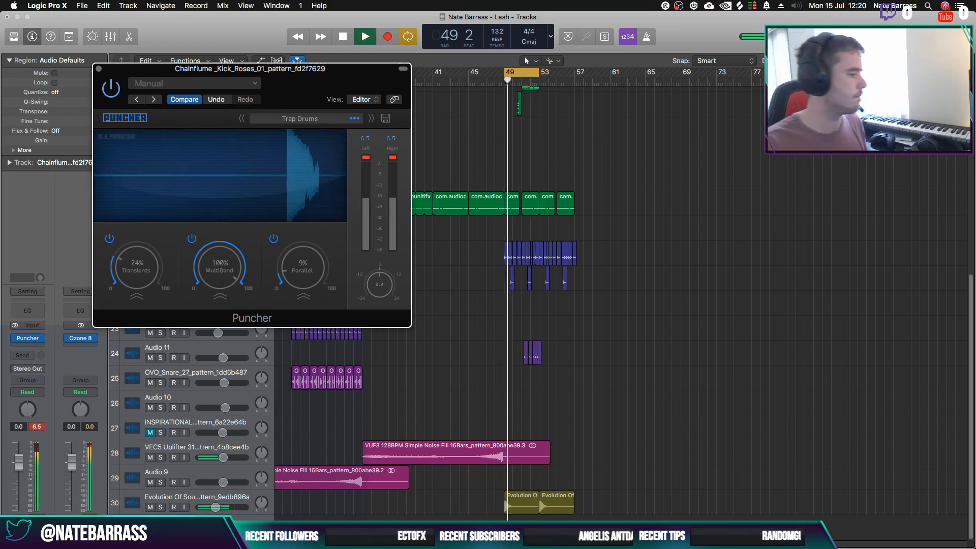
{"action": "left_click", "coordinate": [37, 426]}
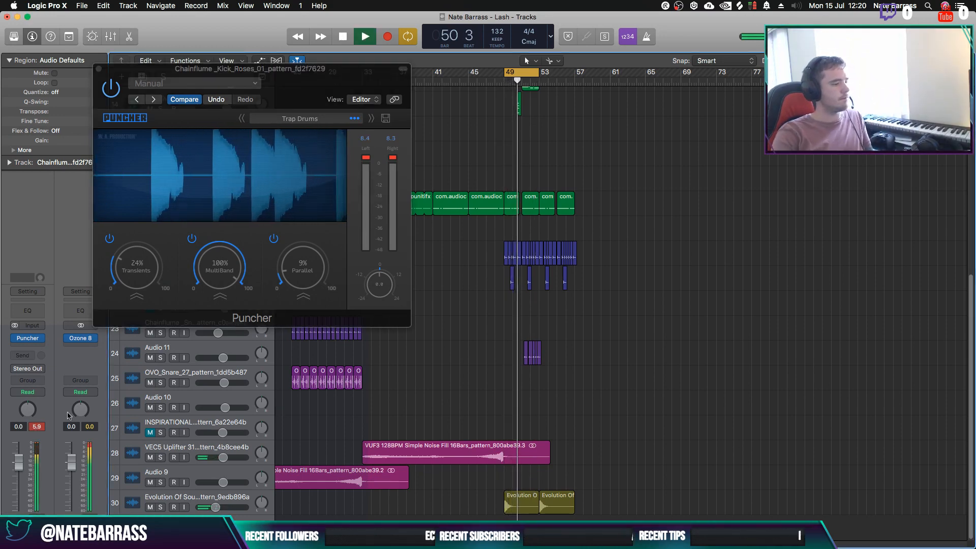
Add the FabFilter Pro-L 2 limiter after Puncher on the kick track, close both plug-in windows and play the drop
{"action": "left_click", "coordinate": [27, 347]}
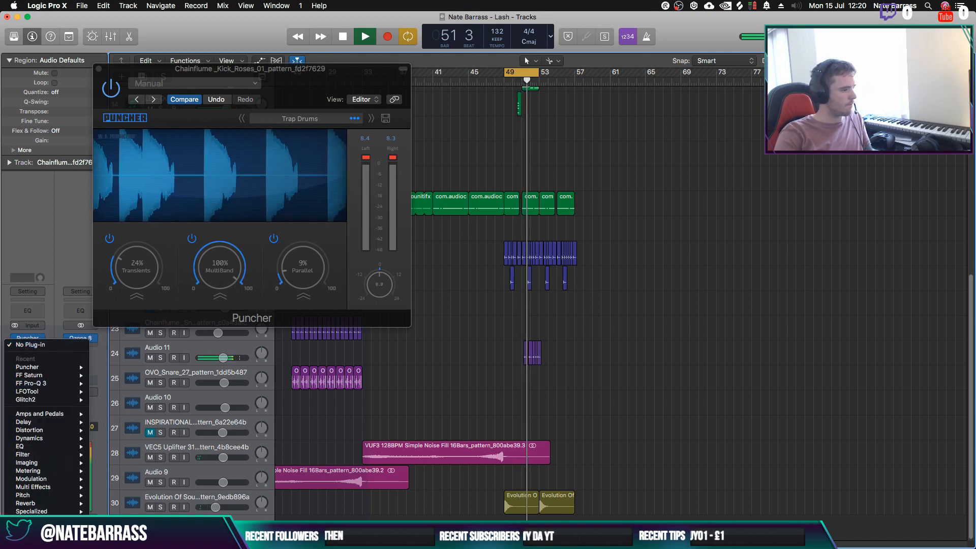
{"action": "mouse_move", "coordinate": [41, 534]}
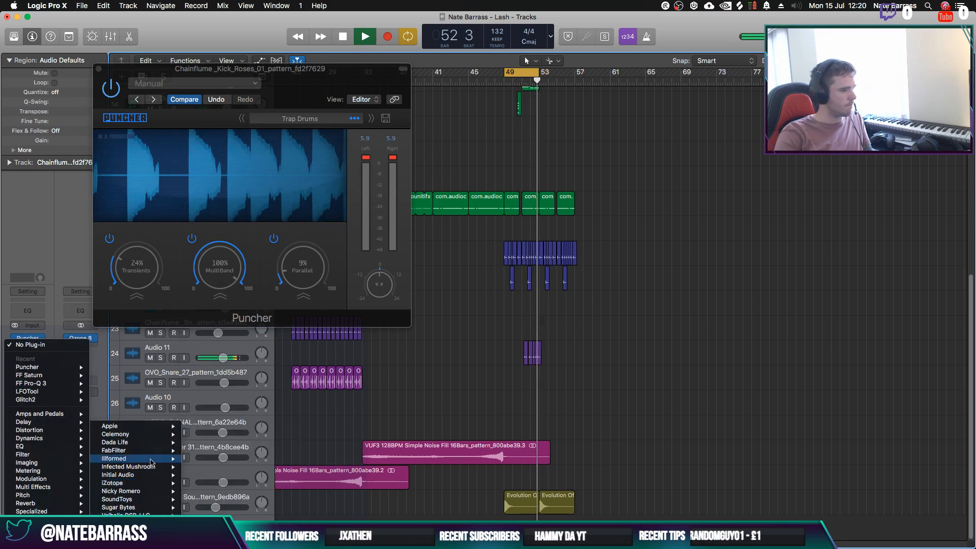
{"action": "mouse_move", "coordinate": [148, 451]}
{"action": "mouse_move", "coordinate": [223, 475]}
{"action": "left_click", "coordinate": [302, 475]}
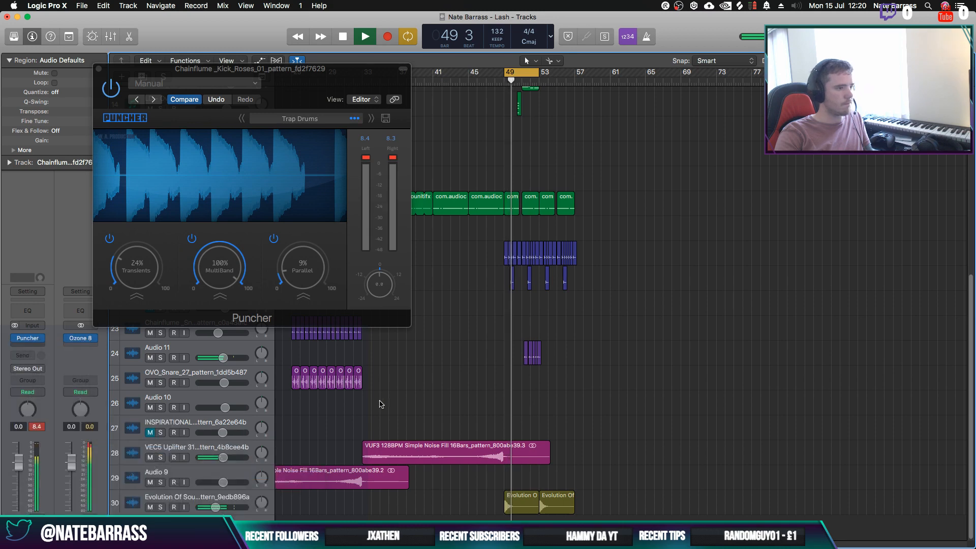
{"action": "left_click", "coordinate": [17, 28]}
{"action": "left_click", "coordinate": [98, 68]}
{"action": "key", "text": "space"}
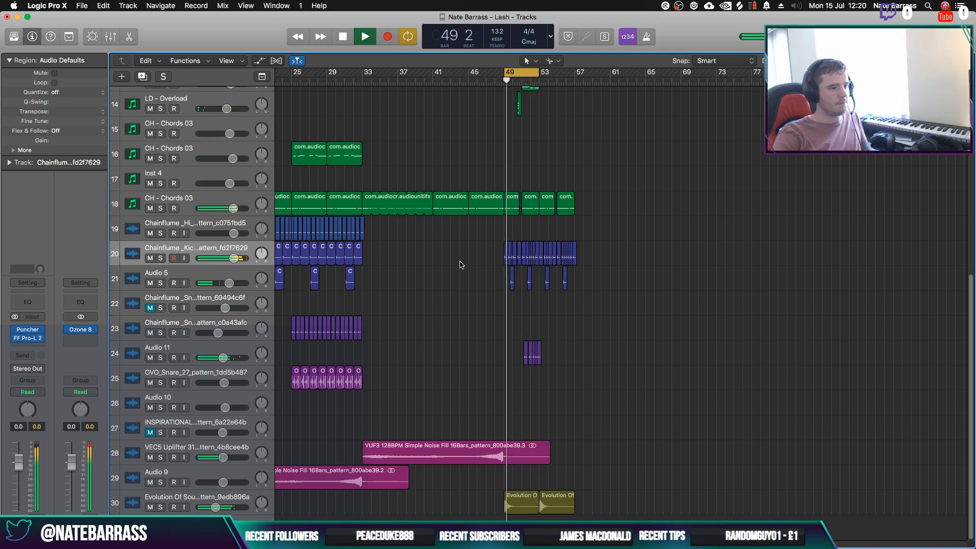
Stop playback of the drop, save the project and turn off cycle mode
{"action": "key", "text": "space"}
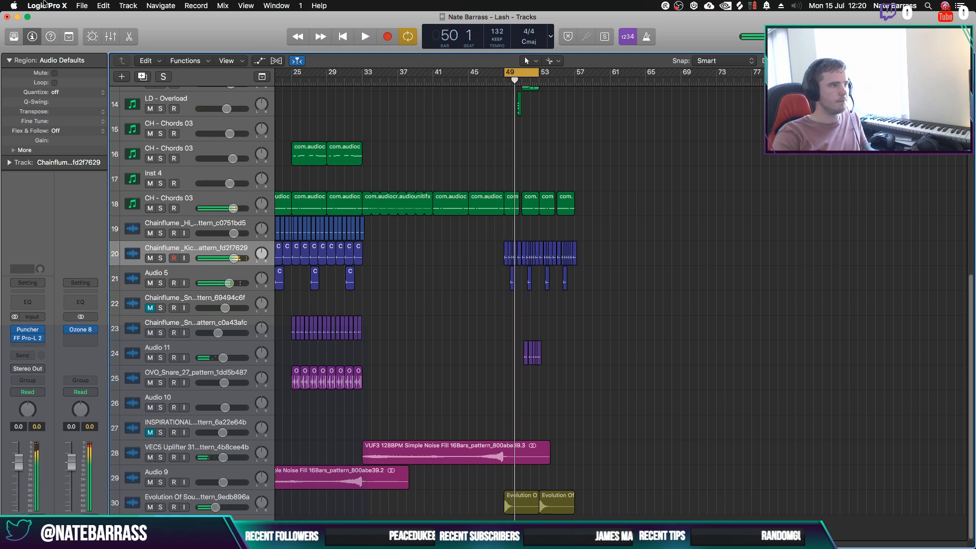
{"action": "left_click", "coordinate": [82, 6]}
{"action": "left_click", "coordinate": [96, 82]}
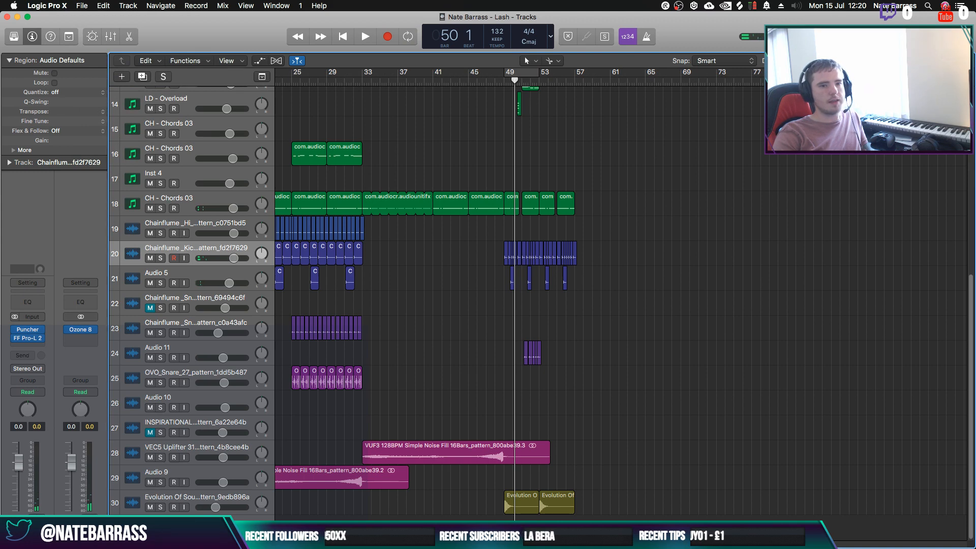
Clear the region selection on the arrangement and return the playhead to the start of the project at bar 1
{"action": "key", "text": "super+Right"}
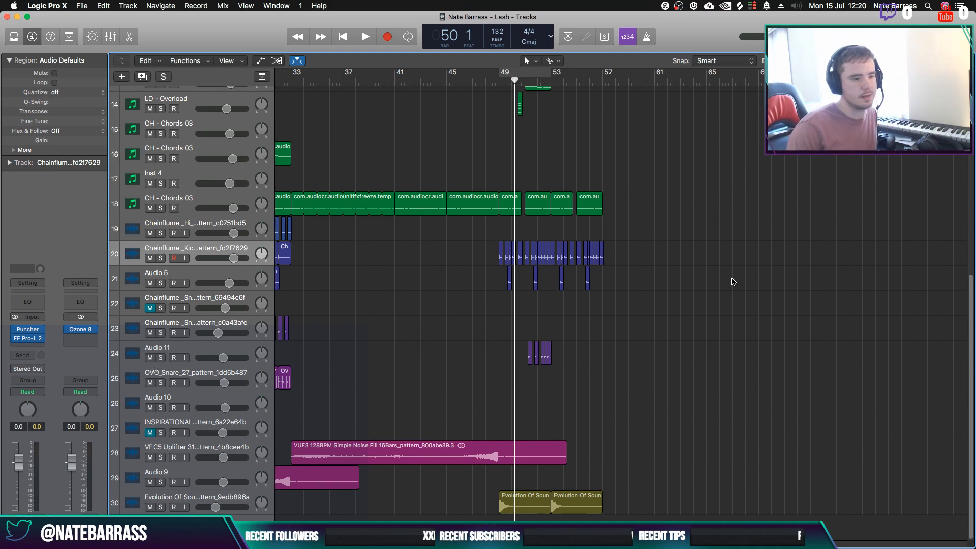
{"action": "key", "text": "super+Left"}
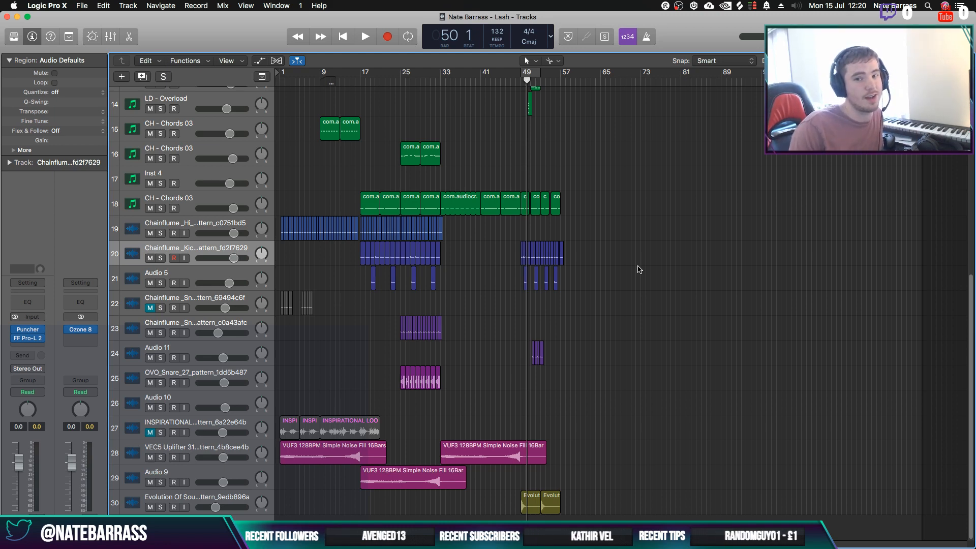
{"action": "left_click_drag", "start_coordinate": [338, 176], "coordinate": [675, 164]}
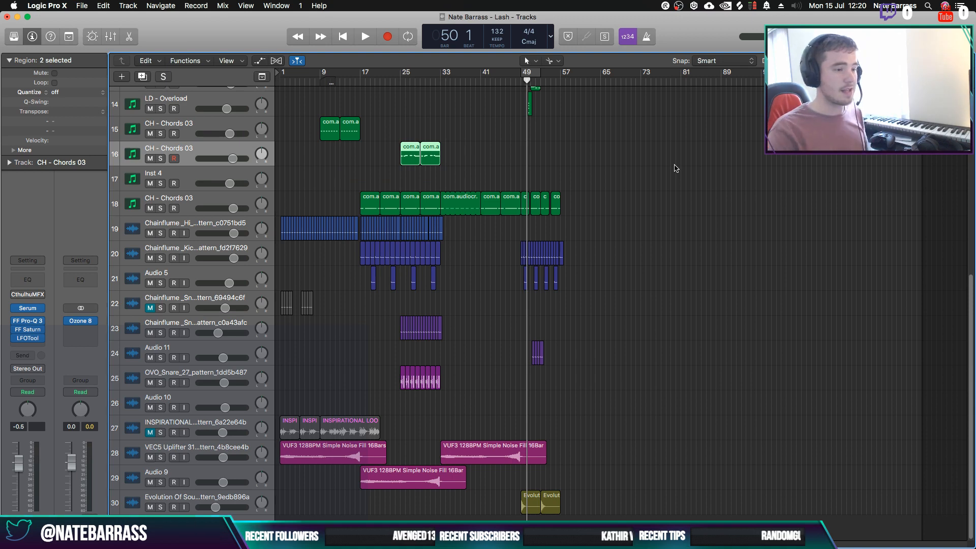
{"action": "left_click", "coordinate": [676, 165]}
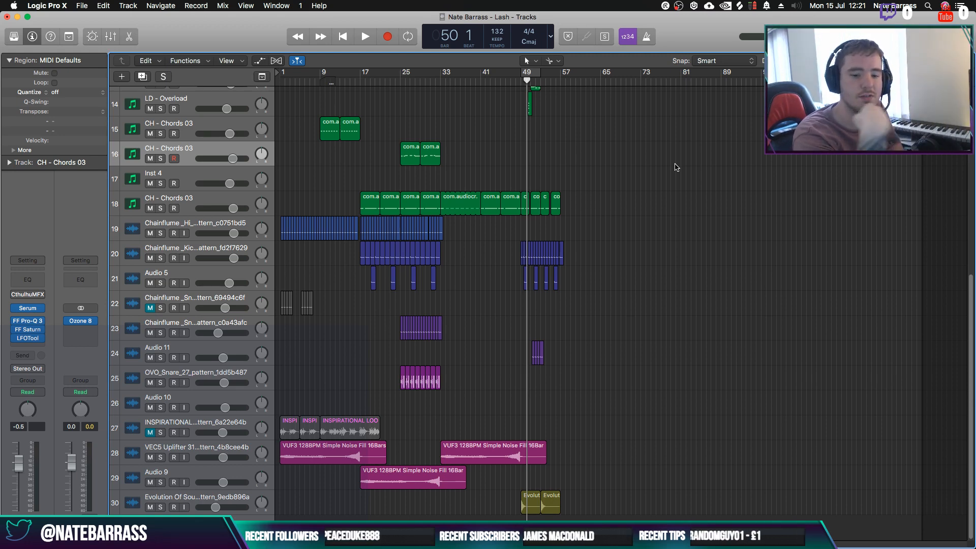
{"action": "key", "text": "Return"}
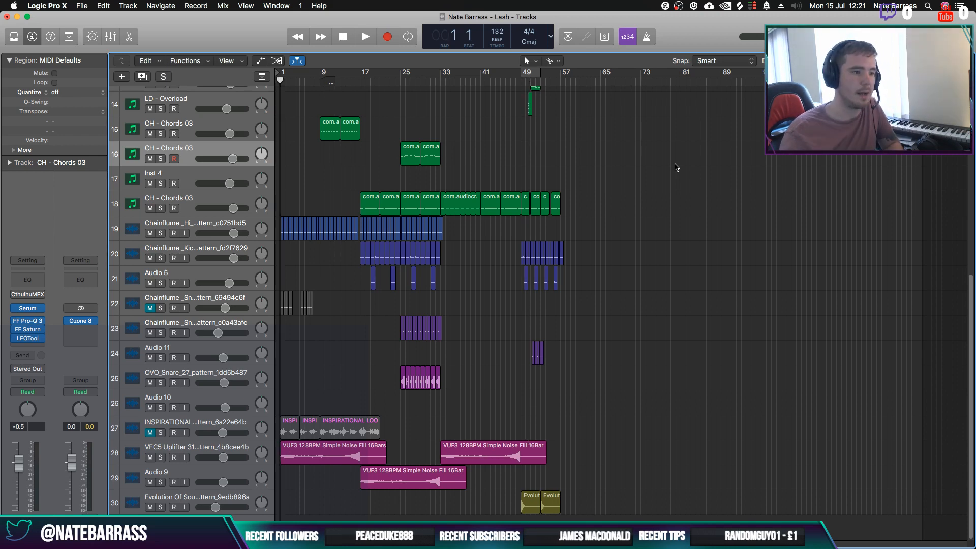